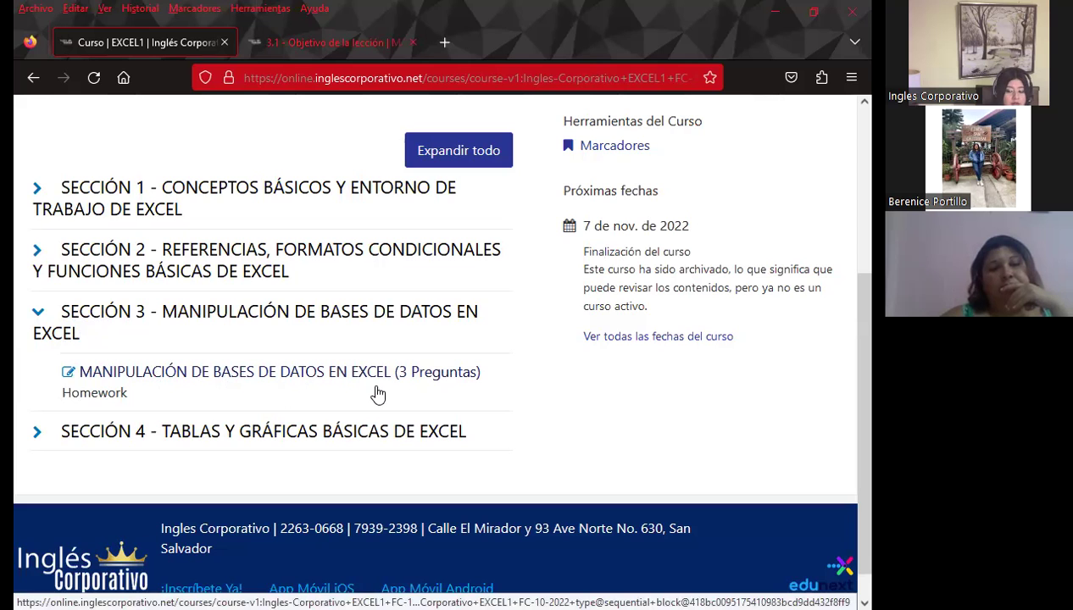
Open the '3.1 - Objetivo de la lección' page and scroll through its Uso de filtros material.
click(336, 43)
scroll(174, 428, down, 2)
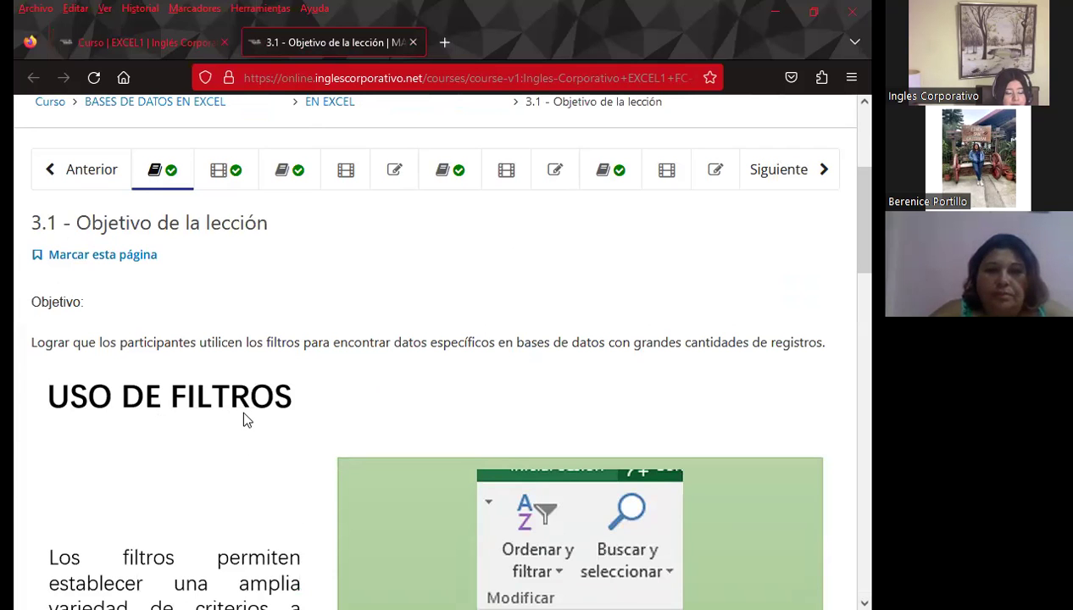
scroll(288, 413, down, 3)
scroll(309, 429, down, 3)
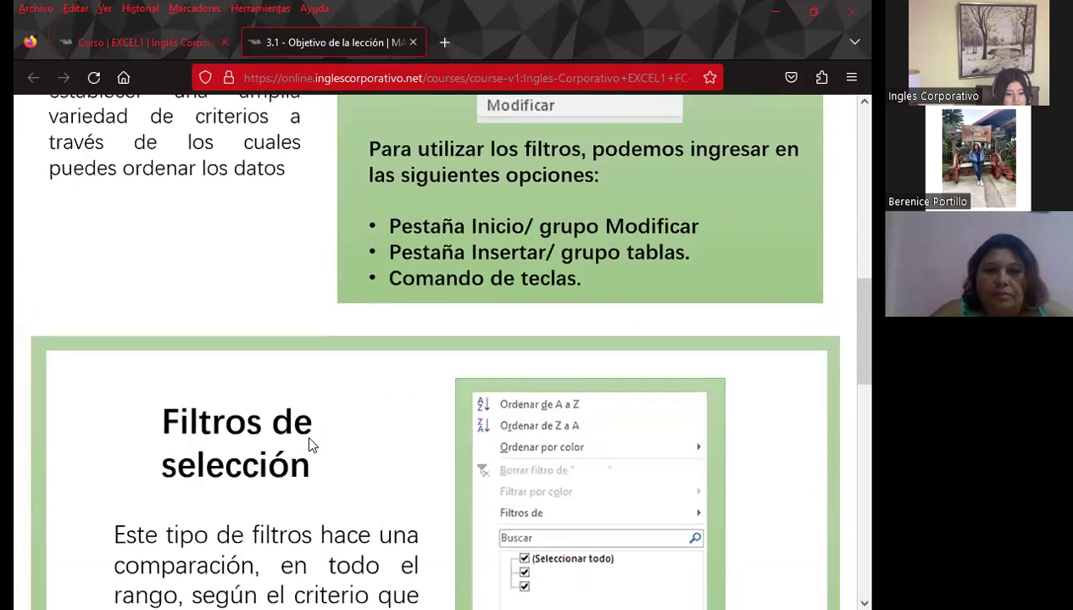
scroll(306, 430, up, 4)
scroll(304, 433, up, 3)
scroll(303, 433, up, 3)
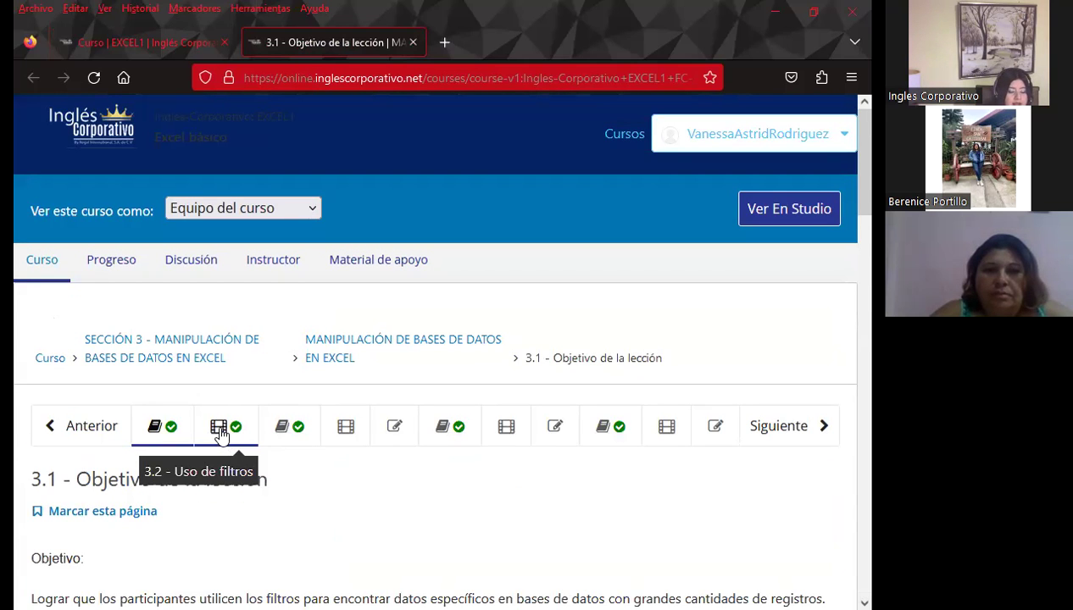
scroll(220, 435, down, 3)
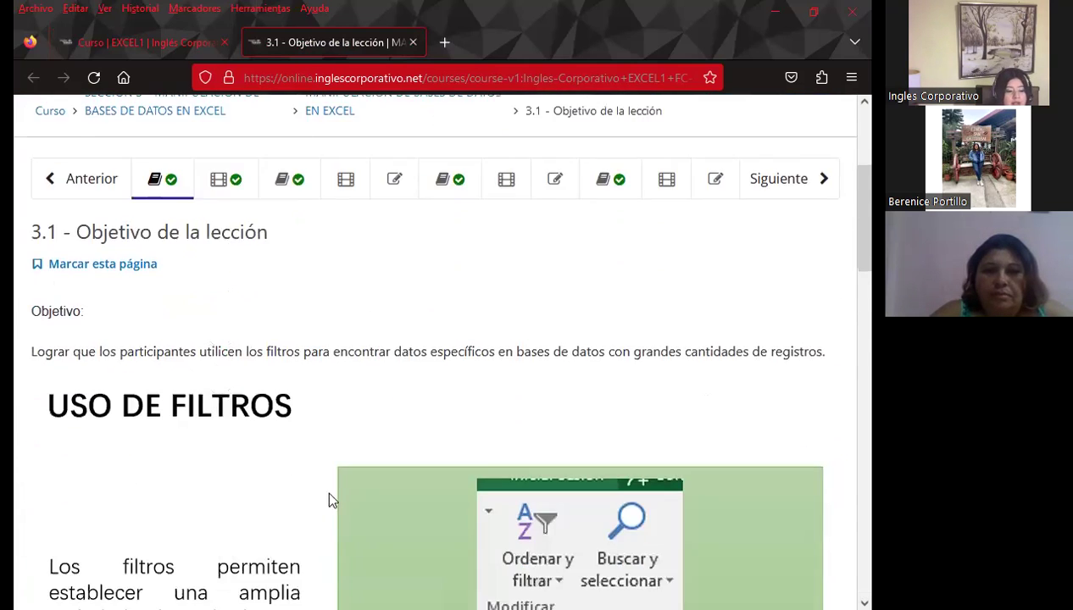
Go to the '3.2 - Uso de filtros' unit and view its embedded YouTube filter video.
click(218, 191)
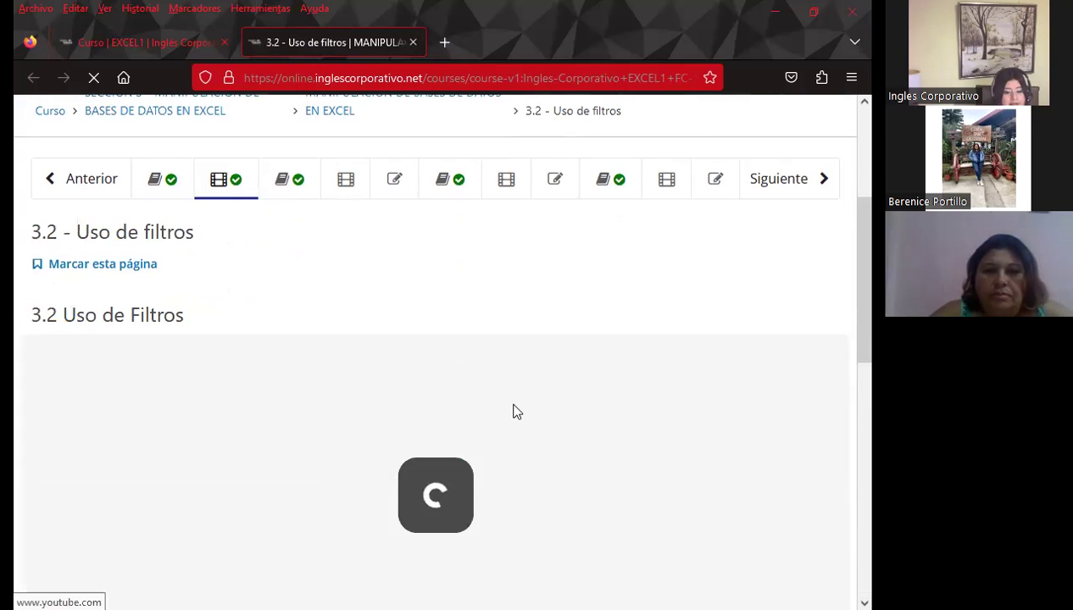
scroll(472, 432, down, 3)
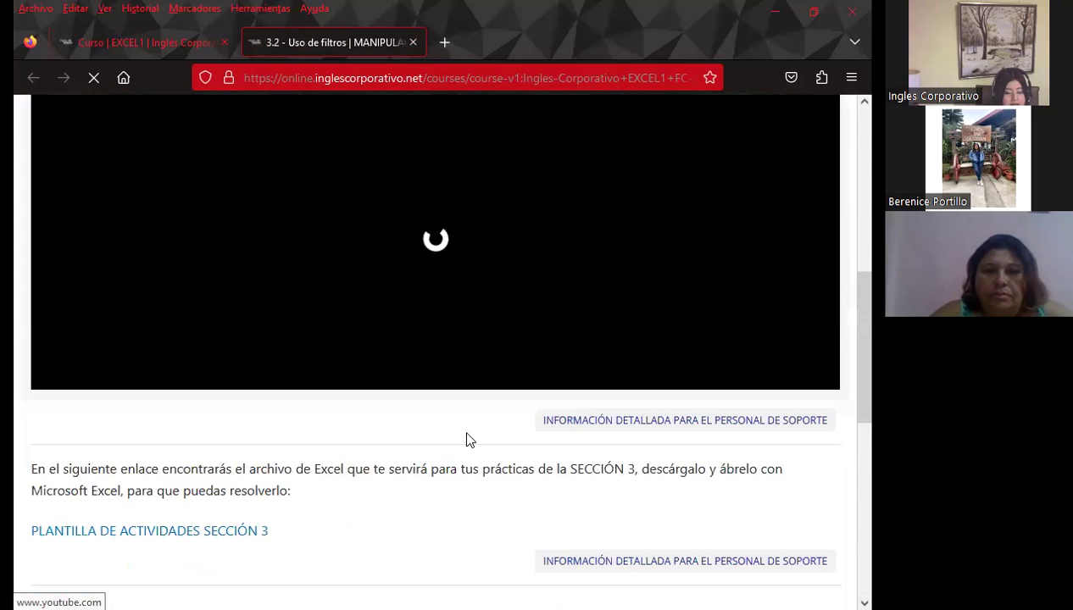
scroll(469, 434, up, 2)
scroll(427, 442, up, 1)
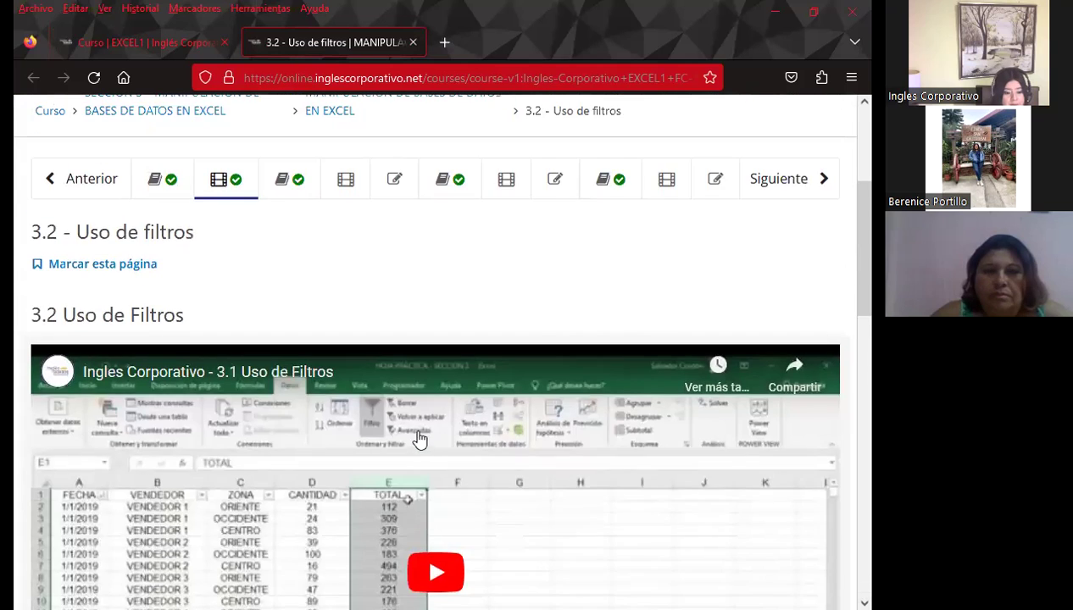
scroll(356, 426, up, 2)
scroll(356, 426, up, 1)
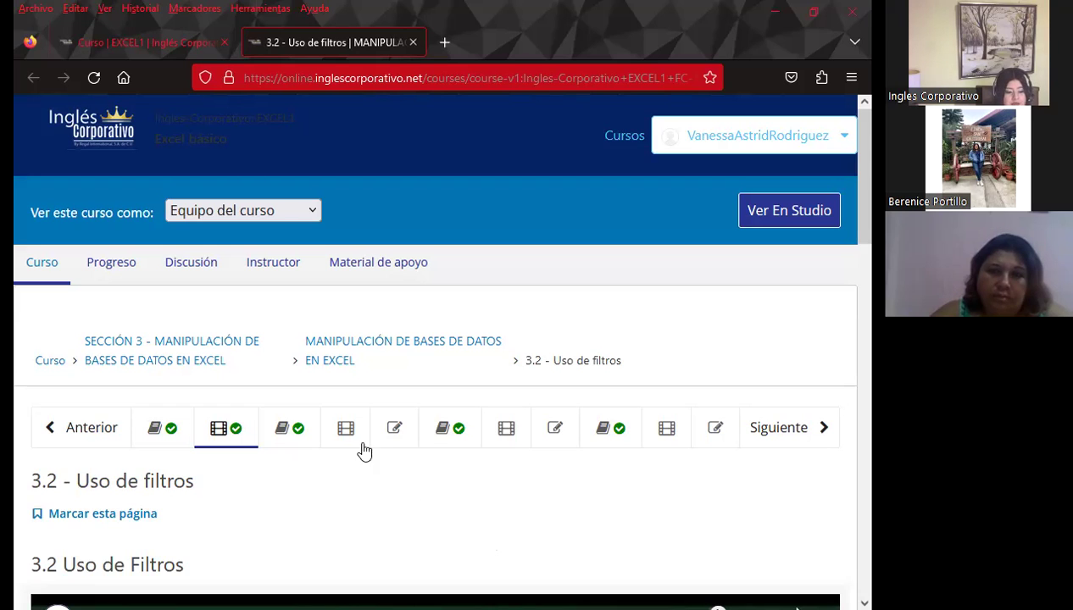
scroll(359, 445, down, 3)
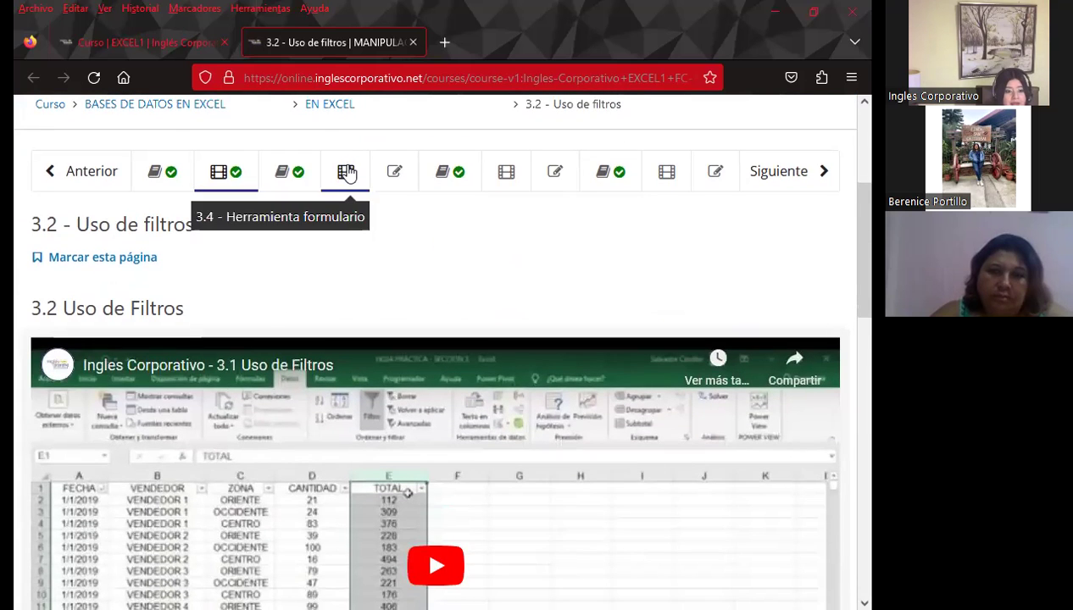
Open the '3.5 Laboratorio' quiz unit and scroll back to its top.
click(398, 174)
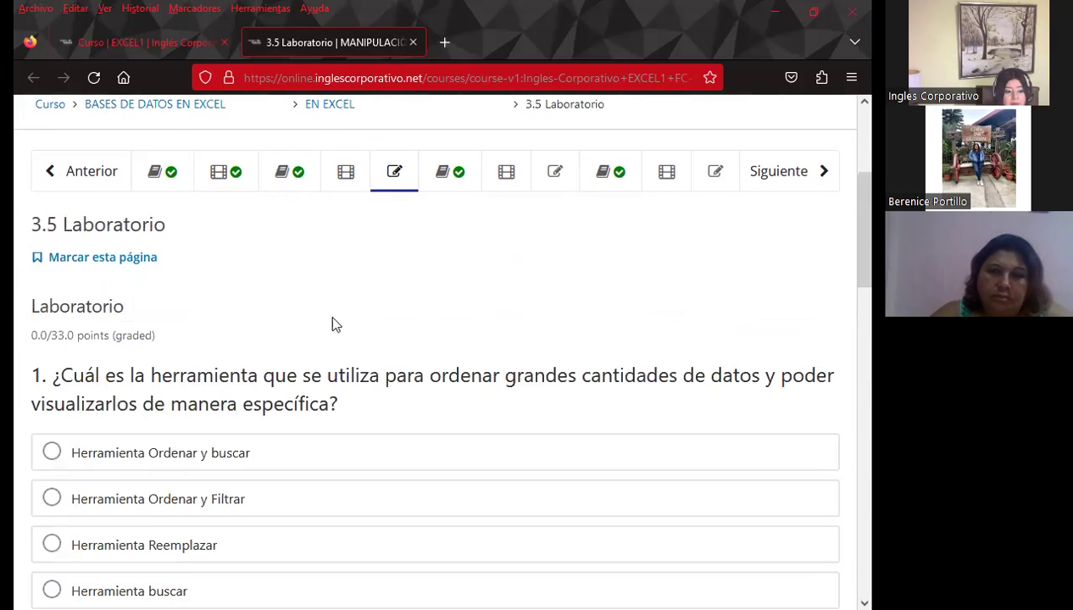
scroll(373, 437, up, 1)
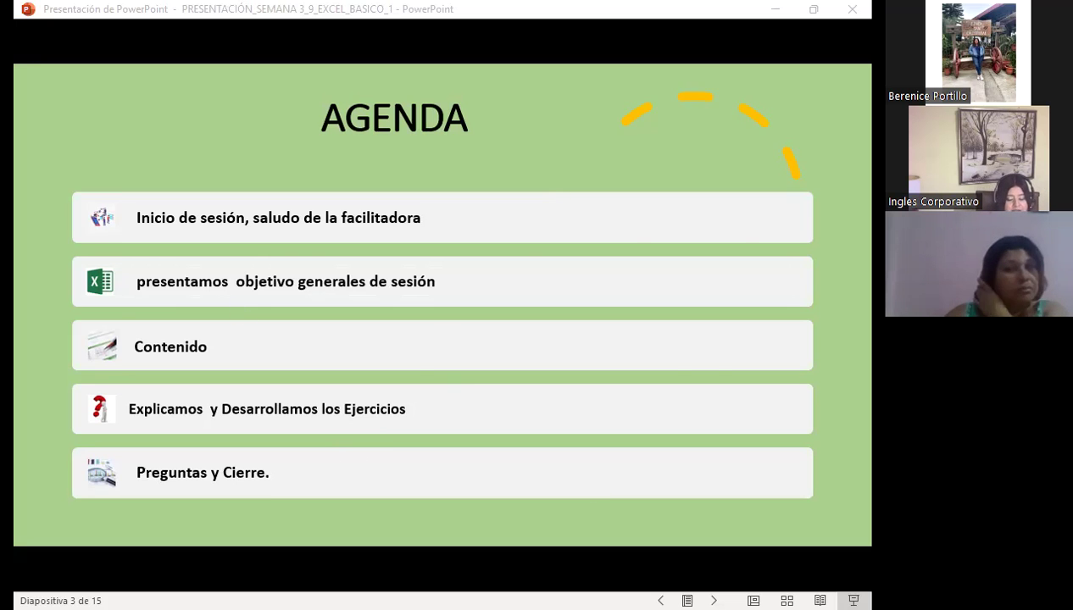
Advance the slideshow to slide 4, the session's general objective on using filters.
key(Right)
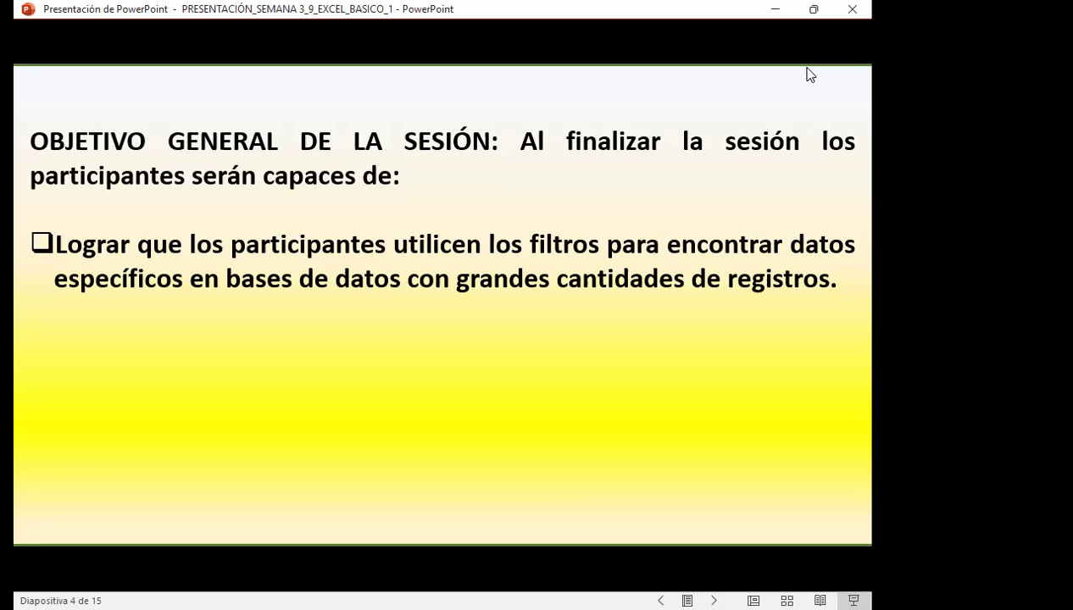
Advance the slideshow to slide 5, 'USO DE FILTROS'.
key(Right)
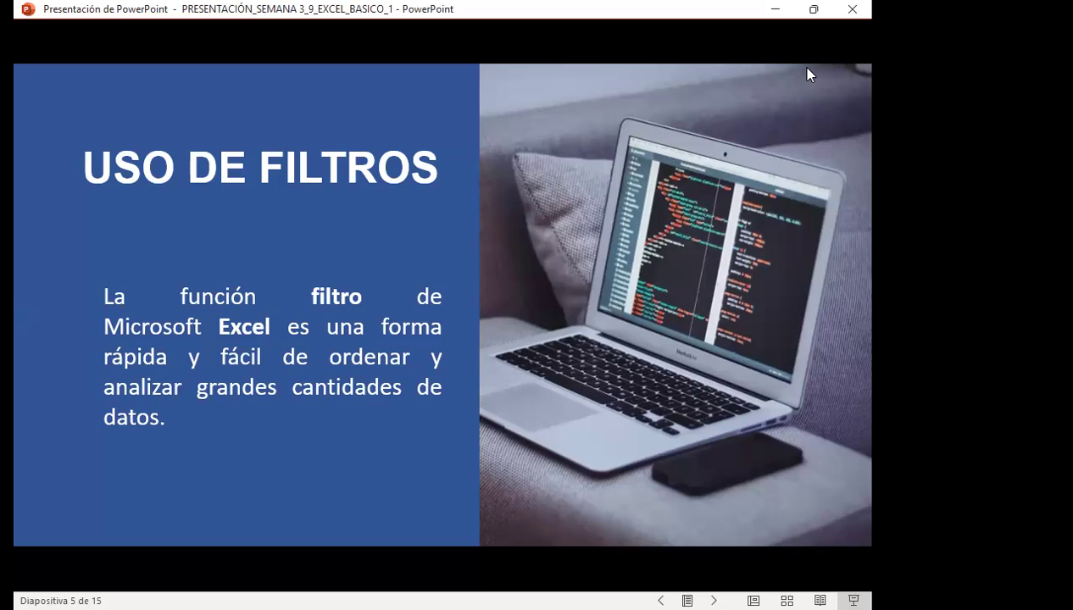
Try to advance the slideshow from slide 5 to slide 6, 'Auto Filtros'.
click(807, 68)
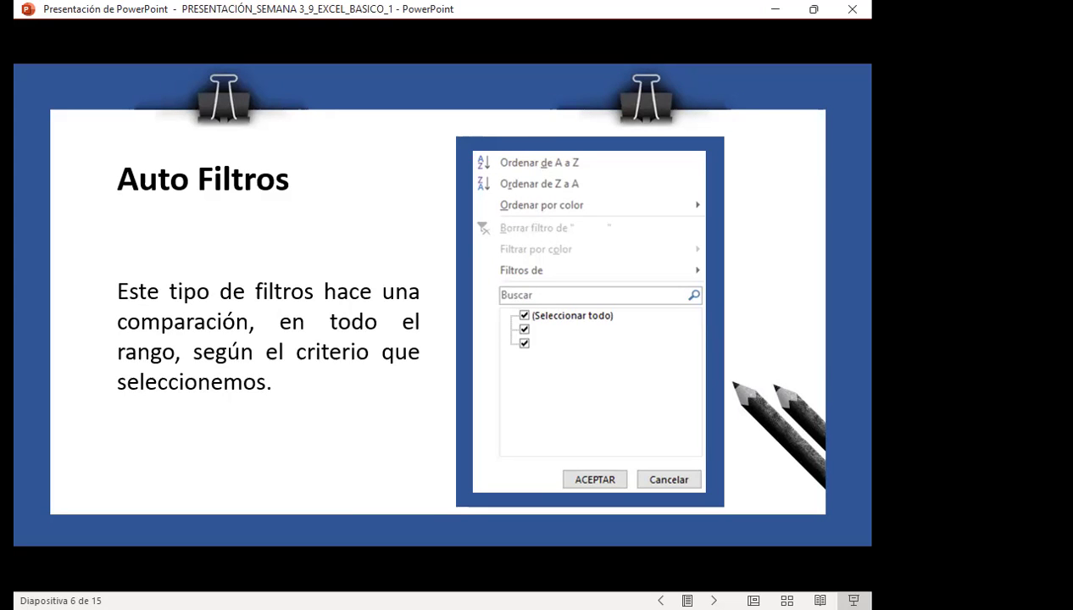
Advance to slide 7, which lists where Excel's filter options are found.
key(Right)
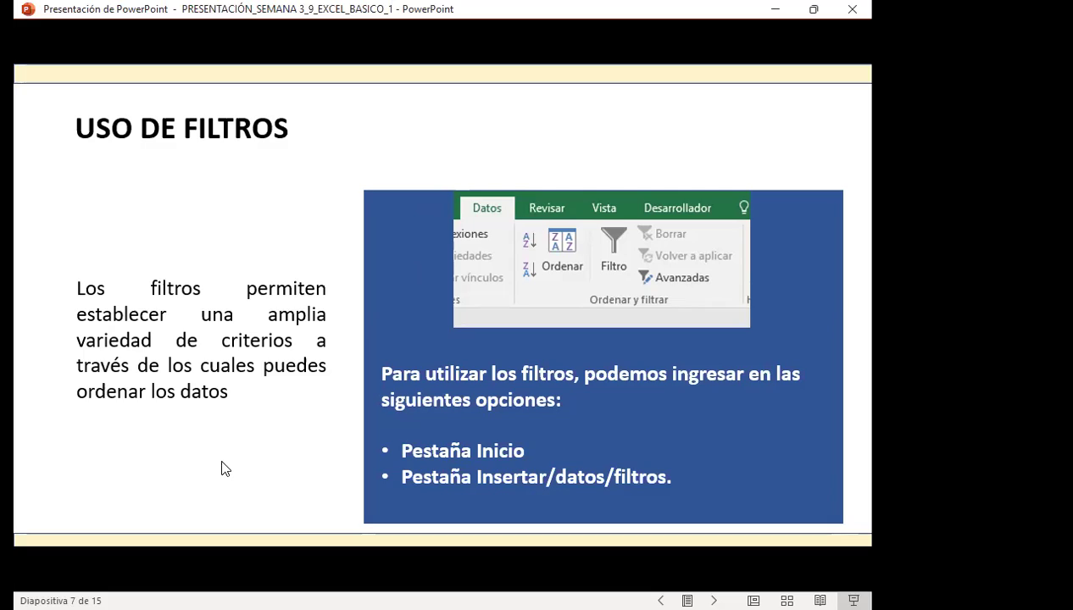
Switch to Excel and scroll through the FILTRO sheet's sales table.
key(alt+Tab)
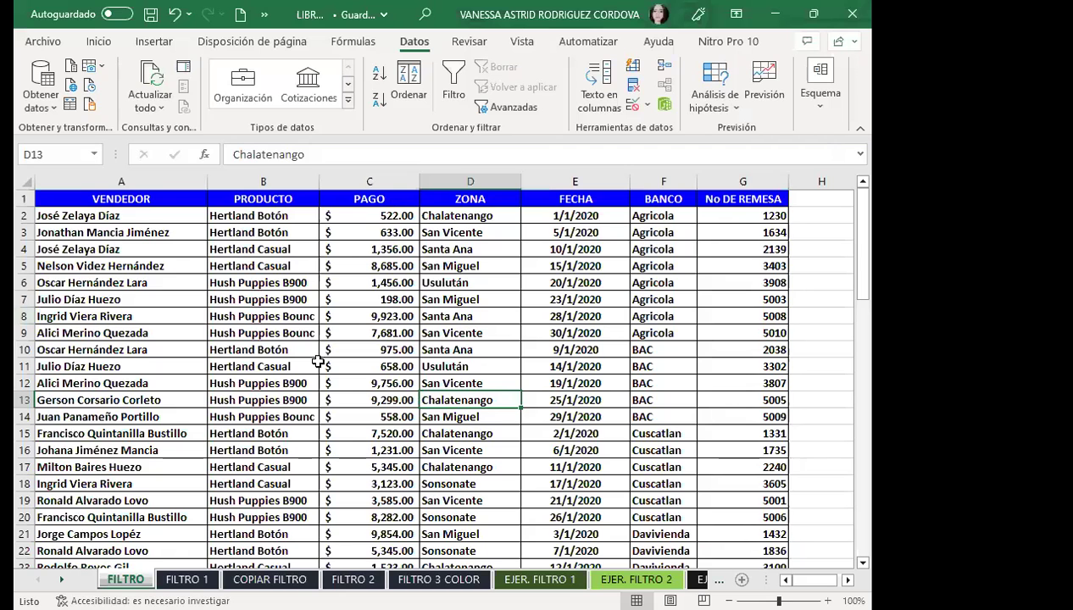
click(457, 412)
scroll(457, 411, down, 2)
scroll(491, 438, down, 1)
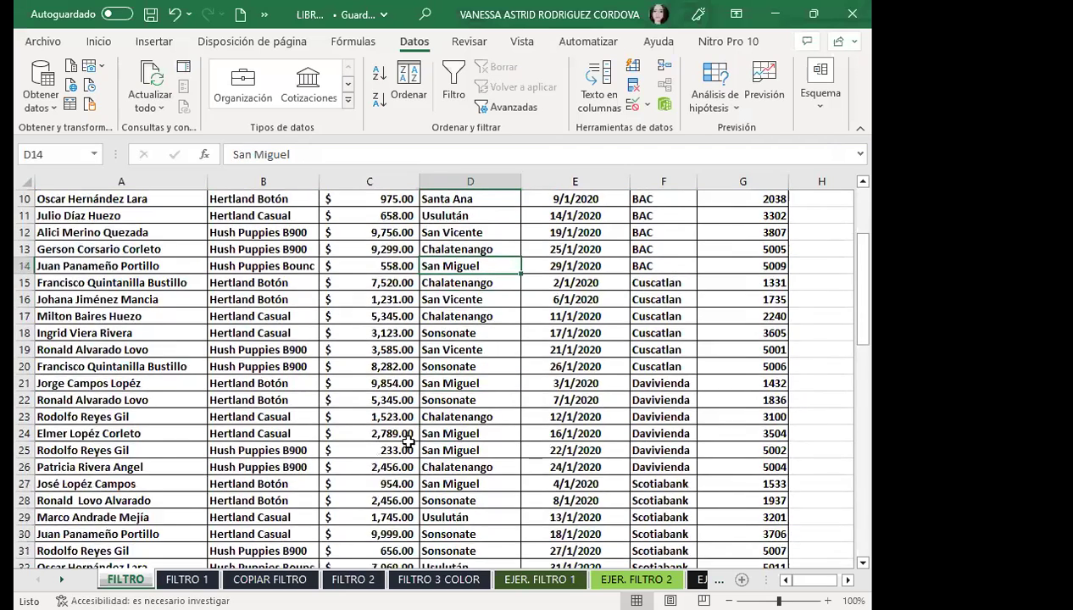
scroll(407, 445, down, 3)
scroll(407, 445, up, 3)
scroll(282, 420, up, 2)
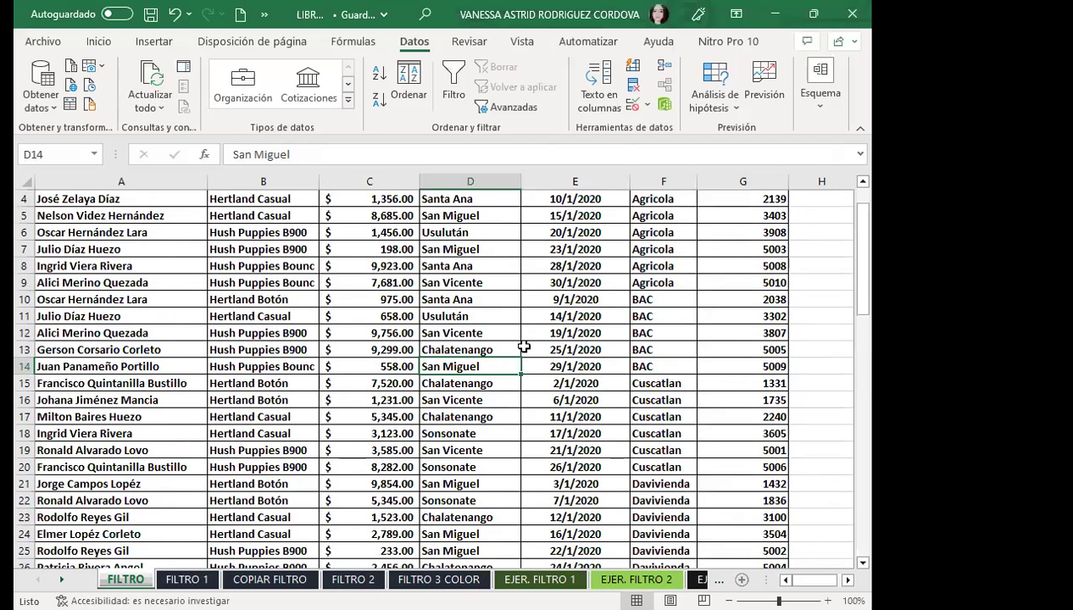
scroll(254, 339, up, 1)
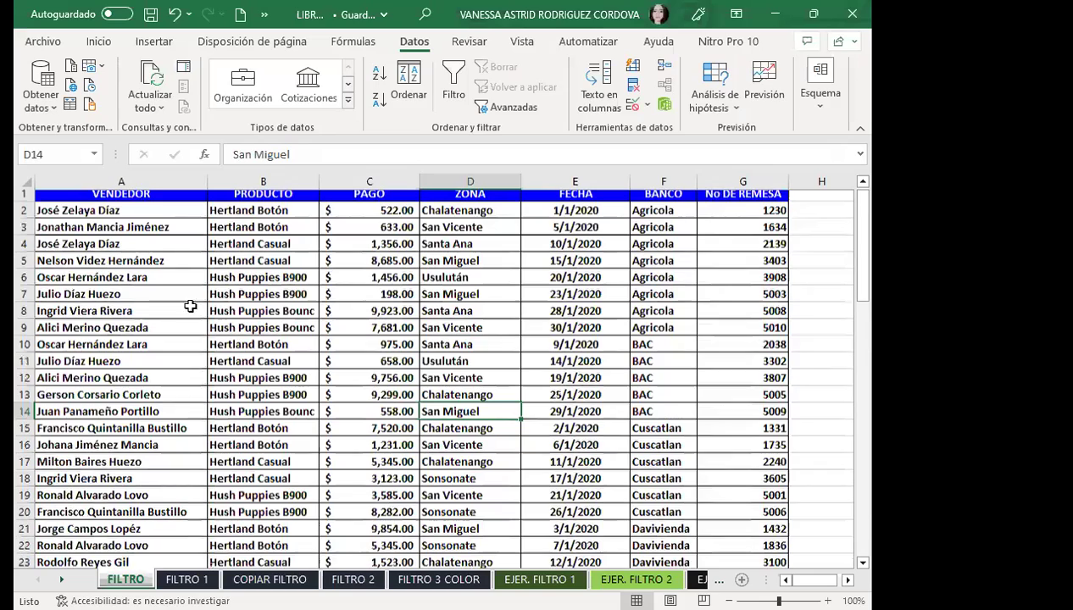
Select rows 1 and 2 and increase their row height.
drag(25, 200, 26, 218)
click(161, 256)
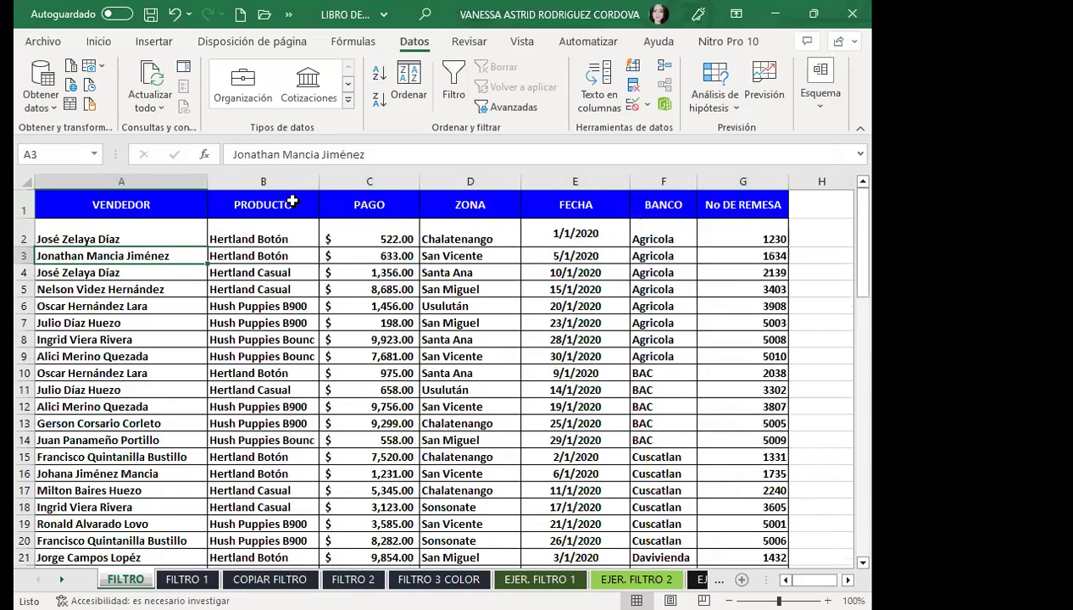
scroll(256, 331, down, 4)
scroll(256, 339, down, 3)
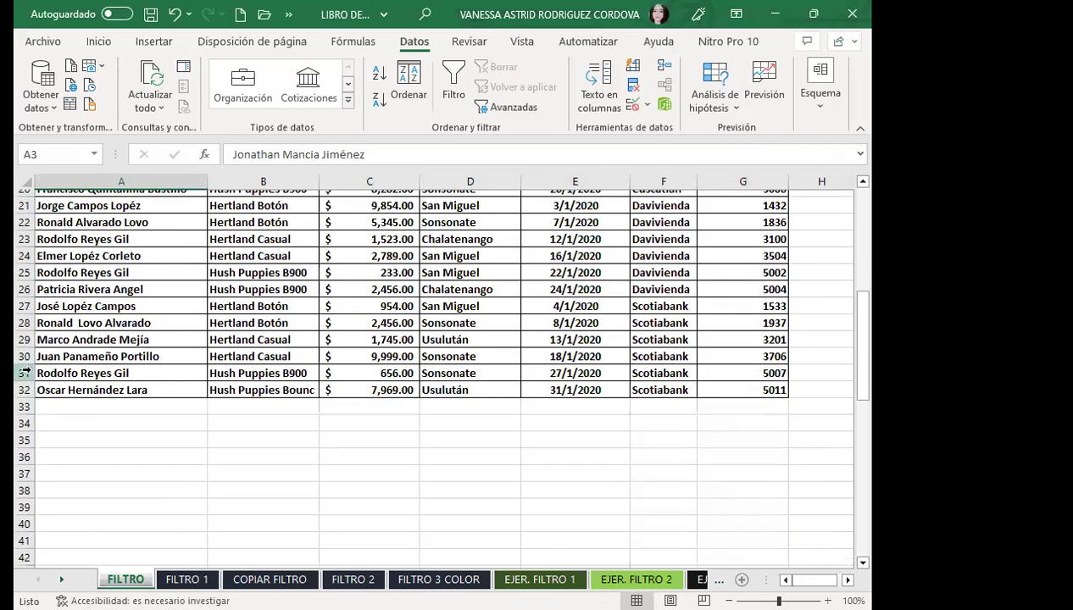
scroll(257, 400, up, 2)
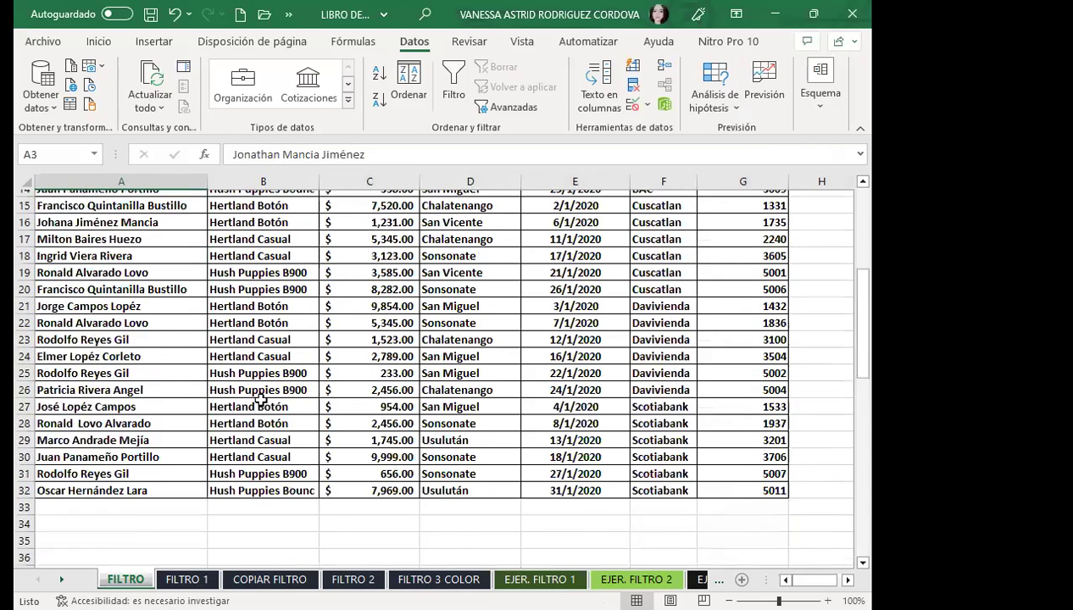
scroll(257, 400, up, 5)
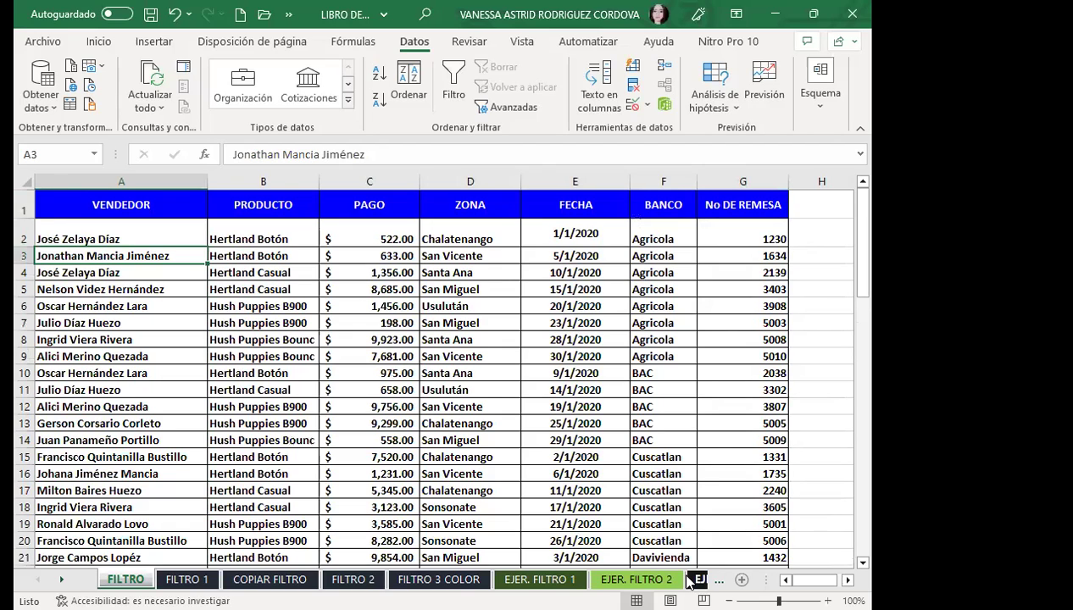
Check the Inicio tab's editing sort-and-filter options, then switch to the Datos tab's filter tools.
click(98, 43)
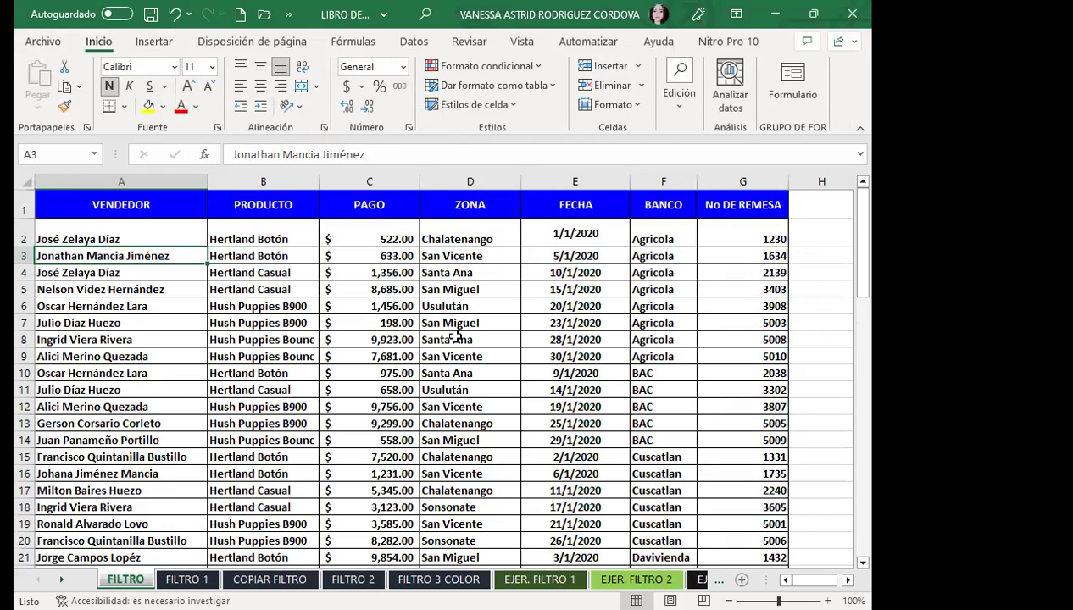
click(682, 108)
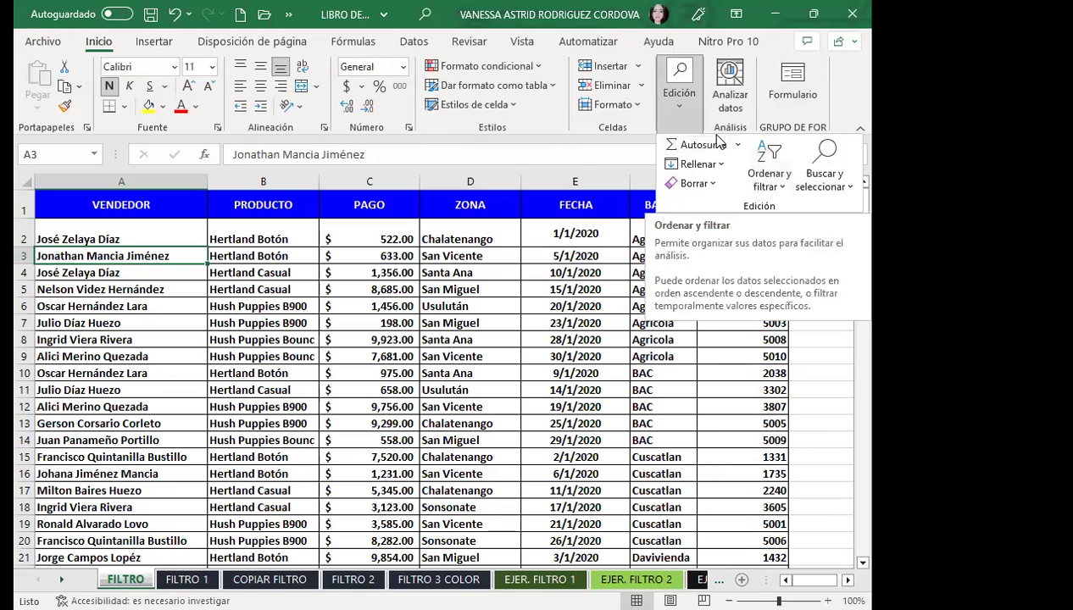
click(798, 243)
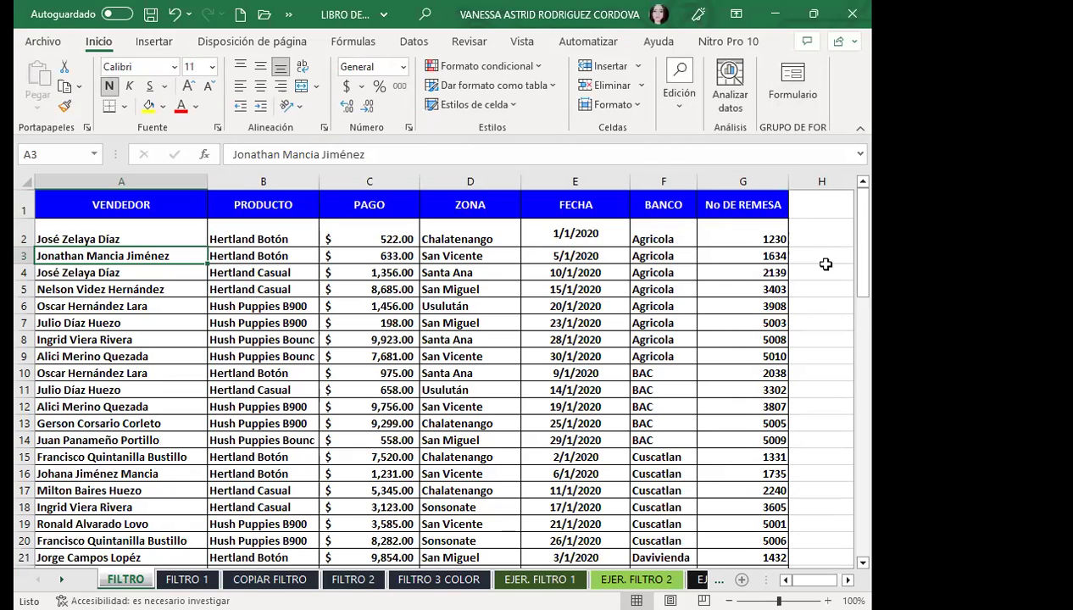
click(416, 43)
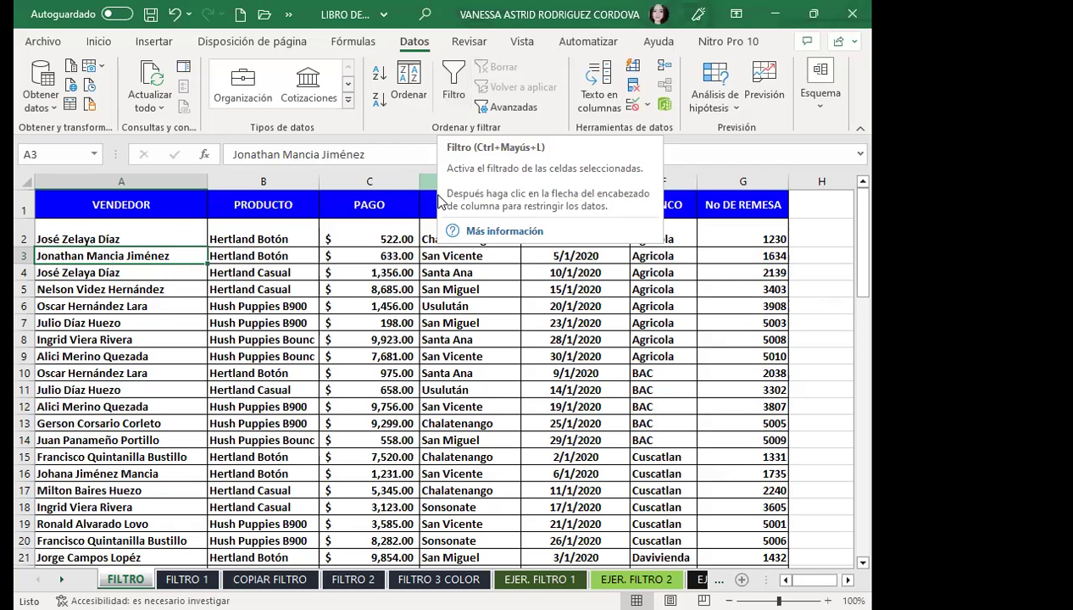
click(373, 306)
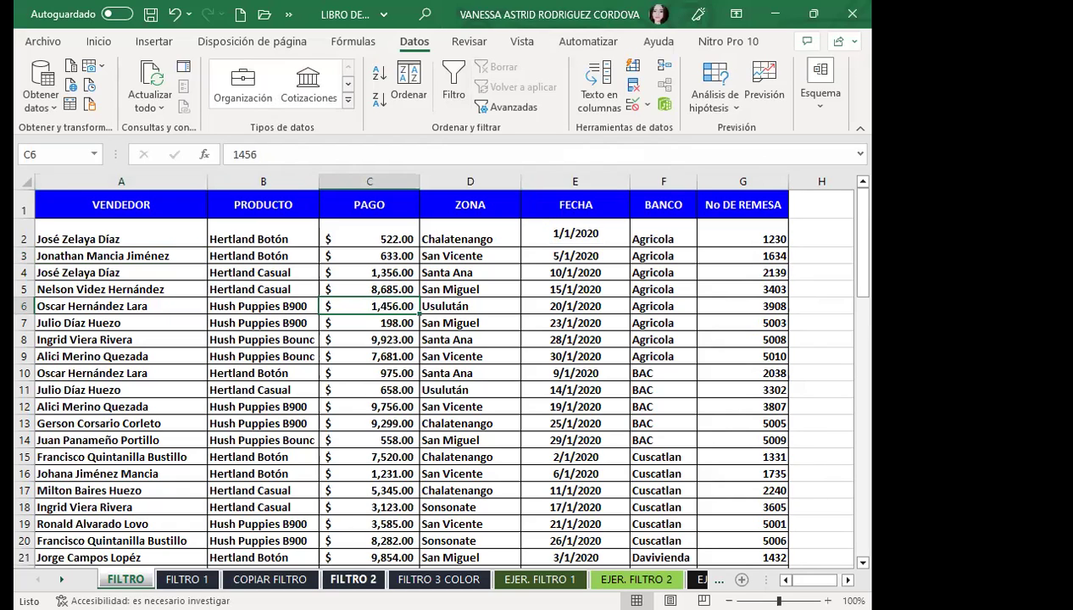
click(449, 340)
click(104, 289)
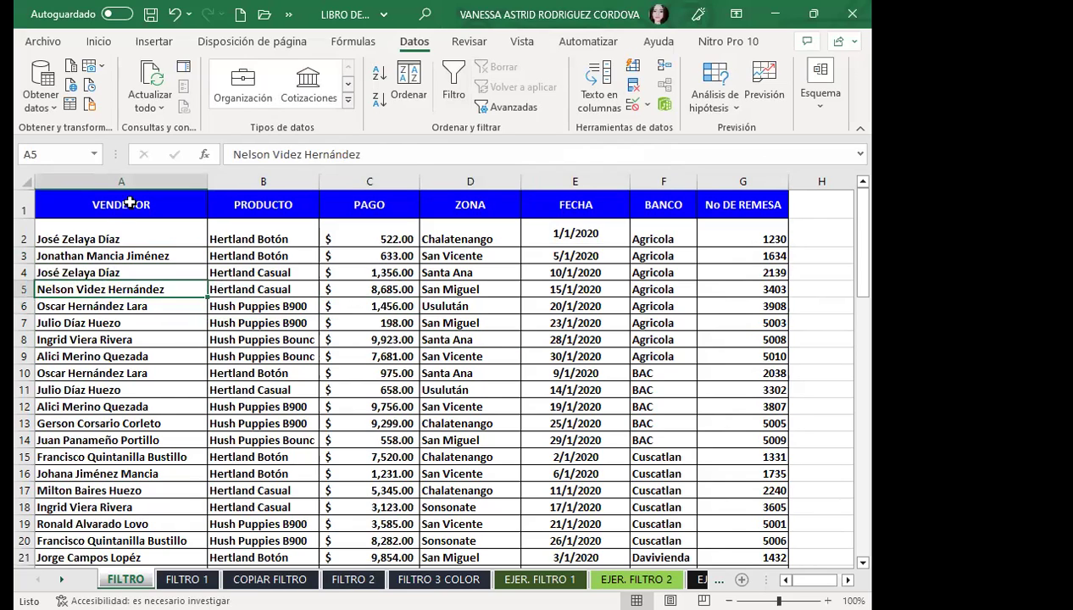
click(136, 200)
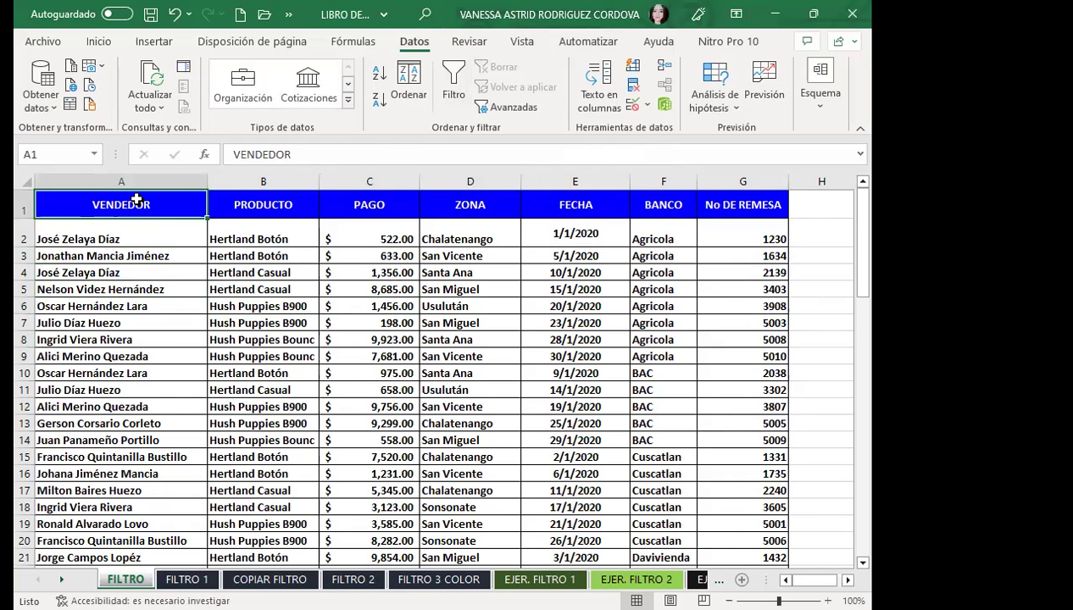
click(173, 337)
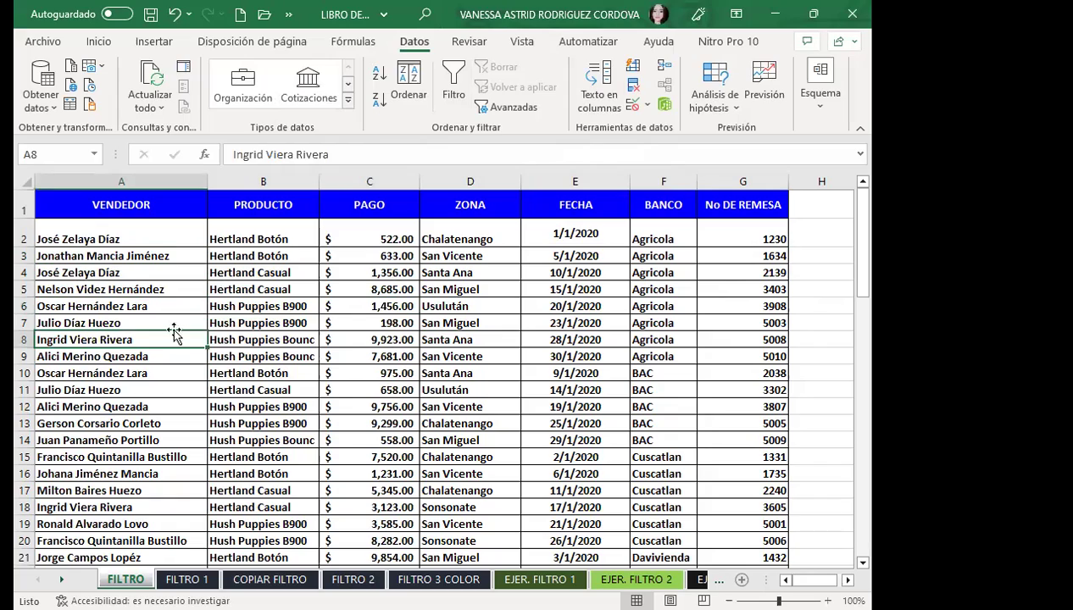
drag(93, 194, 748, 577)
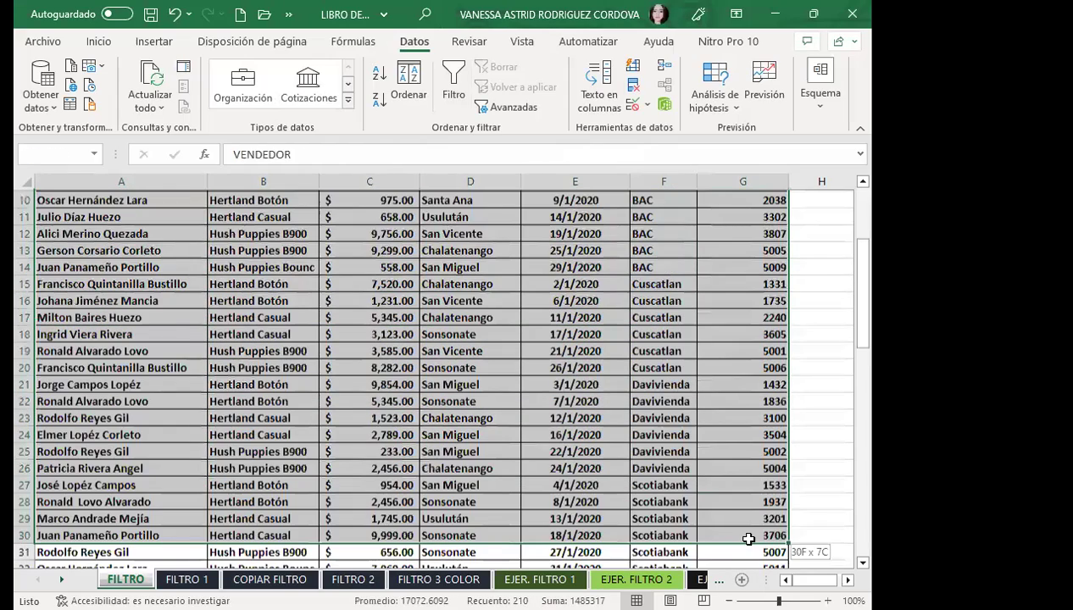
drag(749, 577, 738, 559)
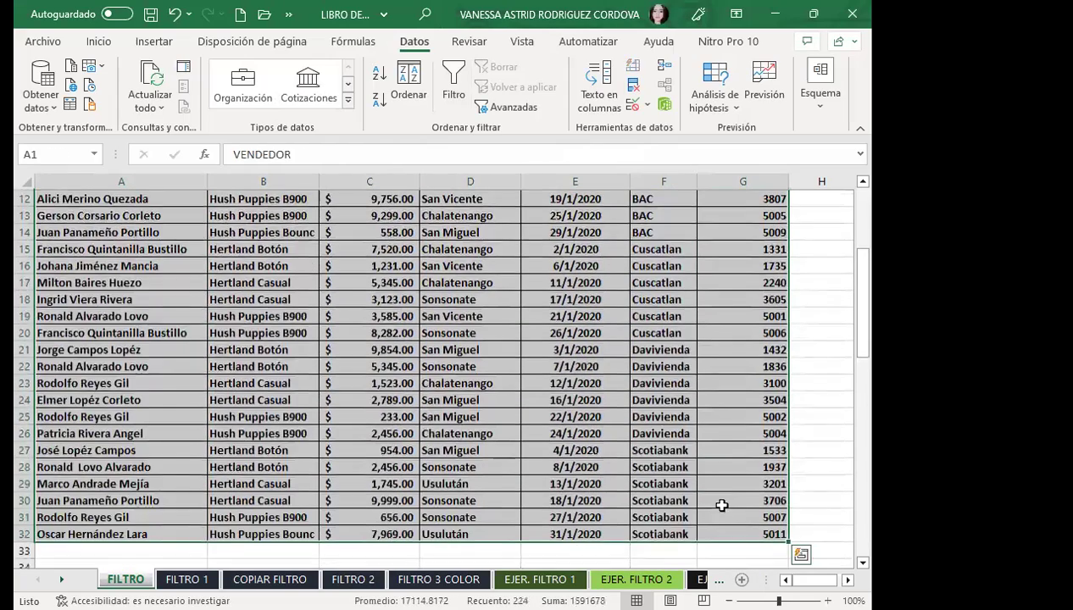
scroll(704, 492, up, 4)
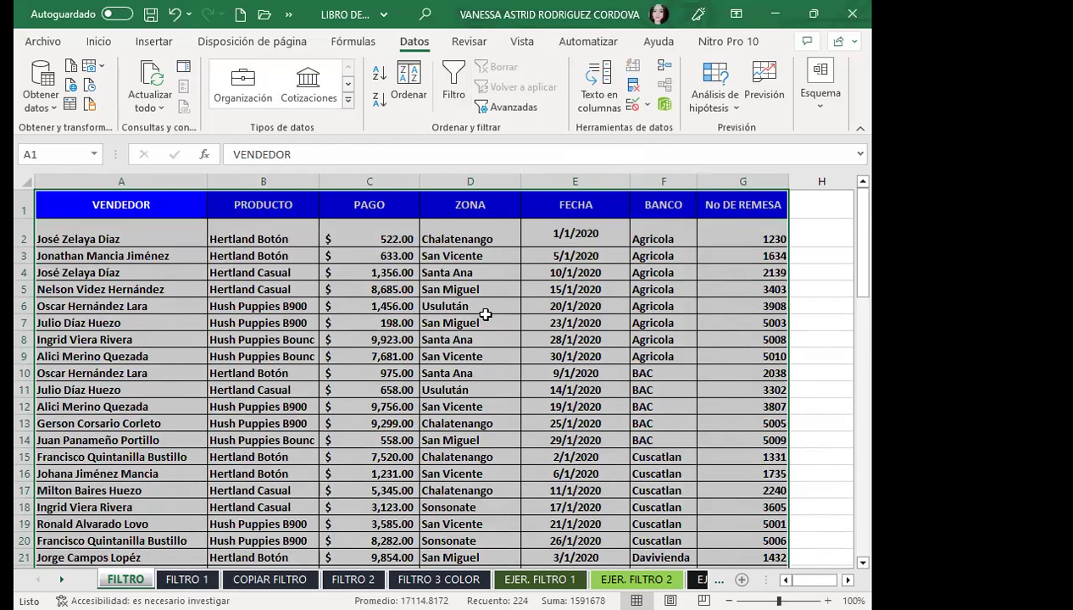
click(483, 321)
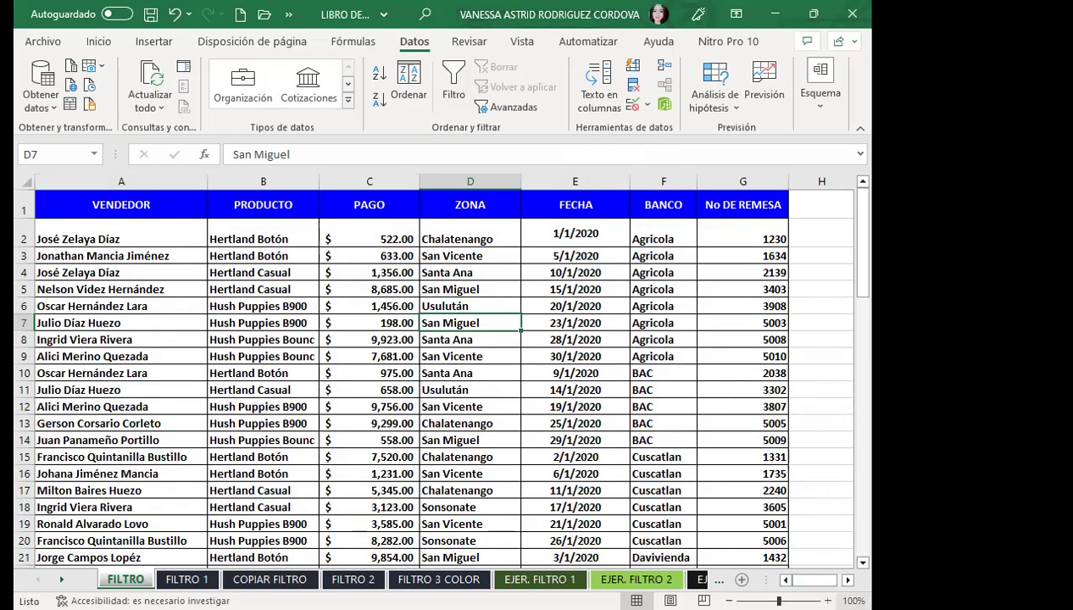
scroll(839, 574, right, 2)
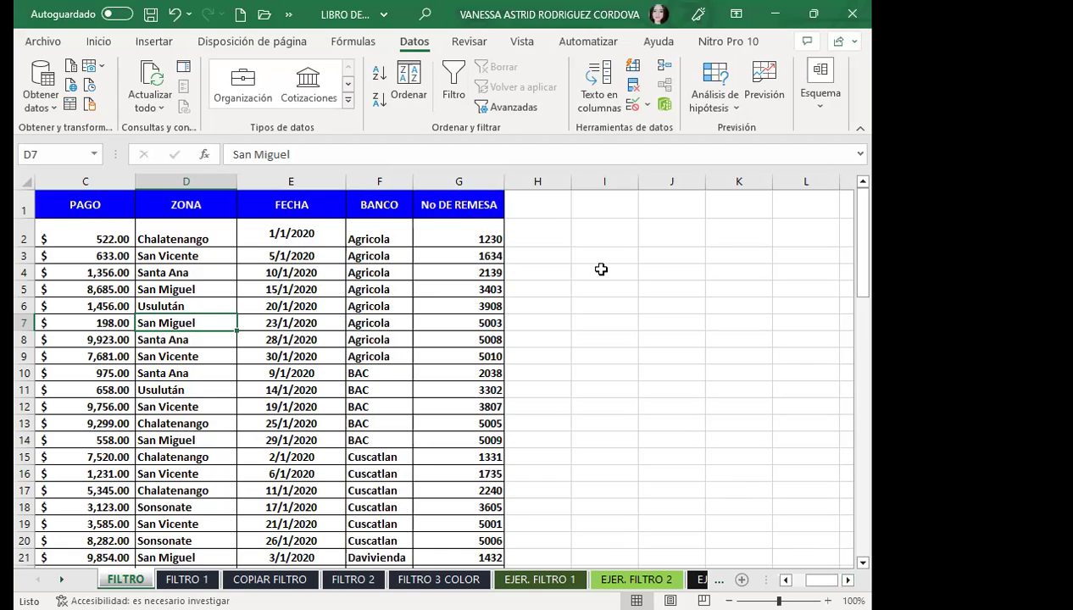
click(675, 230)
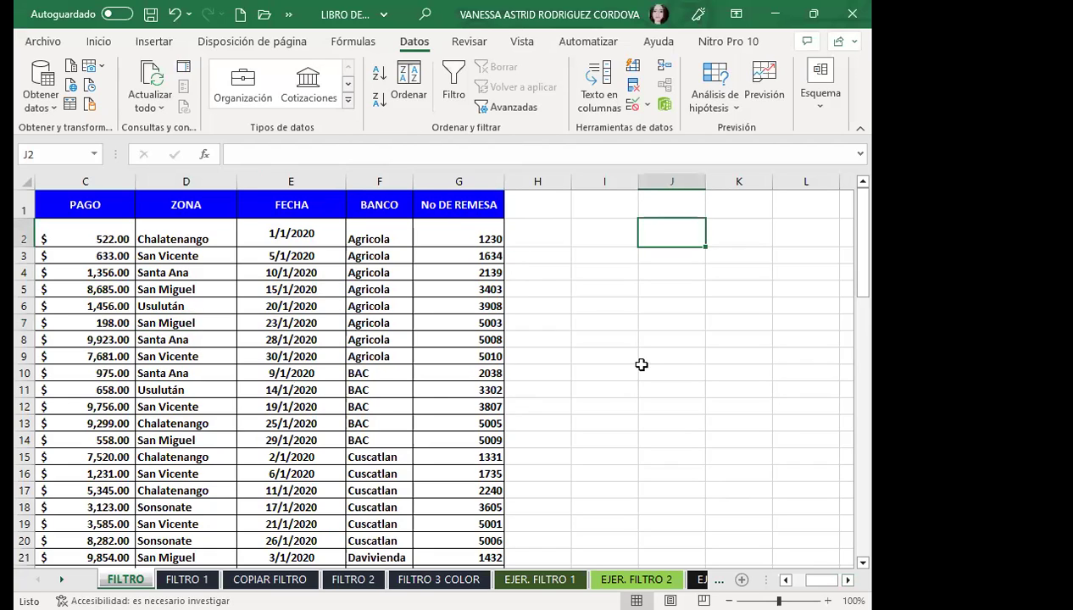
click(455, 78)
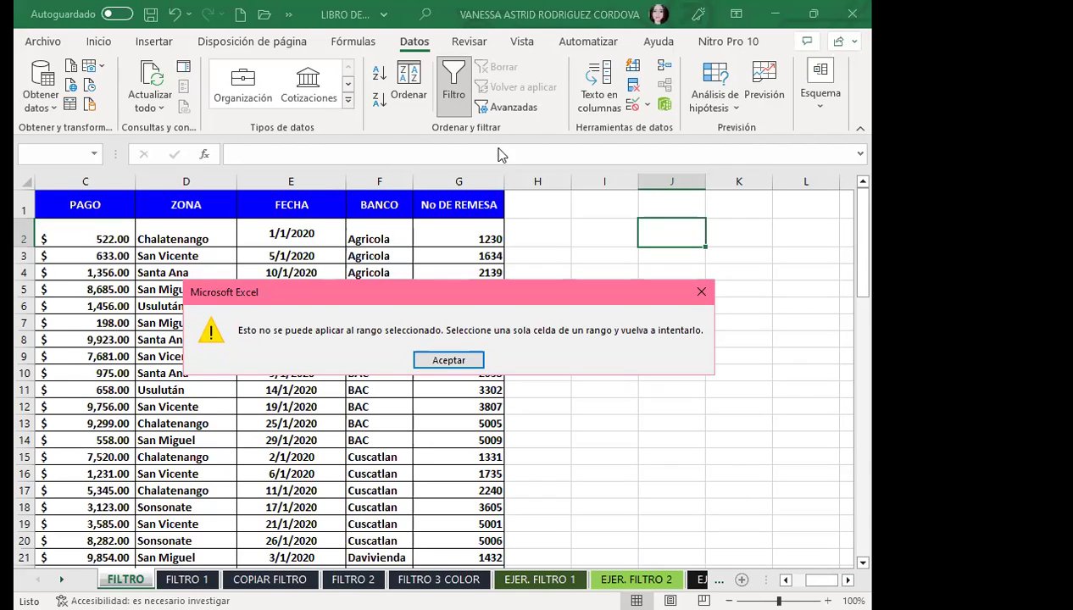
click(703, 292)
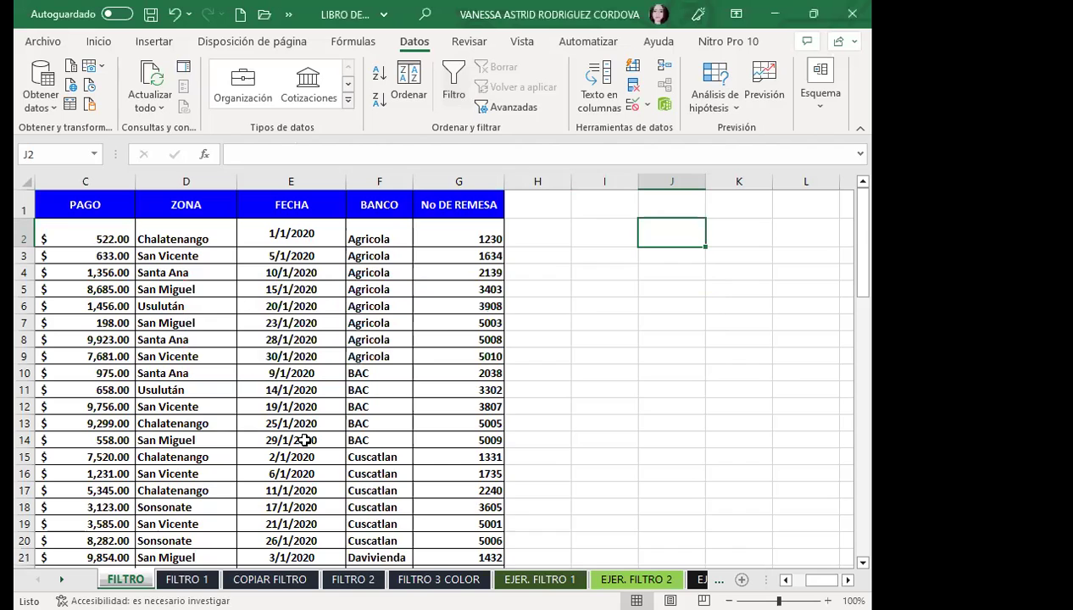
click(785, 579)
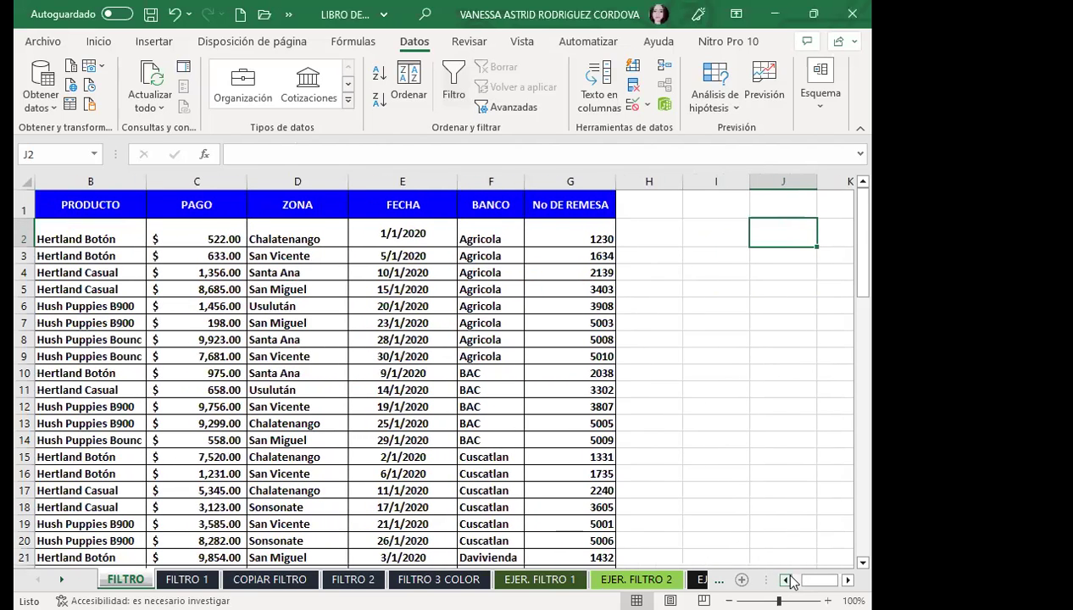
click(274, 406)
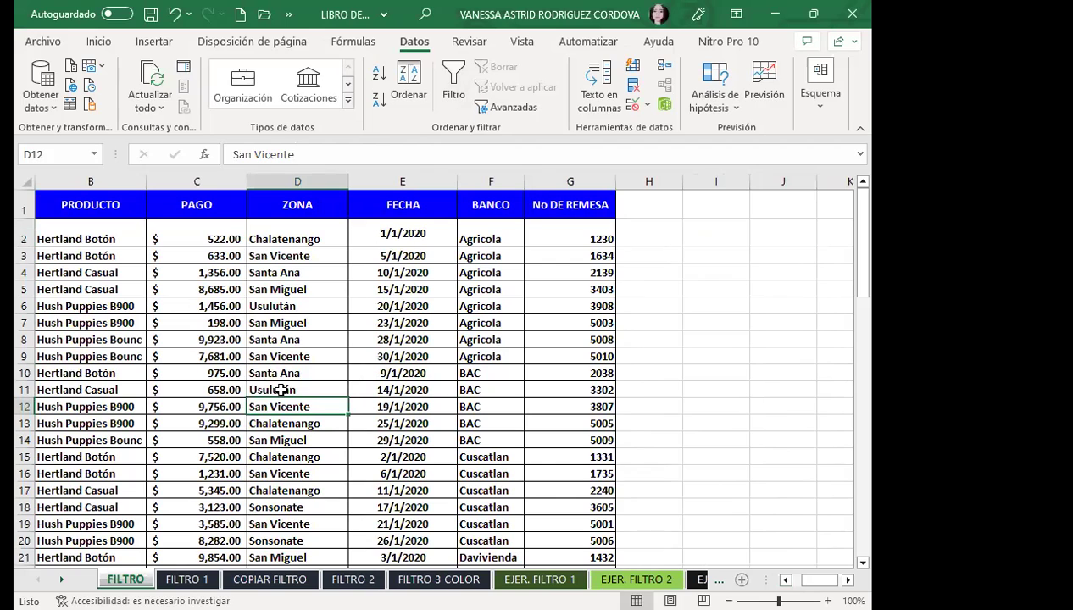
click(299, 204)
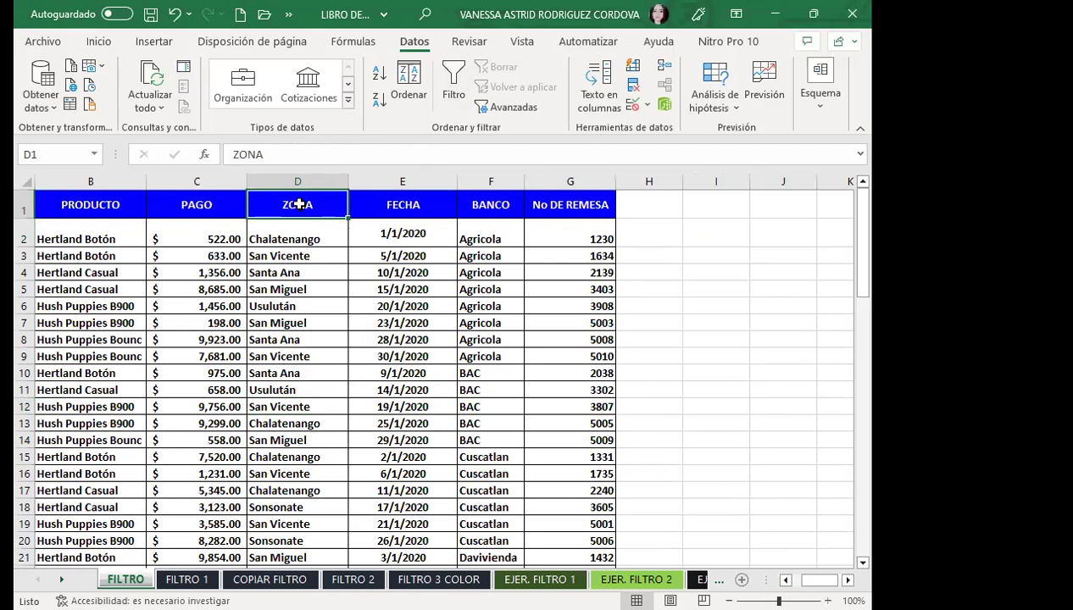
click(411, 421)
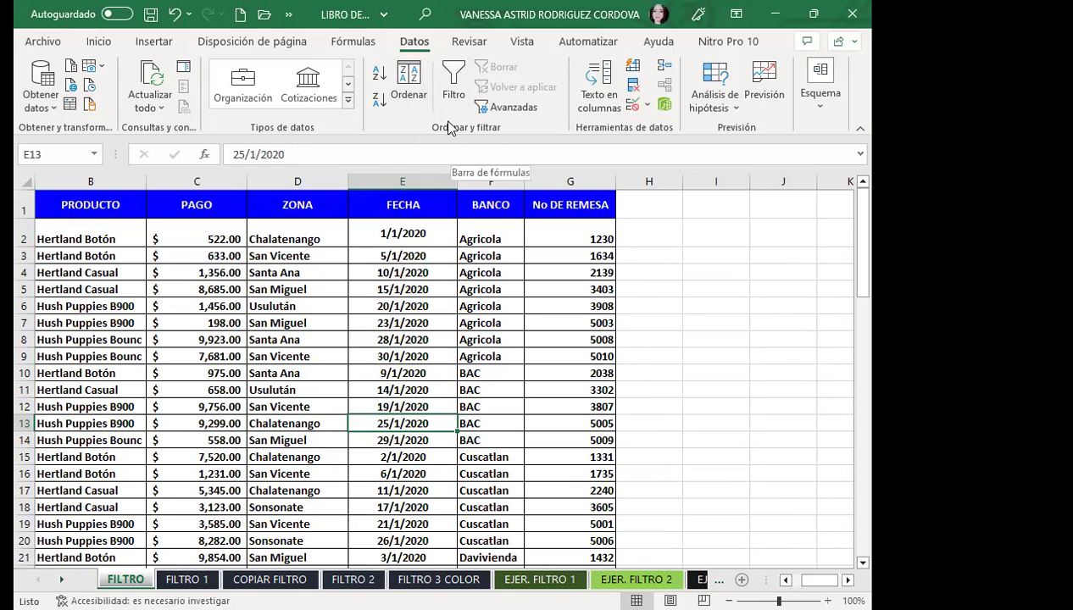
click(456, 71)
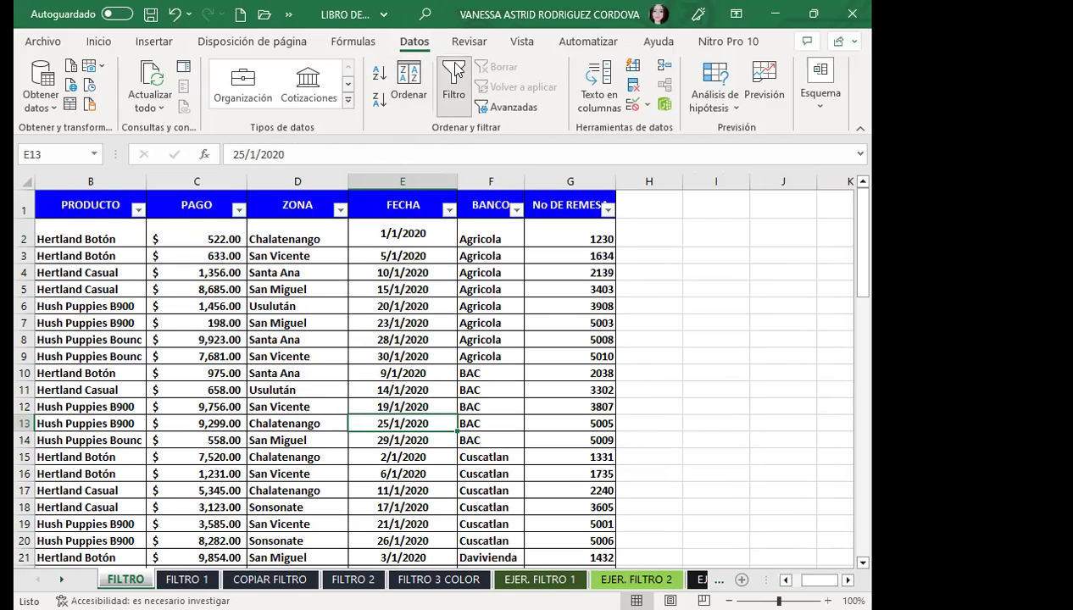
drag(816, 580, 810, 580)
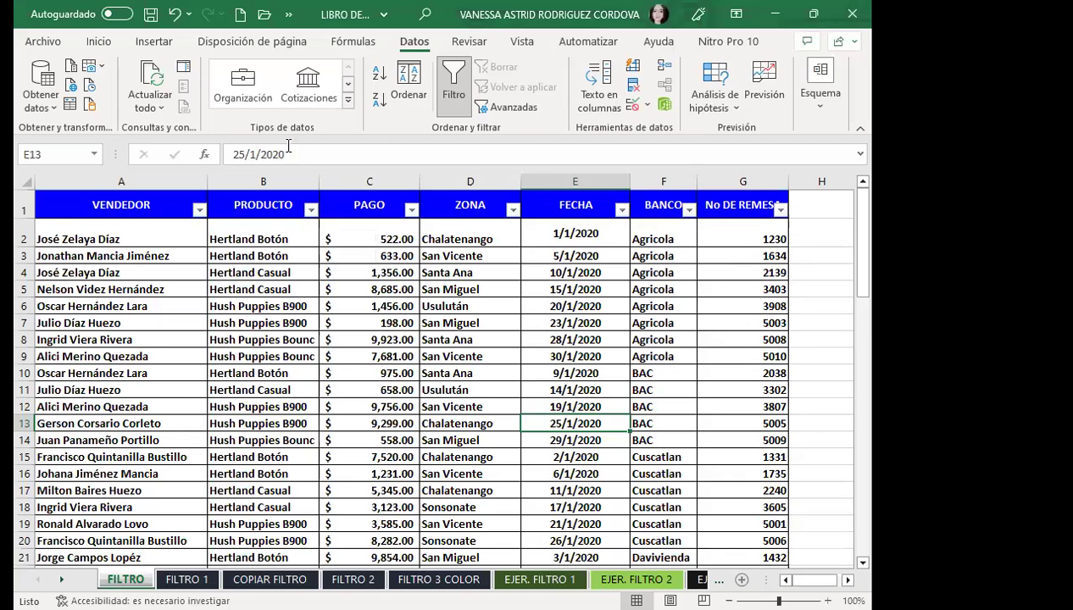
click(453, 85)
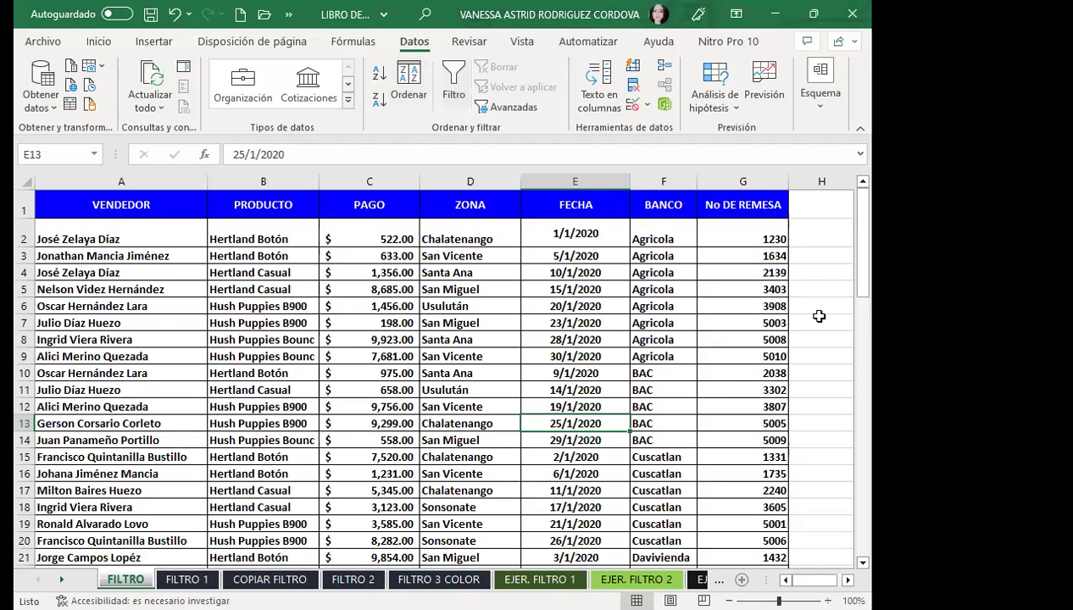
click(848, 580)
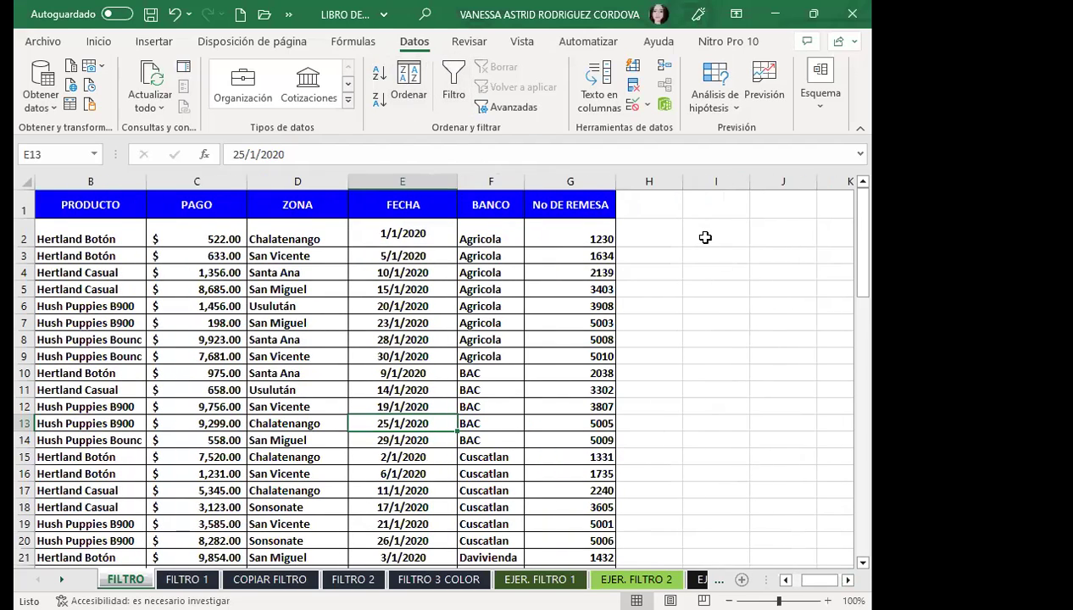
click(706, 232)
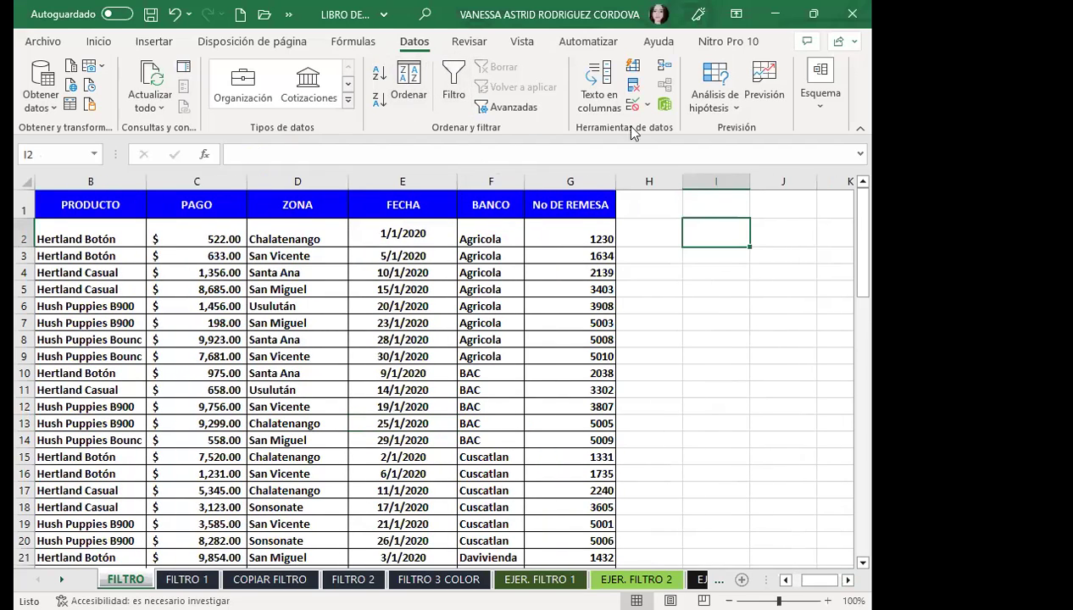
click(455, 88)
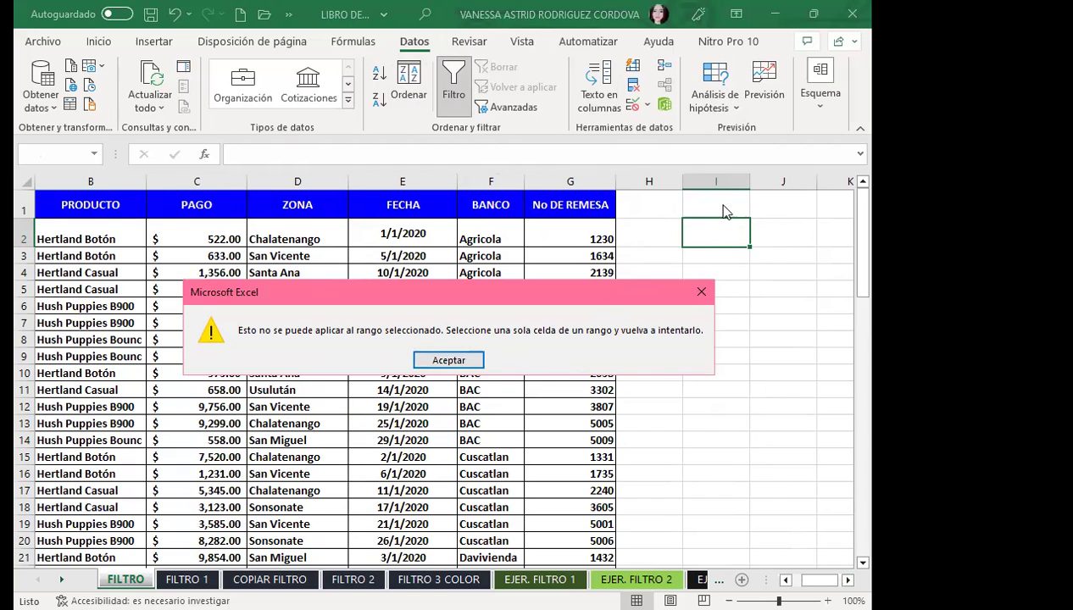
click(699, 291)
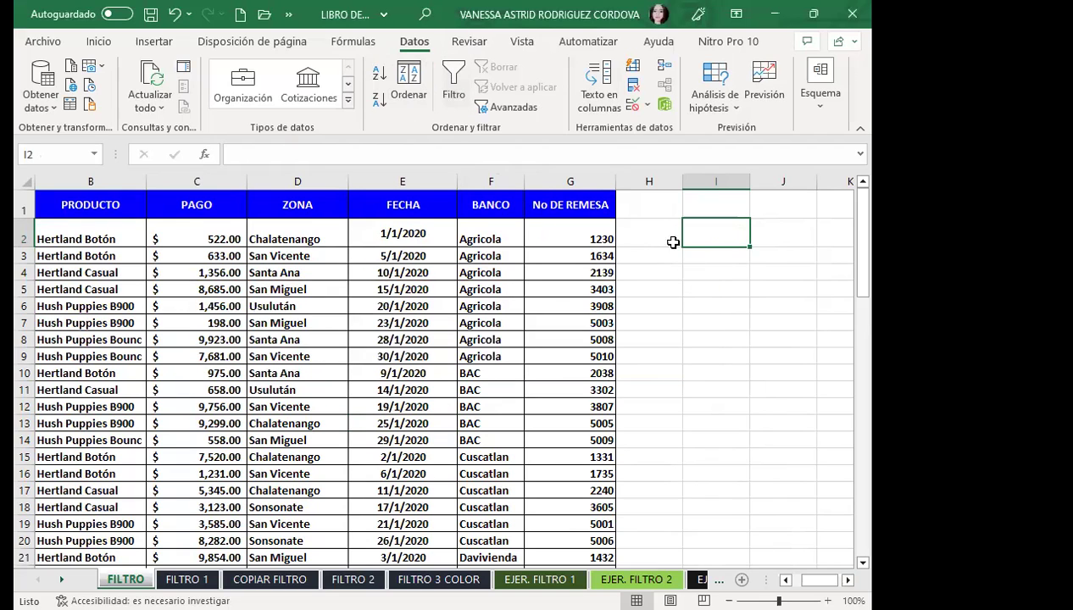
click(640, 233)
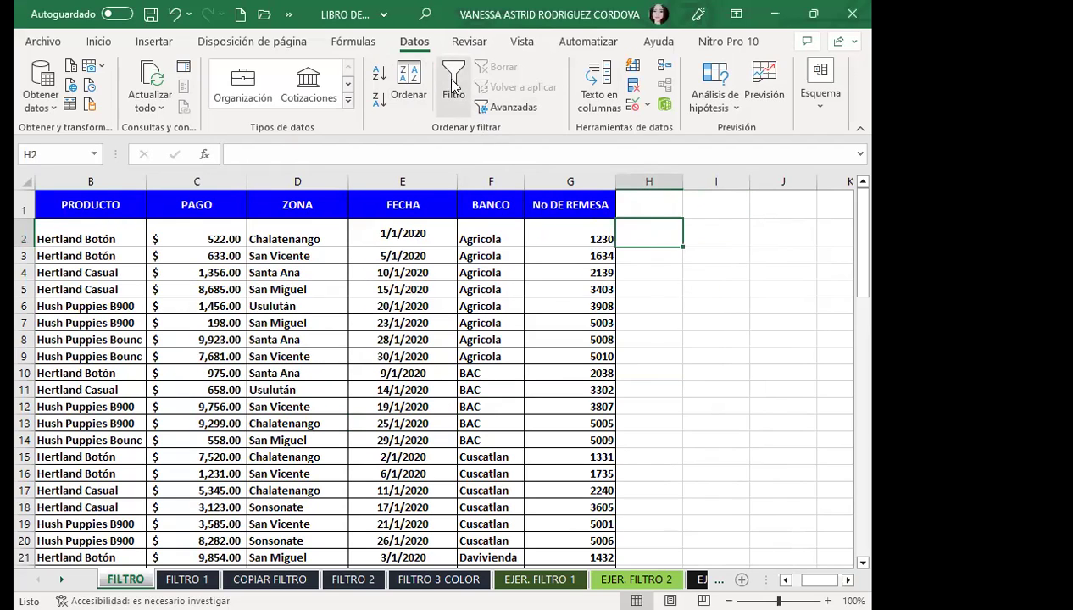
click(452, 79)
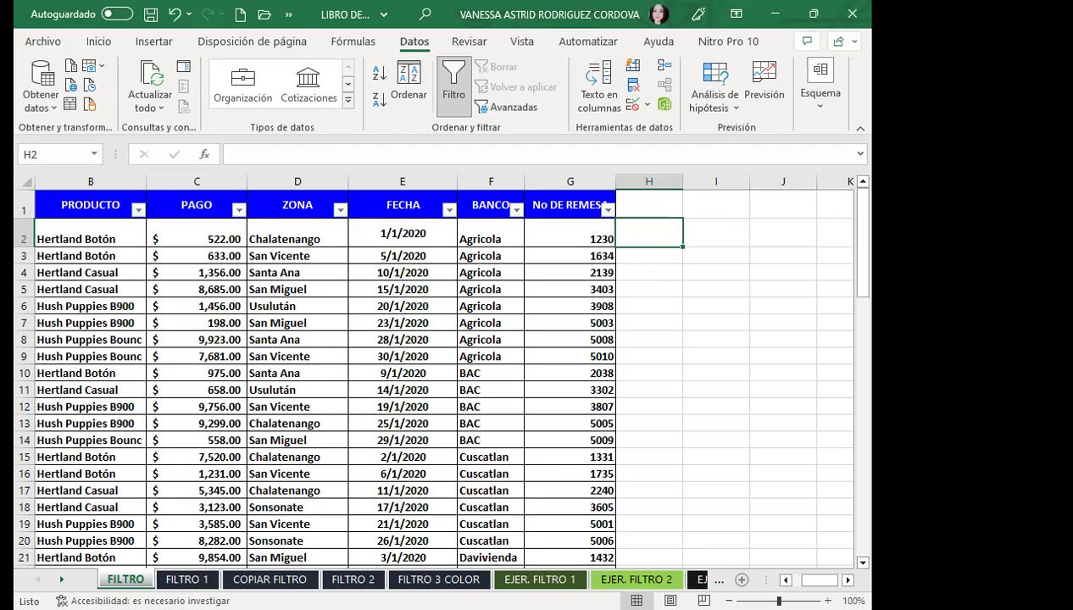
click(785, 579)
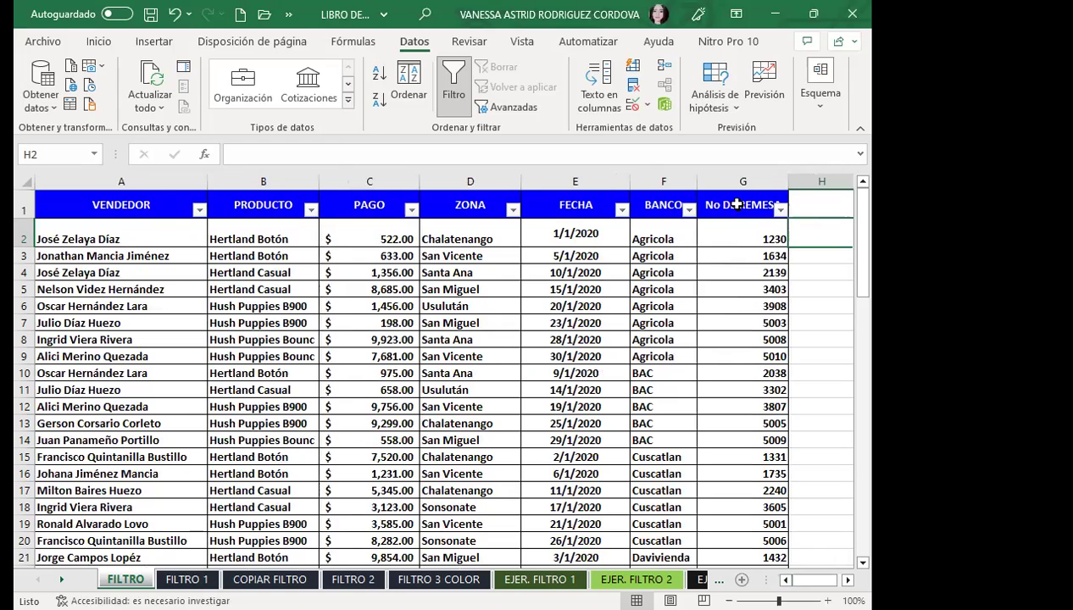
drag(731, 204, 742, 288)
click(731, 201)
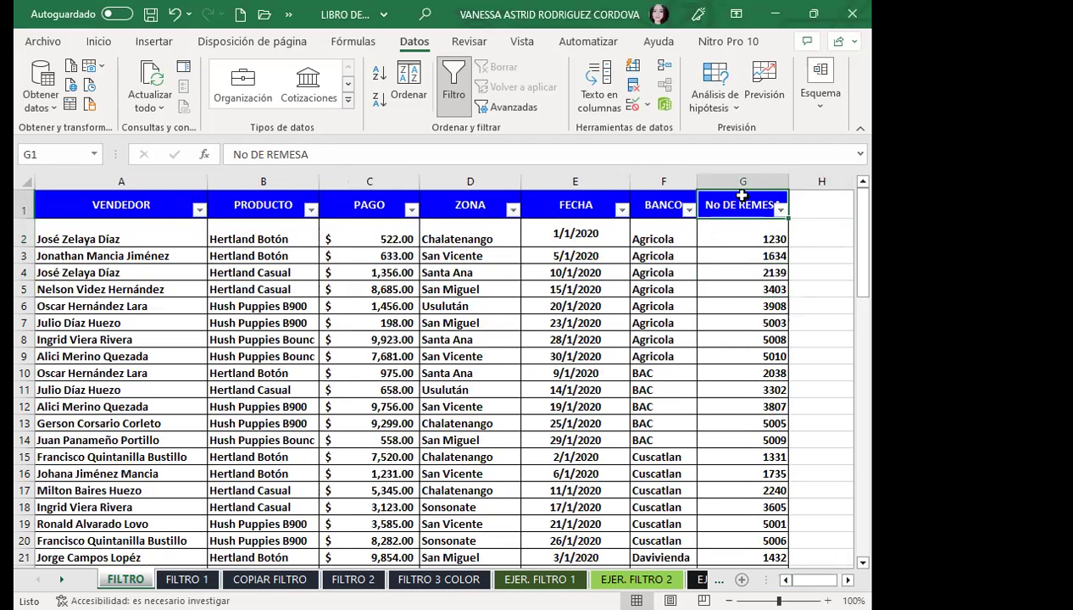
click(92, 204)
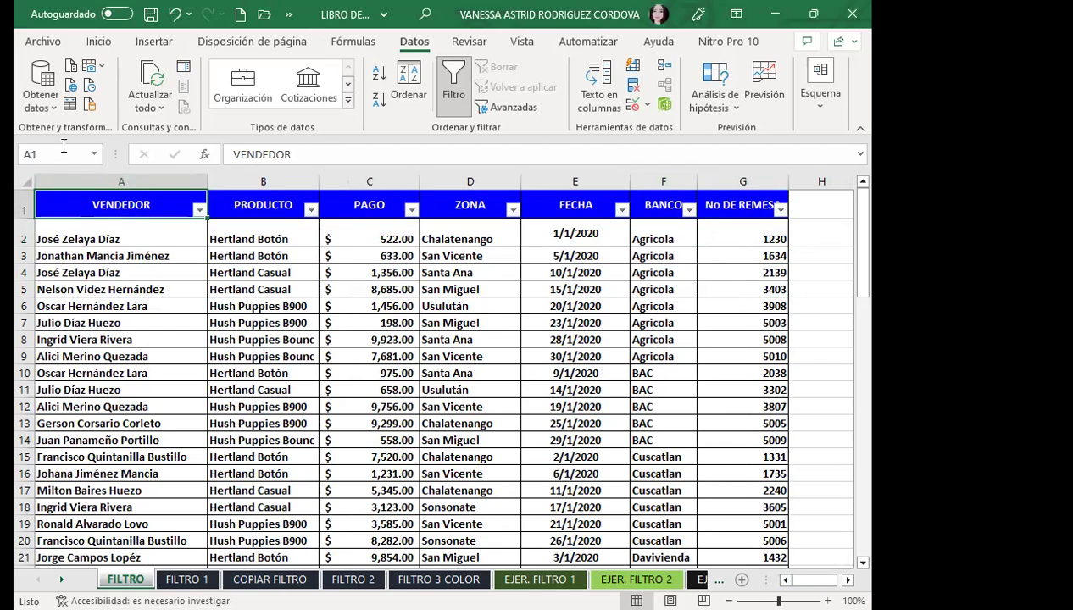
click(836, 206)
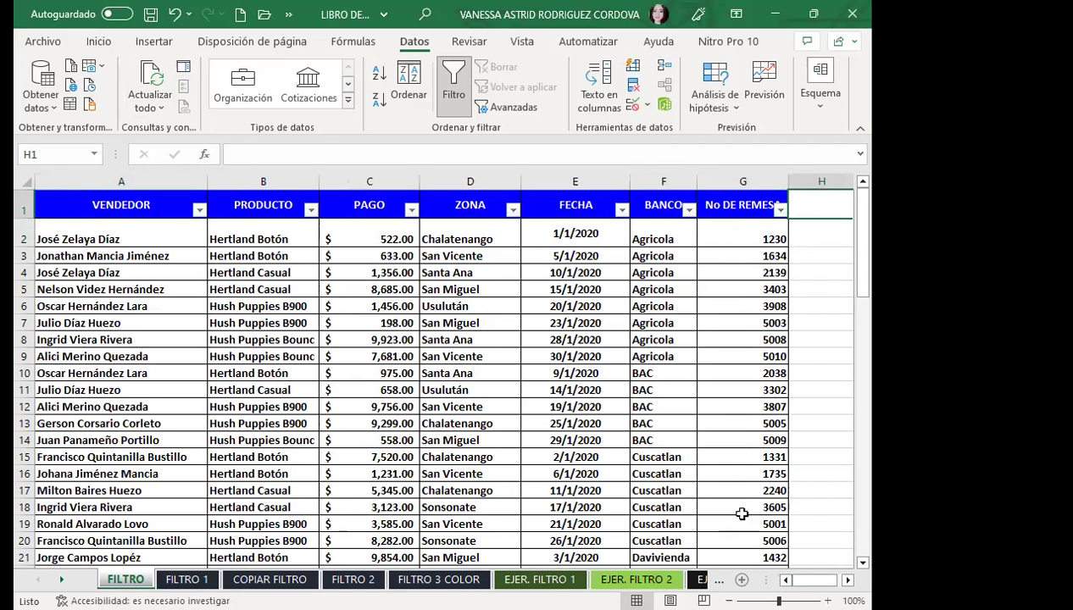
scroll(738, 496, right, 2)
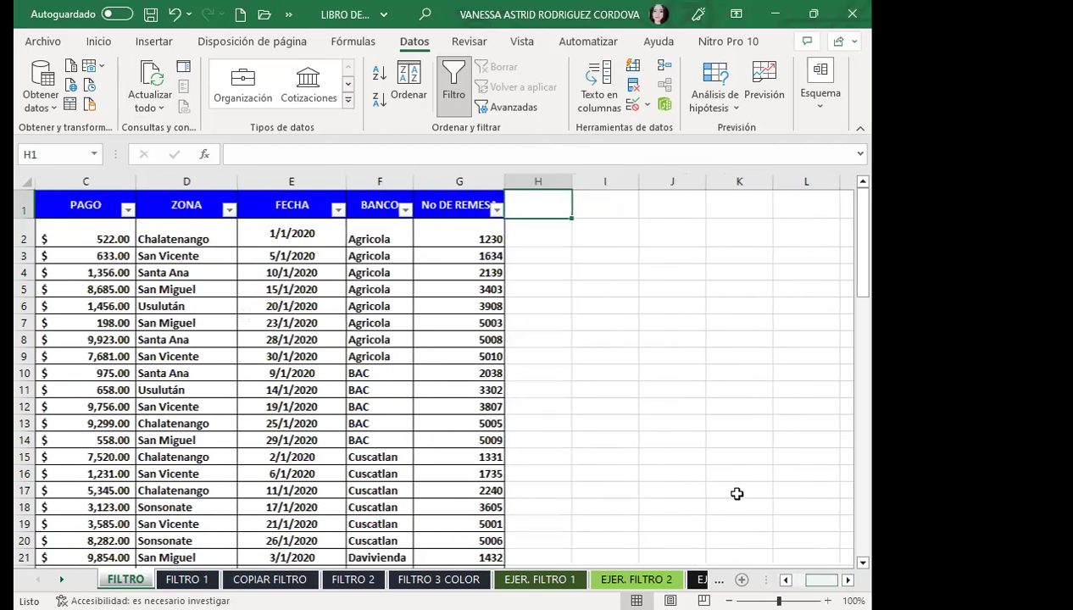
Toggle the sales table's Filtro off and back on, then select PAGO cells C20:C21.
click(674, 373)
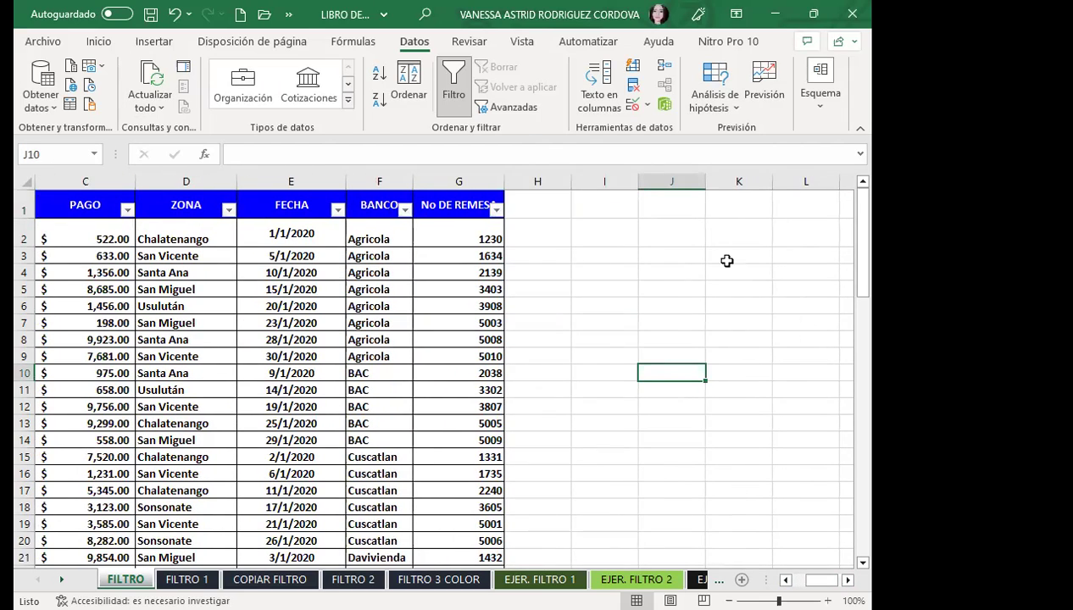
click(500, 235)
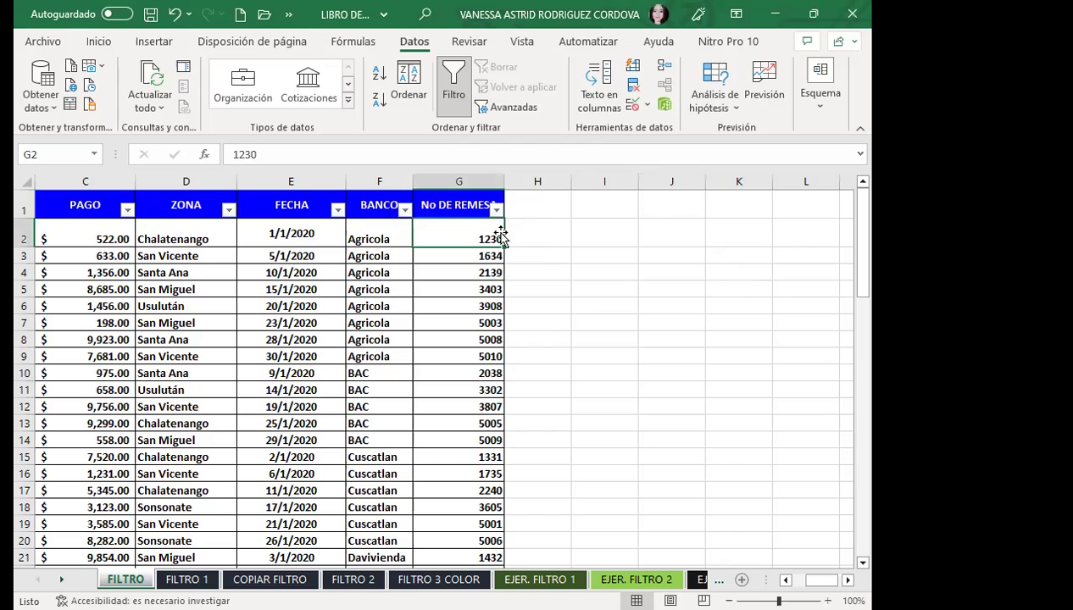
click(544, 234)
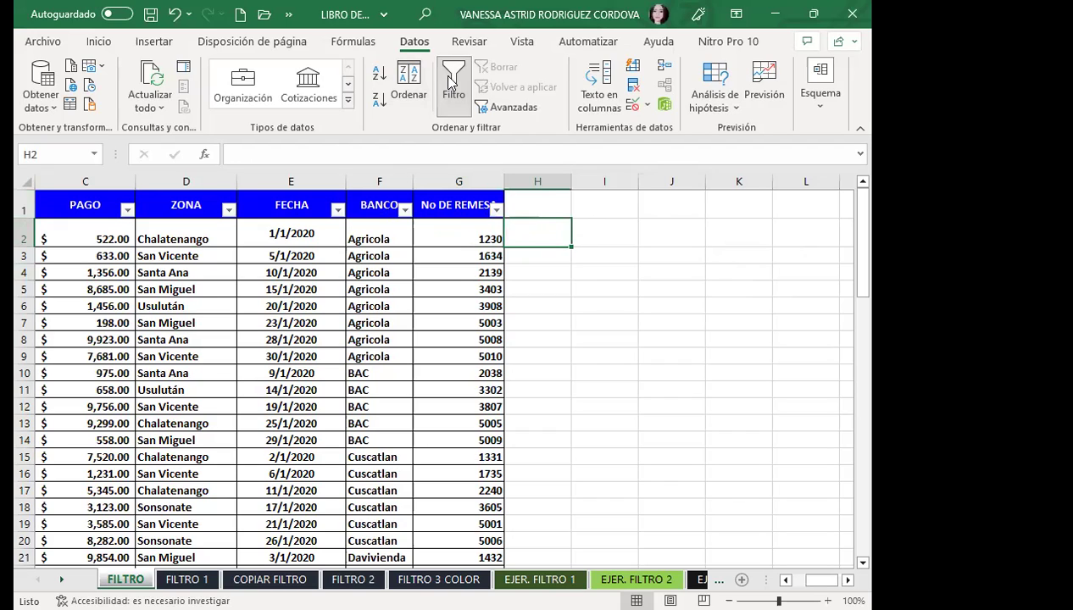
click(444, 76)
click(455, 80)
scroll(571, 404, left, 5)
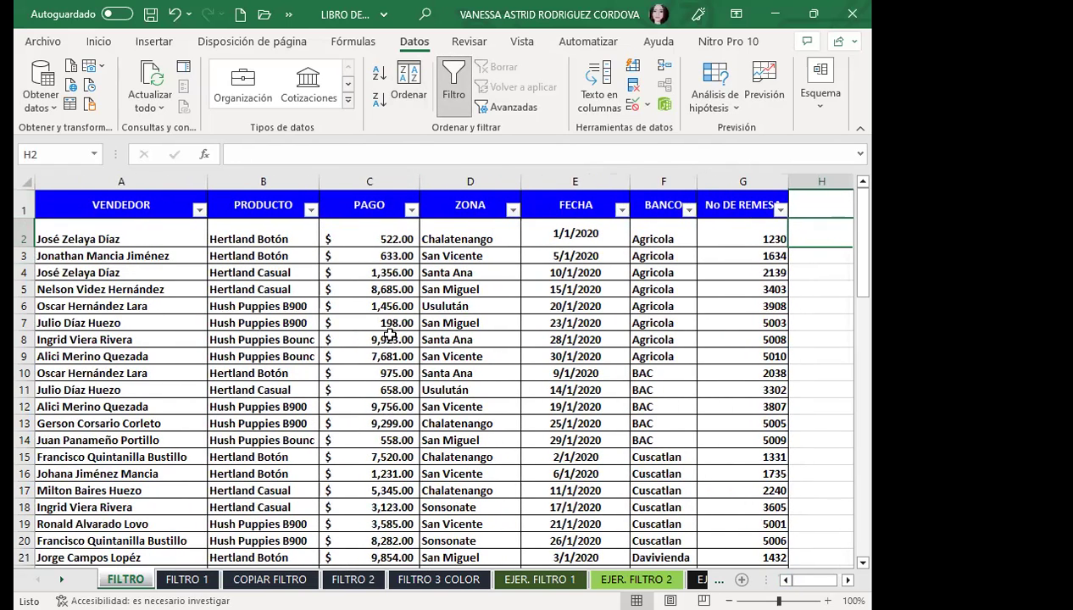
drag(391, 558, 391, 543)
click(456, 80)
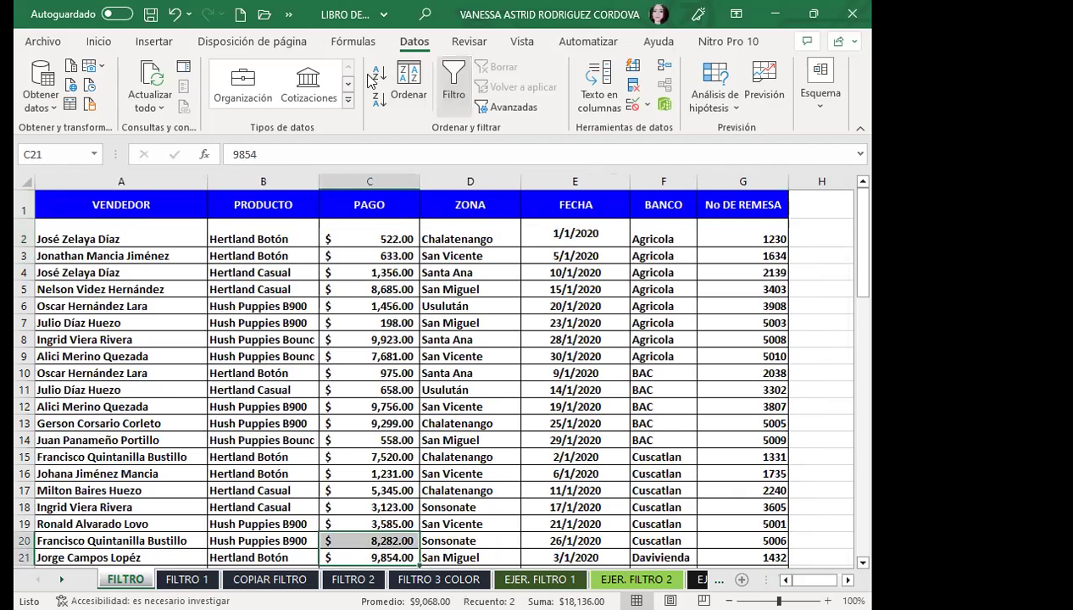
key(ctrl+shift+l)
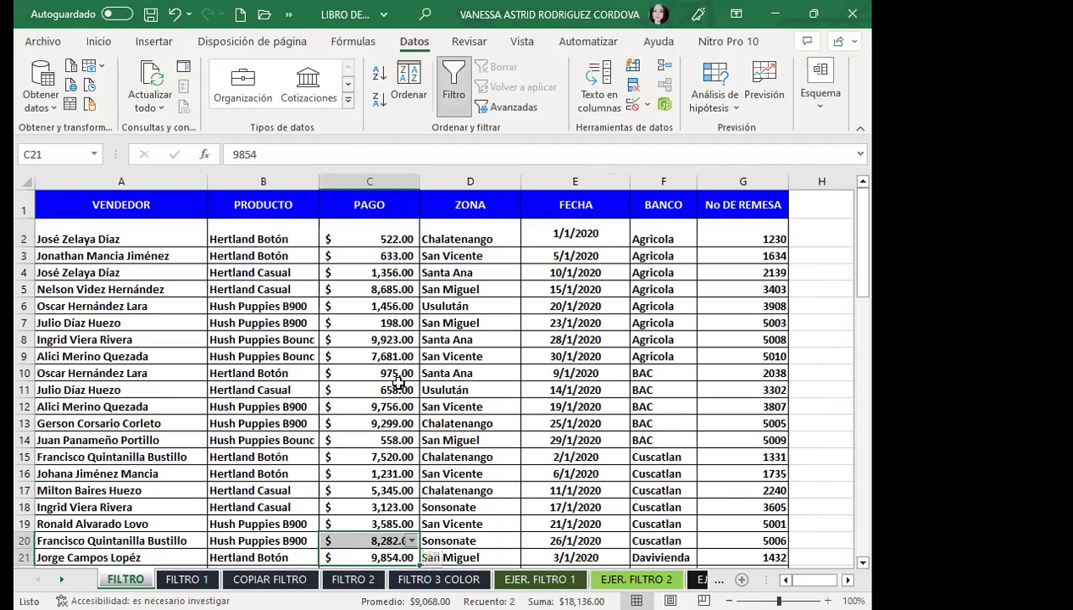
click(413, 374)
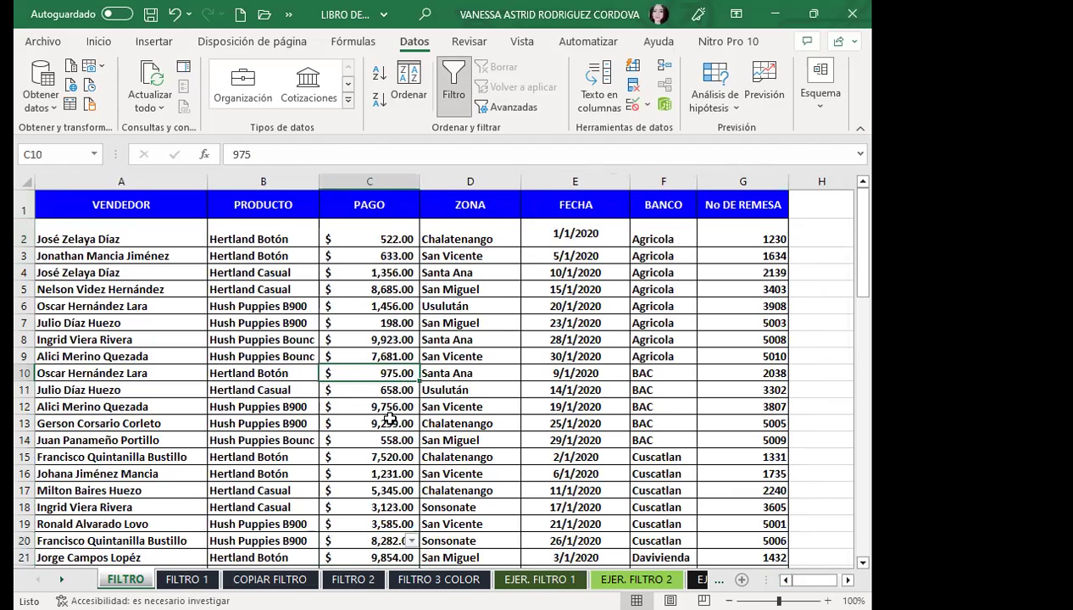
click(333, 352)
key(ctrl+shift+l)
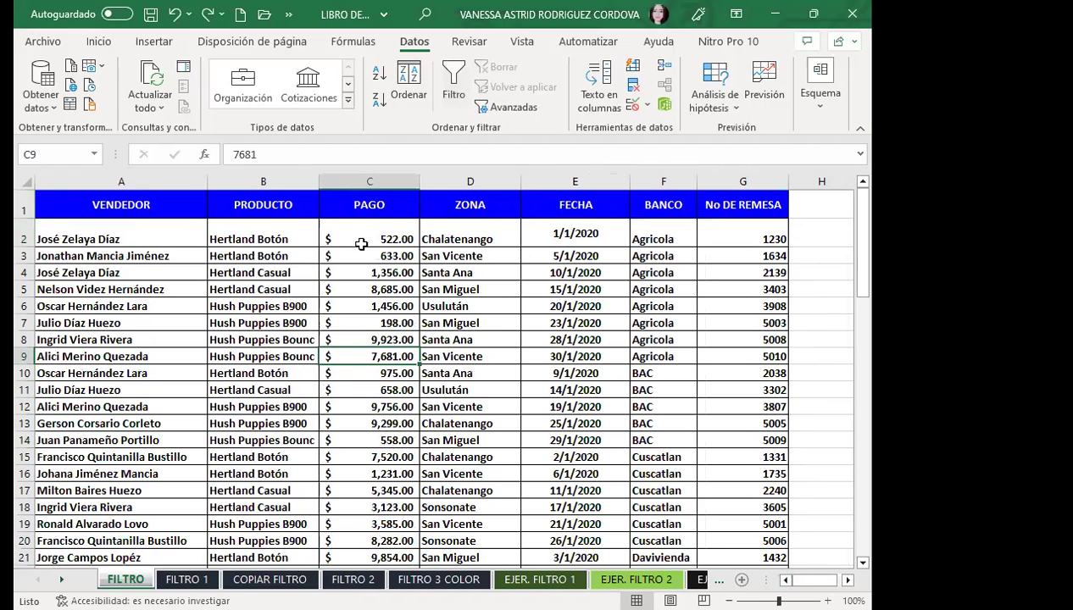
click(358, 214)
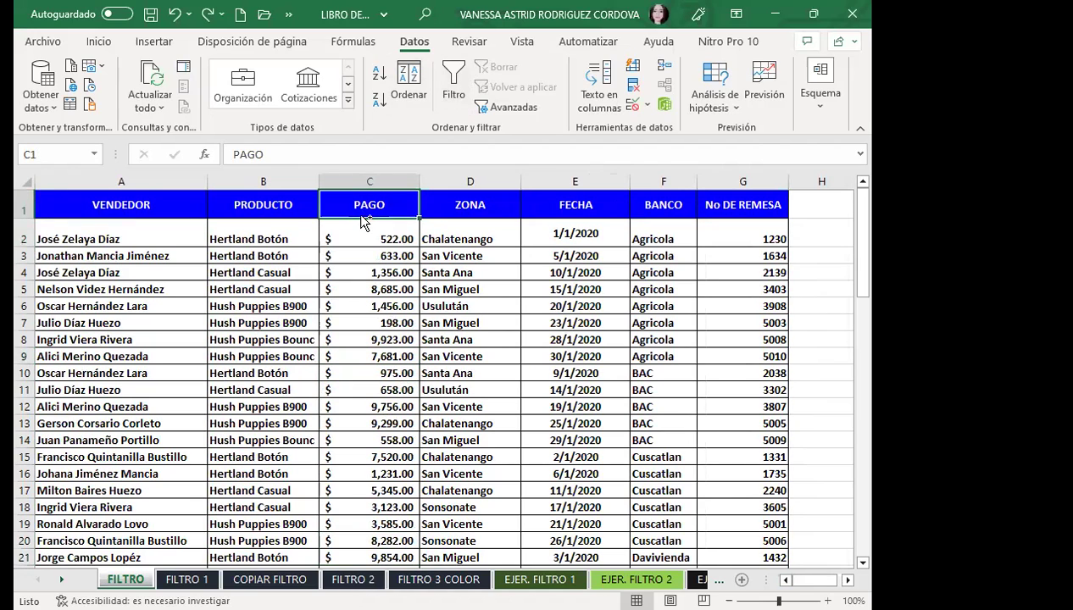
key(ctrl+shift+l)
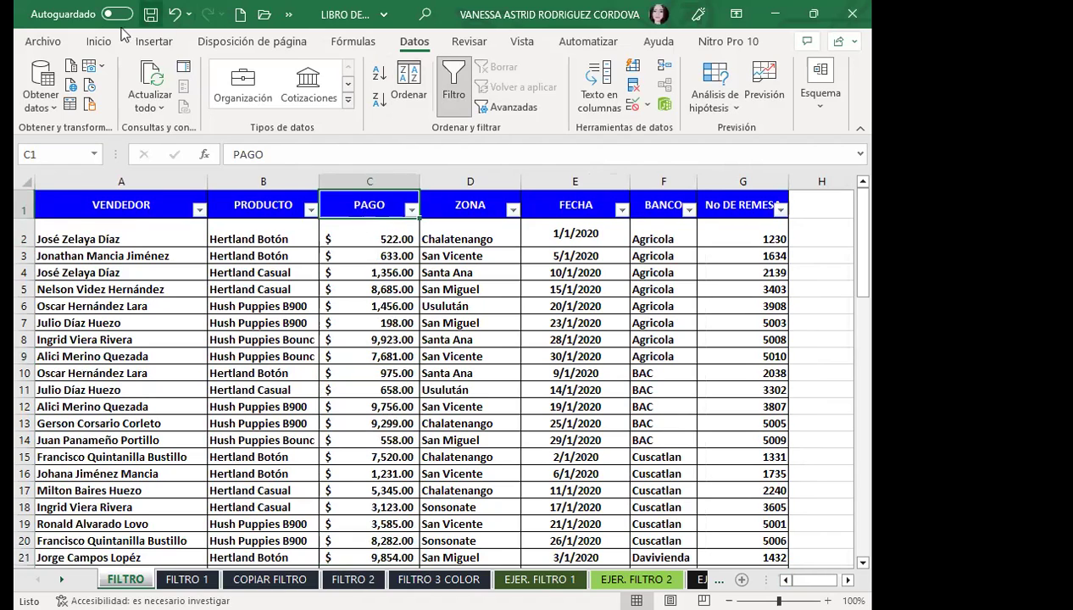
Turn filtering off and dismiss the data analysis suggestions panel.
click(452, 78)
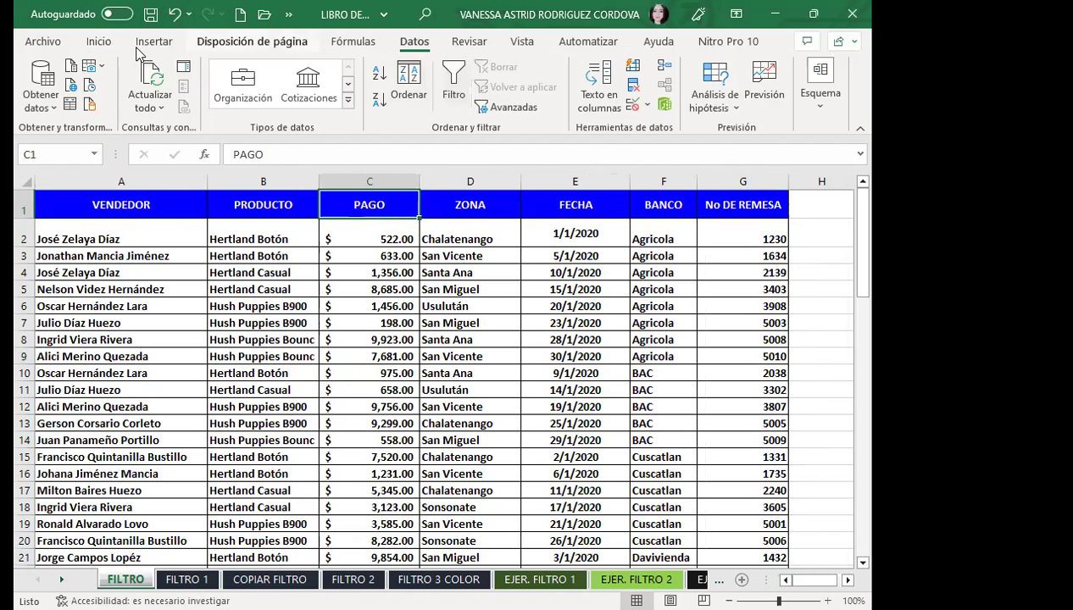
click(98, 41)
click(730, 85)
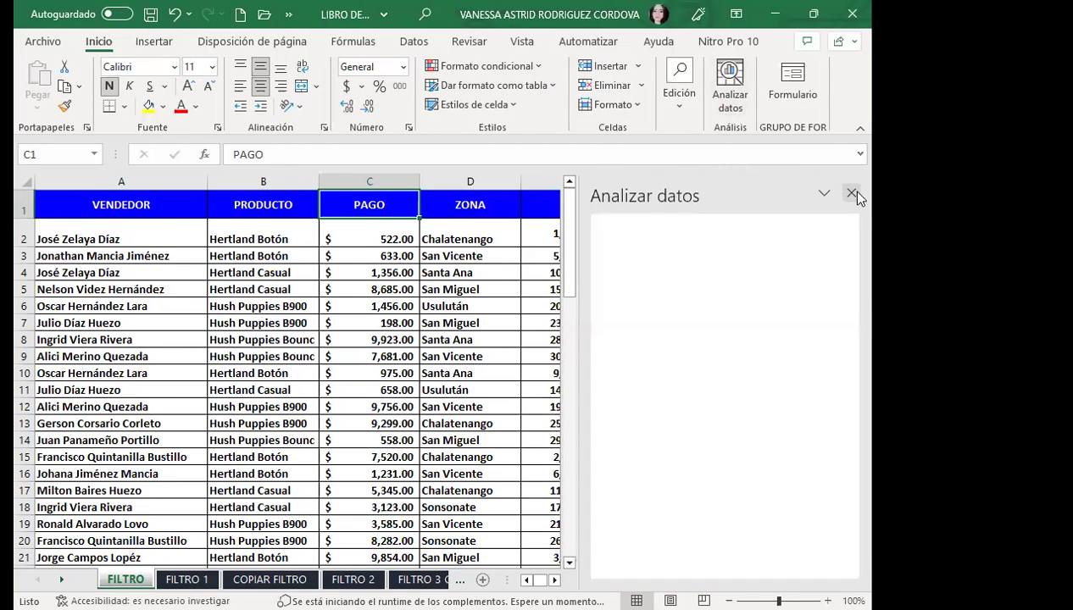
click(848, 189)
Reapply Filtro from Edición > Ordenar y filtrar and open the BANCO filter list.
click(674, 107)
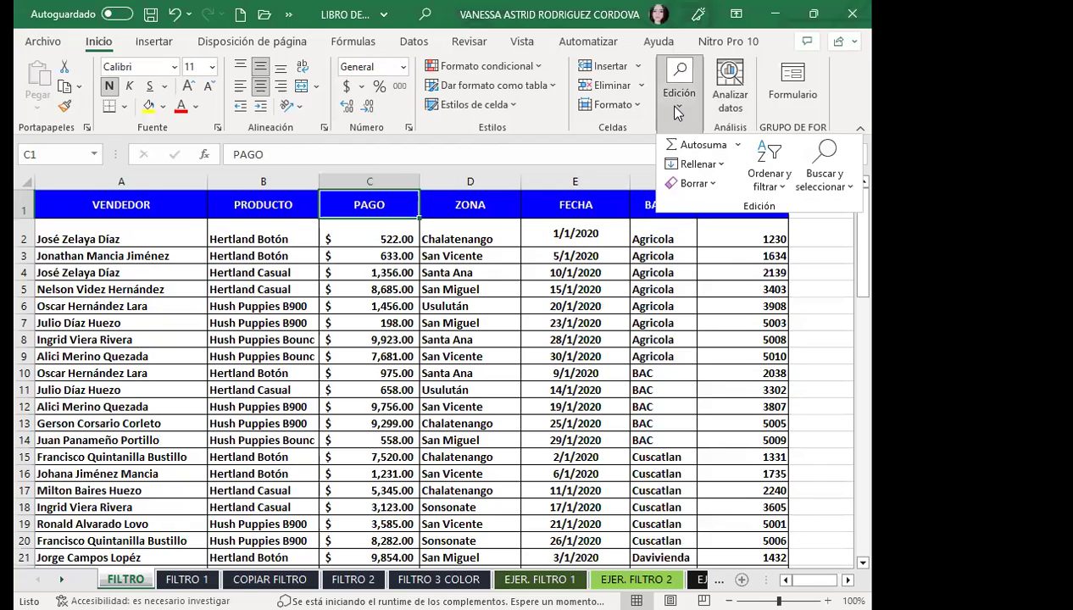
click(771, 184)
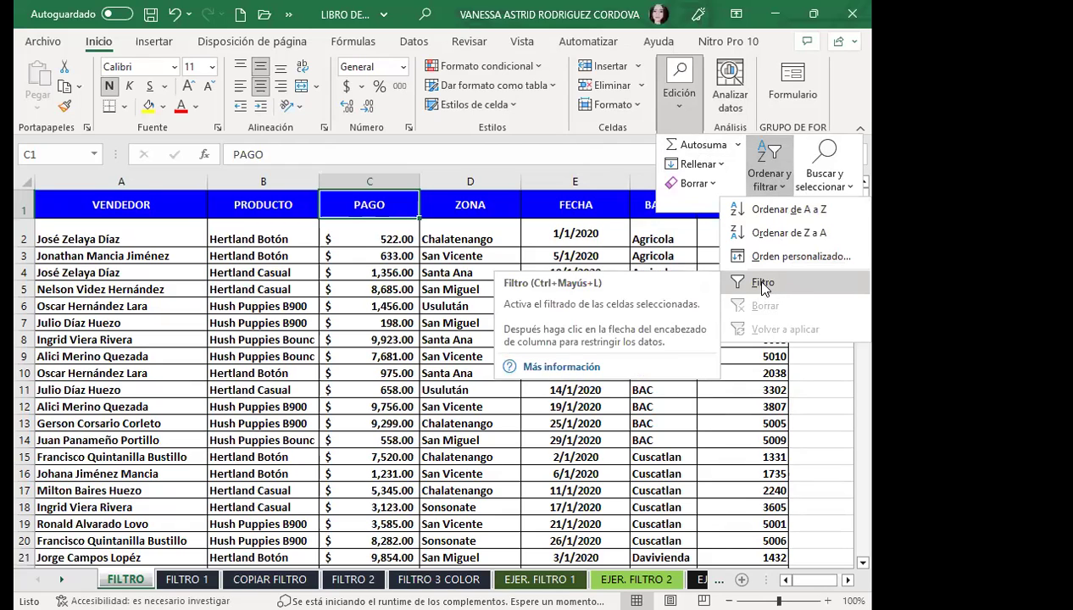
key(Return)
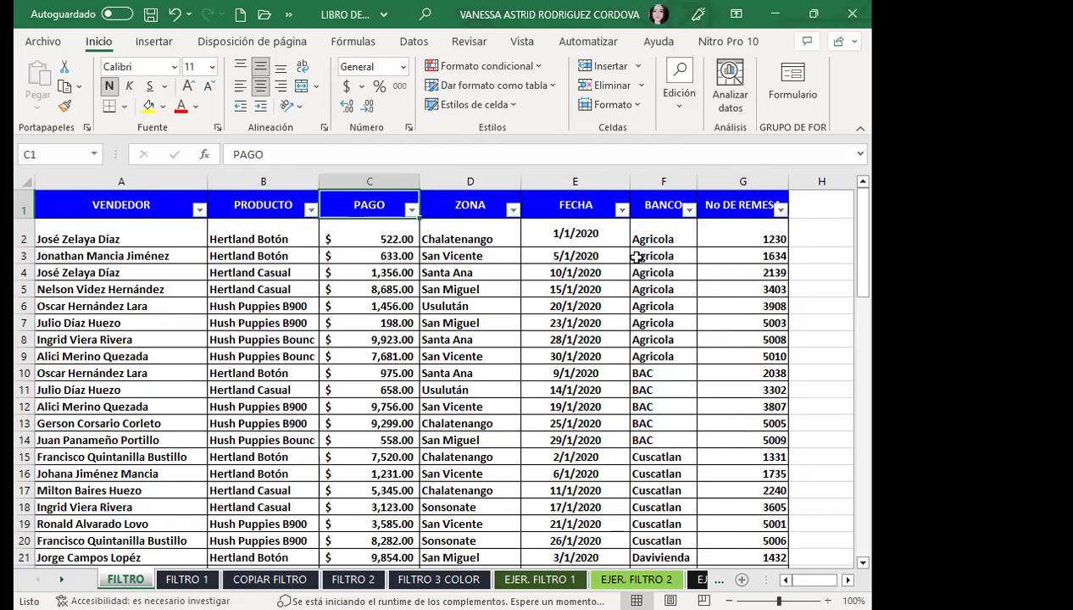
click(689, 210)
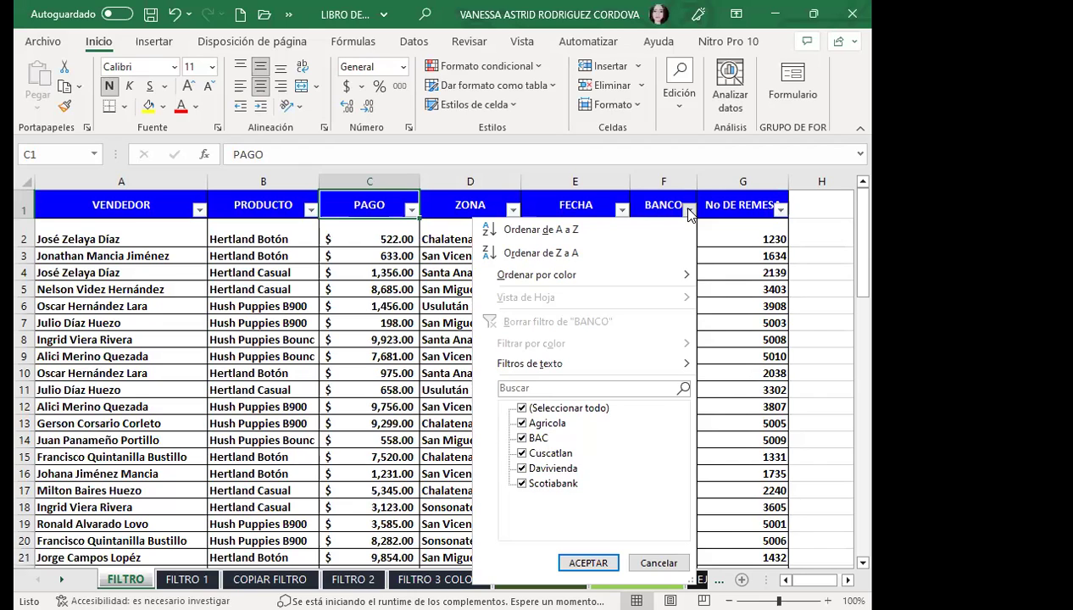
Filter the BANCO column to Agricola, BAC and Scotiabank only, leaving 19 of 31 records.
click(712, 275)
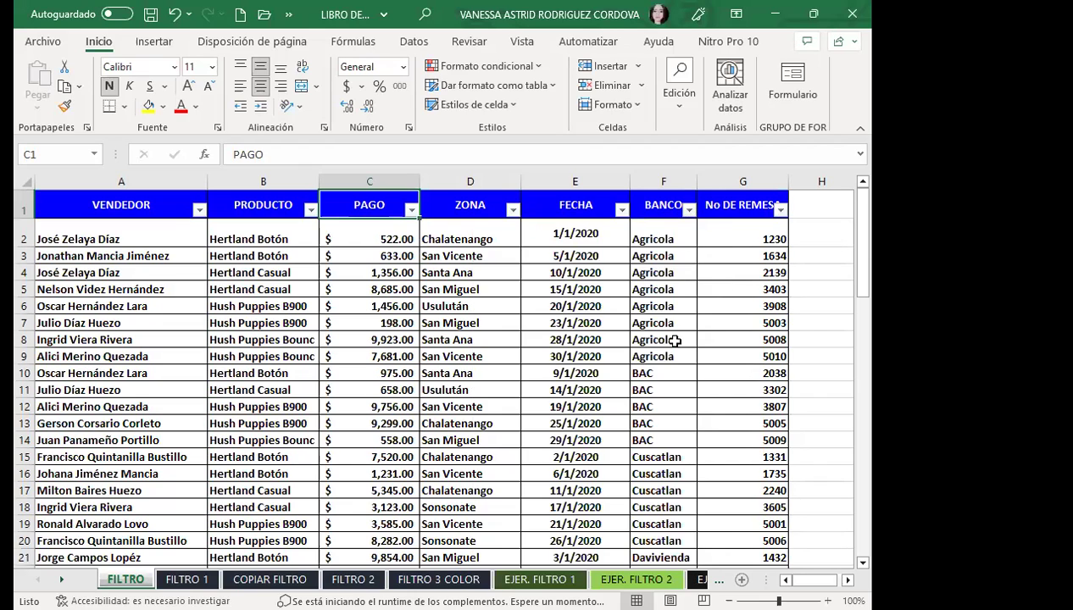
click(689, 210)
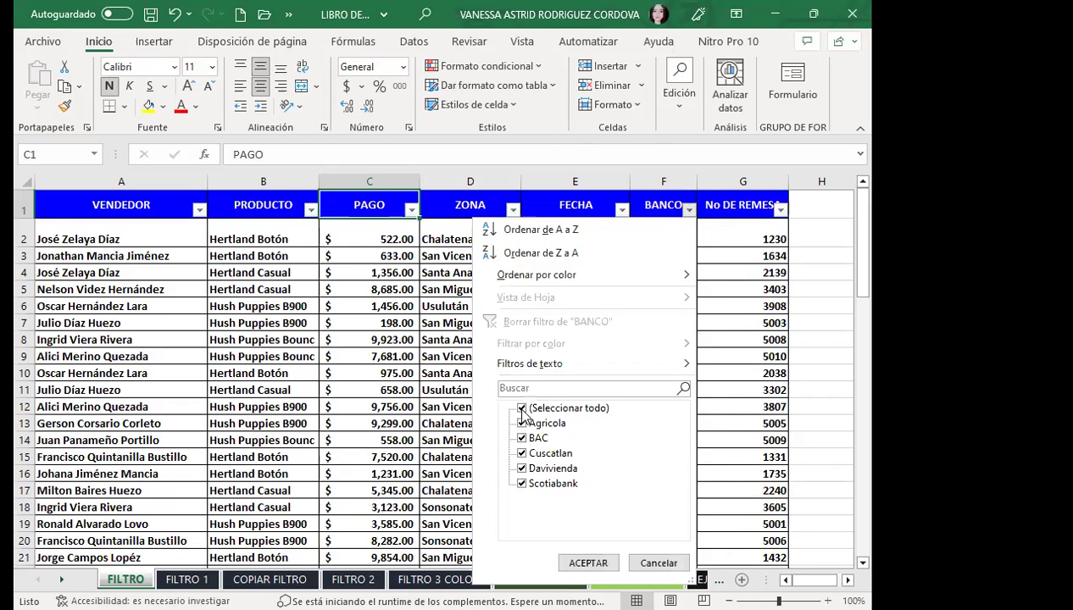
click(522, 409)
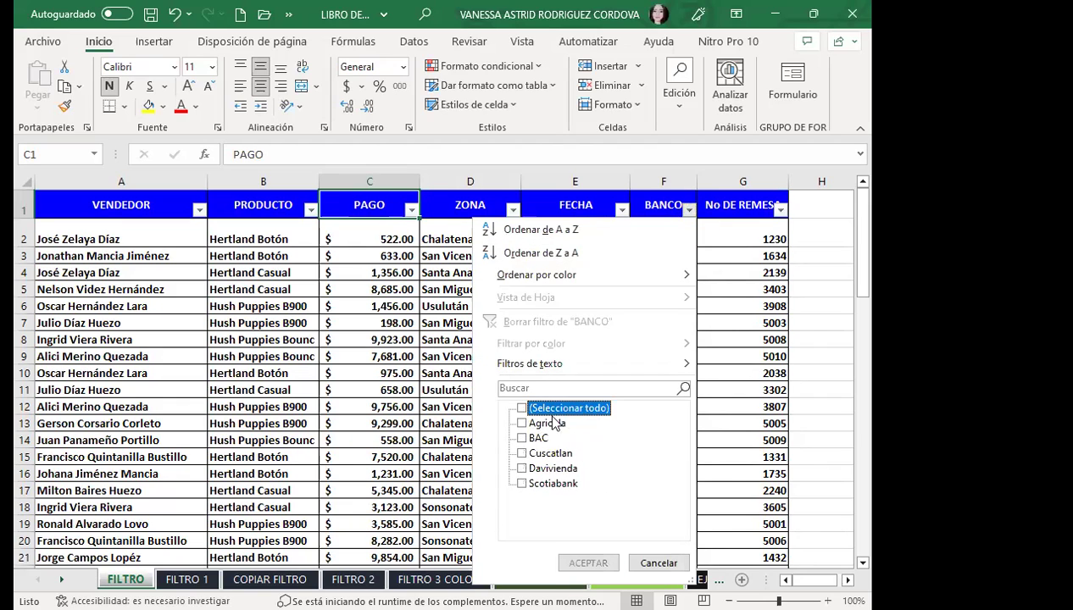
click(523, 423)
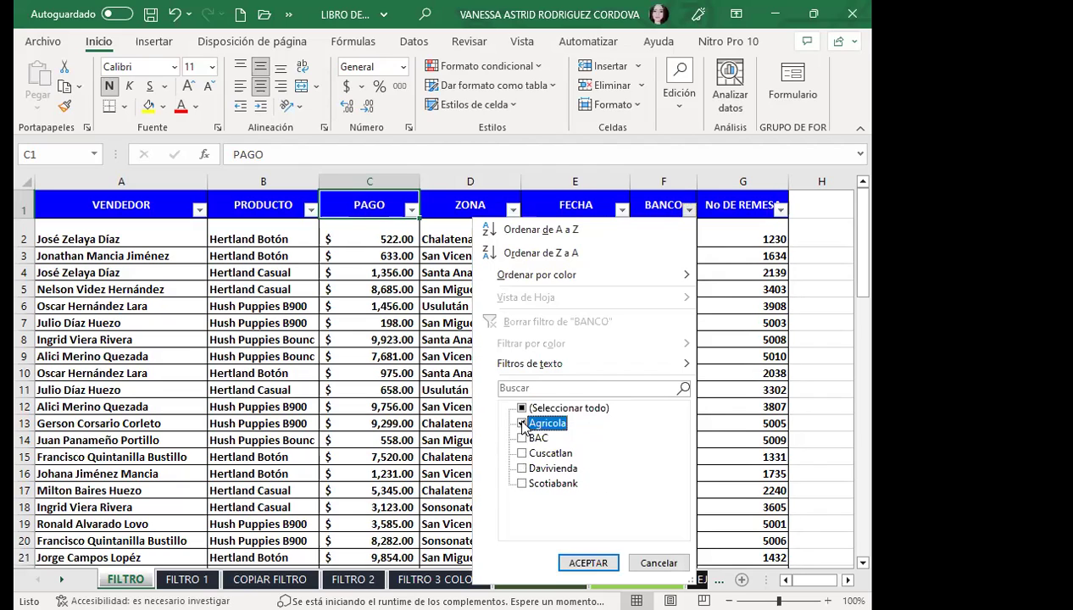
click(522, 455)
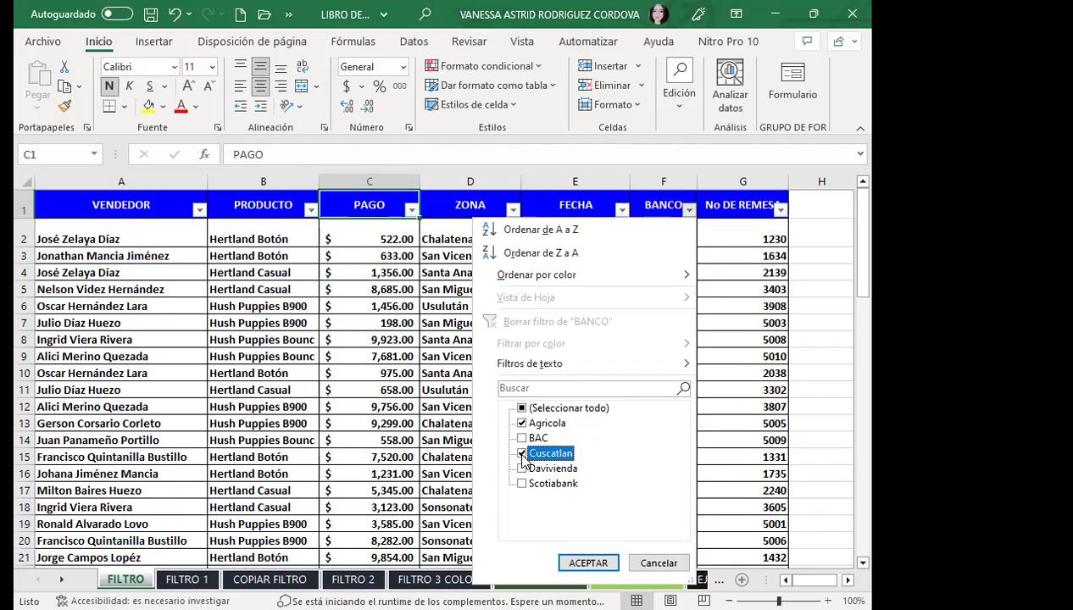
click(526, 484)
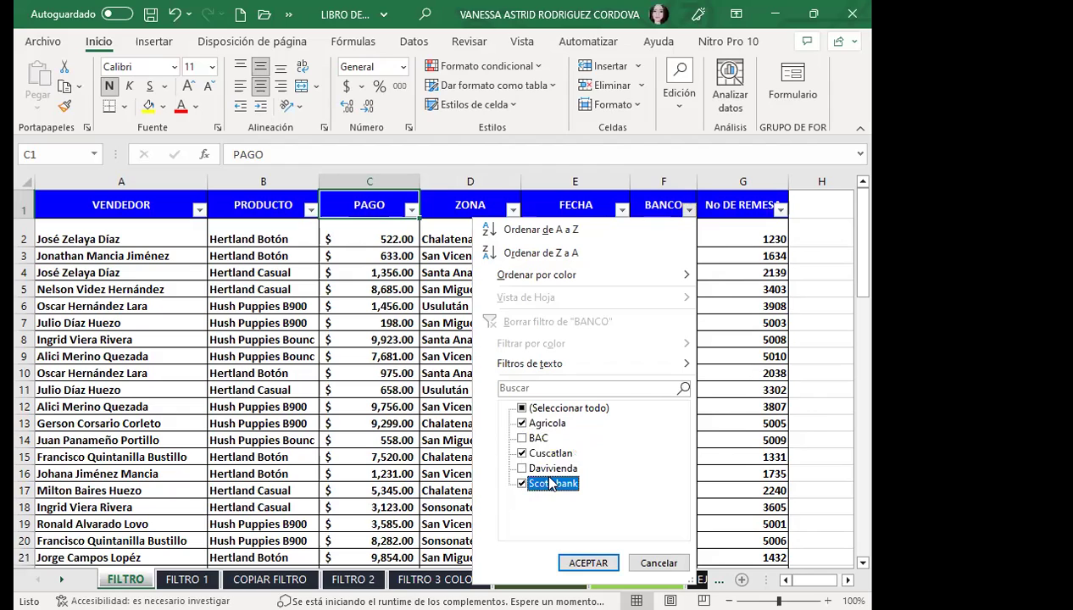
click(549, 455)
click(551, 439)
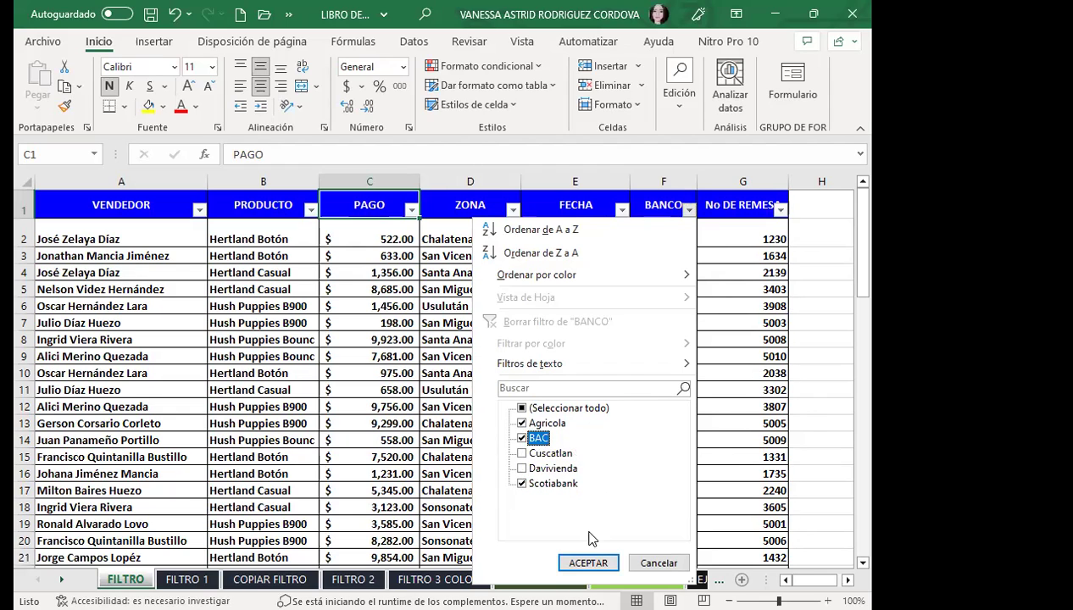
click(591, 566)
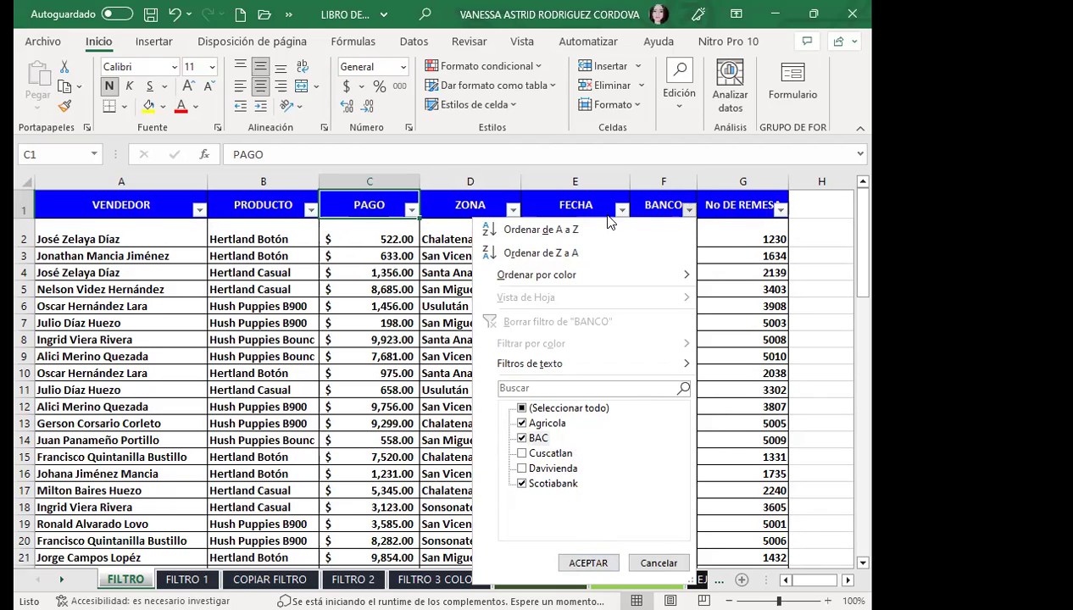
click(595, 562)
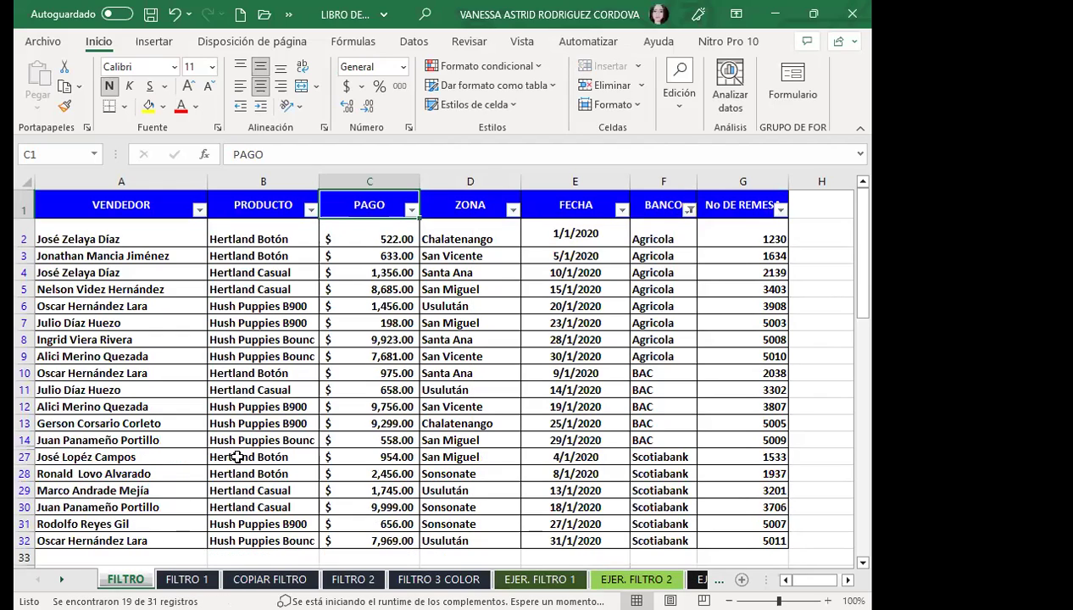
scroll(630, 407, down, 1)
scroll(670, 398, up, 1)
Filter ZONA to Chalatenango, San Vicente, Usulután and San Miguel, then undo and redo it.
click(513, 211)
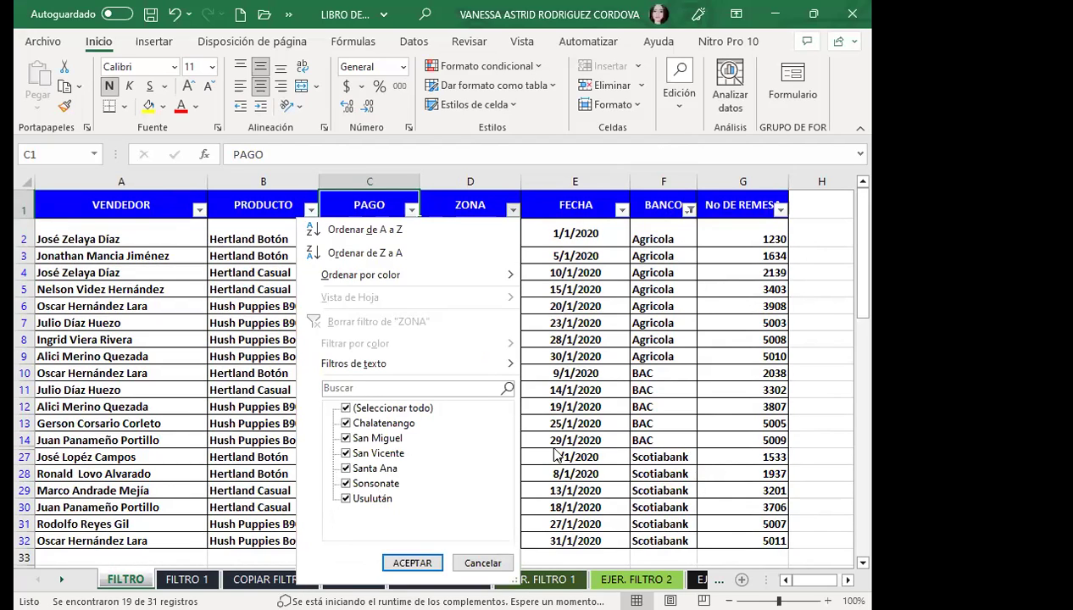
click(343, 409)
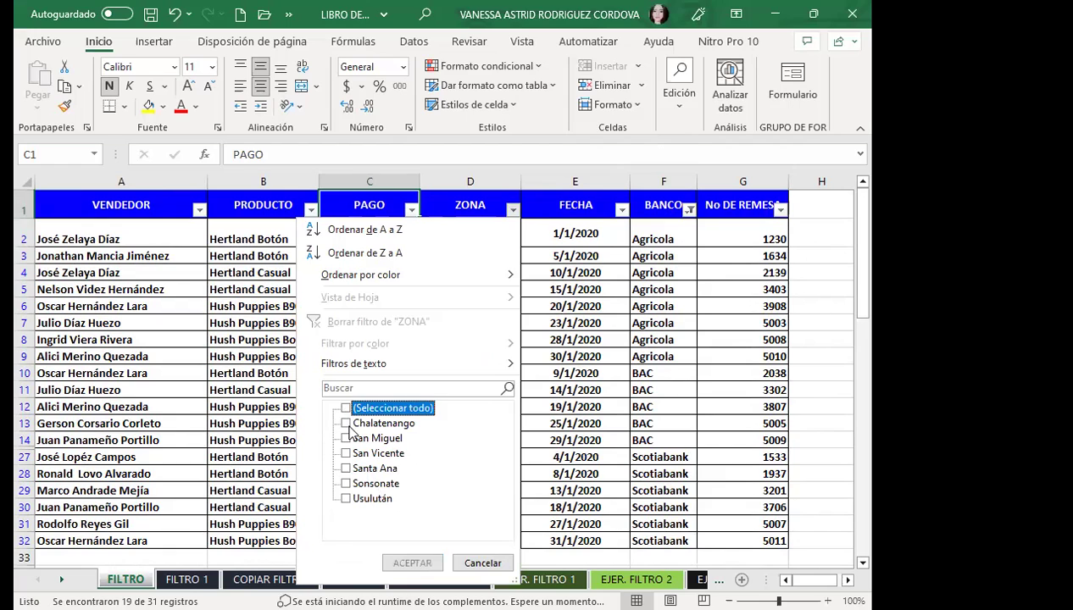
click(346, 423)
click(345, 453)
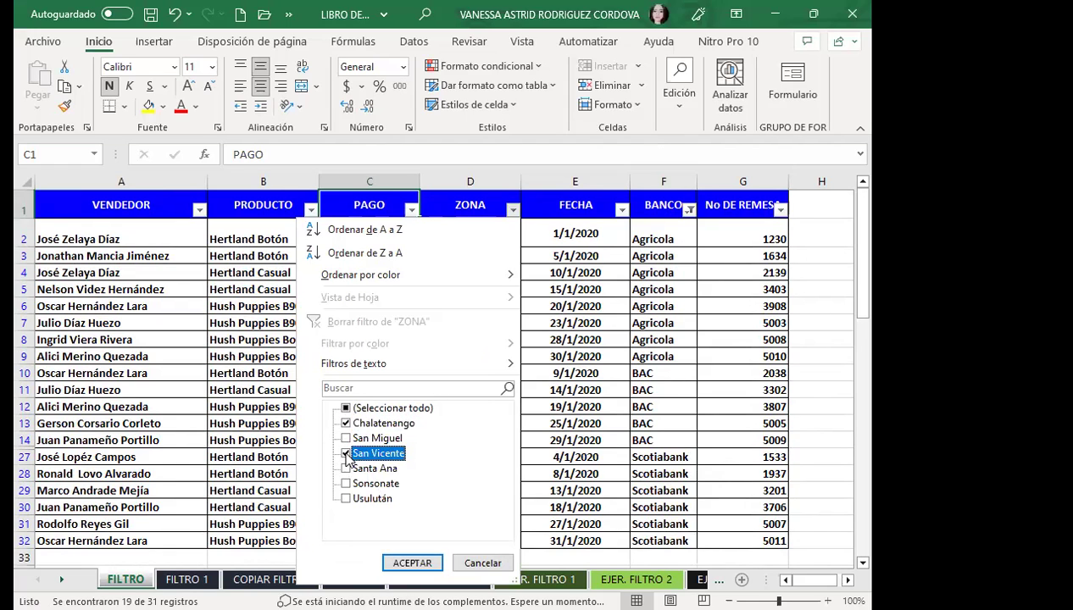
click(346, 499)
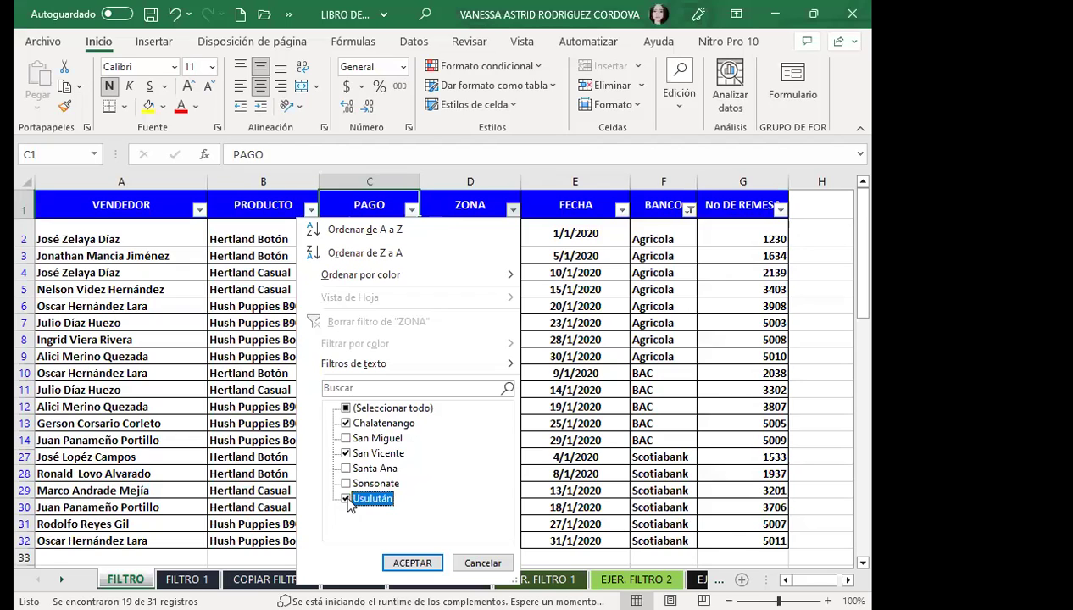
click(345, 438)
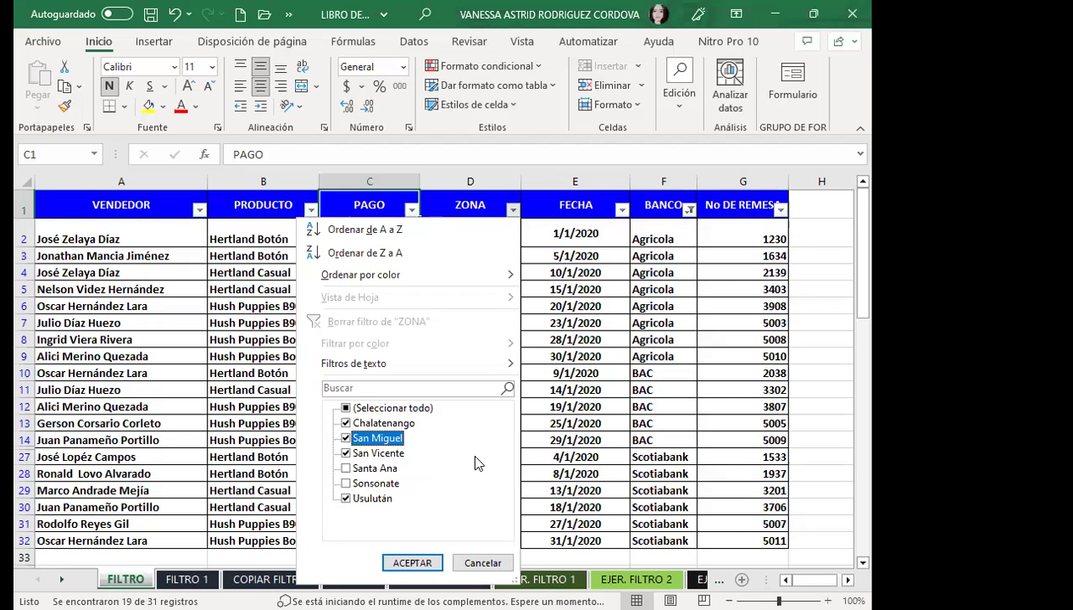
click(413, 563)
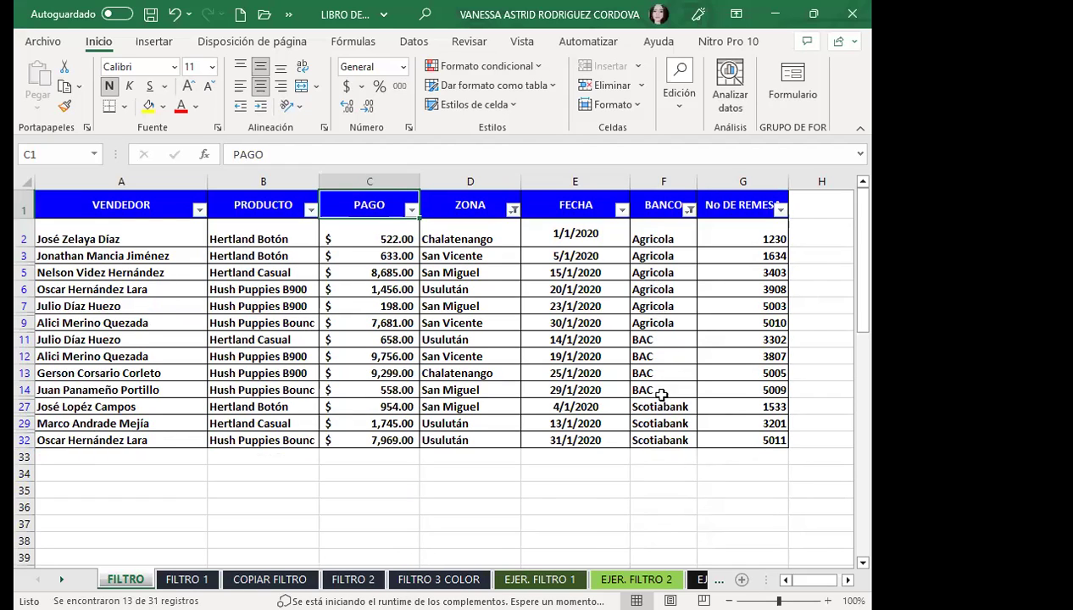
click(174, 15)
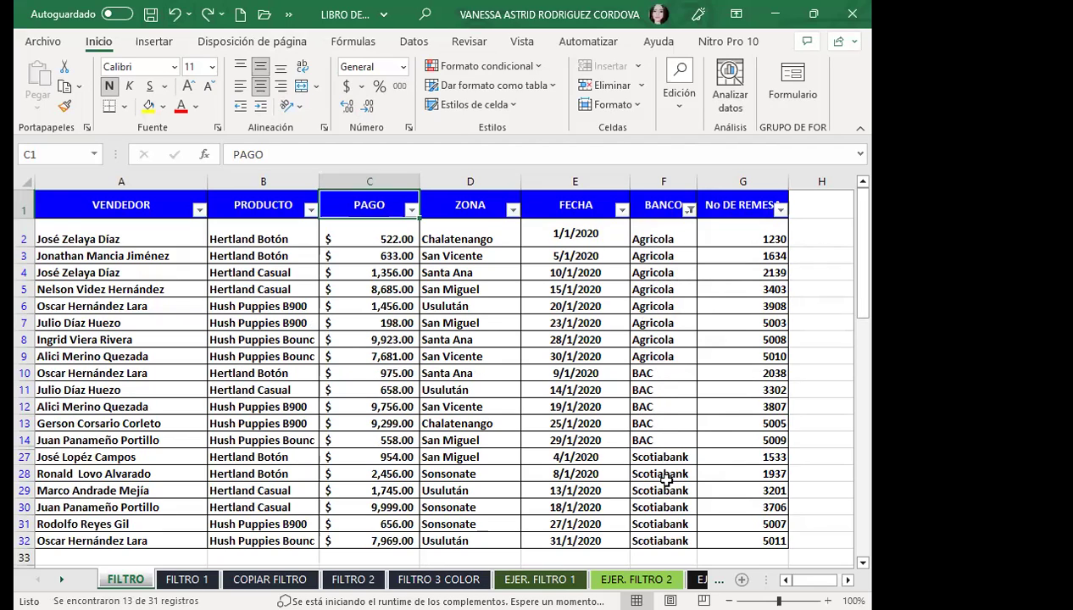
click(205, 11)
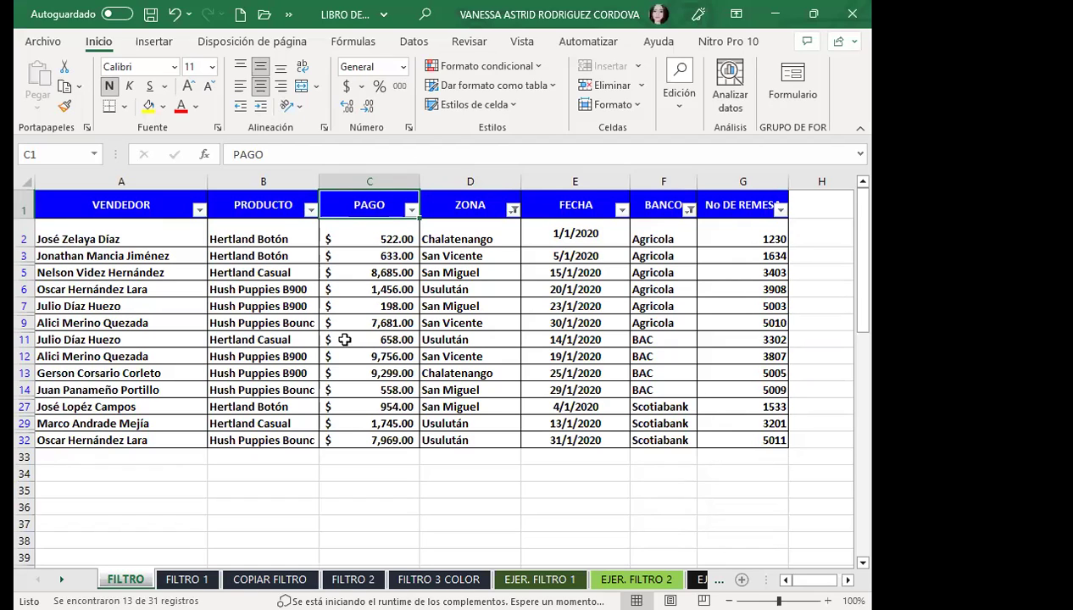
Uncheck Hertland Botón in the PRODUCTO filter, leaving 10 of 31 records.
click(310, 210)
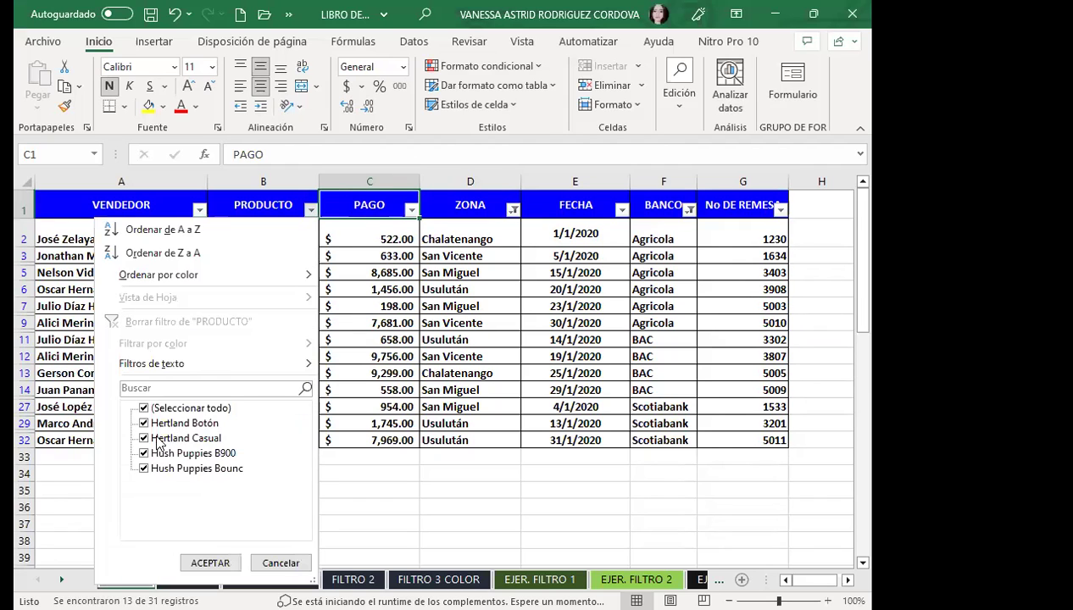
click(144, 423)
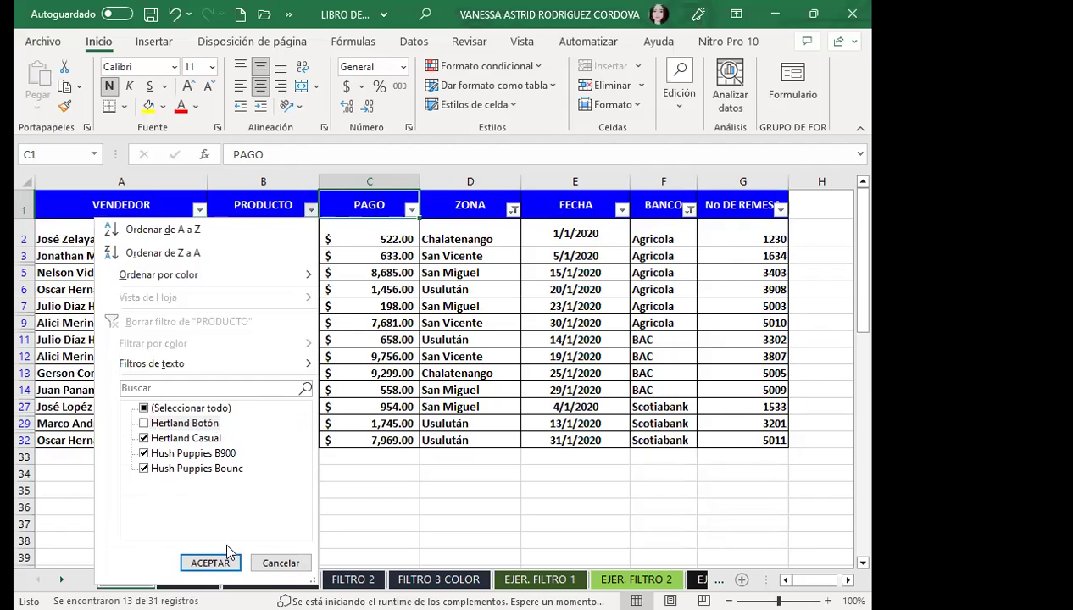
click(208, 562)
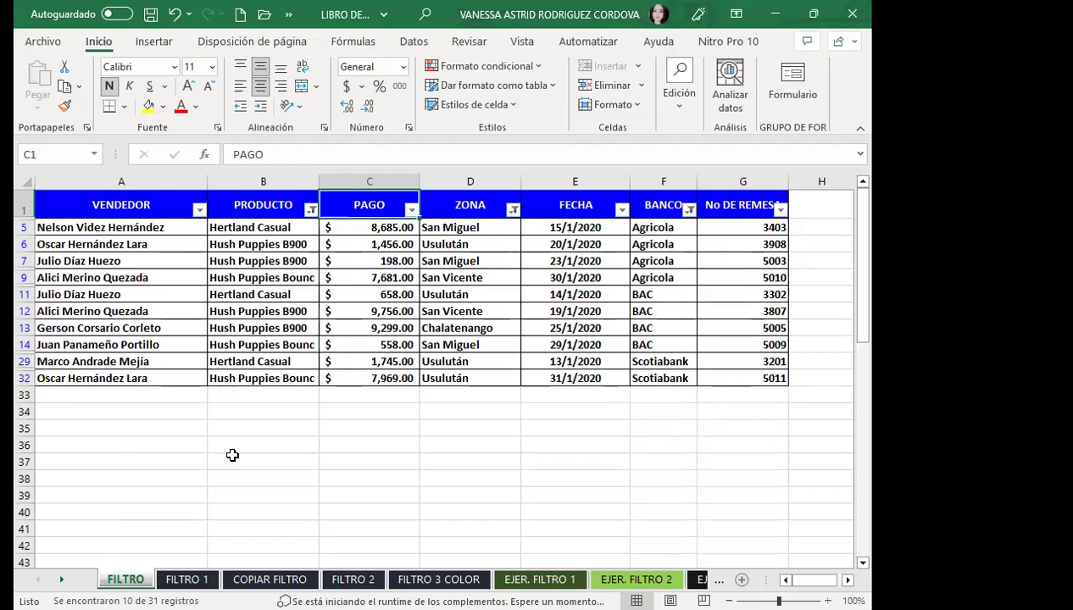
scroll(41, 452, down, 3)
scroll(31, 452, down, 5)
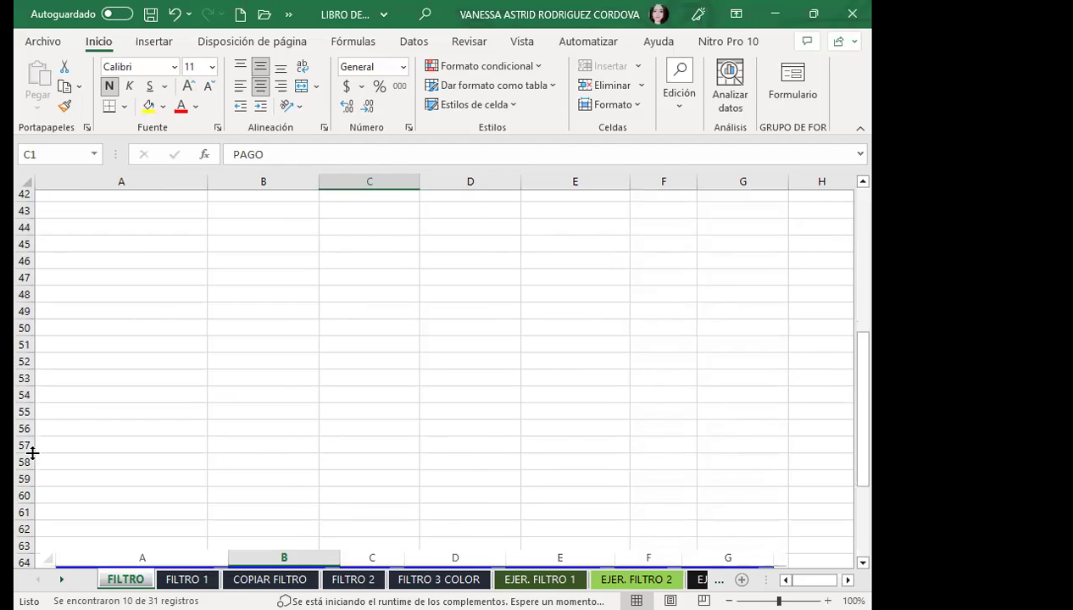
scroll(25, 317, down, 3)
scroll(40, 390, up, 3)
scroll(41, 389, up, 2)
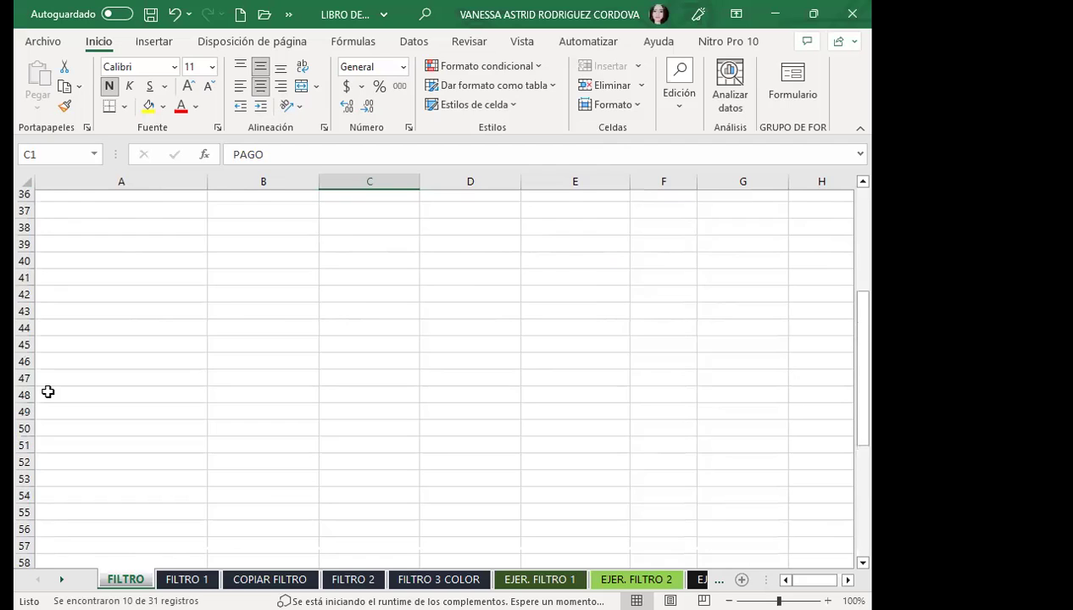
scroll(40, 373, up, 5)
scroll(41, 361, up, 2)
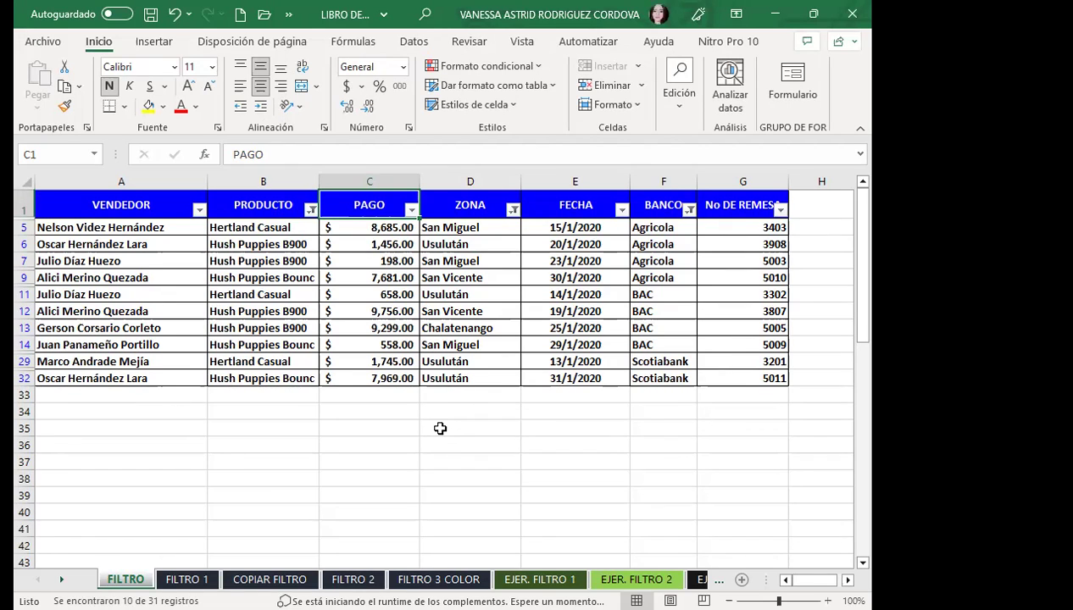
Switch Filtro off on the Datos tab, then undo to restore the 10-record filtered view.
click(412, 42)
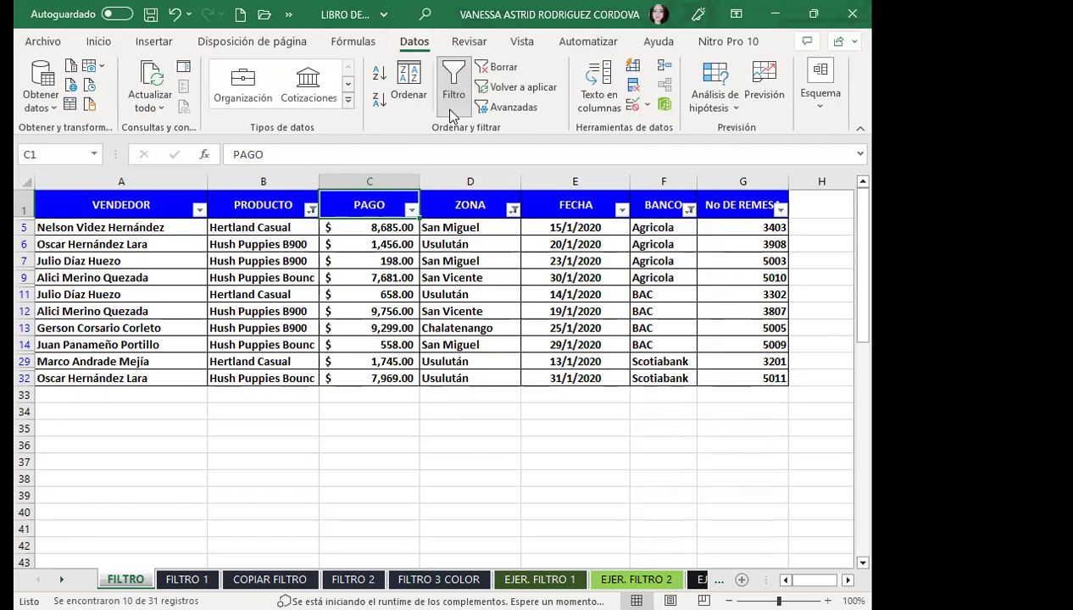
click(453, 79)
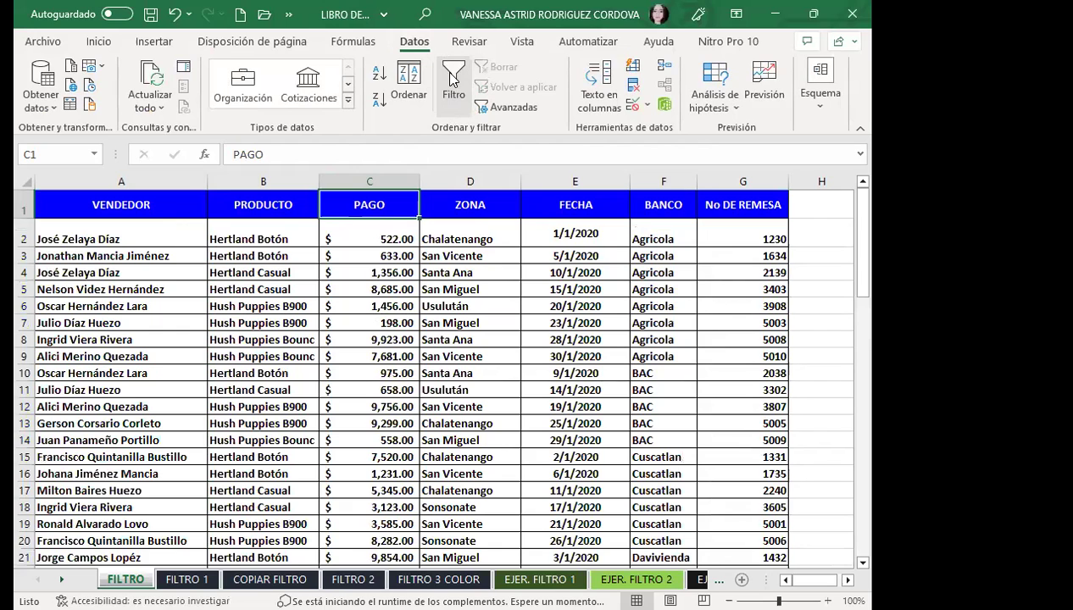
click(174, 14)
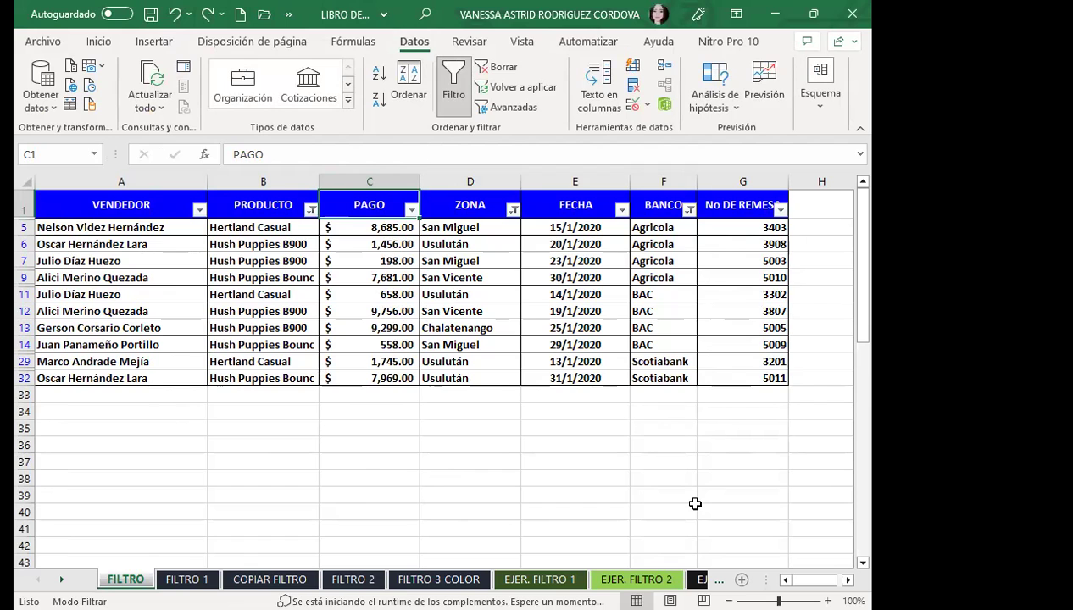
Delete the existing pasted picture of the table.
scroll(464, 407, down, 8)
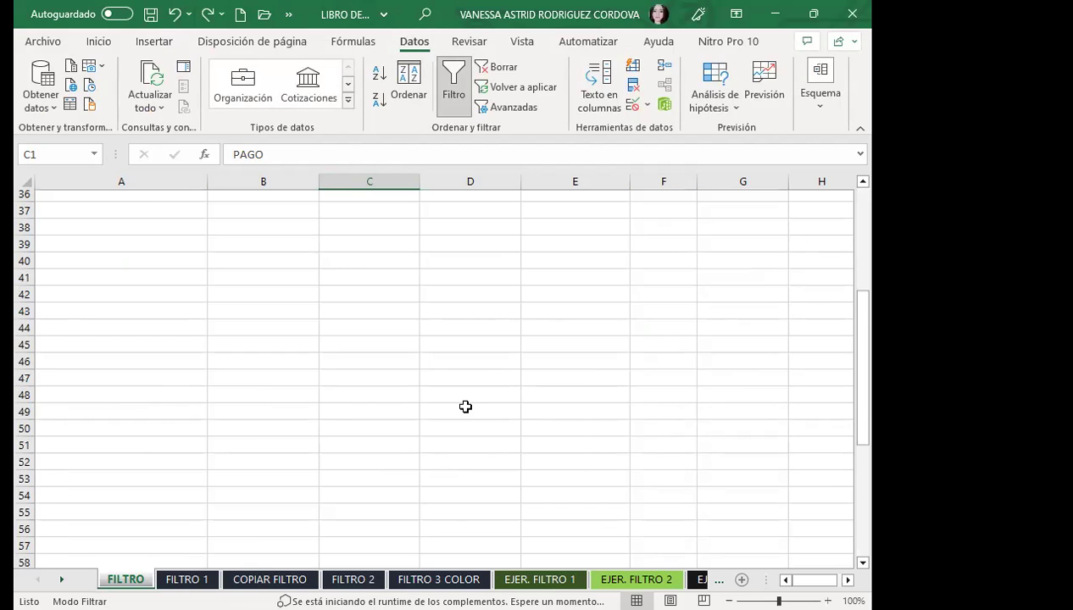
scroll(441, 407, down, 12)
scroll(452, 292, up, 2)
click(460, 318)
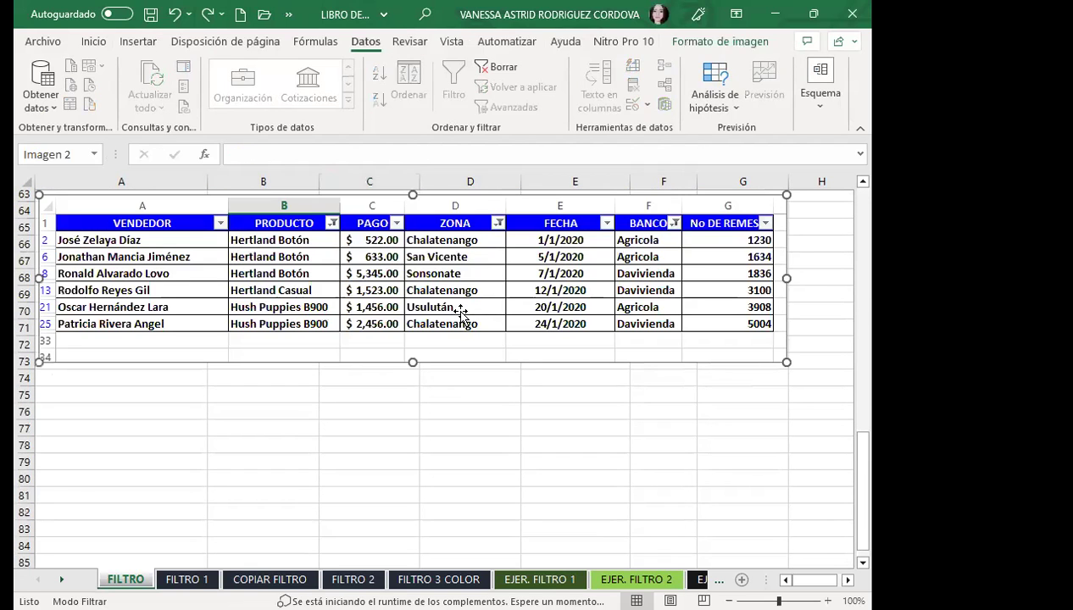
key(Delete)
Paste a picture of the filtered table at A55 and move it up over rows 45–62.
scroll(362, 347, up, 3)
scroll(381, 508, up, 10)
scroll(383, 496, down, 1)
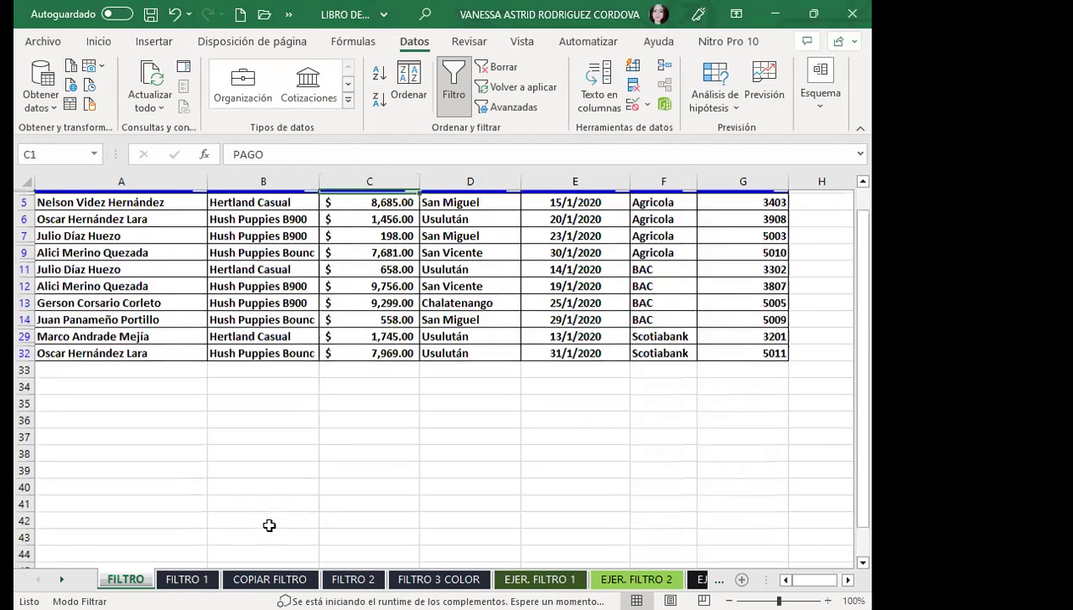
click(282, 507)
scroll(282, 508, up, 1)
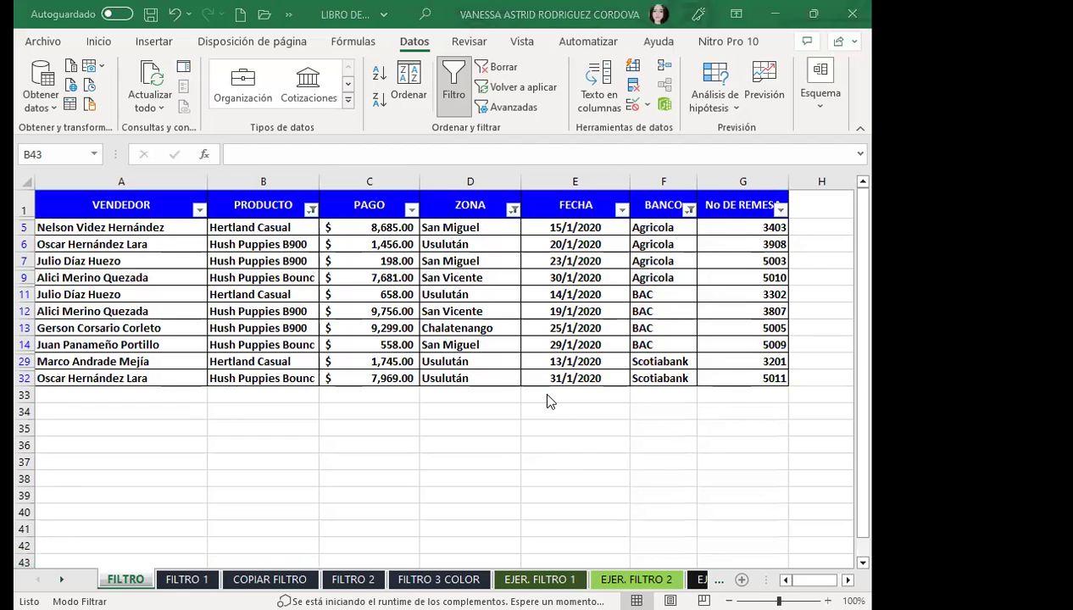
scroll(546, 400, down, 8)
click(79, 362)
click(99, 42)
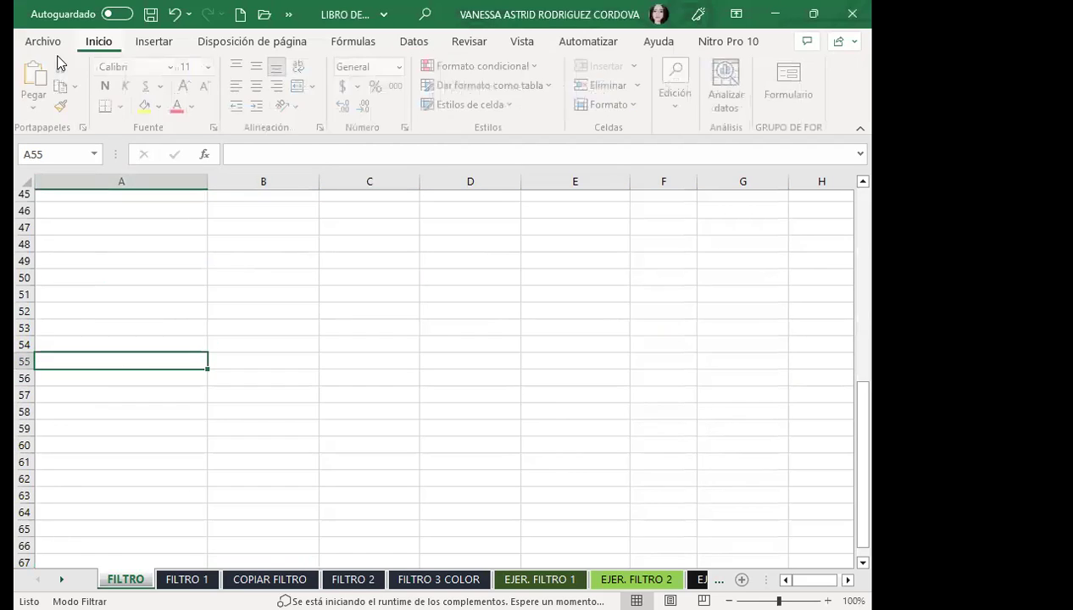
click(35, 76)
drag(434, 458, 439, 316)
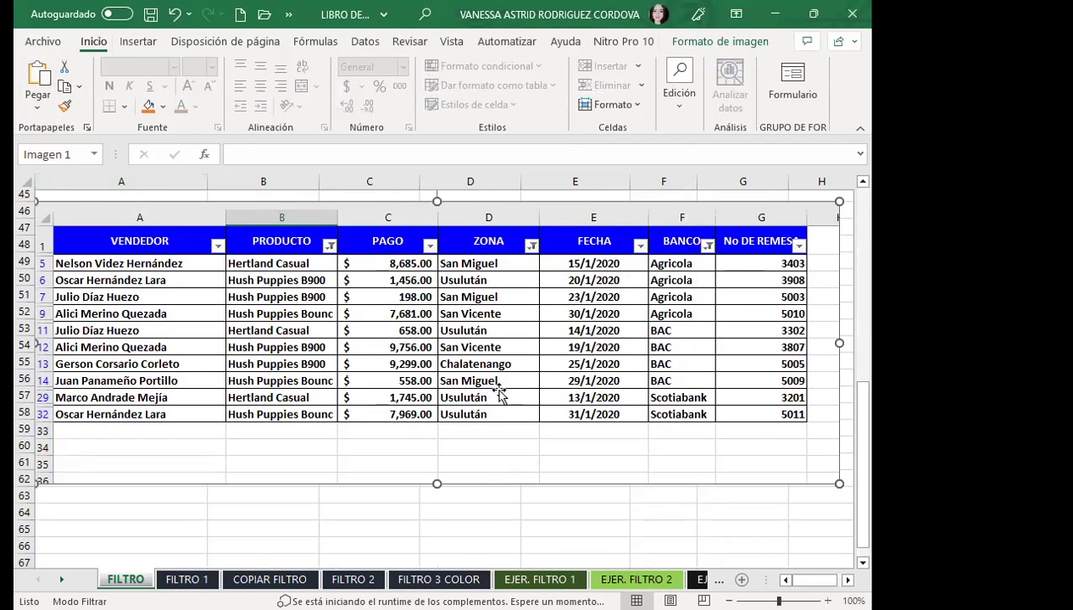
Turn the filter off from Datos and drag the table picture around the sheet.
scroll(499, 394, up, 11)
scroll(499, 394, up, 4)
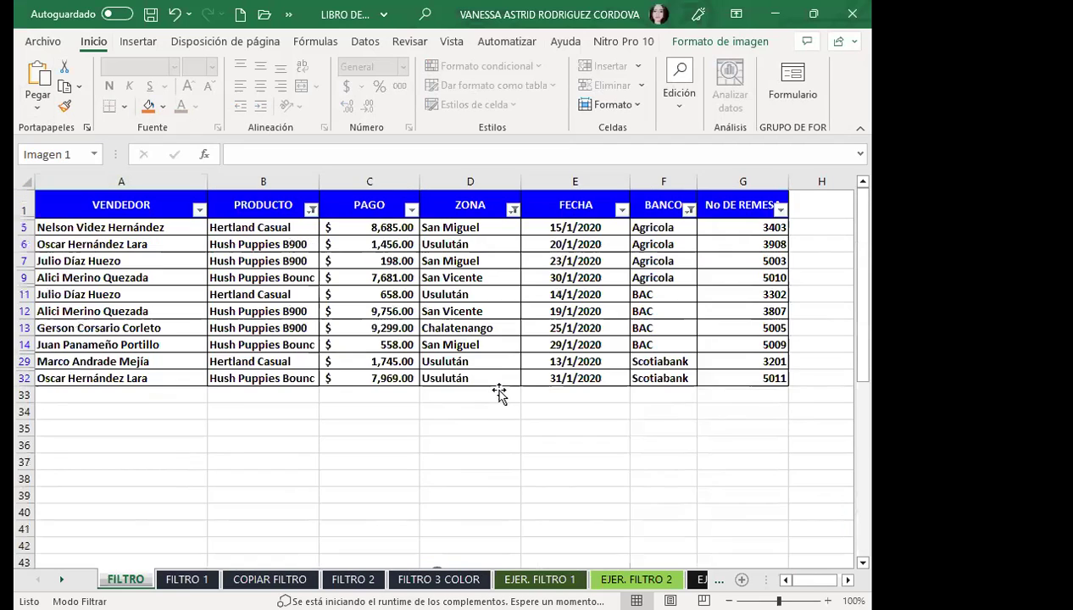
click(366, 41)
click(462, 311)
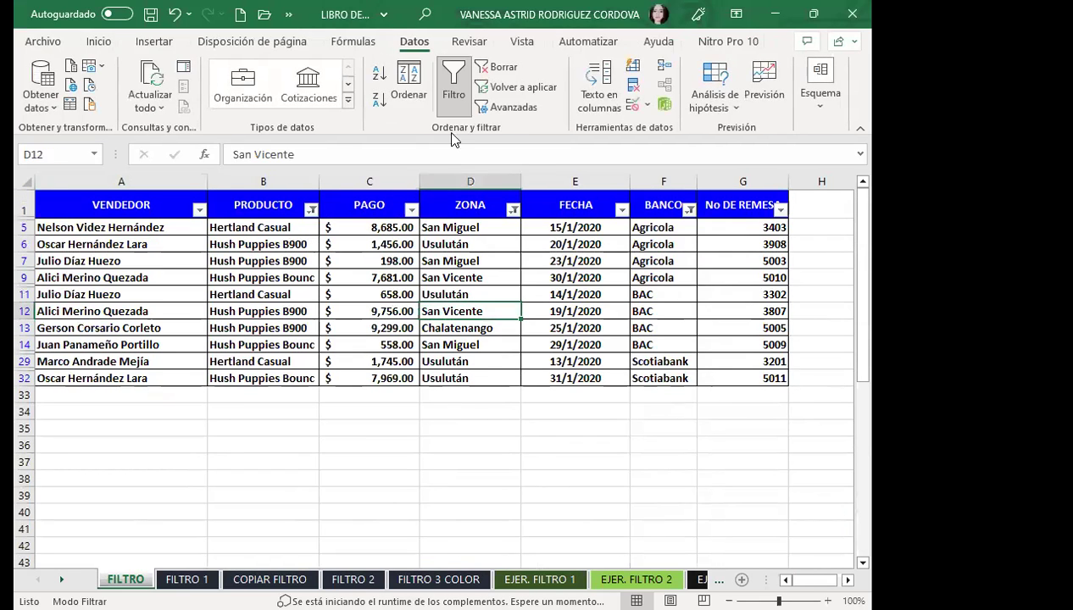
click(452, 81)
scroll(839, 479, down, 1)
scroll(827, 472, down, 6)
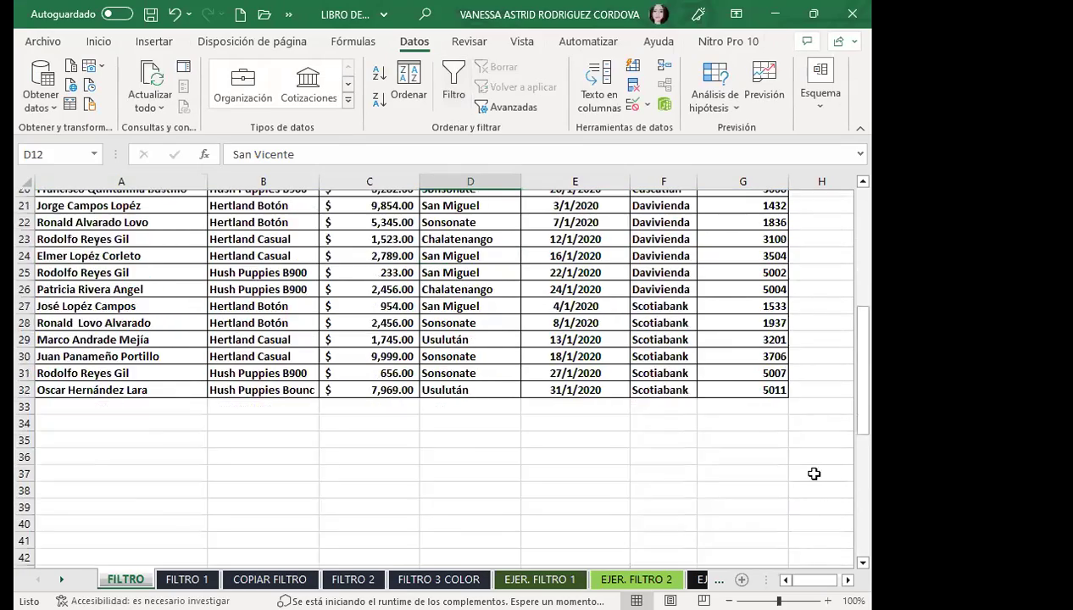
scroll(818, 476, down, 6)
scroll(814, 477, down, 3)
scroll(813, 477, up, 4)
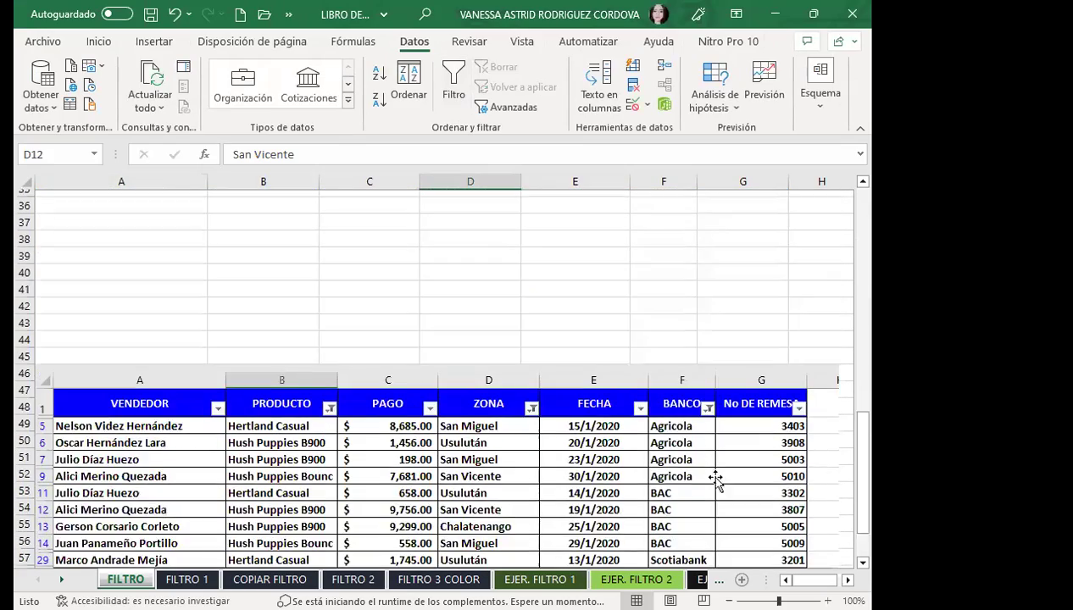
drag(509, 477, 508, 323)
scroll(511, 381, up, 3)
scroll(512, 382, up, 1)
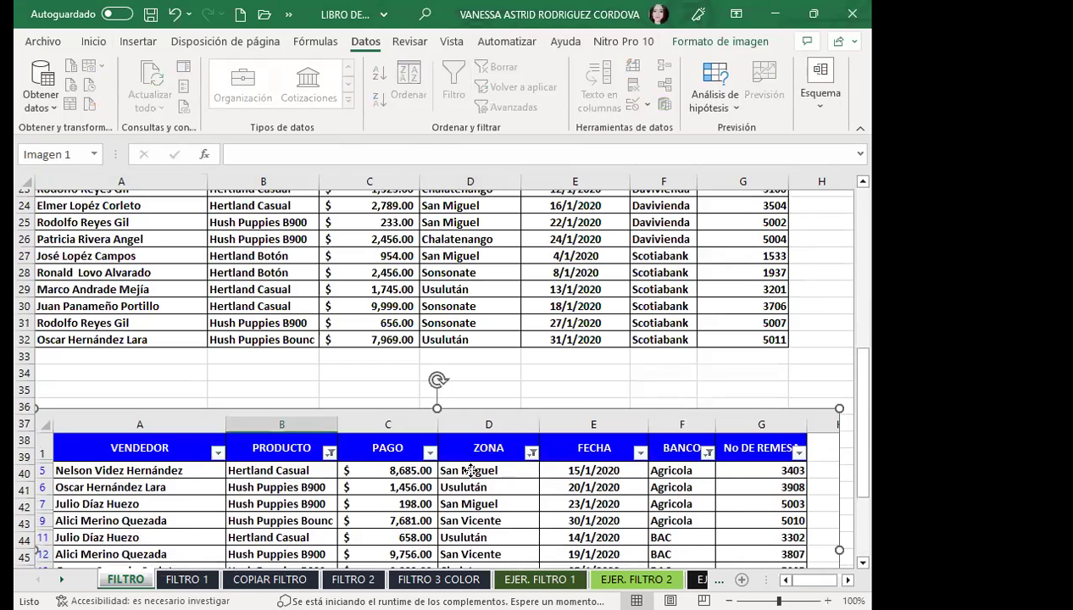
drag(470, 473, 472, 436)
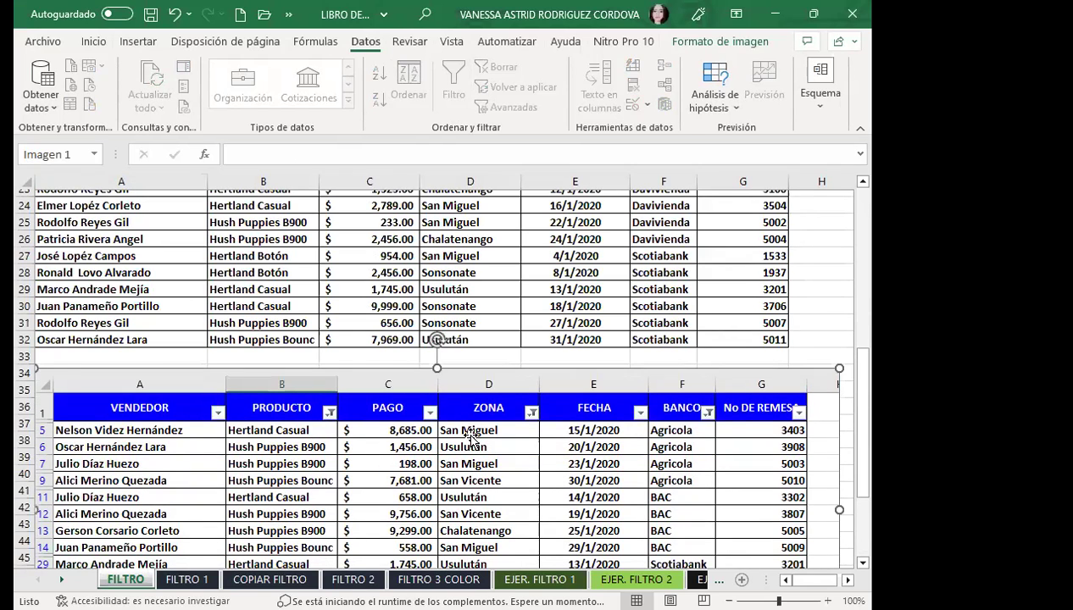
Undo the picture moves and filter removal to get back the filtered 10-record view.
key(ctrl+z)
key(ctrl+z)
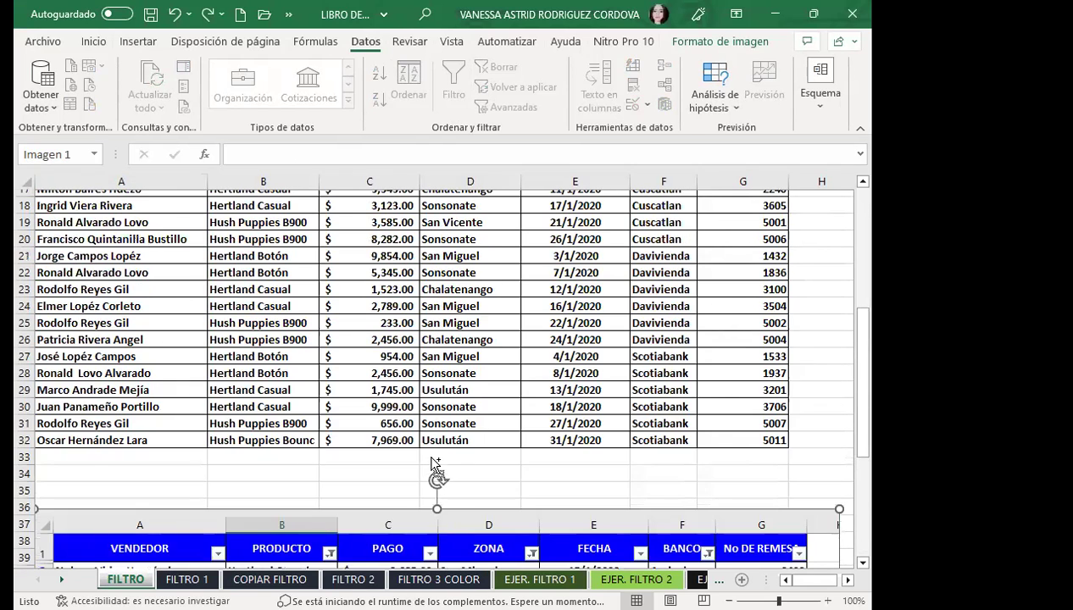
key(ctrl+z)
key(ctrl+z)
scroll(424, 424, up, 15)
scroll(424, 424, up, 1)
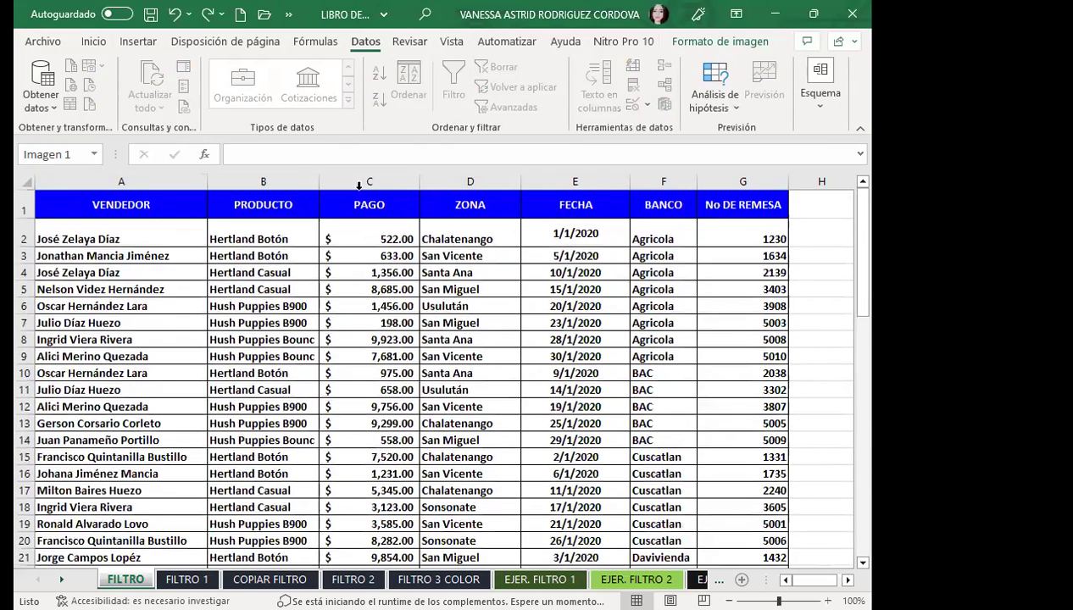
click(173, 15)
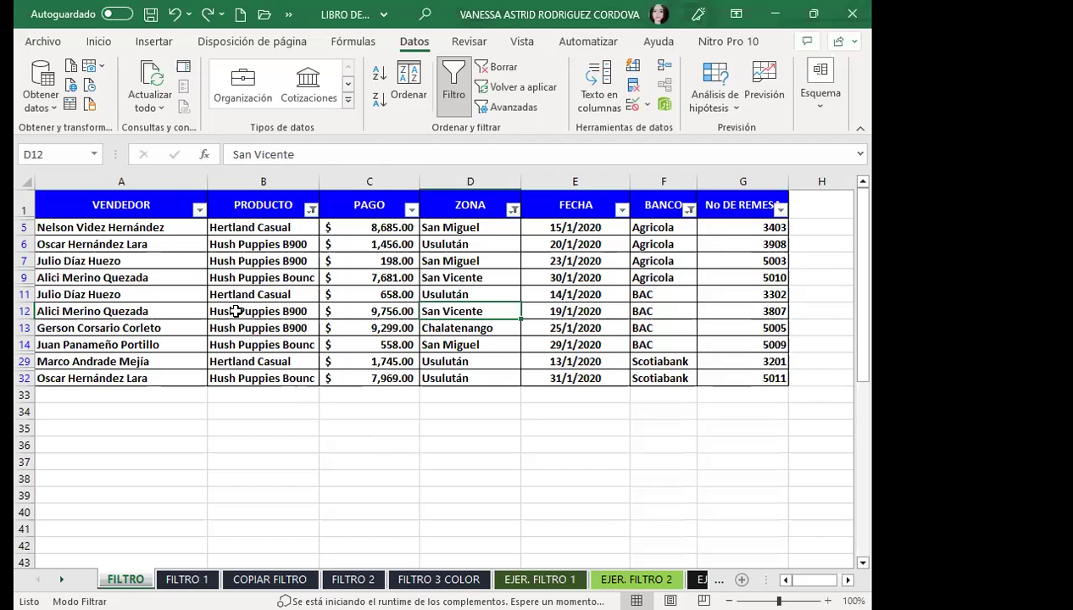
Copy the filtered table A1:G32 with headers, after cancelling an accidental copy of A36:G43.
click(104, 205)
drag(104, 205, 746, 389)
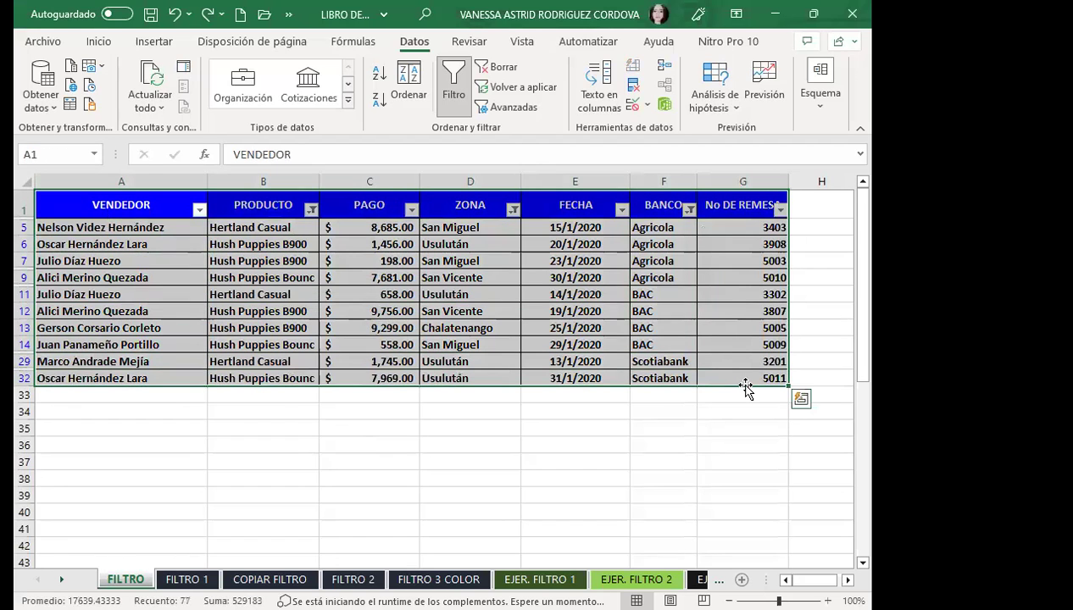
scroll(85, 349, down, 3)
drag(85, 347, 750, 459)
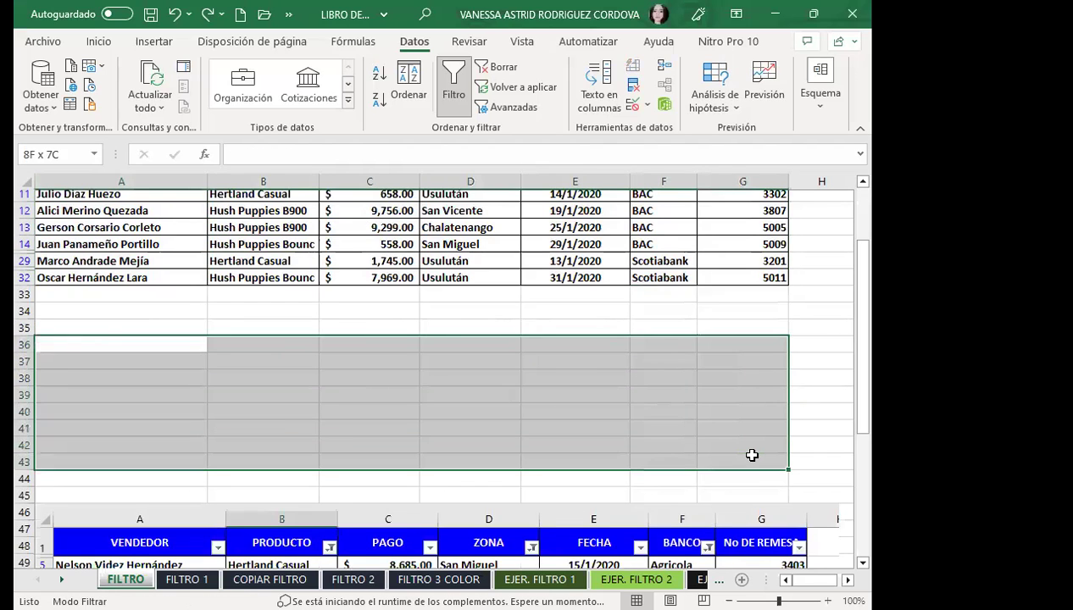
click(98, 40)
click(68, 90)
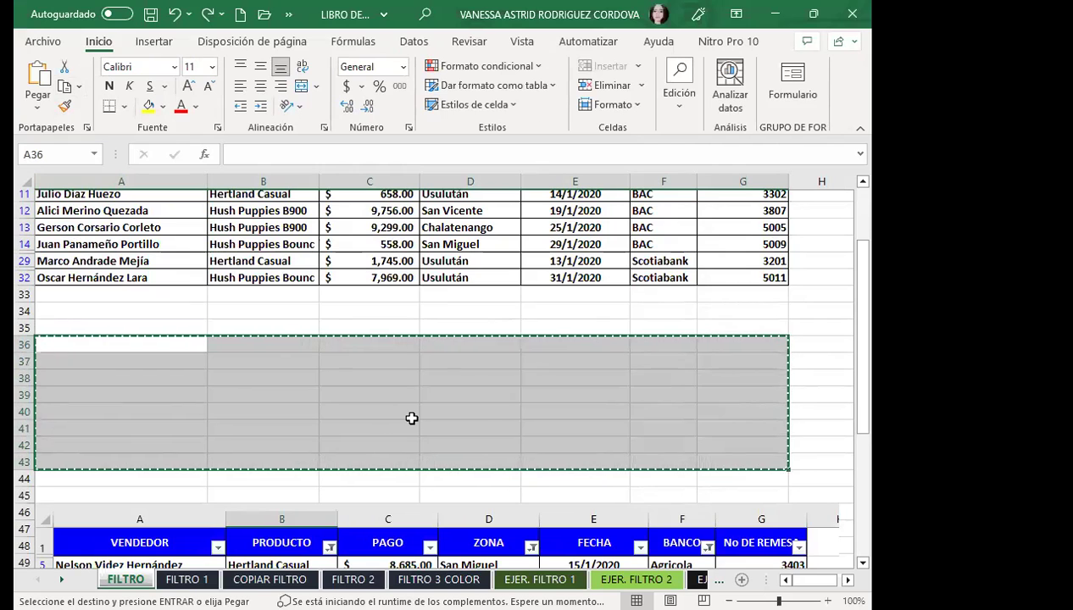
key(Escape)
scroll(405, 424, up, 2)
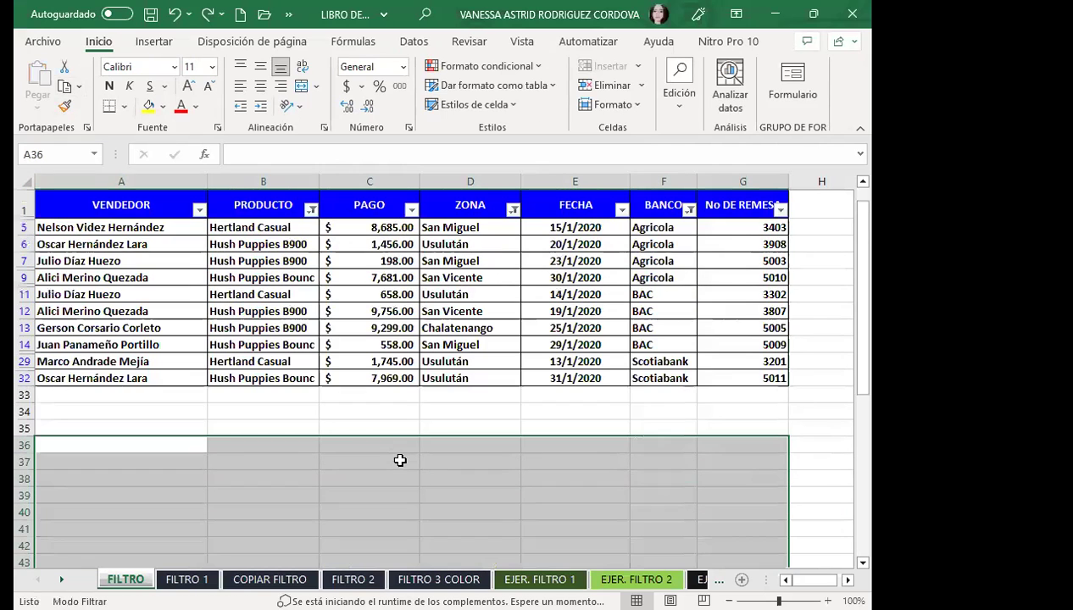
mouse_move(85, 206)
mouse_down()
mouse_move(752, 349)
mouse_move(757, 376)
mouse_up()
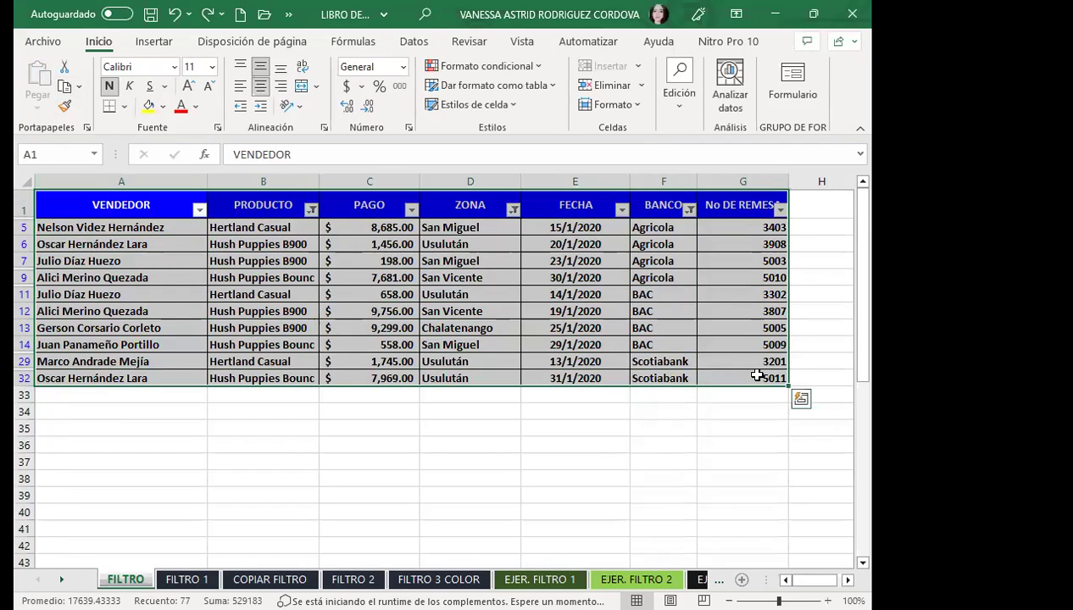
click(66, 88)
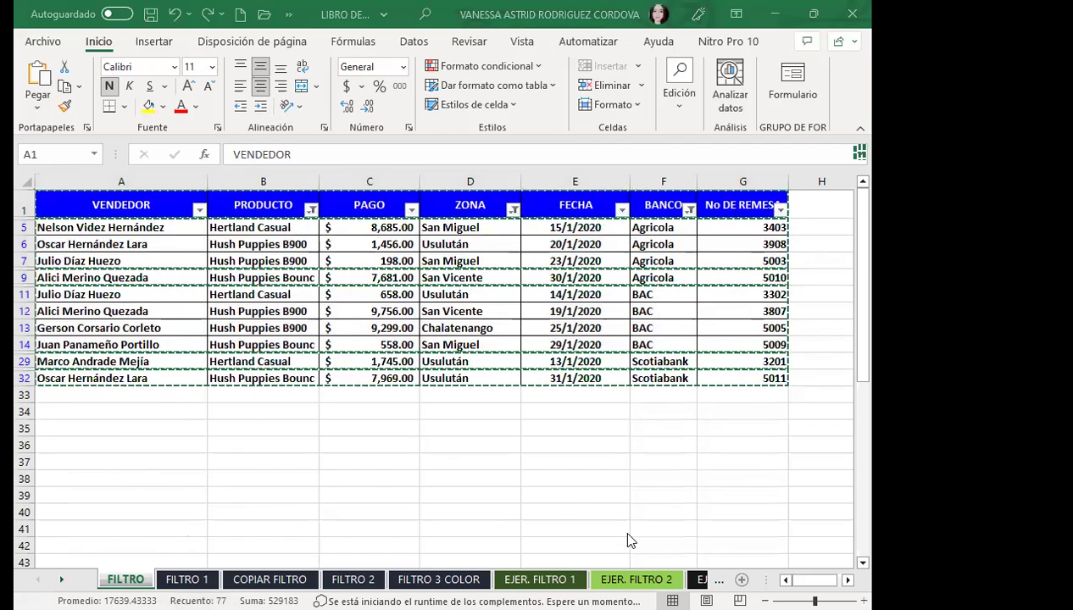
Paste the filtered rows at A1 of COPIAR FILTRO and autofit column D to fit Chalatenango.
click(269, 580)
click(20, 180)
click(36, 89)
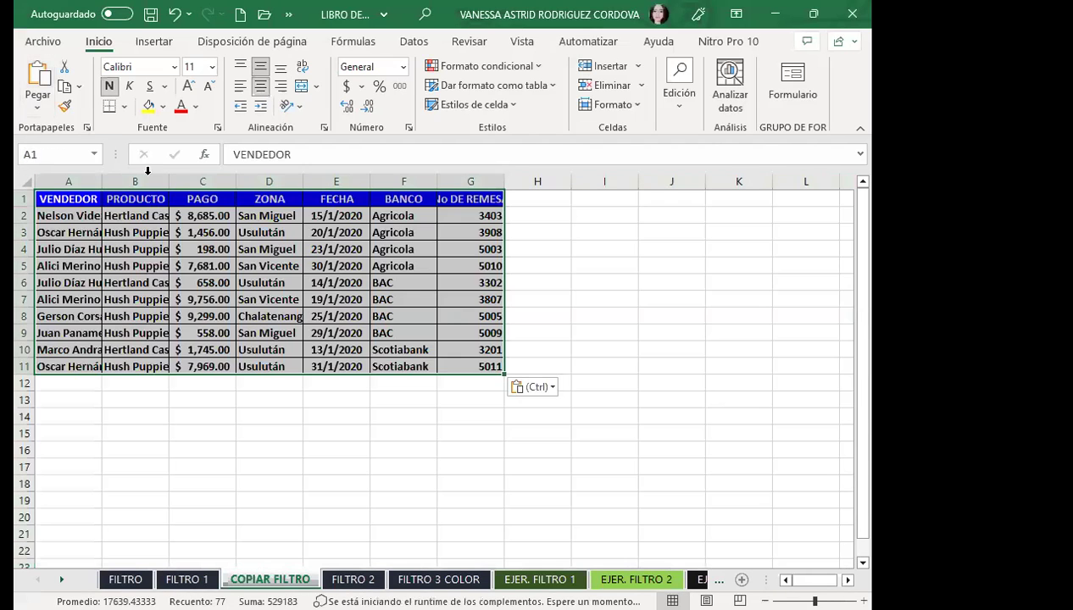
drag(376, 403, 378, 417)
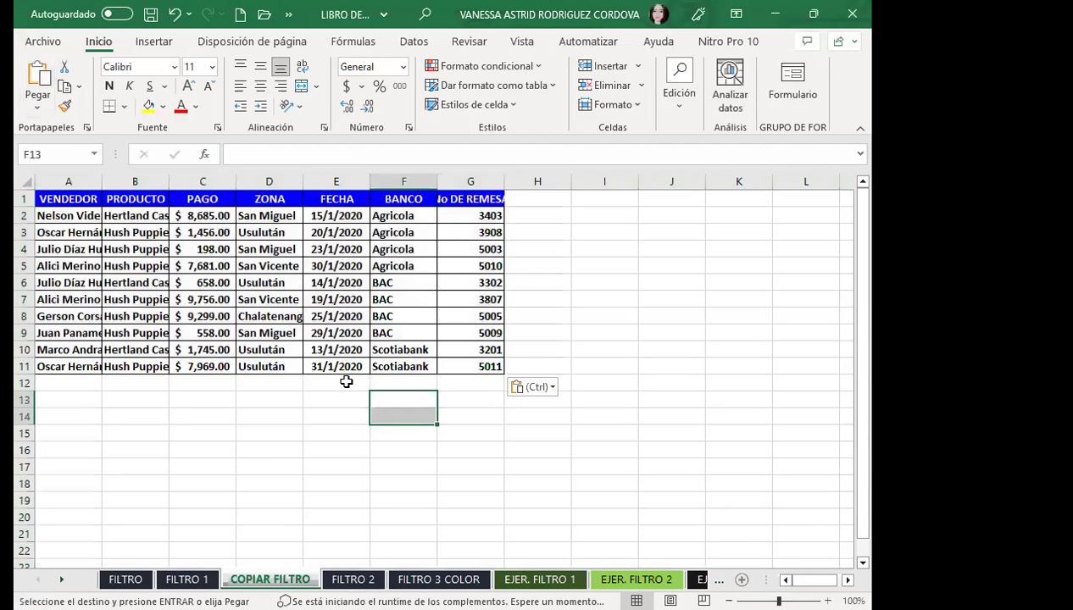
double_click(303, 181)
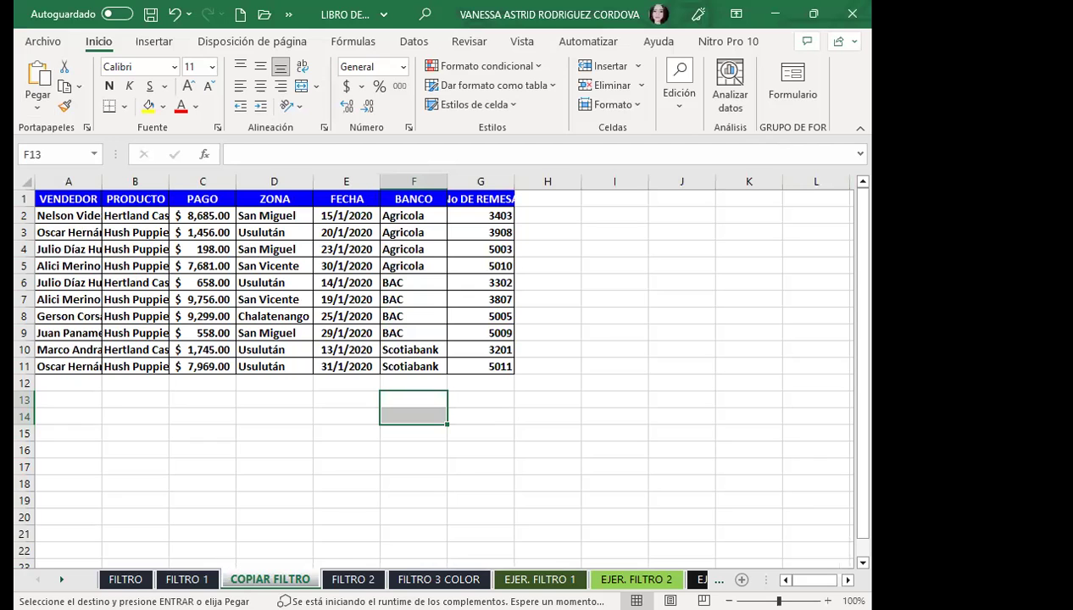
Back on FILTRO, turn off the AutoFilter so all rows show, then select the table picture.
click(125, 580)
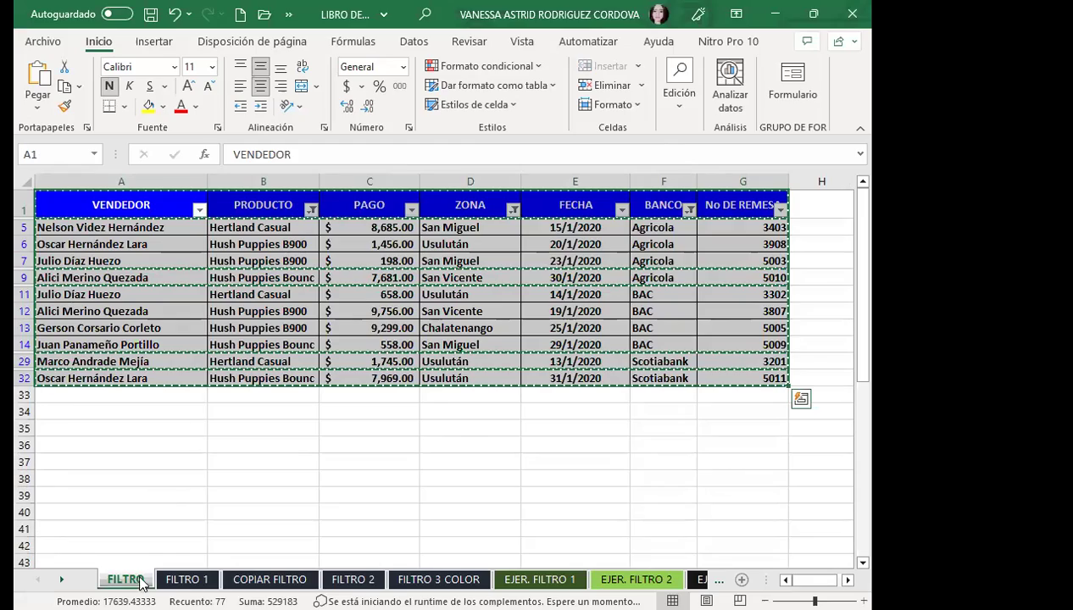
click(427, 423)
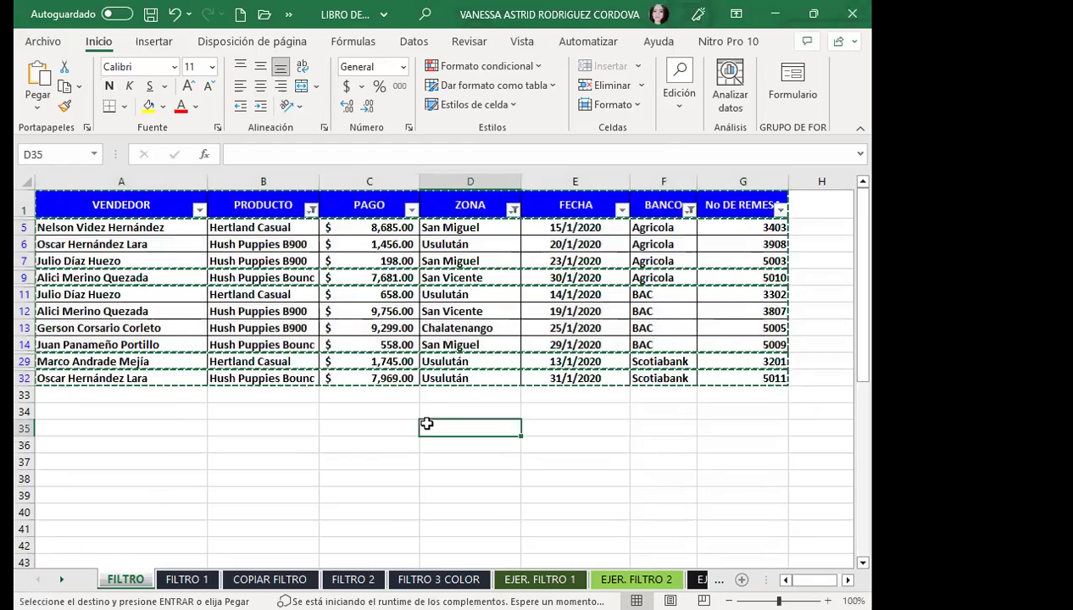
click(406, 42)
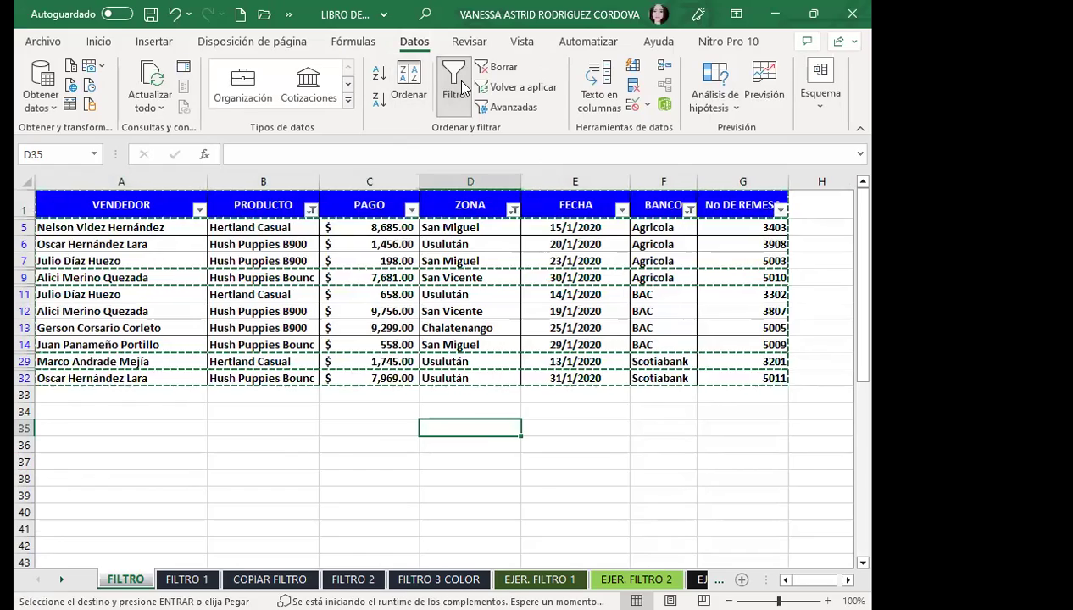
click(453, 80)
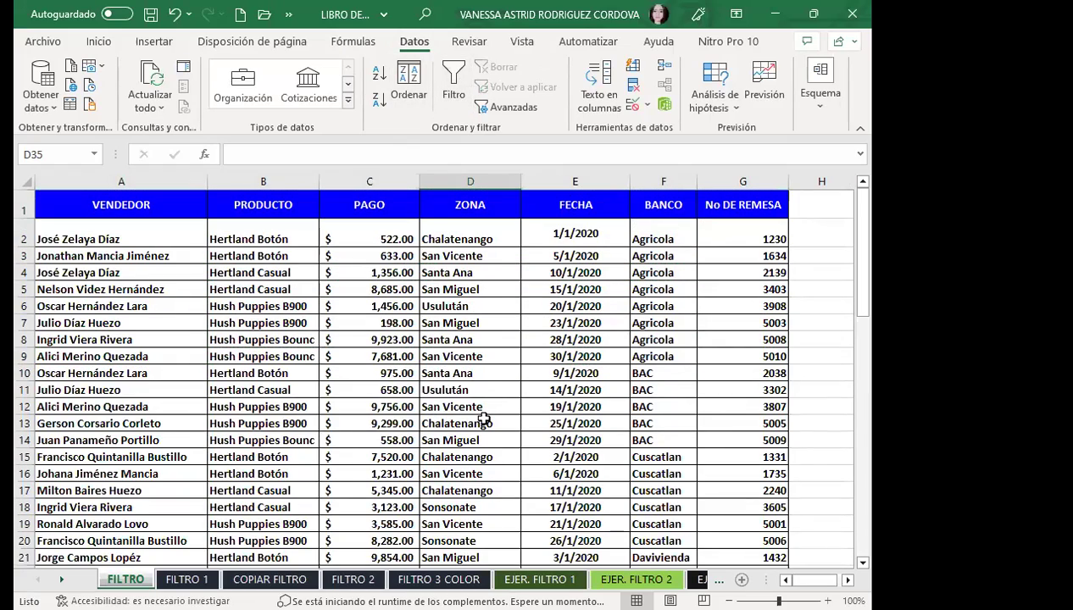
scroll(483, 419, down, 4)
scroll(483, 420, down, 4)
scroll(483, 419, down, 2)
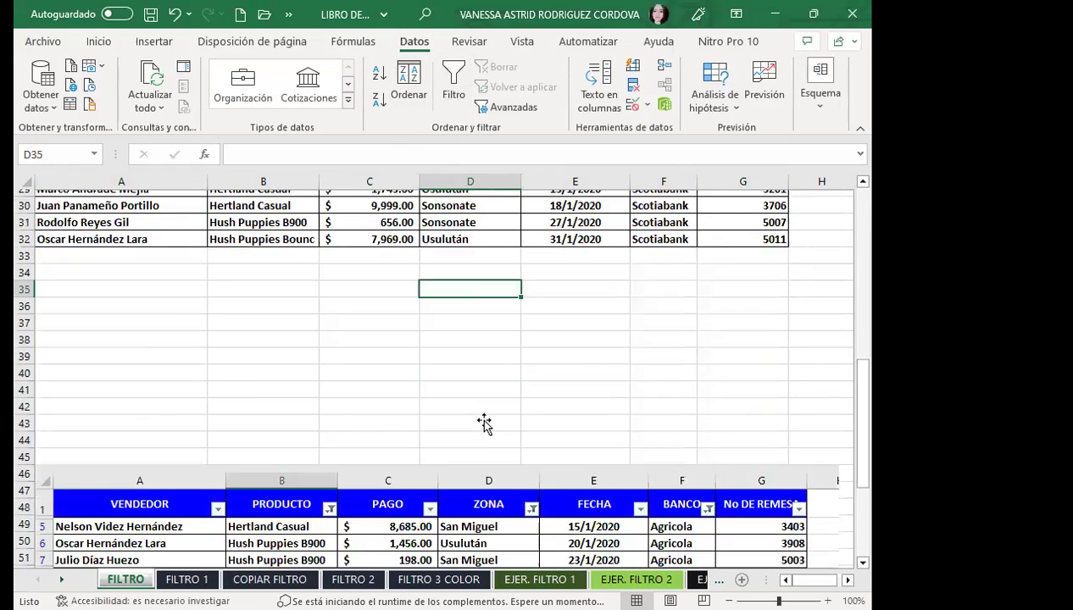
scroll(433, 405, down, 5)
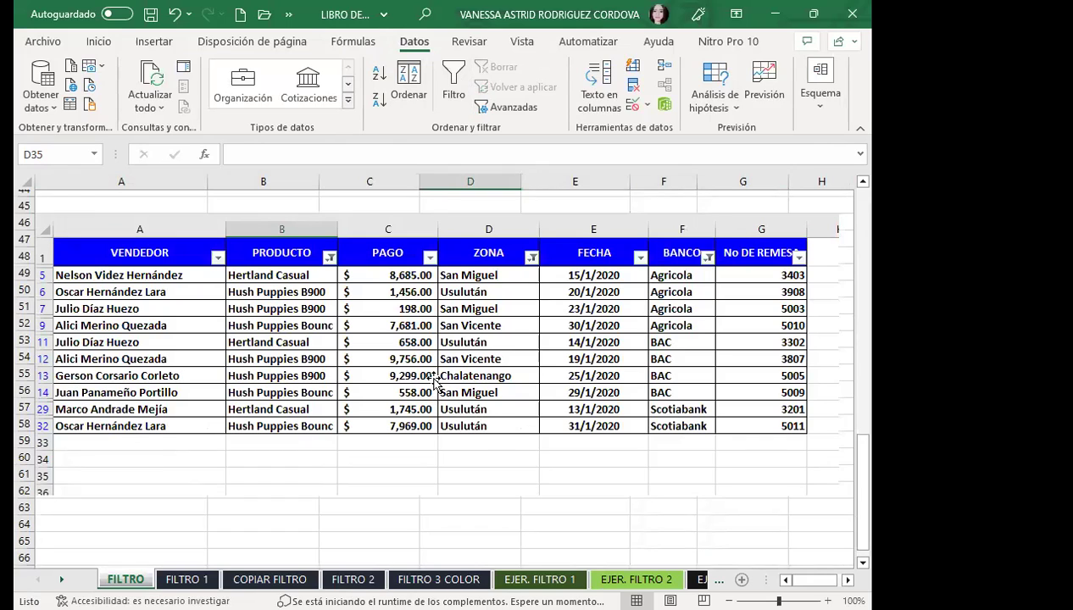
click(433, 381)
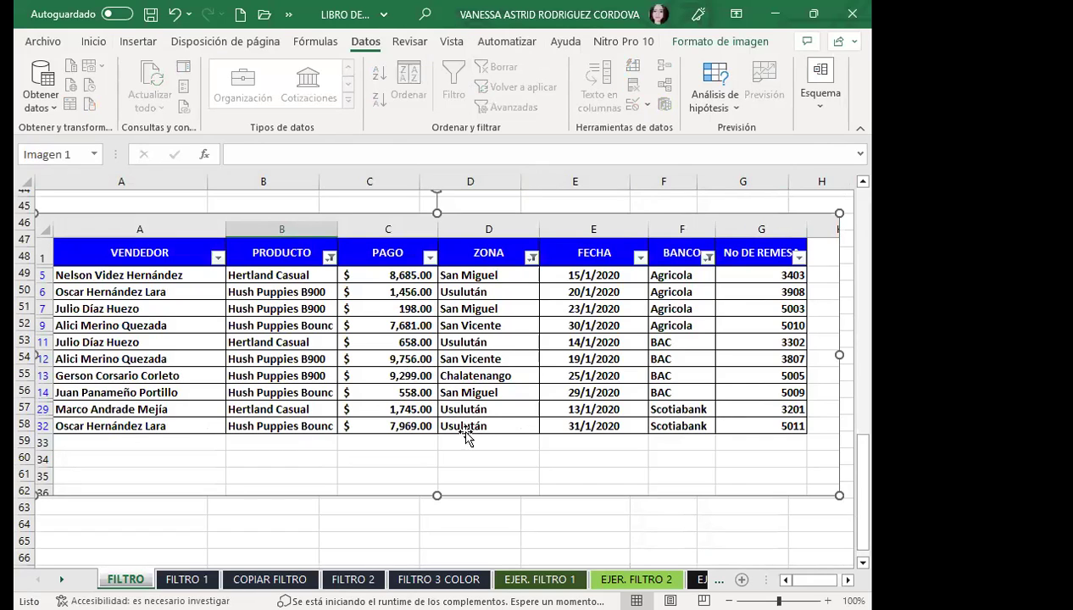
Autofit column B (PRODUCTO) and column A (VENDEDOR) on the COPIAR FILTRO sheet.
click(276, 580)
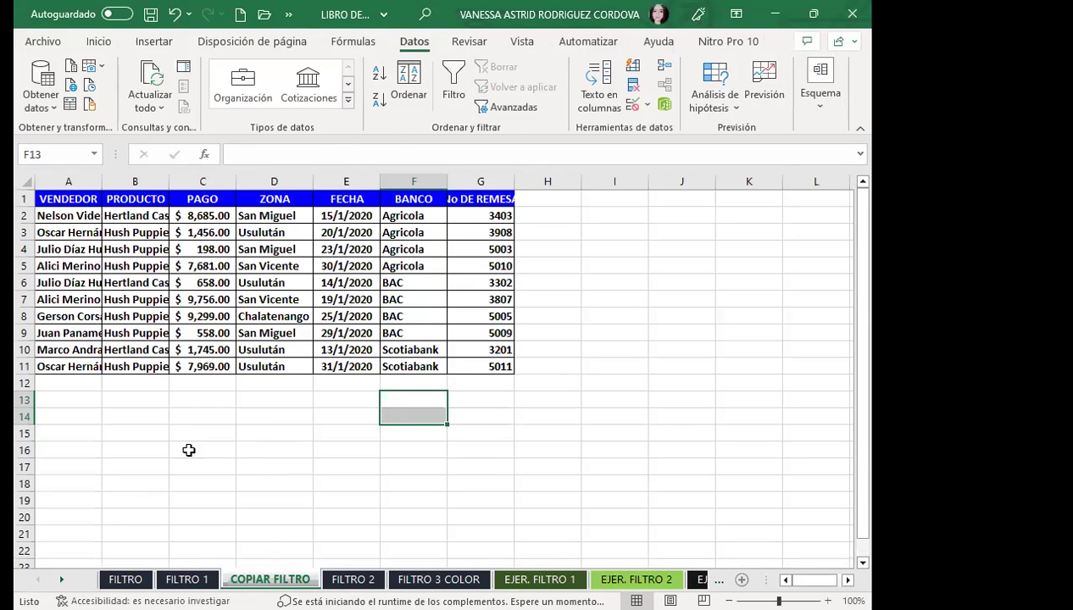
double_click(170, 181)
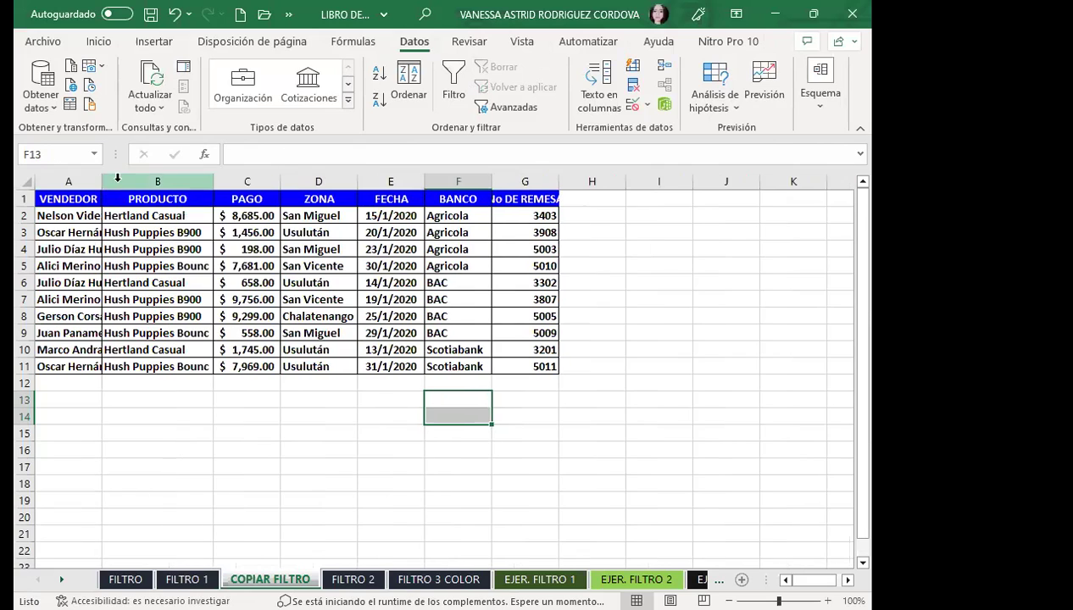
click(88, 181)
double_click(102, 180)
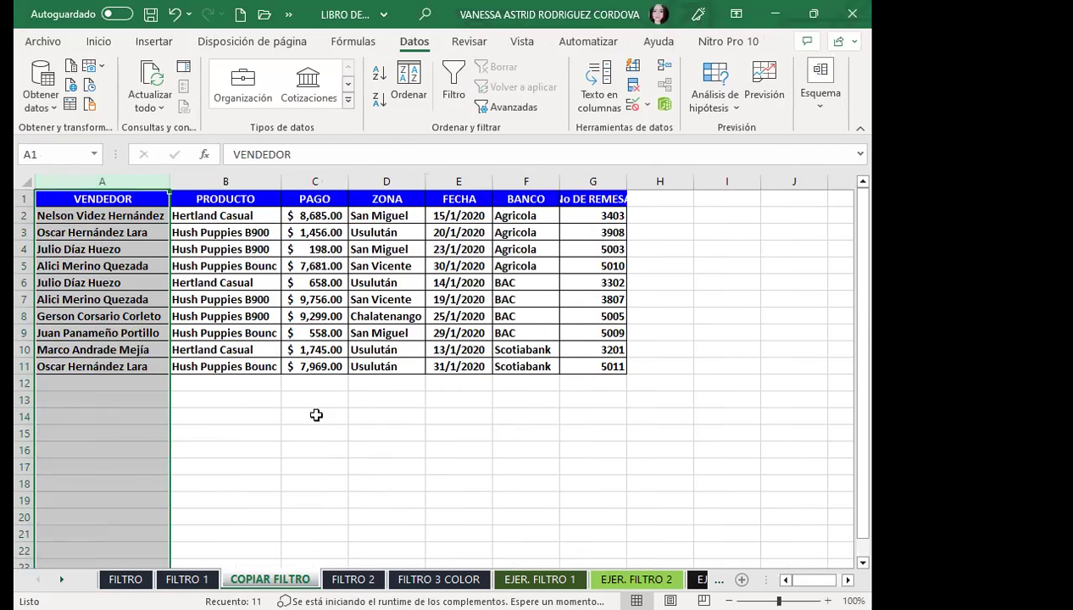
drag(313, 415, 314, 433)
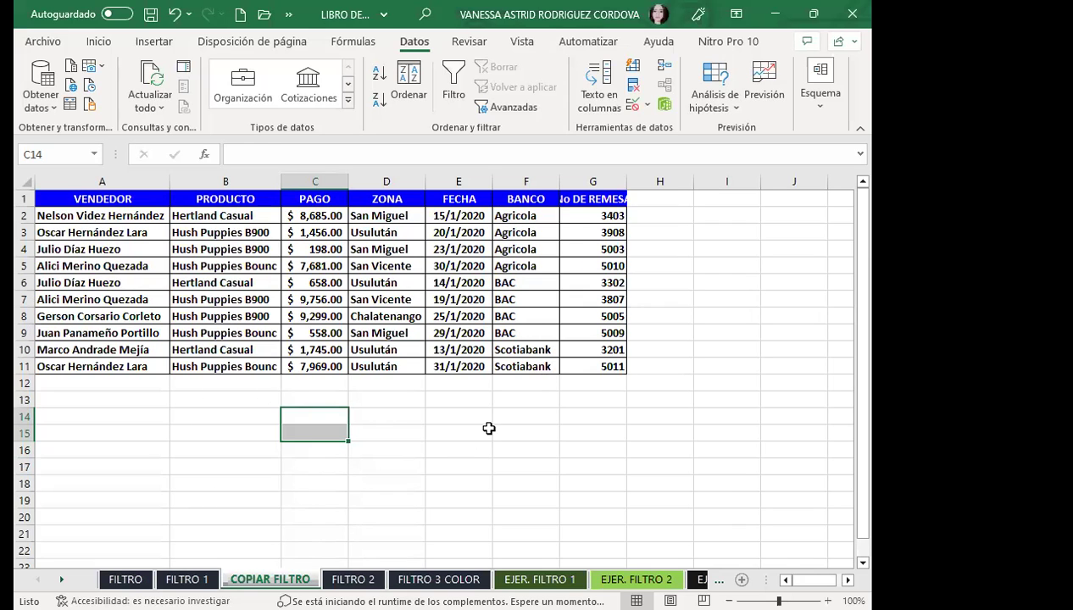
Drag the COPIAR FILTRO tab between FILTRO and FILTRO 1, then return to FILTRO.
click(126, 578)
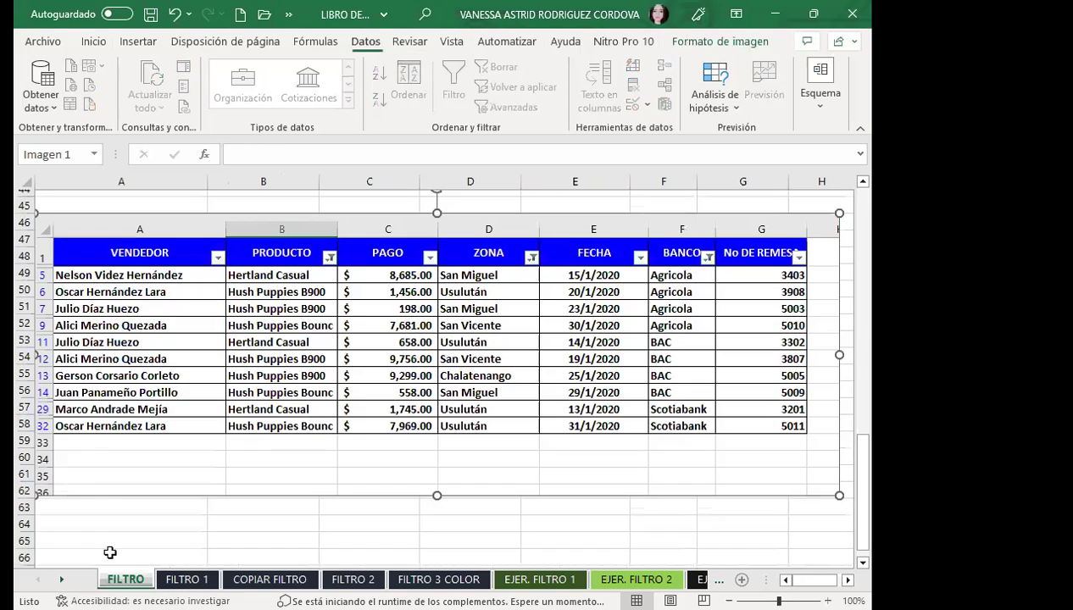
scroll(311, 337, up, 4)
scroll(307, 332, up, 9)
scroll(207, 286, up, 1)
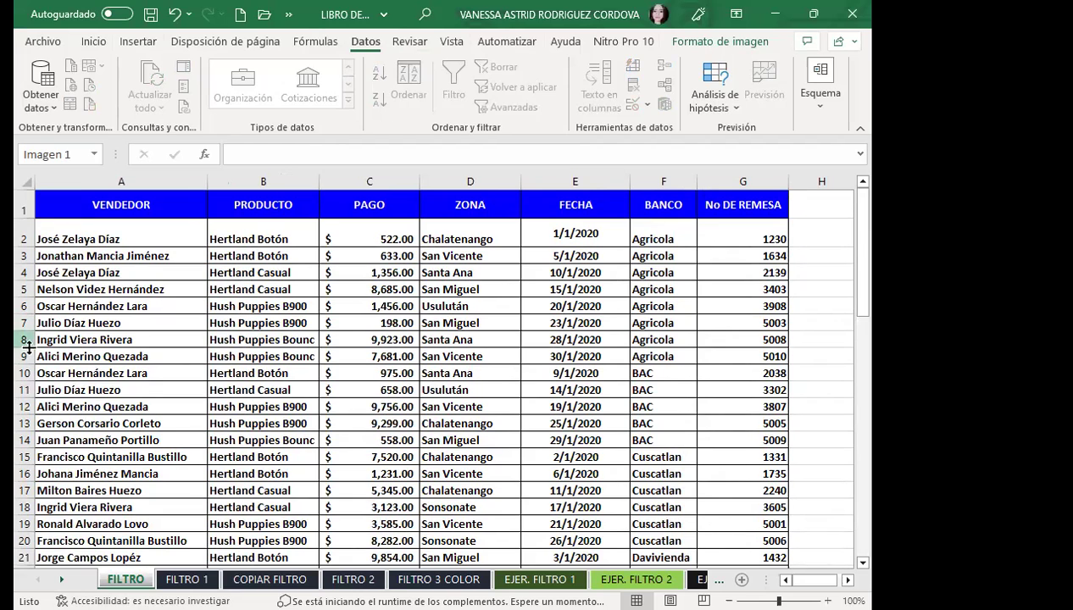
click(271, 581)
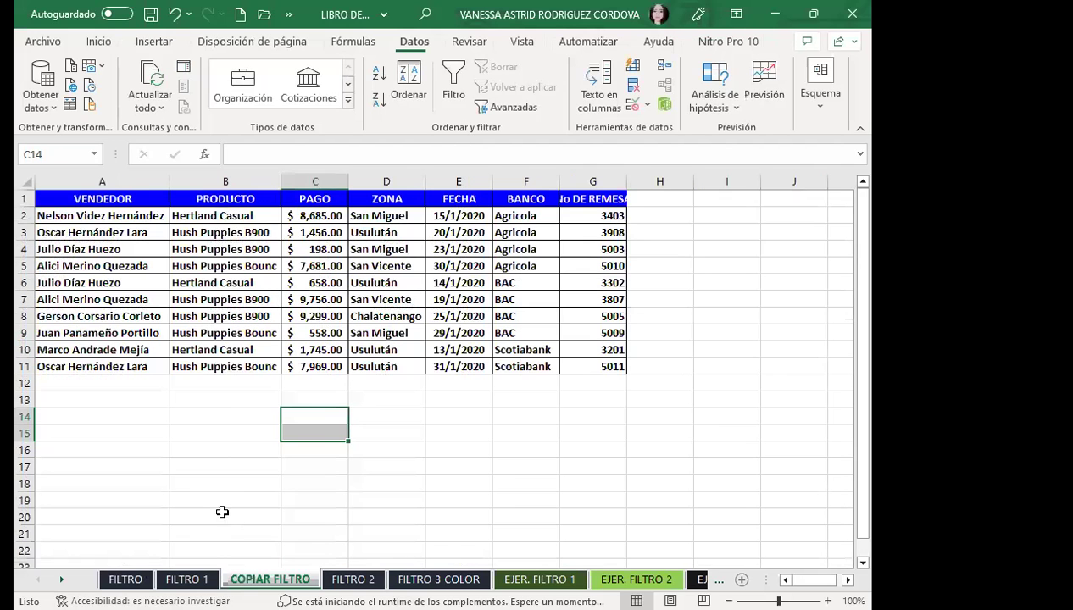
click(195, 314)
drag(44, 204, 615, 366)
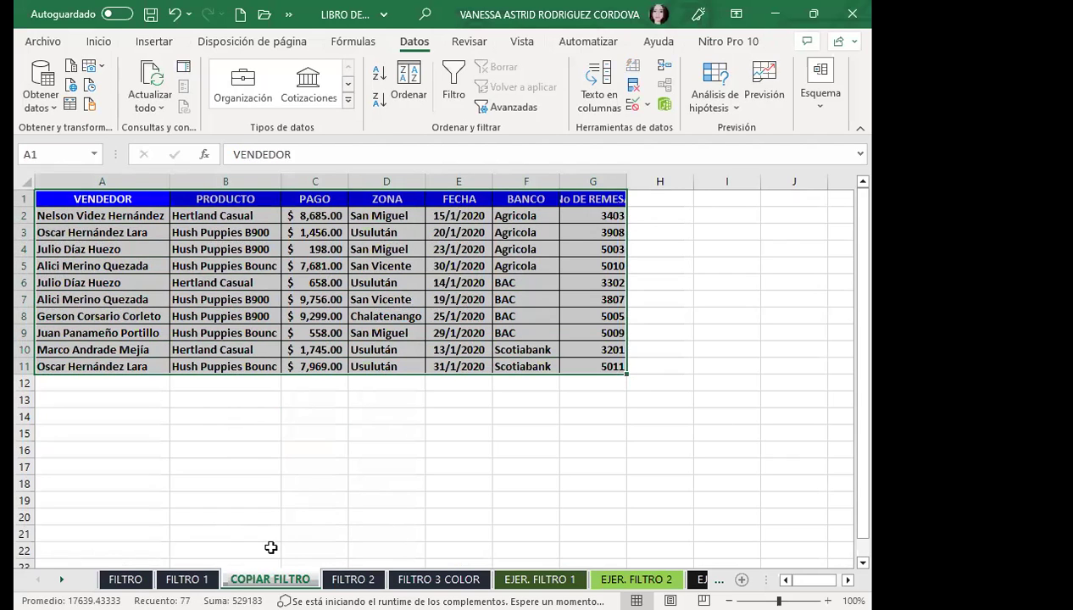
drag(256, 580, 170, 583)
click(125, 580)
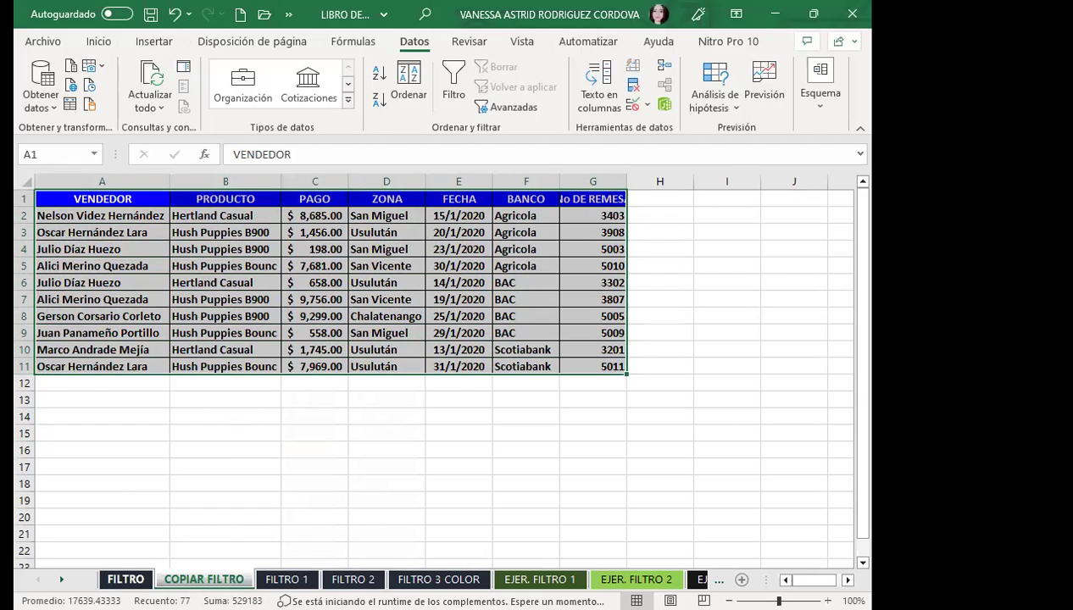
click(514, 333)
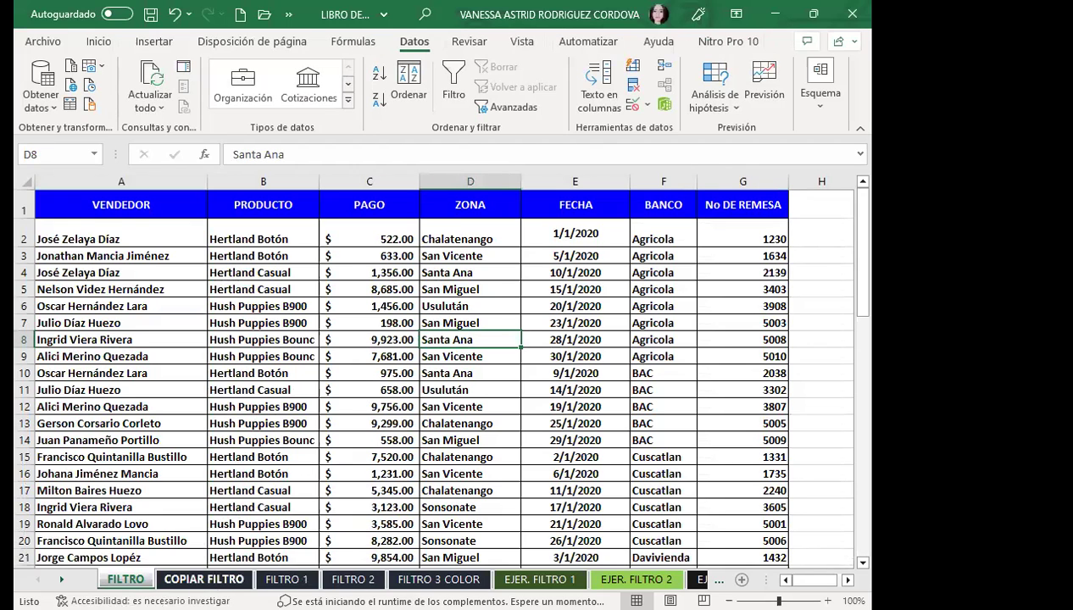
Look over the FILTRO 1 and FILTRO sheets, then open FILTRO 2 scrolled up to row 1.
click(286, 580)
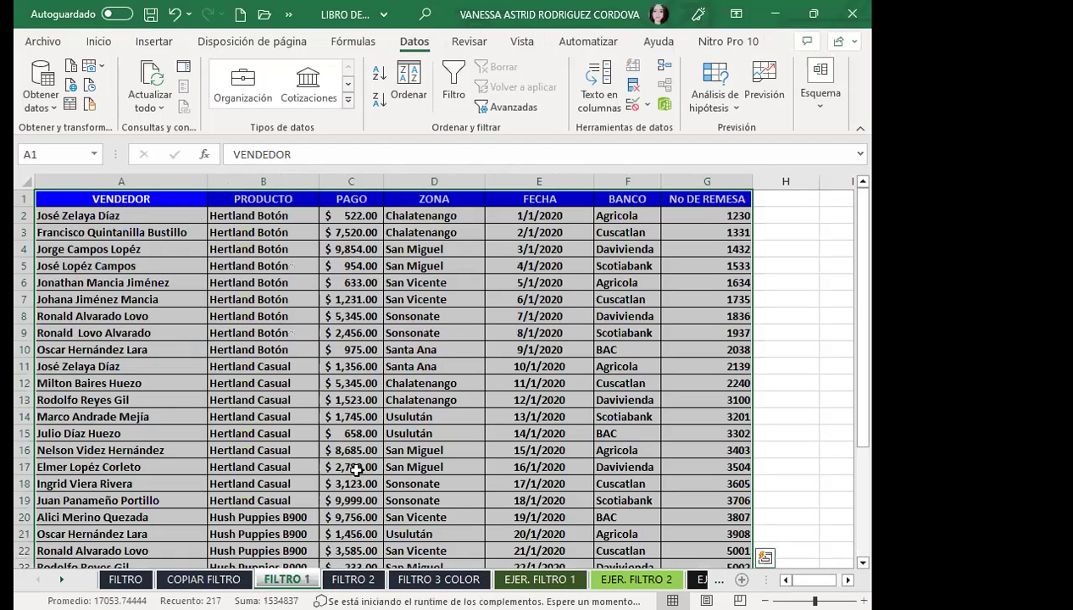
click(133, 580)
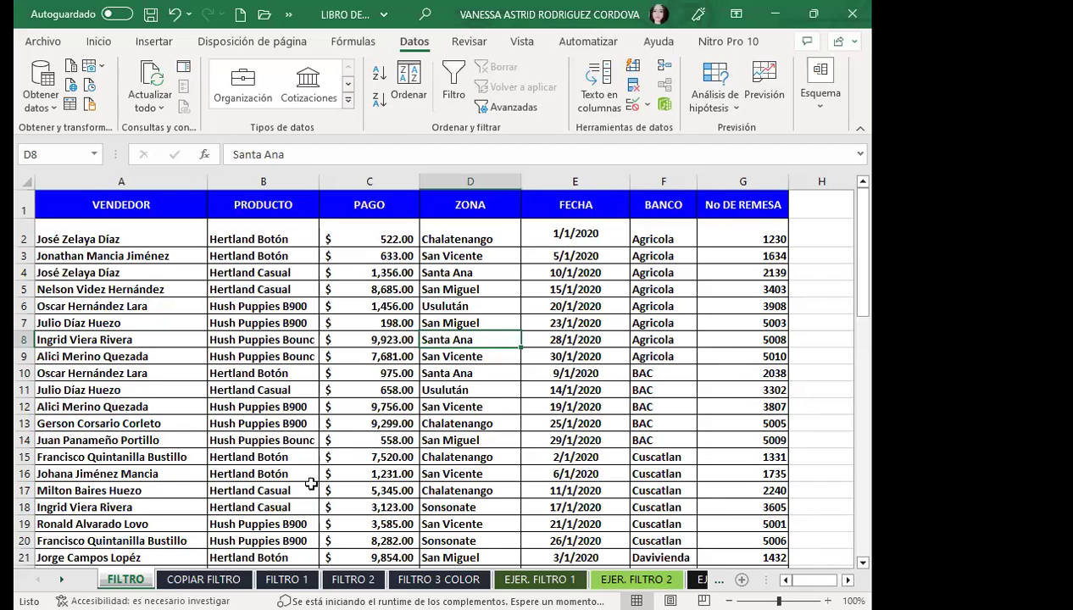
click(348, 423)
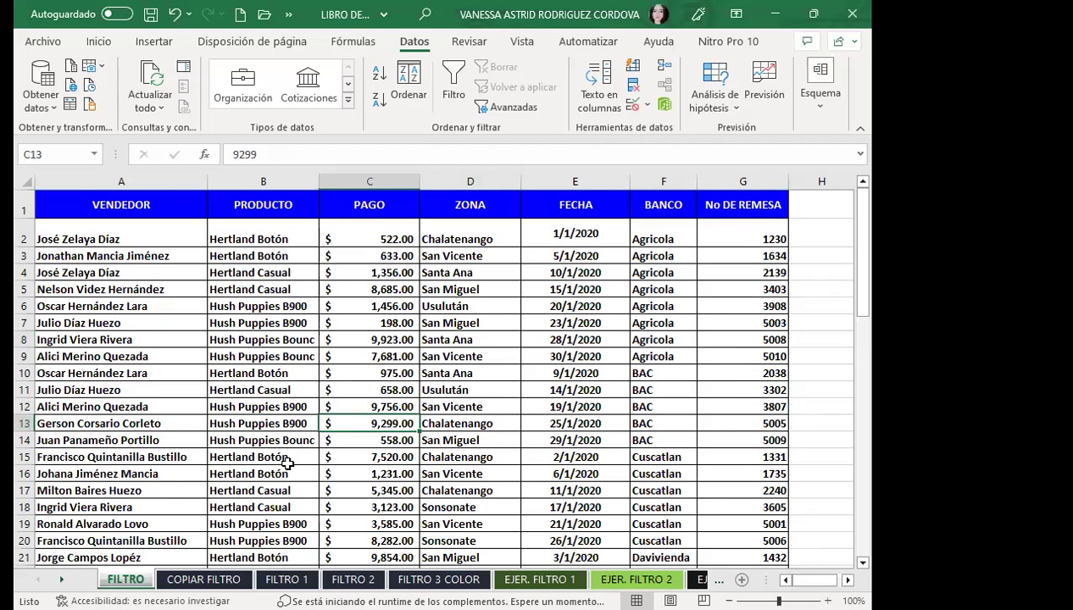
click(280, 579)
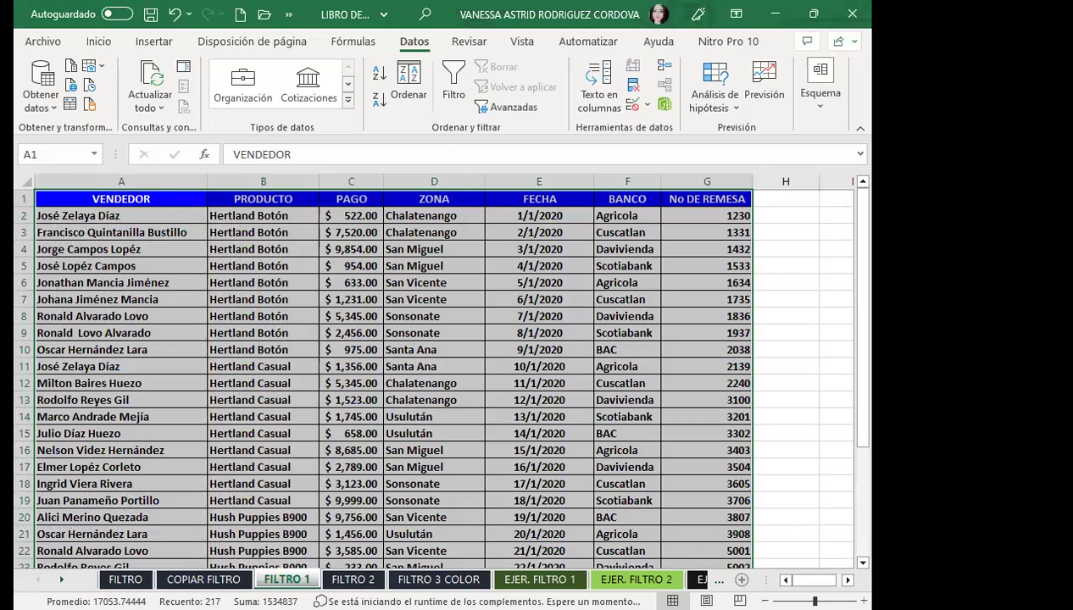
click(353, 579)
click(397, 360)
scroll(423, 339, up, 4)
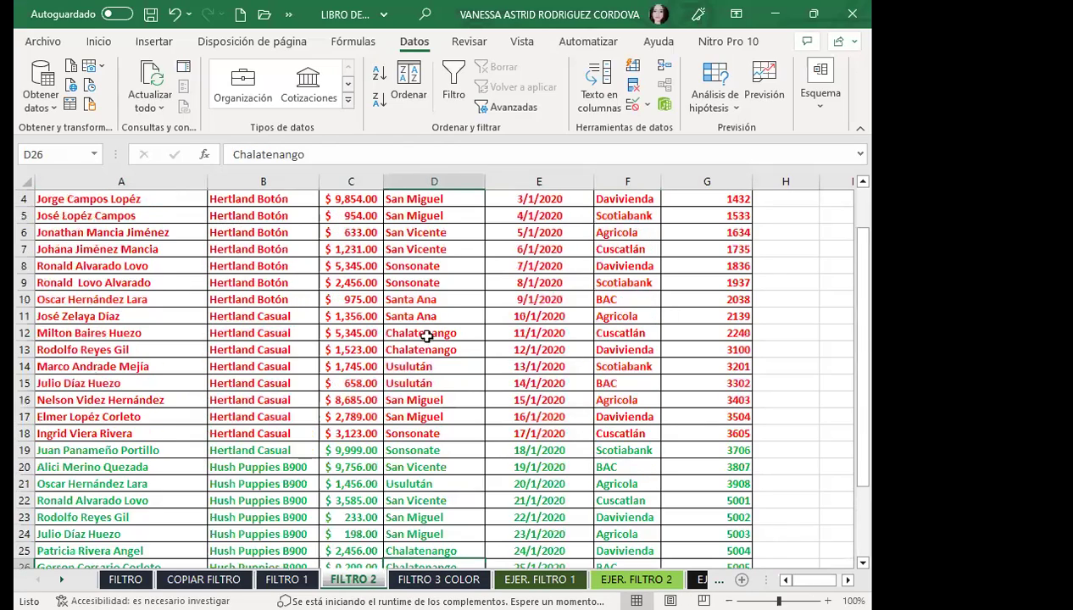
scroll(407, 356, up, 1)
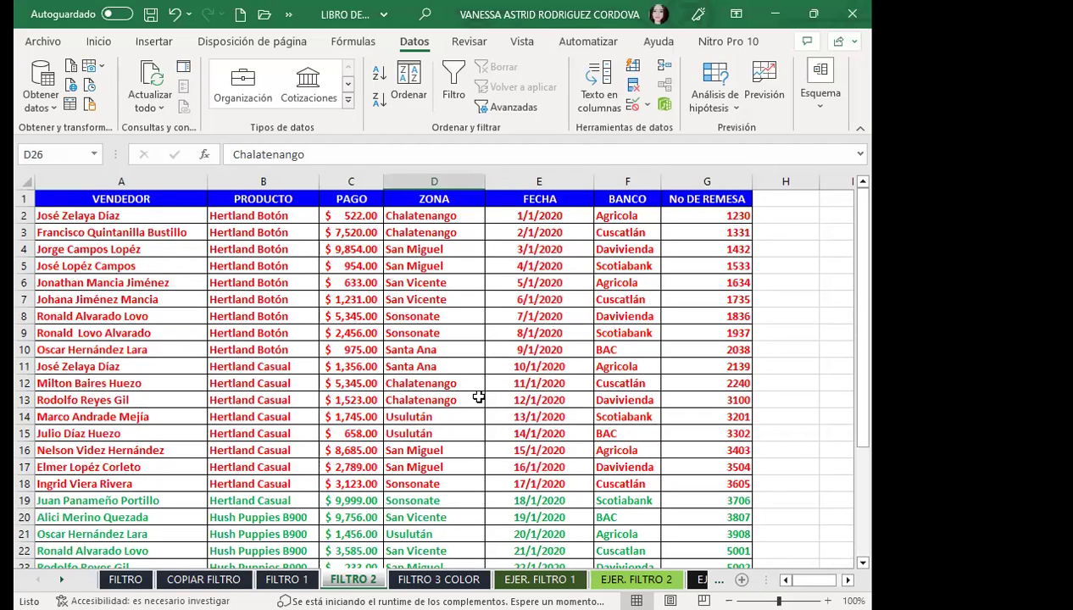
Change the font of rows 10–18 (A10:G18) to Azul, Énfasis 1 light blue.
click(409, 363)
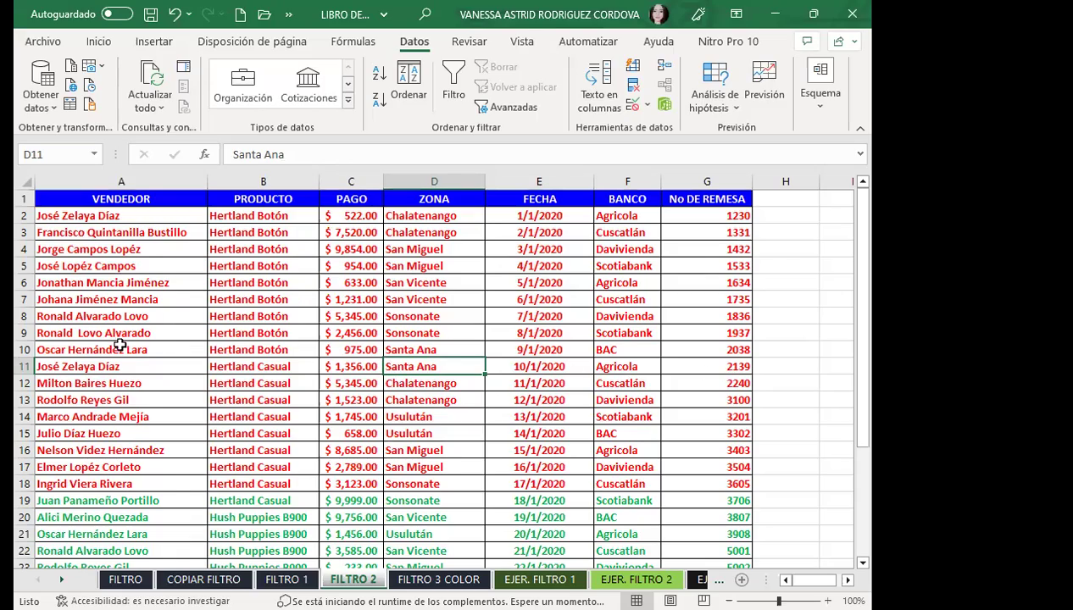
scroll(119, 339, down, 3)
scroll(167, 289, down, 1)
scroll(121, 333, up, 4)
drag(38, 350, 706, 475)
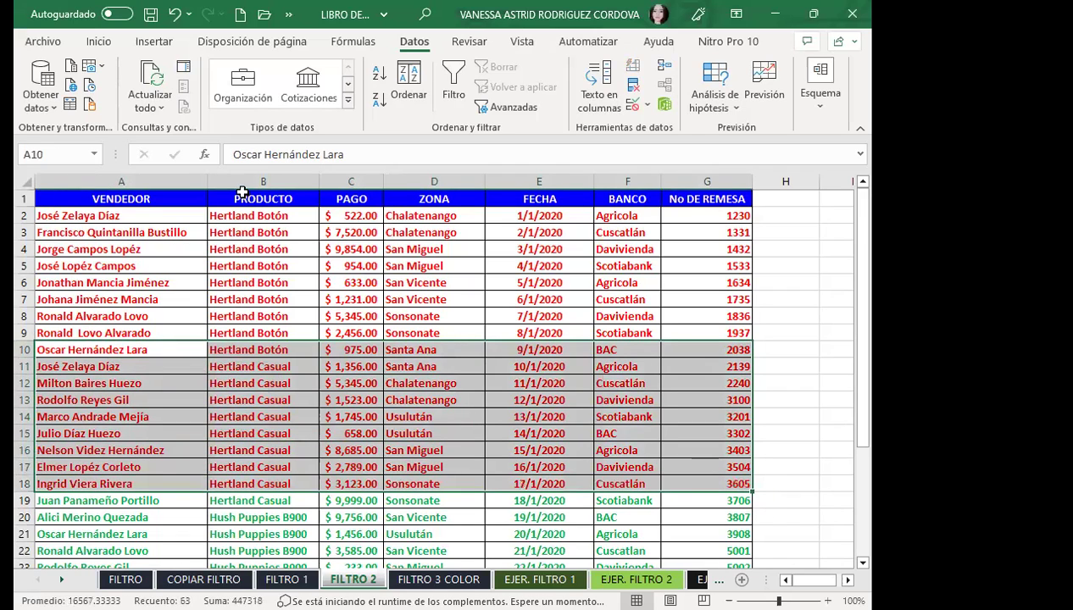
click(99, 40)
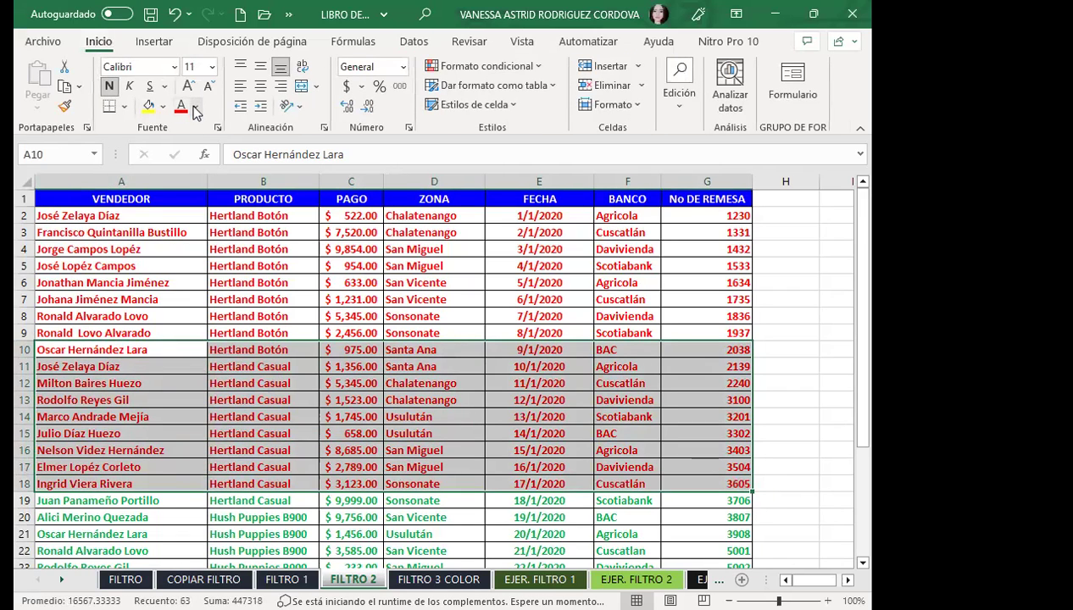
click(195, 106)
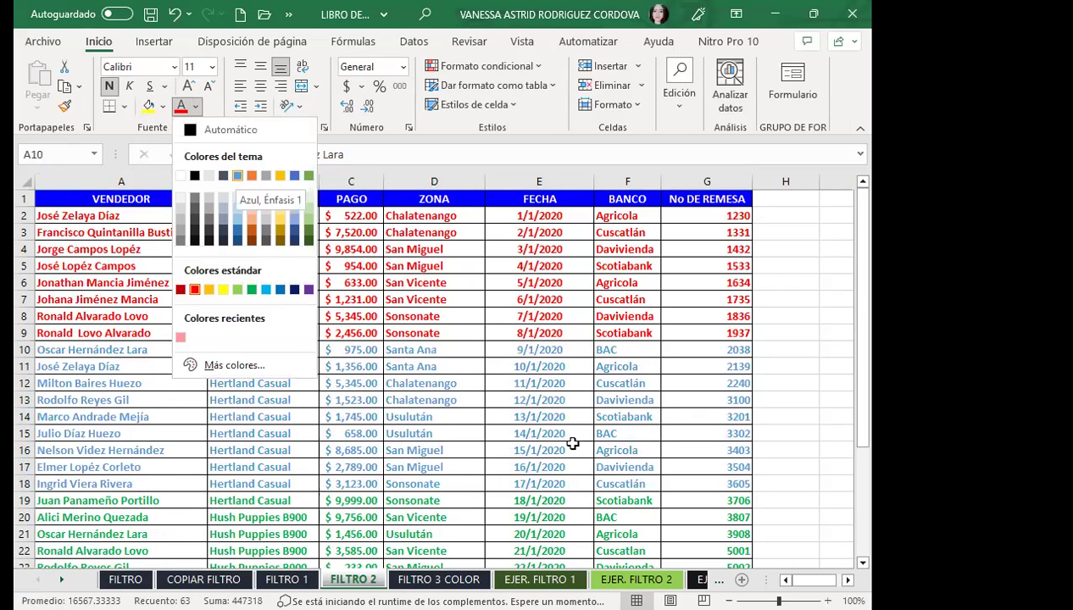
click(449, 450)
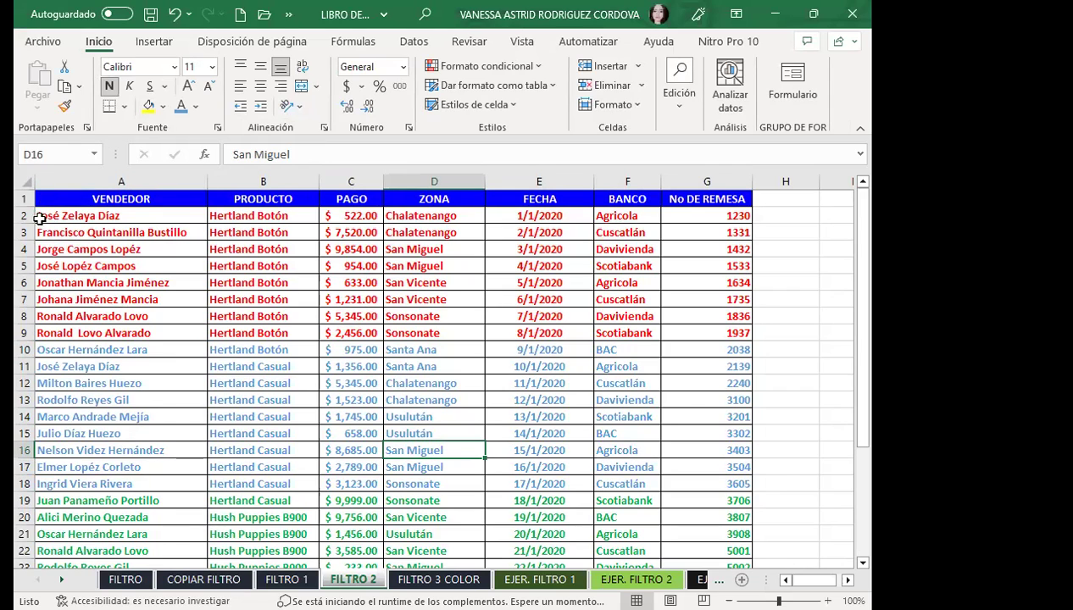
Select the red rows 2–9 for comparison, then deselect and scroll through the table.
mouse_move(49, 216)
mouse_down()
mouse_move(643, 290)
mouse_move(712, 333)
mouse_up()
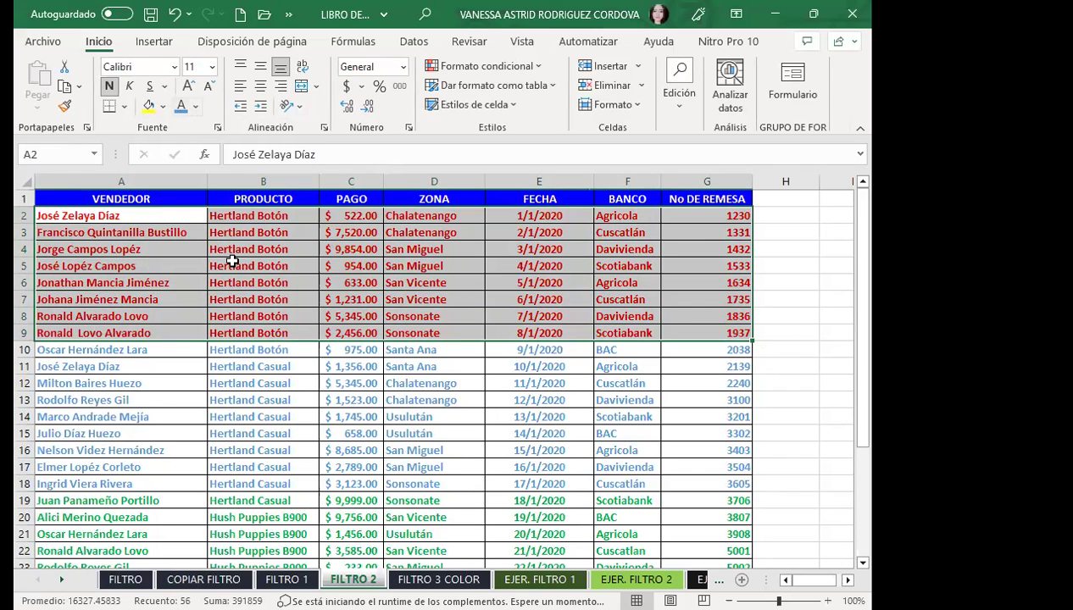
click(301, 384)
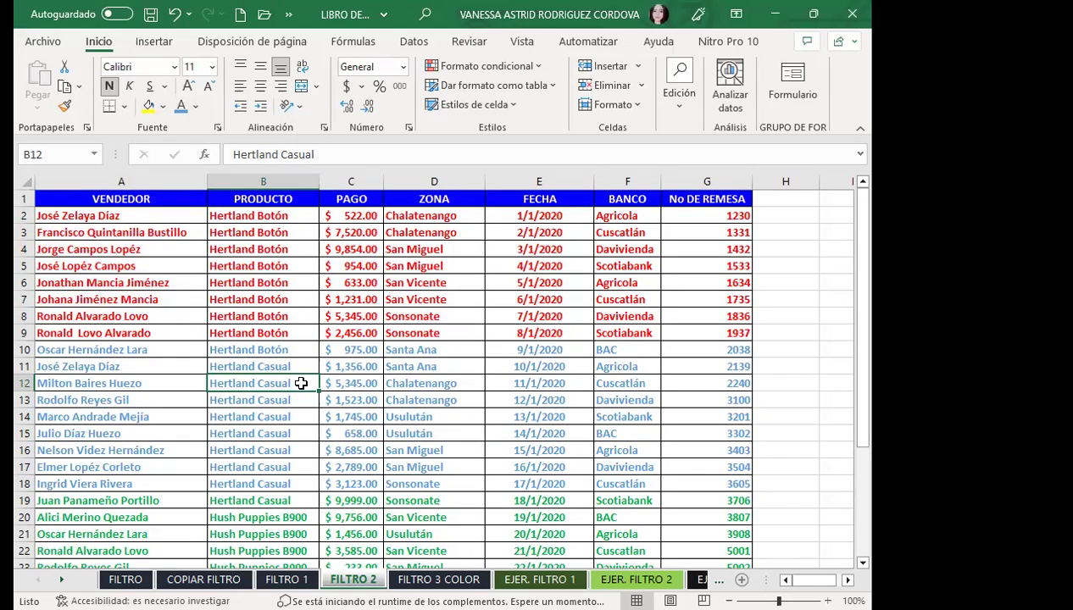
scroll(176, 383, down, 5)
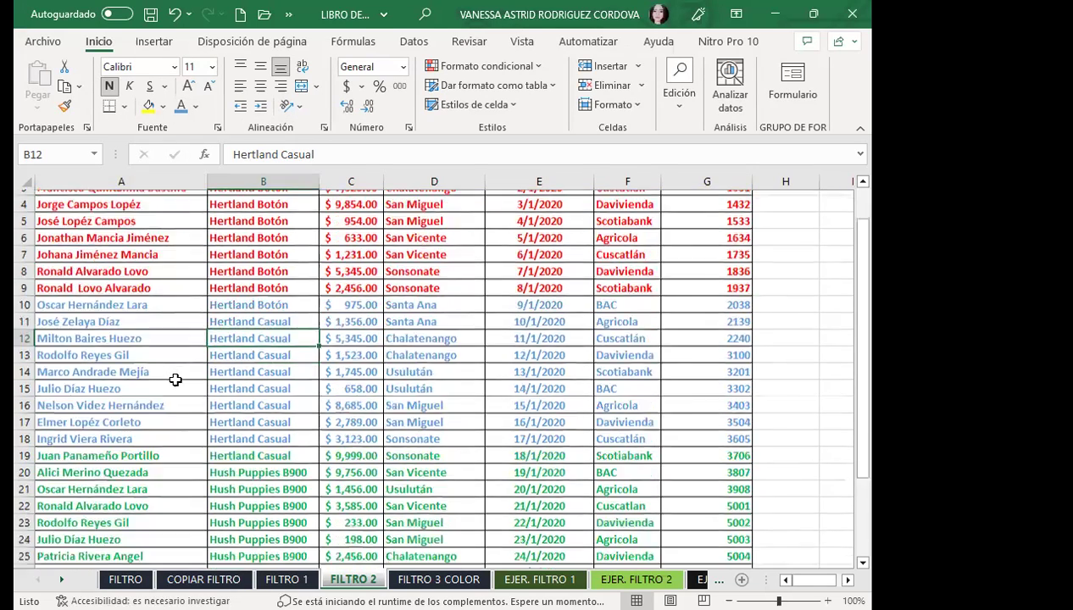
scroll(175, 383, down, 1)
scroll(179, 381, up, 3)
scroll(179, 382, up, 4)
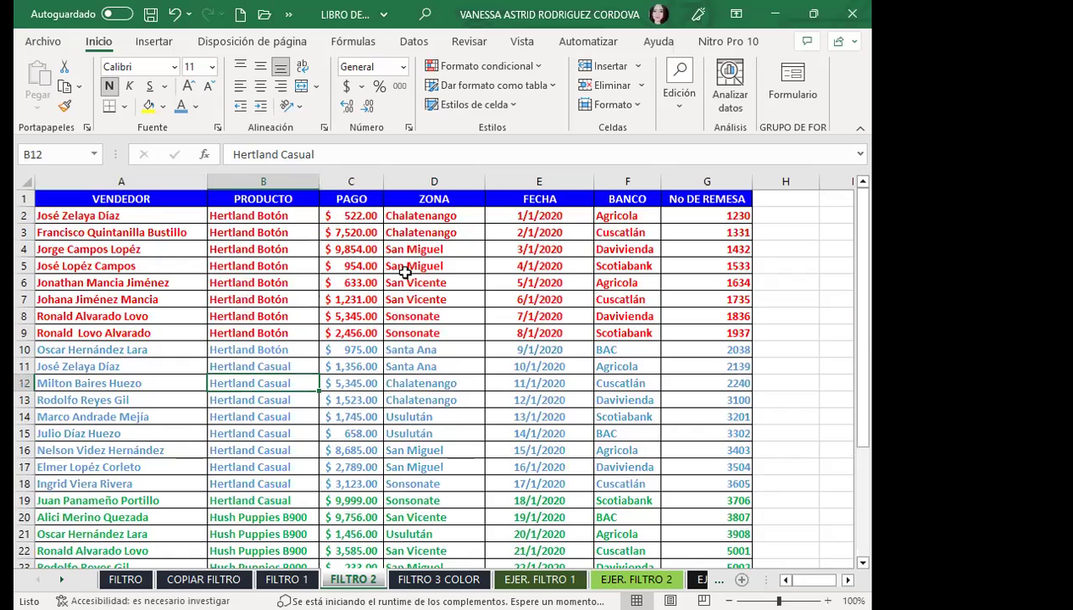
Add header filters with Ctrl+Shift+L, try a ZONA filter for Chalatenango, San Vicente and Santa Ana, then undo it.
key(ctrl+shift+l)
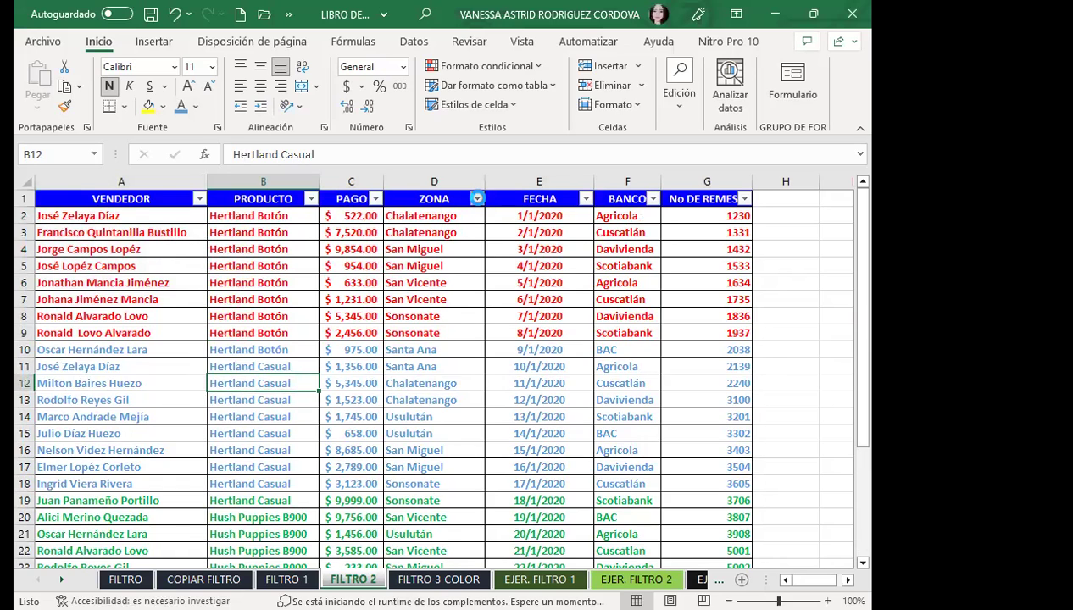
click(478, 199)
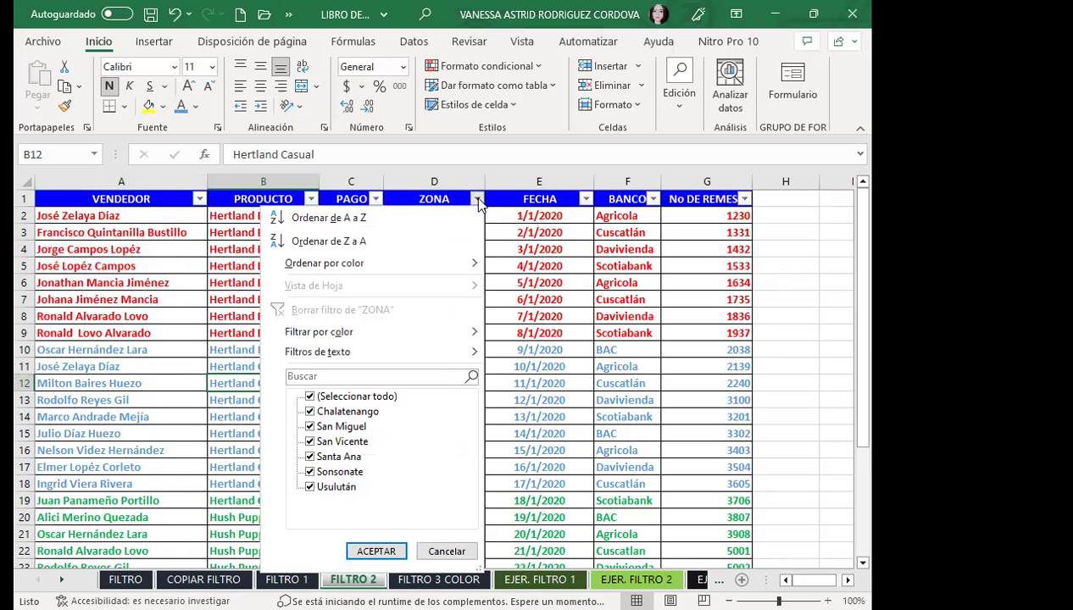
click(311, 397)
click(310, 411)
click(309, 442)
click(309, 457)
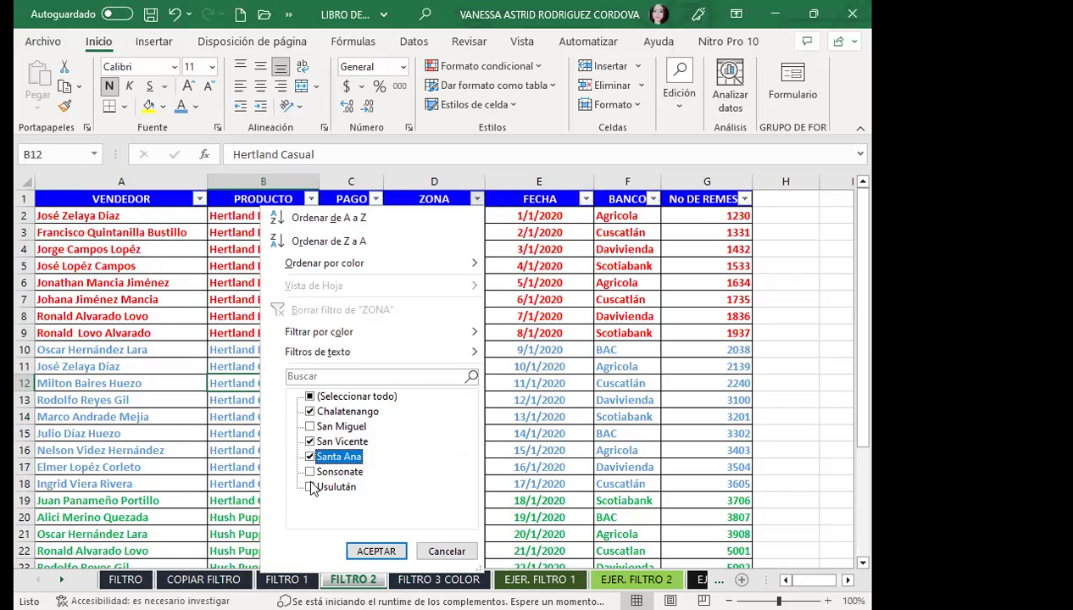
click(364, 551)
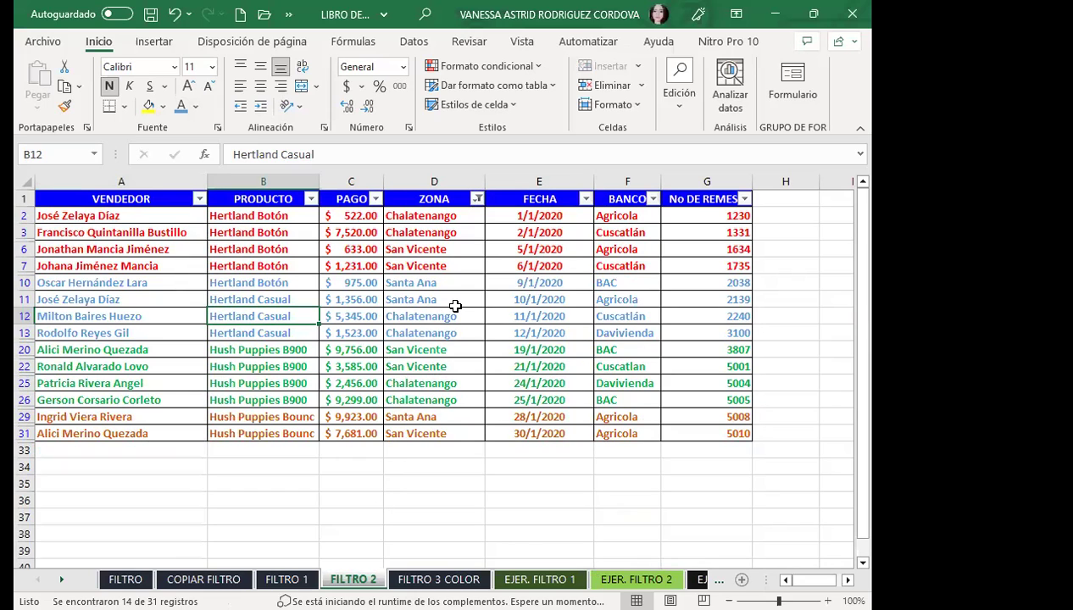
click(175, 14)
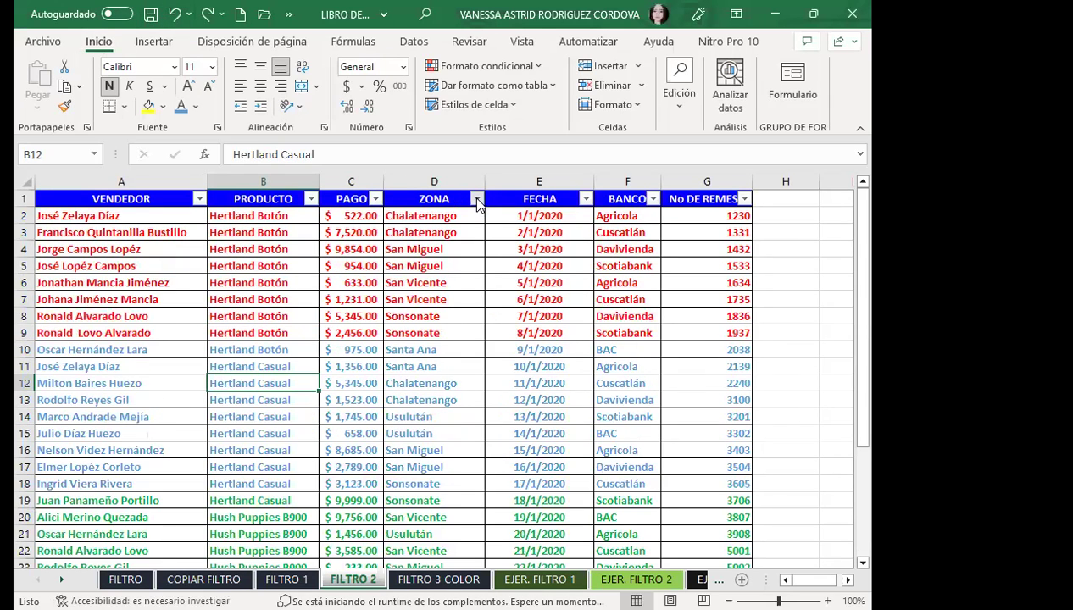
Sort the table by orange font colour from the ZONA filter menu.
click(477, 200)
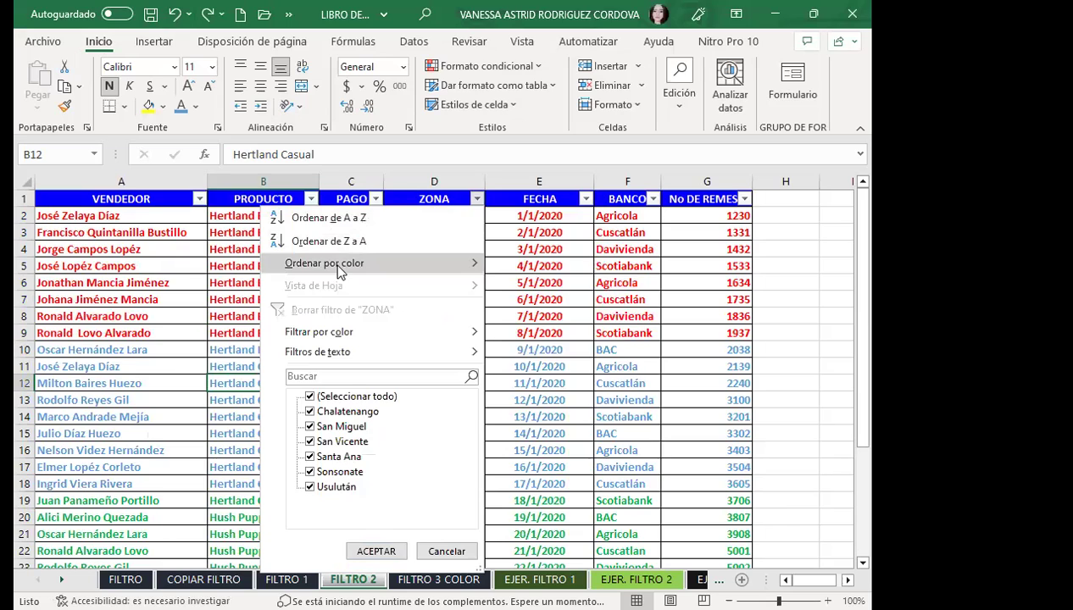
mouse_move(339, 269)
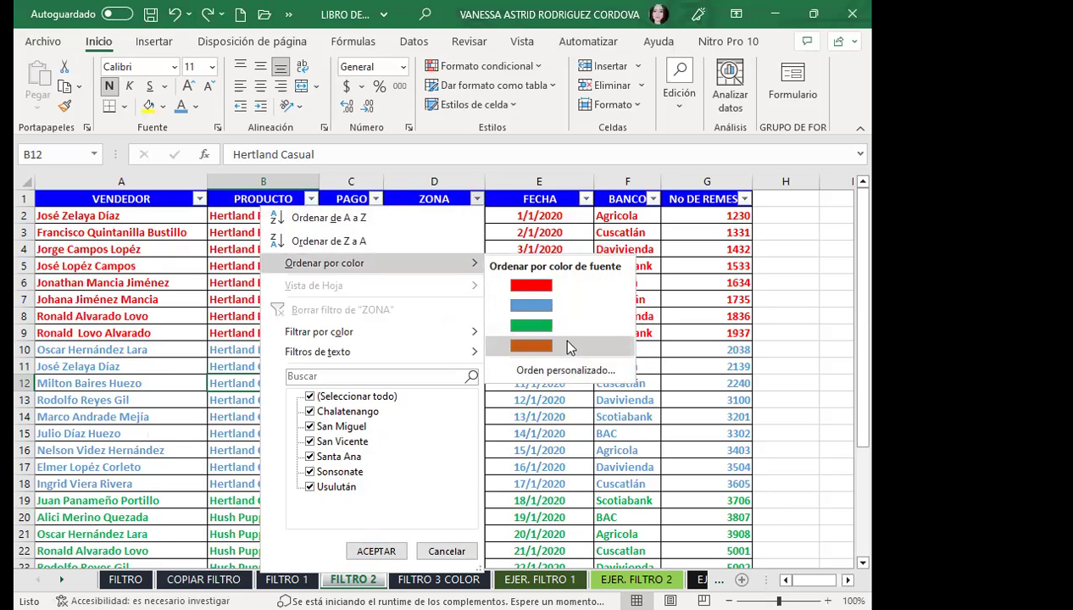
click(519, 347)
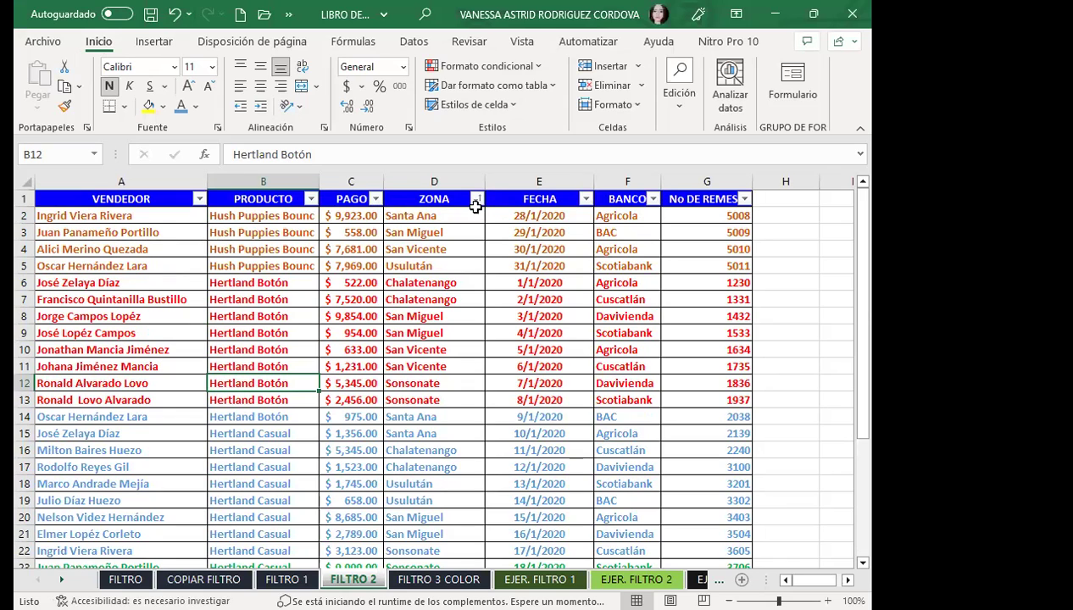
Sort by font colour from the PAGO dropdown so red-font rows come first.
click(374, 200)
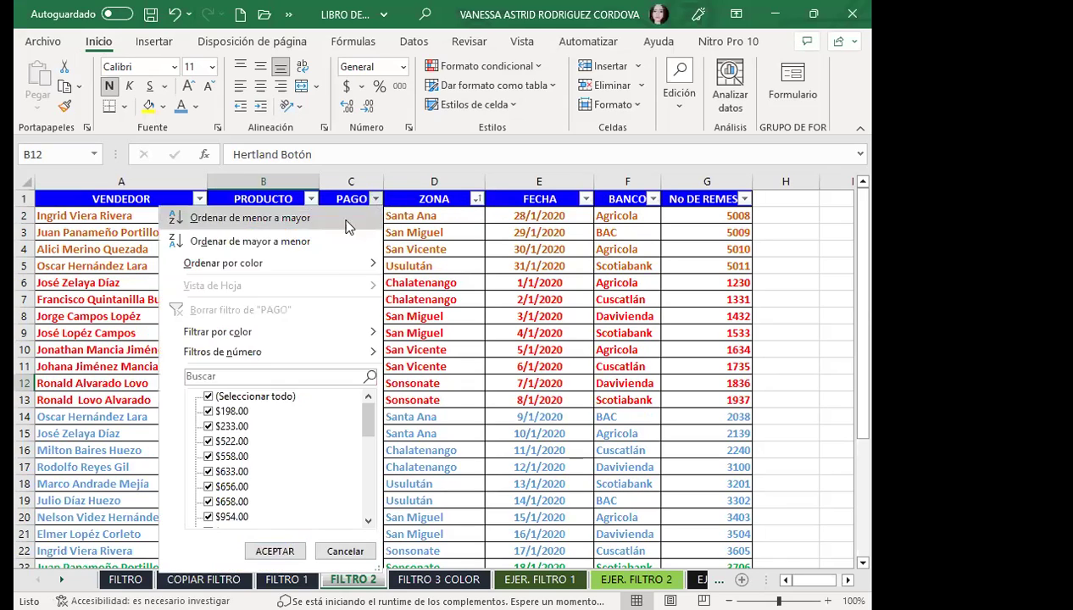
mouse_move(298, 267)
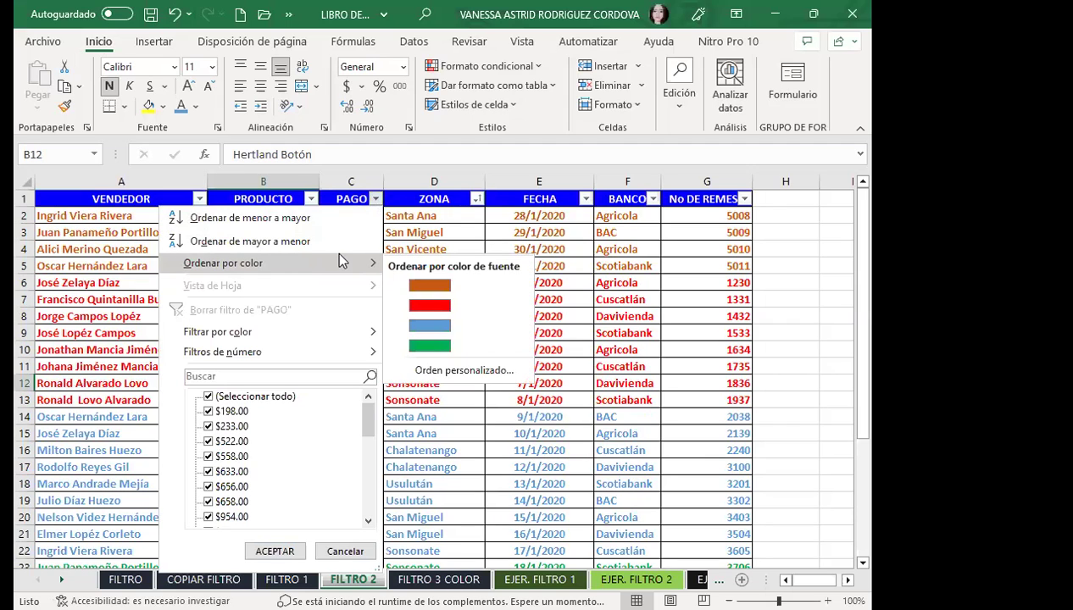
click(427, 307)
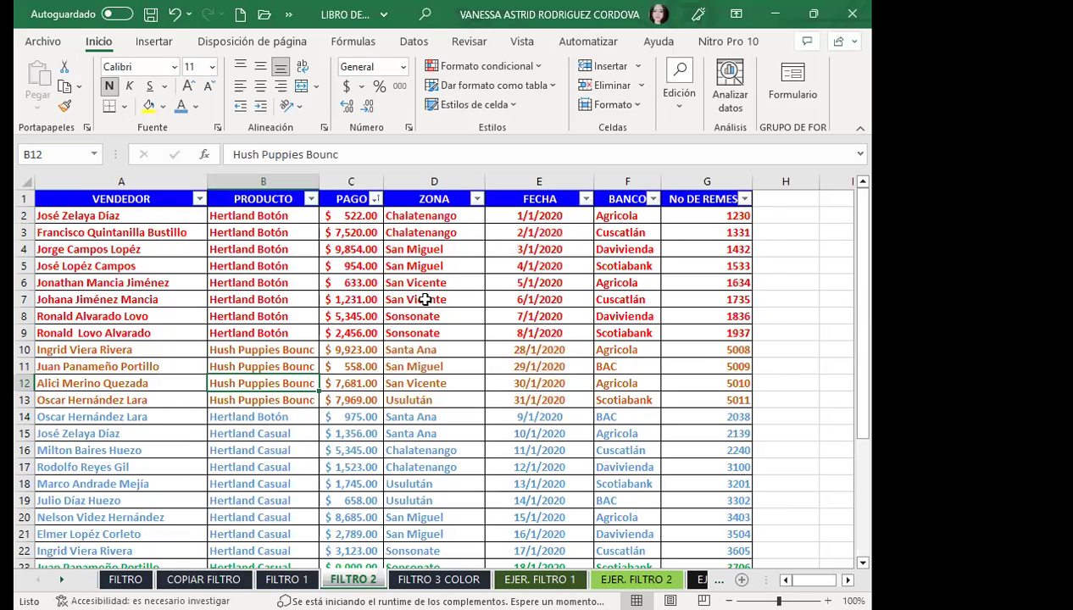
Filter ZONA by red font colour, leaving the eight Hertland Botón rows.
click(475, 199)
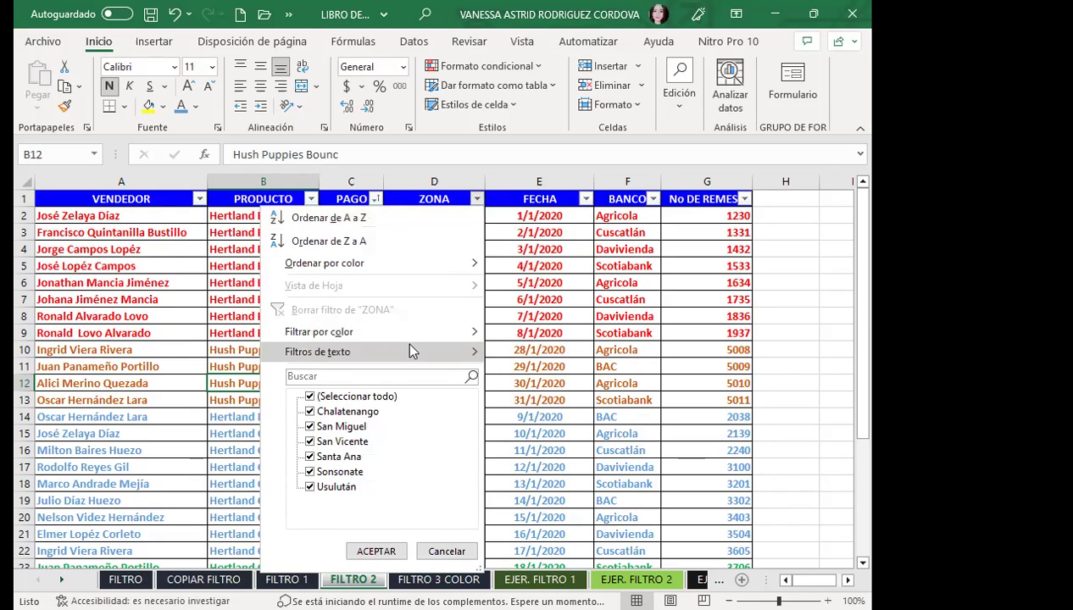
mouse_move(410, 351)
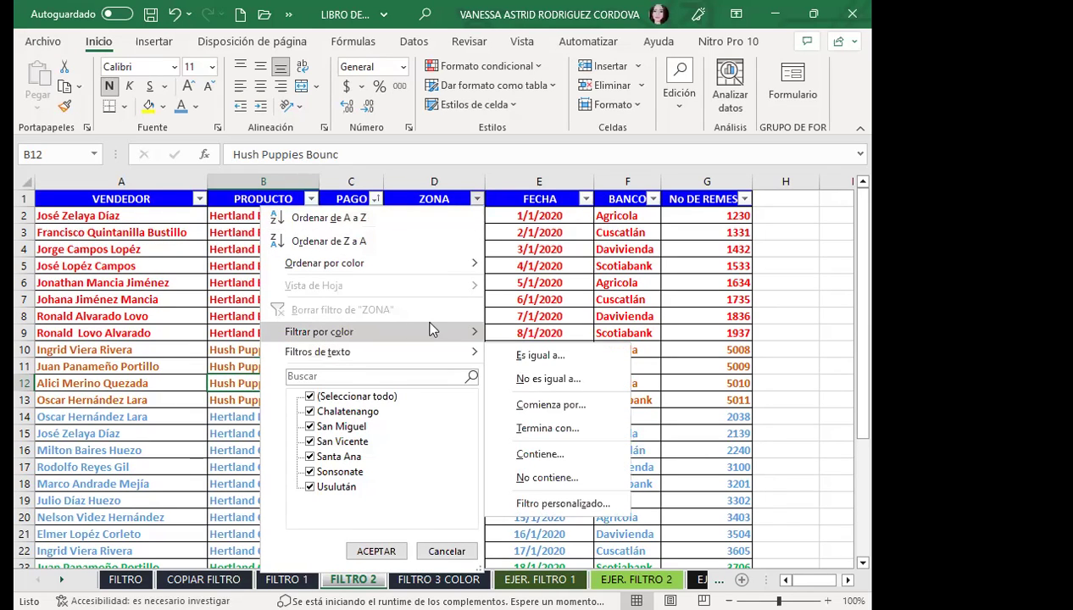
mouse_move(430, 331)
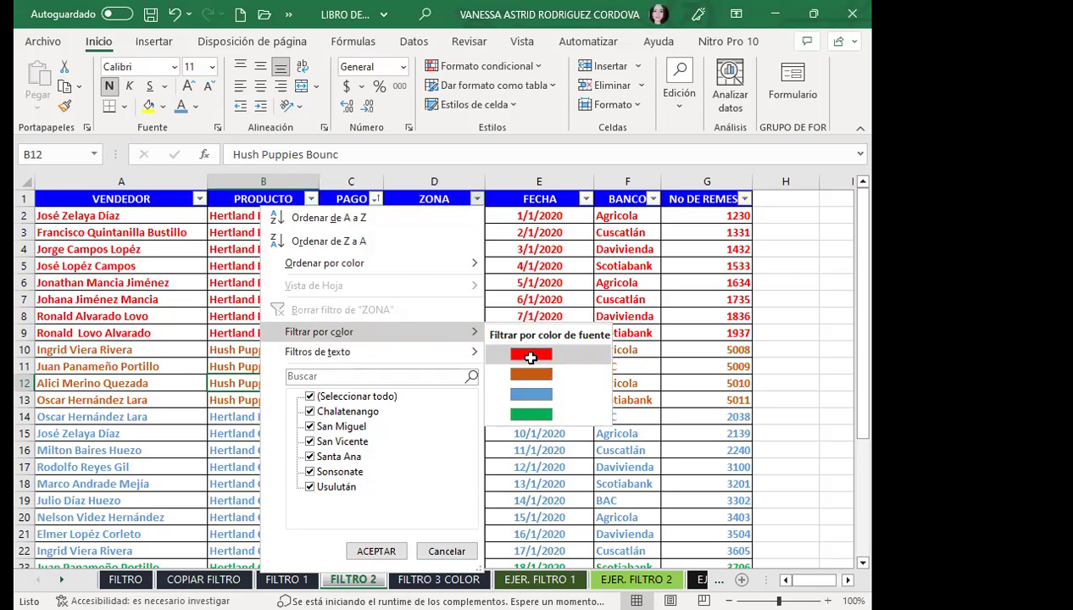
click(532, 357)
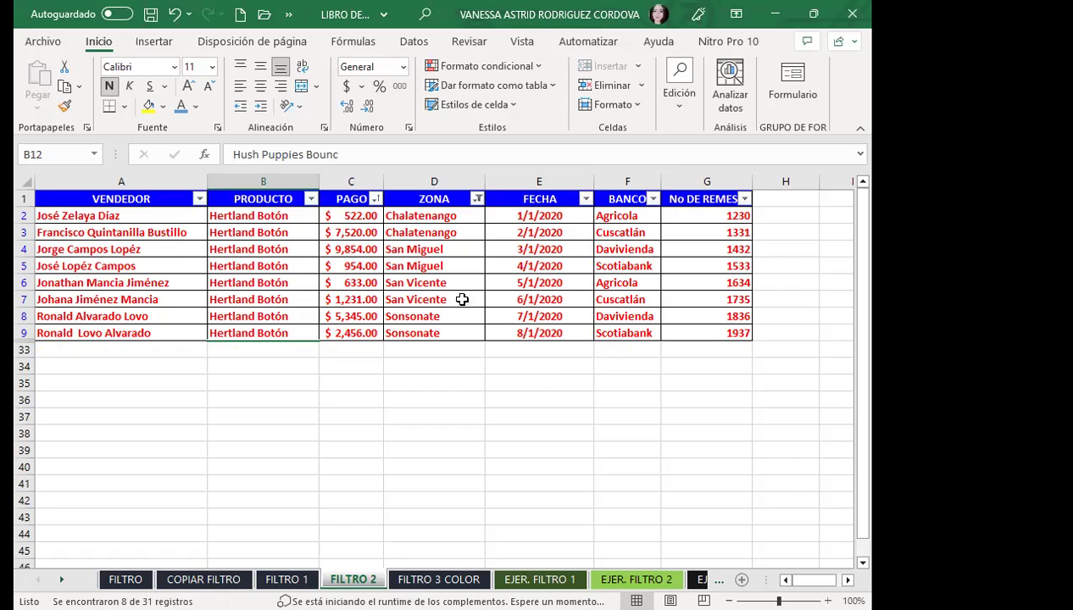
click(376, 199)
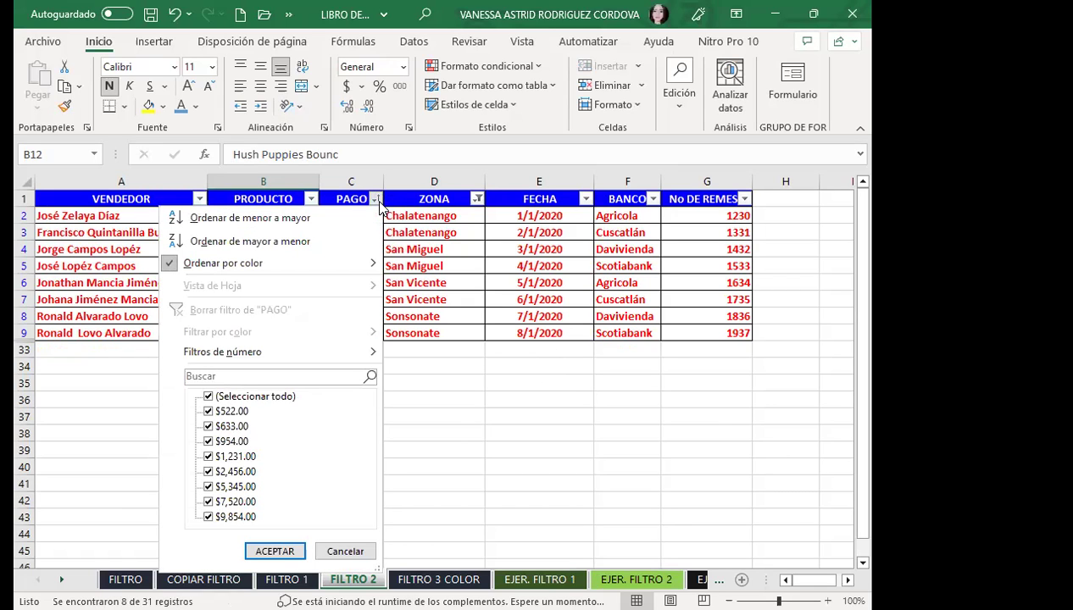
Open and close the PAGO, ZONA and FECHA filter dropdowns without changing anything.
click(462, 373)
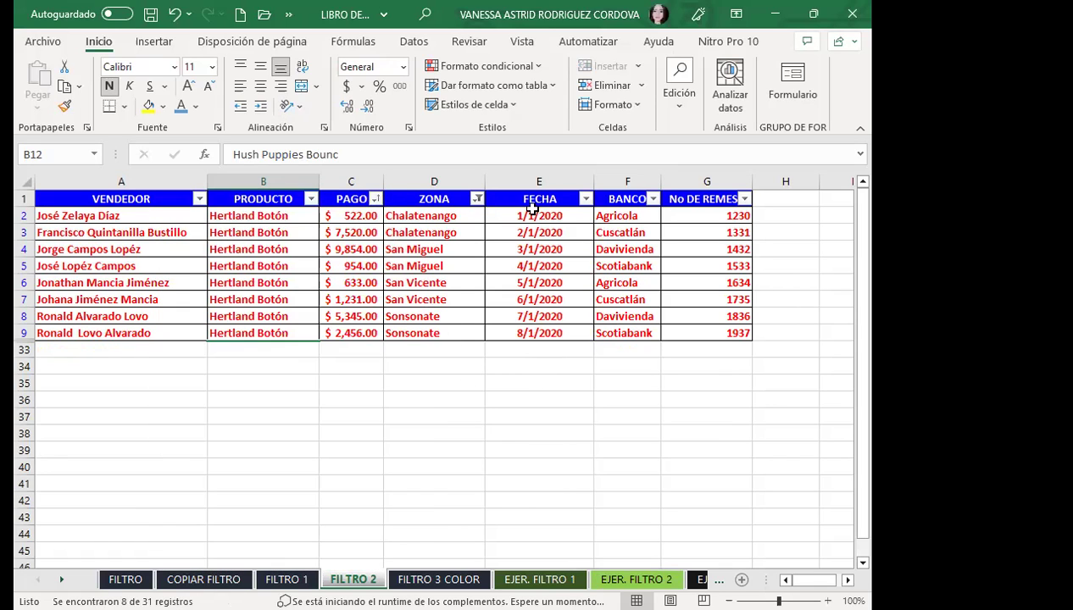
click(376, 200)
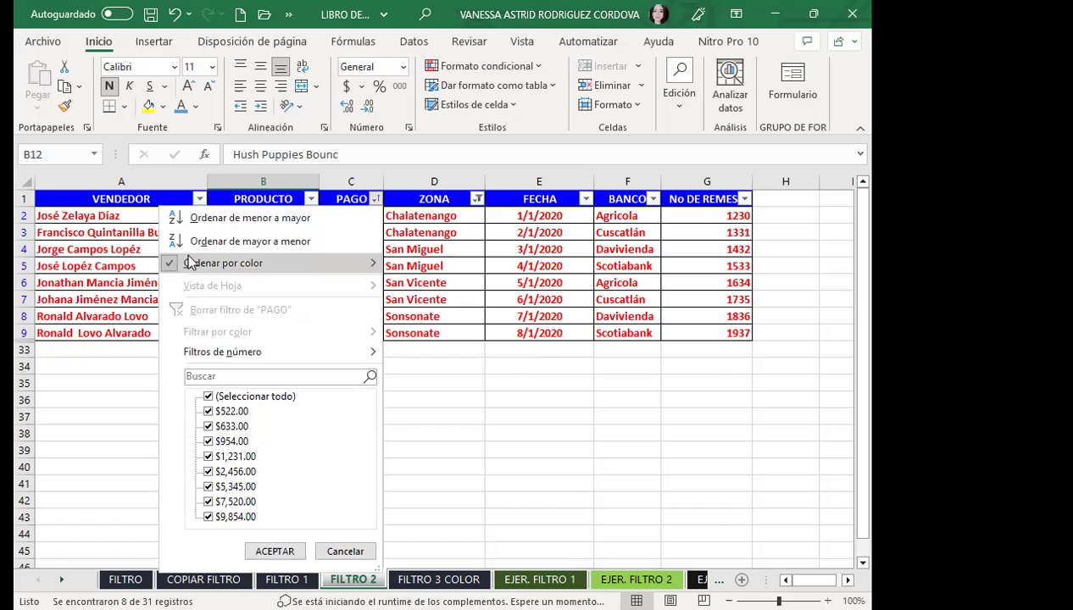
mouse_move(246, 261)
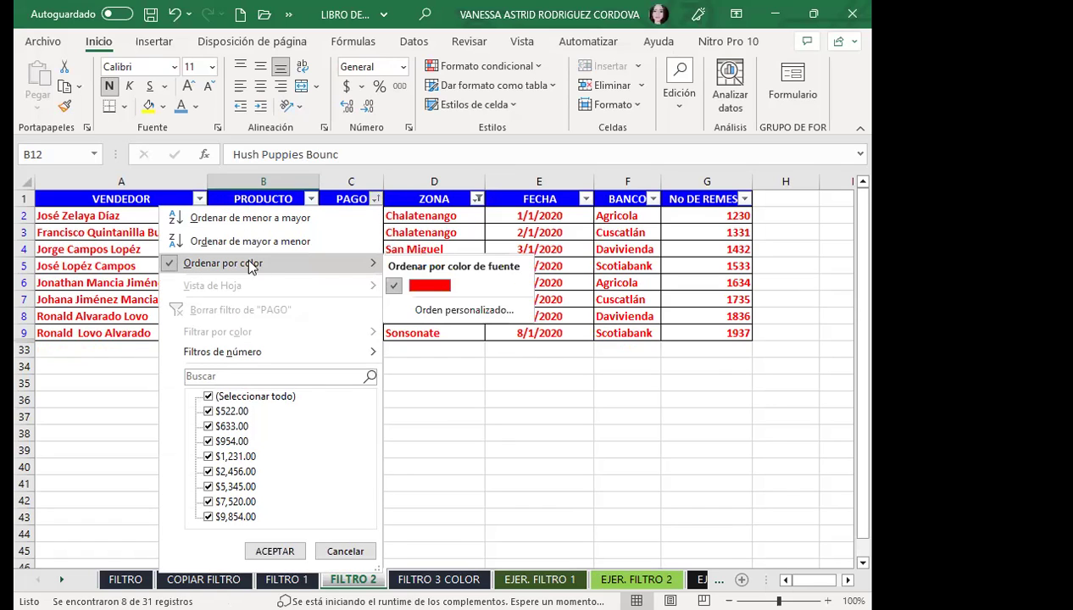
click(479, 200)
click(479, 200)
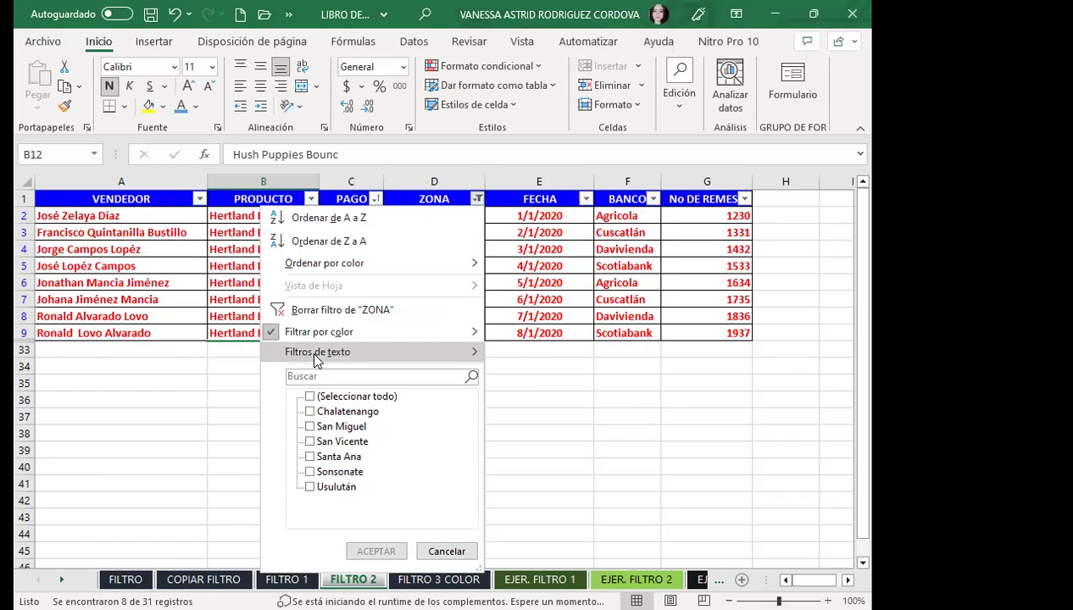
mouse_move(475, 332)
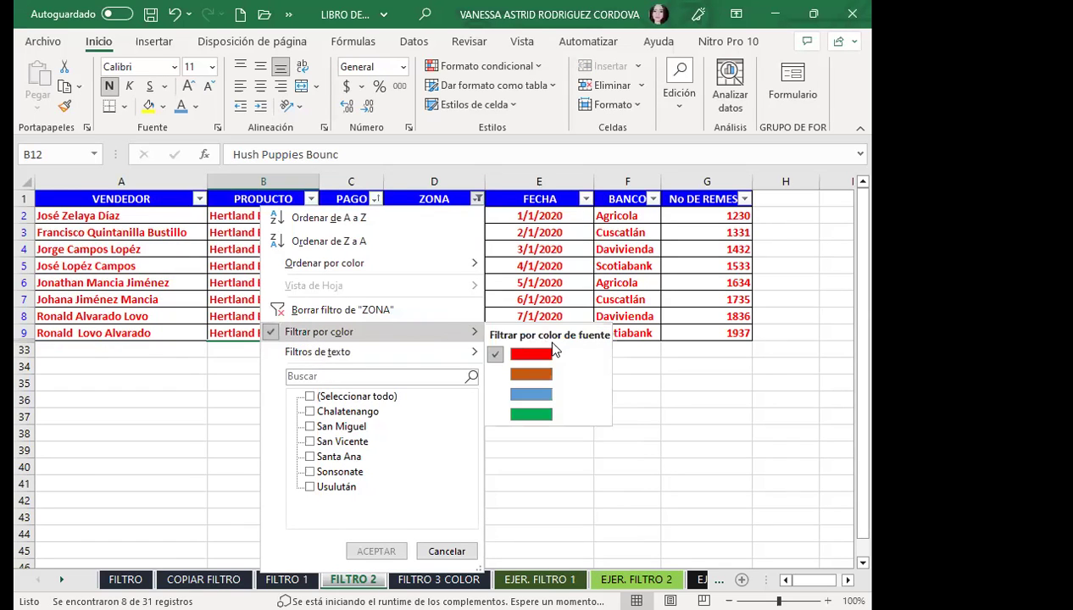
click(644, 415)
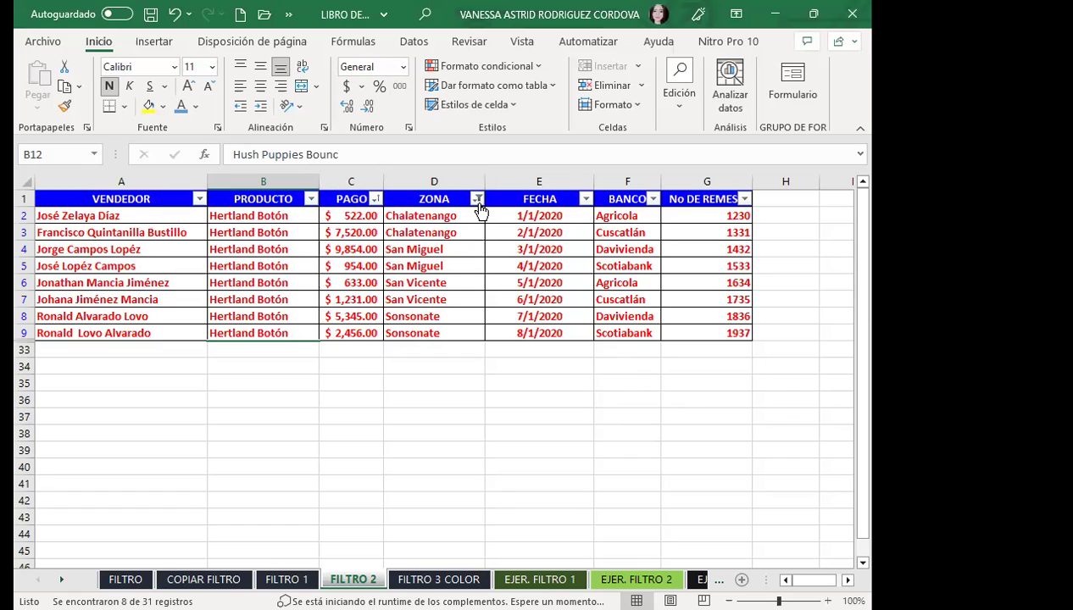
mouse_move(480, 210)
click(586, 198)
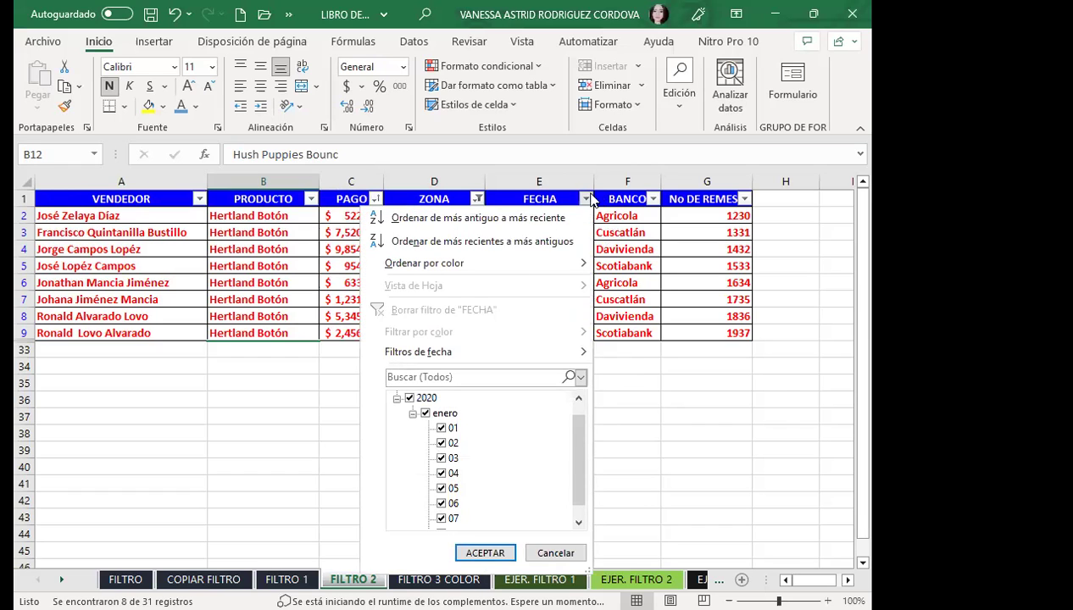
click(585, 198)
Open and close the BANCO and PRODUCTO filter dropdowns without changes.
click(653, 199)
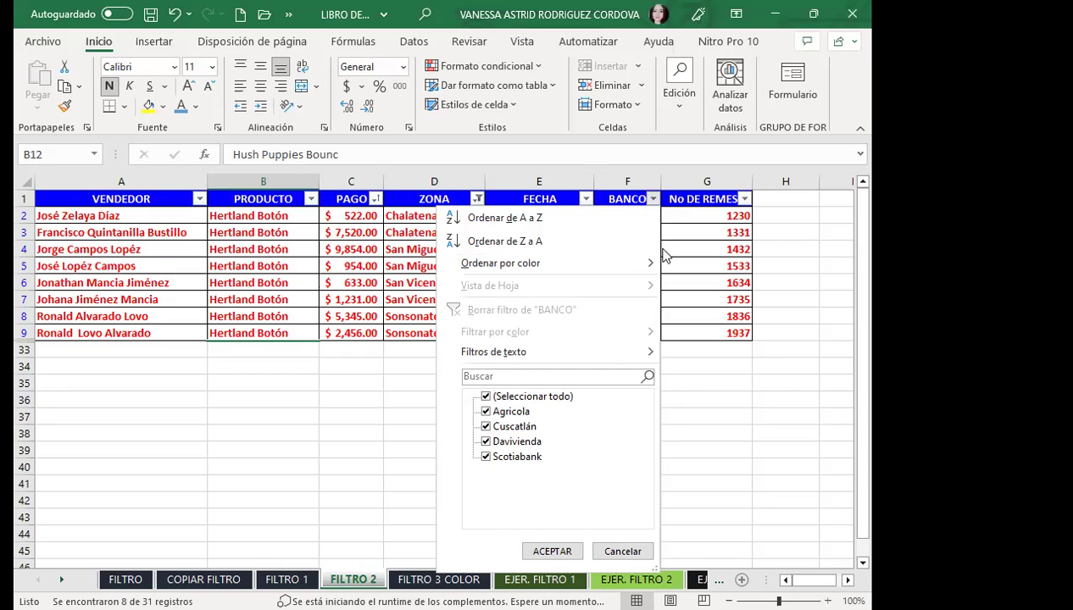
click(700, 411)
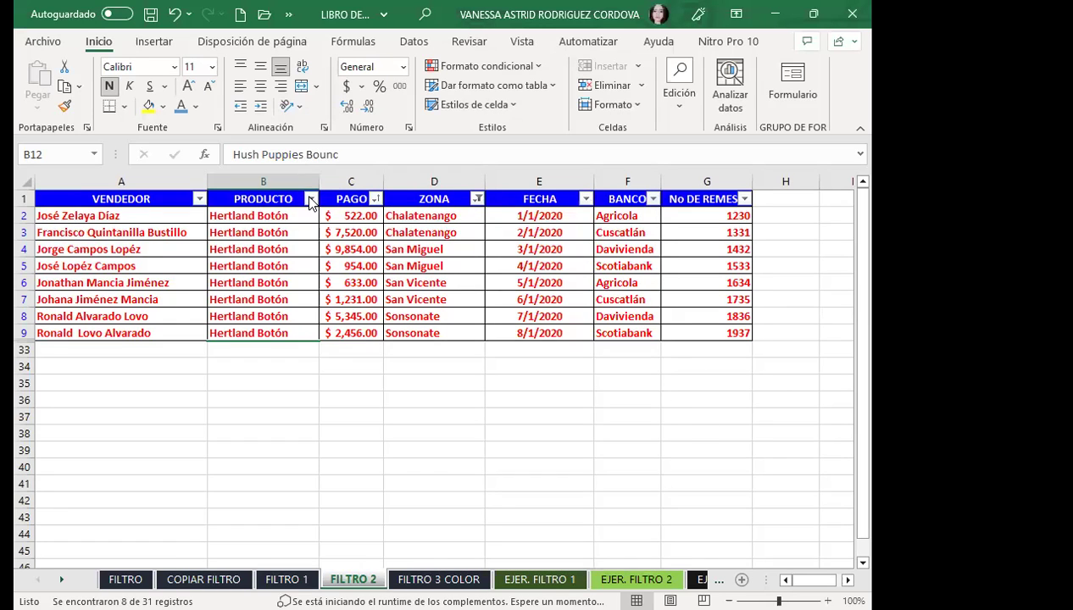
click(311, 199)
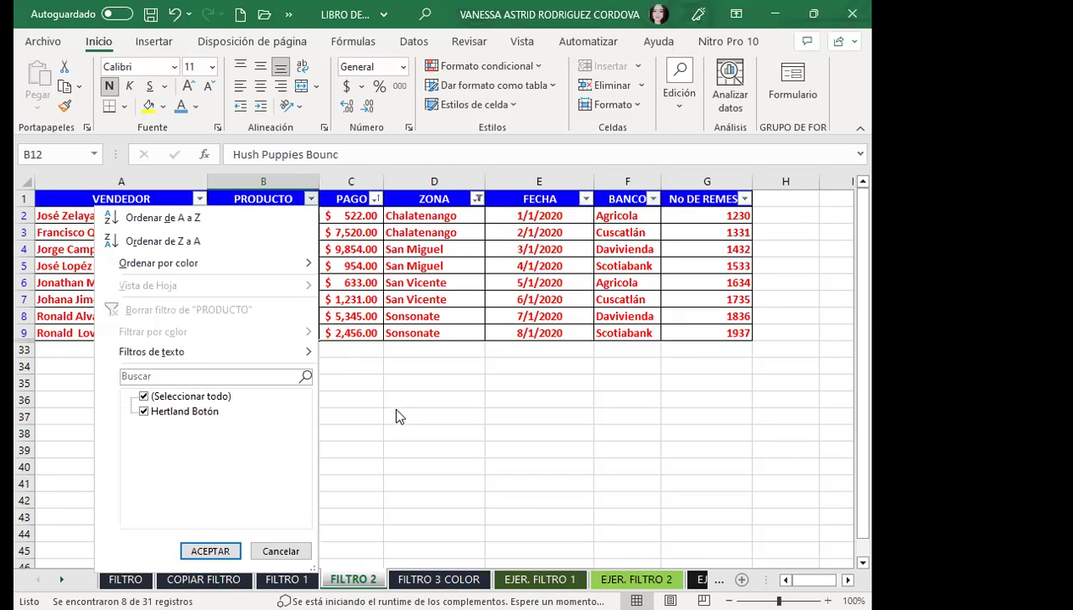
click(339, 222)
click(311, 198)
click(329, 413)
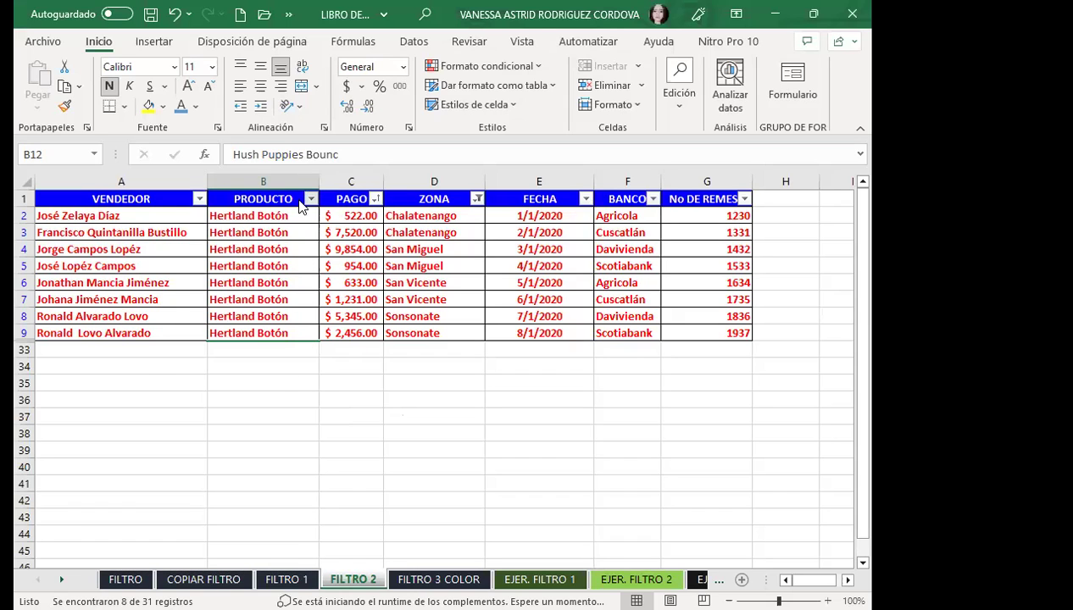
click(311, 199)
click(355, 390)
Filter ZONA by font colour to show only the orange-font rows.
click(475, 200)
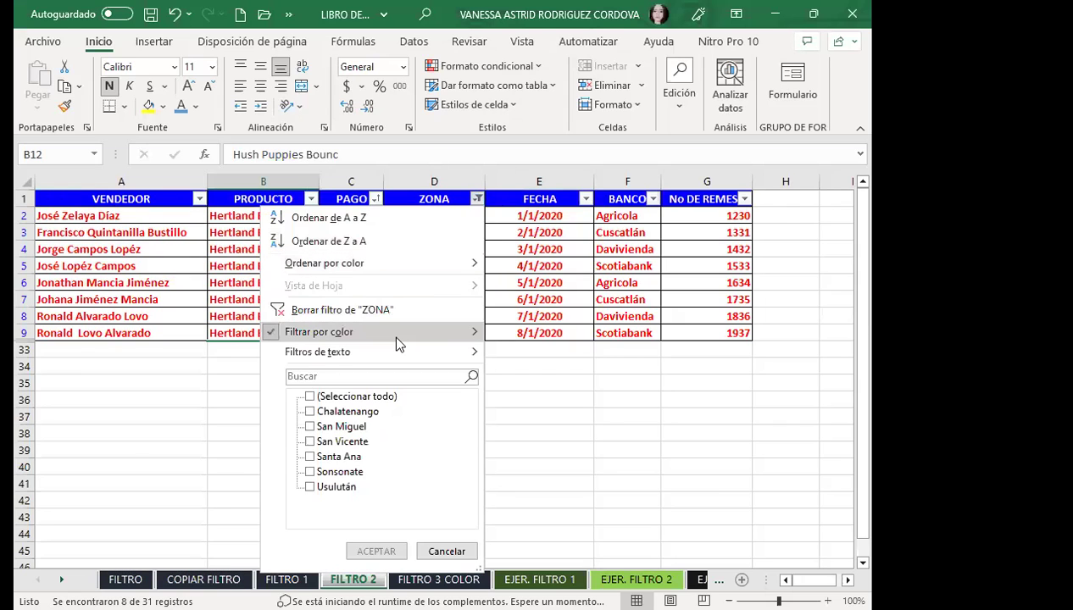
mouse_move(392, 334)
click(544, 373)
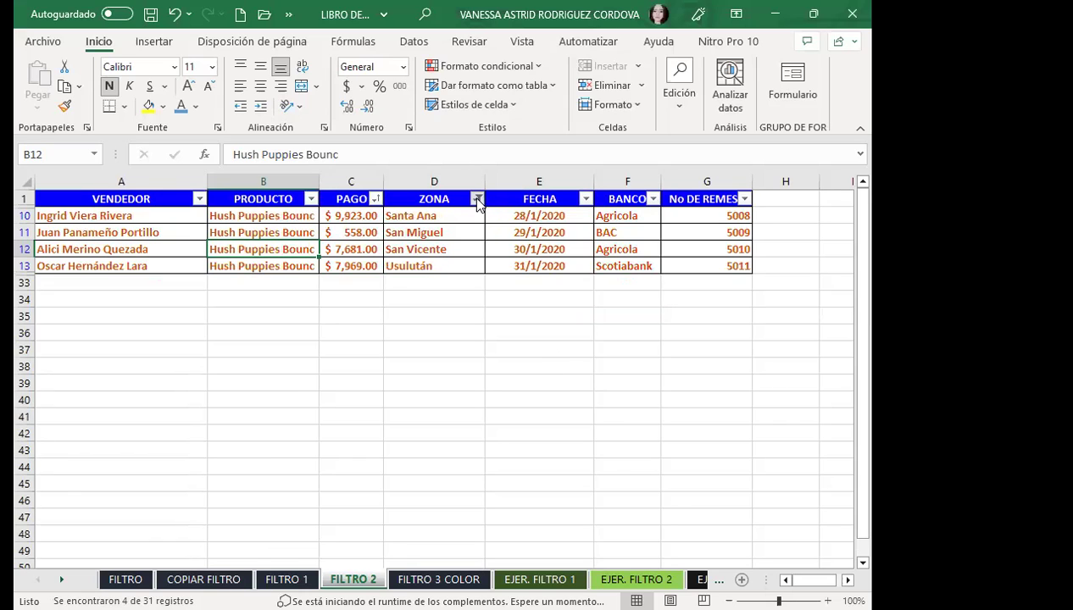
Switch the font-colour filter to light blue, leaving nine rows, then open FILTRO 3 COLOR.
mouse_move(443, 354)
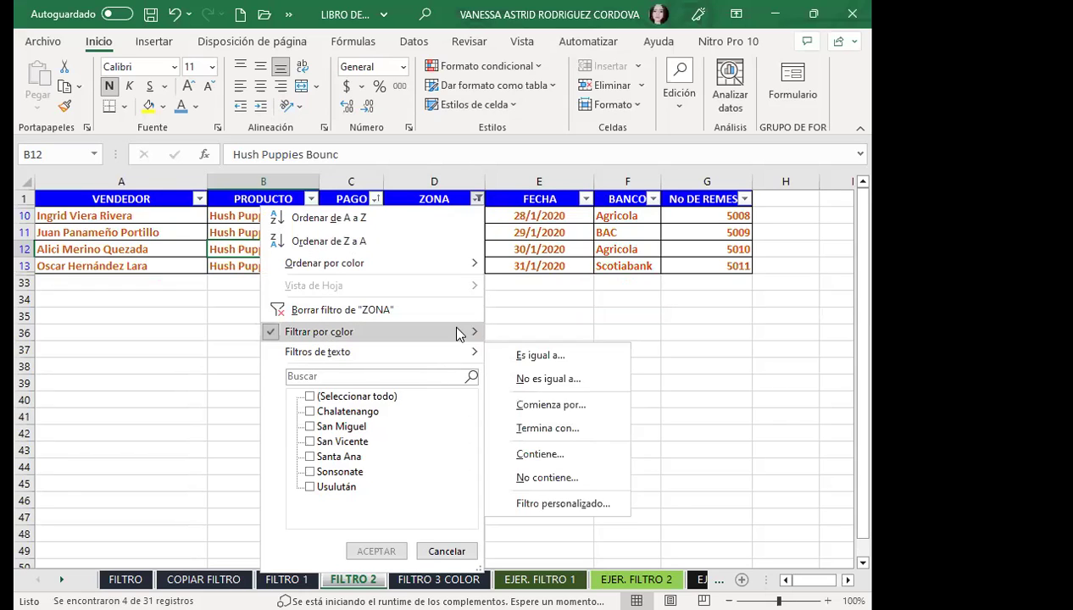
mouse_move(499, 331)
click(532, 384)
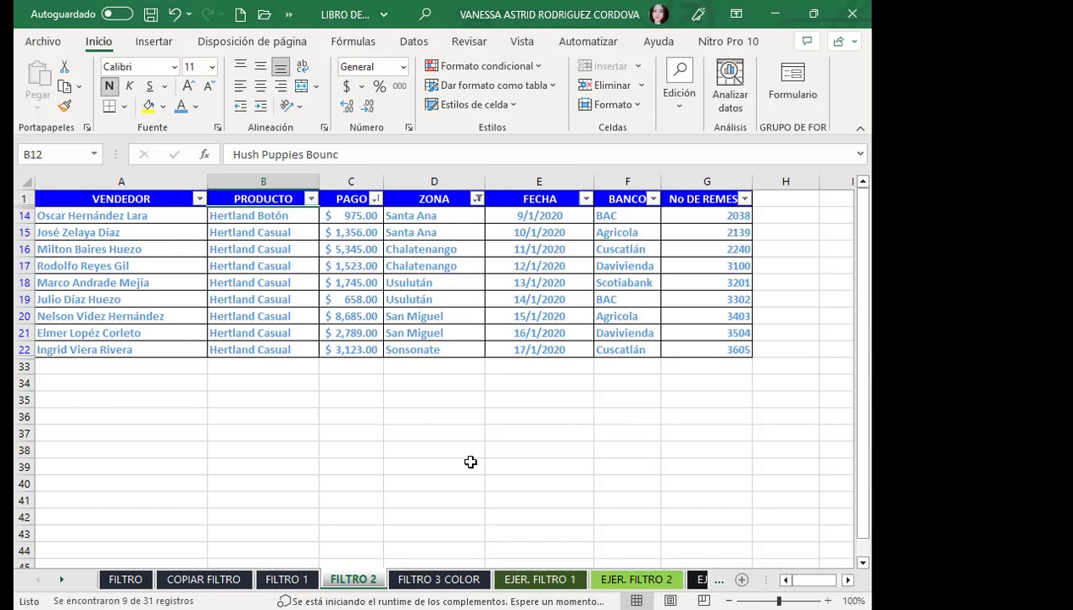
click(440, 579)
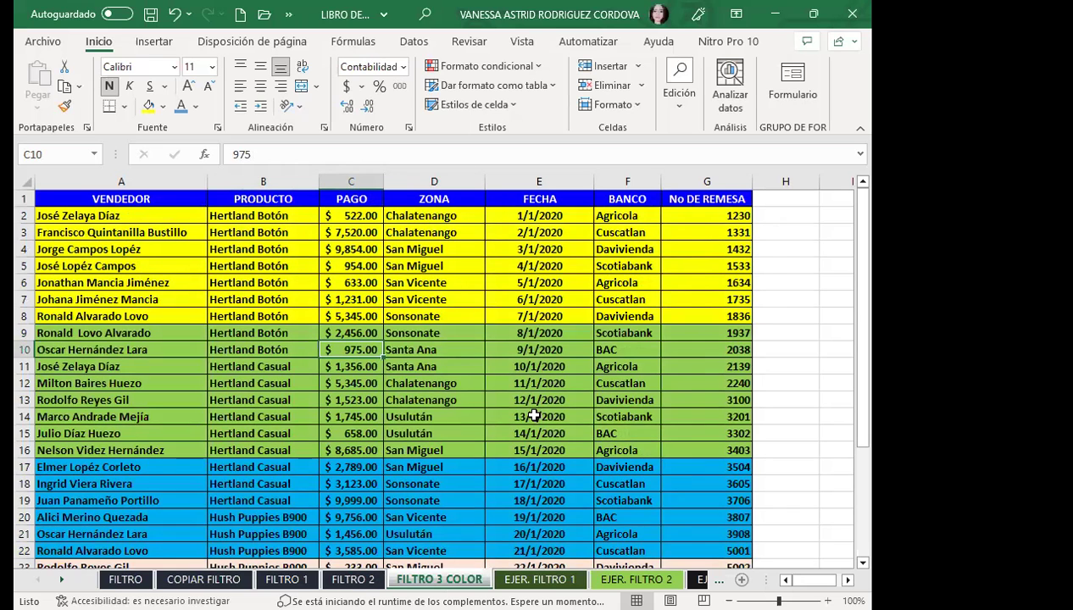
Fill the Hush Puppies B900 rows 20–22 with the Rosa claro light pink colour.
scroll(393, 440, down, 4)
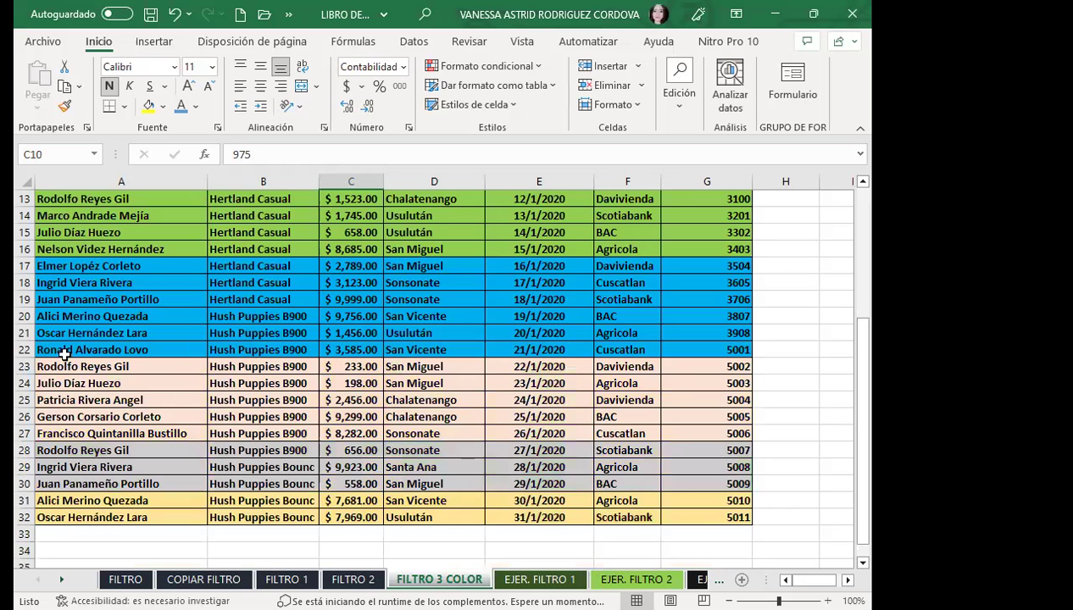
mouse_move(43, 316)
mouse_down()
mouse_move(655, 330)
mouse_move(704, 349)
mouse_up()
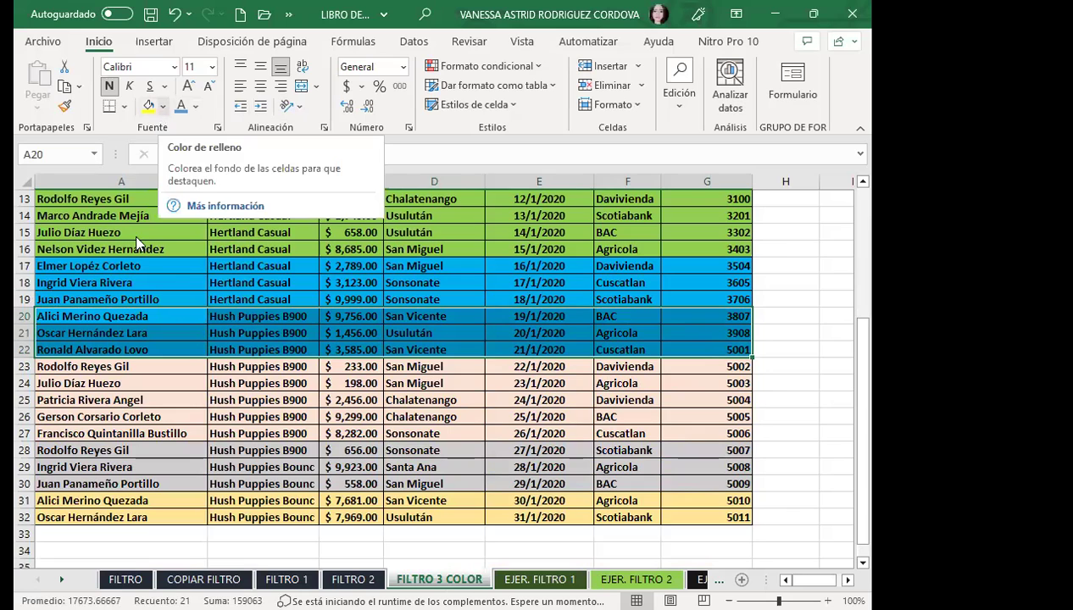
click(161, 109)
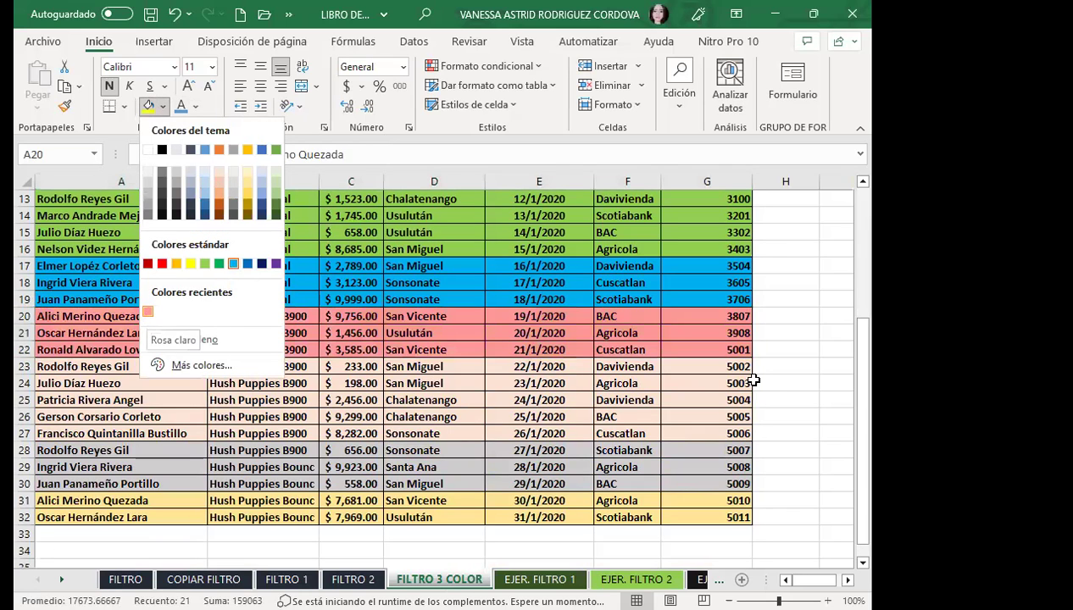
click(149, 317)
scroll(237, 388, up, 4)
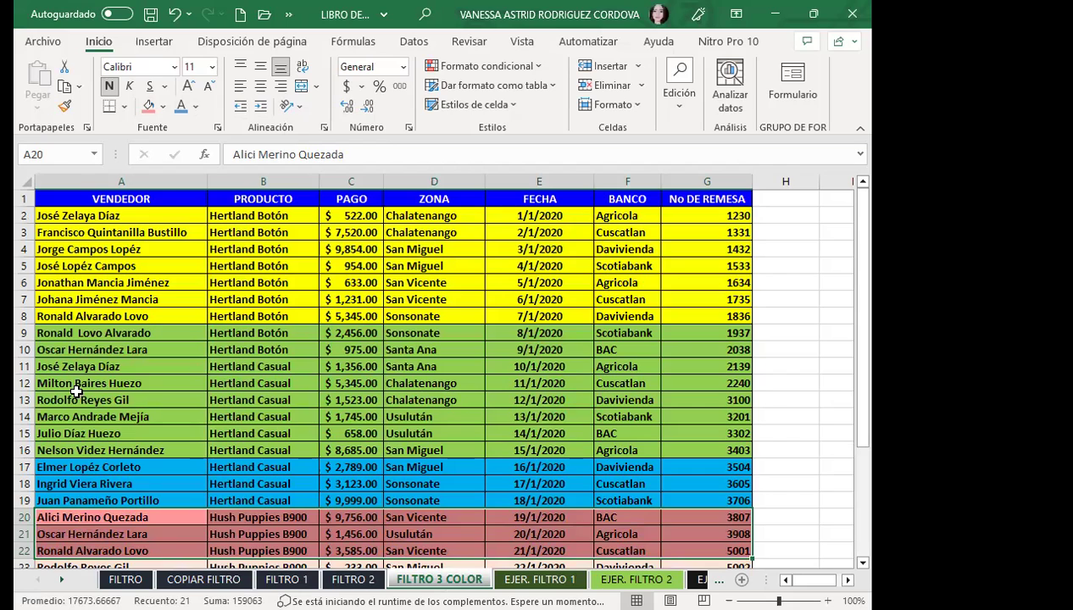
scroll(76, 390, down, 3)
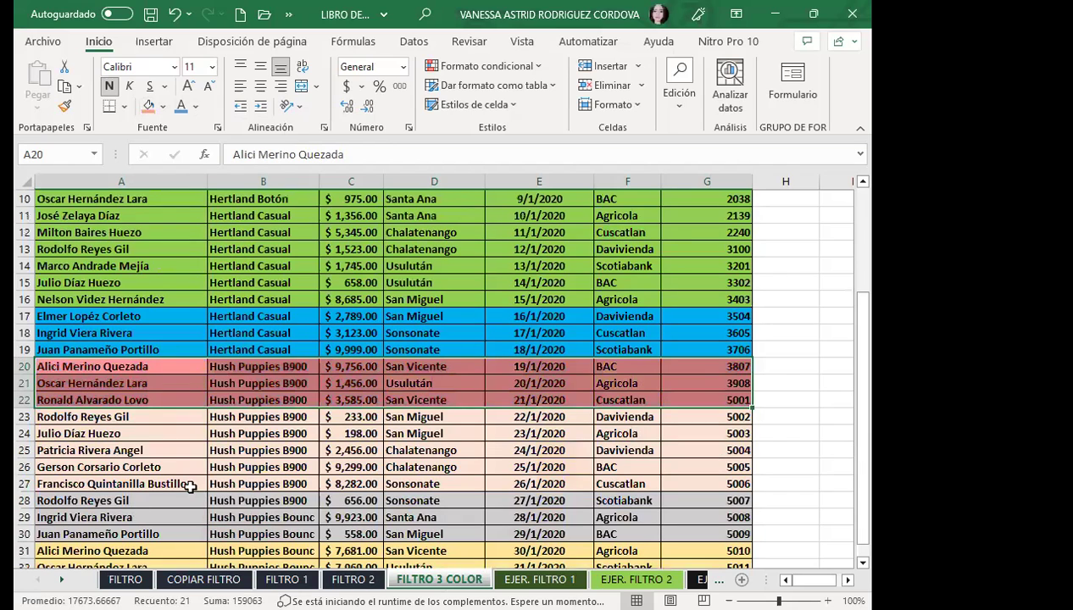
scroll(188, 483, up, 3)
Select across the headers VENDEDOR to No DE REMESA and turn on Filtro from Ordenar y filtrar.
click(432, 200)
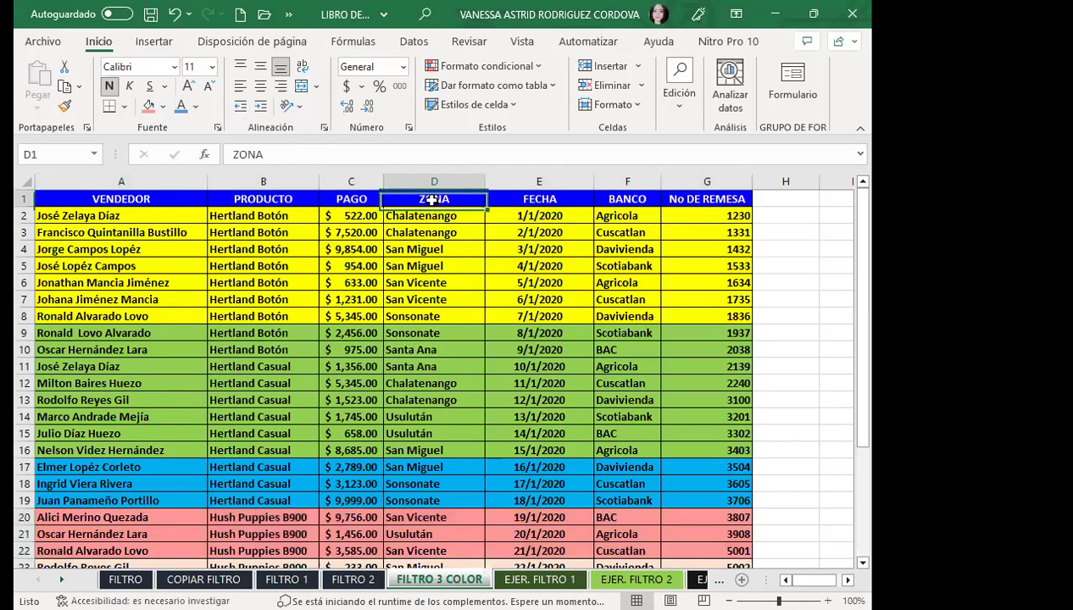
click(237, 198)
click(149, 198)
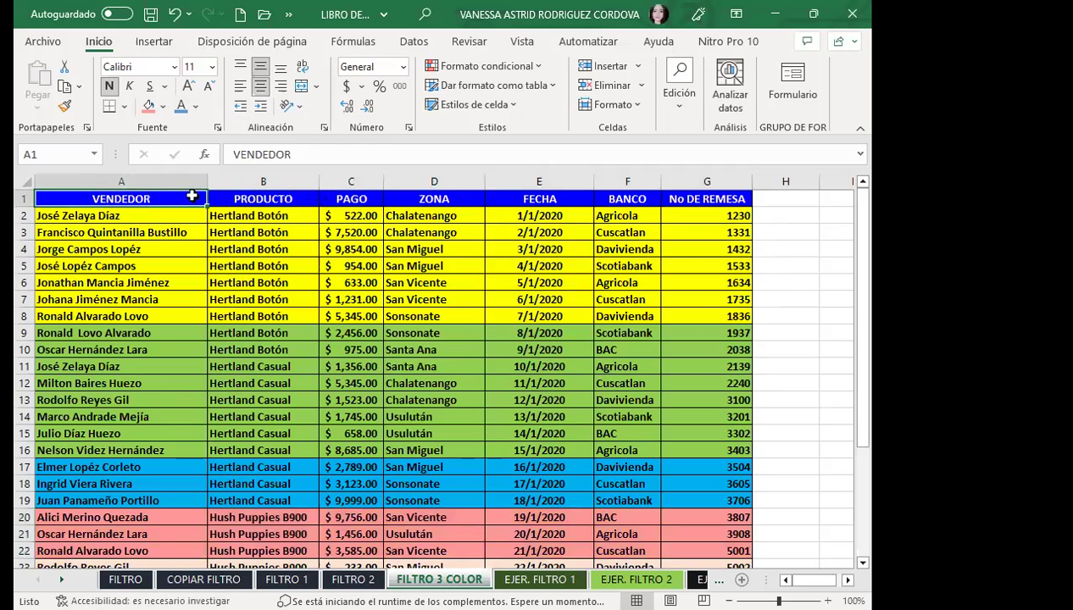
click(428, 199)
click(534, 198)
click(636, 198)
click(736, 199)
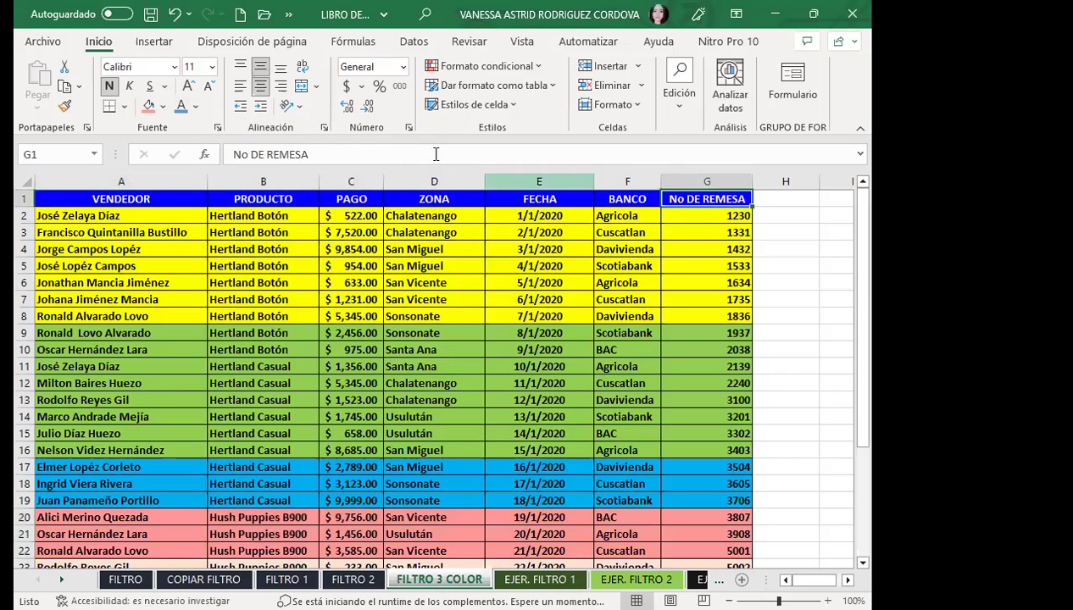
click(674, 107)
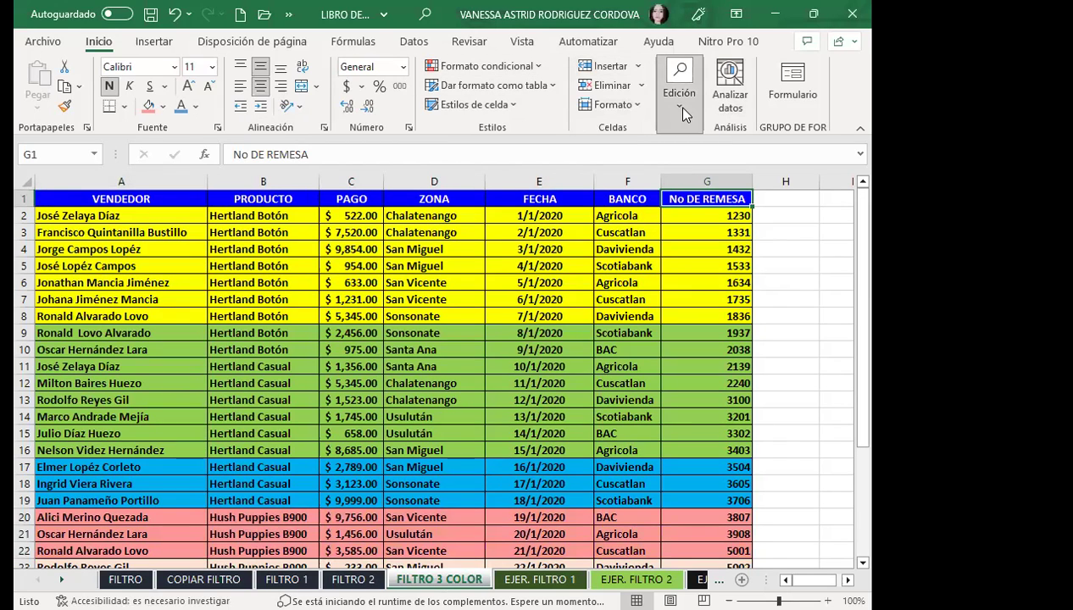
click(704, 174)
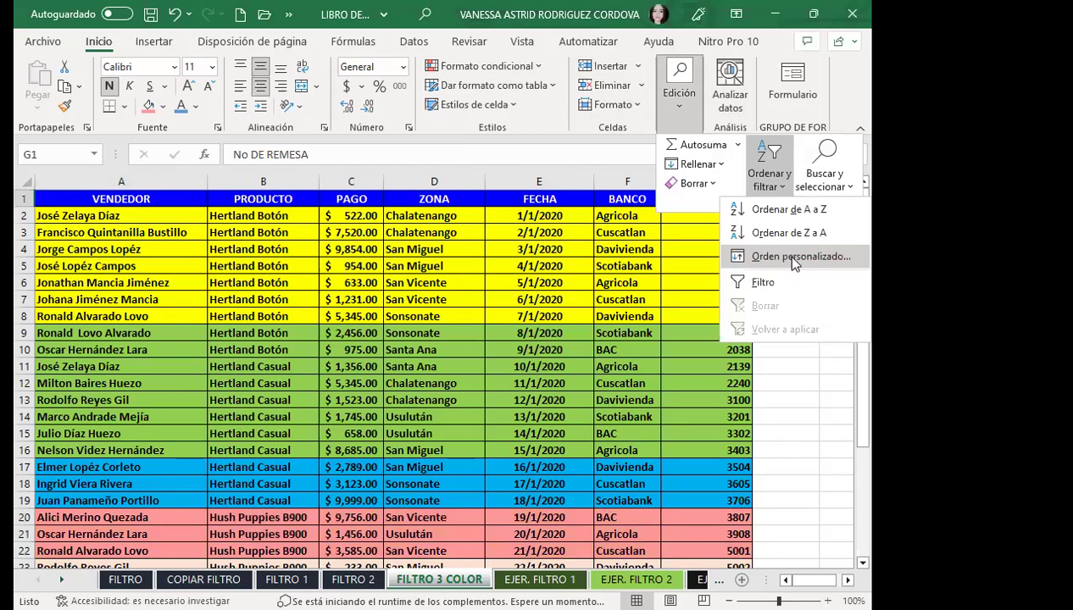
click(720, 219)
click(745, 198)
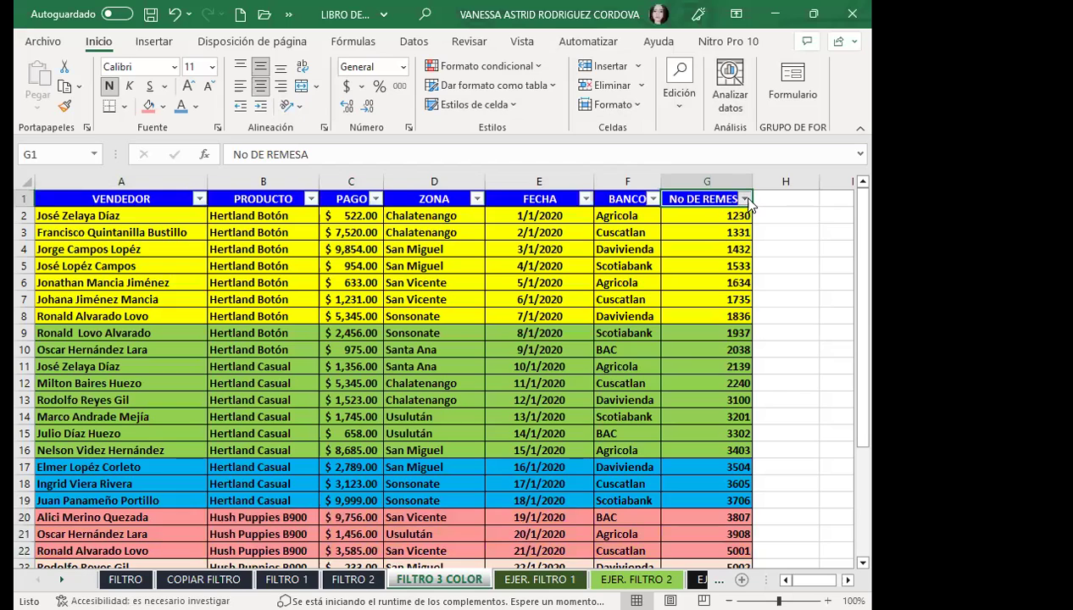
Filter No DE REMESA by cell colour to show only the pink rows 20–22.
mouse_move(618, 335)
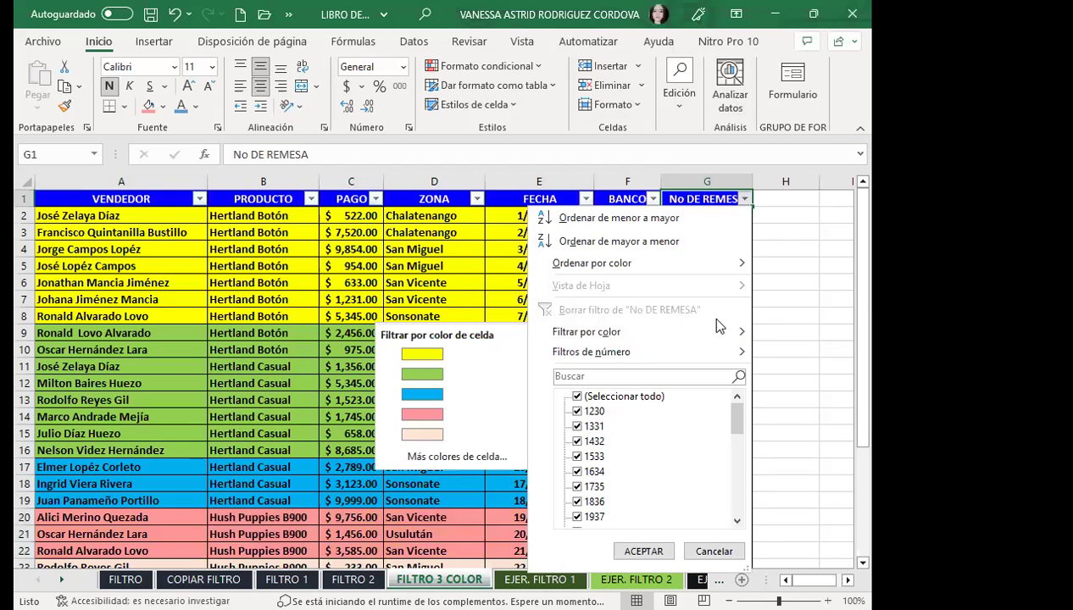
click(422, 413)
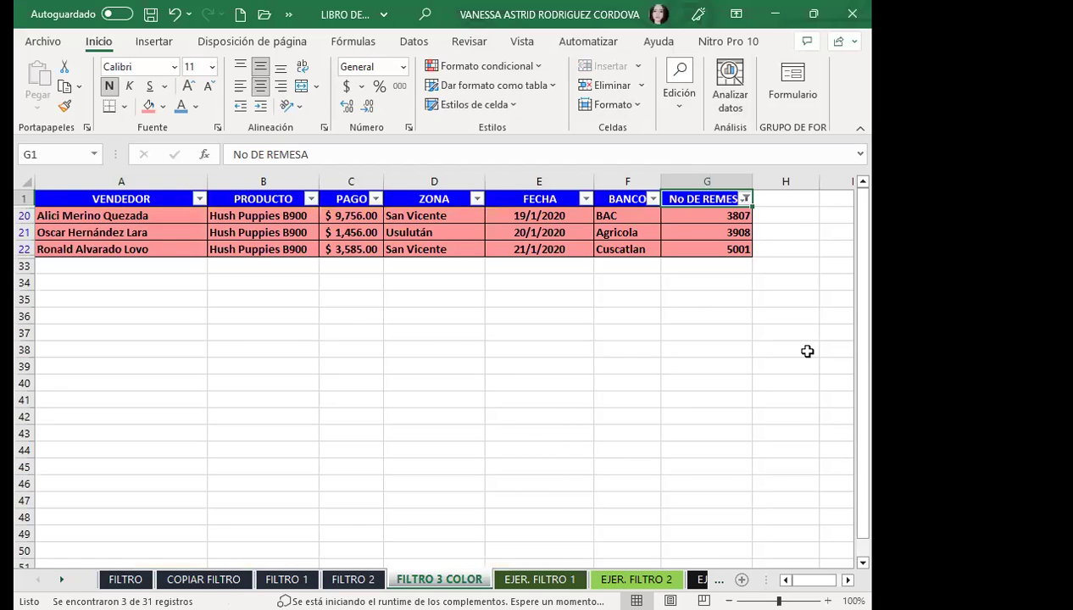
click(271, 201)
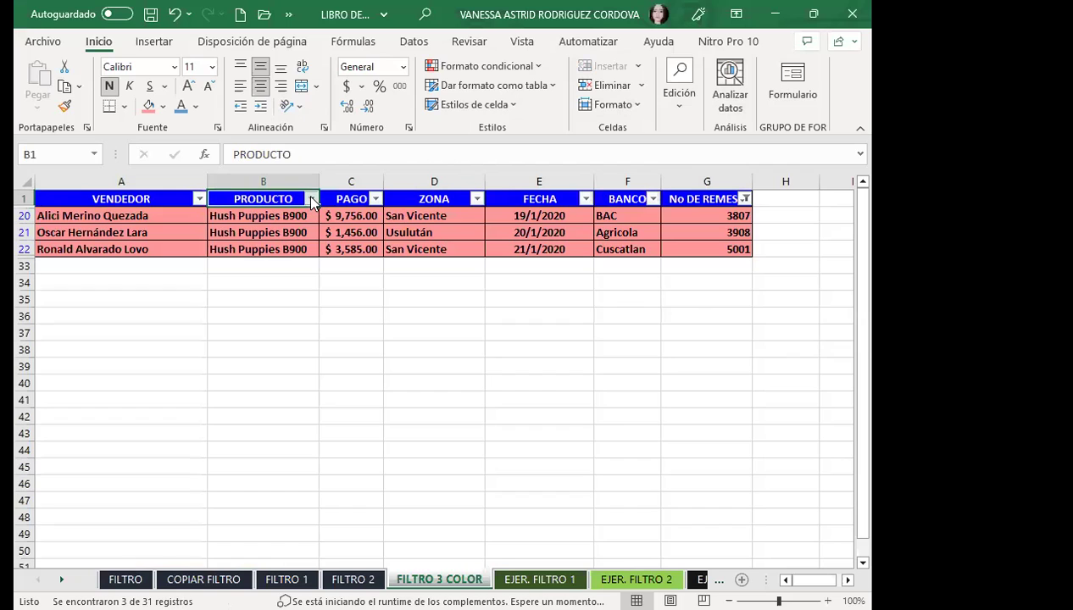
click(311, 200)
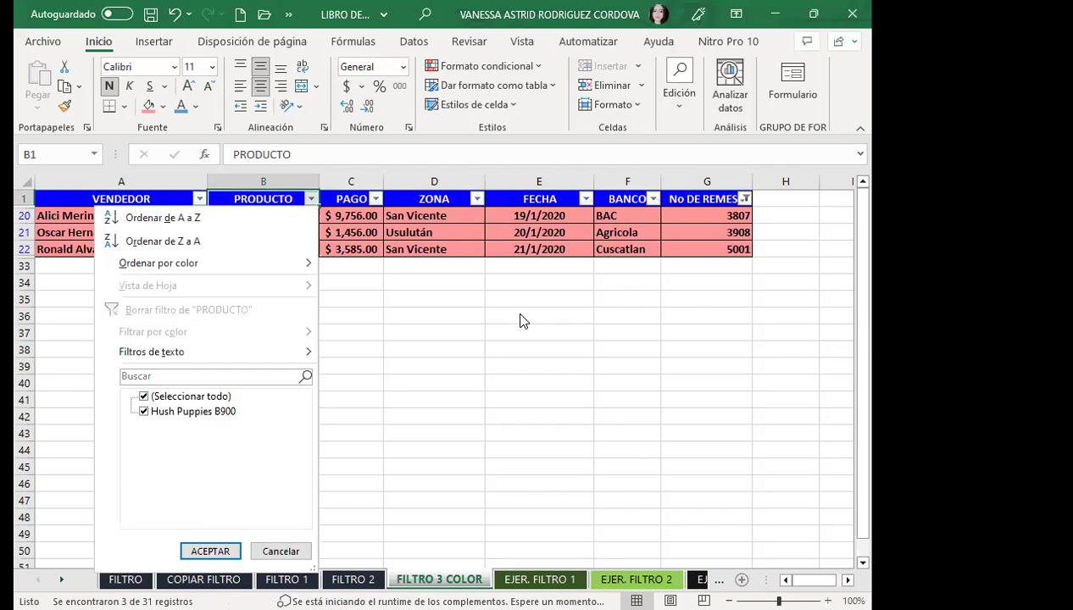
click(534, 222)
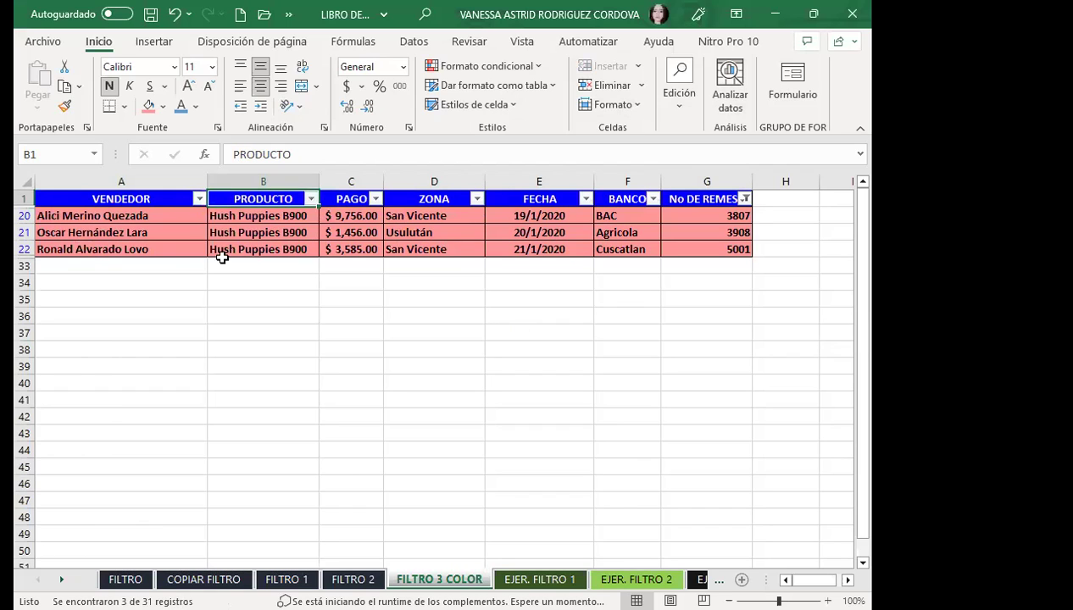
Switch the No DE REMESA colour filter to the blue rows 17–19, then clear it.
click(745, 199)
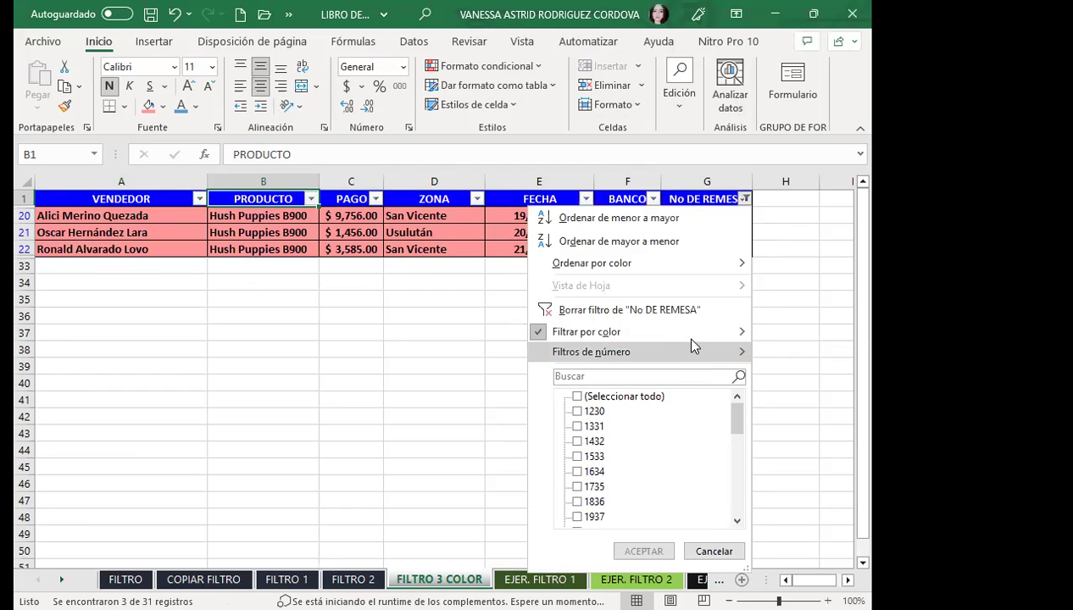
mouse_move(683, 332)
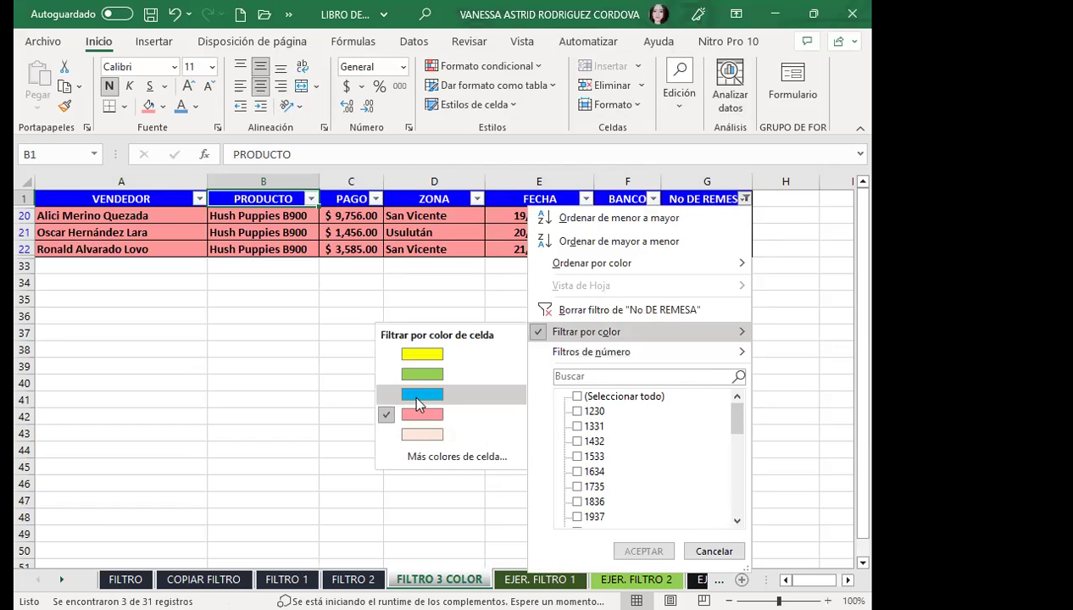
key(Return)
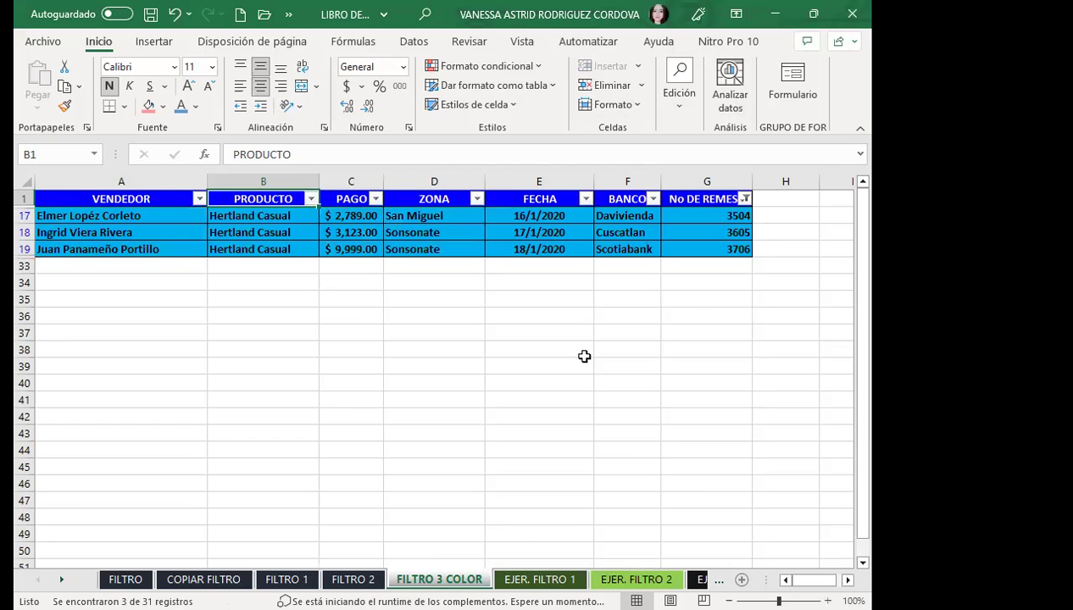
click(745, 199)
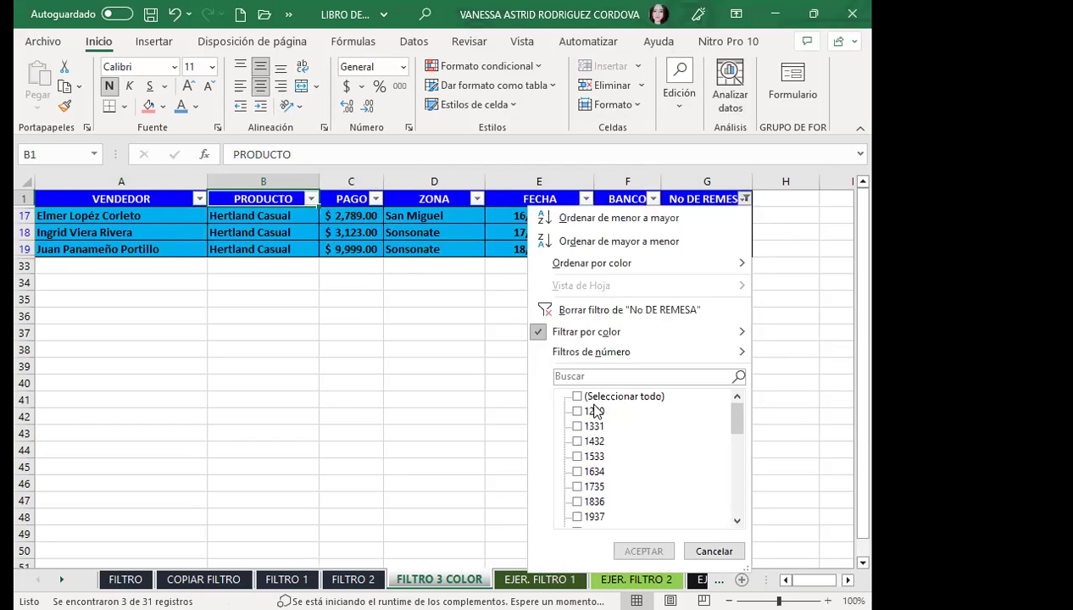
click(575, 311)
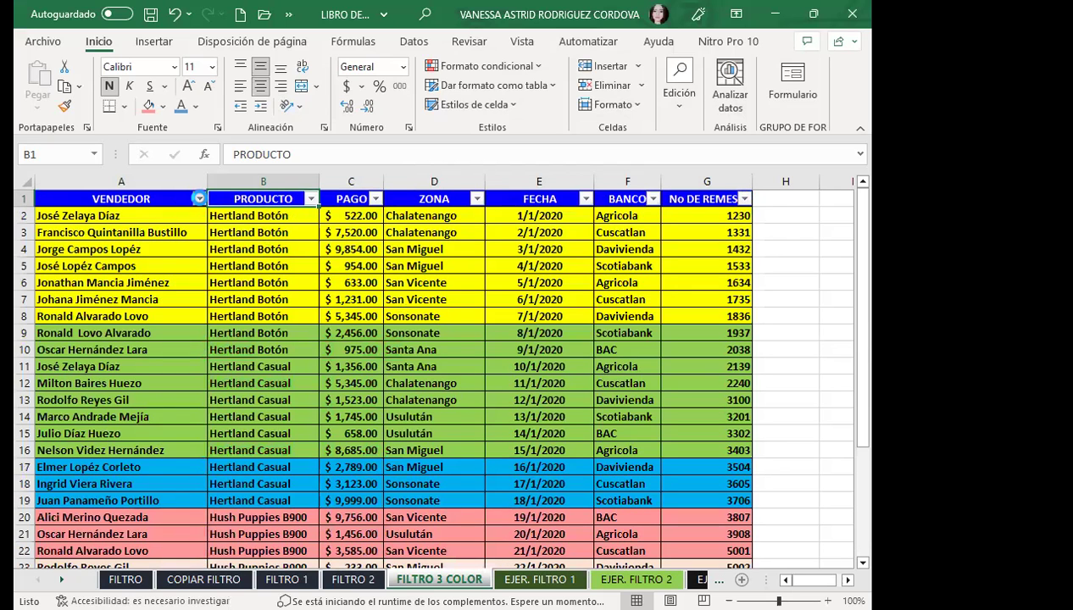
Filter VENDEDOR by the pale pink cell colour, leaving rows 23–27.
click(199, 198)
mouse_move(183, 333)
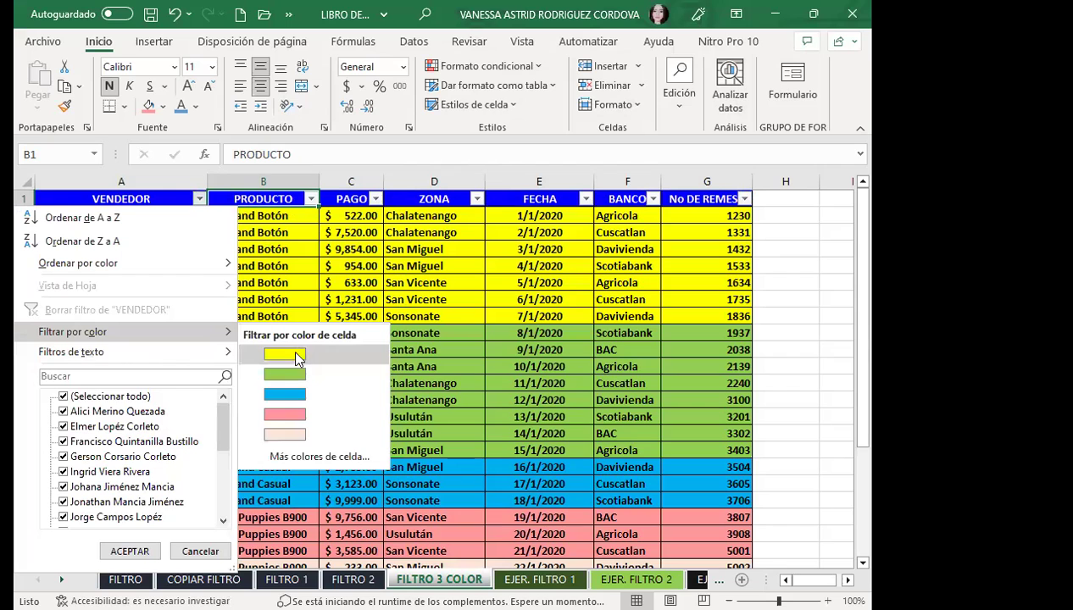
click(305, 431)
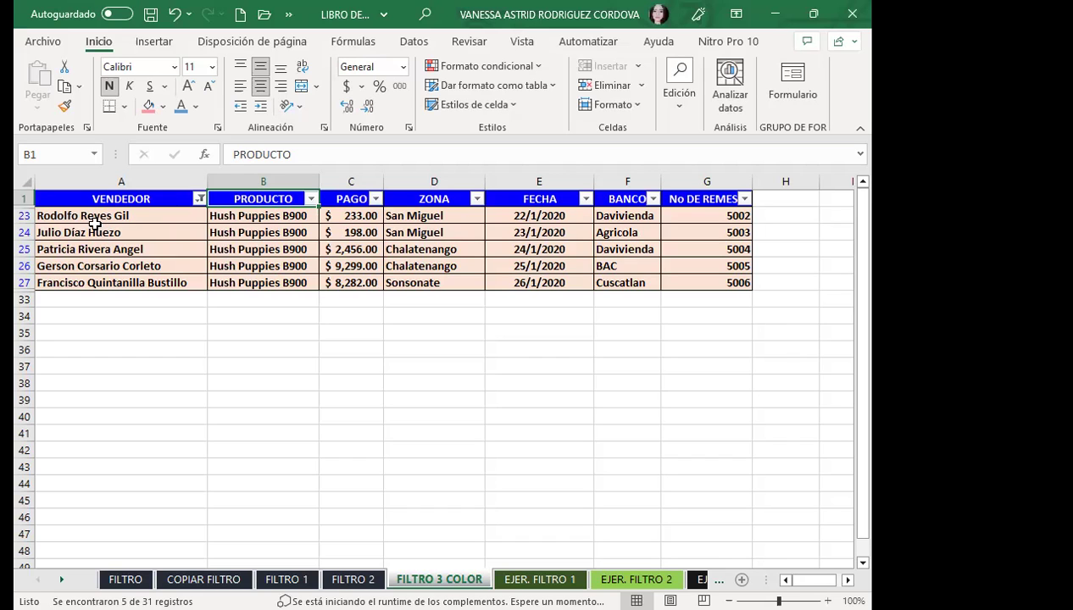
Remove the salmon fill from rows 23–27 with Sin relleno.
drag(89, 217, 717, 283)
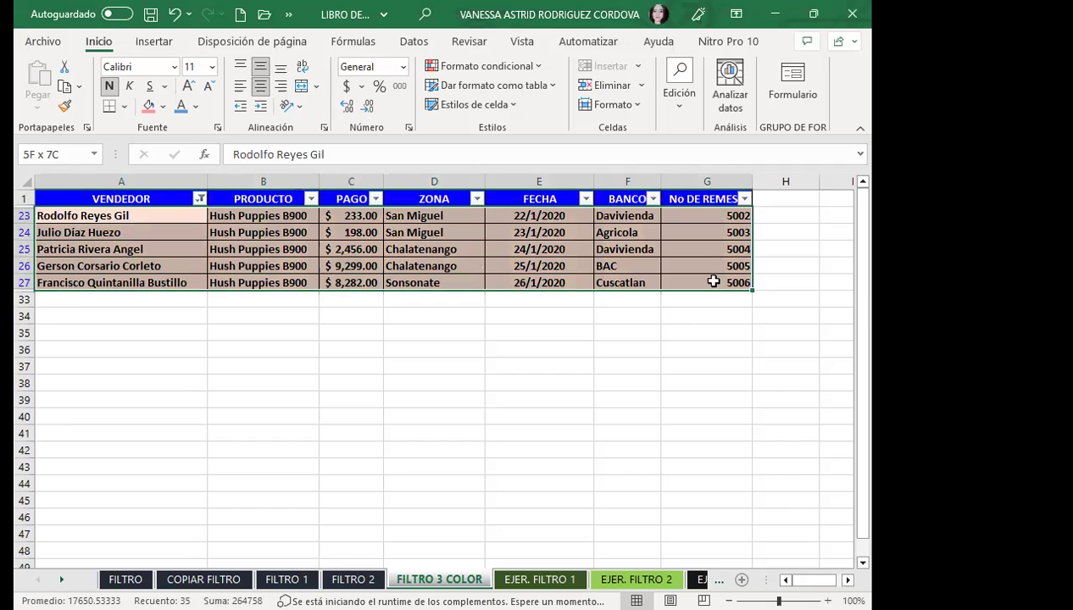
click(164, 110)
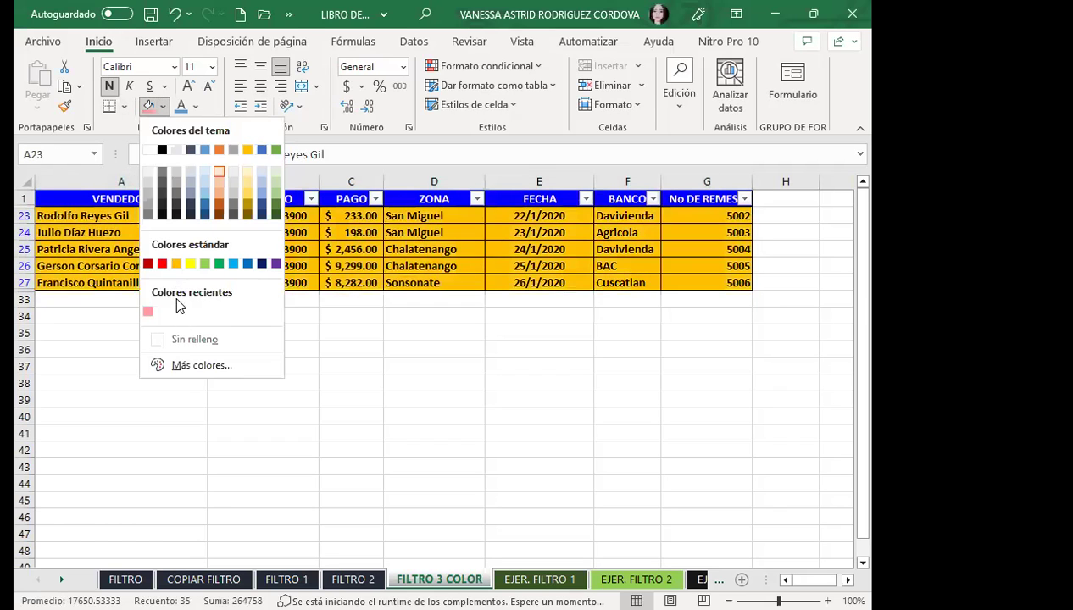
click(184, 337)
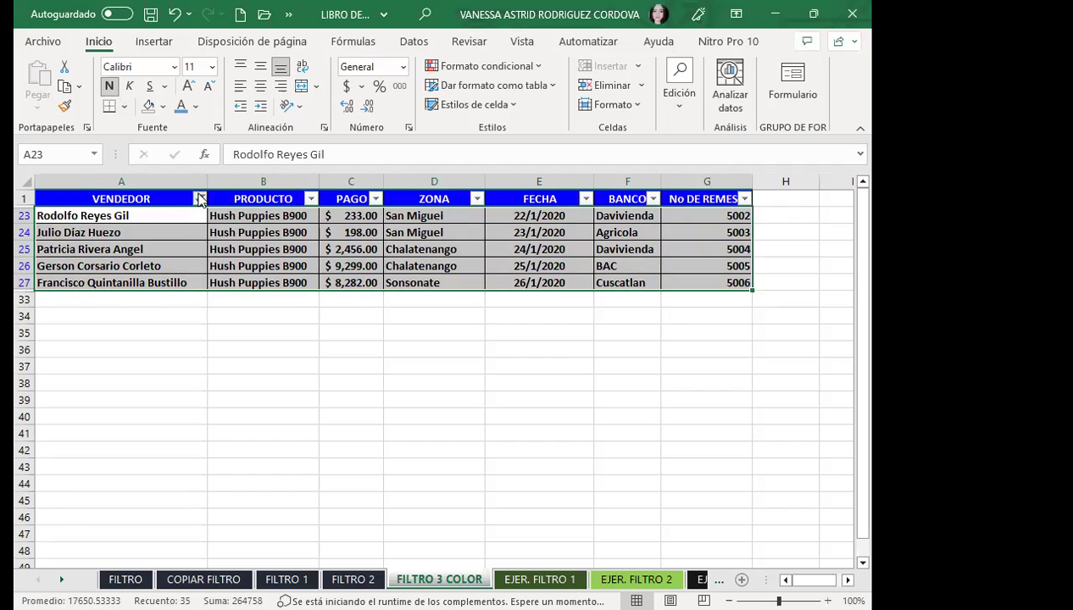
Filter VENDEDOR by green, strip the green fill from rows 9–16, then clear the filter.
click(200, 198)
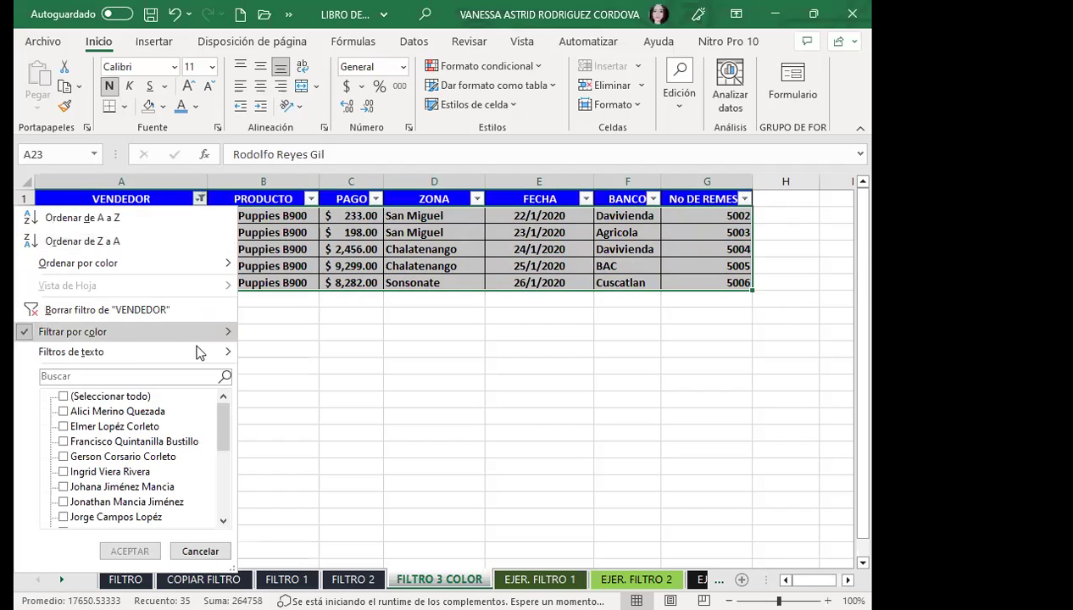
mouse_move(191, 346)
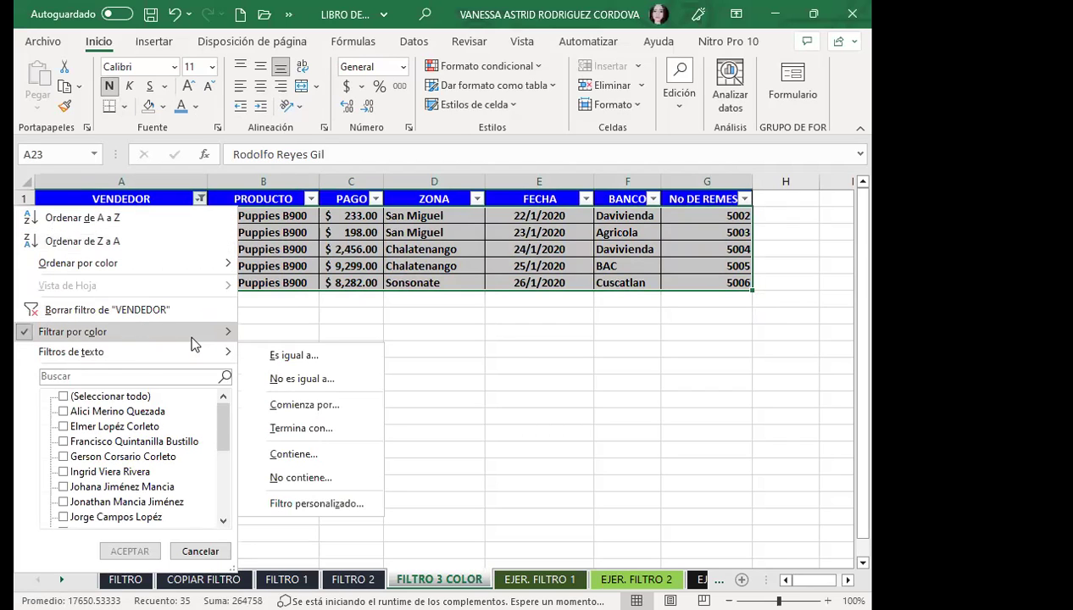
click(285, 374)
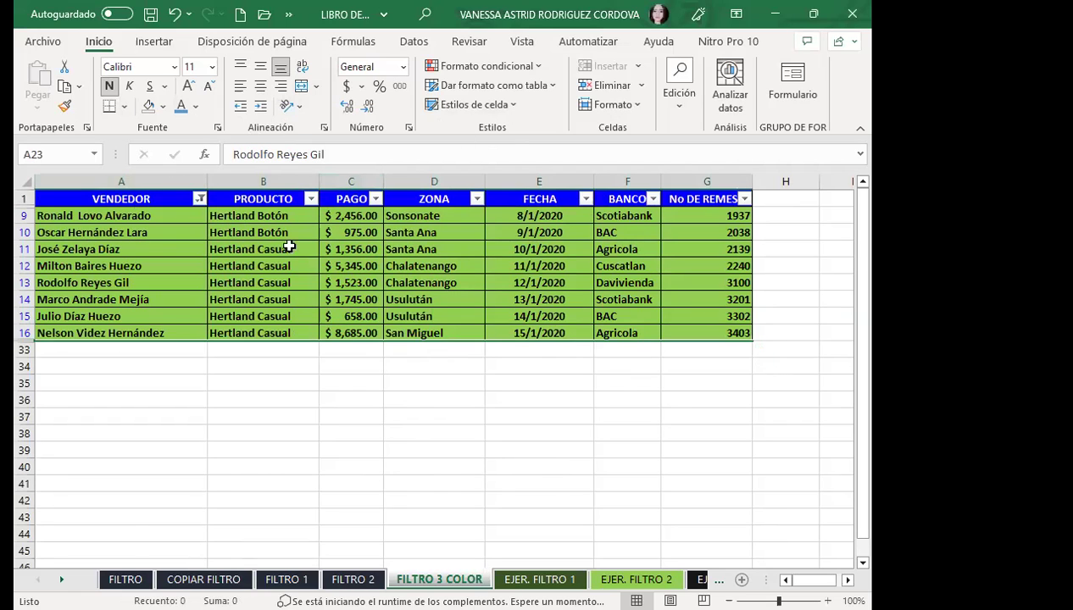
mouse_move(92, 217)
mouse_down()
mouse_move(687, 292)
mouse_move(714, 333)
mouse_up()
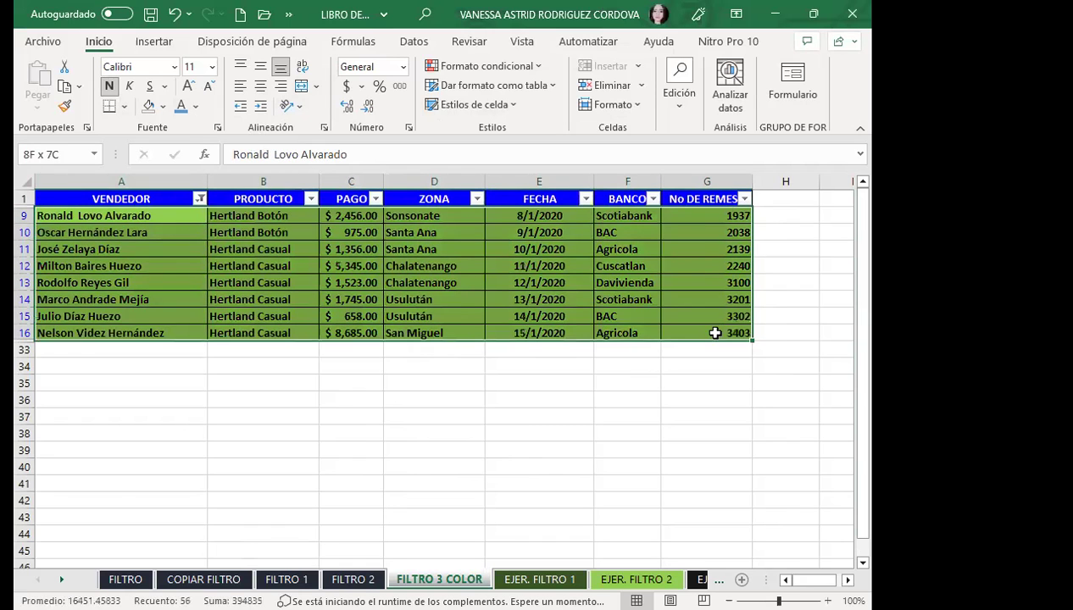
click(153, 110)
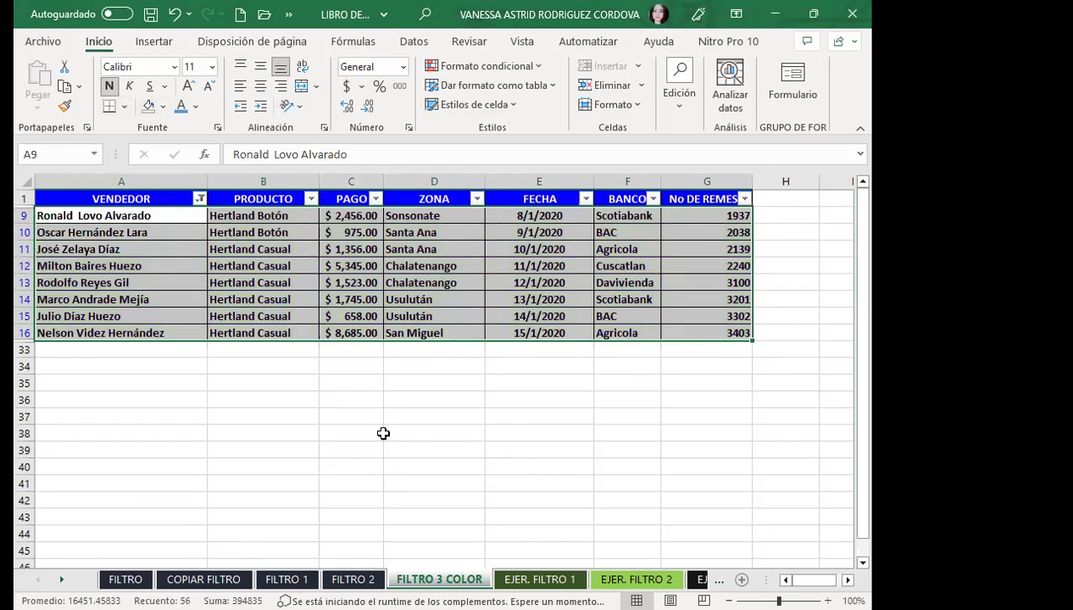
click(384, 430)
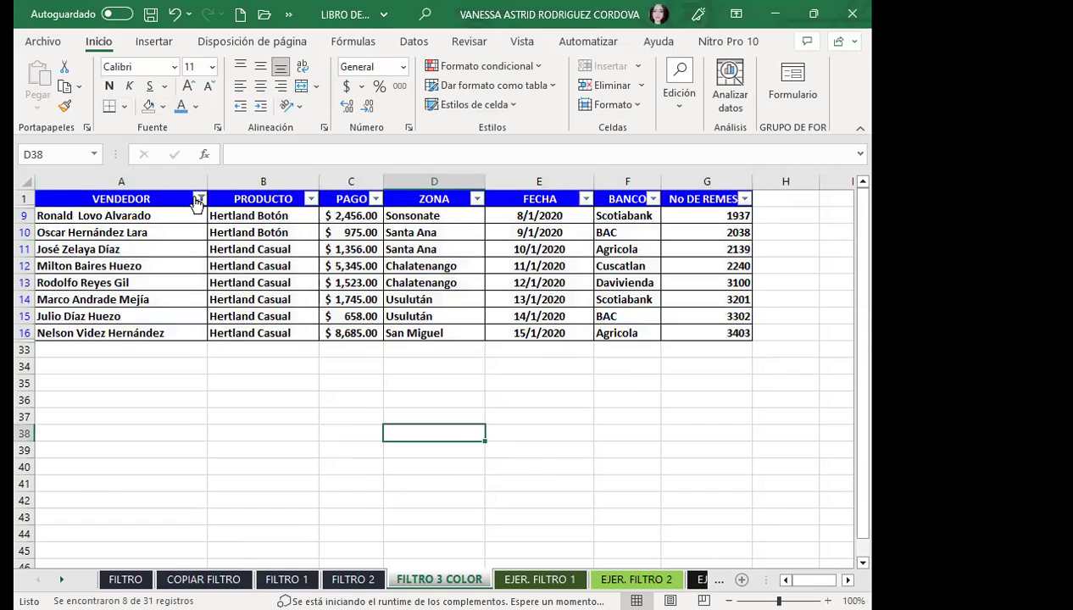
click(200, 198)
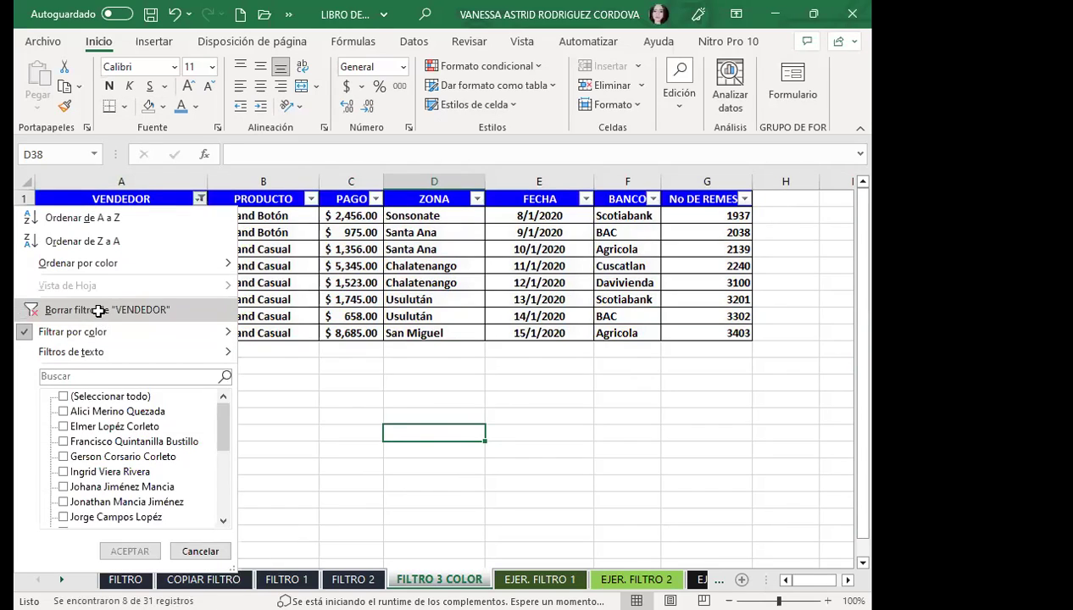
click(100, 311)
scroll(609, 448, down, 5)
click(525, 385)
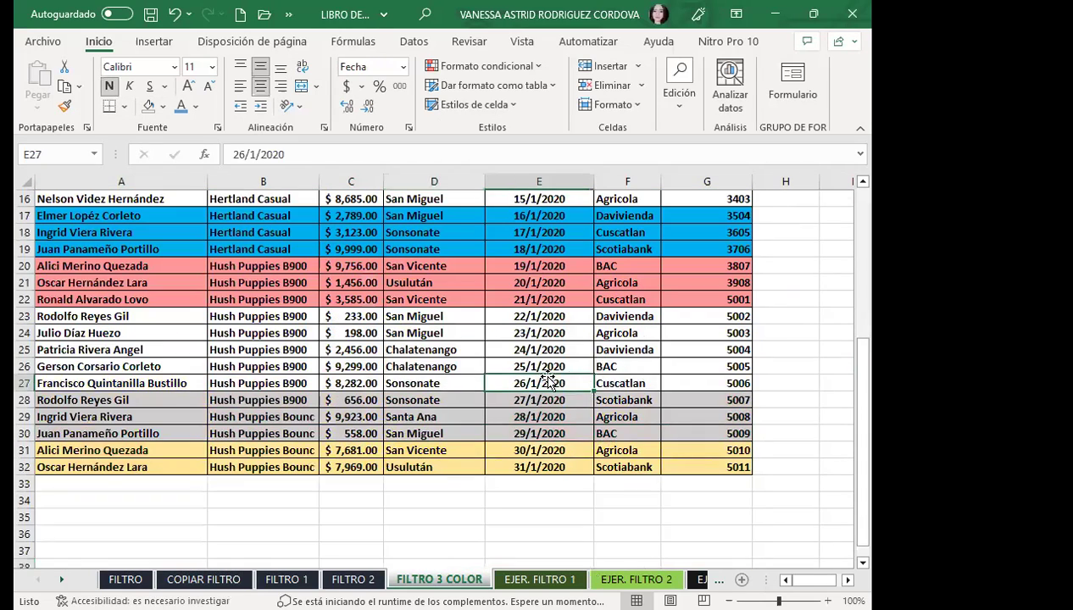
scroll(542, 377, up, 3)
scroll(416, 377, up, 2)
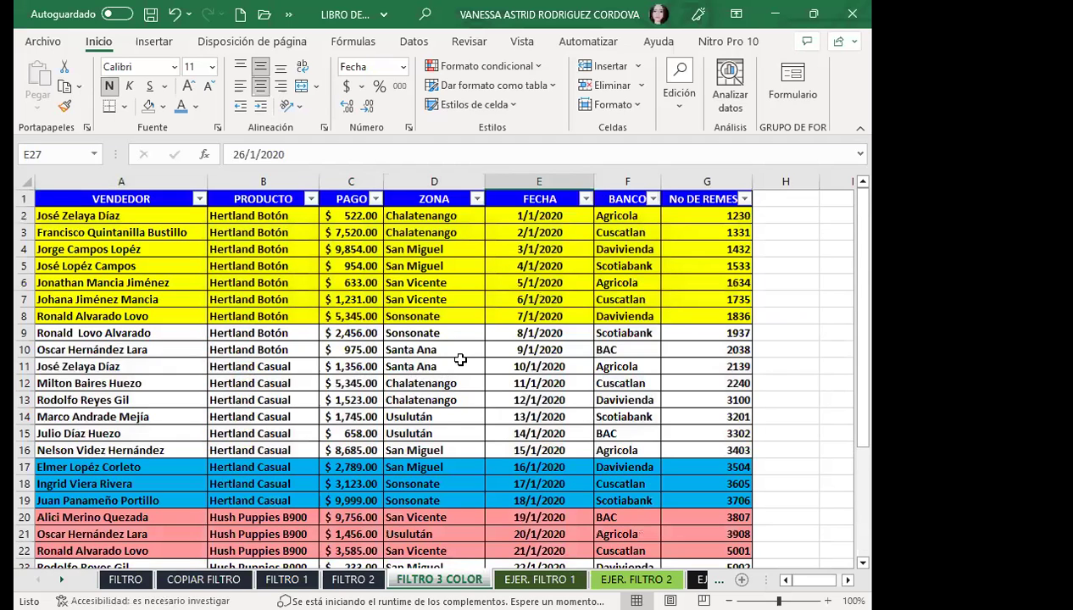
click(372, 378)
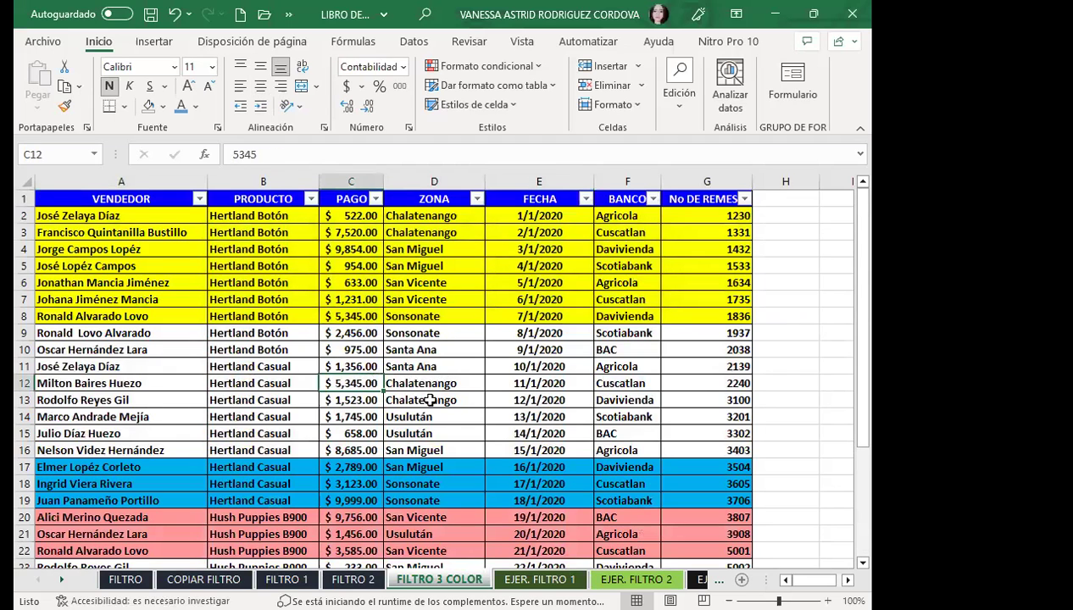
scroll(425, 396, down, 4)
click(505, 414)
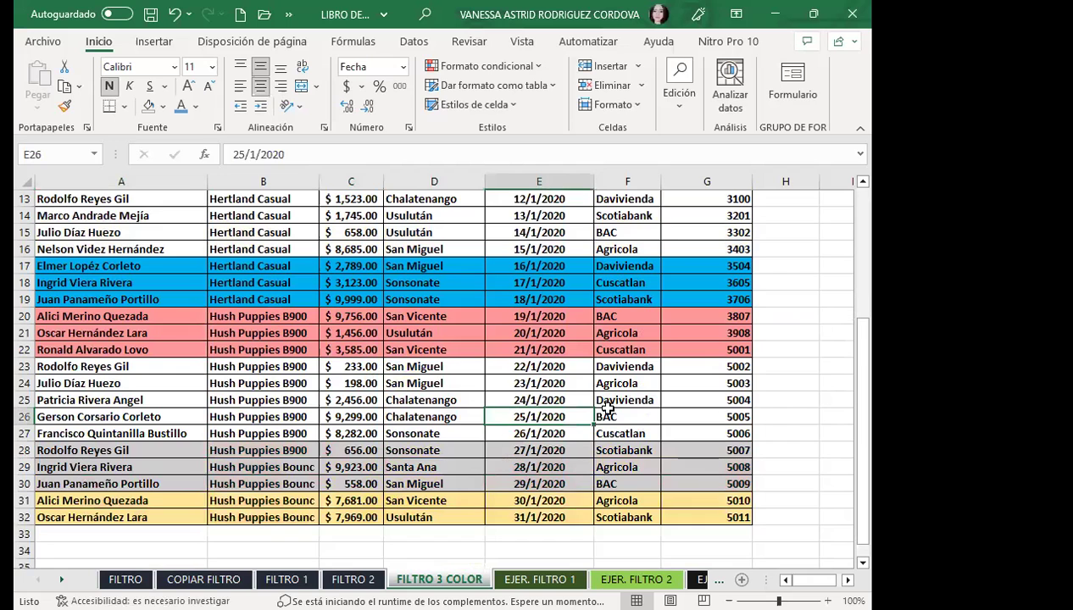
scroll(492, 404, up, 2)
scroll(493, 403, up, 2)
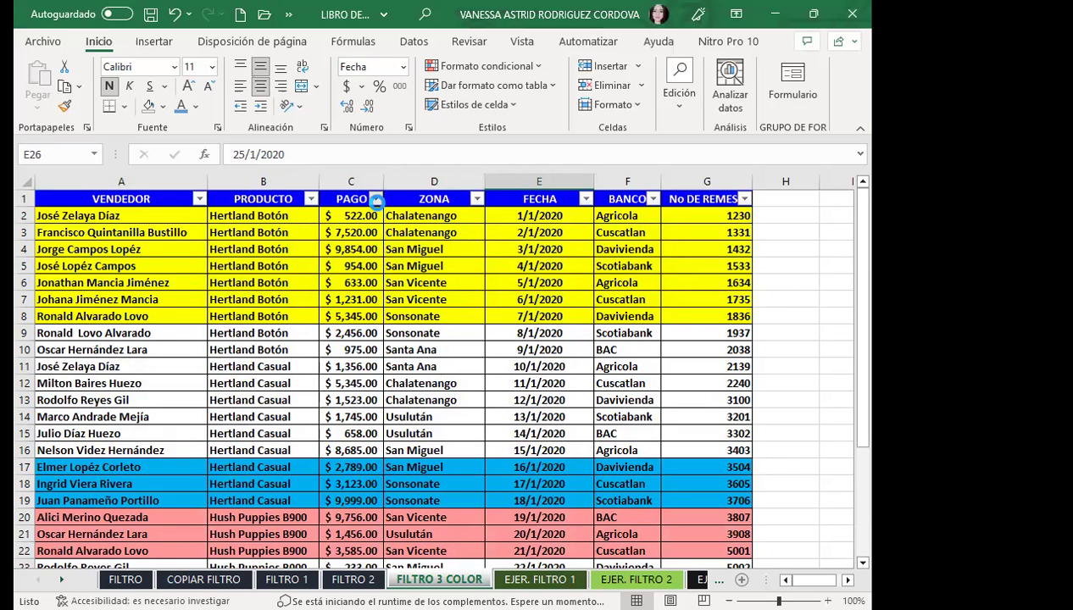
Filter PAGO by the blue colour and remove the blue fill from rows 17–19.
click(373, 199)
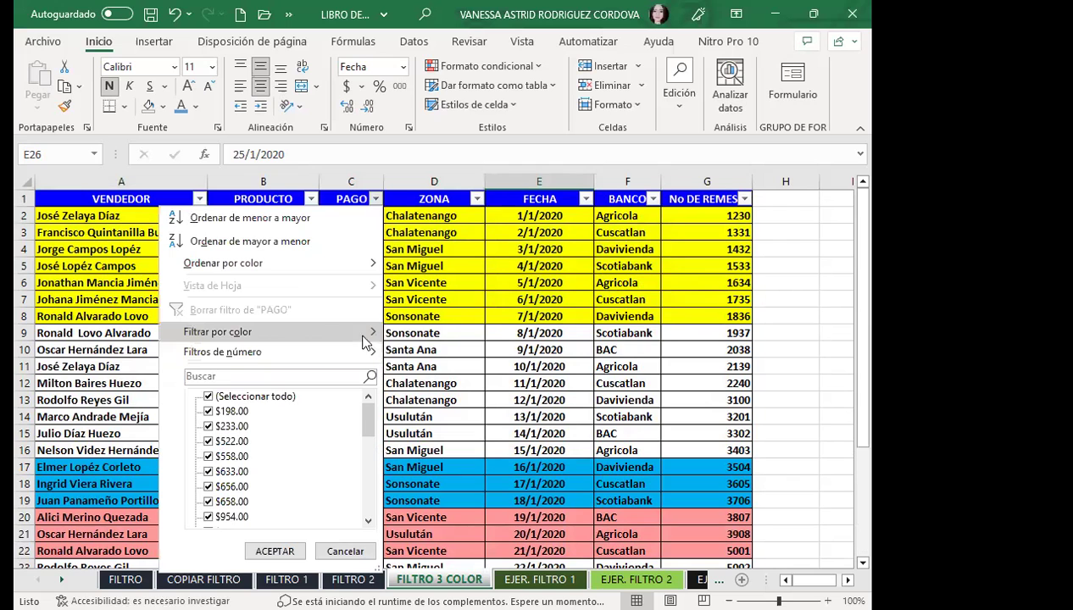
mouse_move(367, 337)
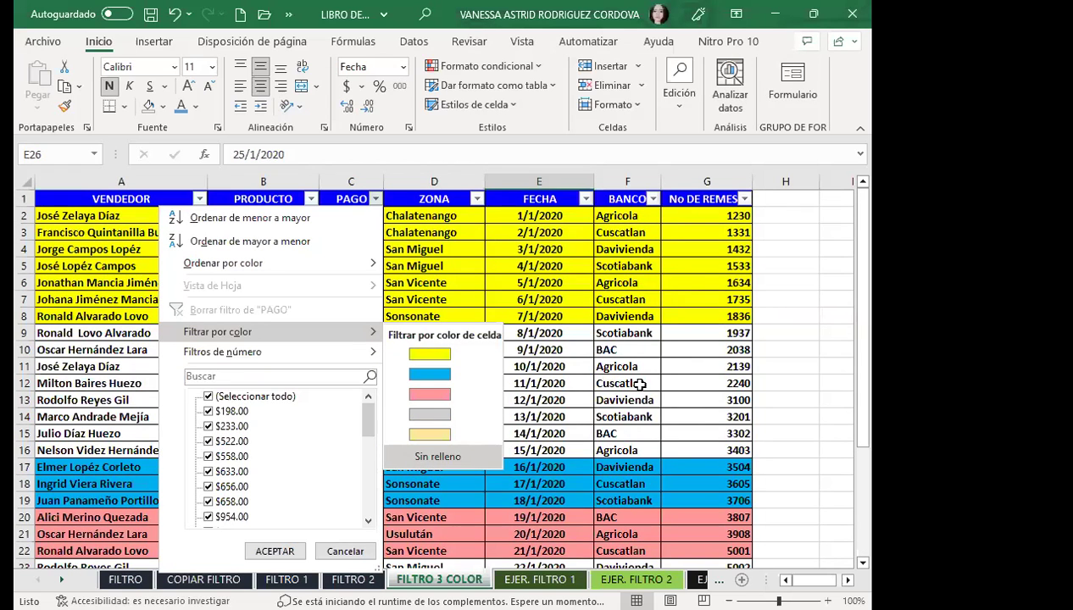
key(Return)
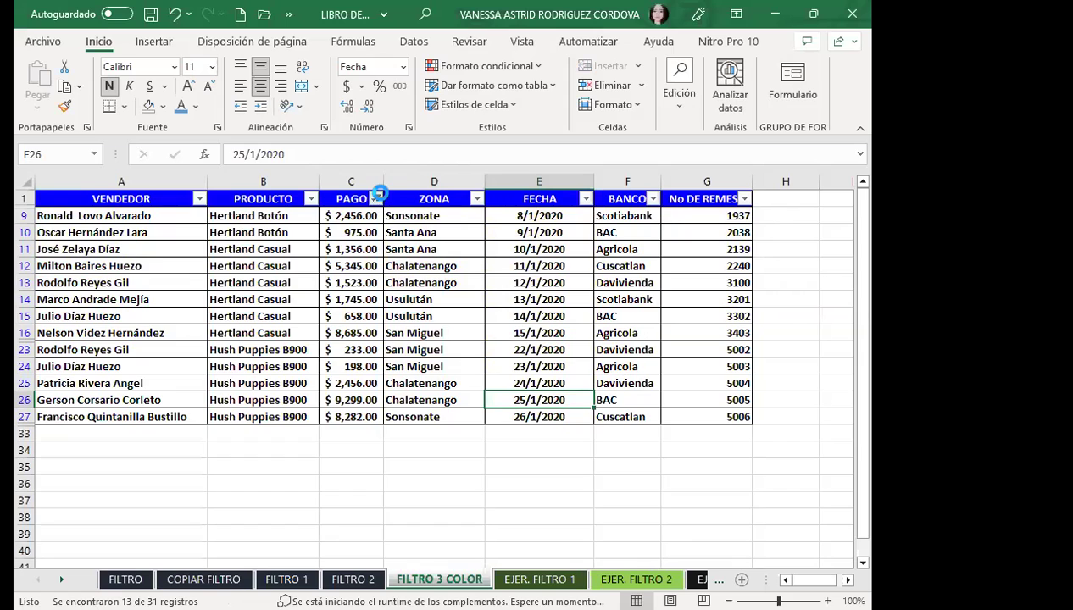
click(375, 198)
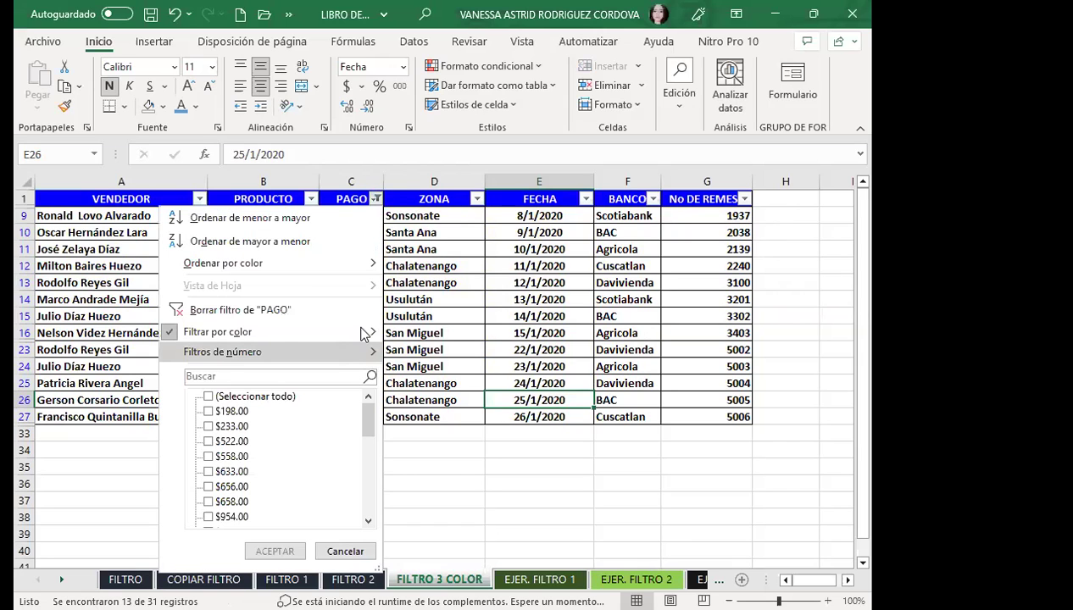
click(430, 375)
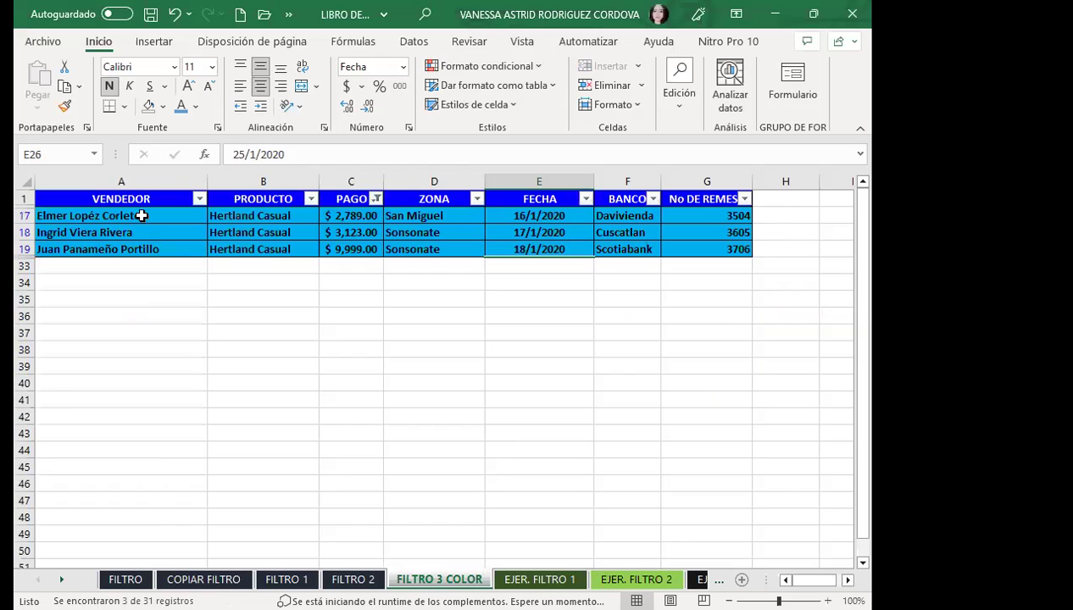
drag(139, 215, 712, 254)
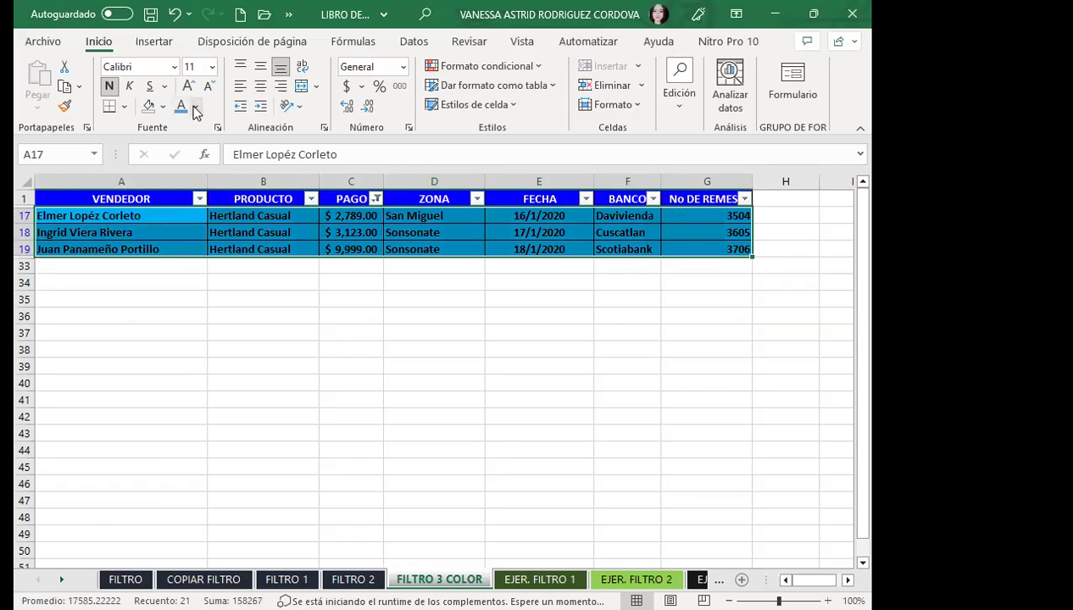
click(148, 106)
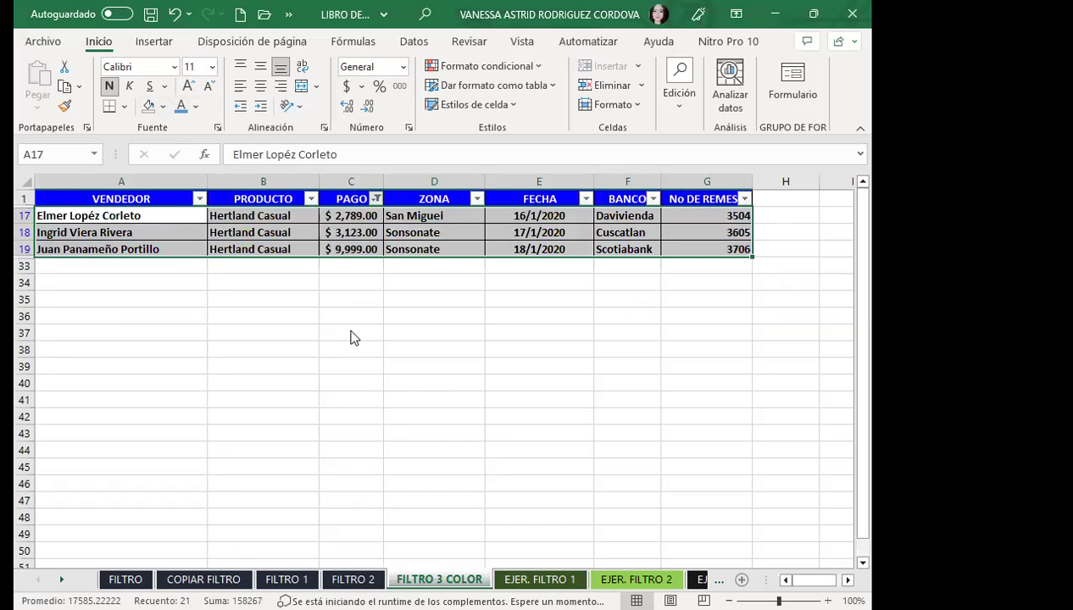
Filter PAGO by colour to show only the 16 rows with no fill.
click(376, 198)
mouse_move(254, 331)
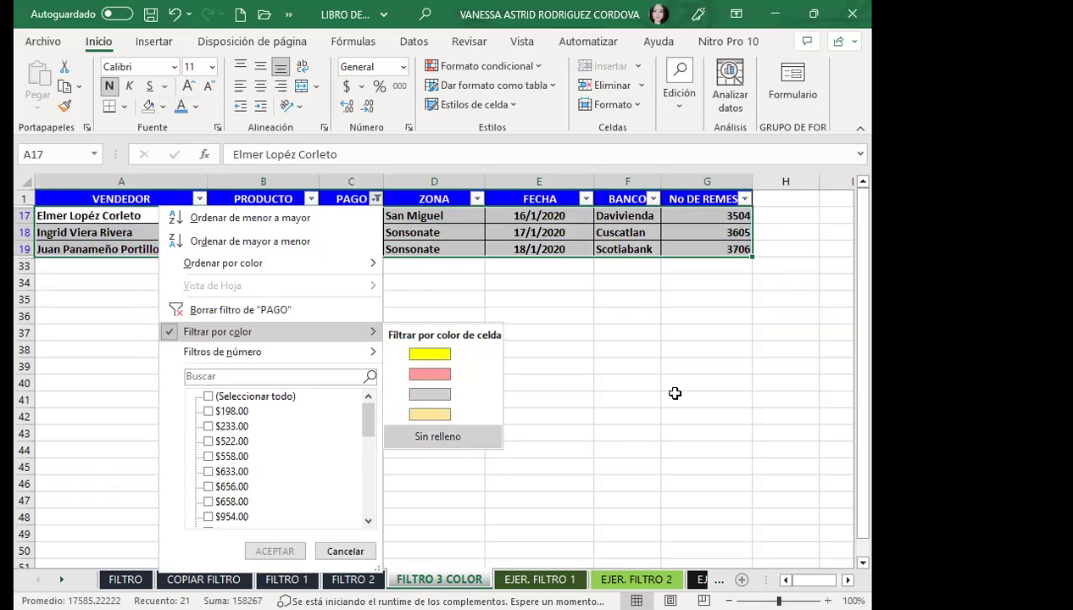
key(Return)
click(556, 434)
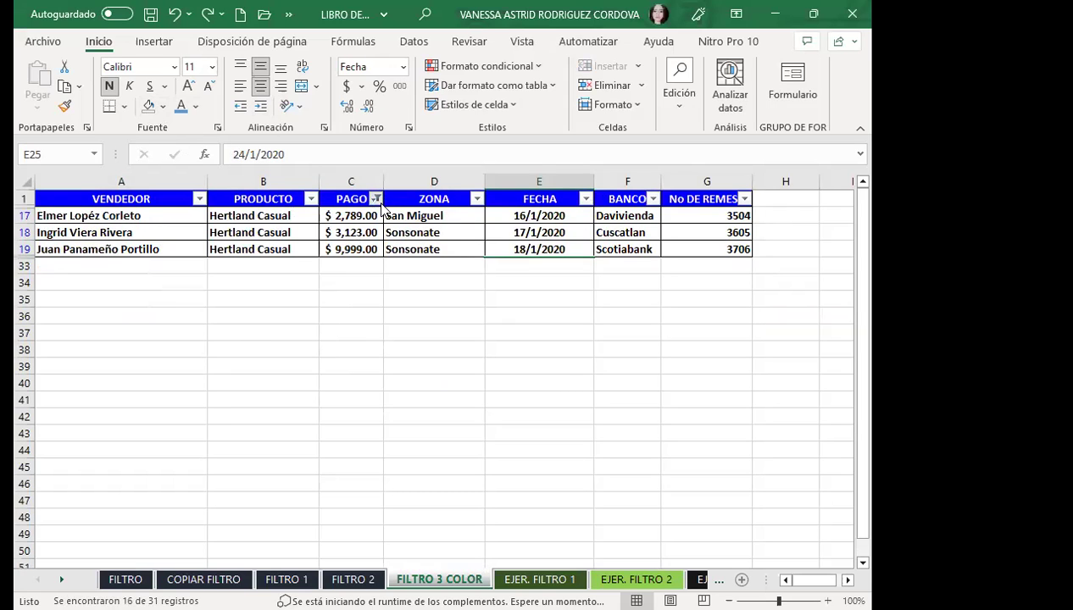
click(377, 200)
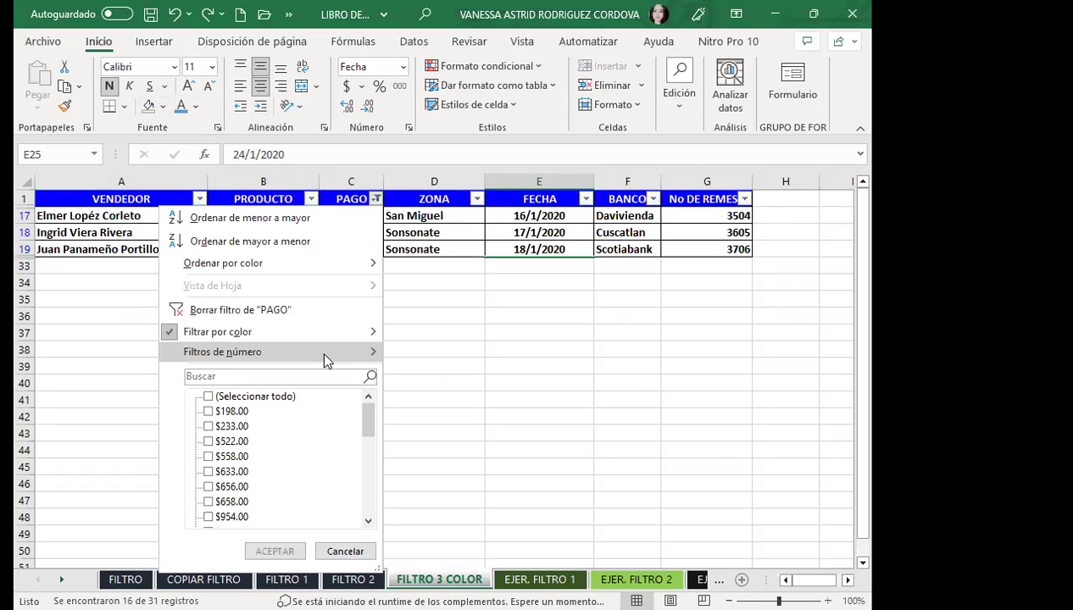
mouse_move(323, 354)
mouse_move(330, 333)
click(449, 434)
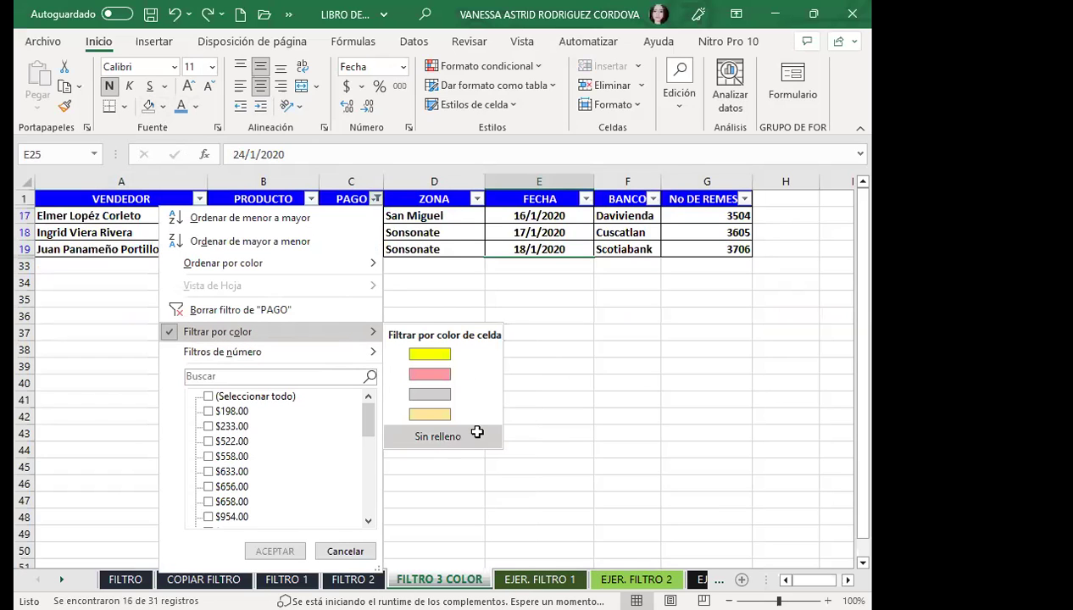
mouse_move(62, 333)
mouse_down()
mouse_move(636, 401)
mouse_move(700, 396)
mouse_up()
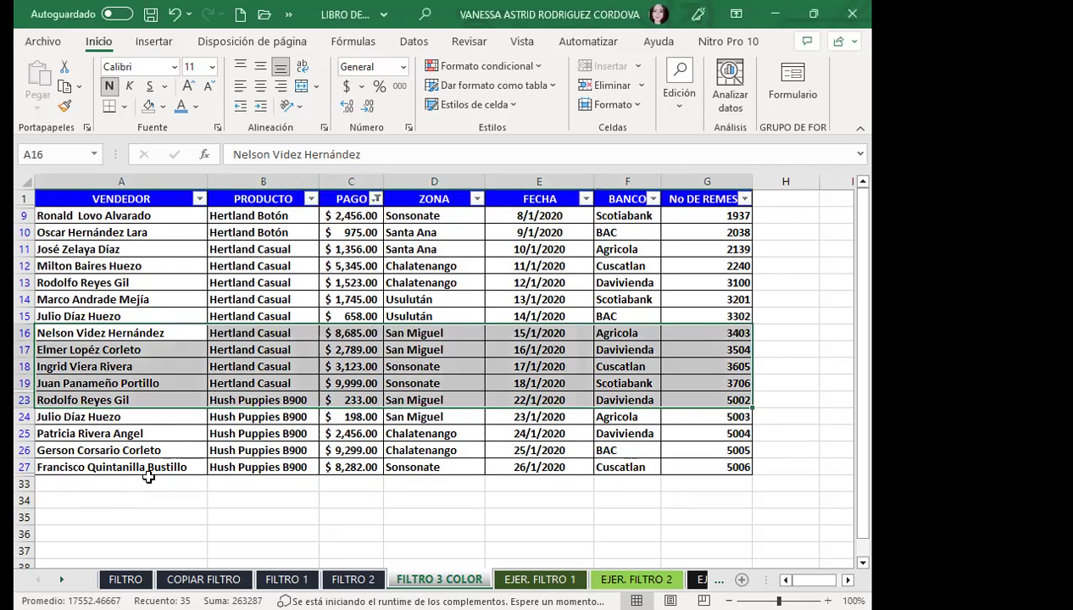
Deselect the range and bring up the FECHA column's filter dropdown.
click(489, 337)
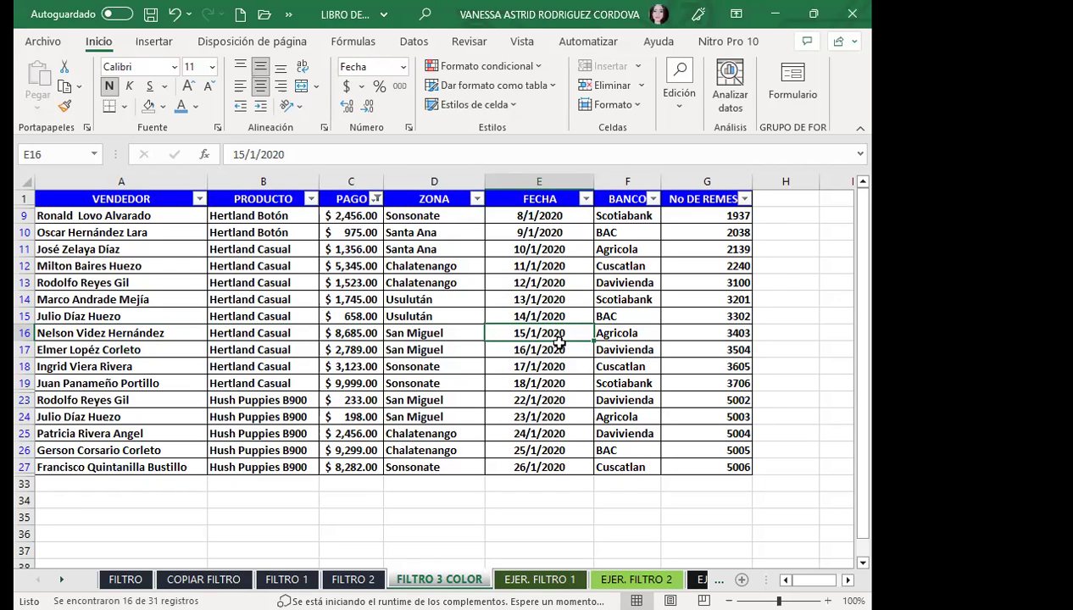
click(585, 200)
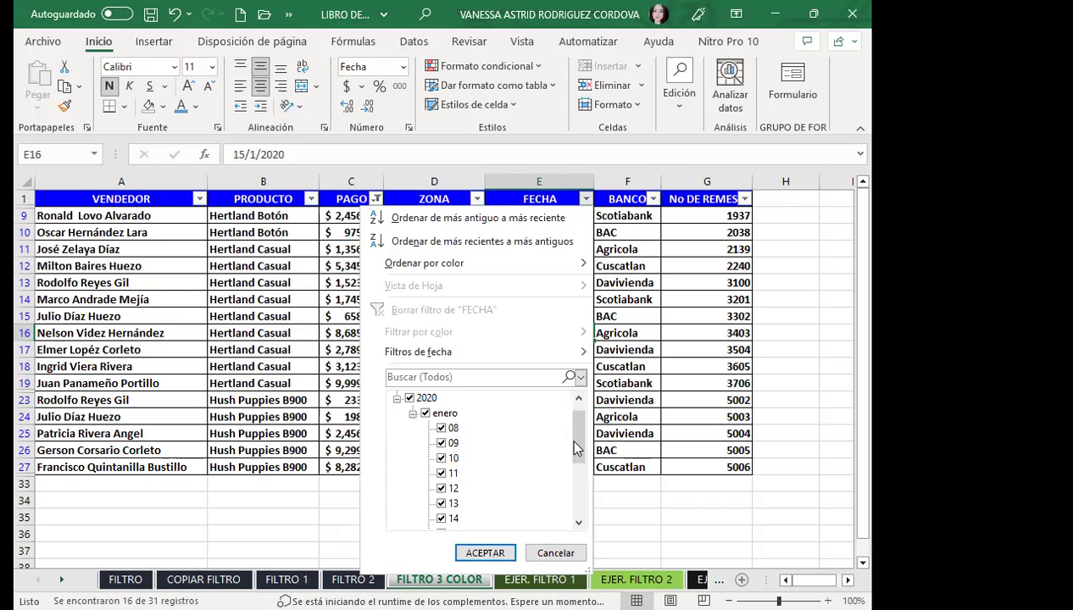
Expand 2020 > enero in the FECHA filter list to show the January days.
click(413, 414)
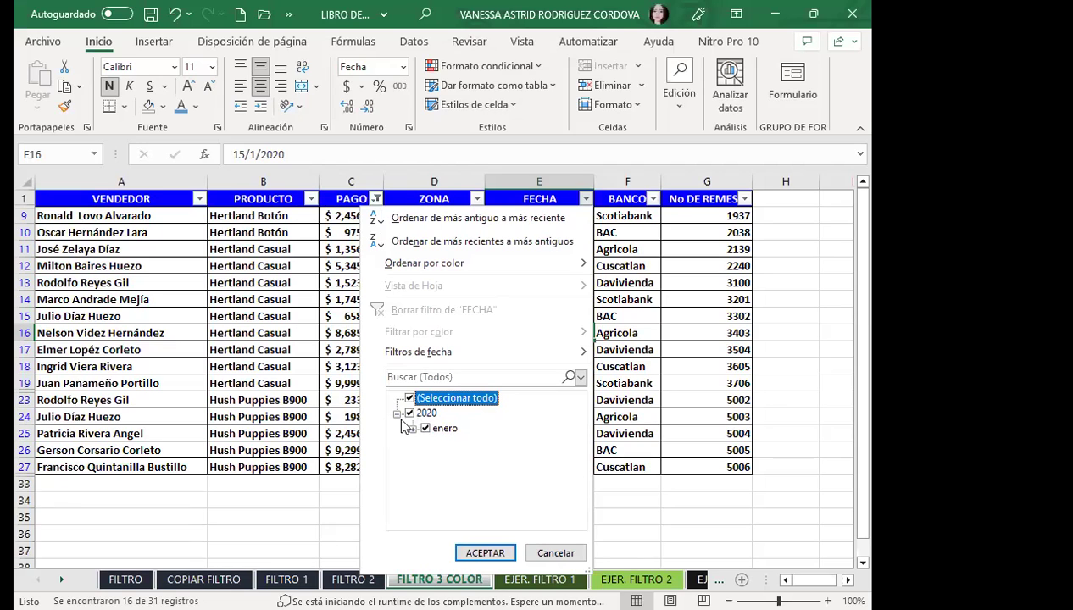
click(397, 415)
click(397, 415)
click(413, 430)
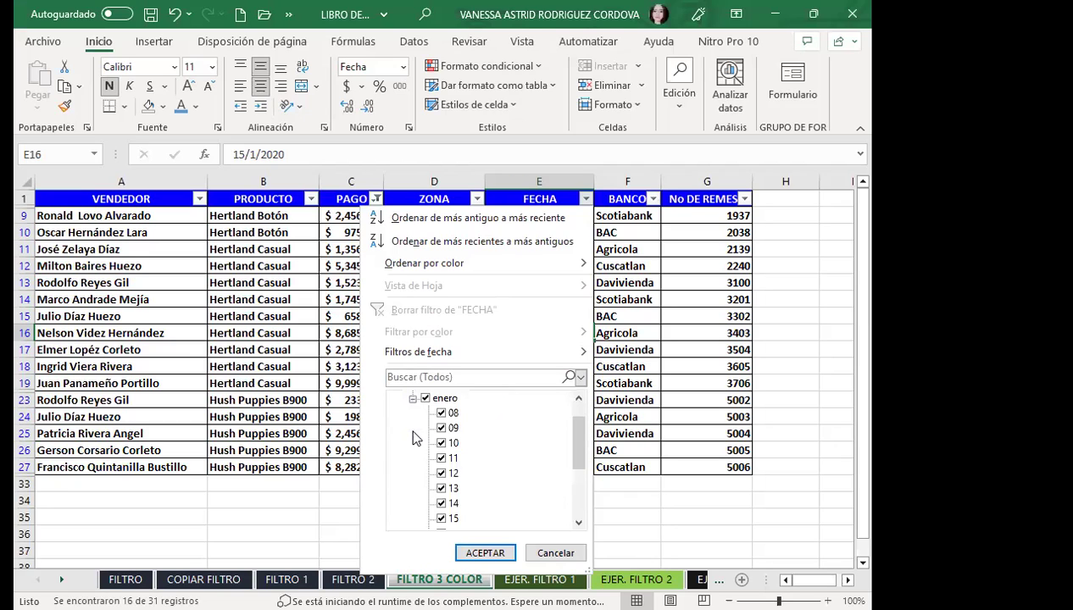
click(413, 397)
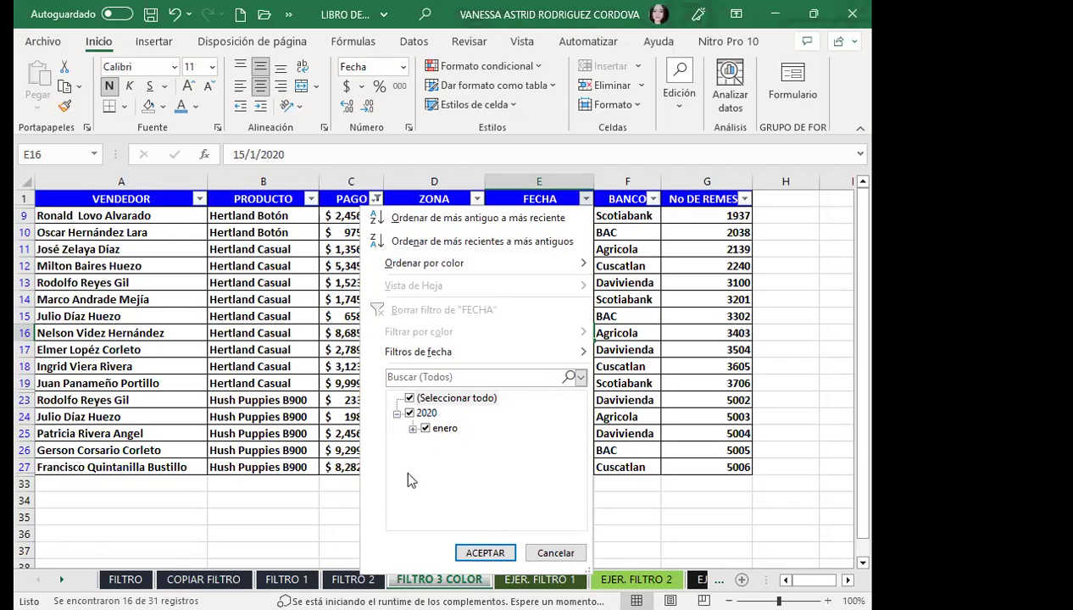
click(410, 413)
click(466, 398)
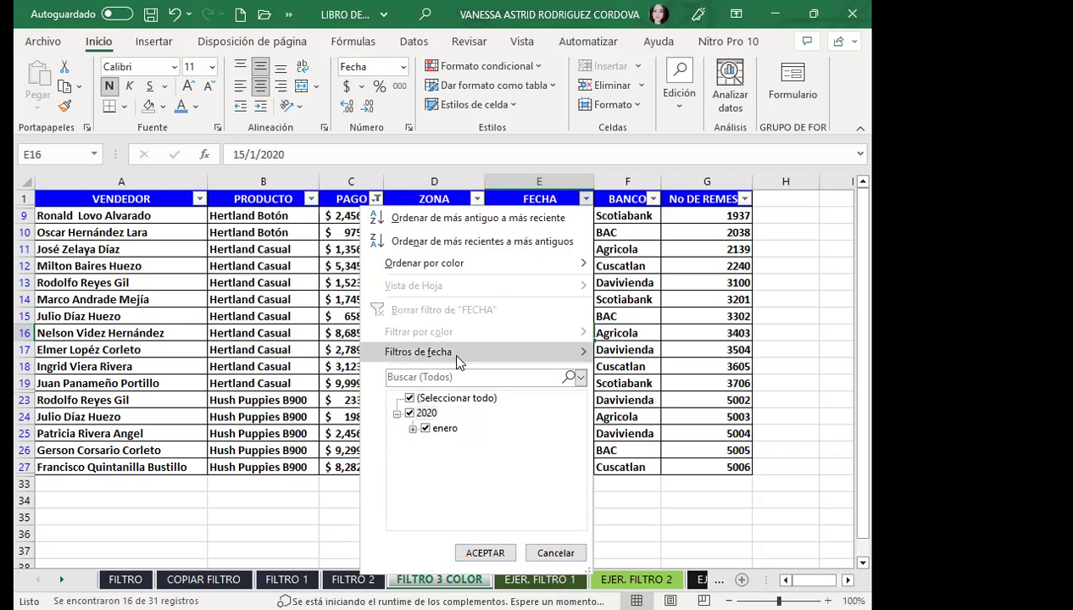
click(412, 428)
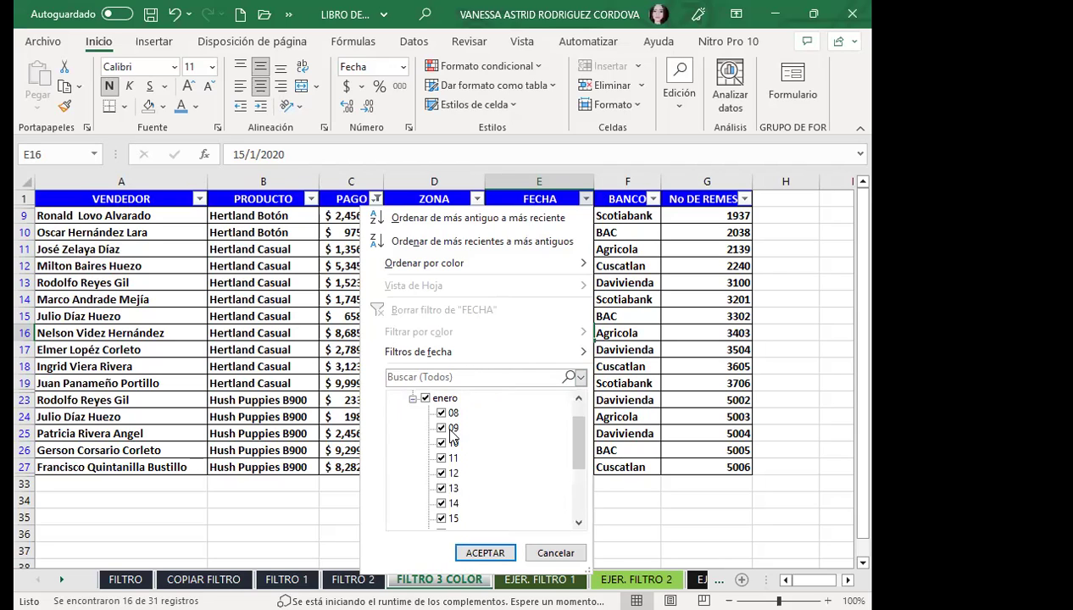
Exclude days 10, 14, 15, 17, 22, 23, 24 and 25 and apply the FECHA filter.
click(441, 443)
click(442, 503)
scroll(453, 502, down, 2)
click(442, 473)
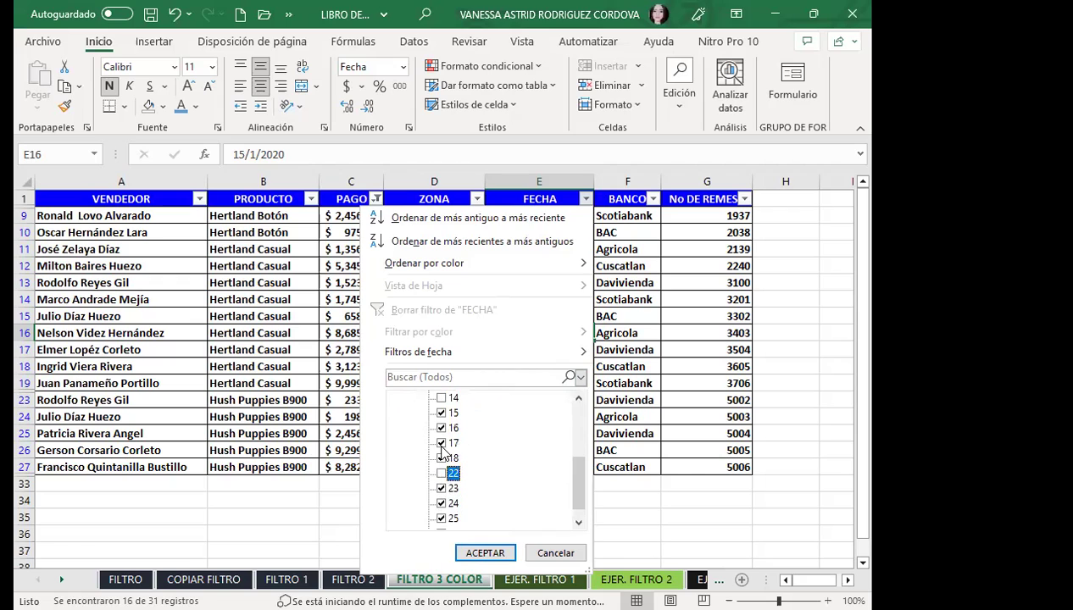
click(442, 443)
click(442, 413)
click(442, 488)
click(442, 504)
click(441, 518)
click(485, 553)
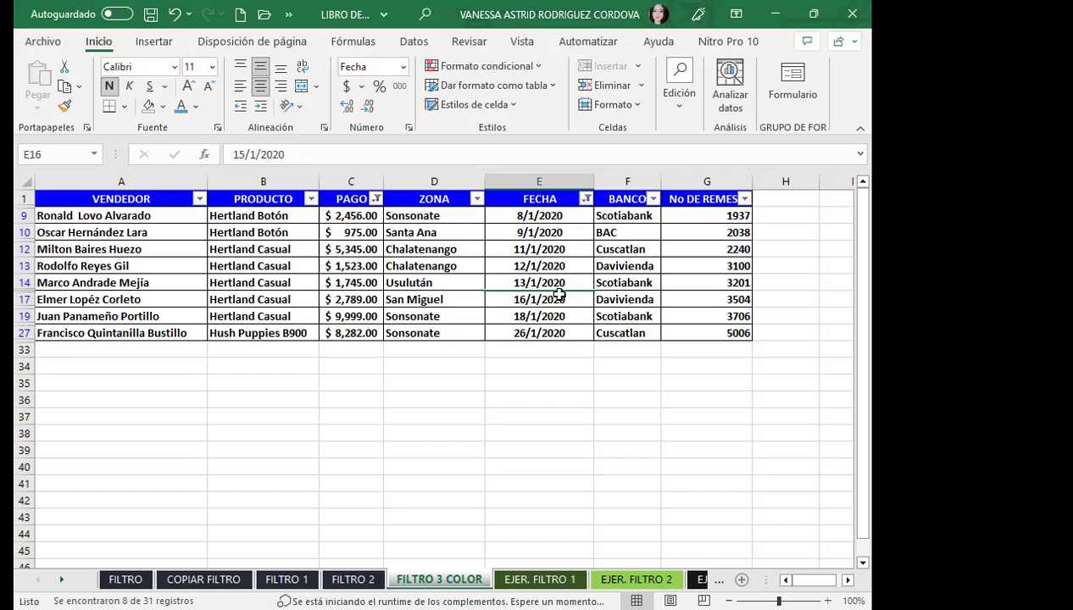
Turn off AutoFilter with Ctrl+Shift+L so all rows show again.
click(496, 285)
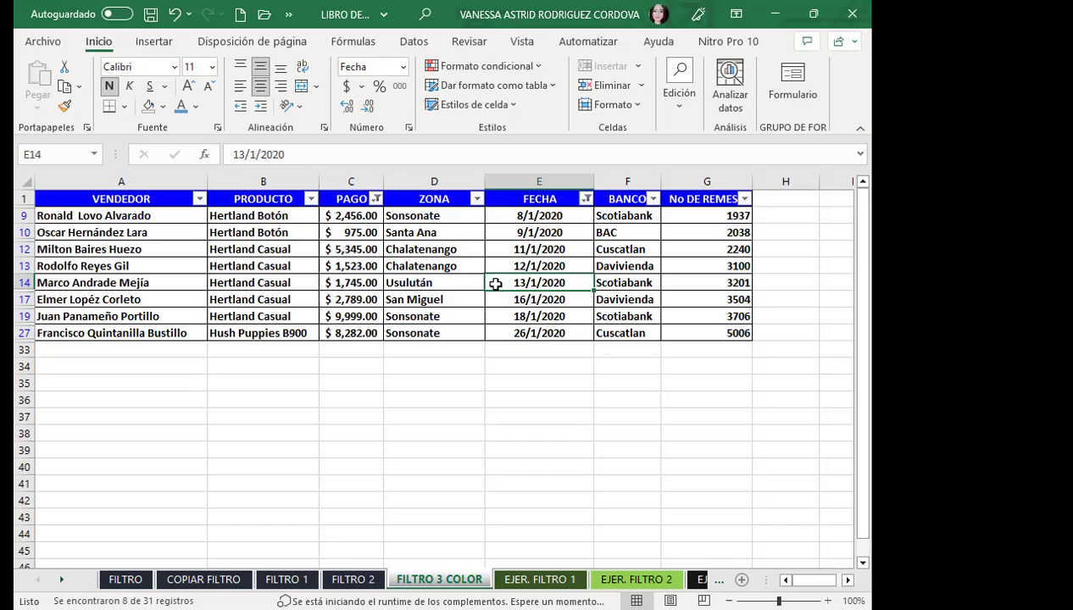
click(353, 249)
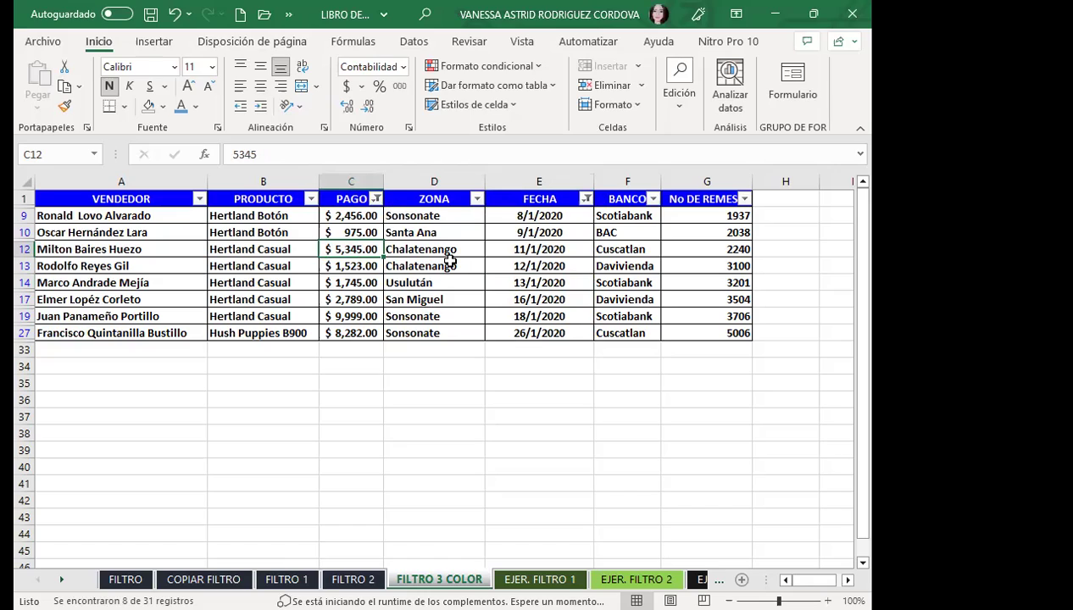
key(ctrl+shift+l)
Re-enable Filtro on the Datos tab to add fresh header filter arrows.
click(326, 350)
scroll(318, 407, down, 5)
scroll(318, 407, up, 5)
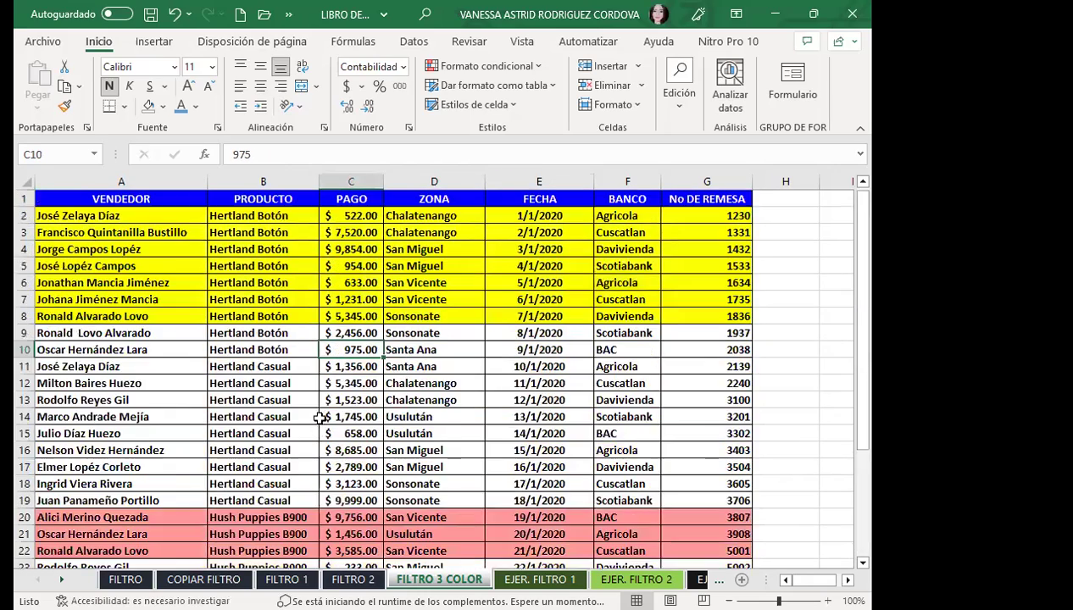
click(323, 403)
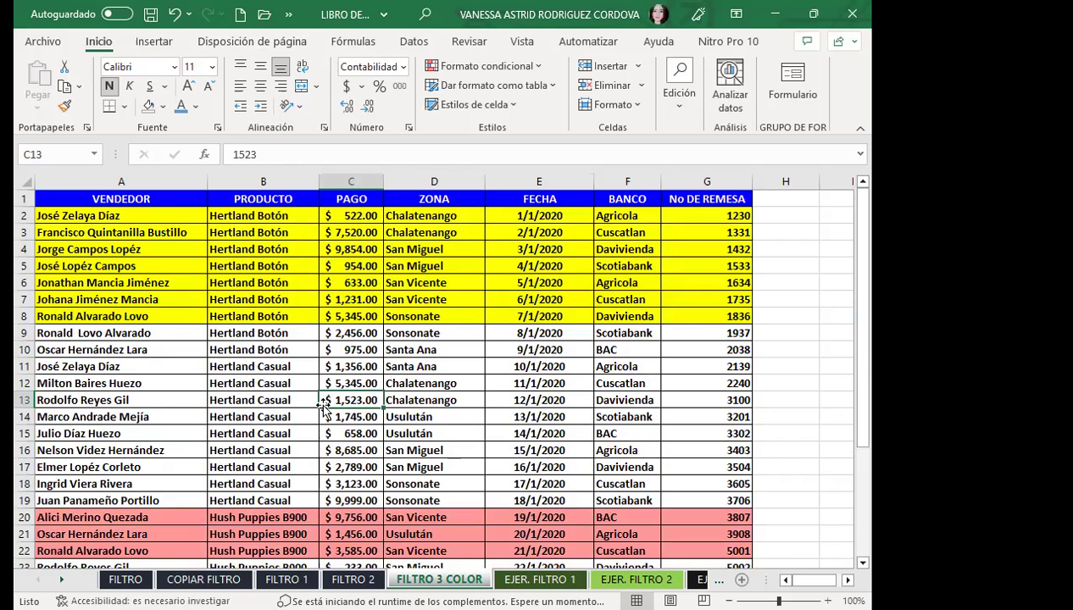
click(405, 433)
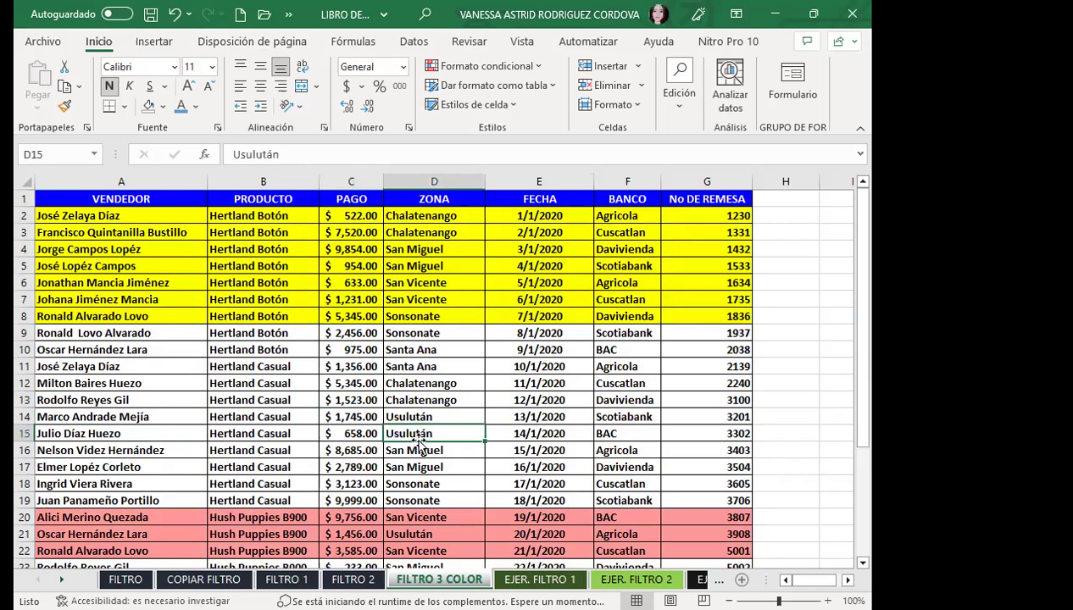
click(412, 42)
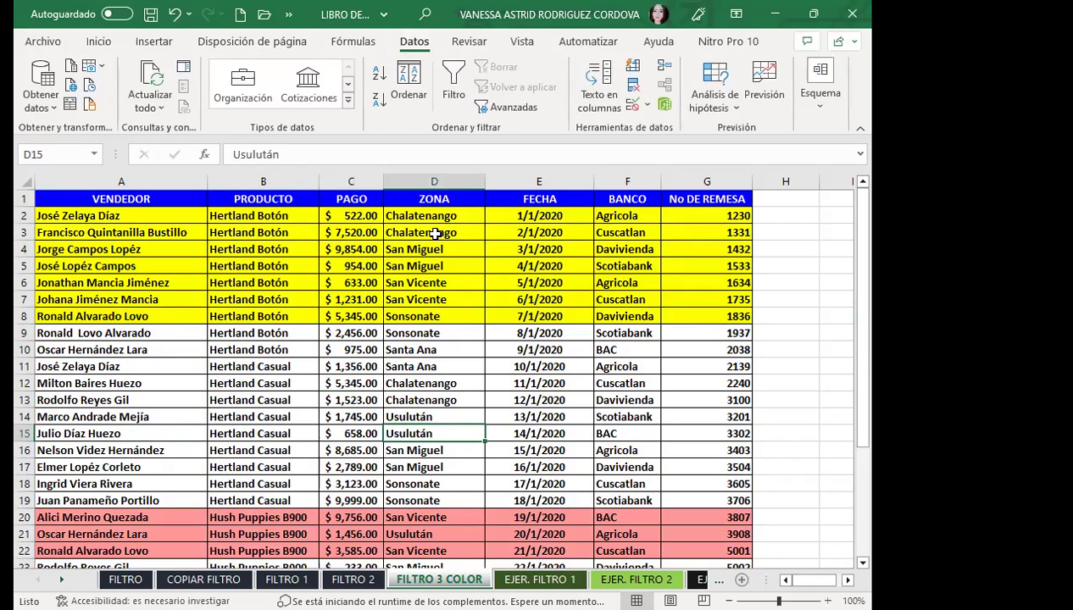
click(454, 78)
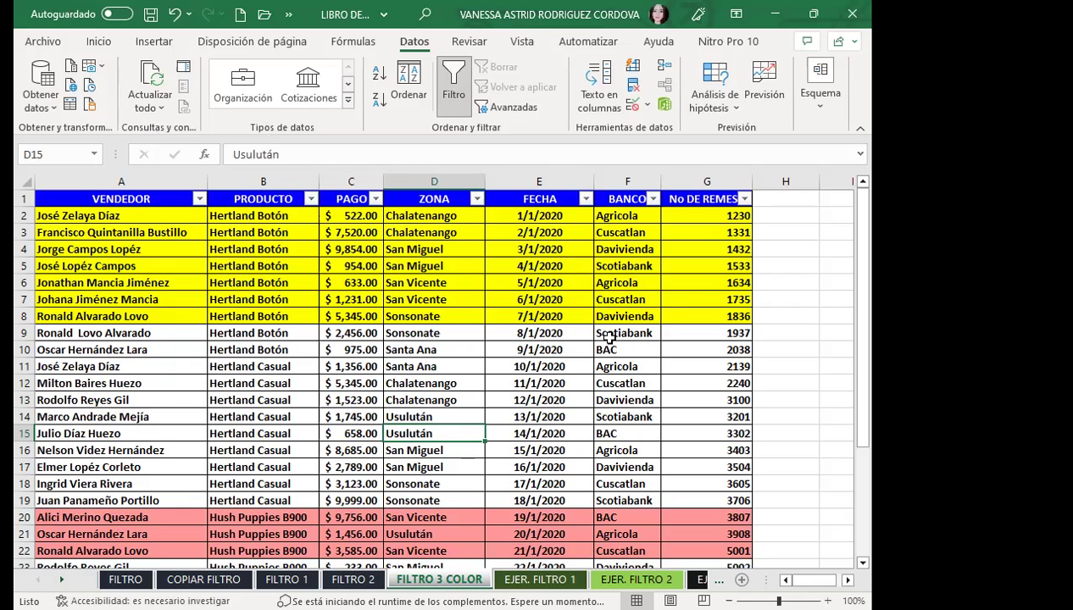
click(178, 484)
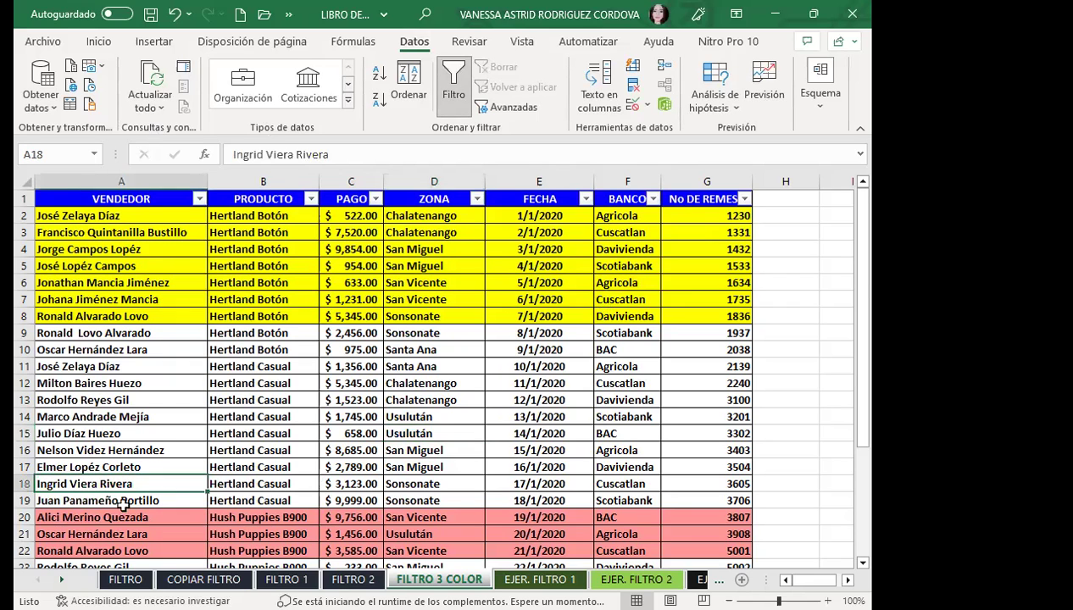
scroll(72, 500, down, 3)
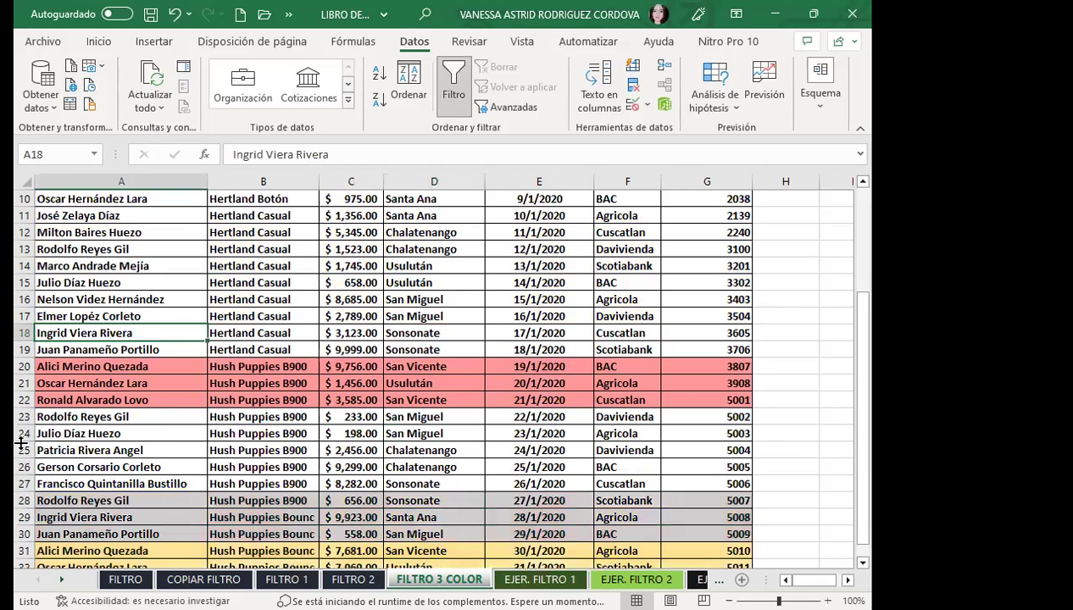
Fill rows 15–19 blue, undoing an accidental light blue text colour.
click(22, 366)
scroll(415, 359, up, 3)
mouse_move(72, 215)
mouse_down()
mouse_move(702, 299)
mouse_move(726, 314)
mouse_up()
drag(126, 436, 721, 500)
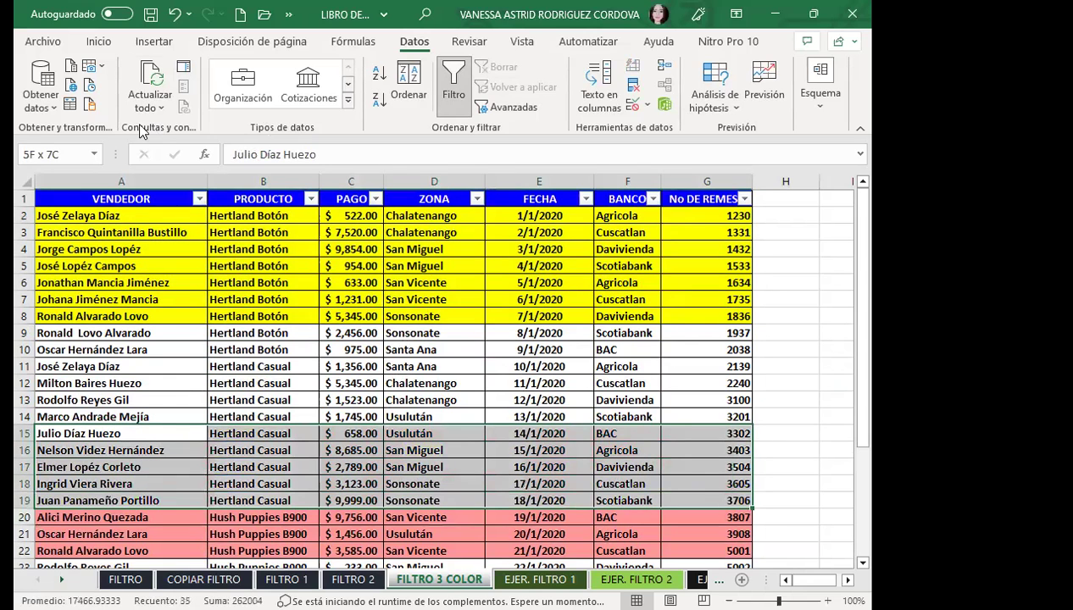
click(99, 41)
click(181, 106)
mouse_move(107, 214)
mouse_down()
mouse_move(454, 252)
mouse_move(727, 314)
mouse_up()
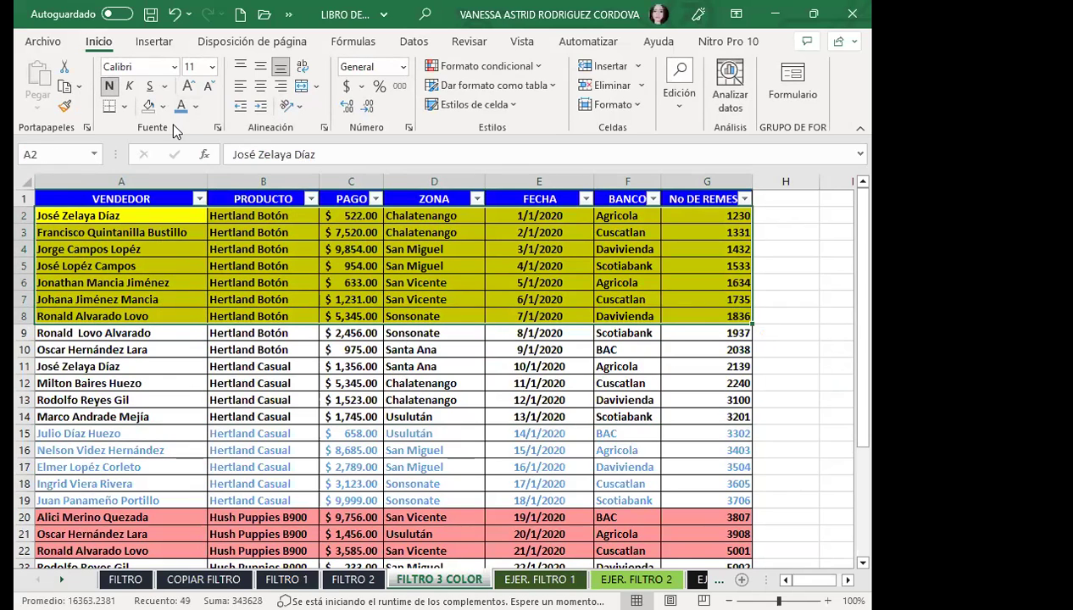
click(173, 13)
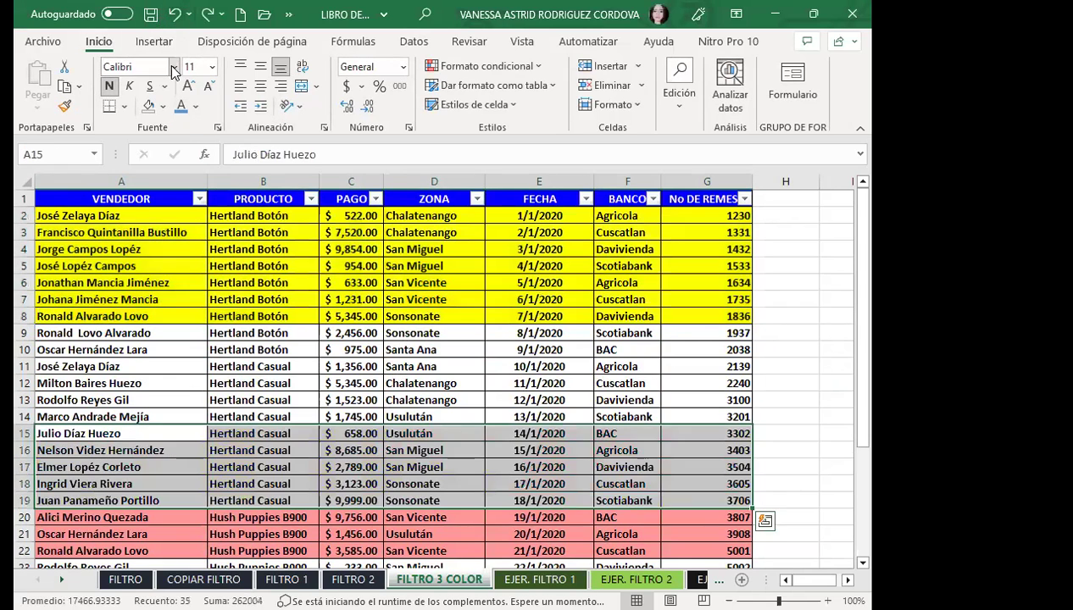
click(162, 108)
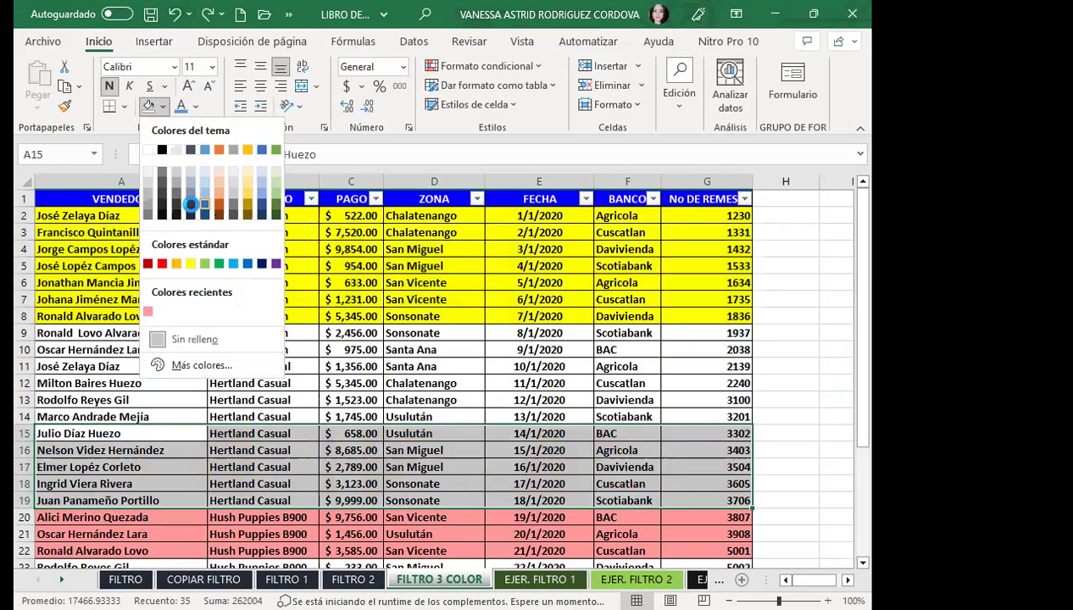
click(204, 204)
Remove the yellow fill from rows 2–8 and turn off the table filter.
drag(68, 218, 712, 316)
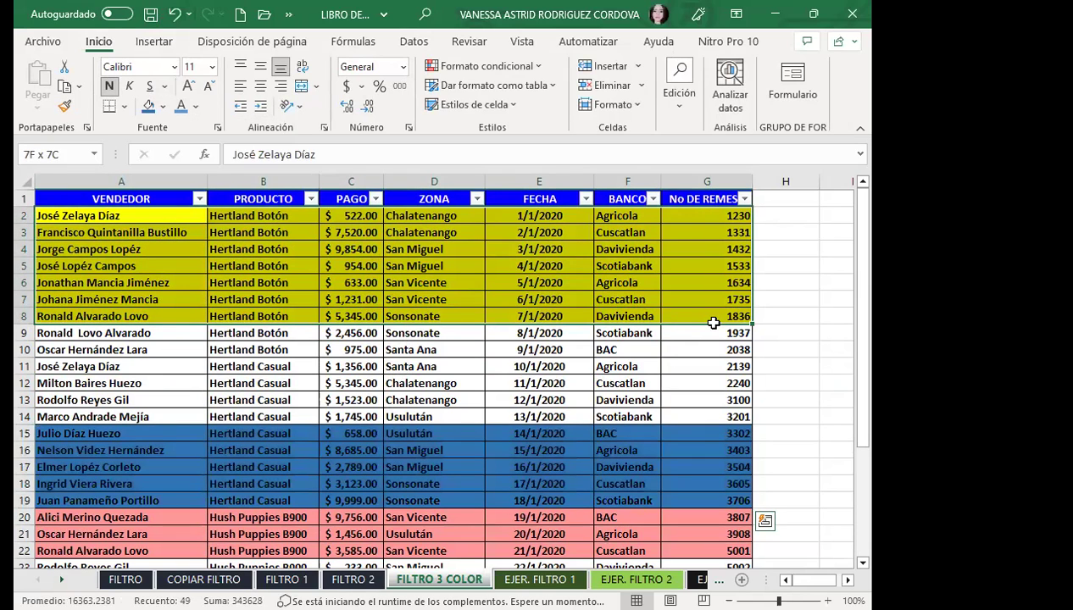
click(163, 107)
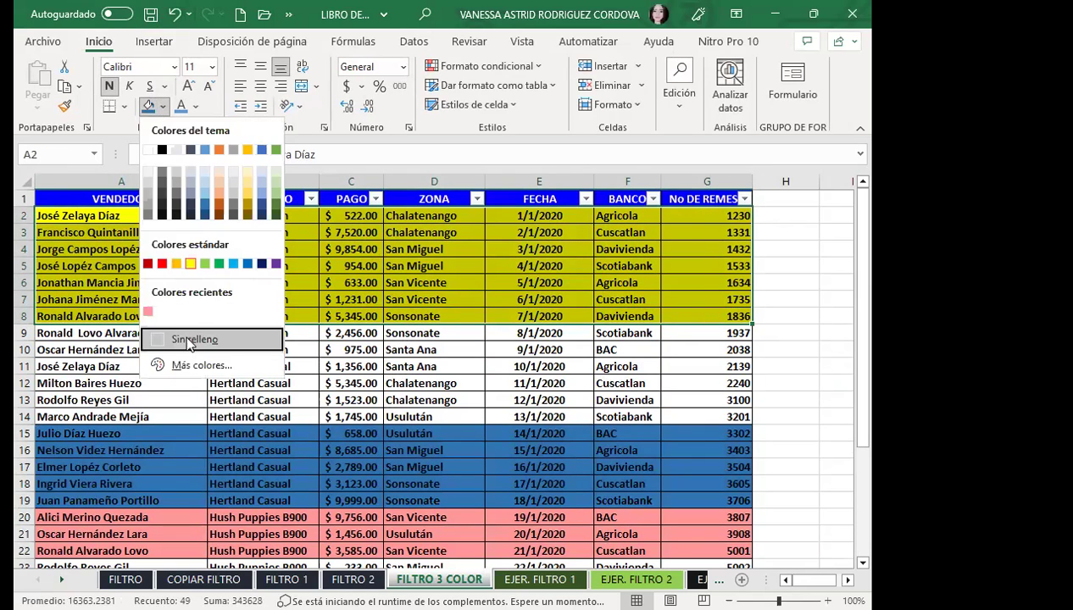
click(185, 337)
click(349, 383)
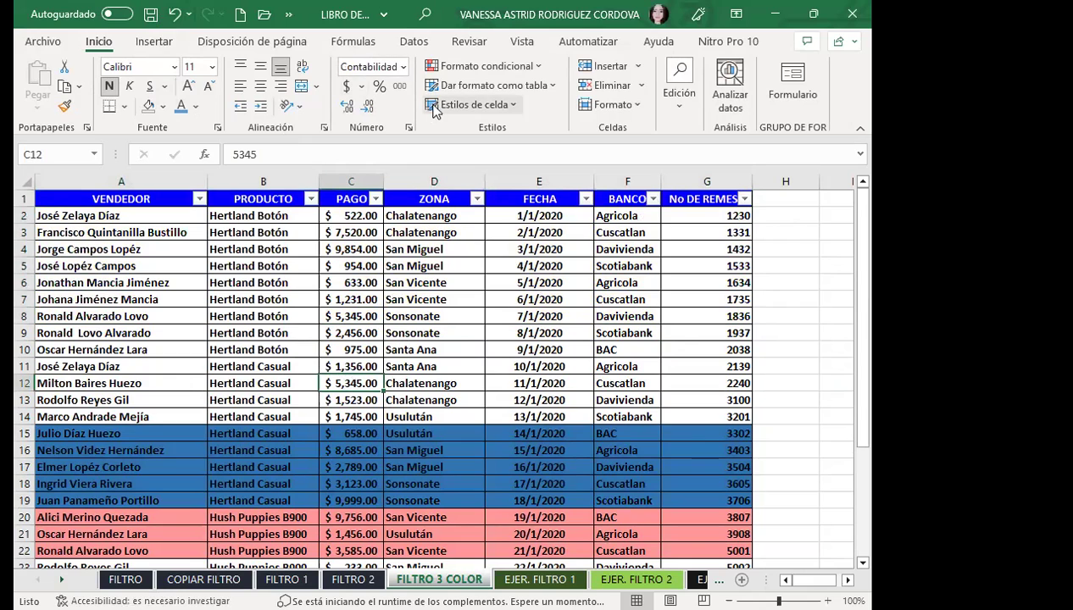
click(414, 41)
click(453, 84)
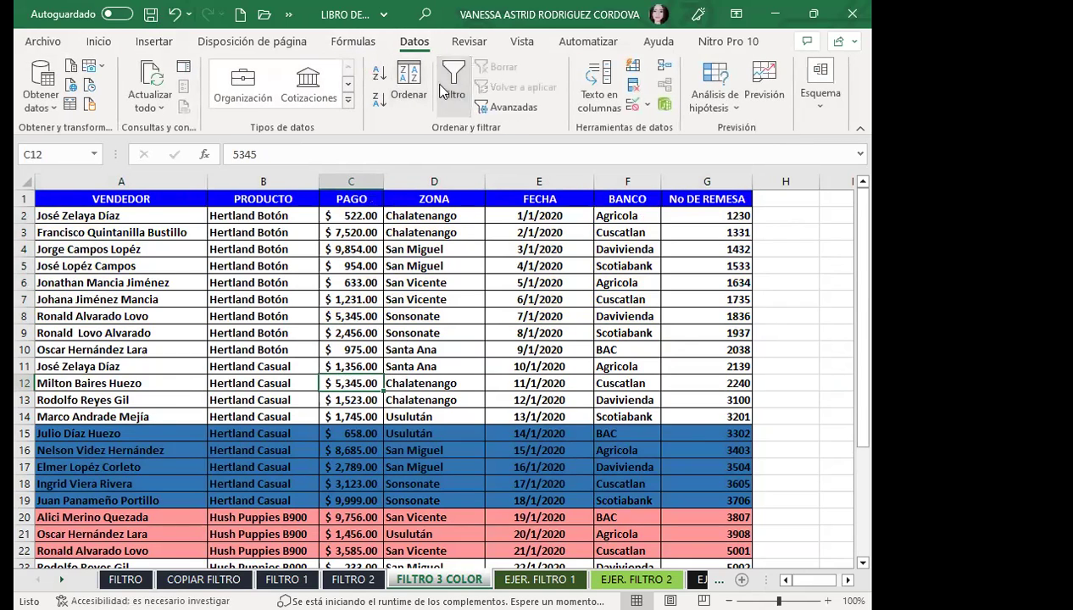
click(391, 286)
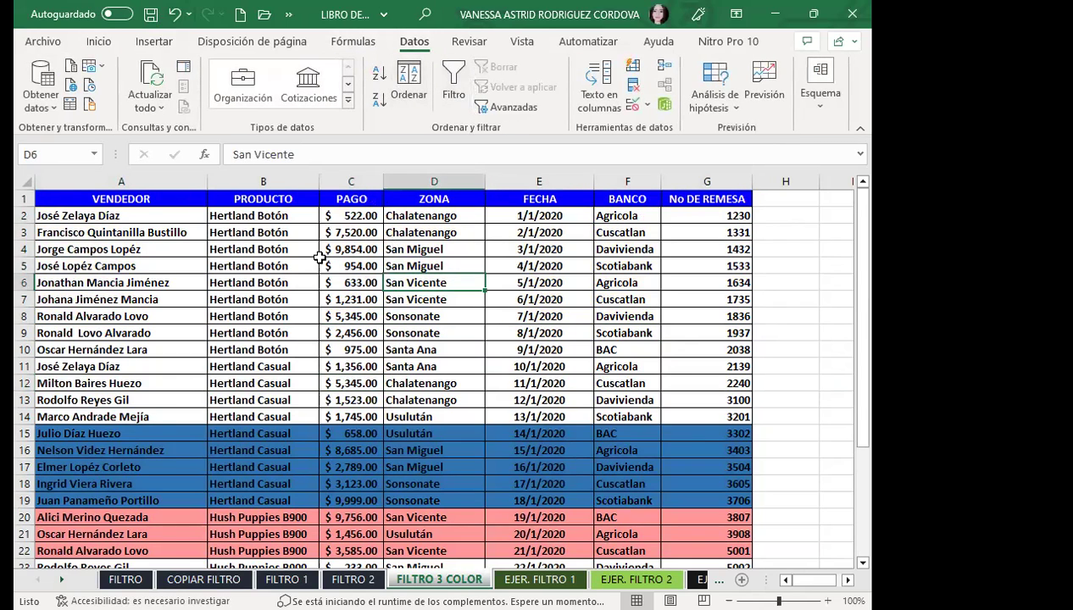
Fill rows 23–27 with yellow.
drag(70, 216, 718, 411)
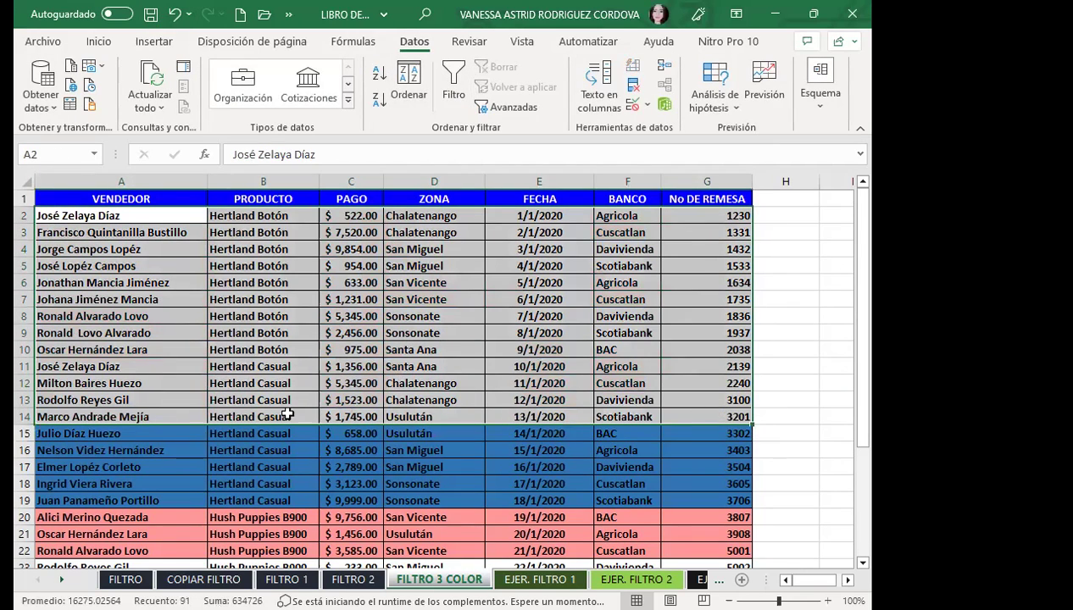
scroll(284, 410, down, 4)
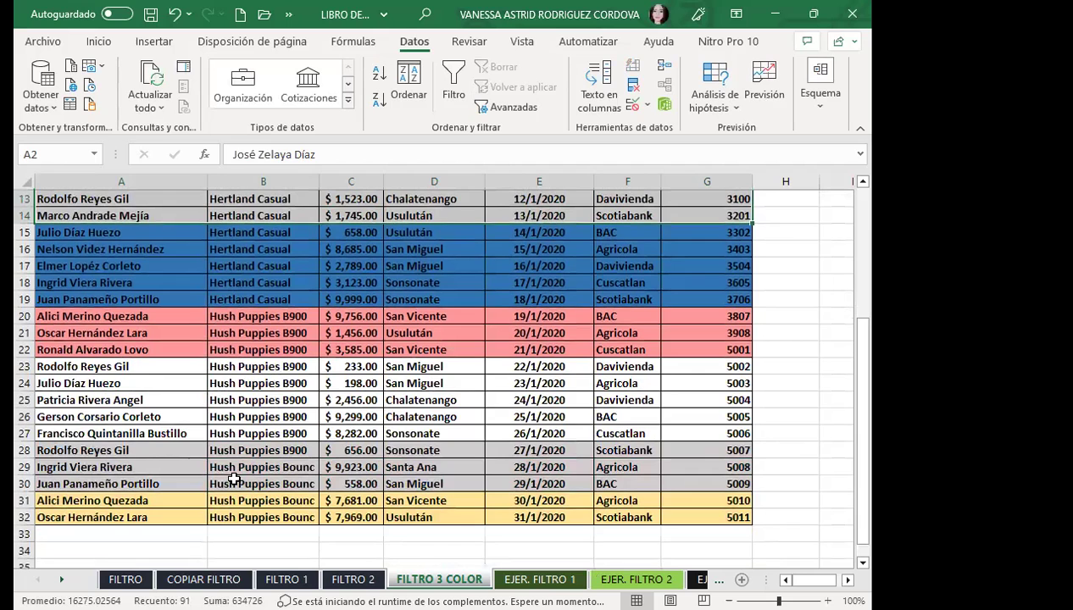
drag(136, 364, 695, 428)
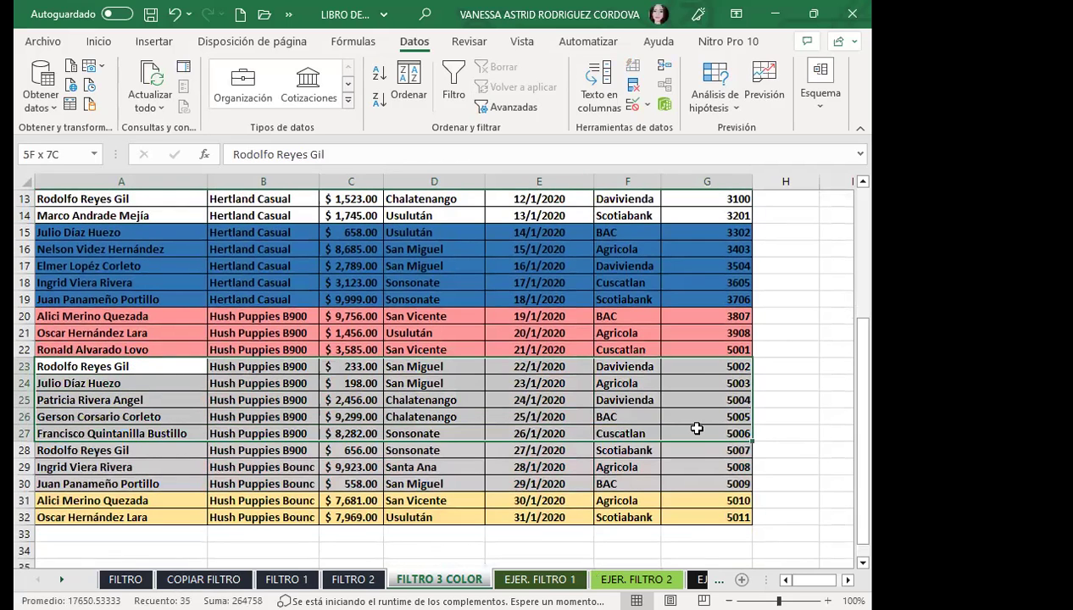
click(99, 44)
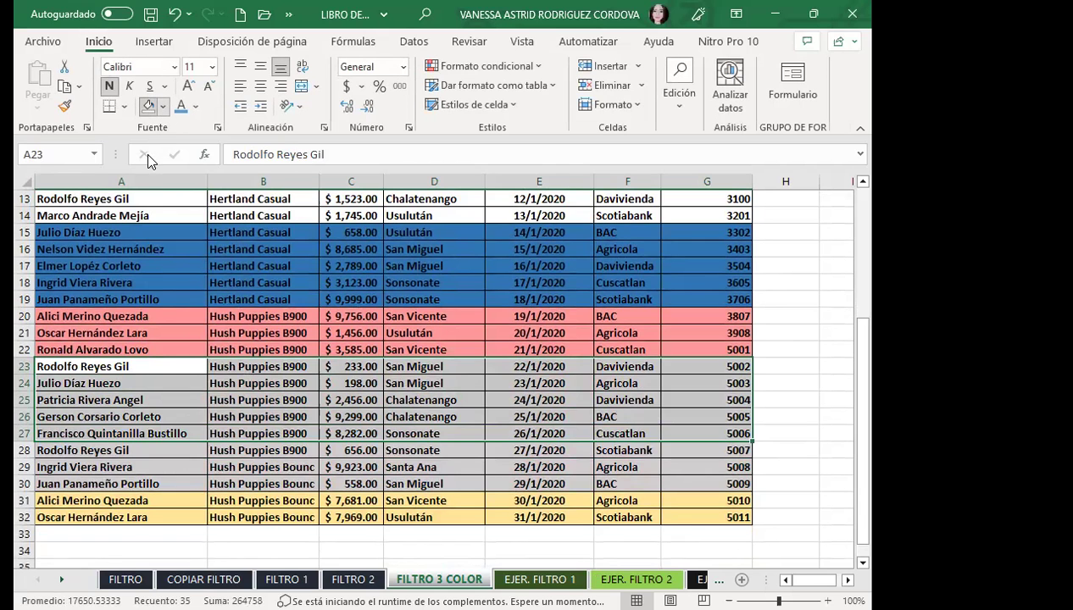
click(163, 105)
click(188, 263)
click(382, 383)
Insert a blank row at row 15 via Insertar and select its cells.
scroll(387, 383, up, 4)
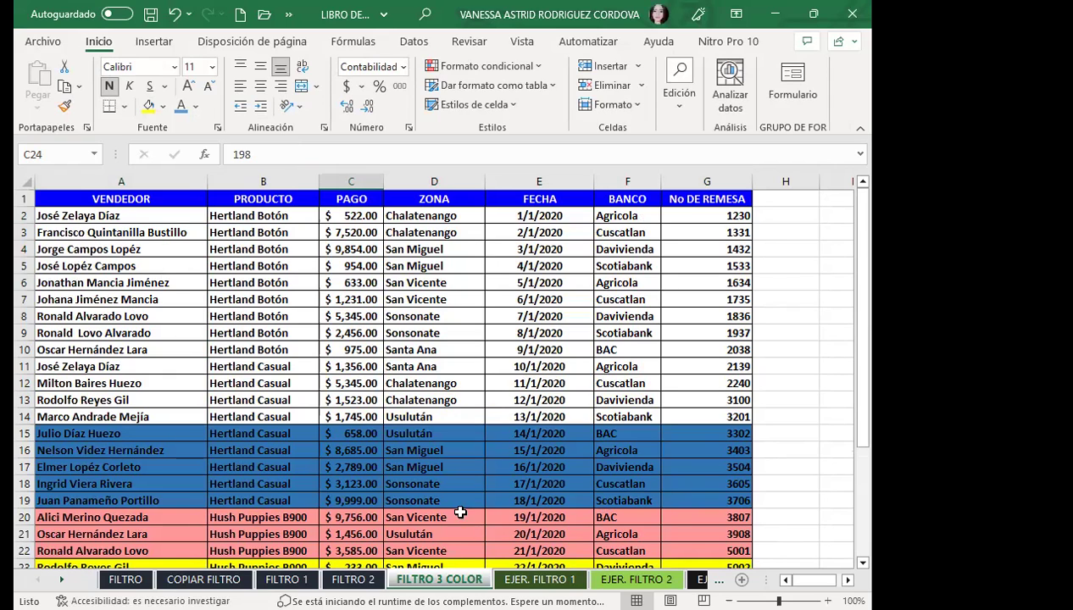
click(26, 433)
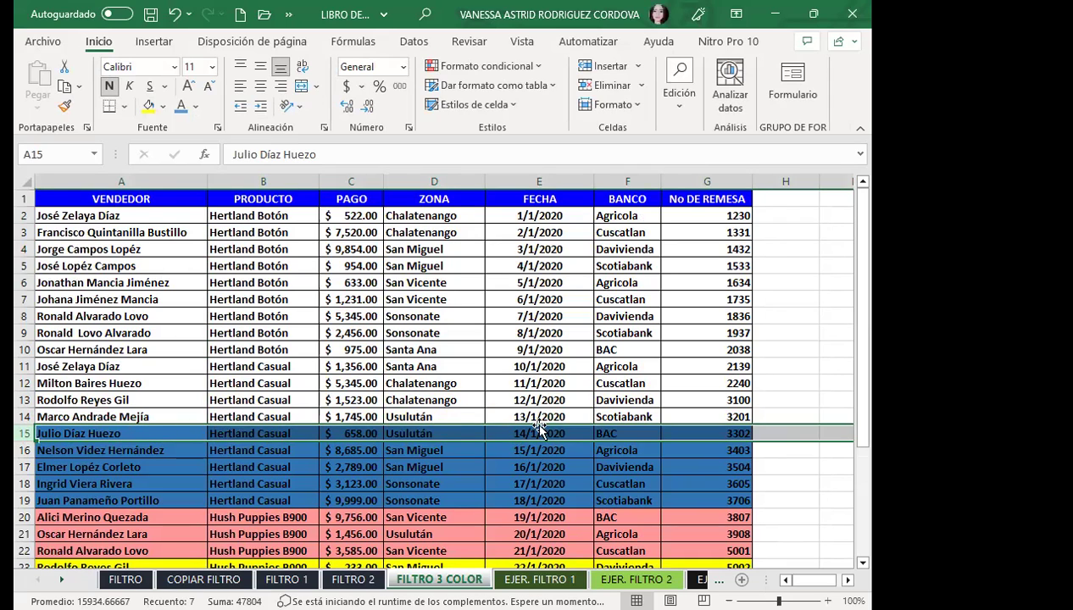
click(606, 65)
click(388, 462)
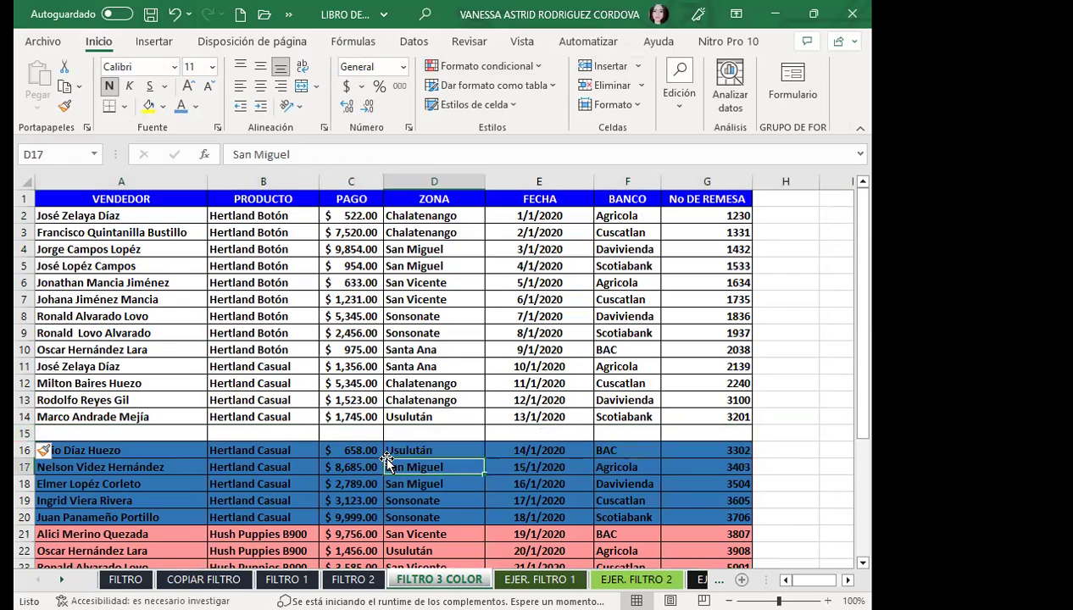
drag(75, 433, 724, 434)
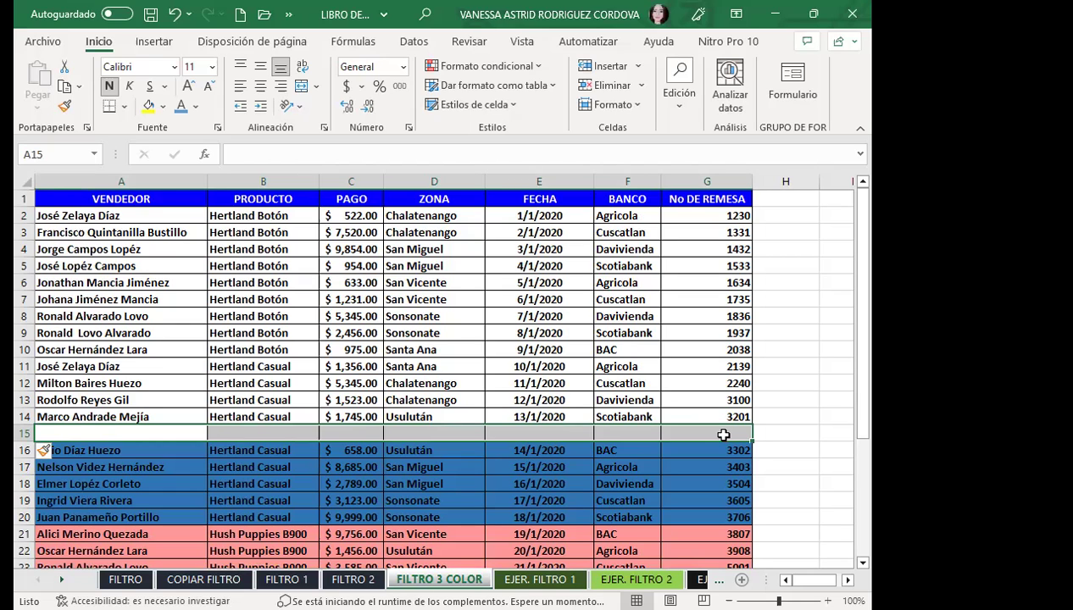
Turn on Filtro so the blank row 15 carries the filter buttons.
click(407, 43)
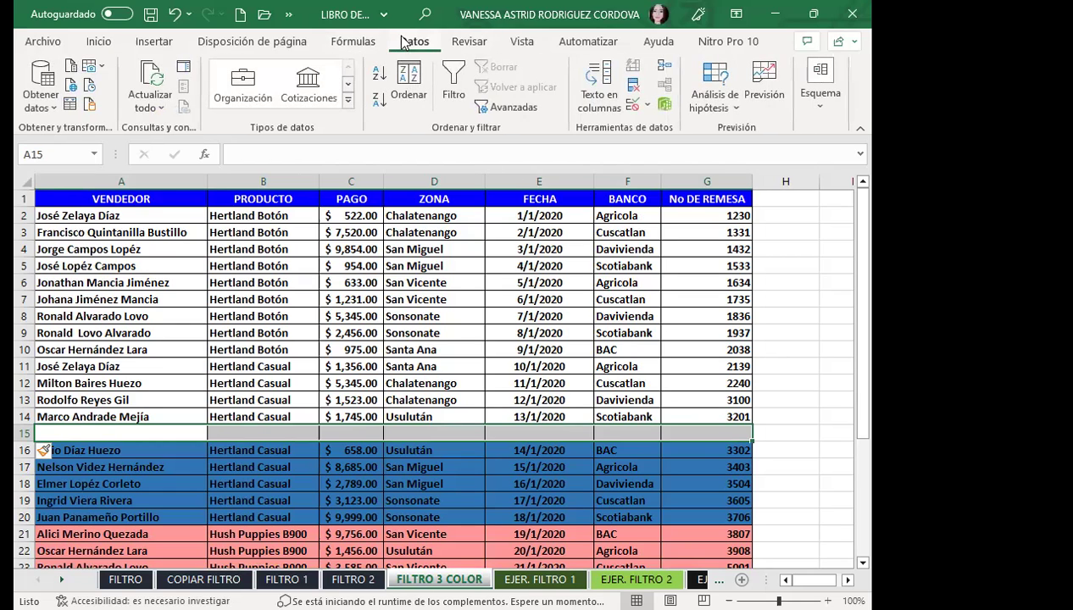
click(98, 42)
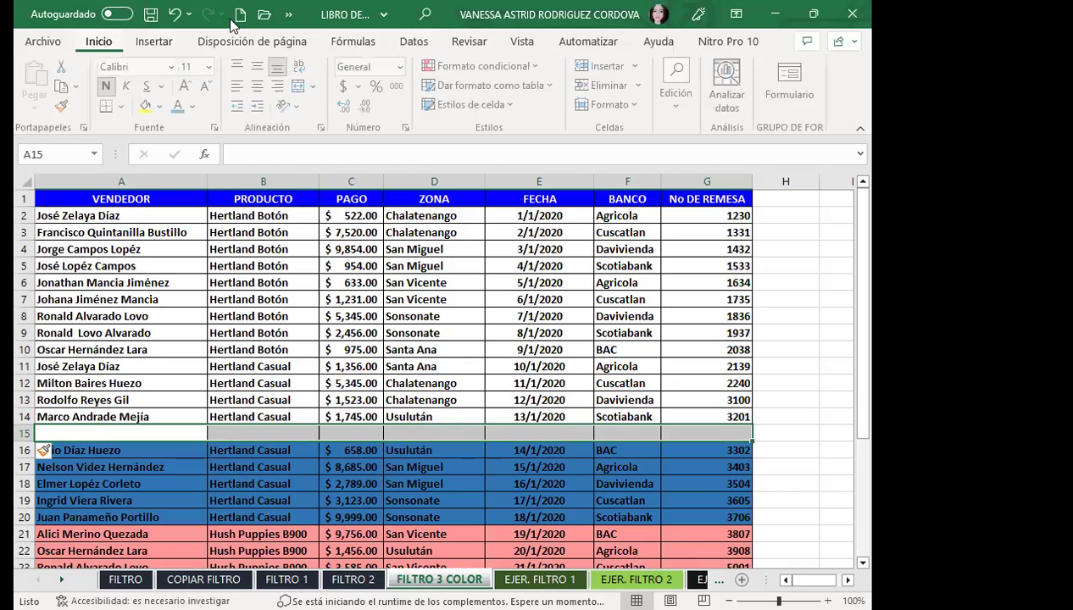
click(679, 110)
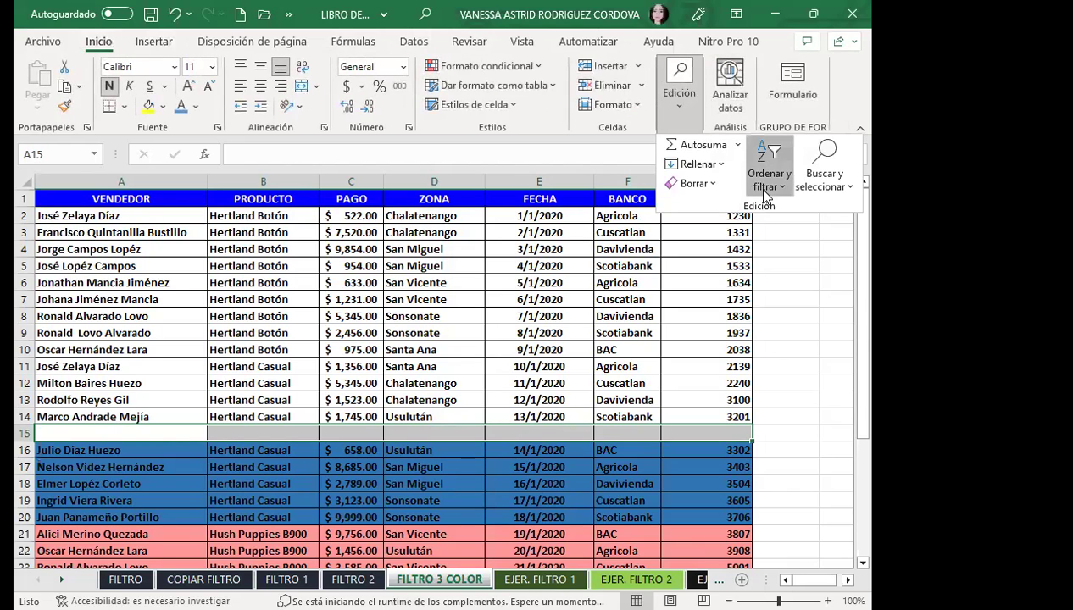
click(765, 195)
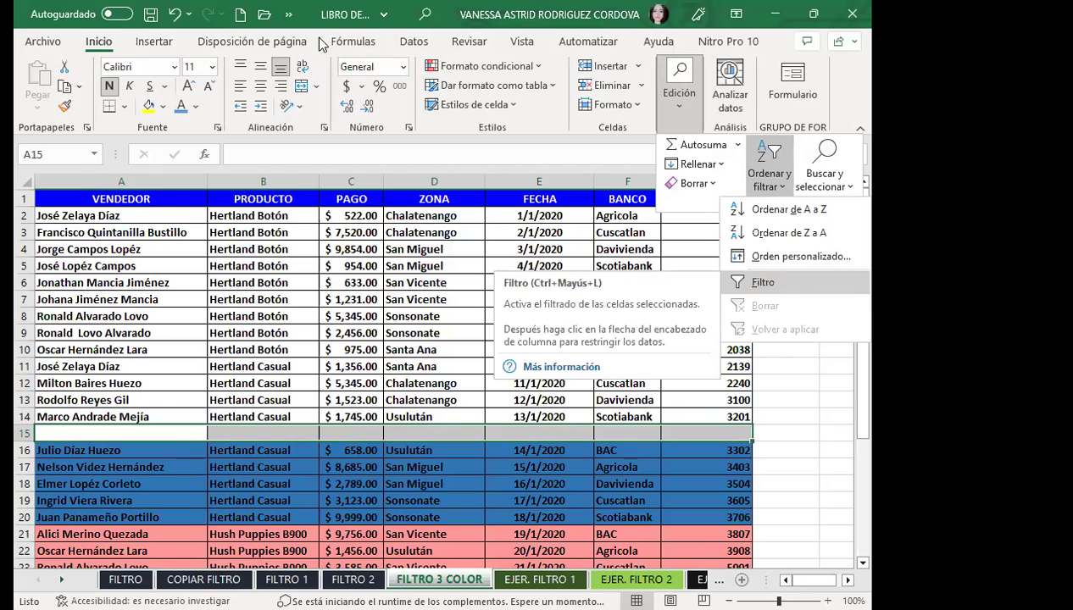
click(415, 42)
click(454, 81)
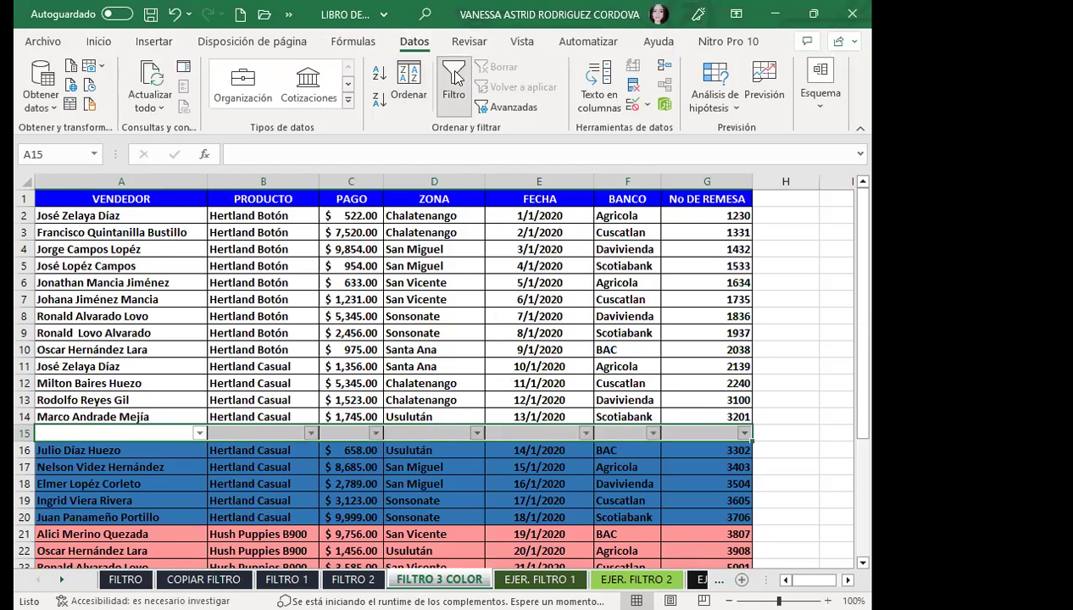
Filter column F to keep Agricola and Scotiabank, unticking BAC, Cuscatlan and Davivienda.
scroll(269, 389, down, 4)
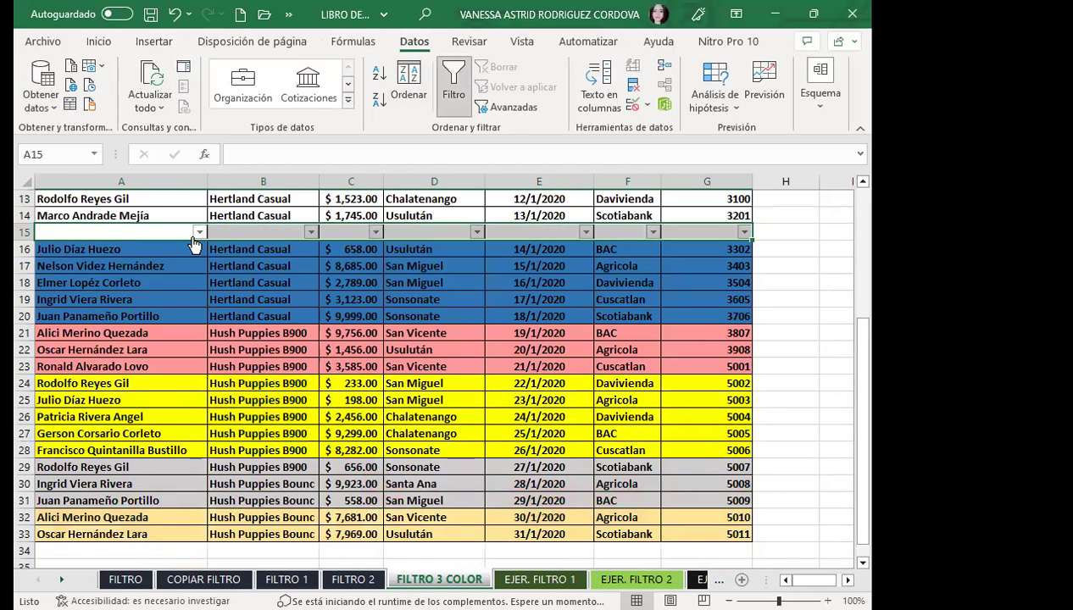
click(311, 234)
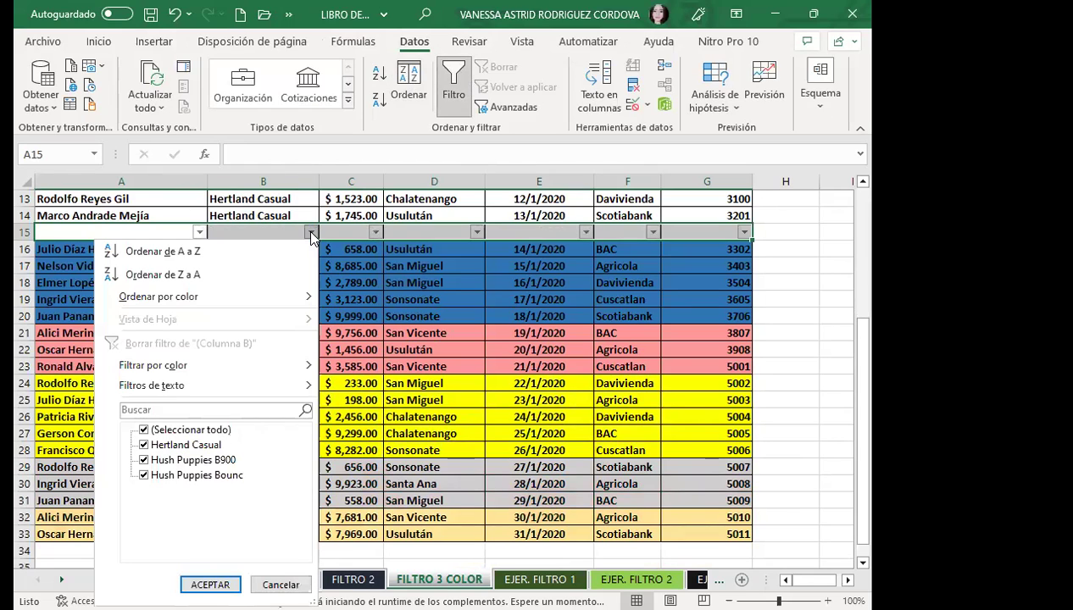
click(651, 233)
click(651, 234)
click(486, 460)
click(487, 476)
click(487, 491)
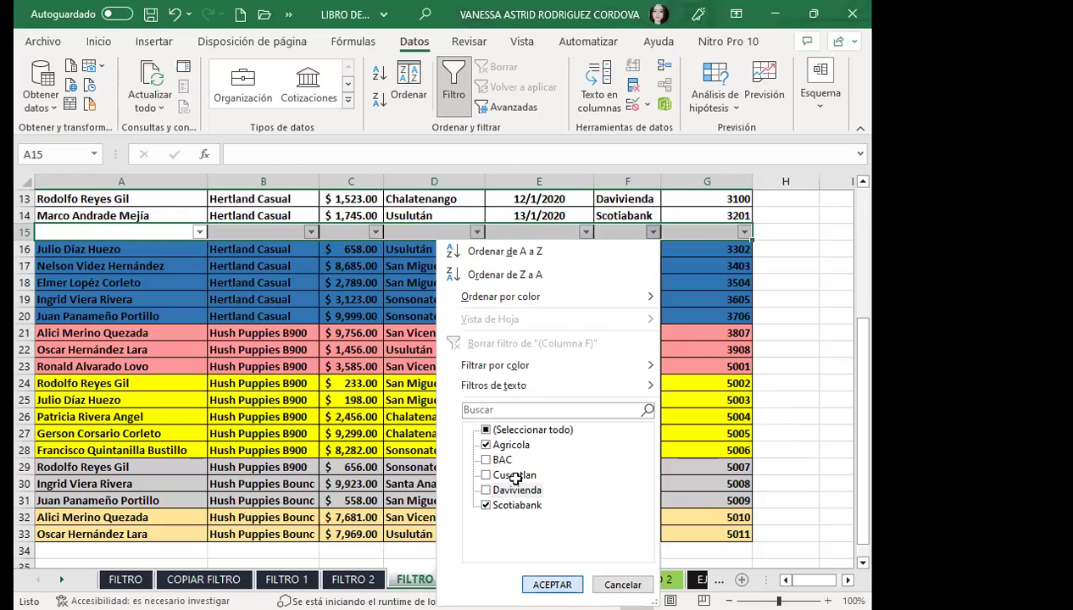
key(Return)
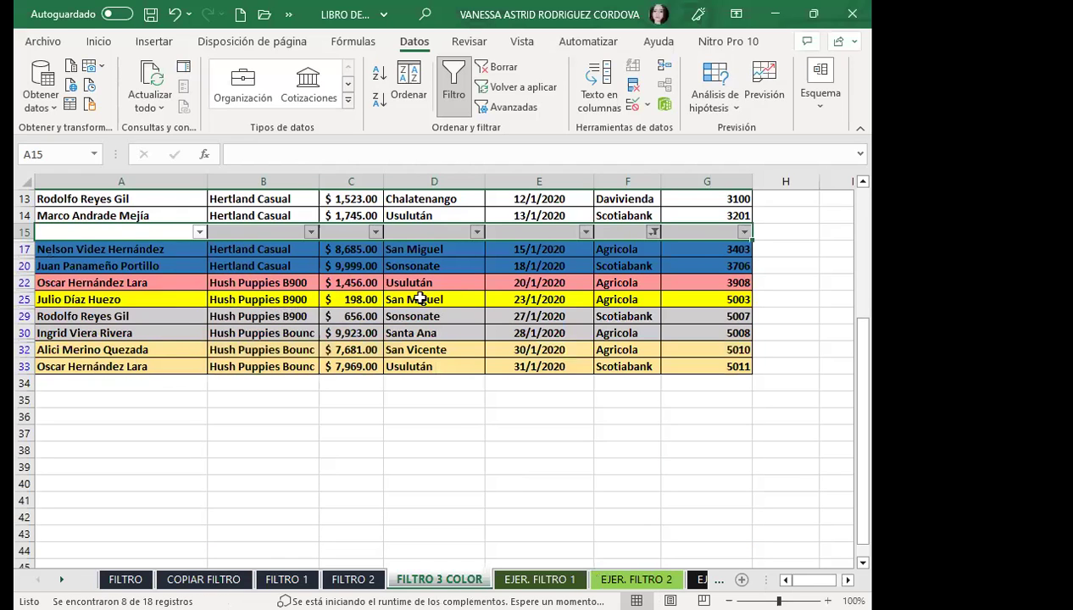
scroll(439, 342, up, 4)
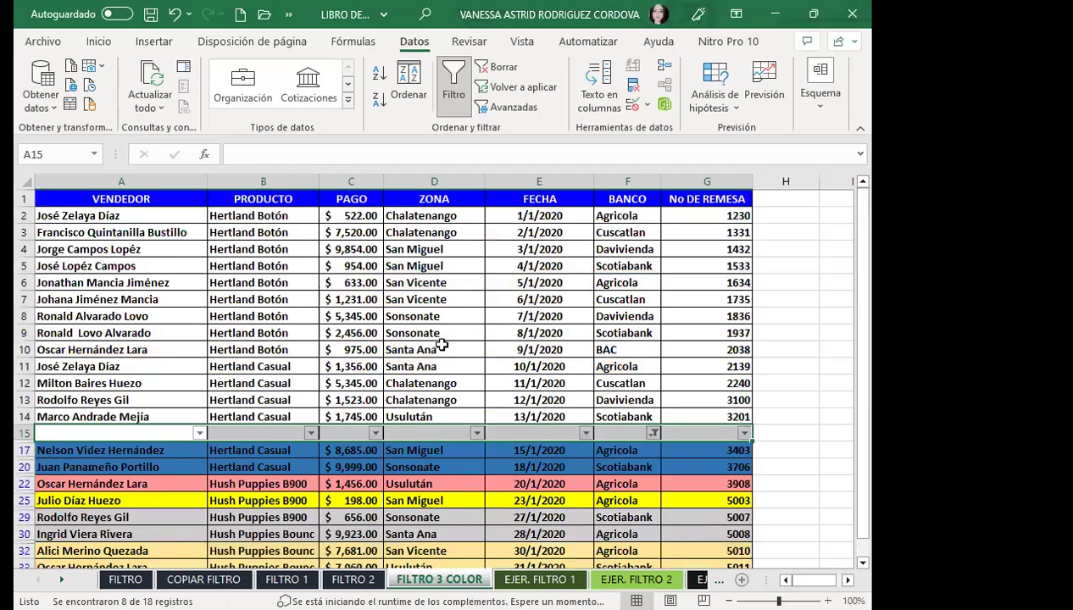
click(410, 201)
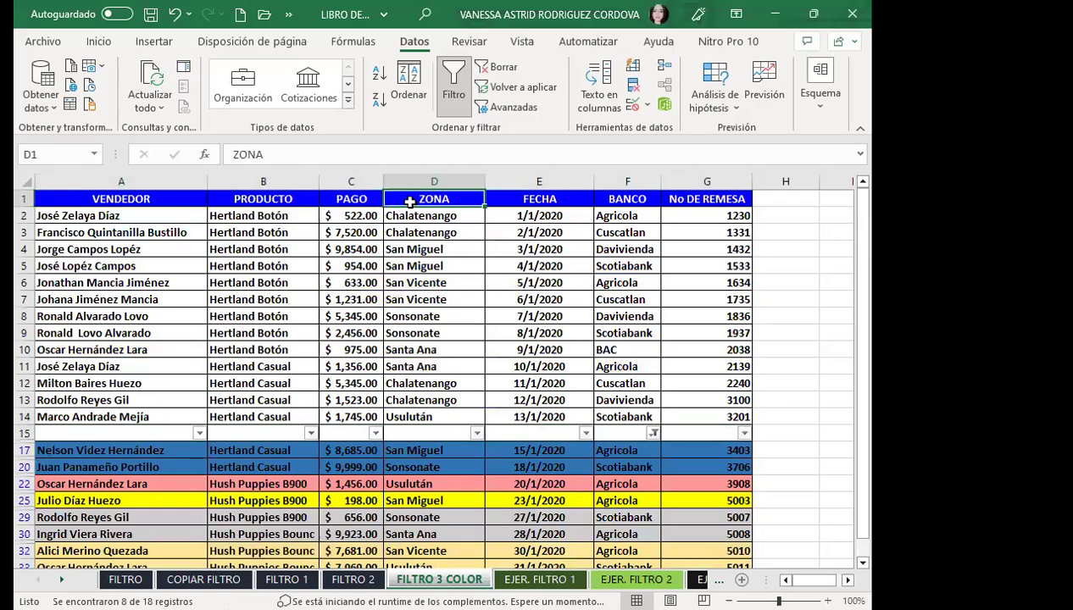
click(176, 430)
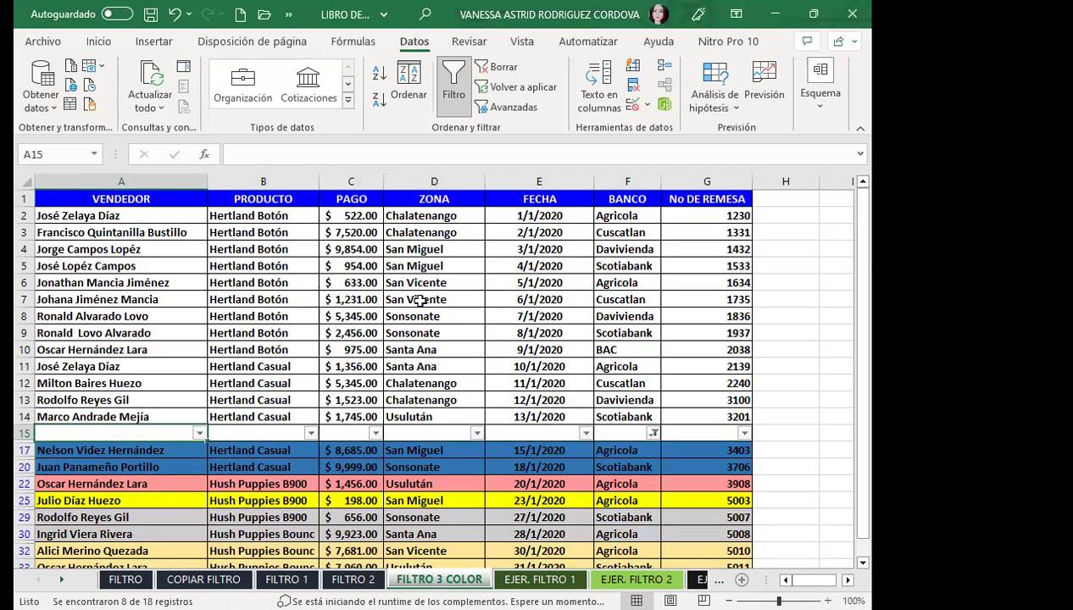
drag(136, 429, 729, 434)
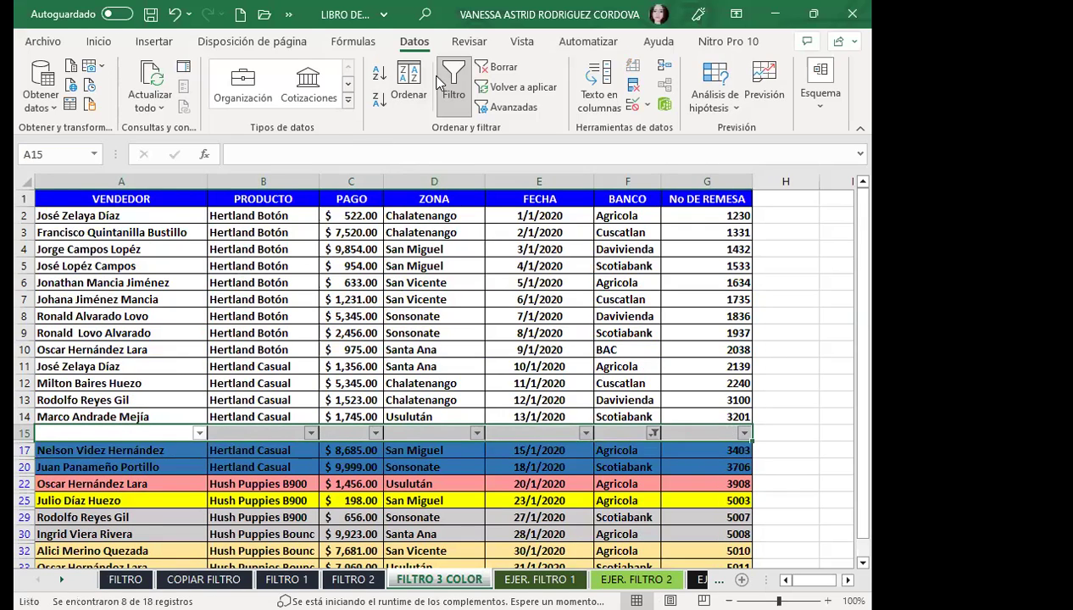
Turn off the bank filter and delete blank row 15 with Eliminar.
click(456, 65)
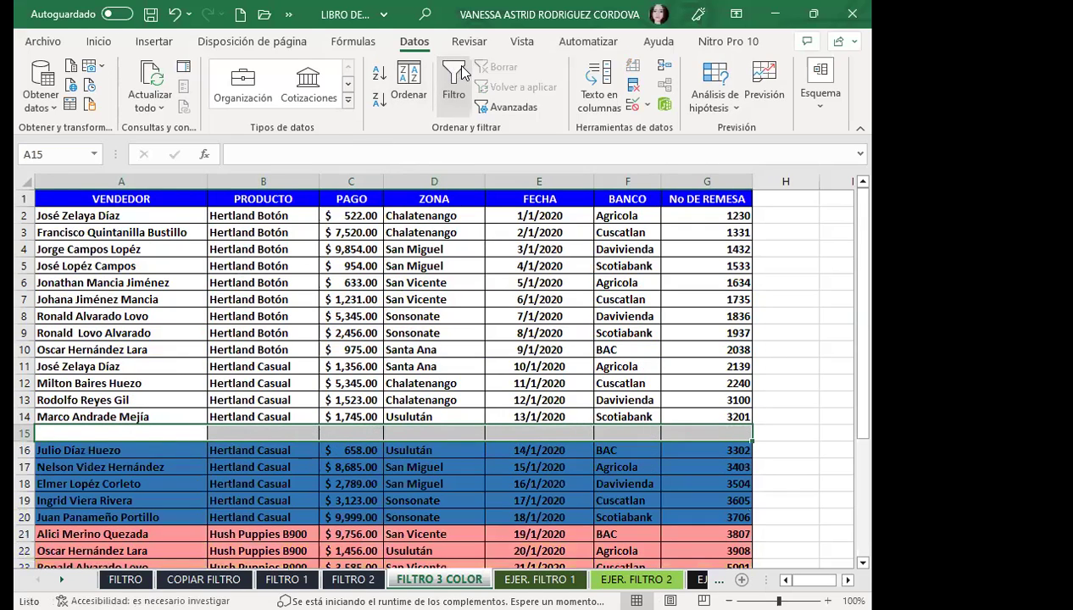
click(23, 432)
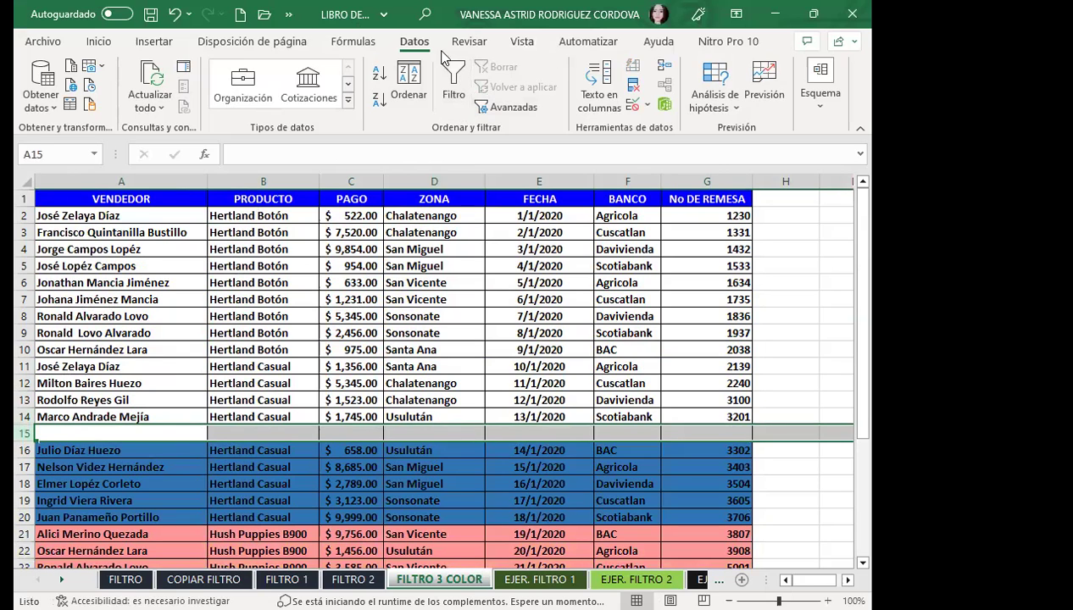
click(98, 41)
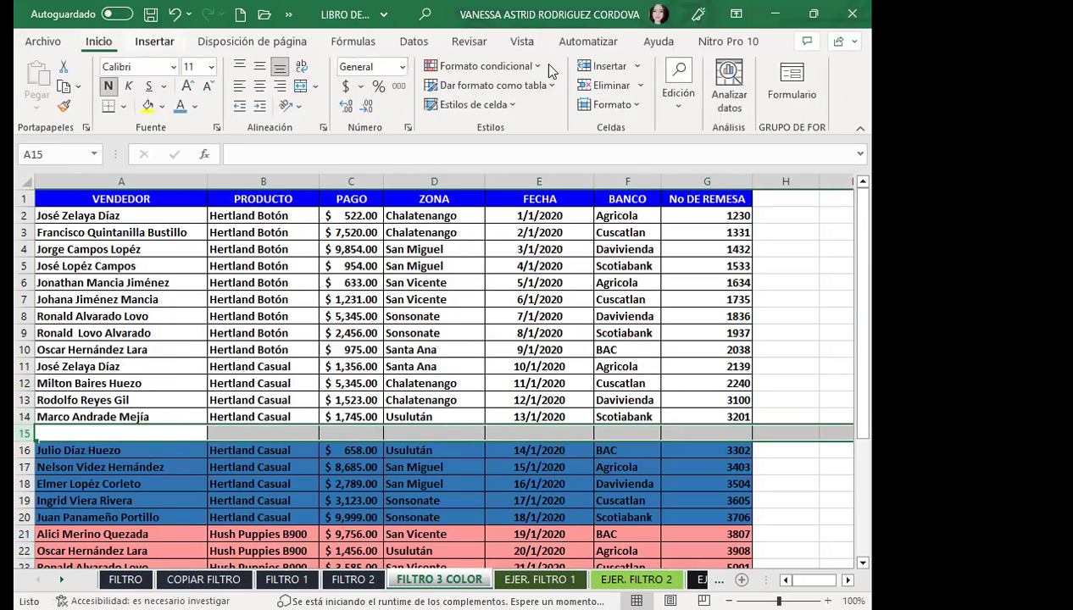
click(610, 86)
click(395, 446)
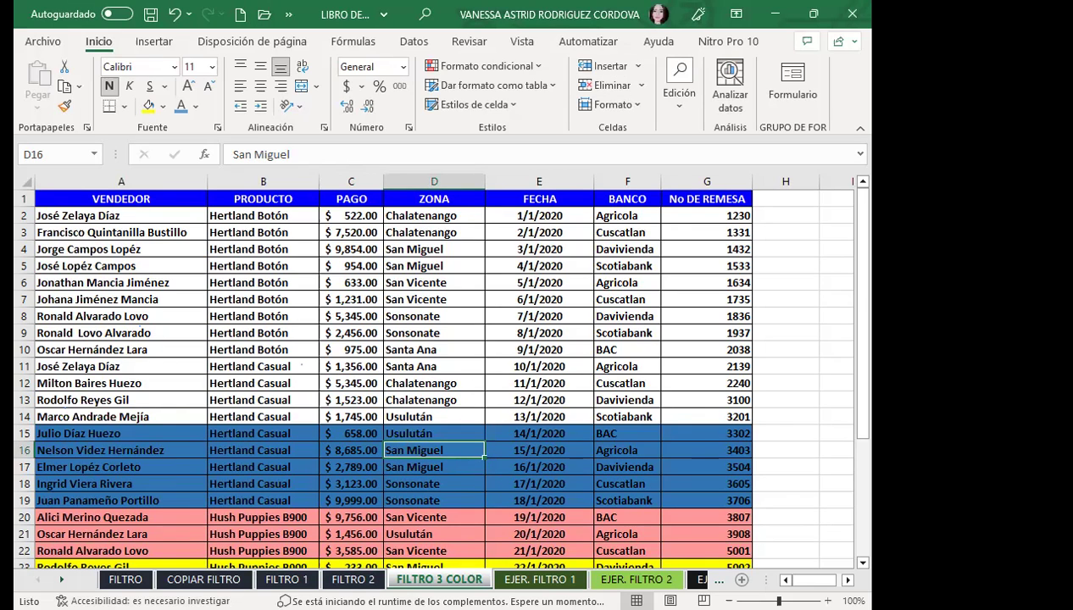
scroll(471, 459, down, 4)
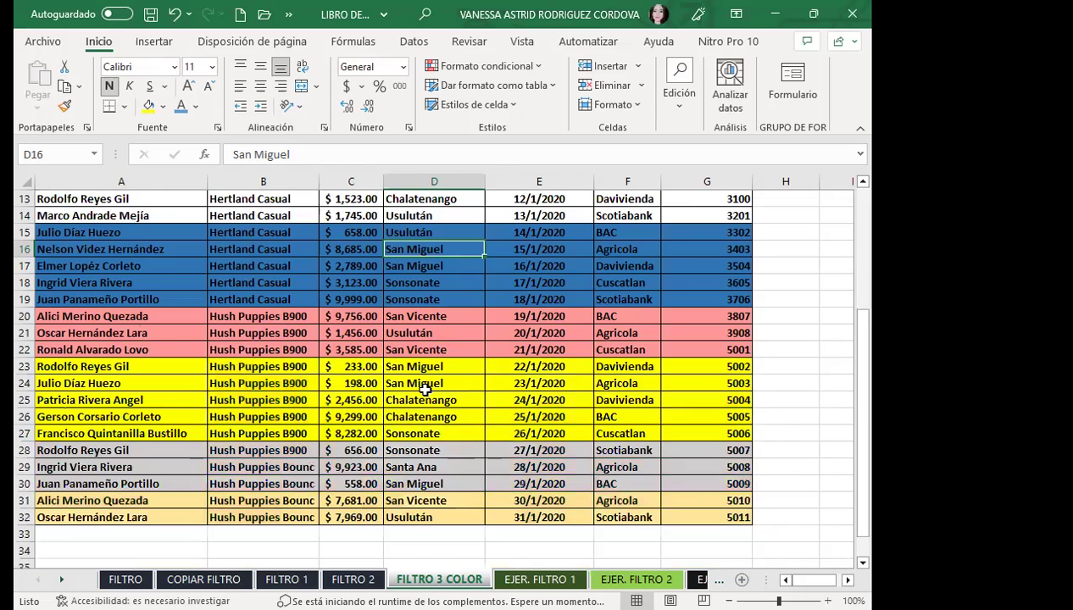
click(784, 507)
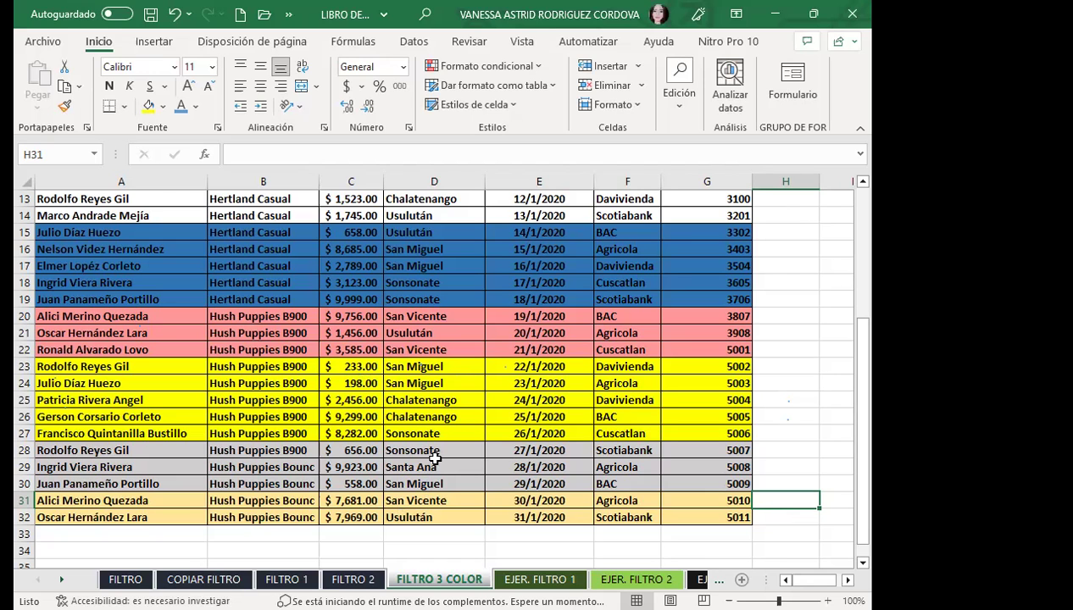
click(432, 450)
Switch to the EJER. FILTRO 1 sheet and read its San Miguel, Sonsonate, Santa Ana task.
click(401, 386)
click(539, 580)
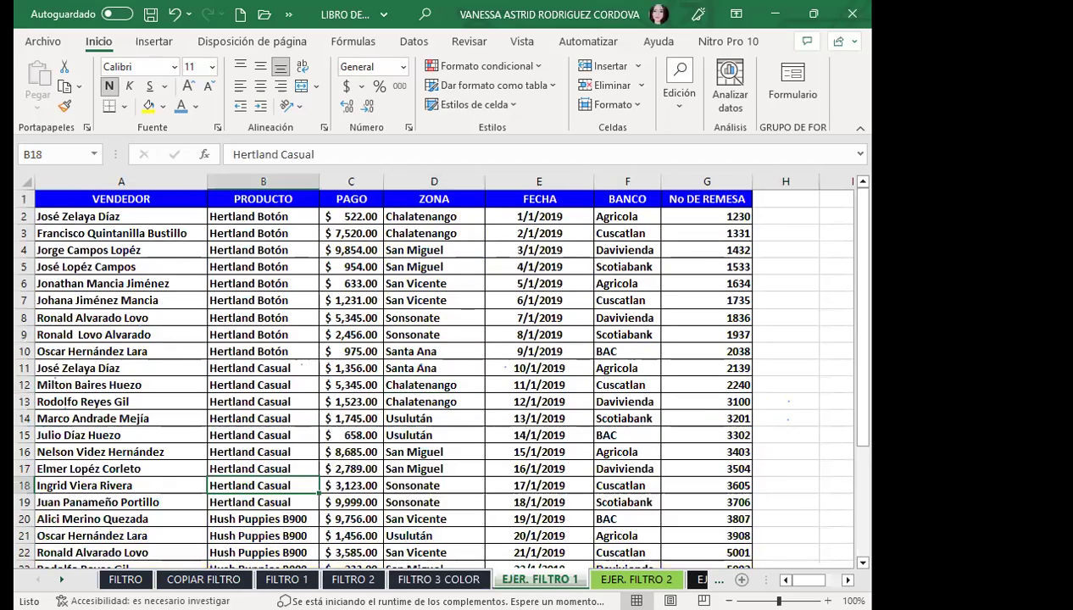
scroll(449, 444, down, 3)
scroll(398, 398, up, 3)
scroll(453, 383, down, 5)
scroll(450, 385, down, 2)
scroll(448, 384, up, 7)
scroll(810, 580, right, 3)
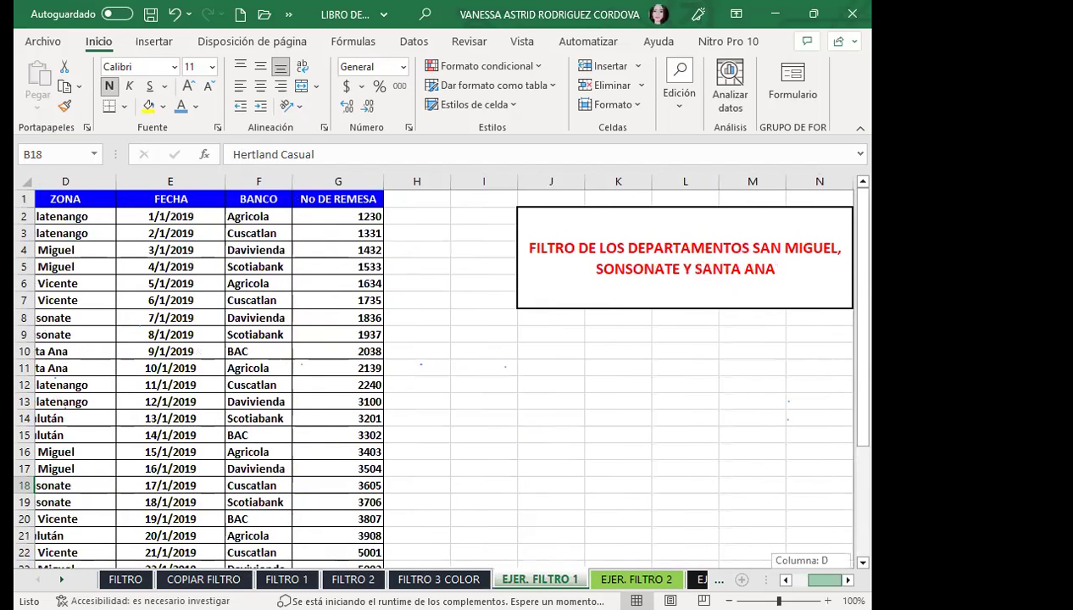
click(674, 370)
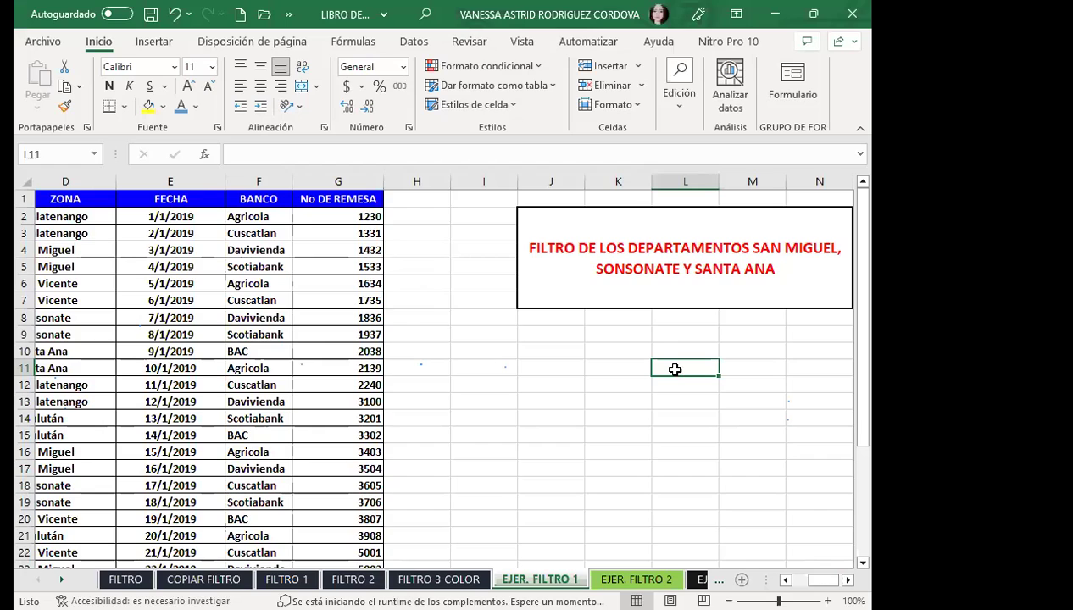
click(420, 353)
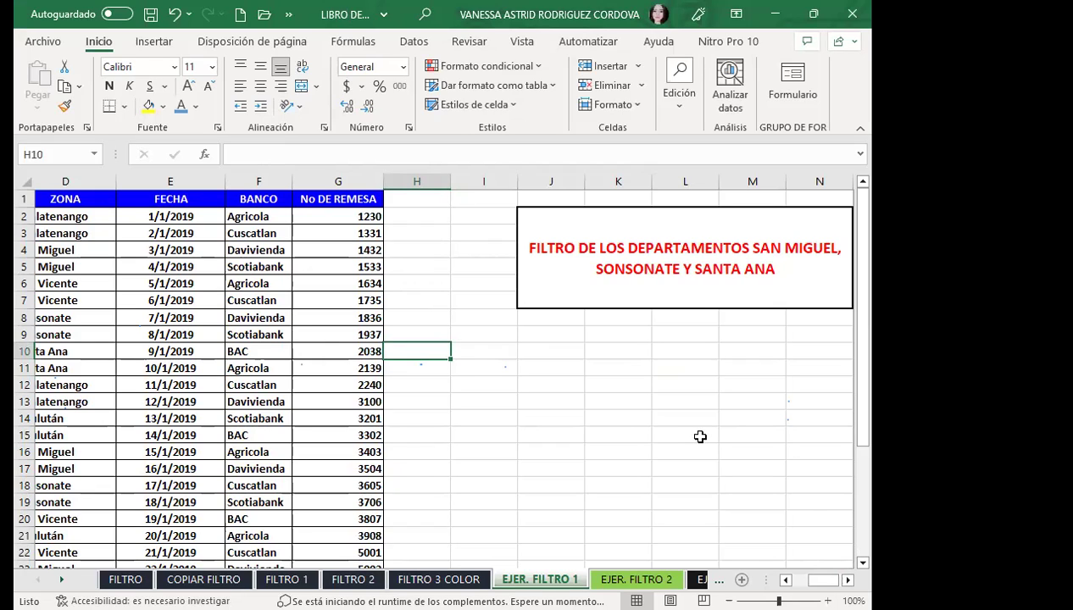
click(415, 42)
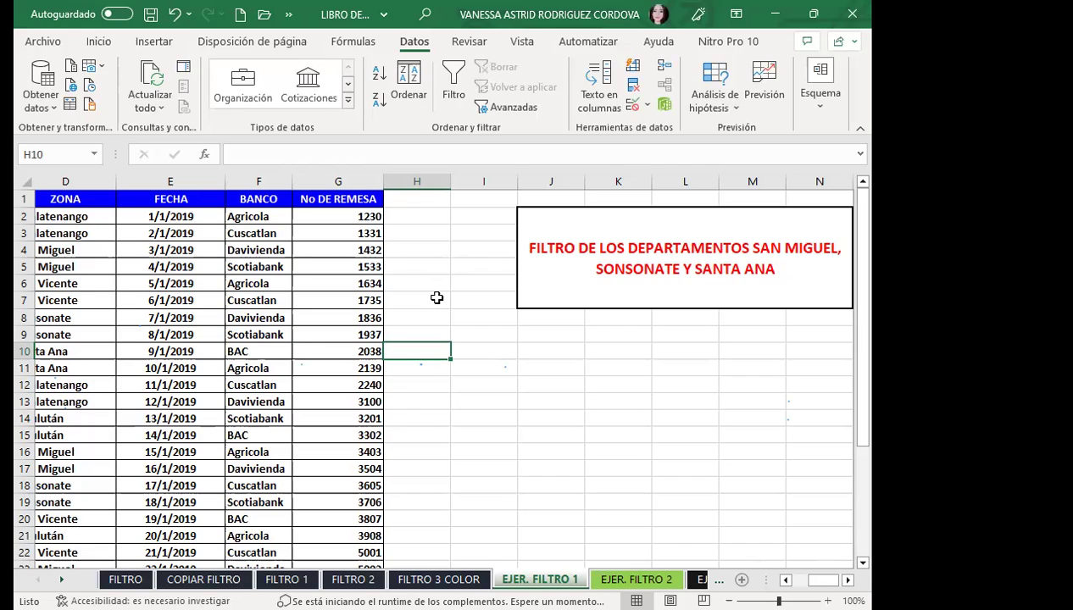
Turn on table filters with Ctrl+Shift+L and try a ZONA selection, then cancel it.
key(ctrl+shift+l)
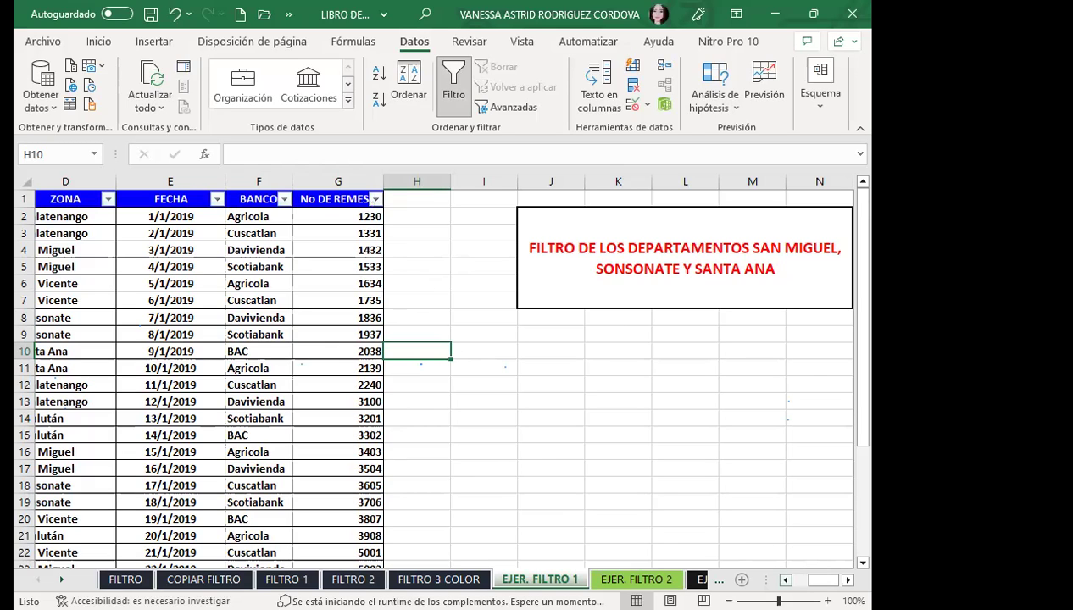
click(786, 581)
click(785, 580)
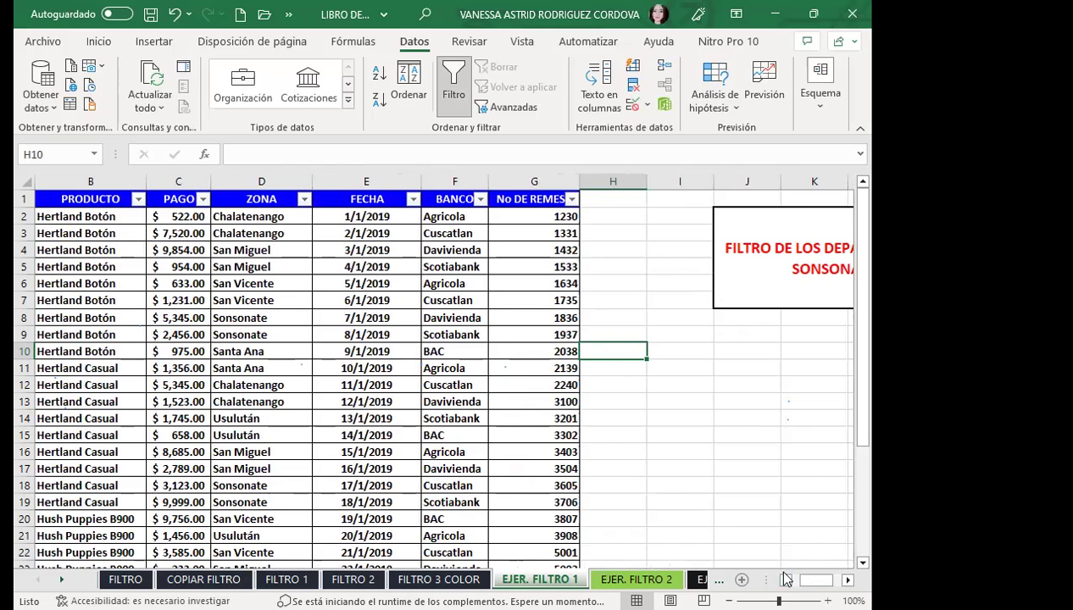
click(305, 200)
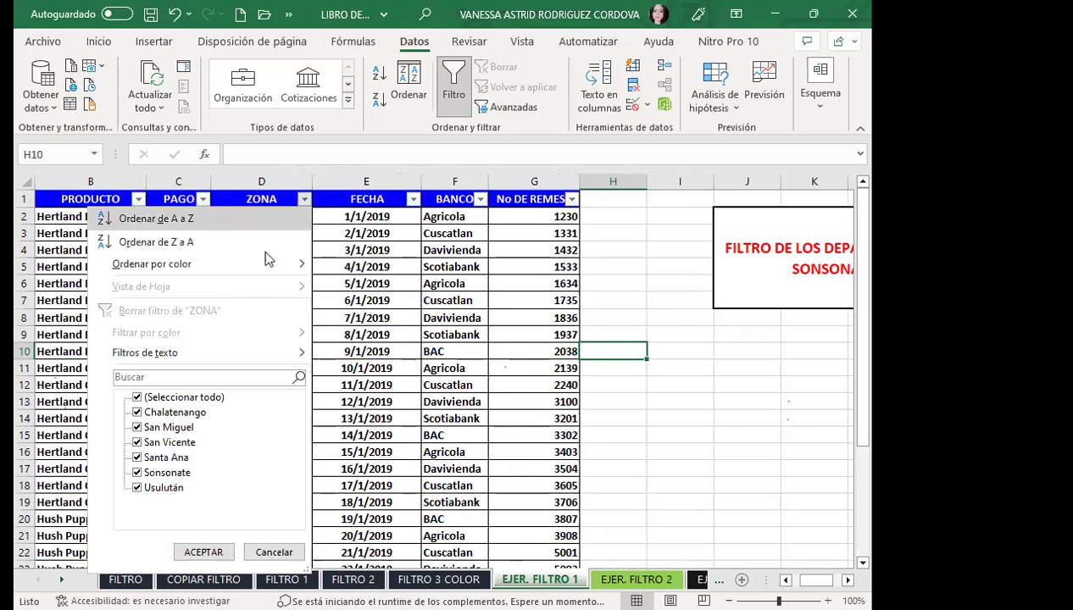
click(138, 399)
click(137, 398)
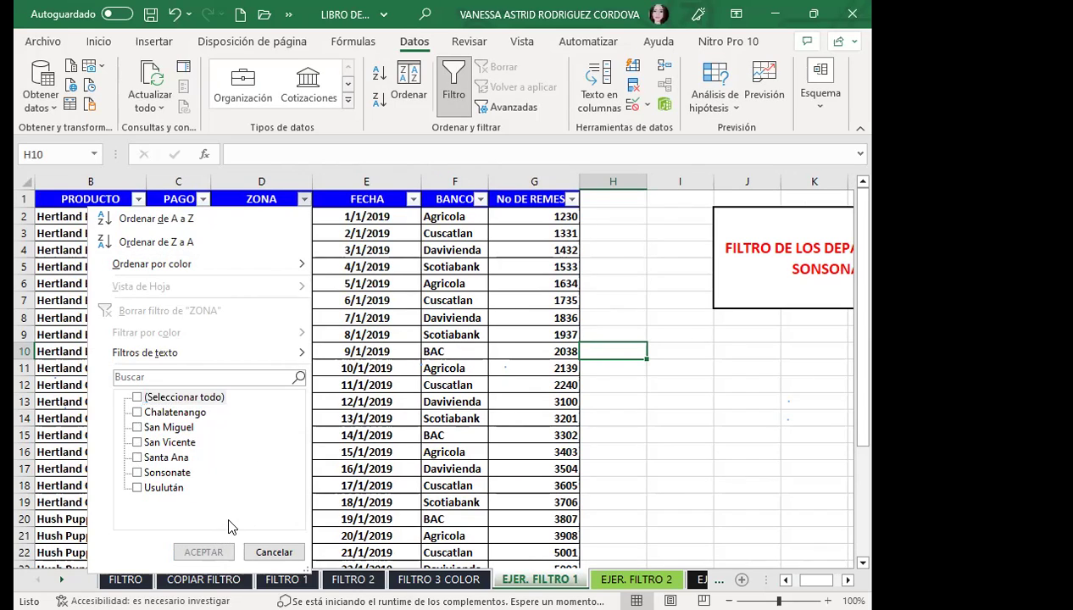
click(140, 472)
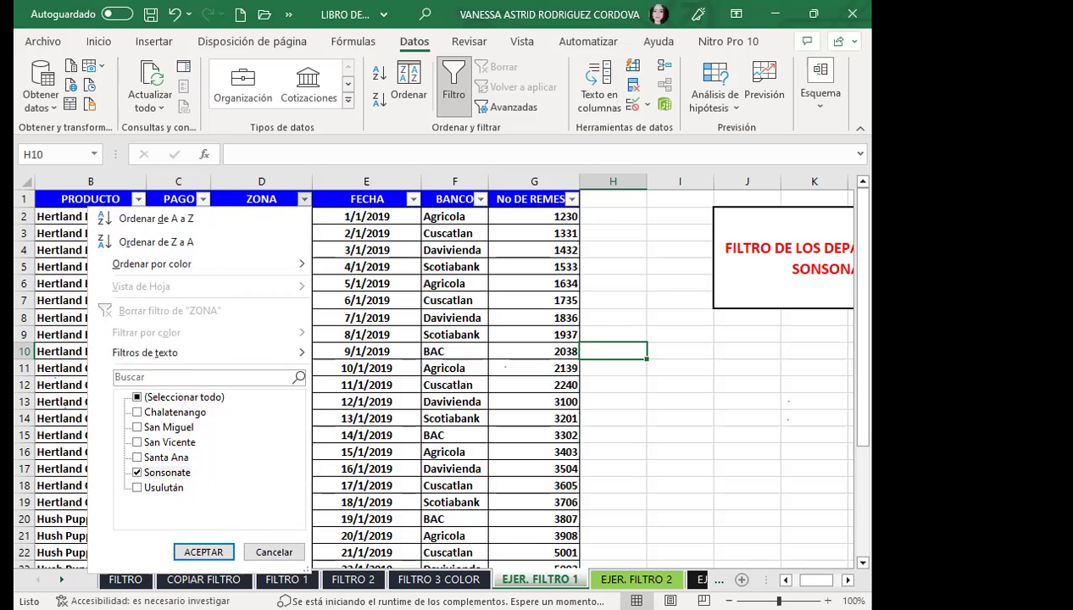
key(Escape)
scroll(254, 414, left, 3)
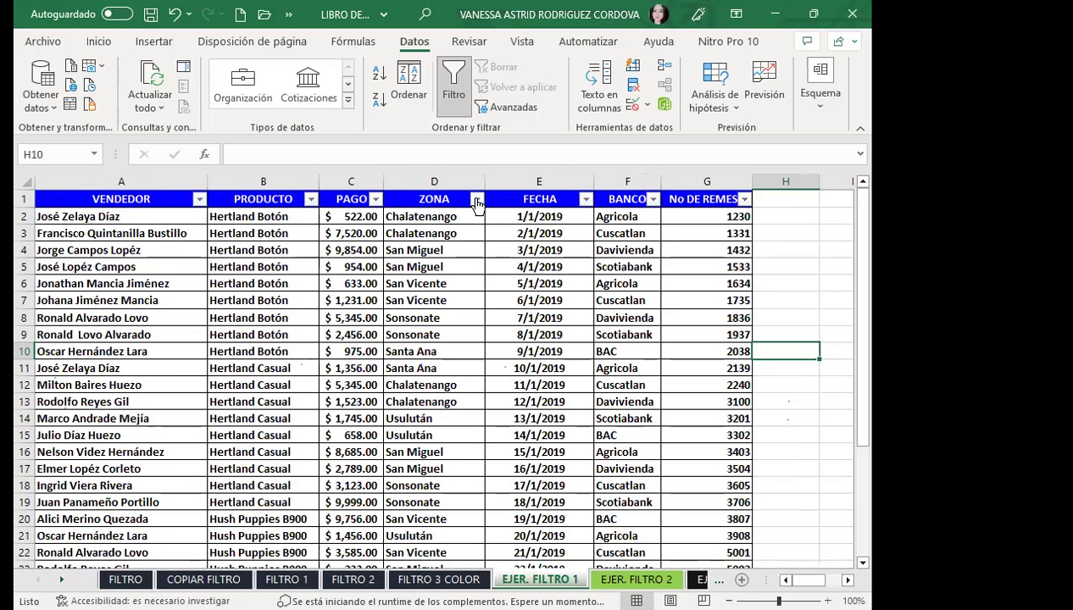
Filter ZONA to San Miguel, Santa Ana and Sonsonate, leaving 16 of 31 rows.
click(477, 202)
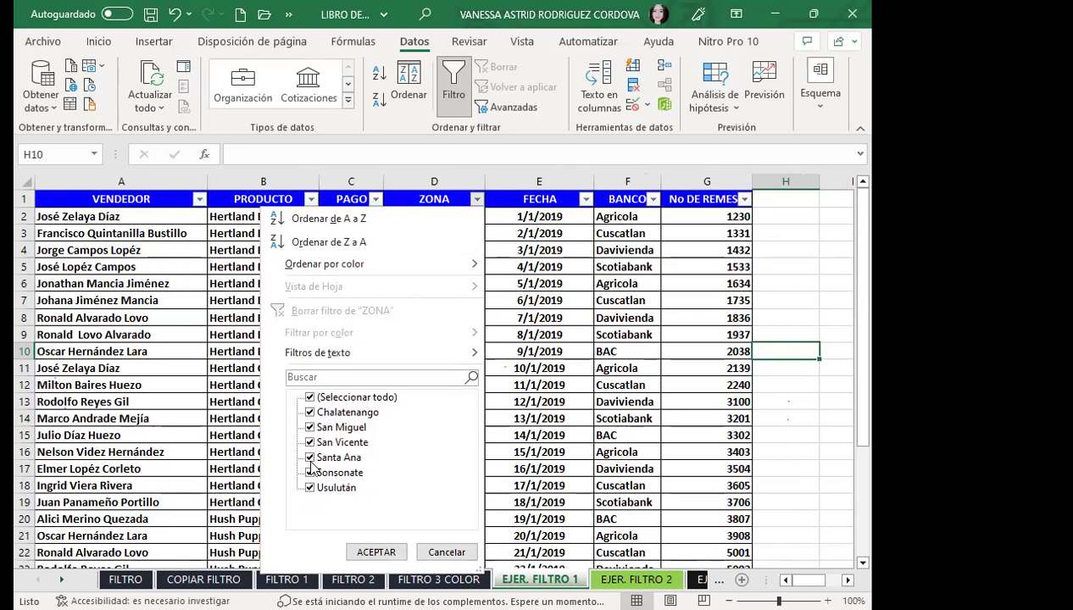
click(310, 472)
click(309, 428)
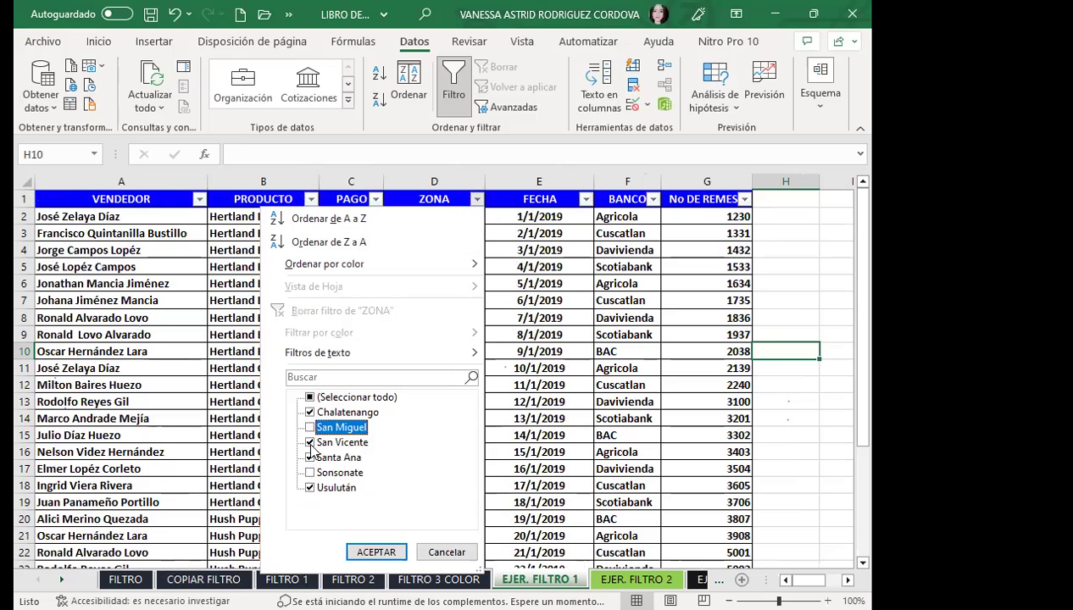
click(309, 397)
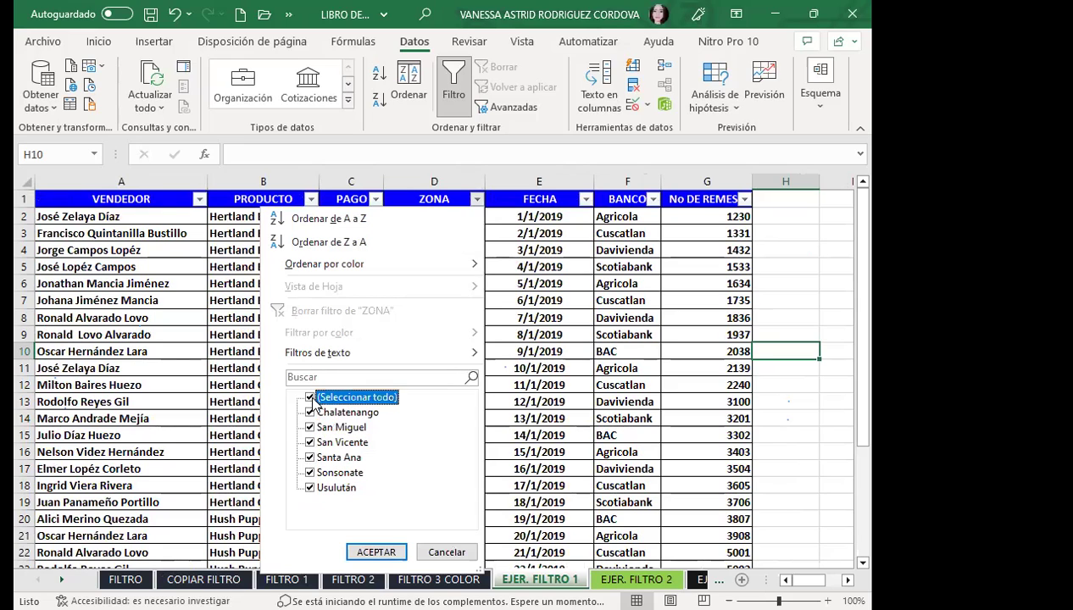
click(309, 397)
click(309, 427)
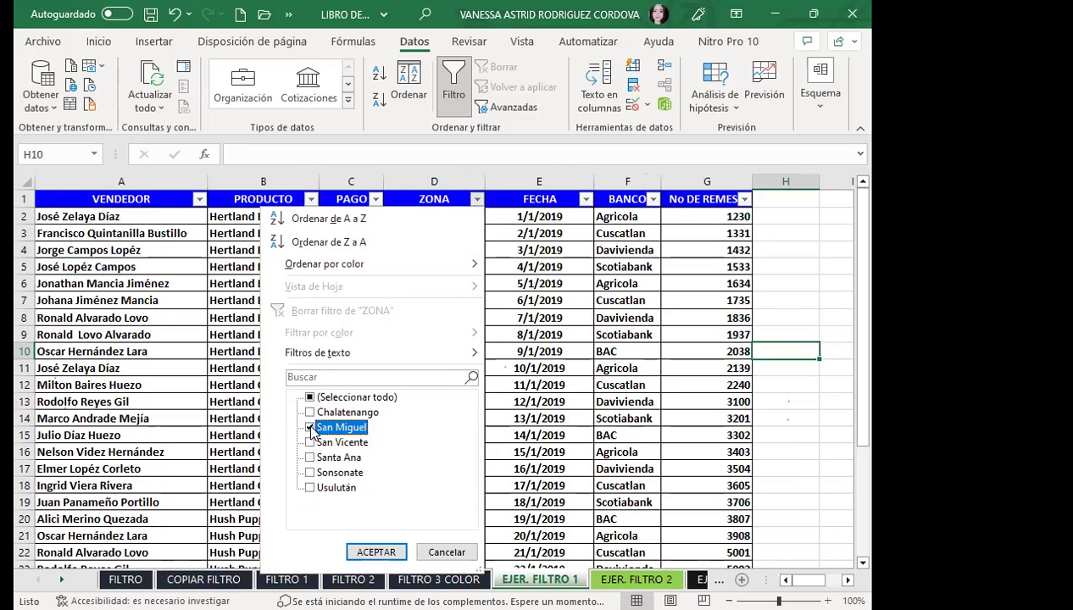
click(310, 458)
click(310, 472)
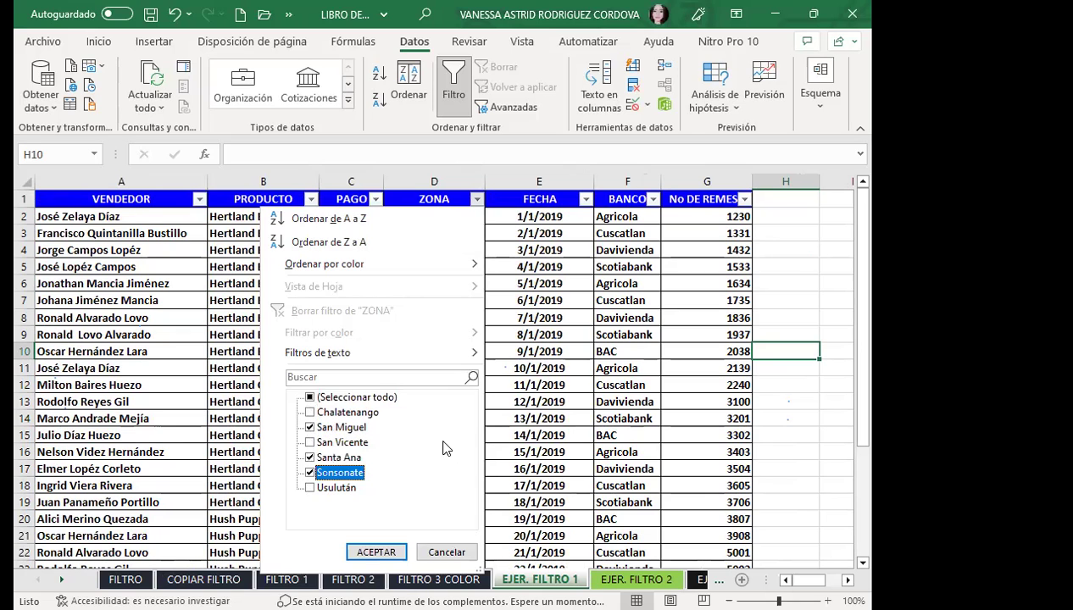
click(365, 555)
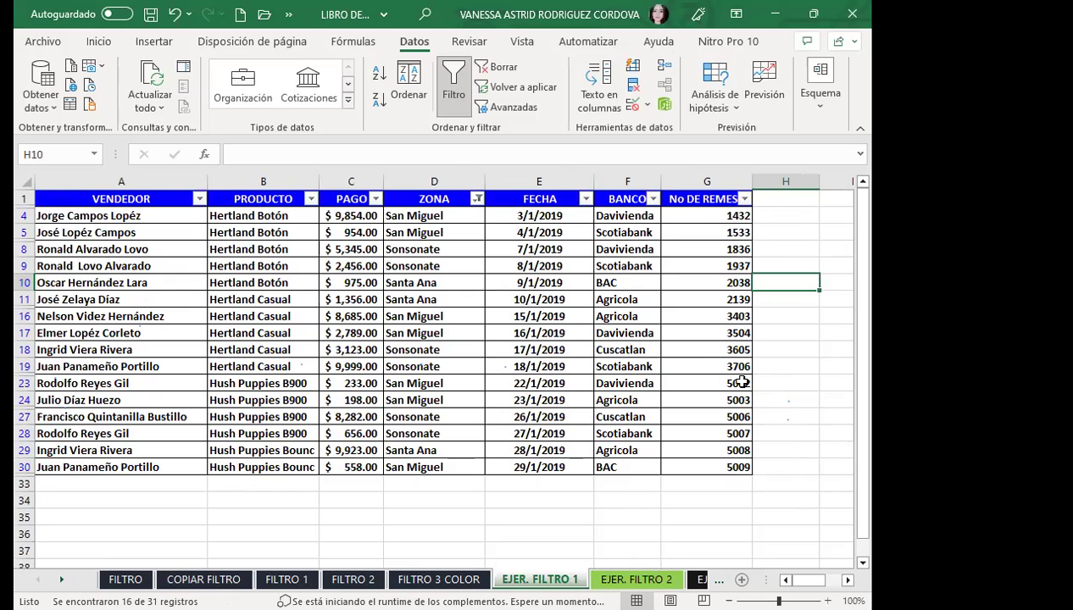
click(824, 430)
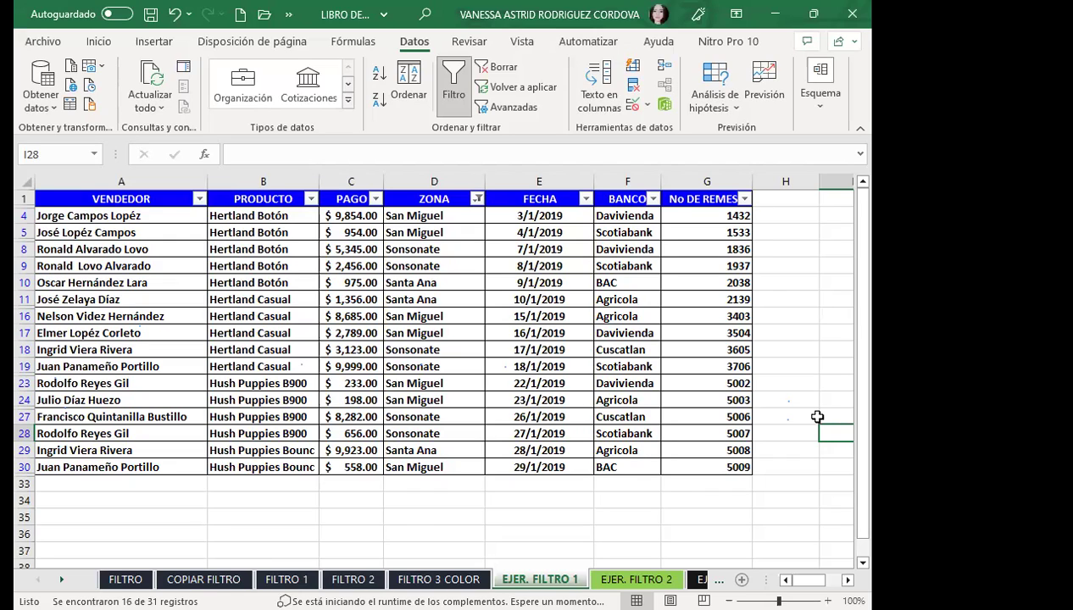
Paste the copied filtered table as a picture starting at cell A38.
click(873, 483)
scroll(364, 420, down, 3)
click(68, 424)
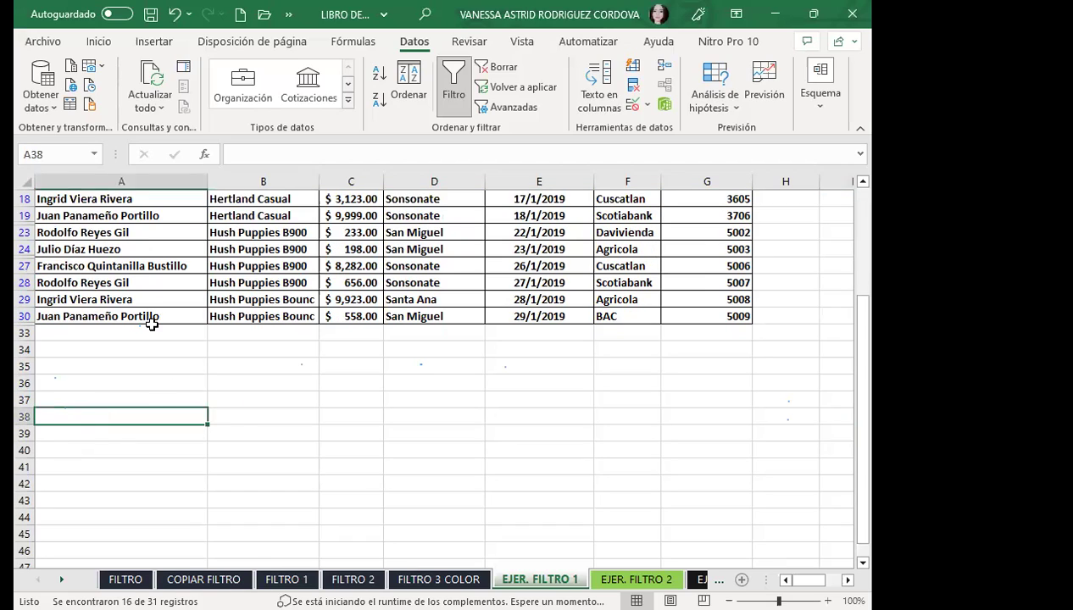
click(97, 42)
click(44, 78)
scroll(509, 428, down, 7)
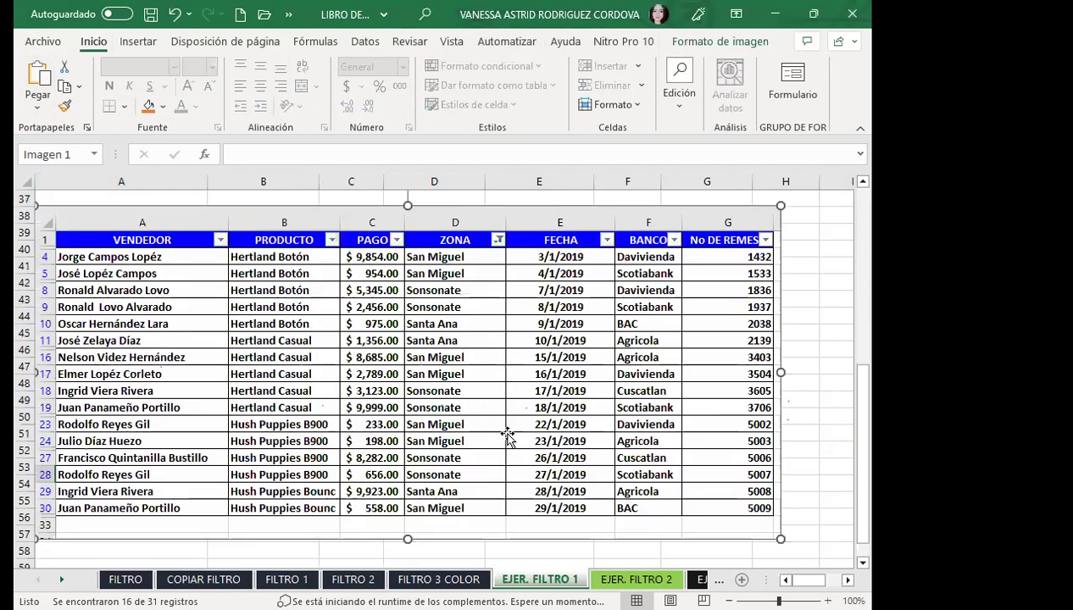
scroll(512, 458, down, 2)
click(508, 450)
scroll(494, 416, up, 10)
scroll(471, 398, up, 4)
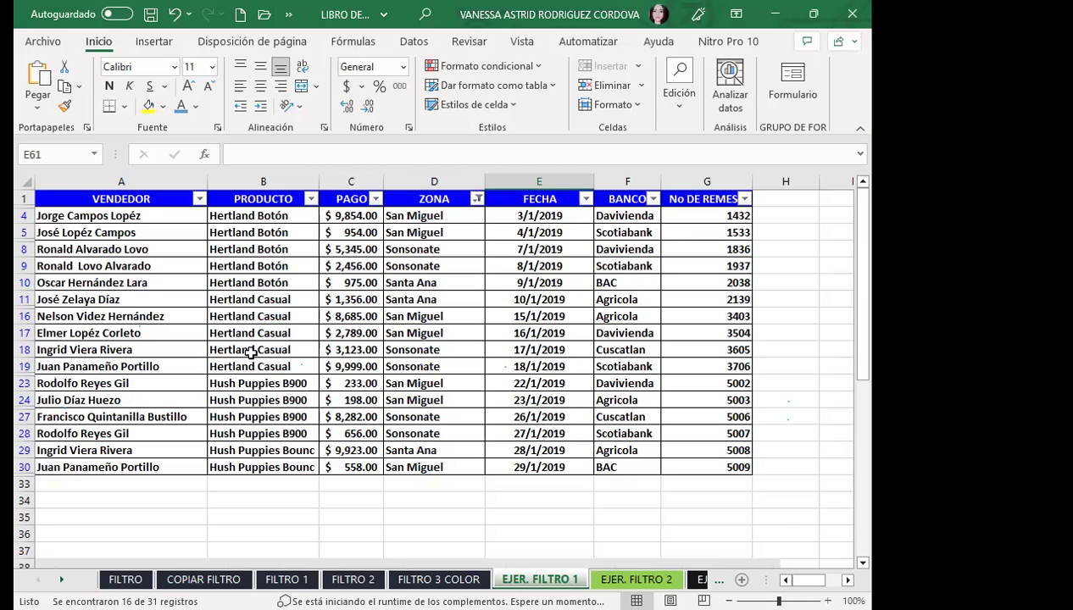
Copy the filtered range A1:G30 and paste it as a table starting at A61.
drag(90, 200, 714, 470)
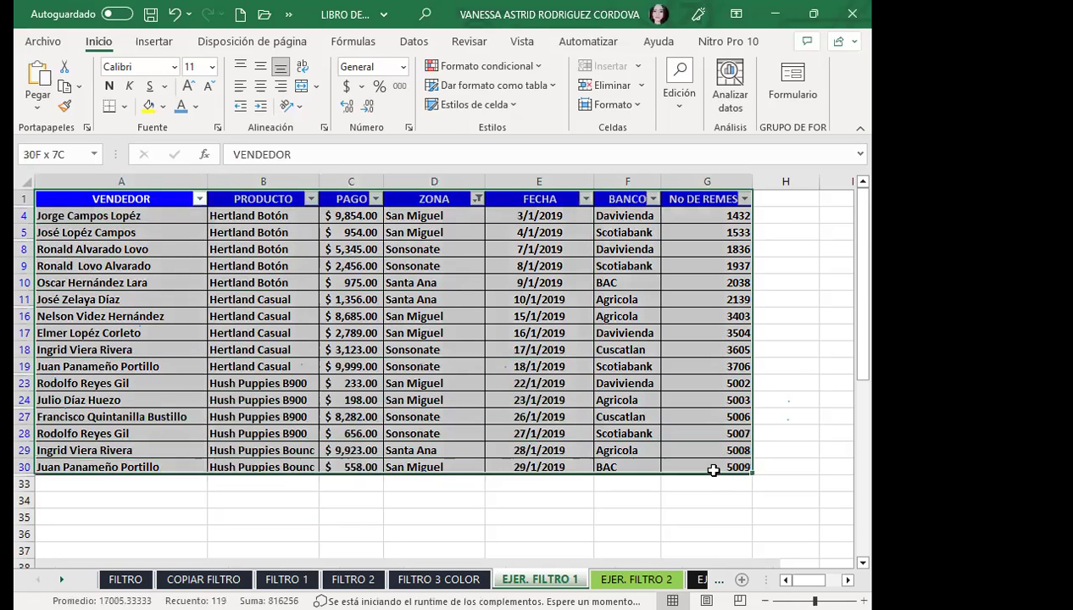
click(64, 87)
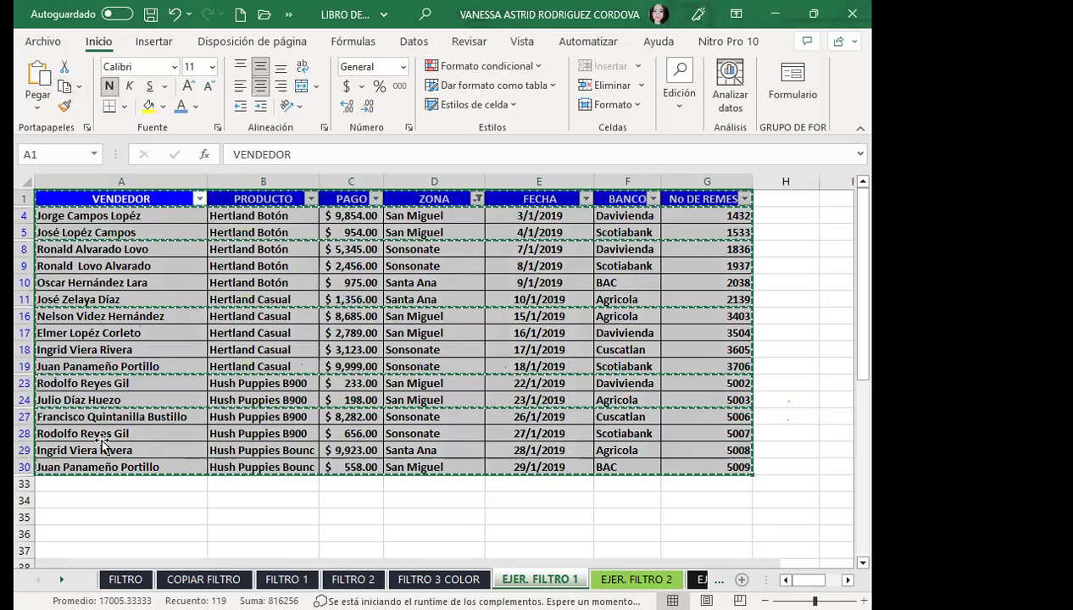
scroll(118, 424, down, 6)
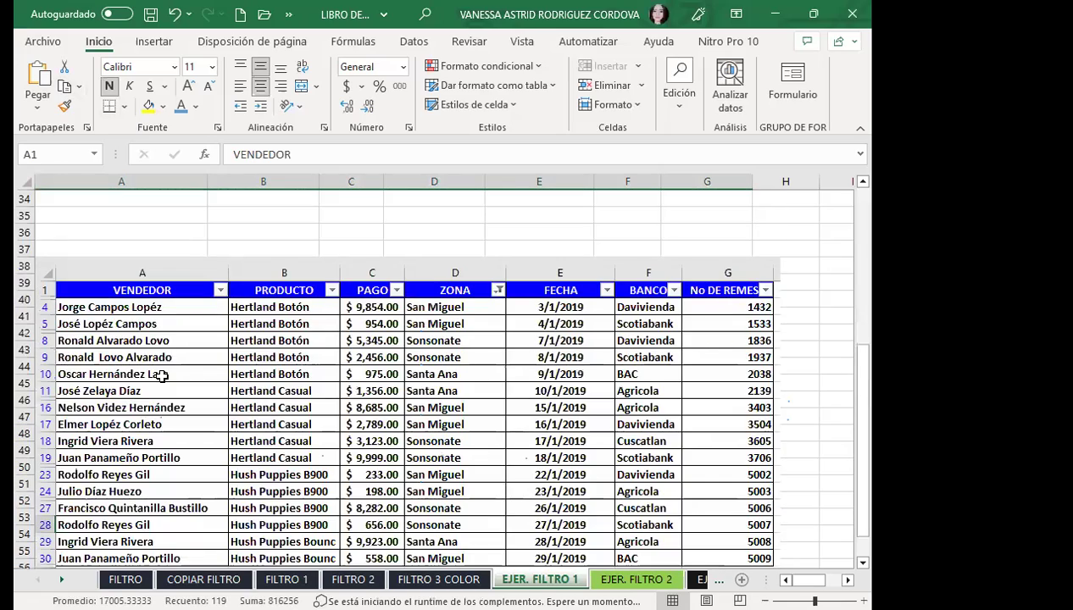
scroll(161, 376, up, 6)
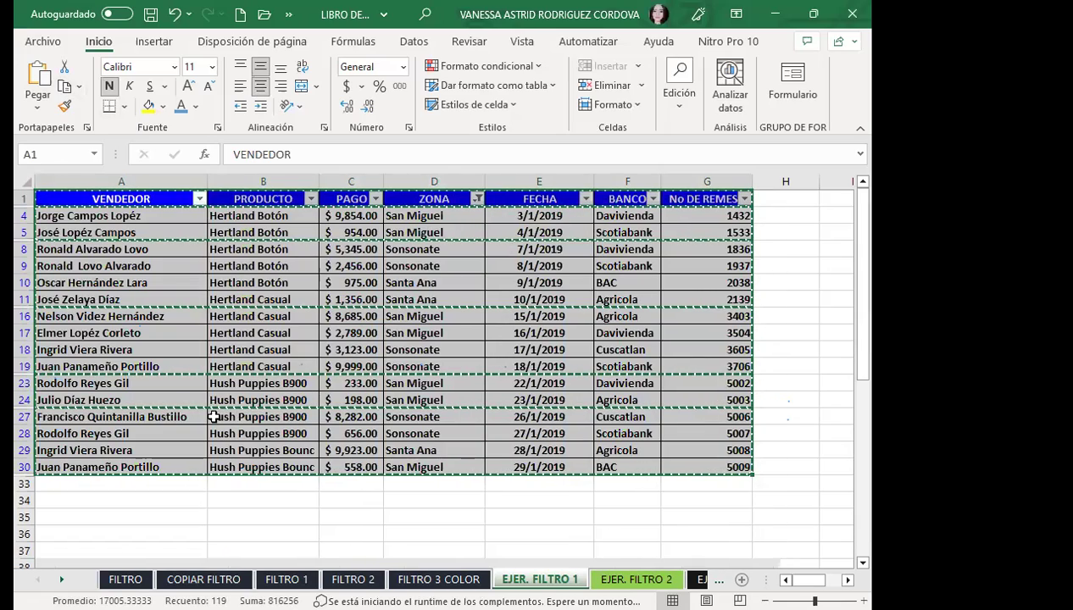
scroll(65, 357, down, 12)
click(72, 349)
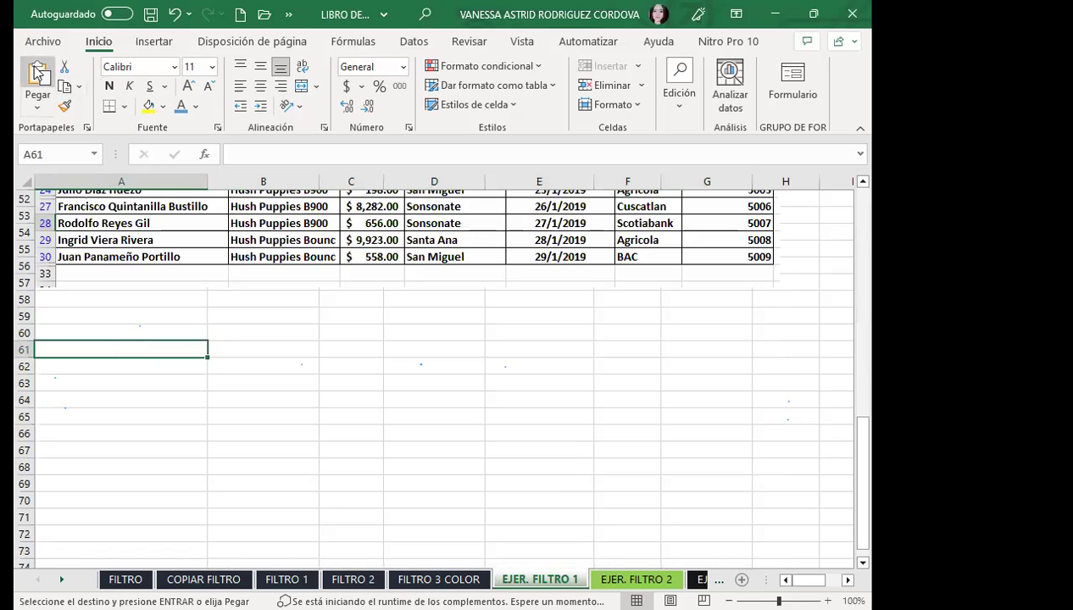
click(35, 74)
scroll(437, 433, down, 3)
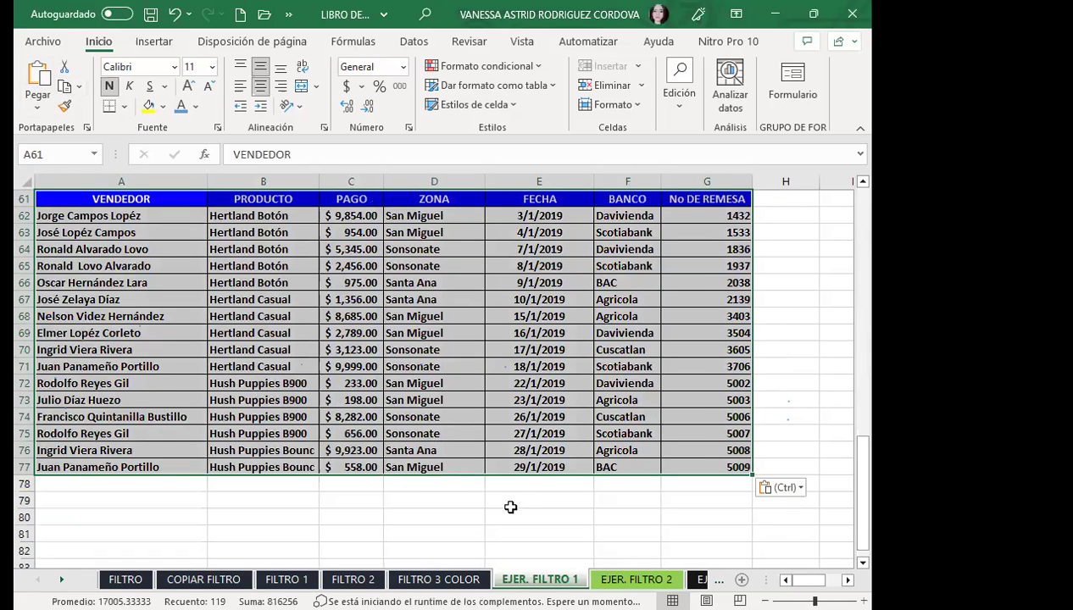
click(287, 526)
scroll(377, 384, up, 10)
scroll(389, 378, up, 6)
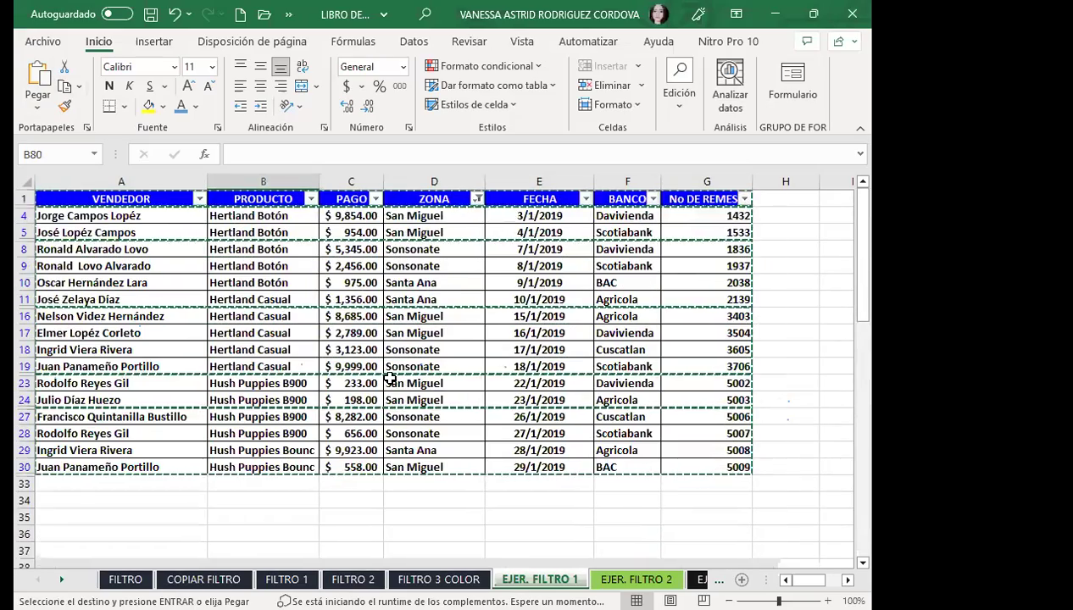
key(Escape)
Move the table picture down so it starts at row 40.
scroll(352, 409, down, 15)
scroll(310, 428, down, 5)
scroll(297, 421, down, 3)
scroll(296, 416, up, 3)
scroll(299, 417, up, 4)
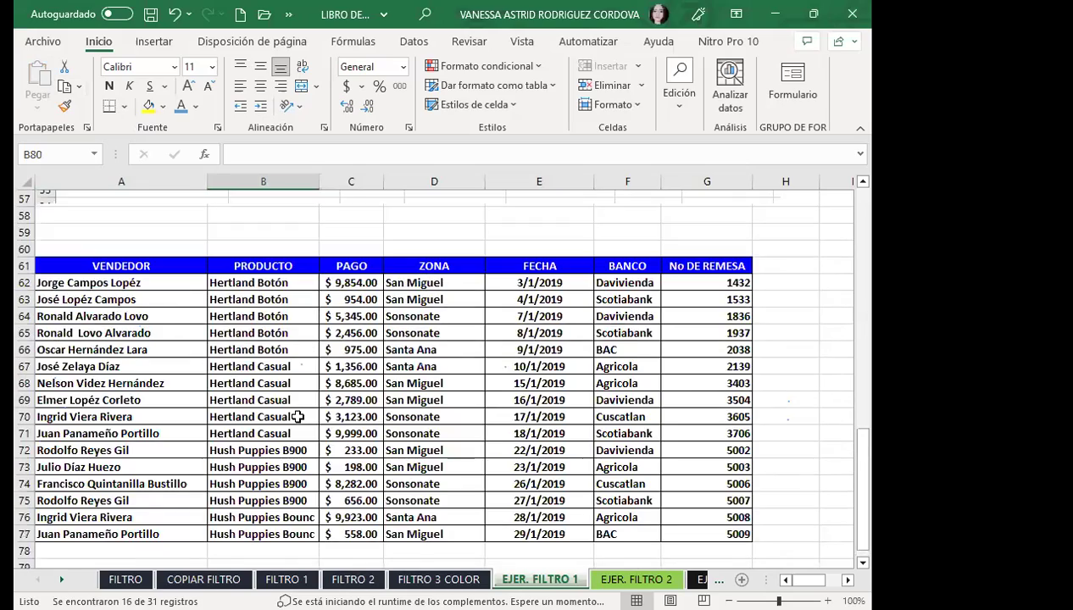
scroll(299, 416, down, 1)
scroll(419, 455, up, 5)
scroll(425, 445, down, 3)
scroll(267, 427, down, 3)
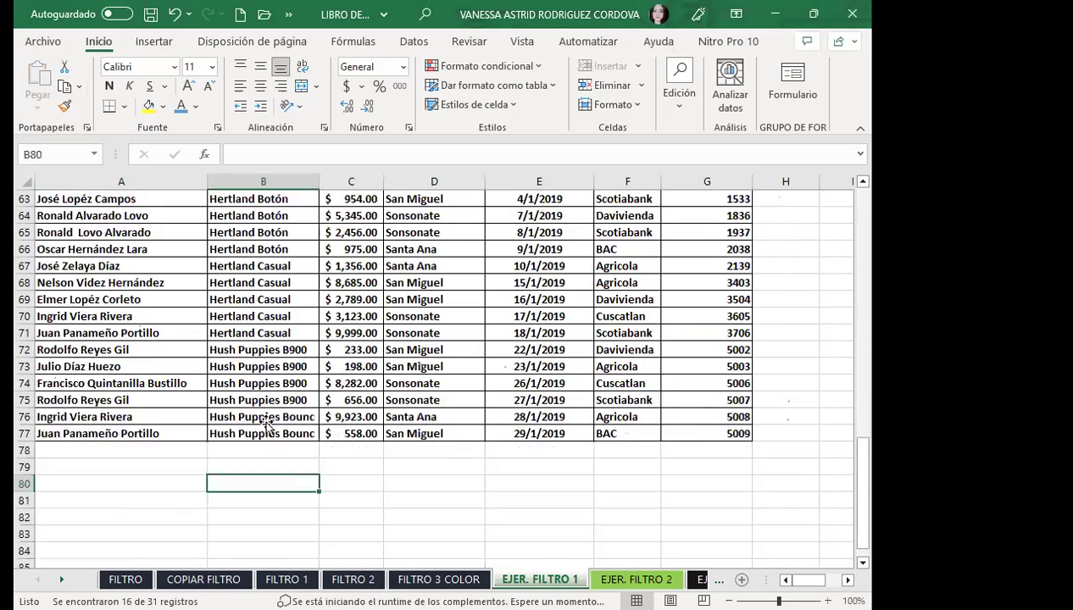
scroll(267, 427, down, 1)
click(292, 344)
scroll(294, 343, up, 3)
scroll(294, 343, up, 4)
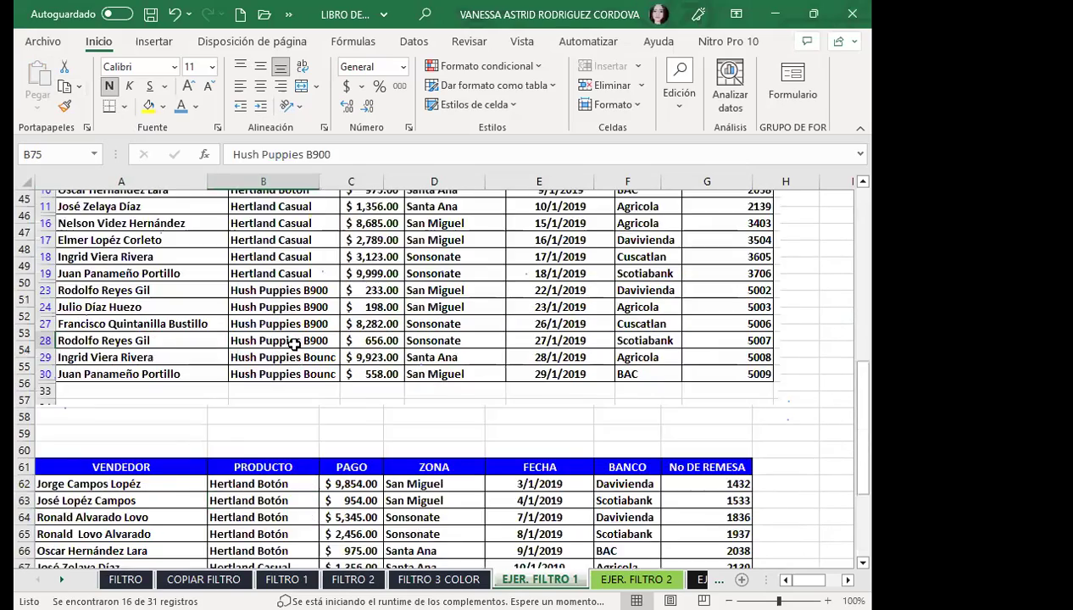
scroll(292, 344, up, 7)
click(280, 394)
click(203, 314)
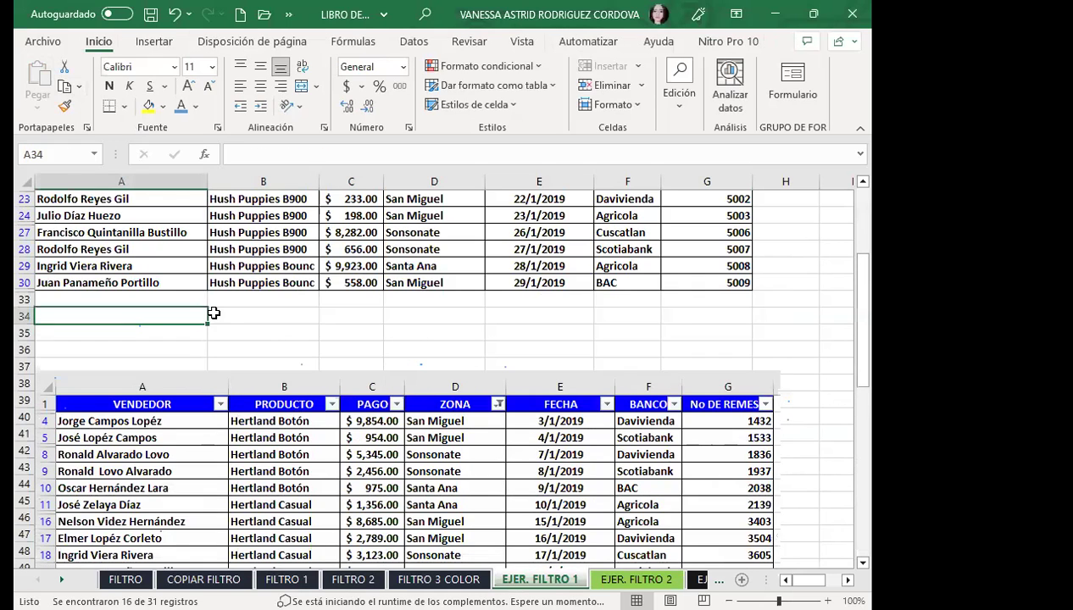
drag(234, 428, 234, 469)
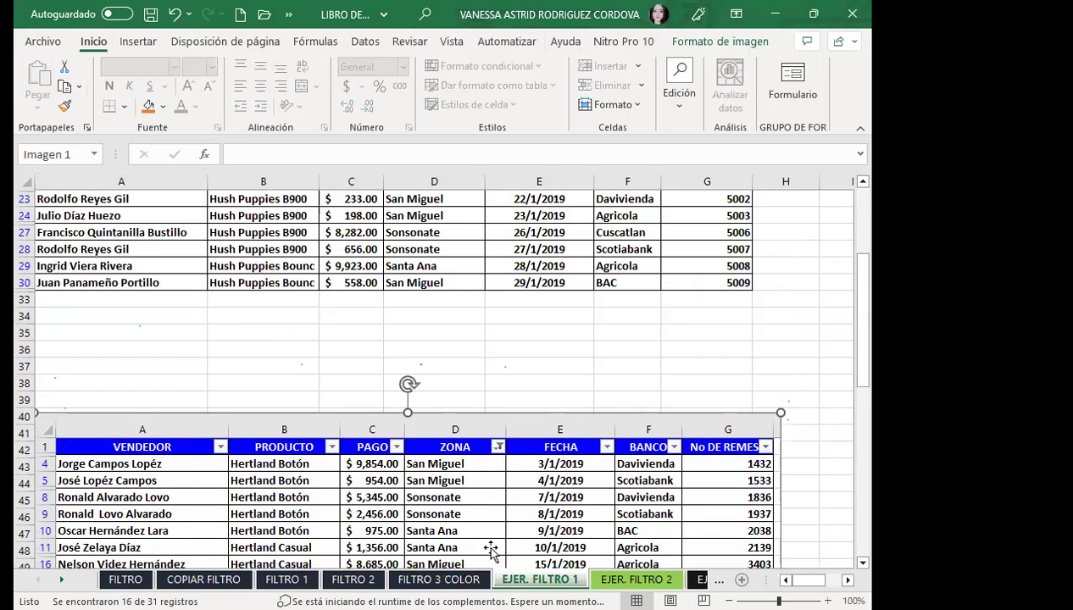
click(636, 579)
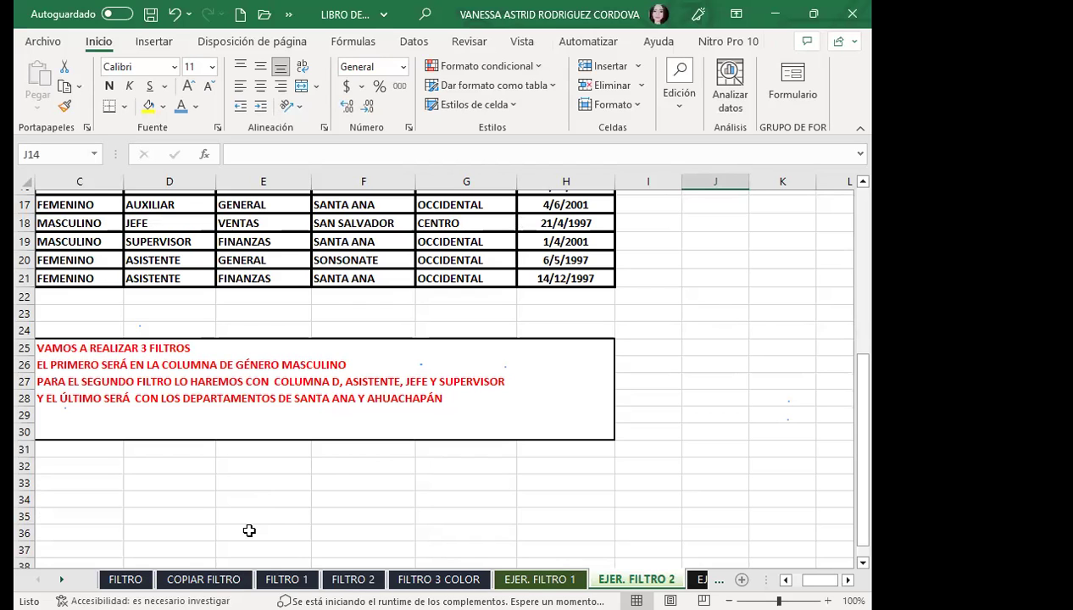
Bring the EJER. FILTRO 2 employee table back to row 1 and column A.
scroll(234, 503, up, 3)
scroll(234, 503, up, 3)
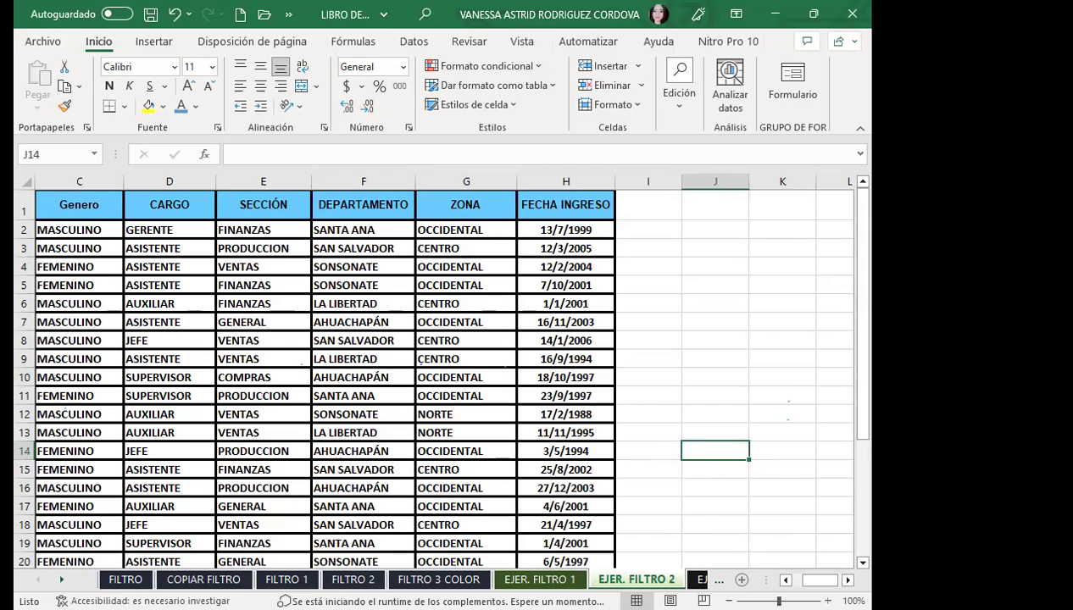
drag(819, 580, 809, 580)
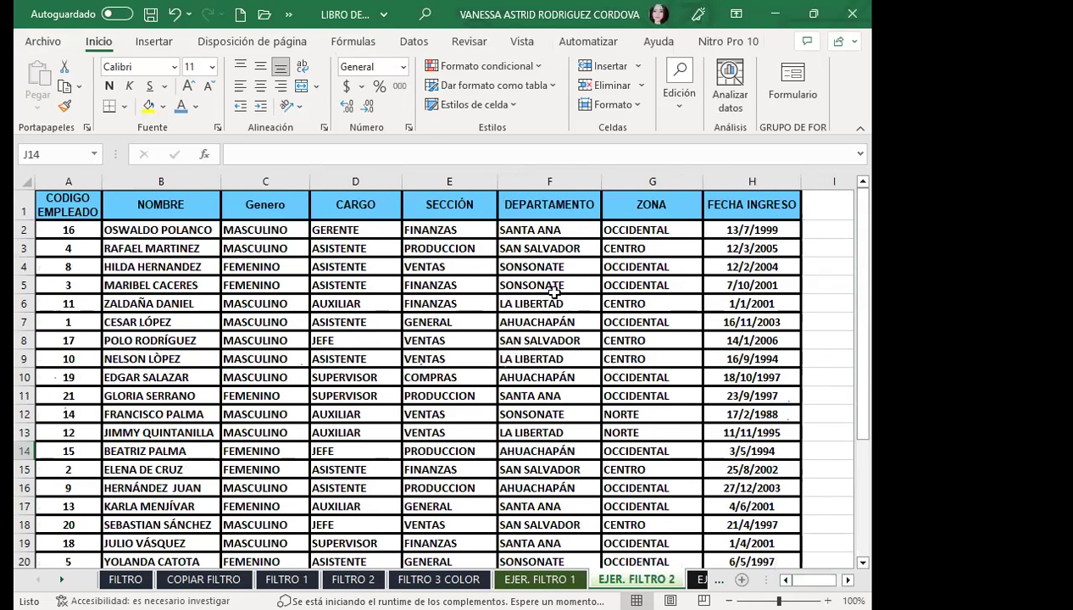
Enable filtering on the employee table after dismissing a range warning.
click(413, 42)
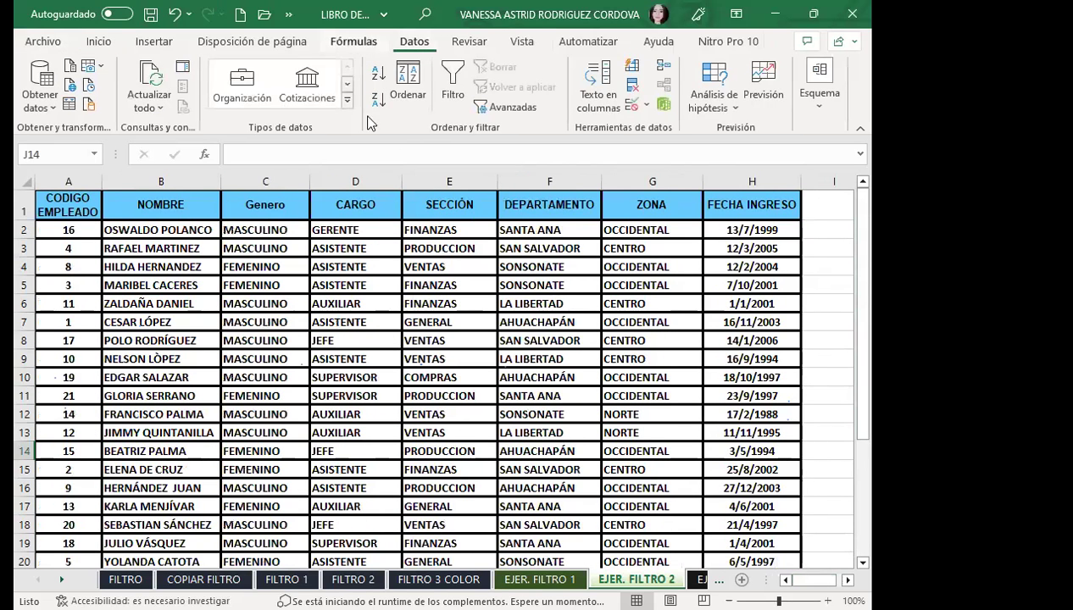
click(456, 81)
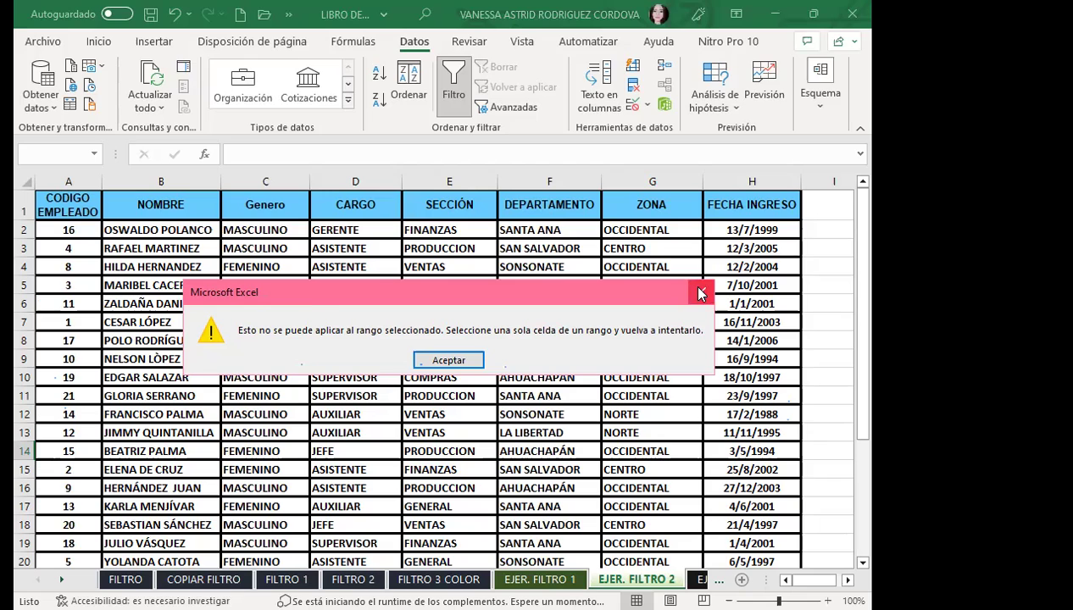
click(700, 293)
click(824, 339)
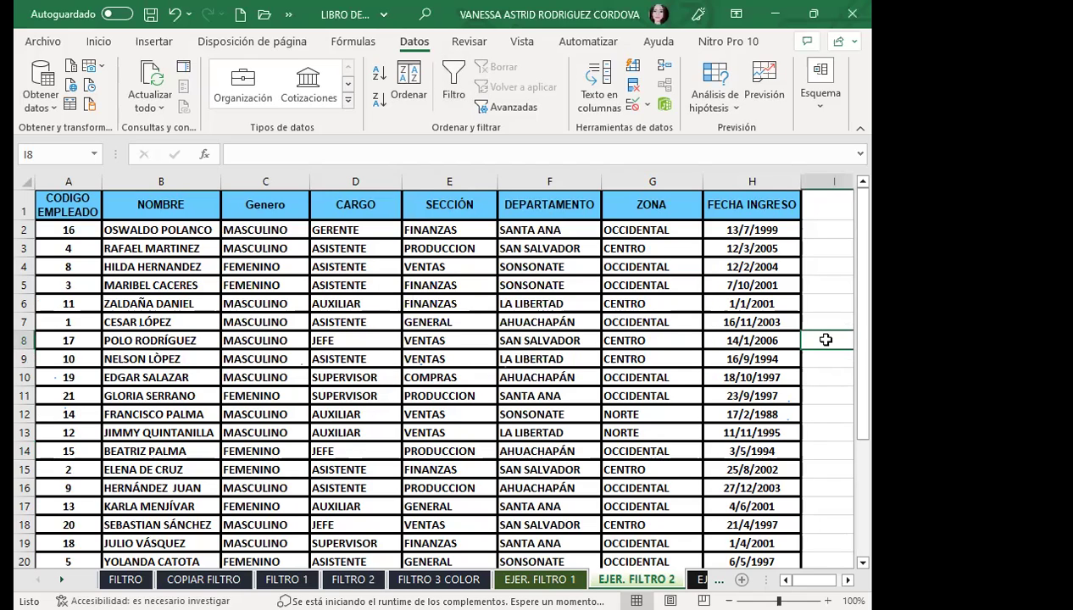
click(359, 340)
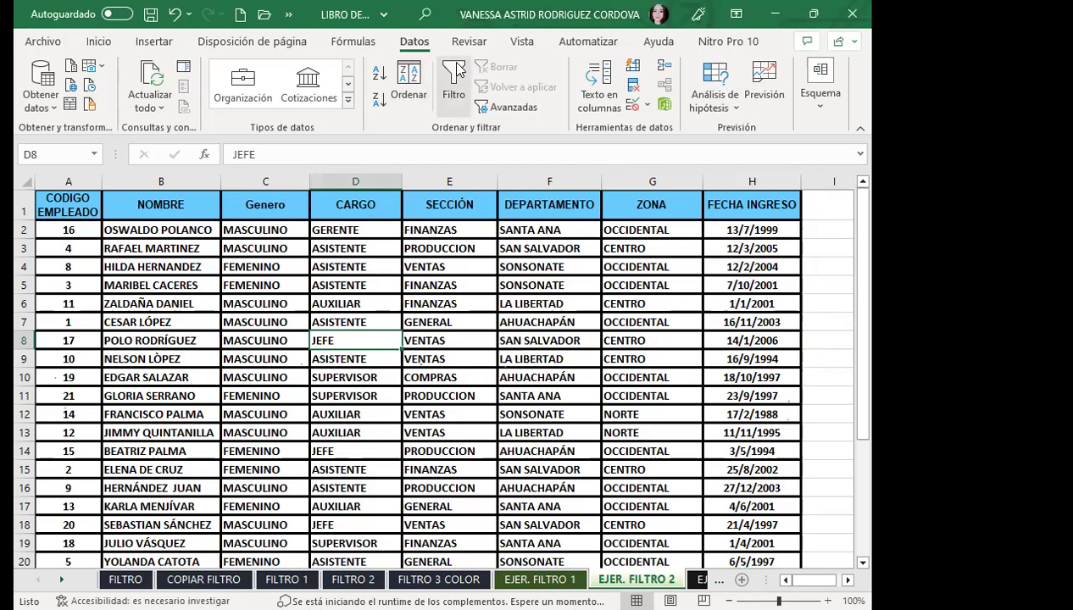
click(454, 80)
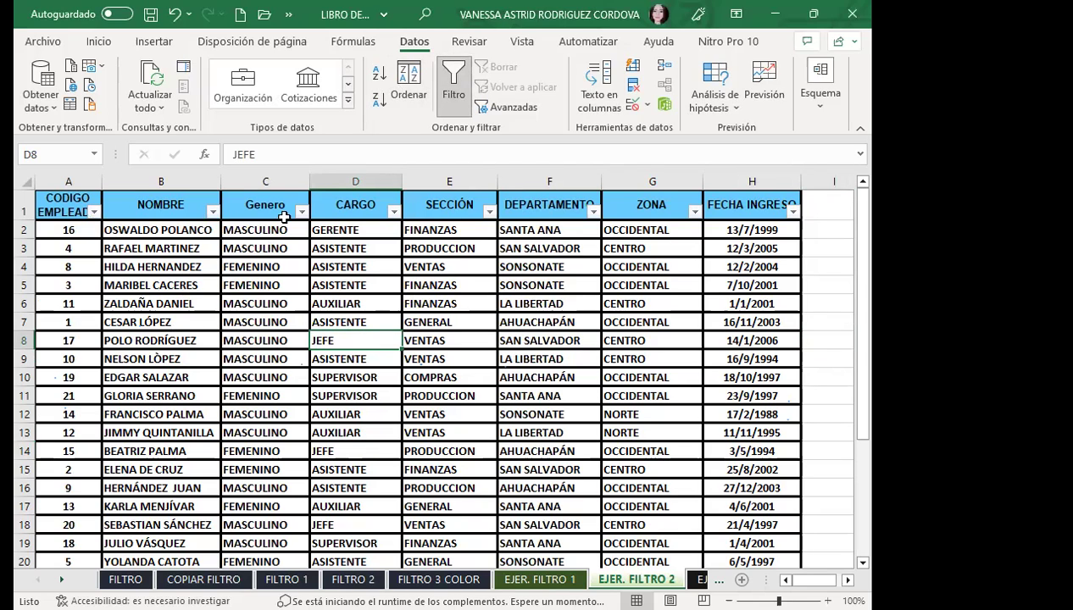
Filter Genero to MASCULINO only, showing 12 of 20 records.
click(301, 211)
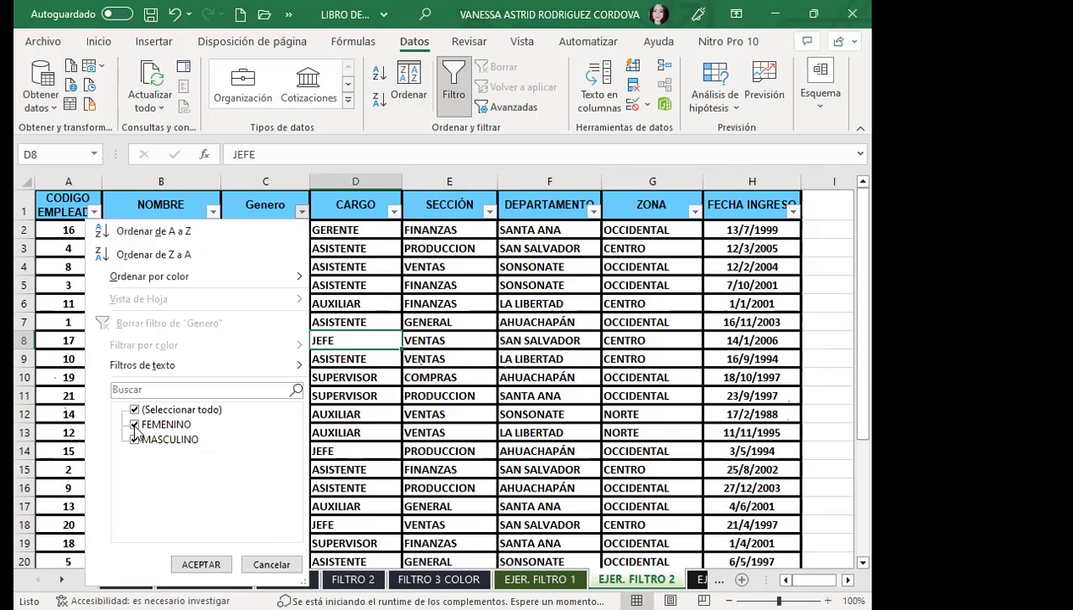
click(134, 424)
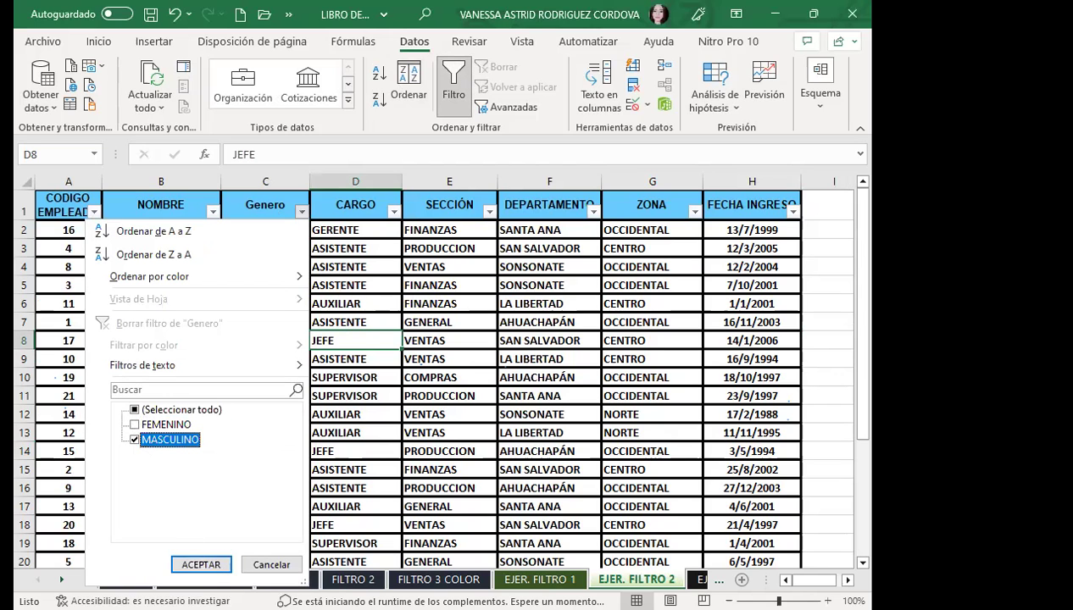
click(201, 565)
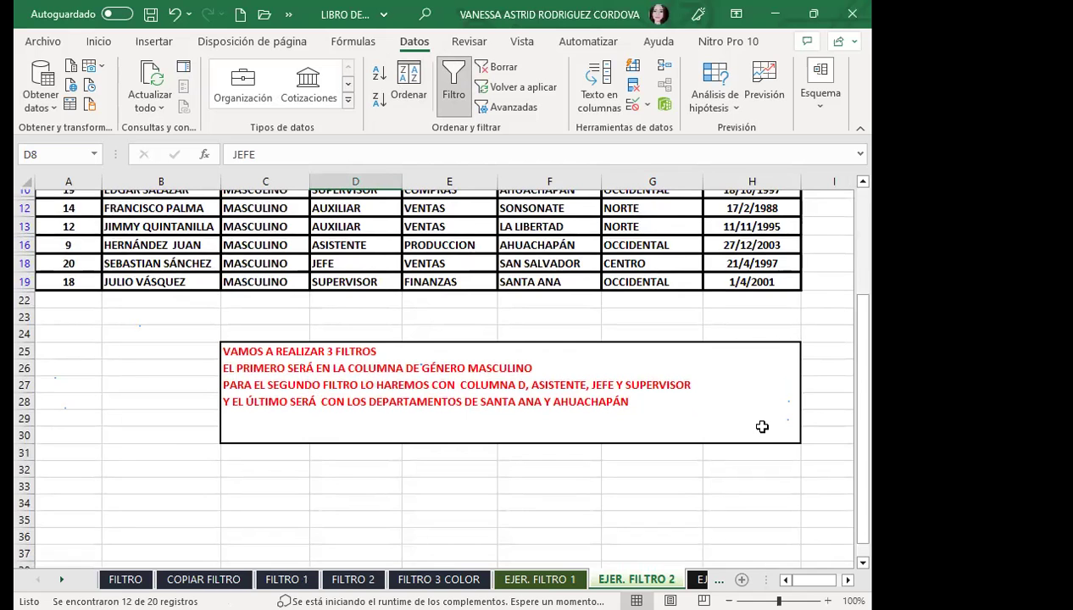
scroll(810, 443, up, 1)
scroll(810, 444, up, 2)
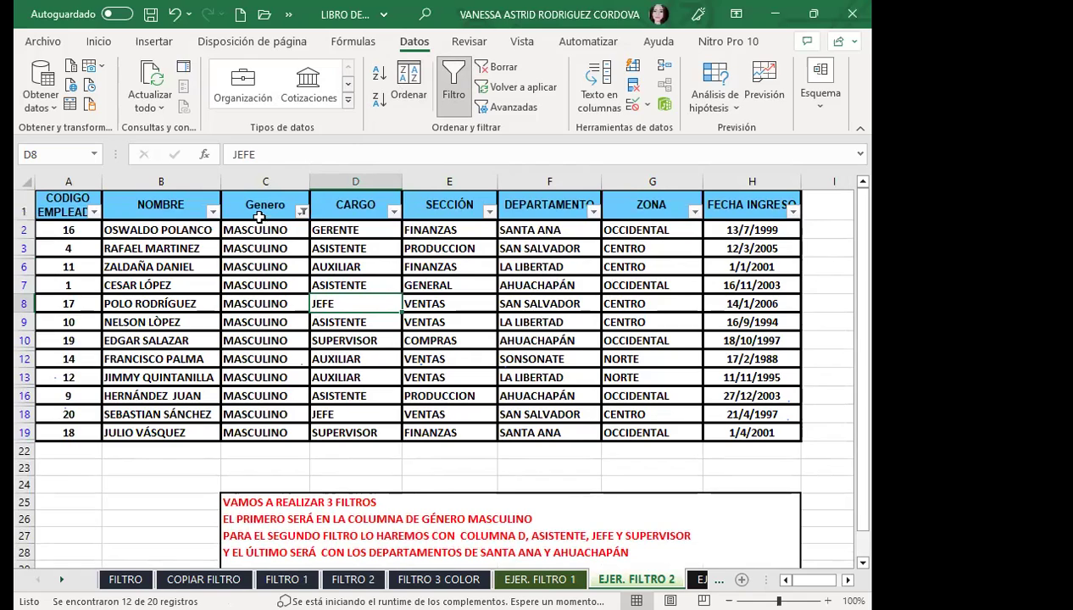
Restrict CARGO to ASISTENTE, JEFE and SUPERVISOR, leaving 8 of 20 records.
click(394, 211)
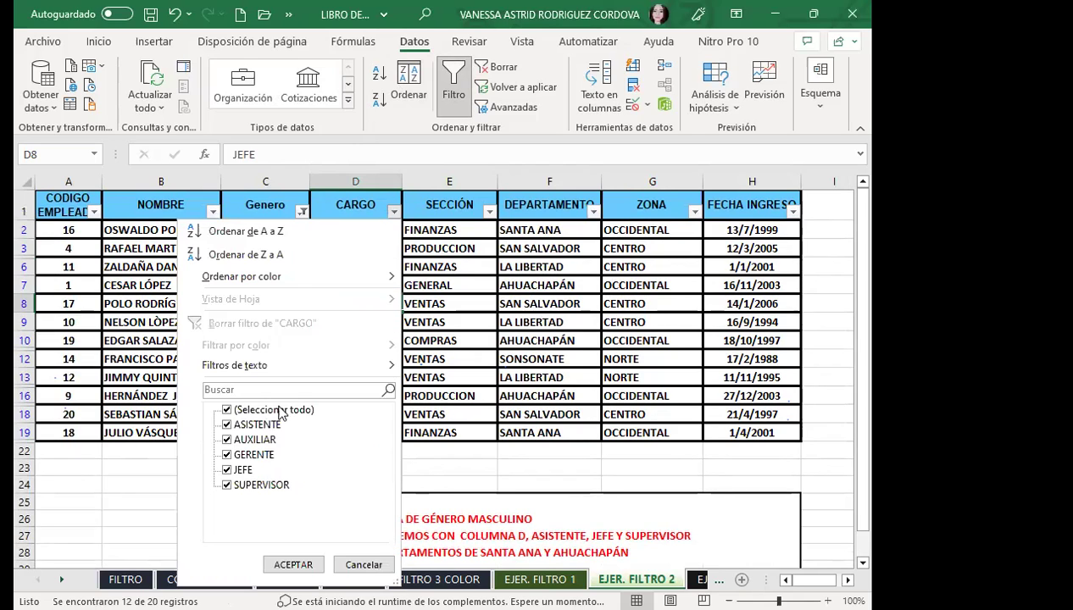
click(227, 410)
click(227, 426)
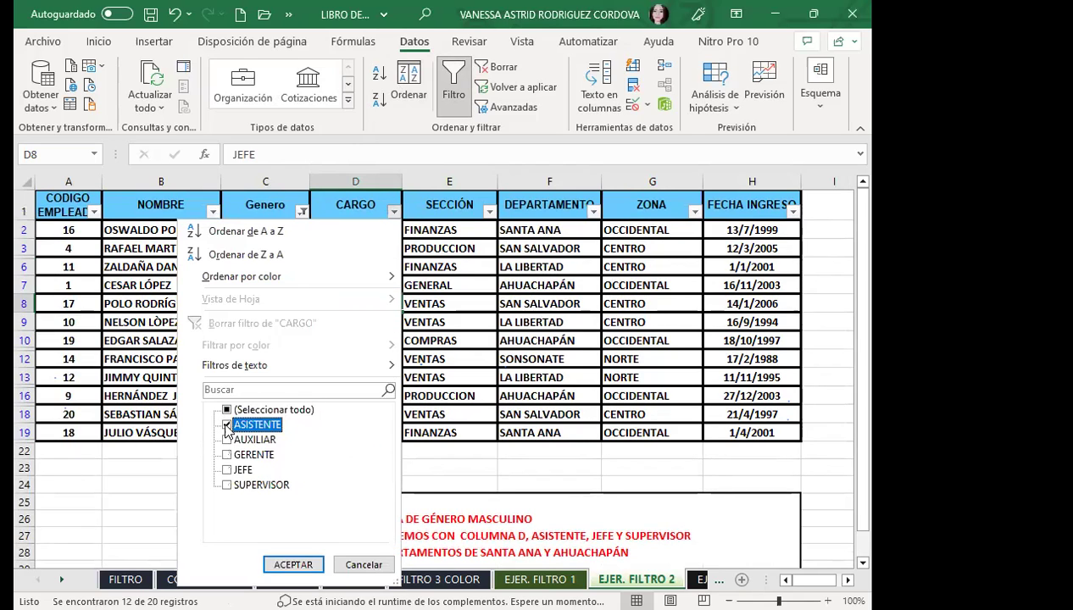
click(227, 486)
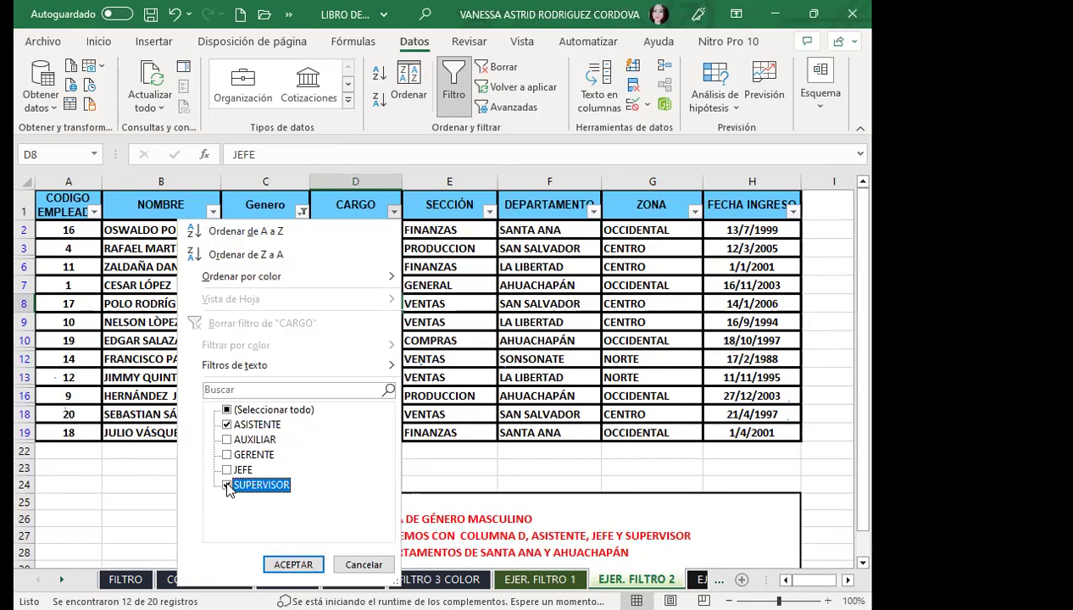
click(228, 470)
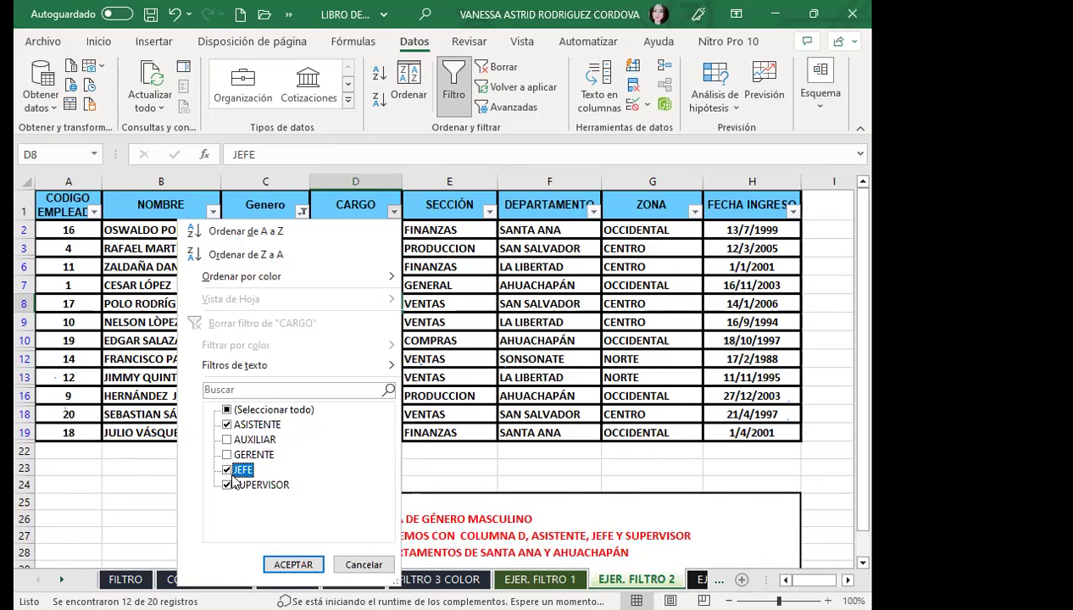
click(292, 564)
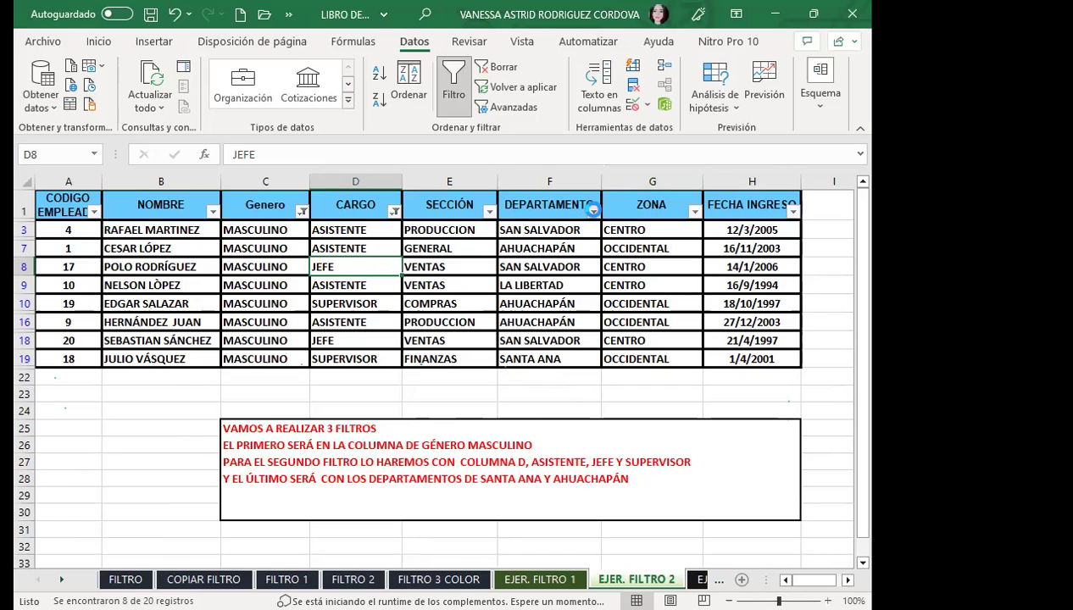
click(594, 214)
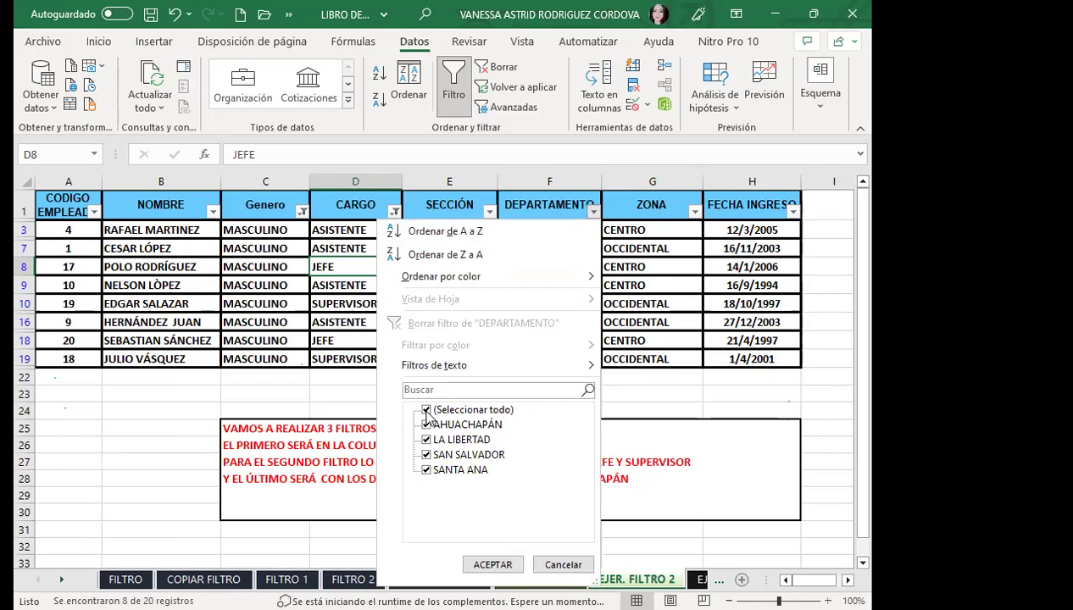
Restrict DEPARTAMENTO to SANTA ANA and AHUACHAPÁN, leaving 4 of 20 records.
click(426, 410)
click(428, 470)
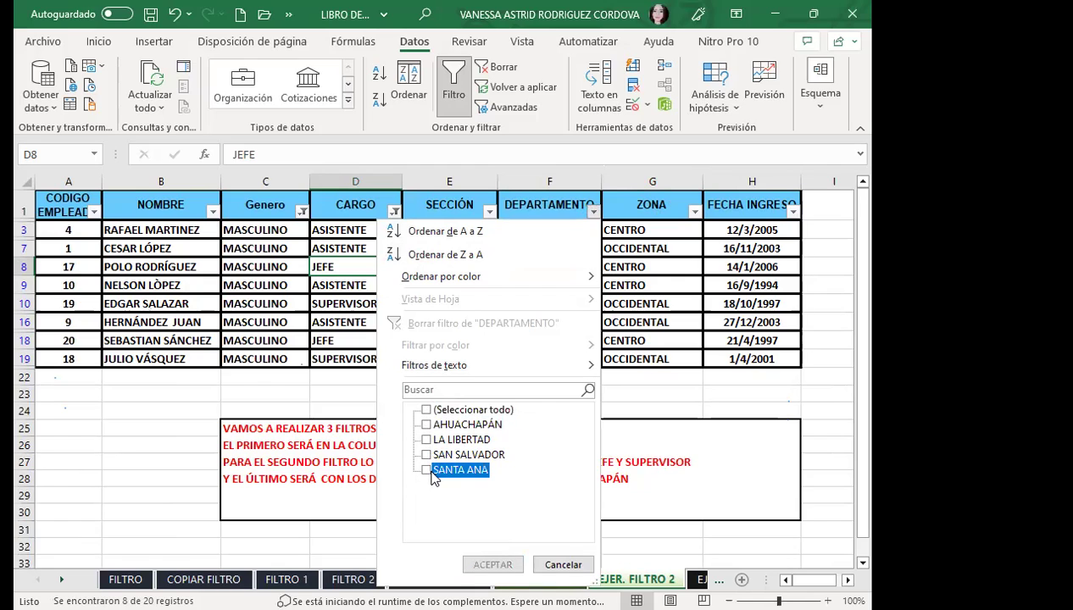
click(428, 425)
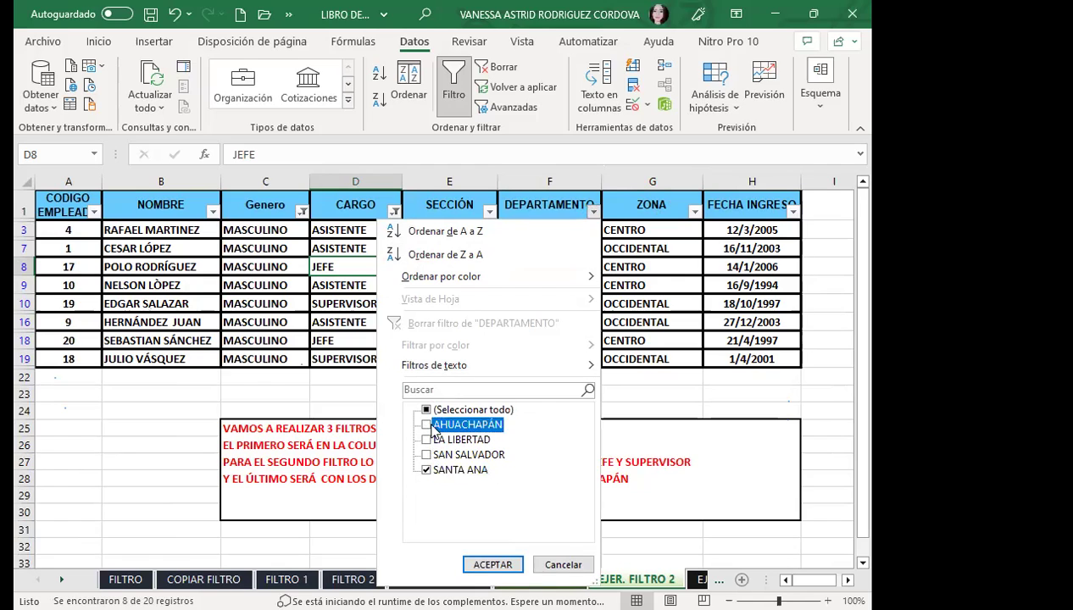
click(494, 567)
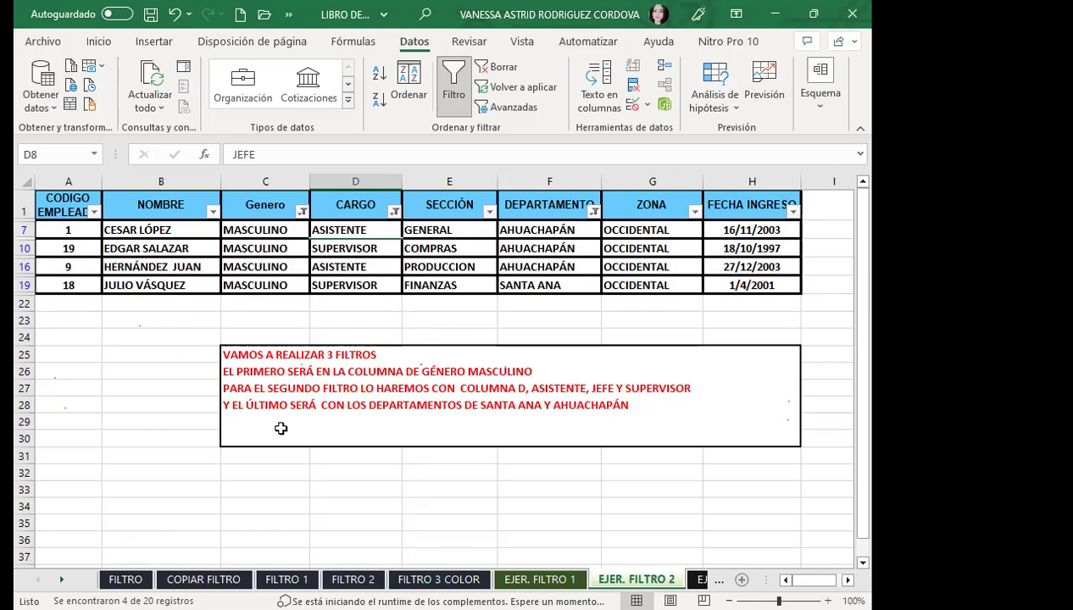
mouse_move(223, 405)
mouse_down()
mouse_move(503, 417)
mouse_move(648, 407)
mouse_up()
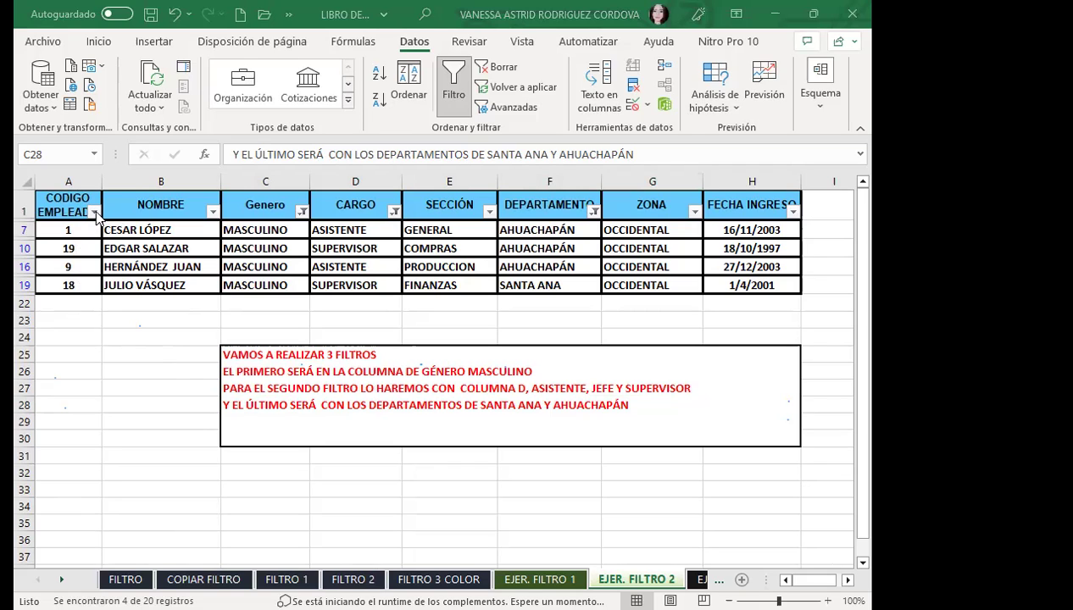
Enter the employee codes 1, 19, 9 and 18 into C30:F30.
click(297, 434)
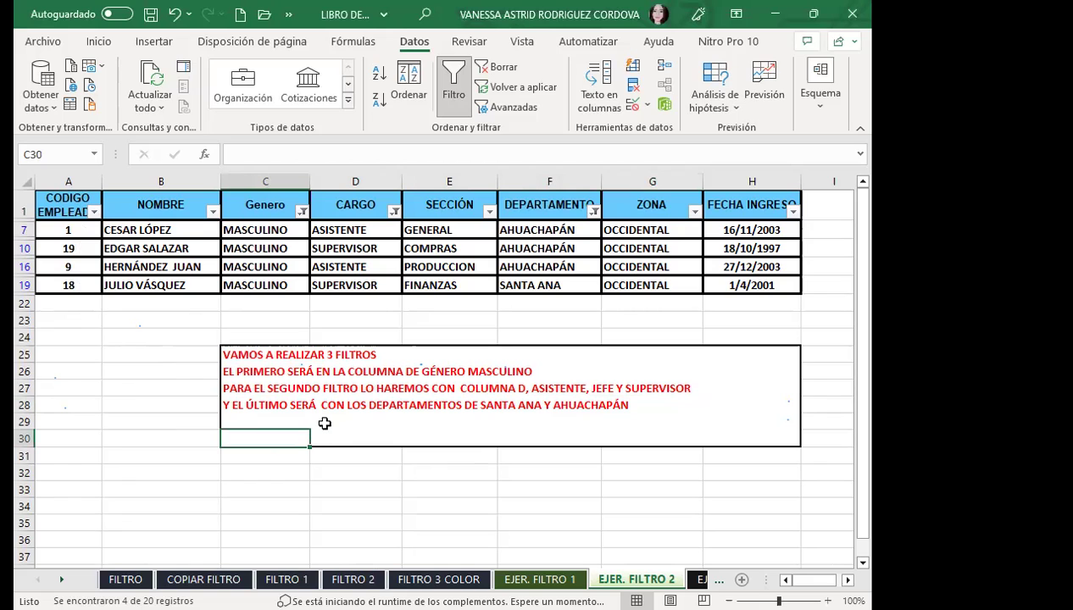
text(1)
key(Tab)
text(19)
key(Tab)
text(9)
key(Tab)
text(18)
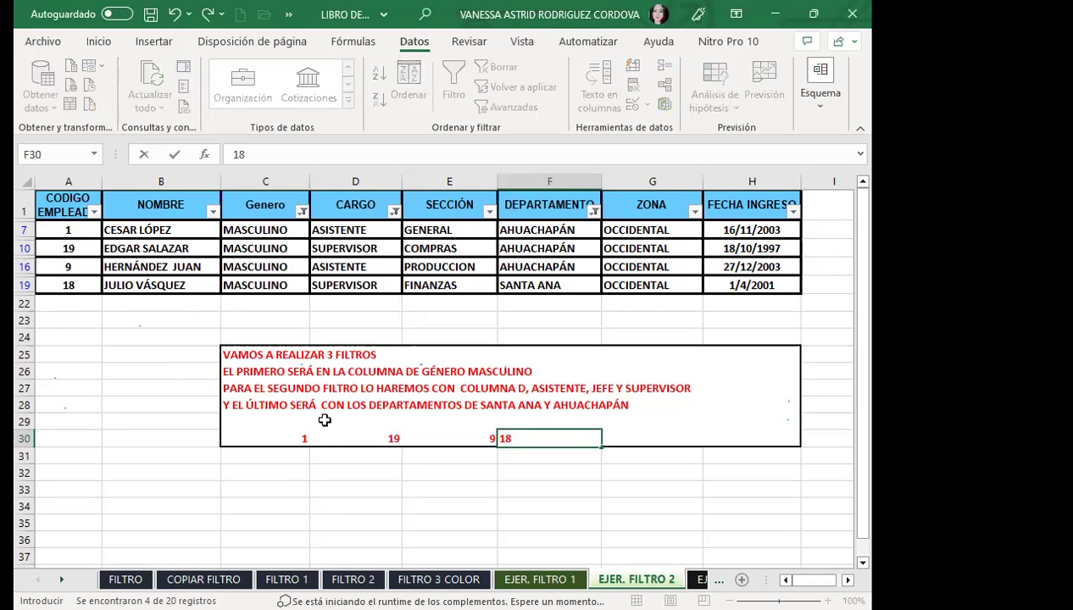
click(311, 506)
Review each entered code across cells C30 to F30.
mouse_move(288, 436)
mouse_down()
mouse_move(598, 425)
mouse_move(678, 439)
mouse_up()
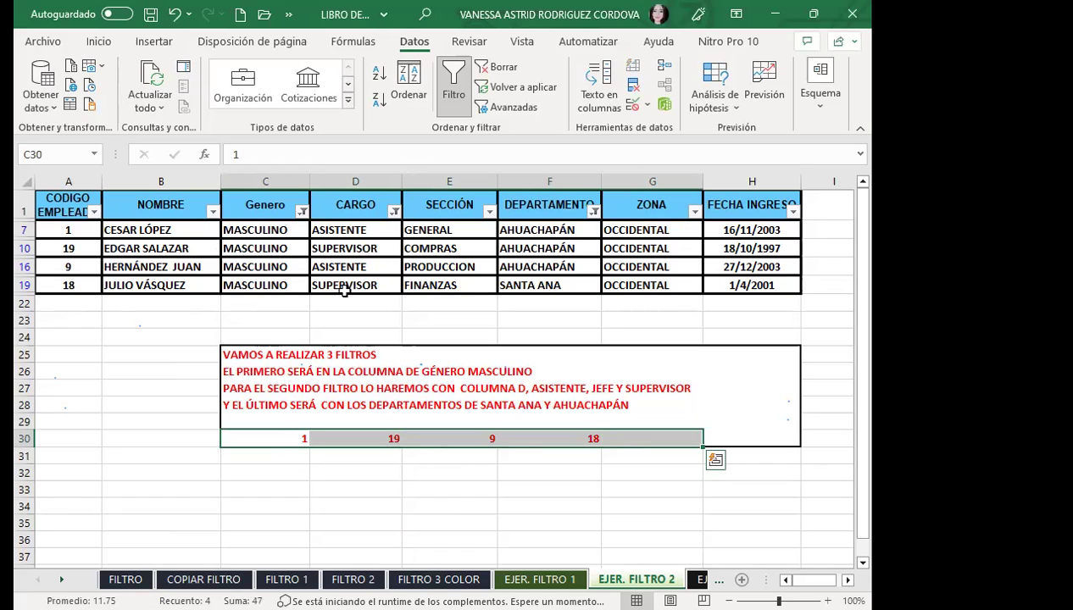
mouse_move(282, 438)
mouse_down()
mouse_move(364, 437)
mouse_move(289, 438)
mouse_up()
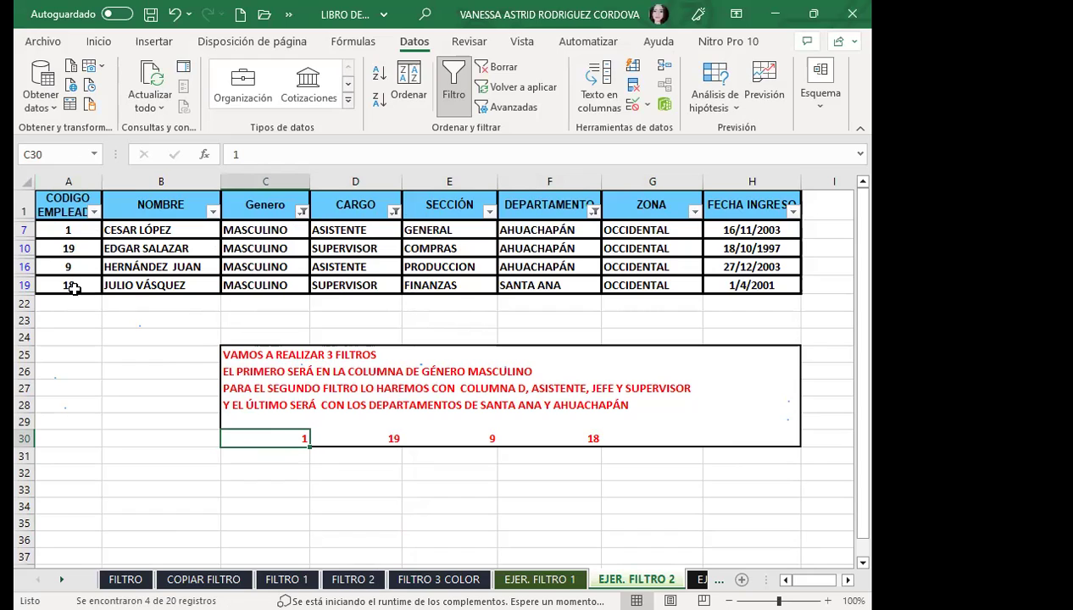
click(395, 435)
click(438, 434)
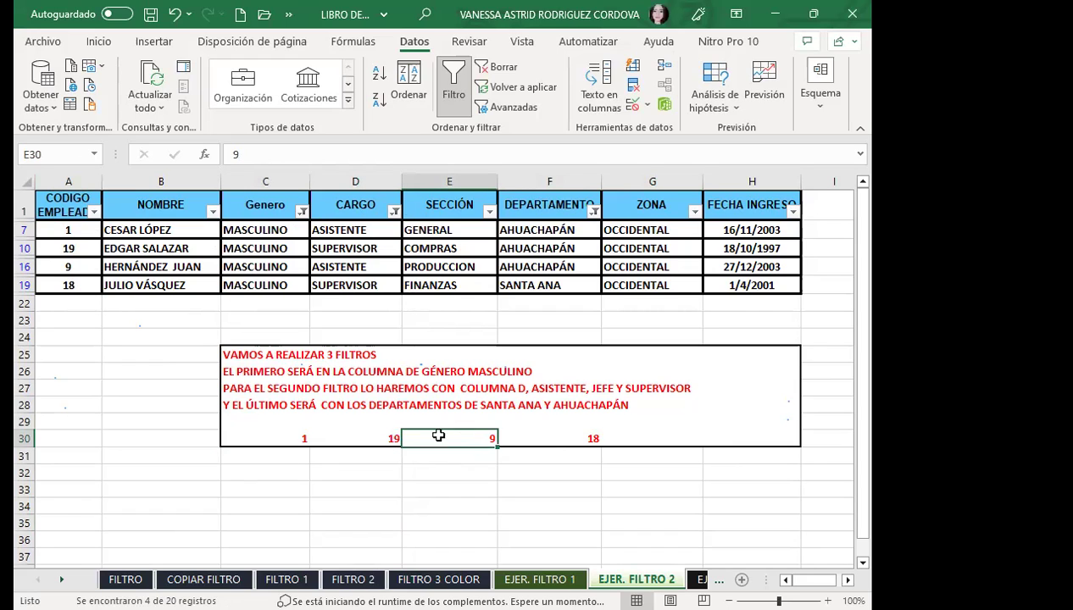
click(279, 435)
click(383, 439)
click(453, 438)
click(543, 438)
click(306, 438)
click(544, 440)
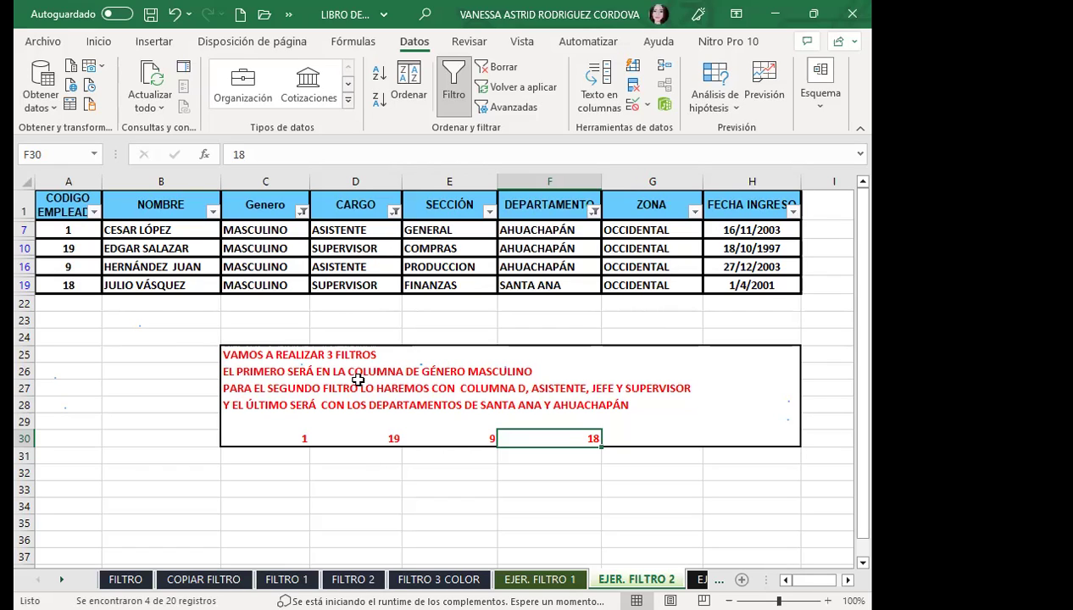
Move through the sheet tabs and settle on the FILTRO AVANZADA remittance sheet.
click(607, 489)
click(517, 487)
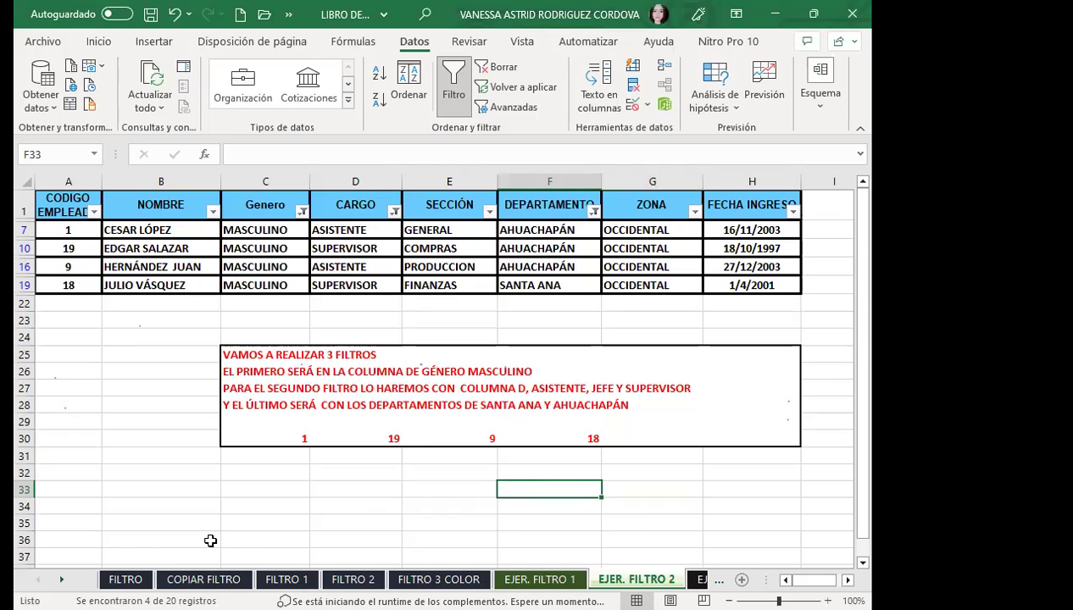
click(700, 580)
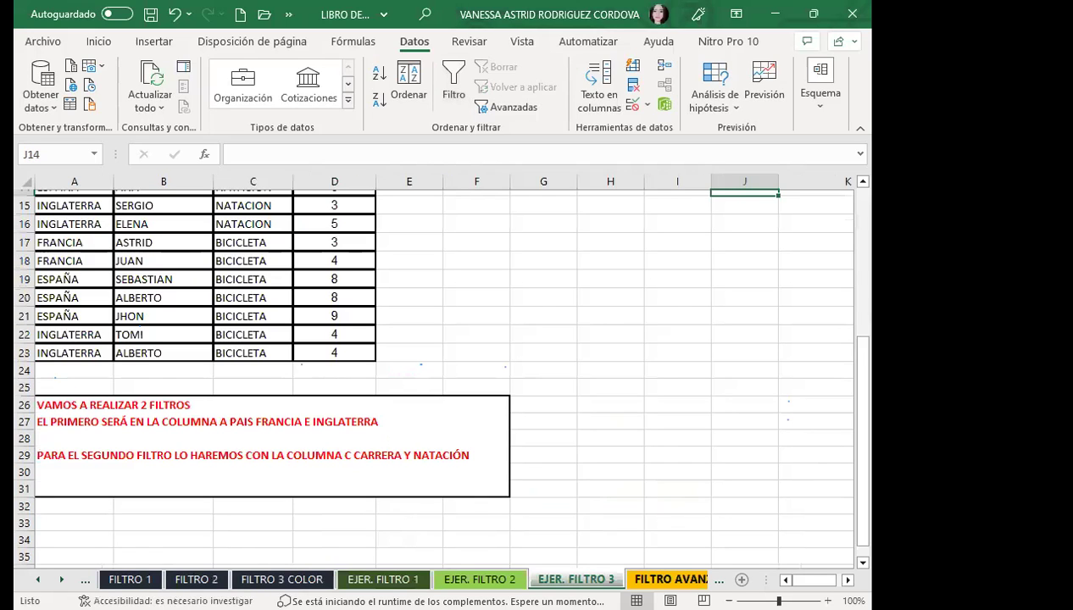
click(631, 580)
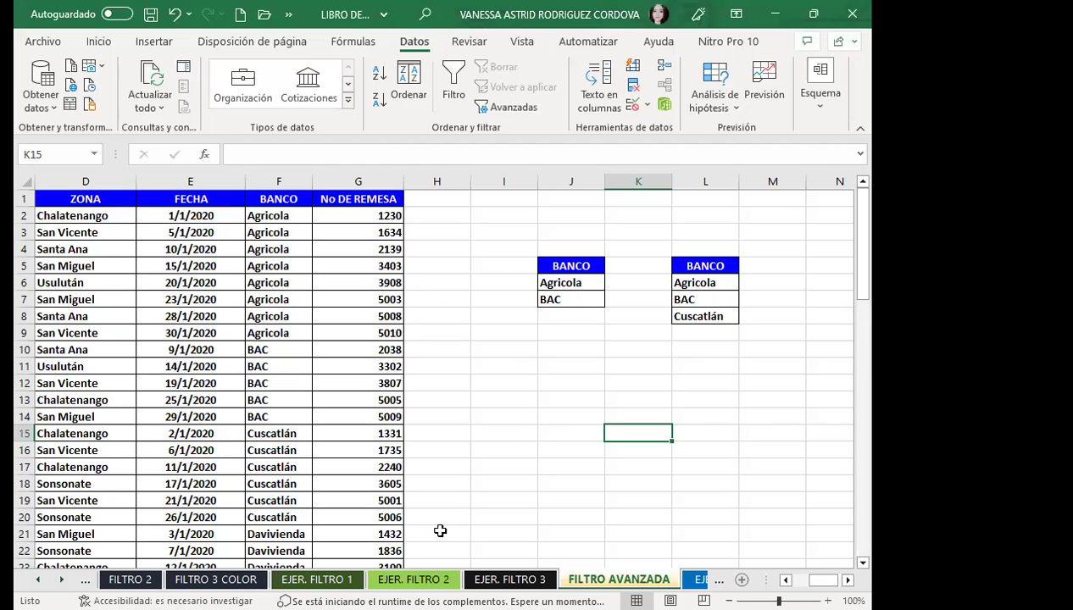
key(ctrl+Page_Up)
key(ctrl+Page_Up)
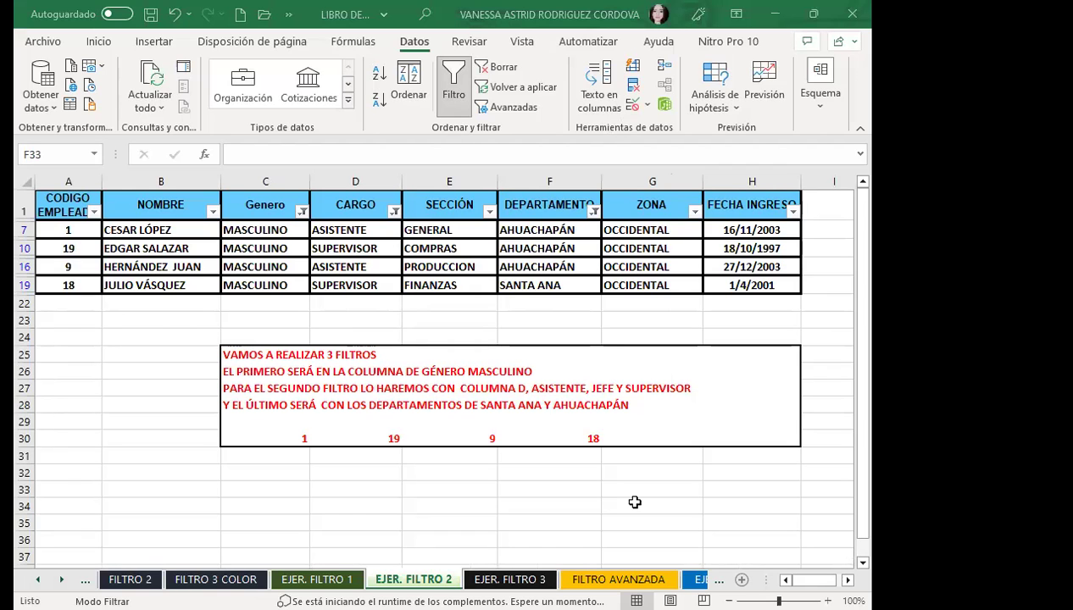
key(ctrl+Page_Down)
key(ctrl+Page_Down)
click(502, 503)
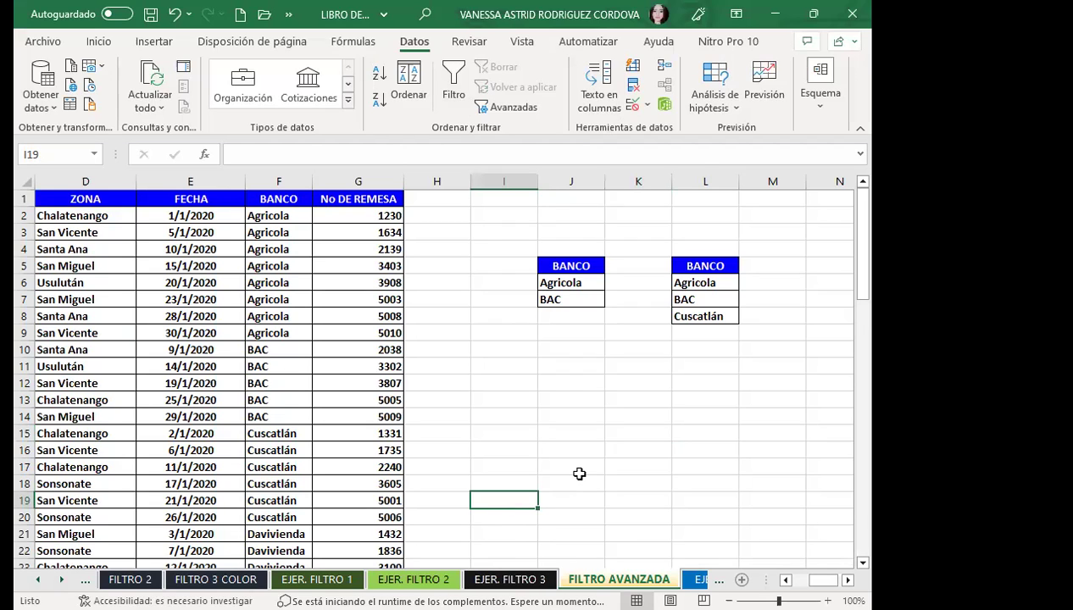
click(574, 447)
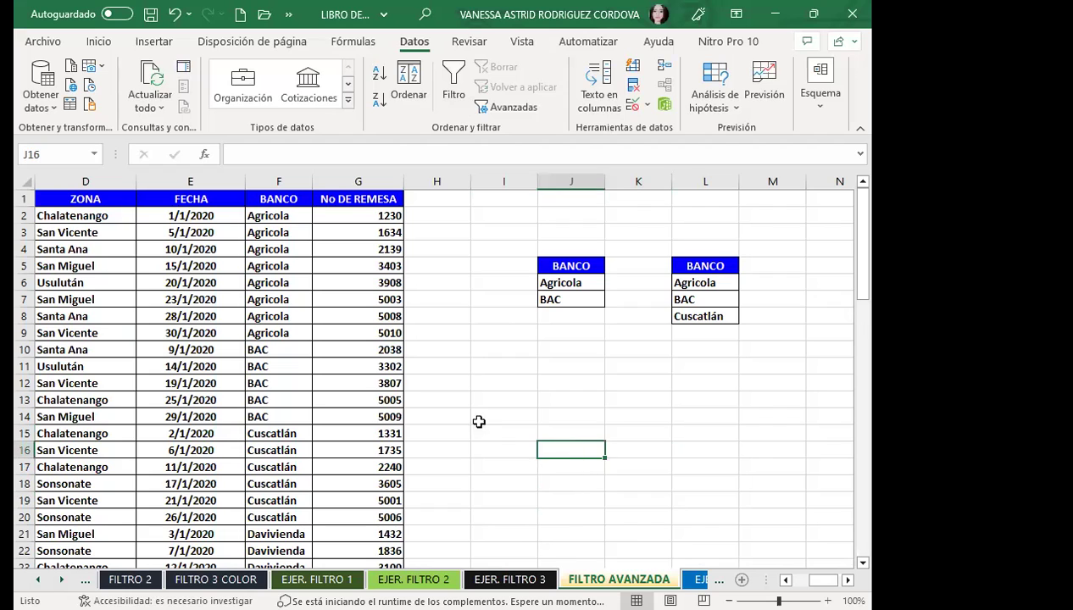
scroll(468, 455, down, 1)
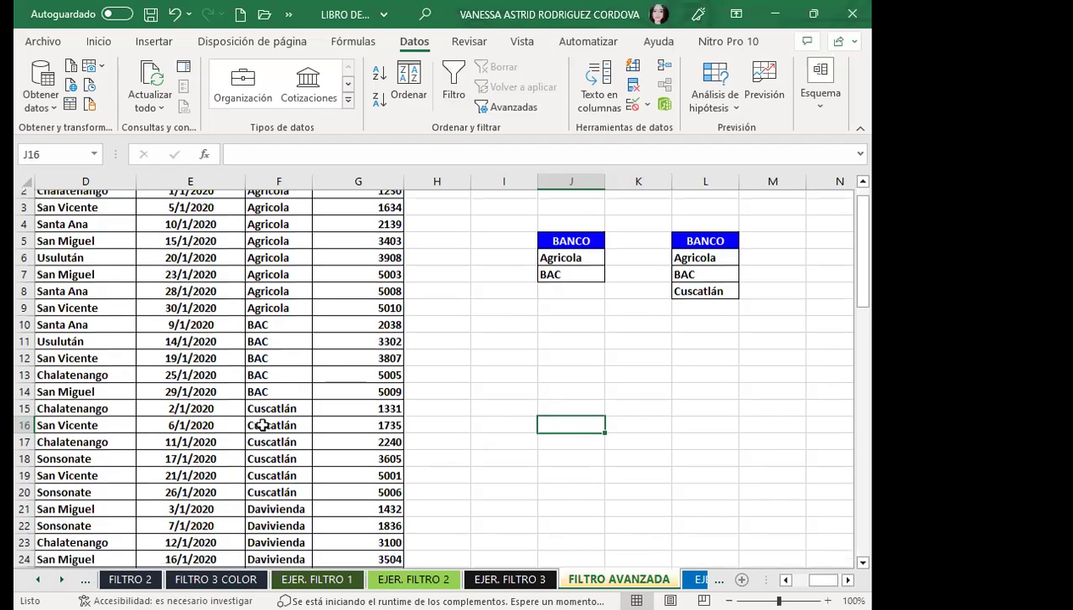
scroll(355, 383, up, 1)
drag(822, 580, 803, 580)
click(389, 432)
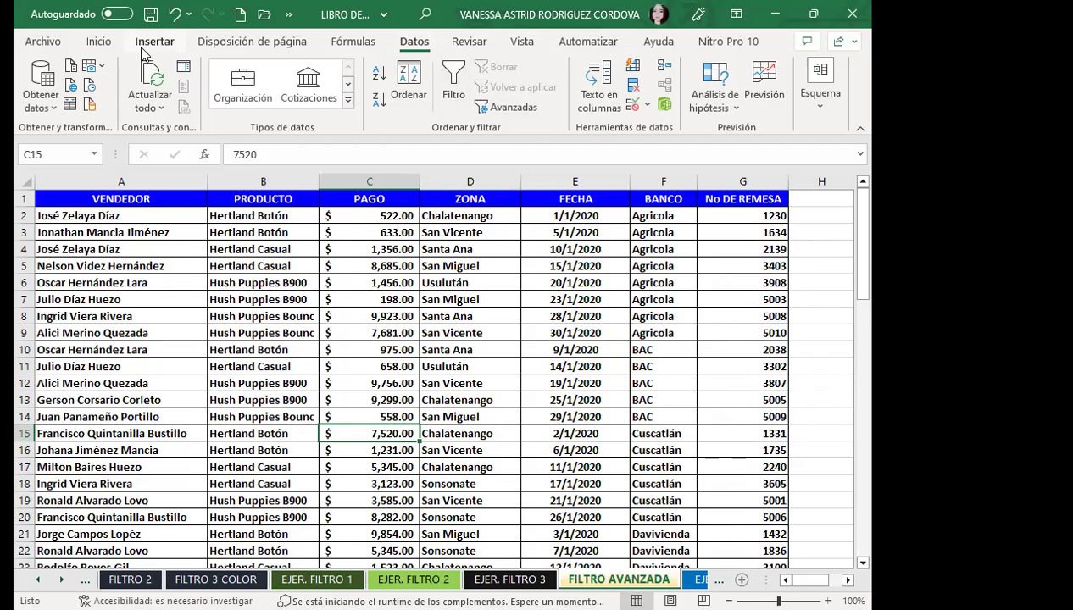
click(99, 41)
click(730, 85)
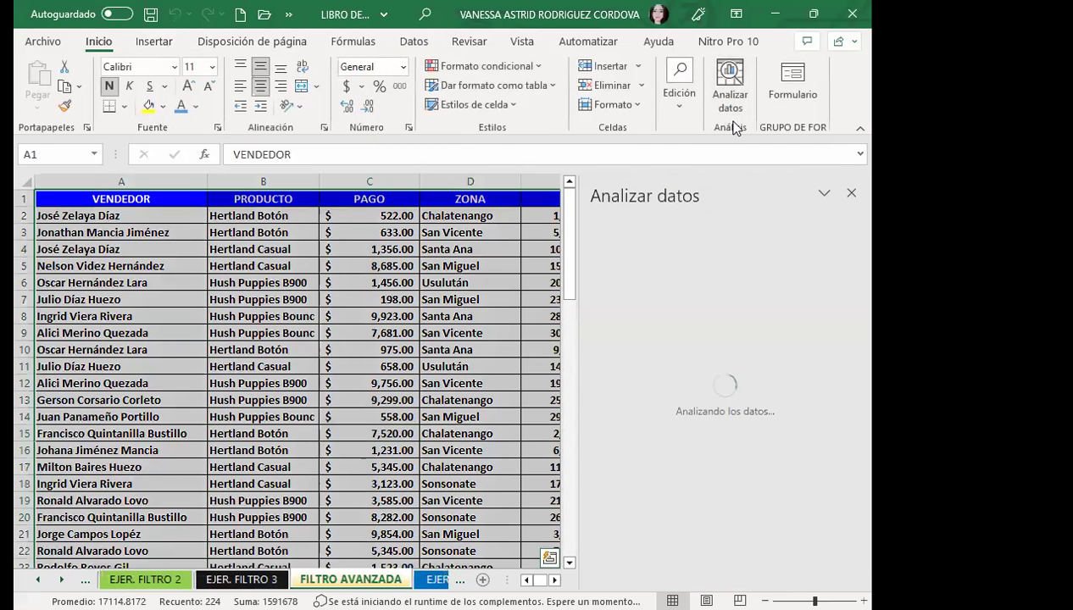
click(851, 193)
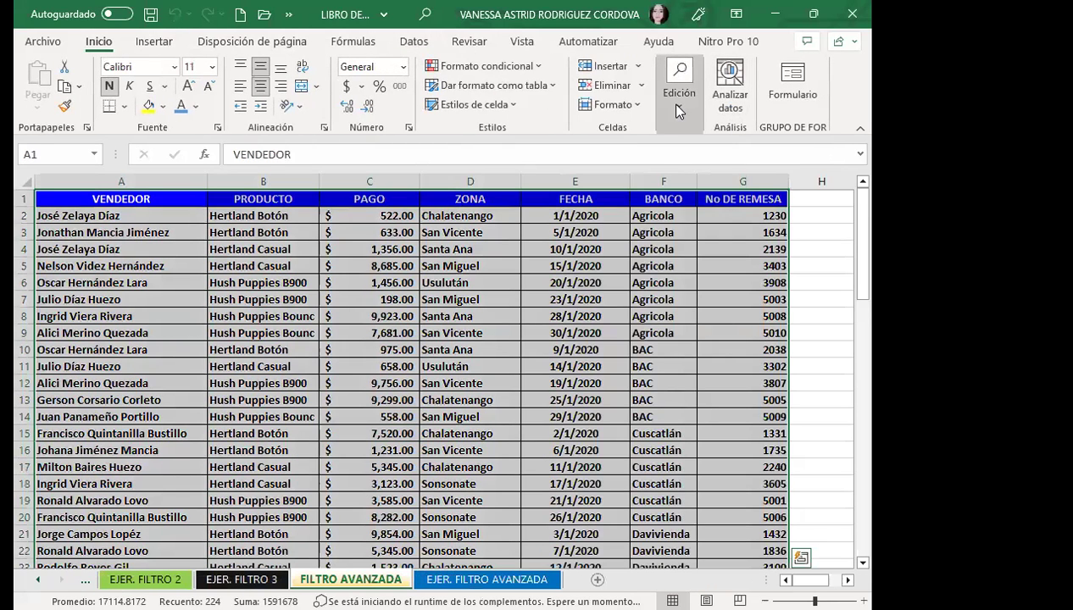
click(678, 111)
click(769, 166)
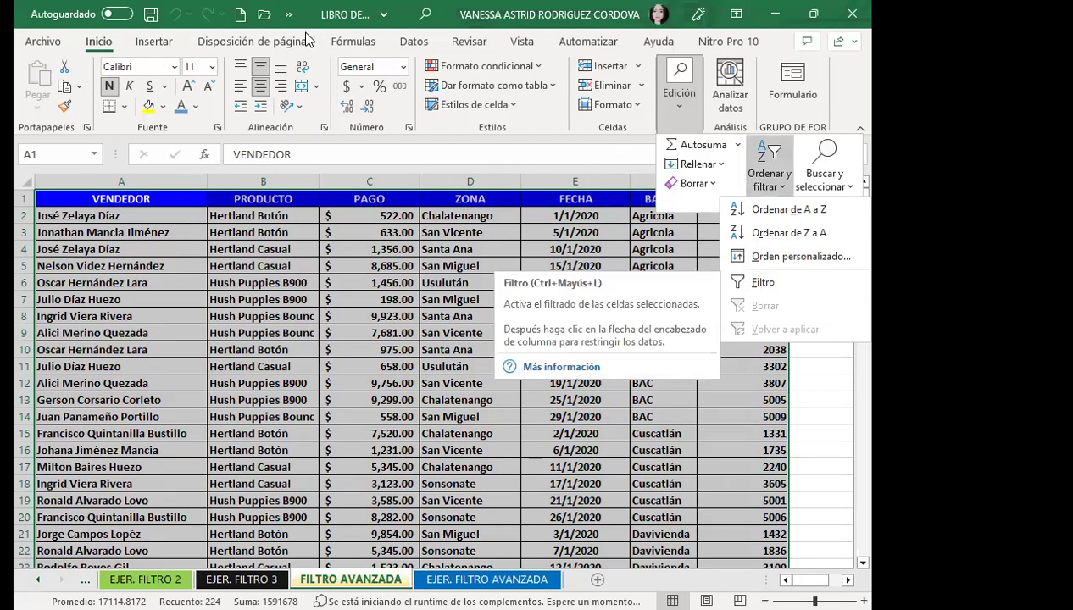
click(414, 42)
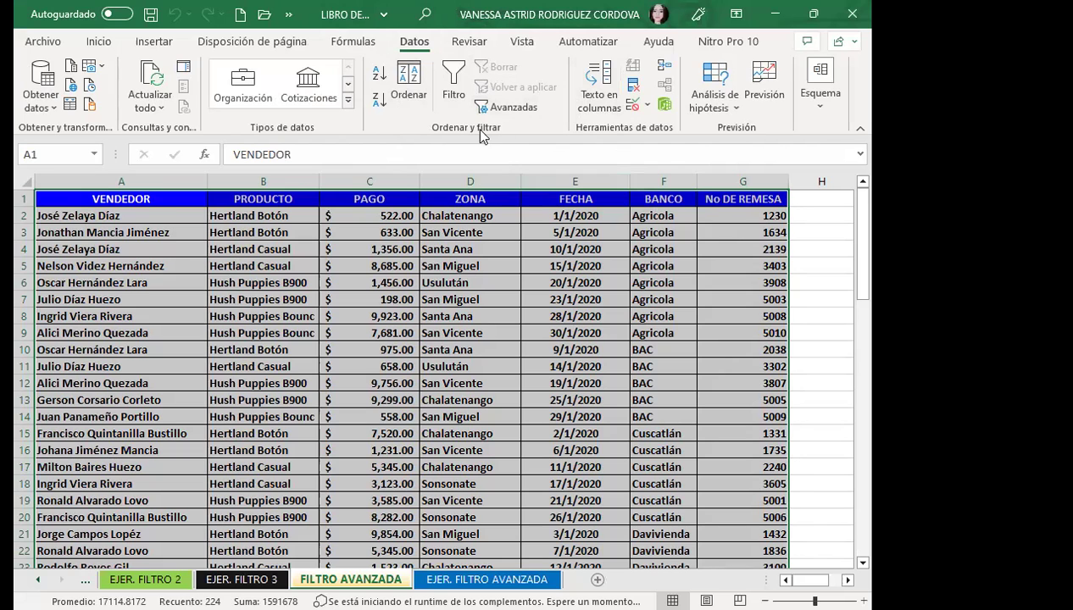
click(483, 334)
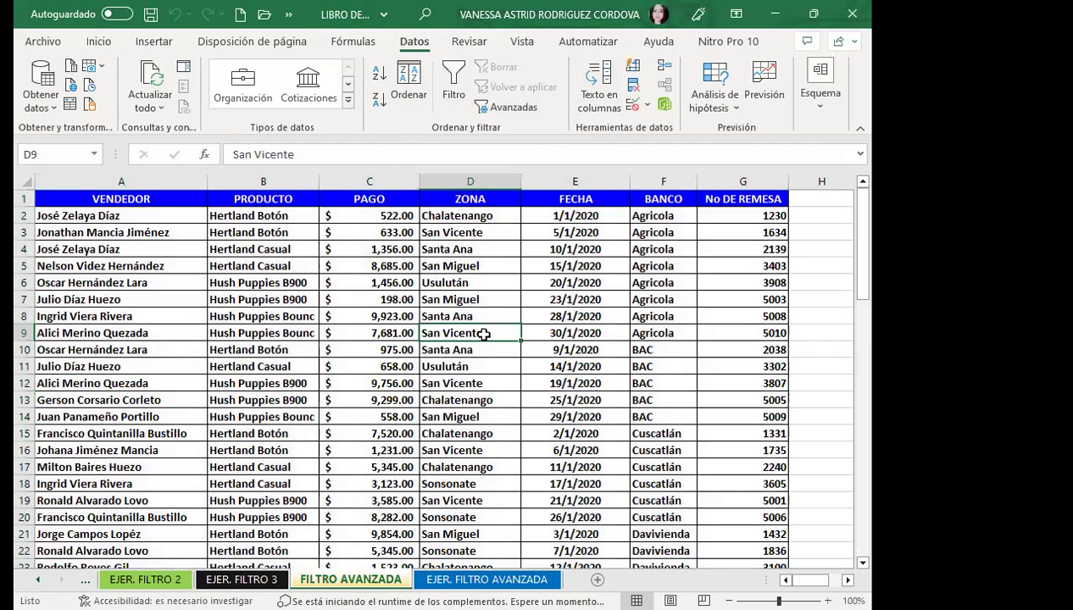
click(401, 333)
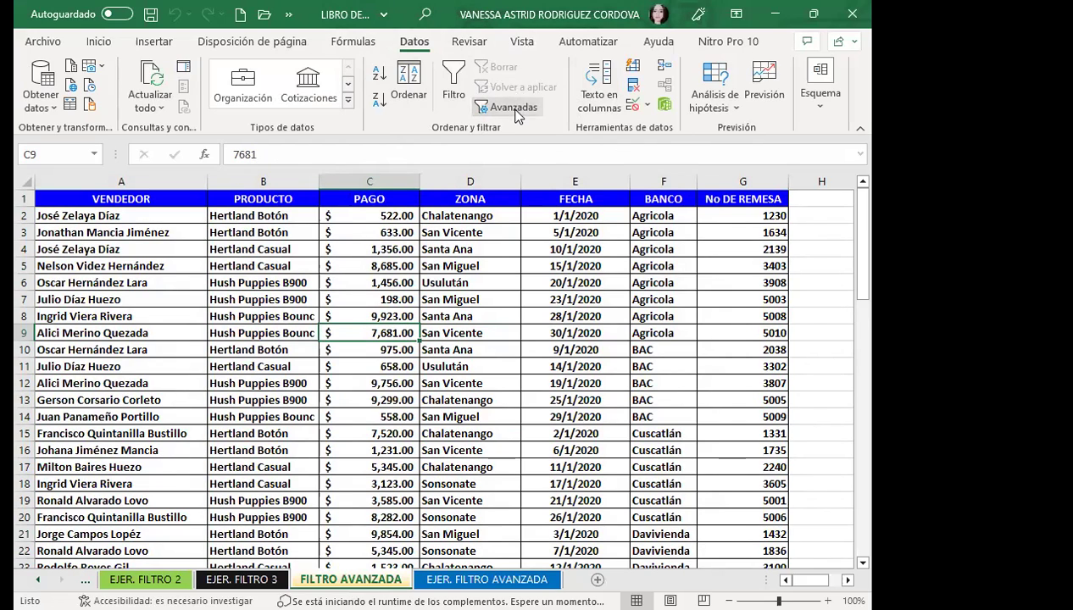
Open Advanced Filter and confirm the list range $A$1:$G$32.
click(514, 108)
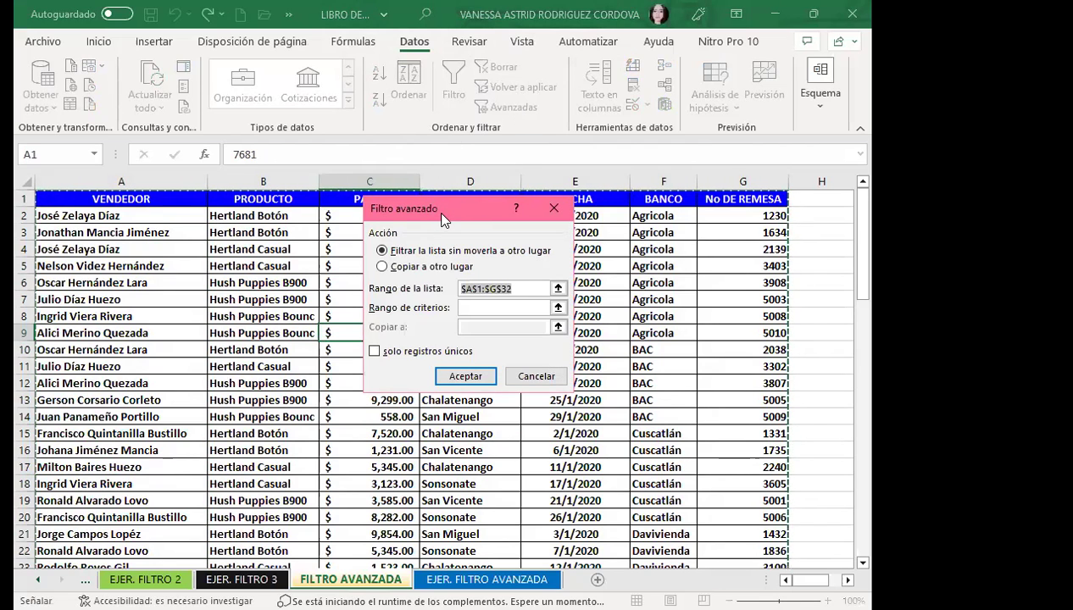
drag(446, 219, 683, 107)
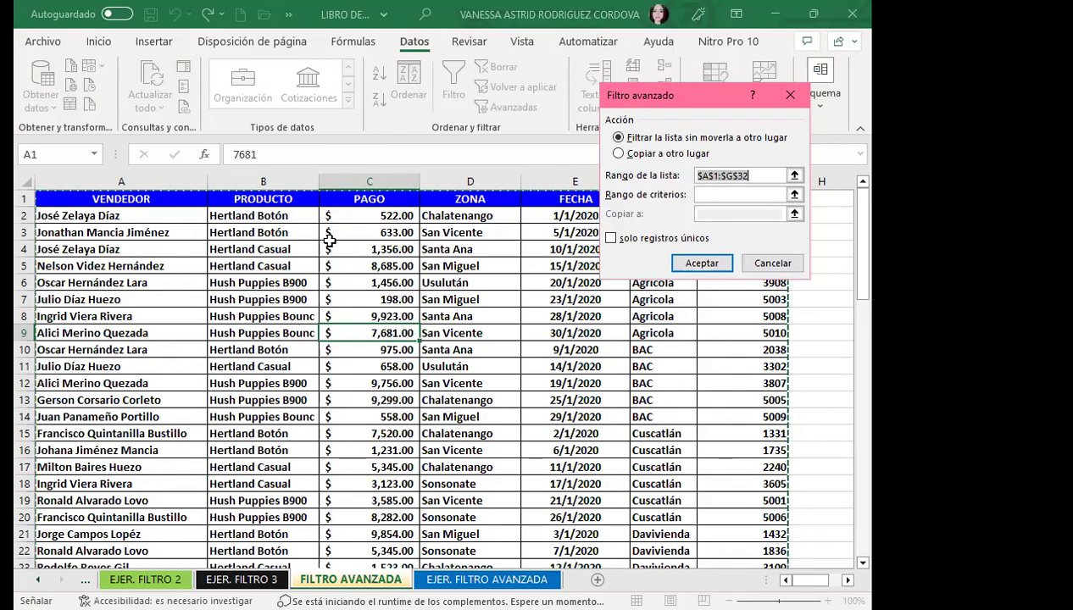
scroll(349, 354, down, 4)
scroll(348, 358, down, 2)
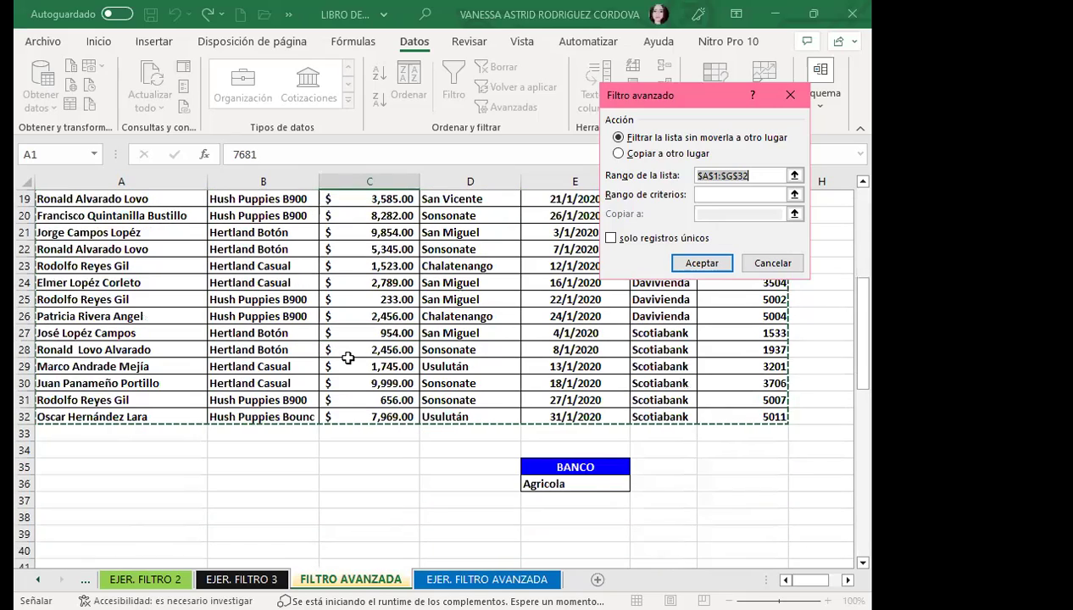
scroll(347, 358, up, 2)
scroll(348, 357, up, 2)
scroll(347, 358, up, 2)
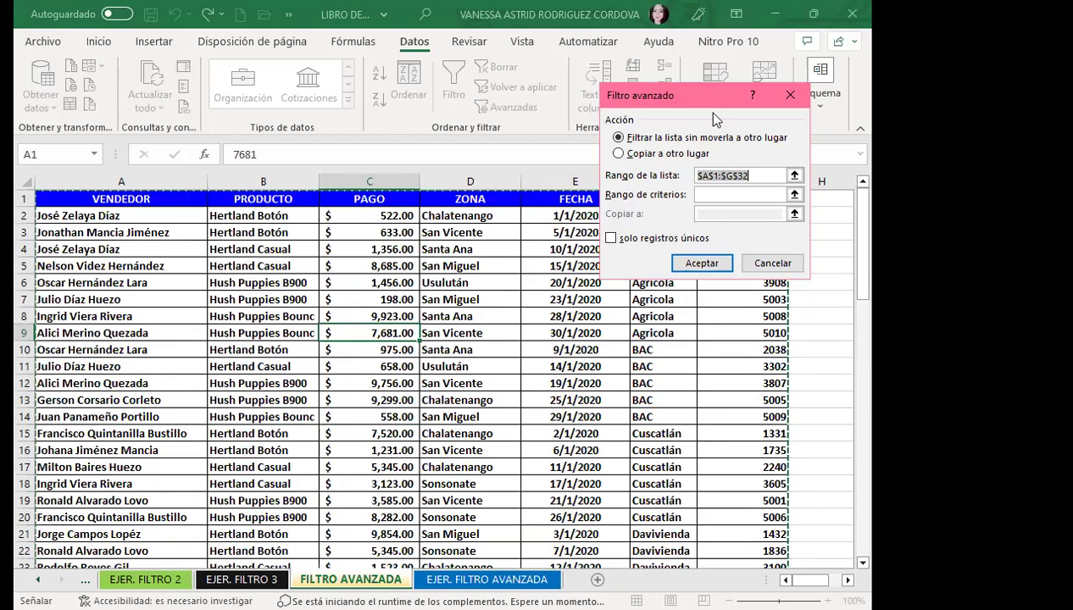
drag(661, 95, 400, 241)
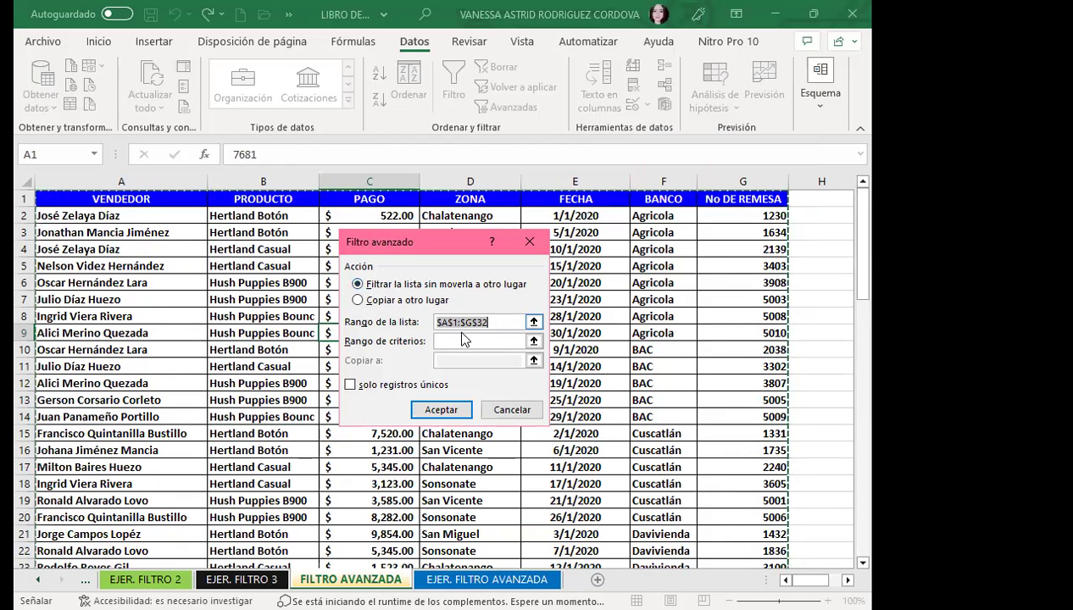
click(471, 322)
Set the criteria range to E35:E36 (BANCO = Agricola) and choose Copiar a otro lugar.
click(452, 342)
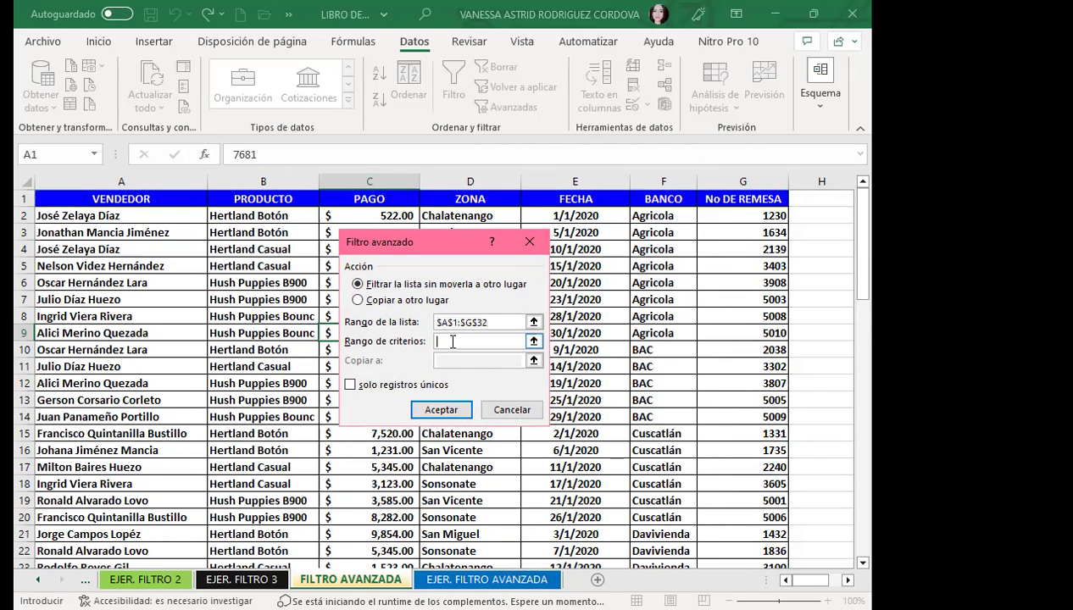
scroll(532, 474, down, 2)
scroll(534, 479, down, 1)
scroll(534, 478, down, 3)
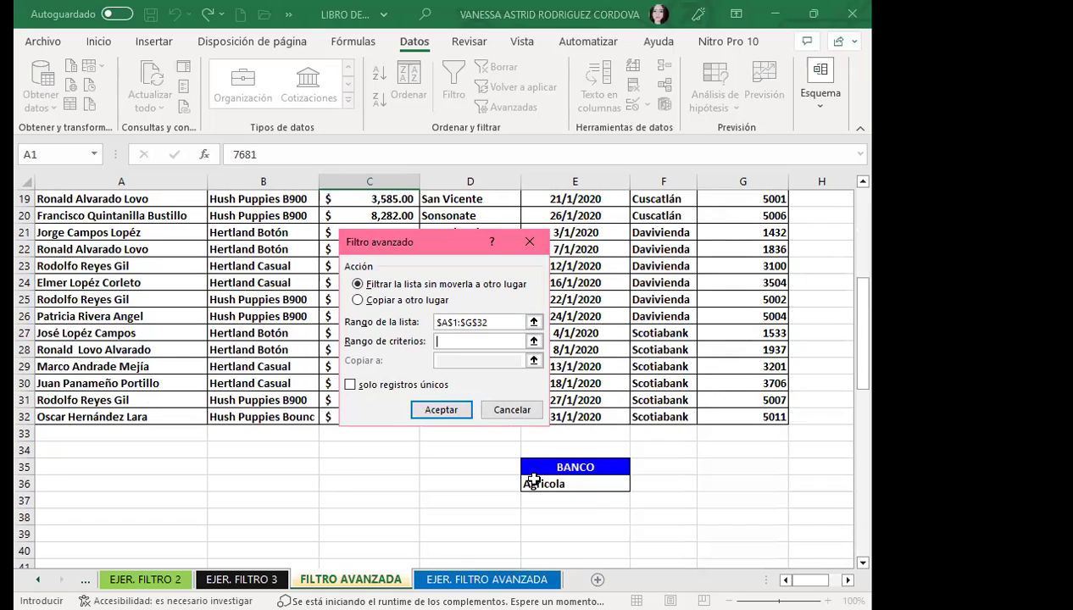
drag(596, 466, 589, 482)
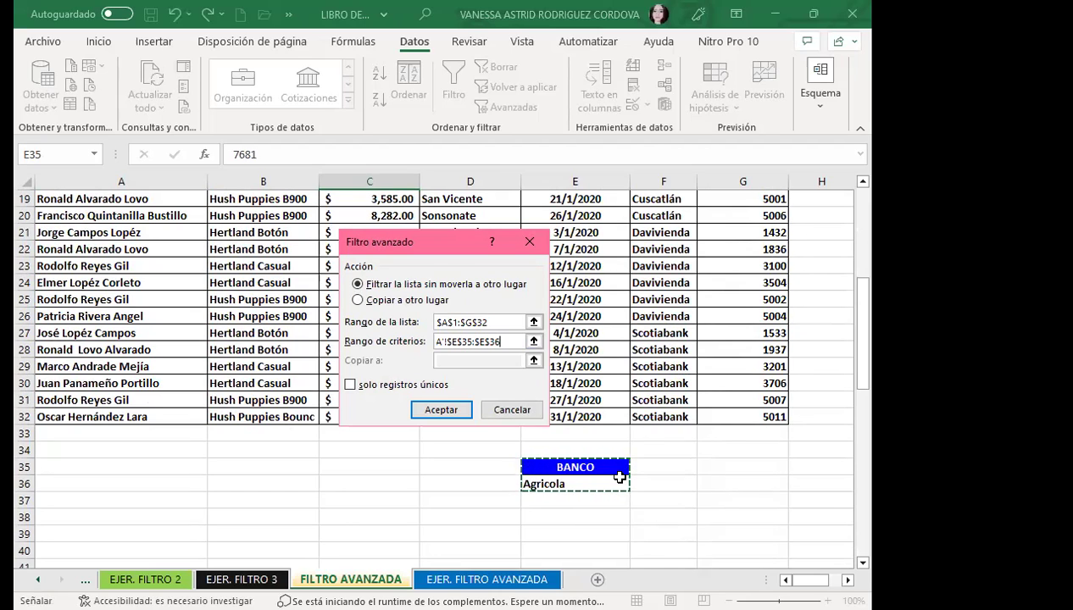
click(358, 302)
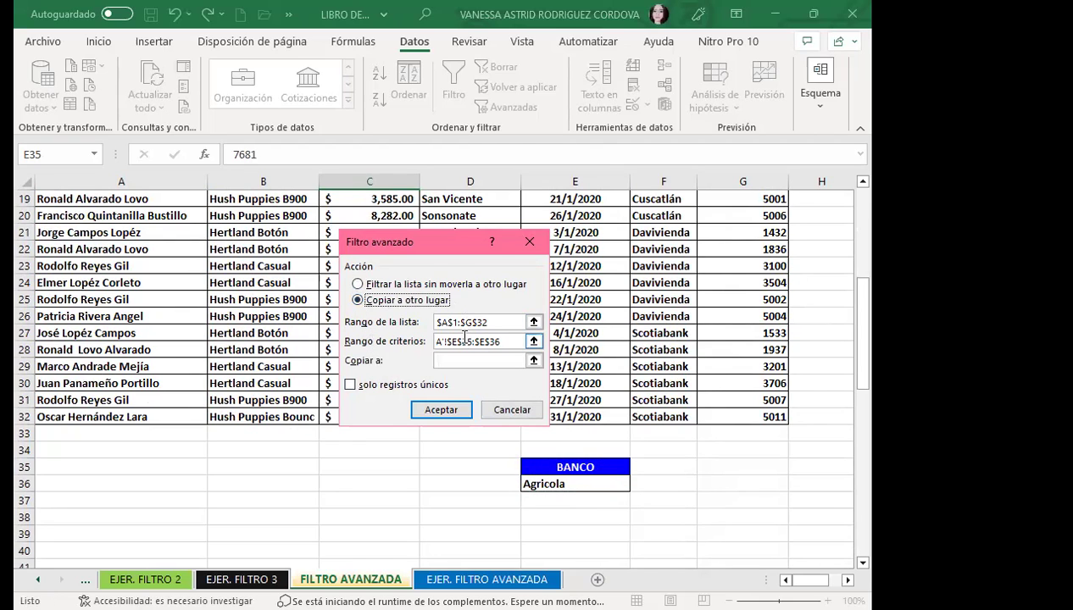
Set the Copiar a destination of the Agricola filter to cell A38.
click(440, 360)
click(439, 360)
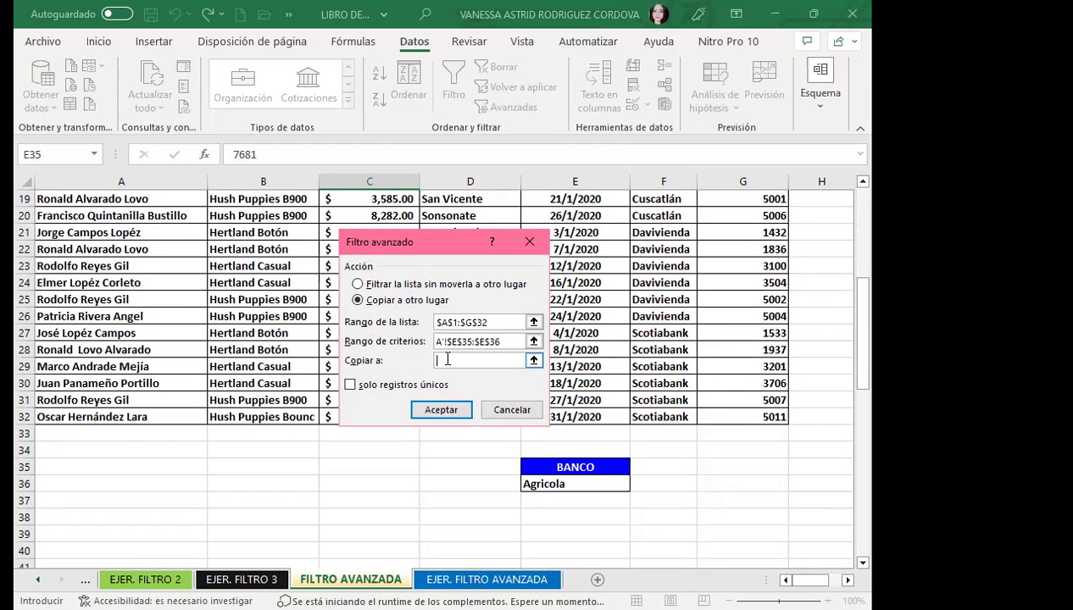
click(97, 41)
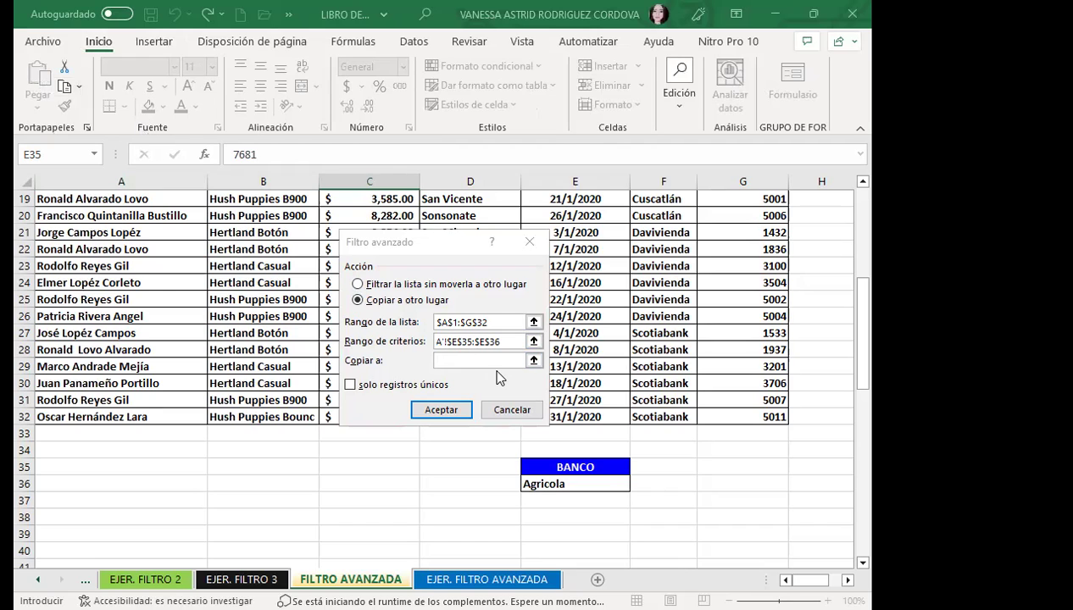
click(447, 362)
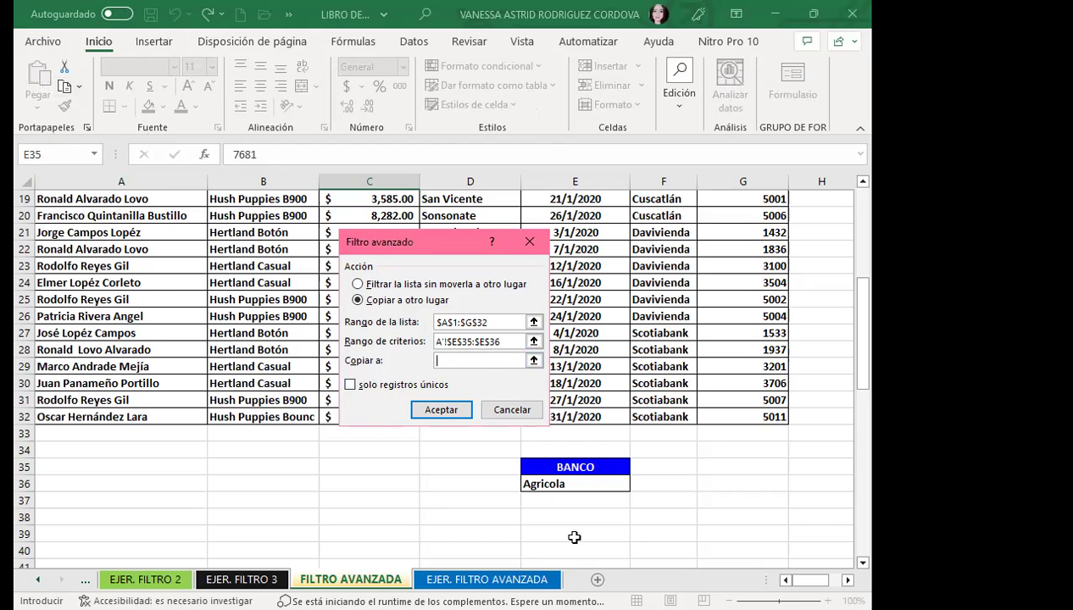
click(61, 519)
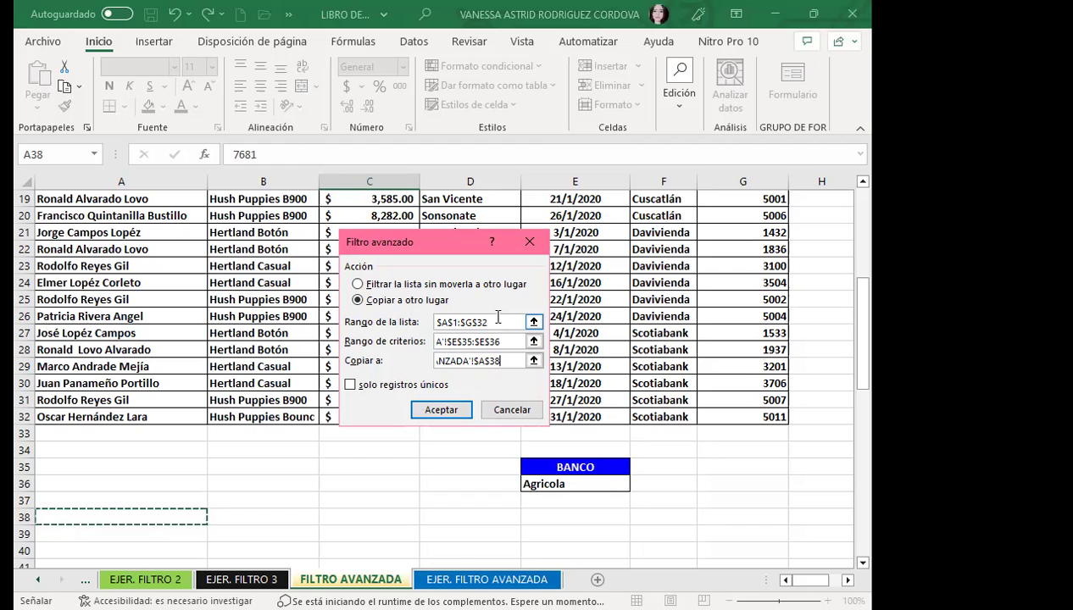
click(442, 410)
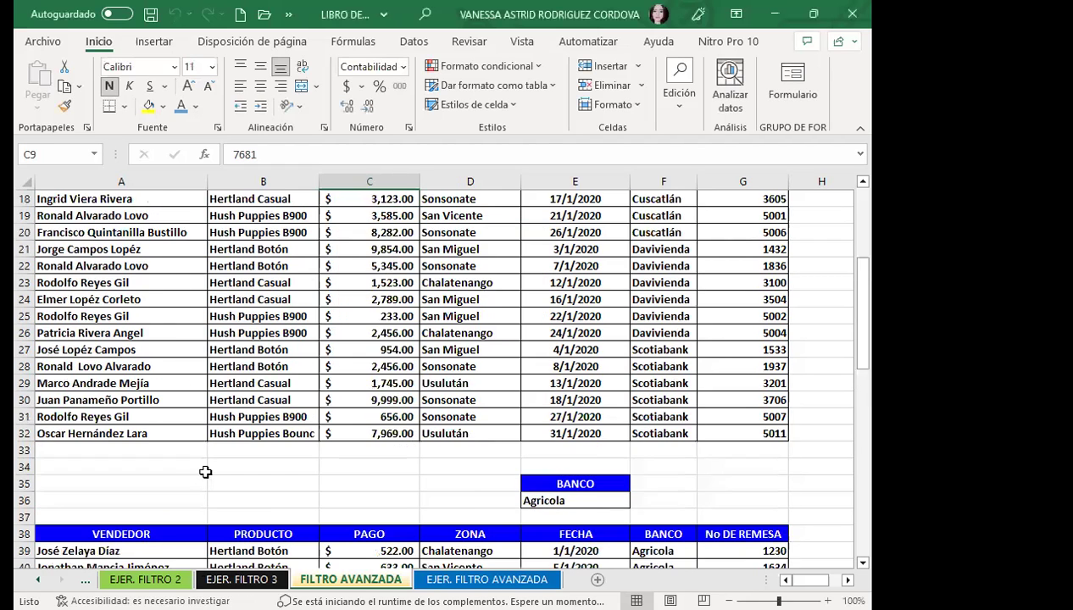
scroll(205, 472, down, 2)
scroll(206, 470, down, 2)
scroll(207, 464, down, 1)
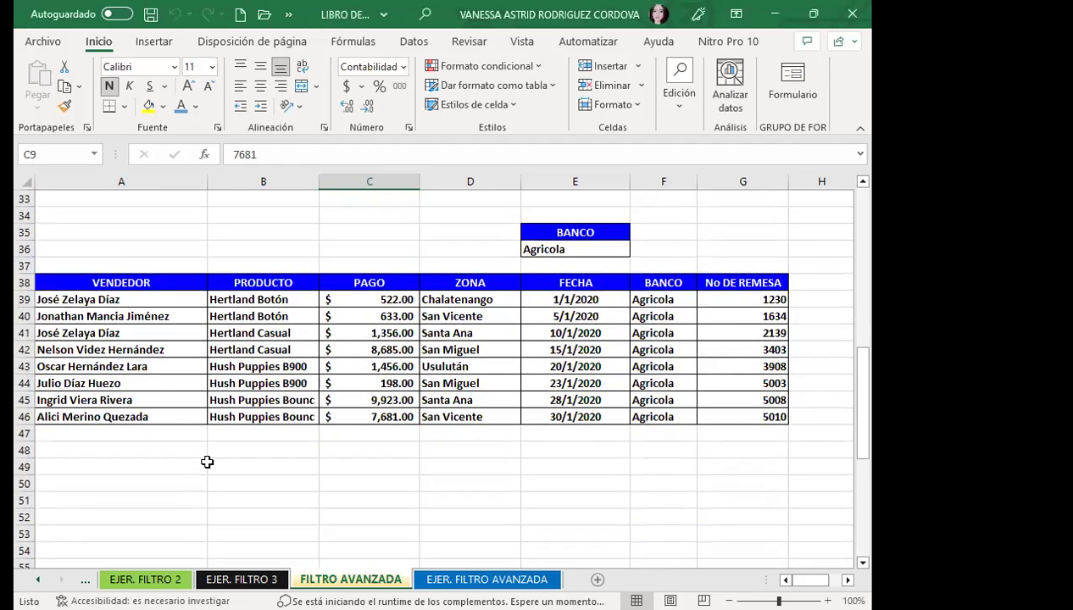
drag(637, 297, 654, 415)
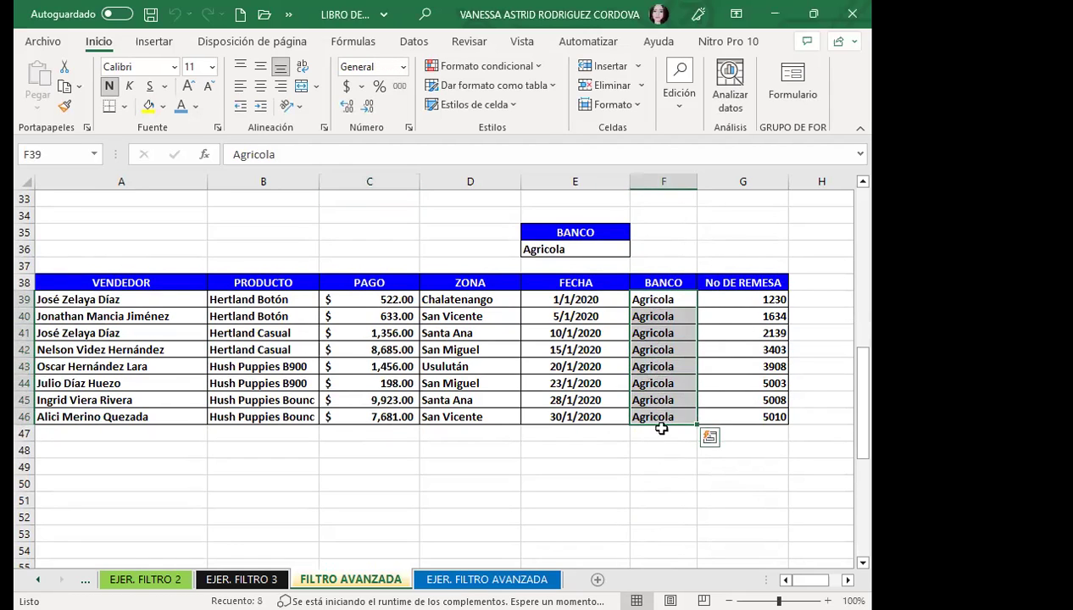
click(548, 200)
click(582, 232)
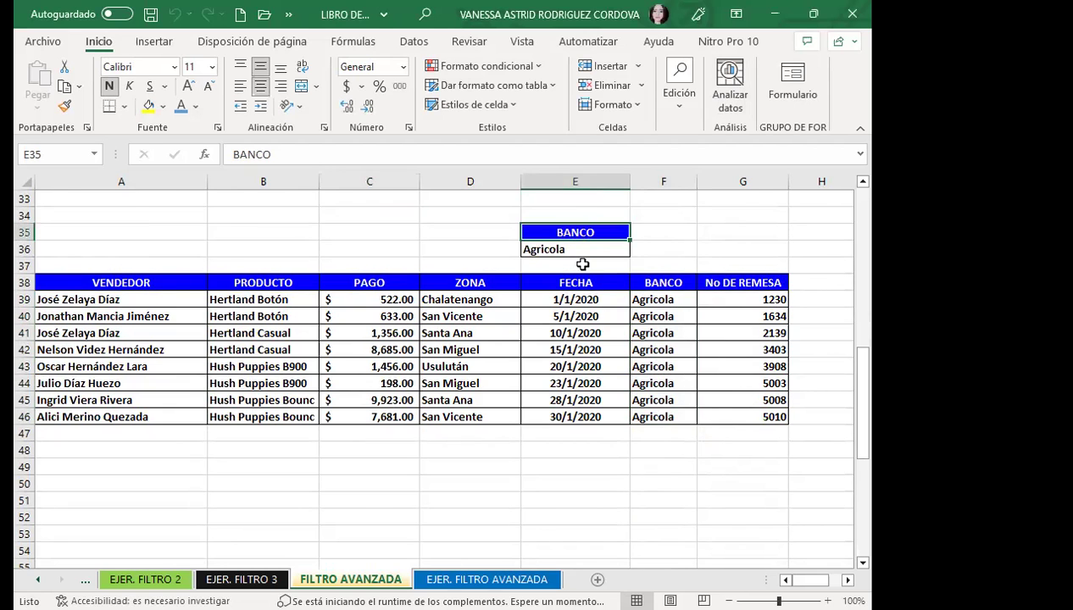
scroll(582, 264, up, 2)
scroll(553, 347, up, 9)
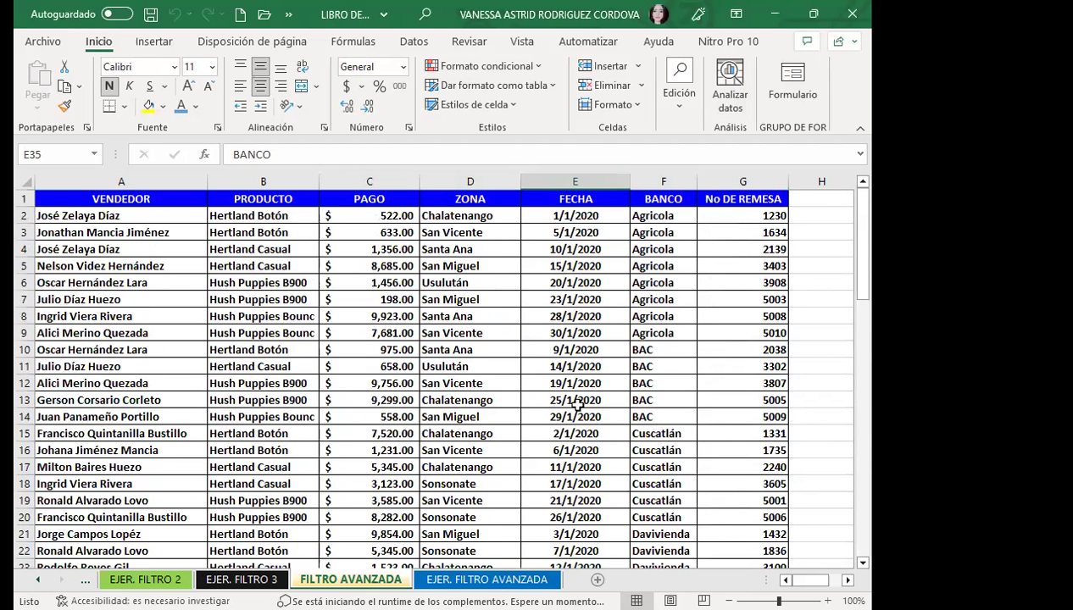
scroll(541, 412, down, 2)
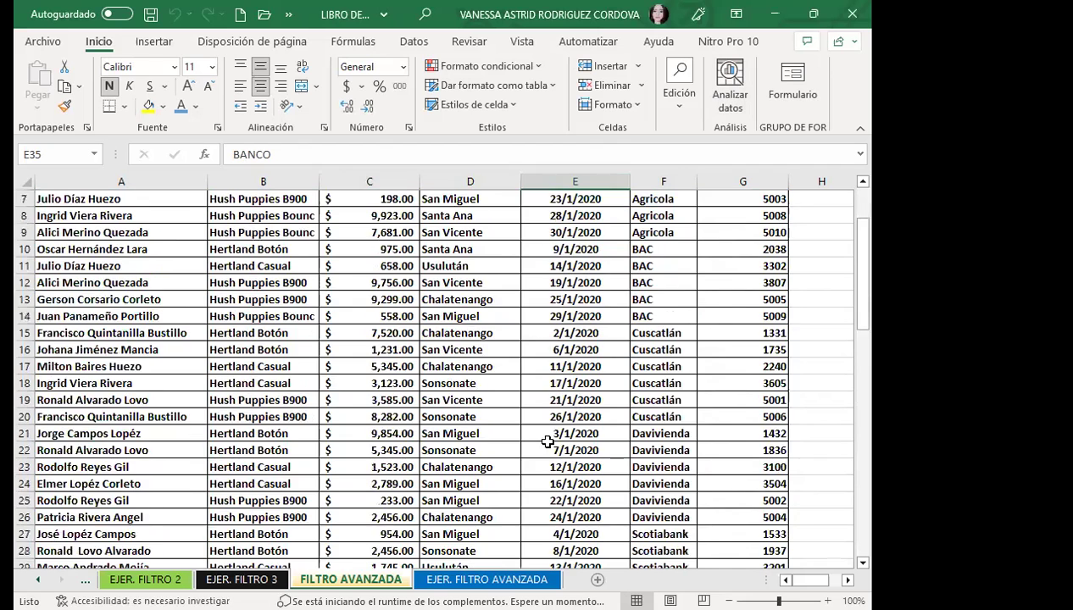
scroll(551, 443, down, 7)
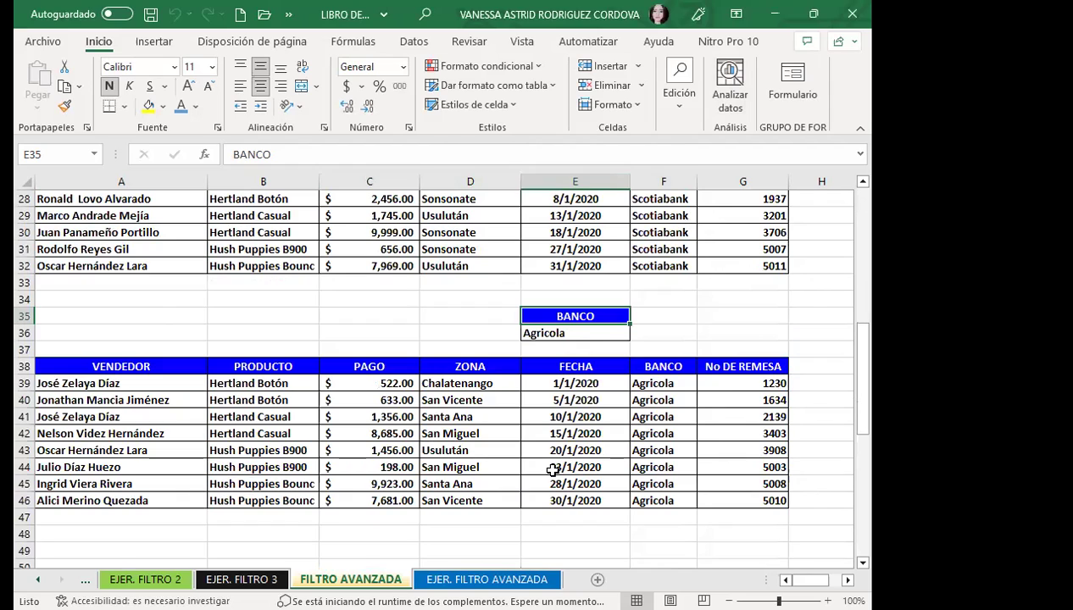
scroll(552, 470, up, 3)
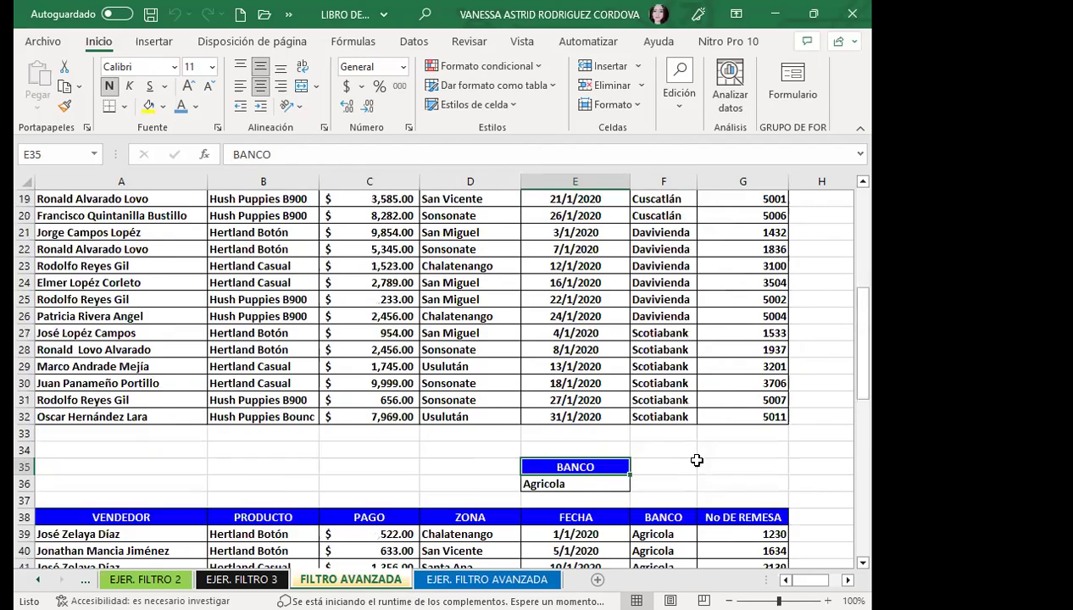
scroll(514, 335, up, 5)
scroll(496, 335, up, 1)
click(496, 333)
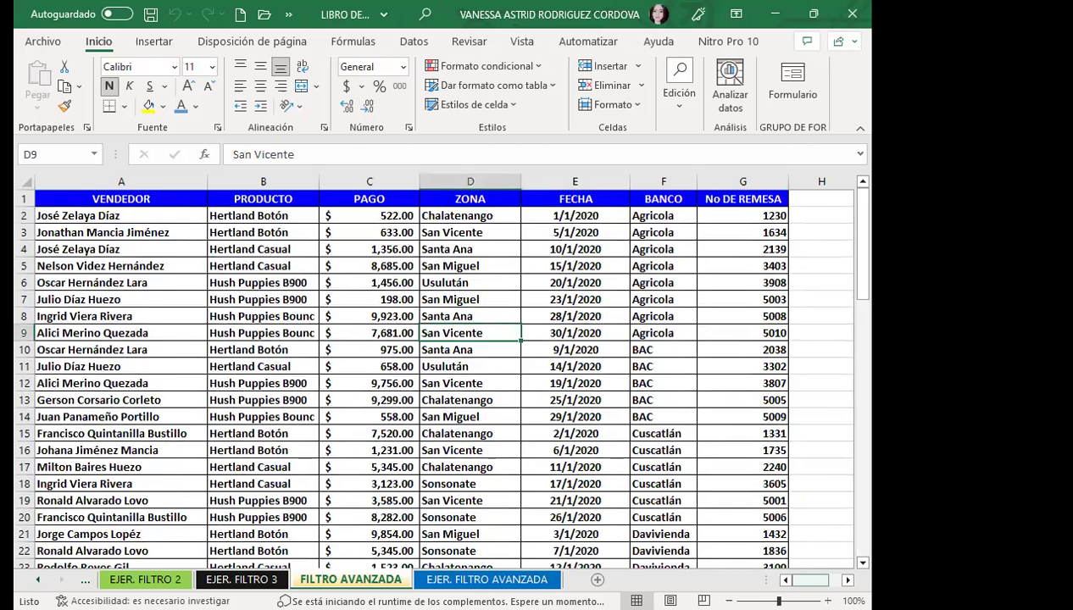
drag(810, 580, 819, 579)
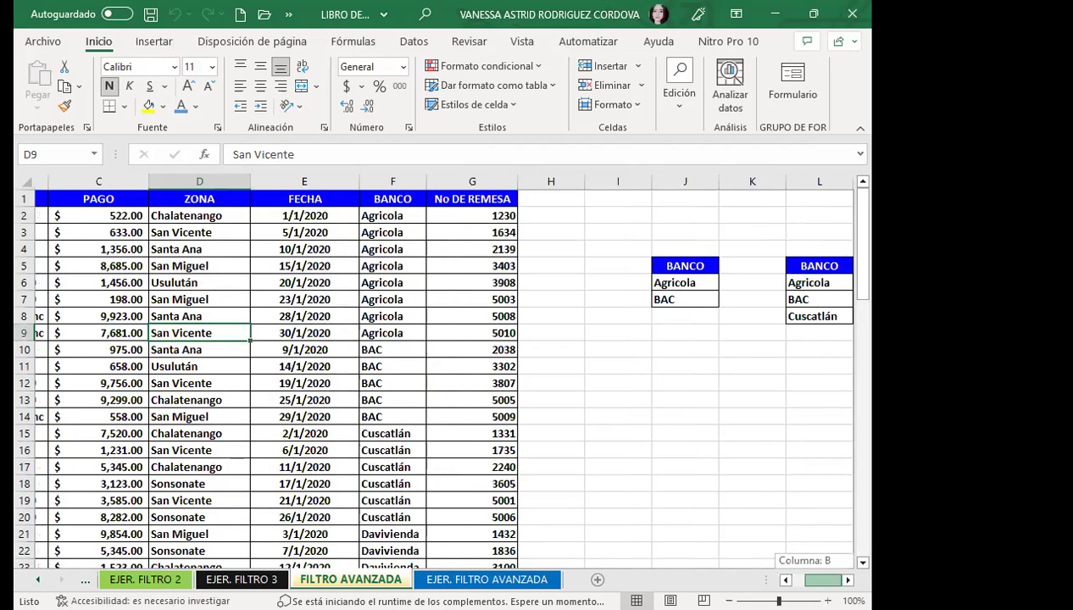
click(298, 383)
Open the Advanced Filter with criteria range L5:L8 and Copiar a otro lugar selected.
click(414, 41)
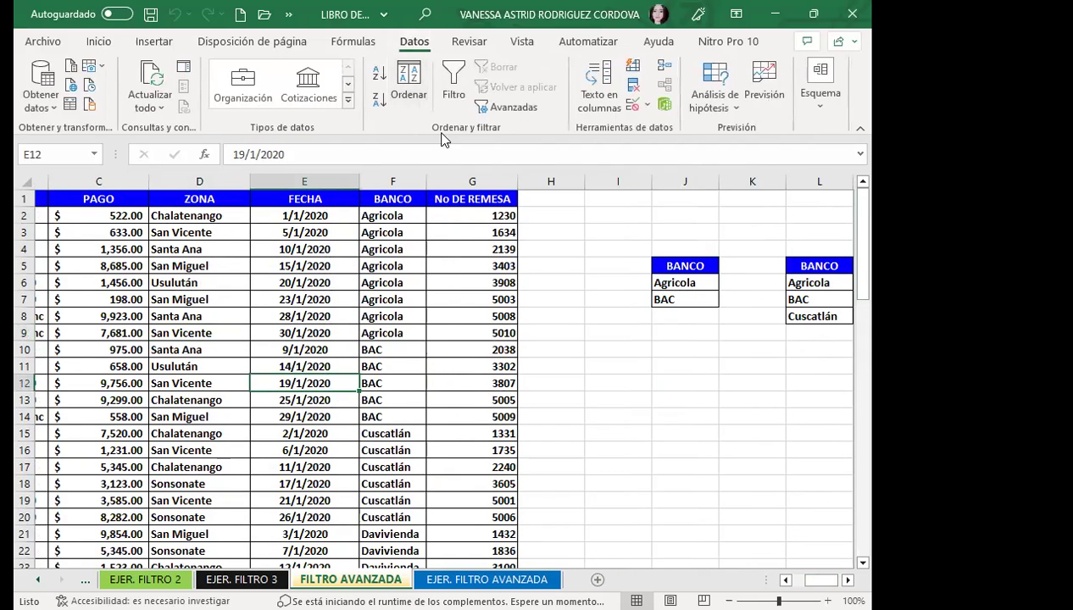
click(500, 107)
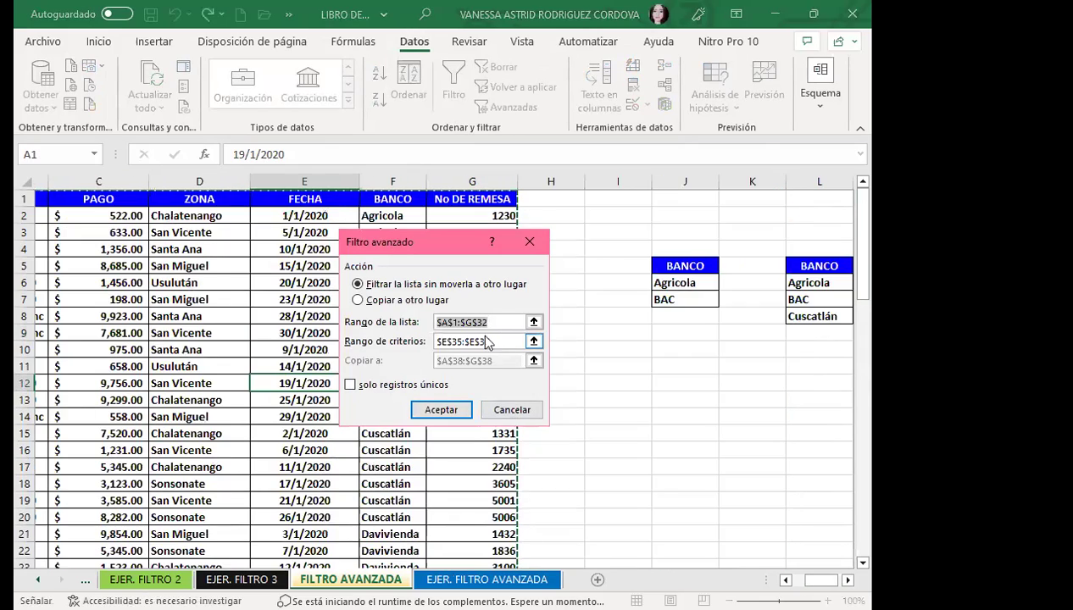
click(485, 341)
scroll(651, 378, up, 5)
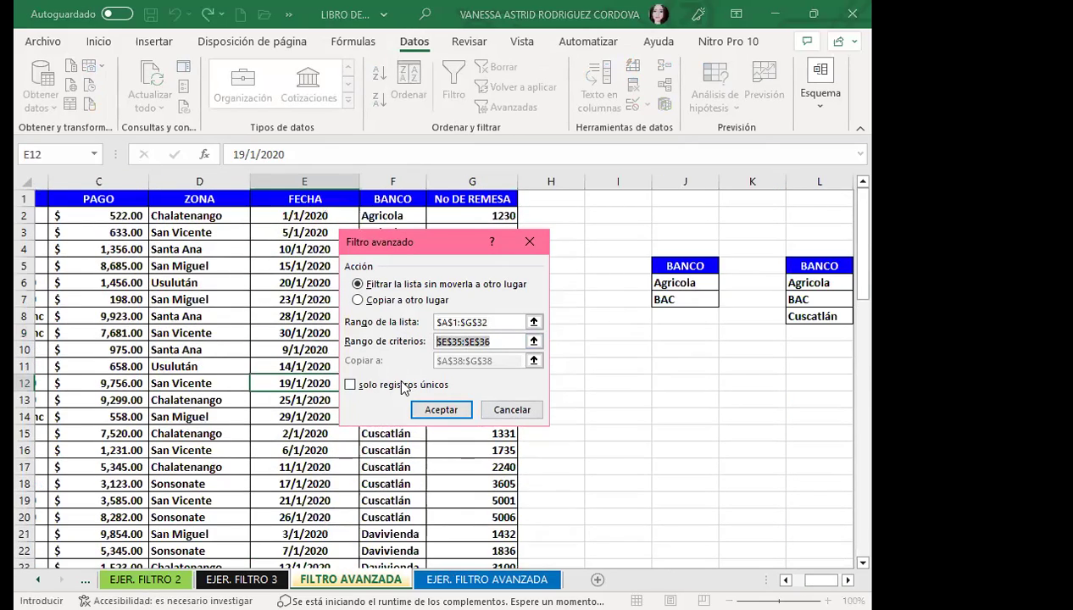
drag(825, 270, 820, 316)
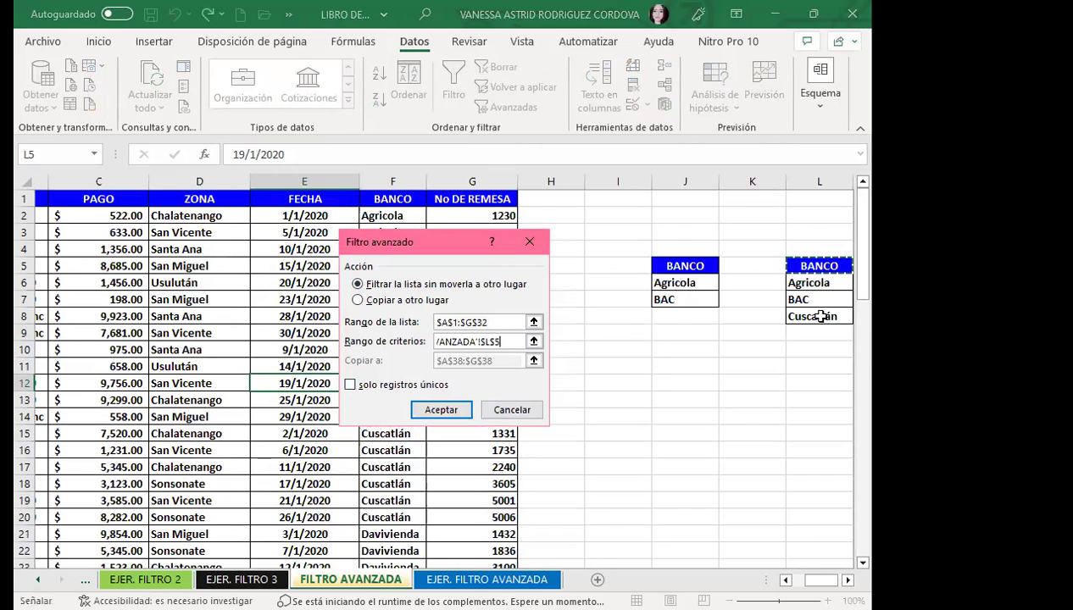
click(358, 300)
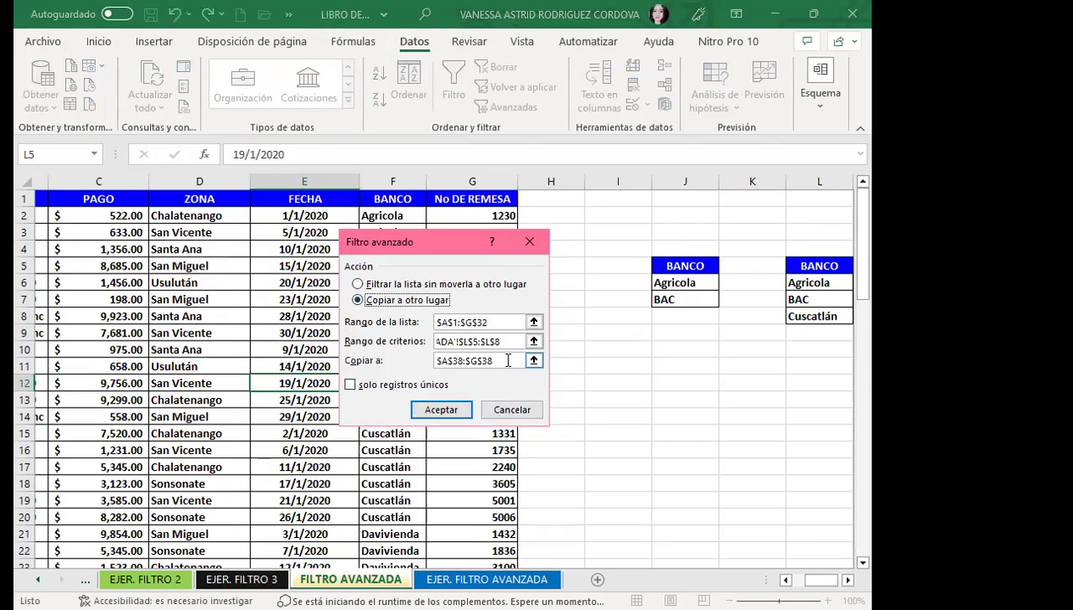
Replace the destination with A50 and run the filter.
key(Delete)
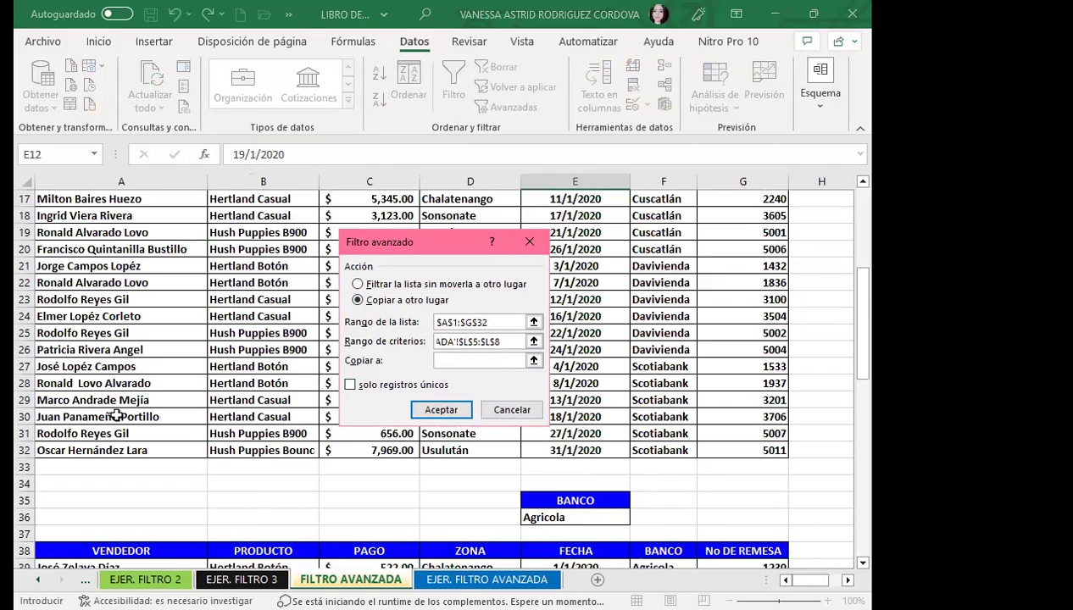
scroll(110, 407, down, 3)
scroll(110, 415, down, 2)
scroll(110, 417, down, 1)
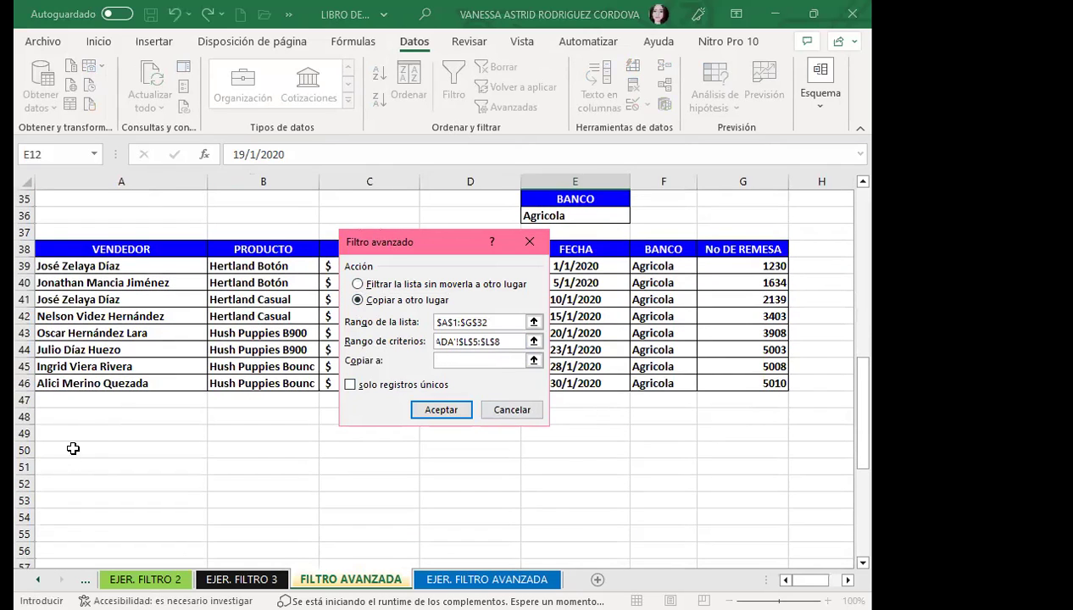
click(73, 450)
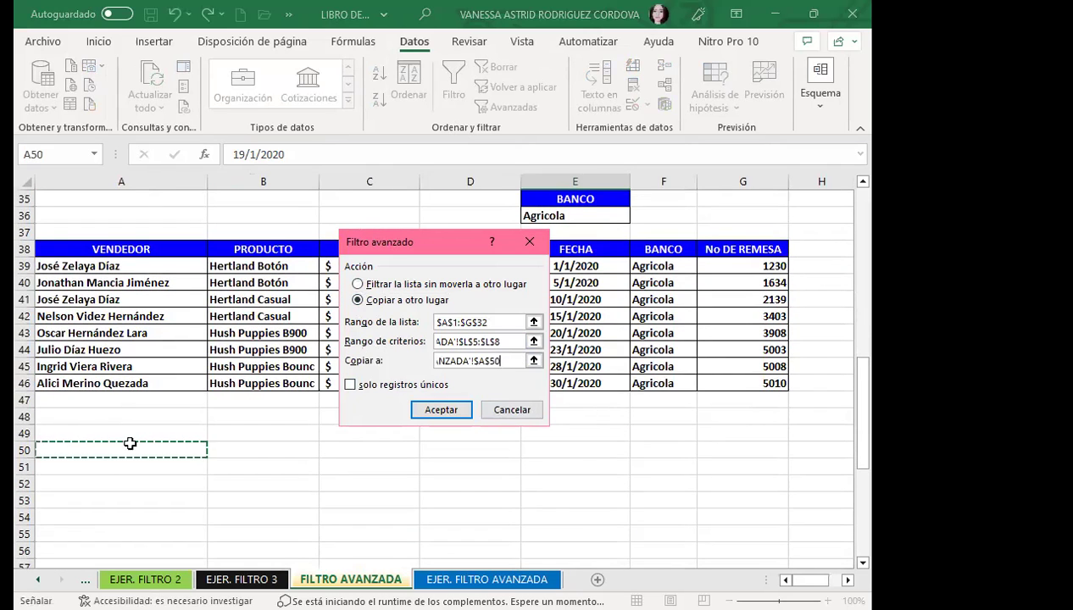
click(434, 415)
Delete the pasted filtered-table picture that covered the new results.
scroll(526, 458, down, 7)
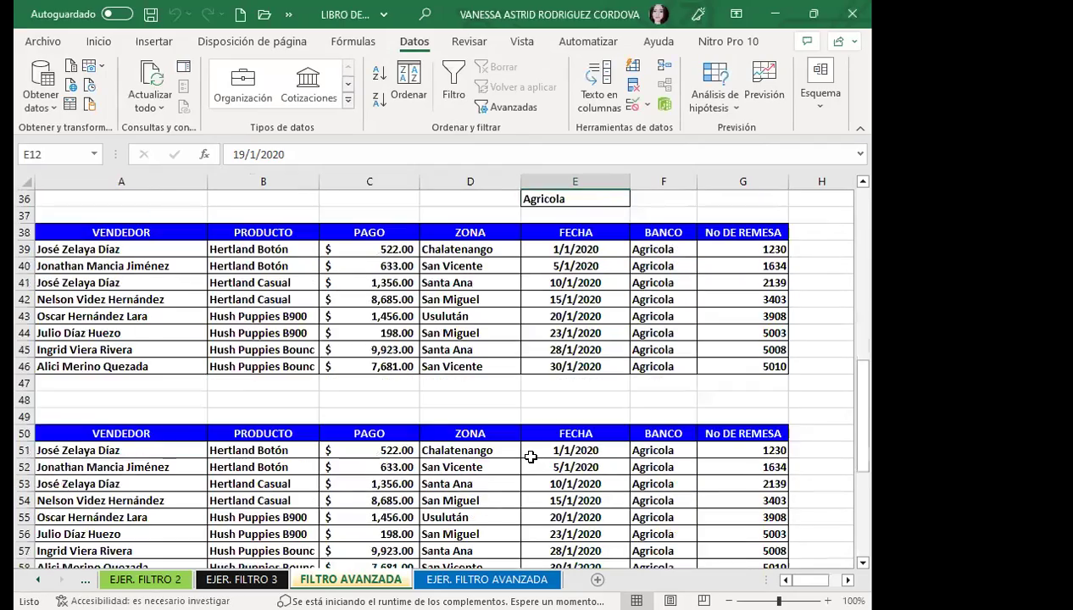
scroll(525, 458, down, 3)
scroll(525, 457, down, 2)
scroll(524, 458, down, 1)
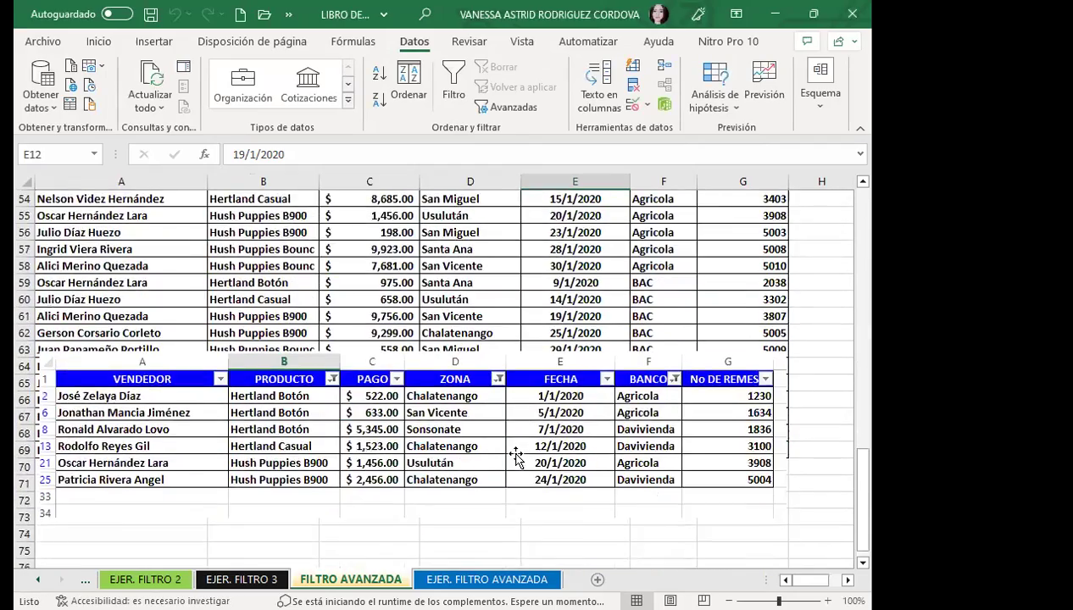
click(515, 454)
scroll(515, 454, up, 1)
scroll(492, 491, down, 3)
scroll(481, 514, down, 4)
scroll(462, 359, up, 2)
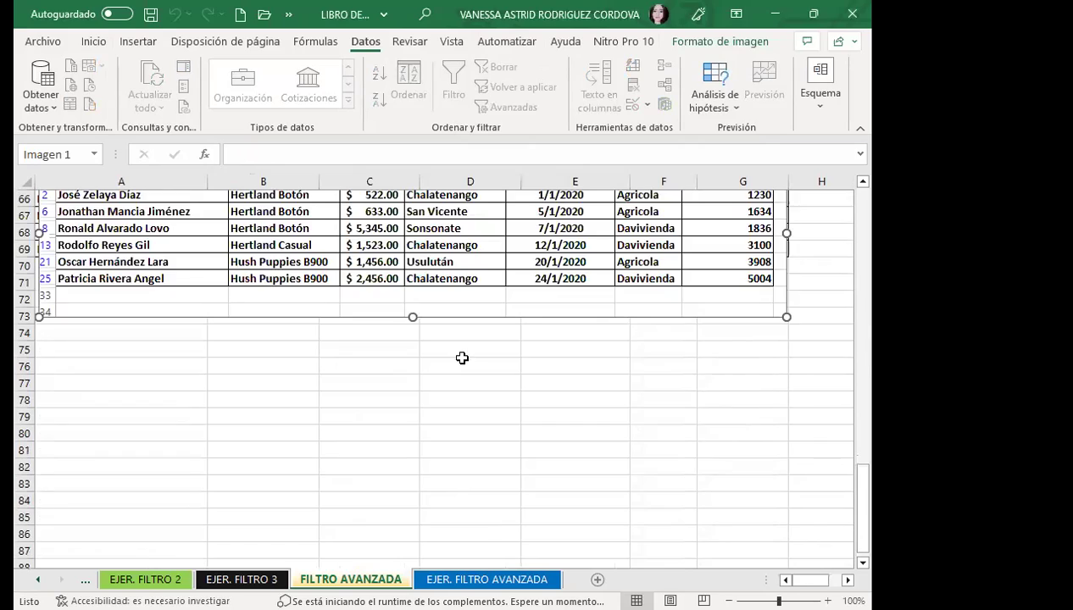
scroll(386, 490, up, 6)
scroll(387, 490, up, 2)
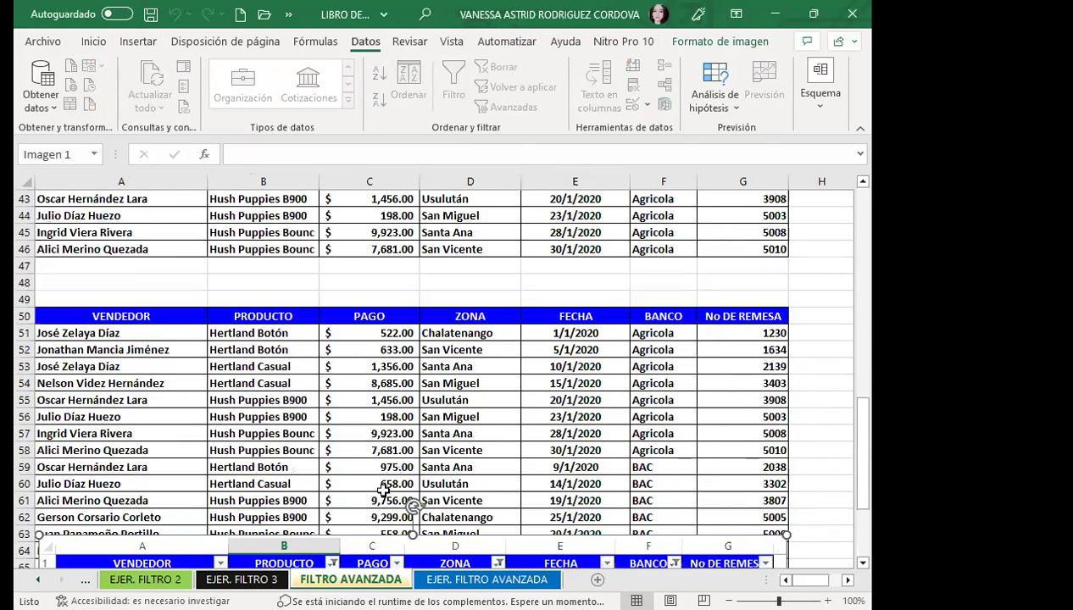
scroll(424, 508, down, 4)
key(Delete)
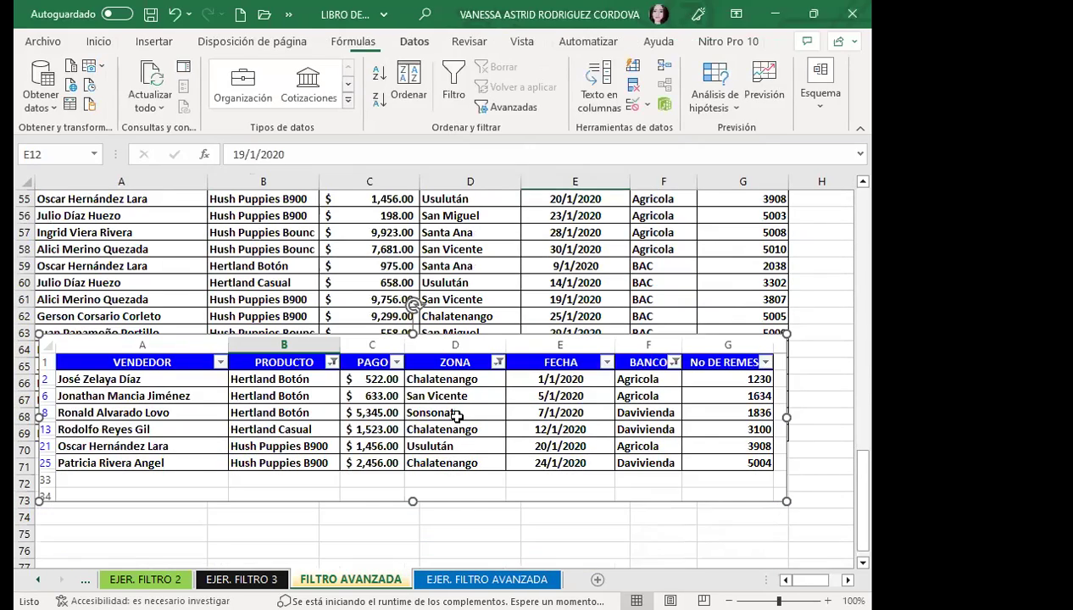
Check the Agricola, BAC and Cuscatlán bank values in rows 50–69 against the source table.
scroll(427, 433, up, 2)
click(407, 432)
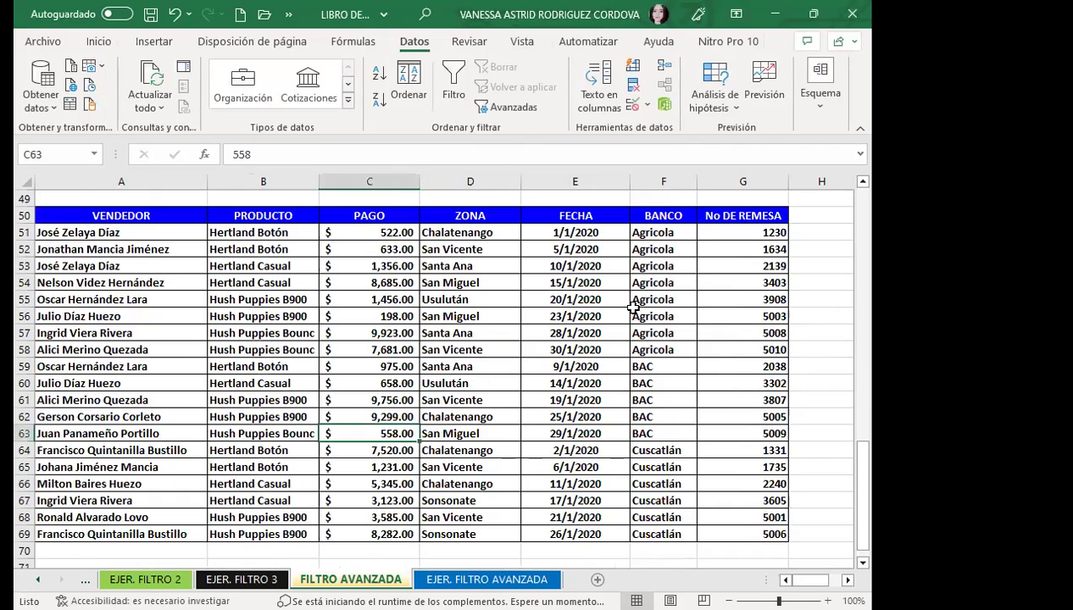
click(666, 238)
click(664, 493)
click(662, 333)
scroll(501, 417, up, 5)
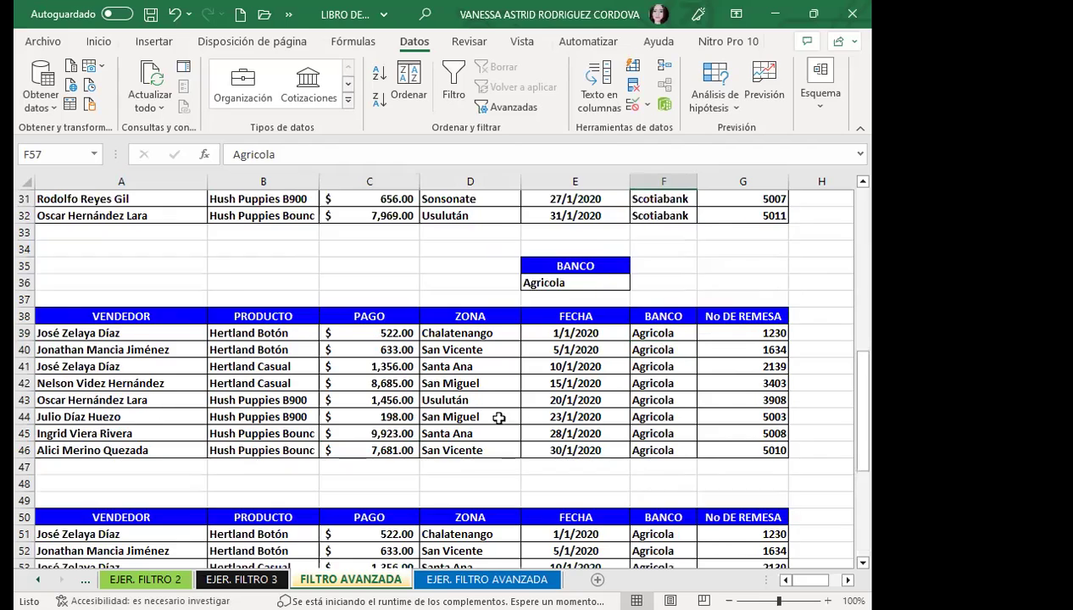
scroll(490, 416, up, 6)
scroll(485, 414, up, 3)
scroll(481, 400, up, 2)
click(407, 385)
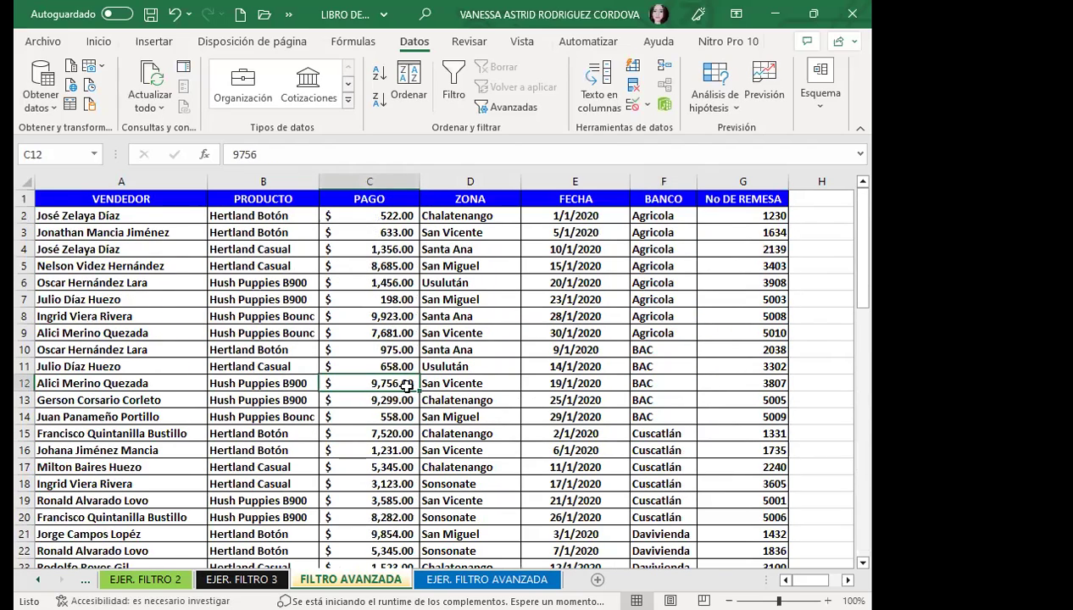
scroll(480, 410, down, 4)
scroll(485, 414, down, 5)
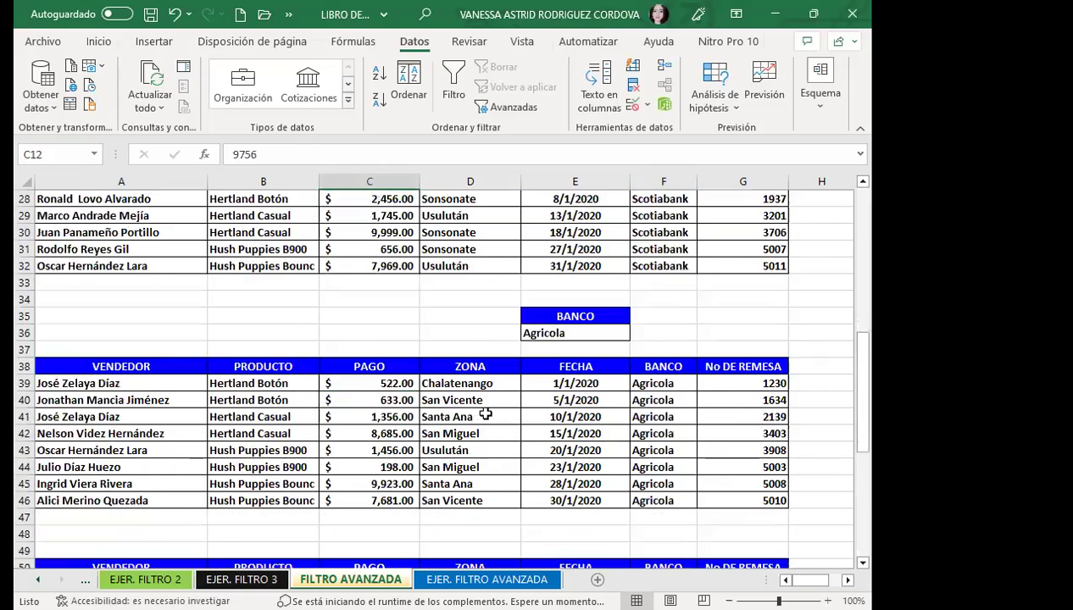
scroll(485, 413, down, 3)
scroll(485, 413, down, 3)
scroll(484, 414, down, 5)
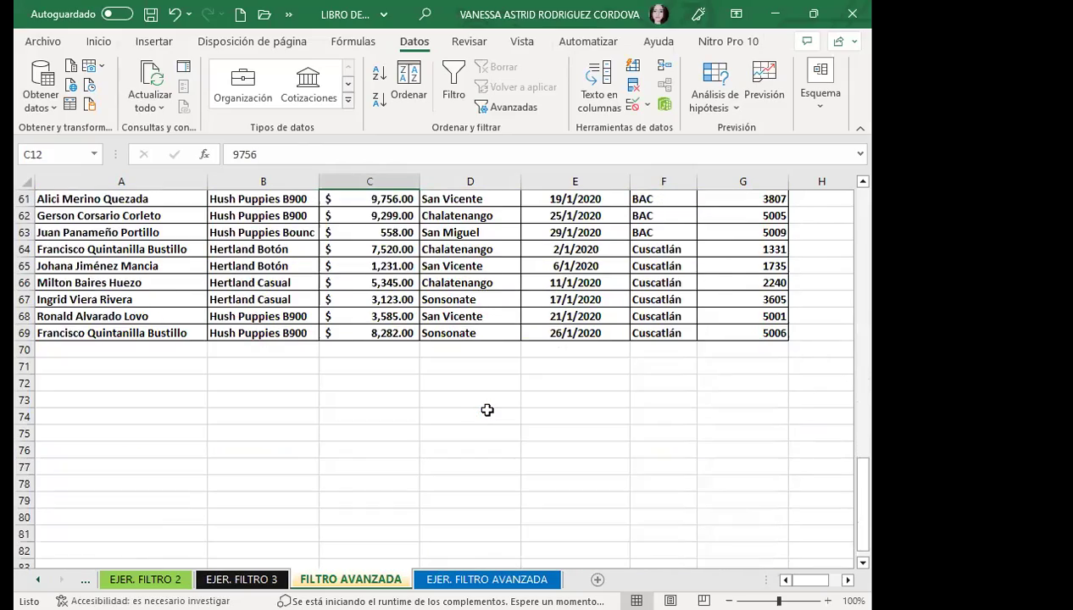
scroll(488, 410, up, 7)
scroll(487, 411, up, 8)
scroll(488, 410, up, 5)
click(460, 383)
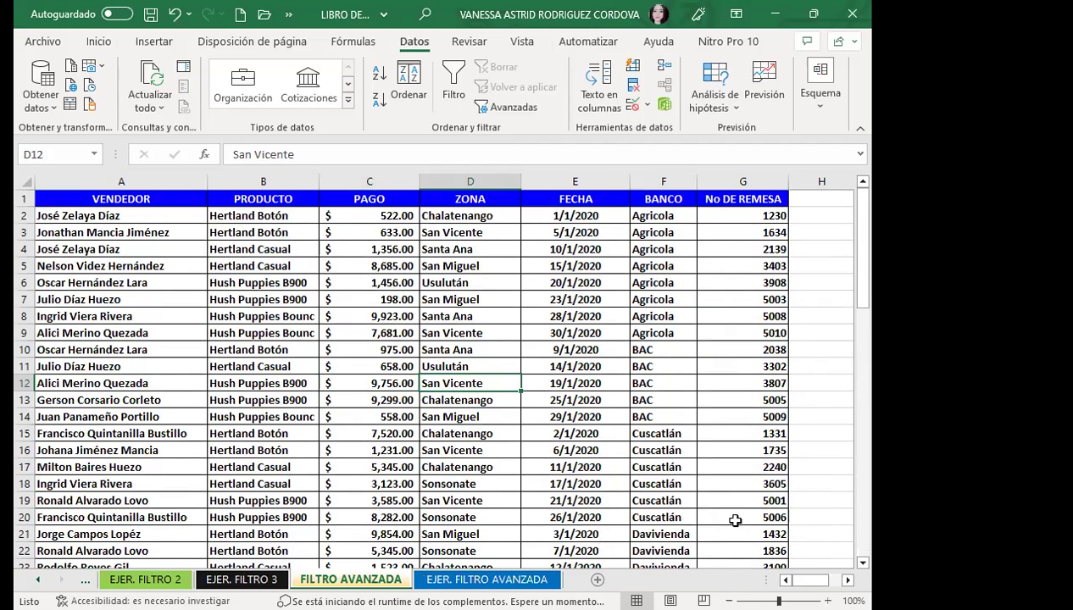
Copy the BANCO list L5:L8 and paste it at G3 on a new sheet, Hoja4.
drag(810, 579, 819, 580)
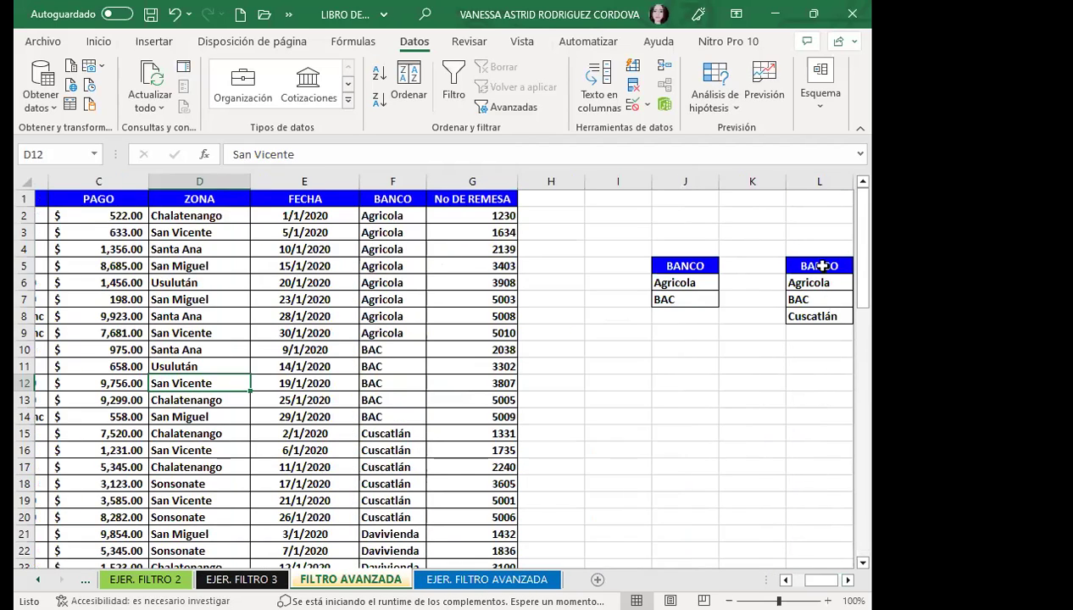
drag(812, 266, 817, 316)
click(94, 42)
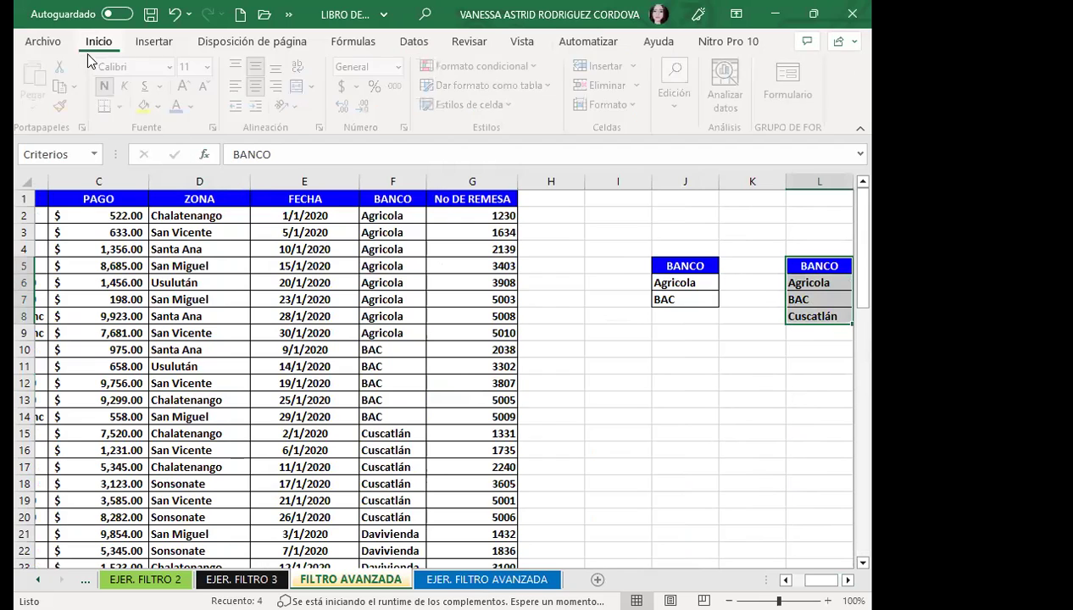
click(65, 86)
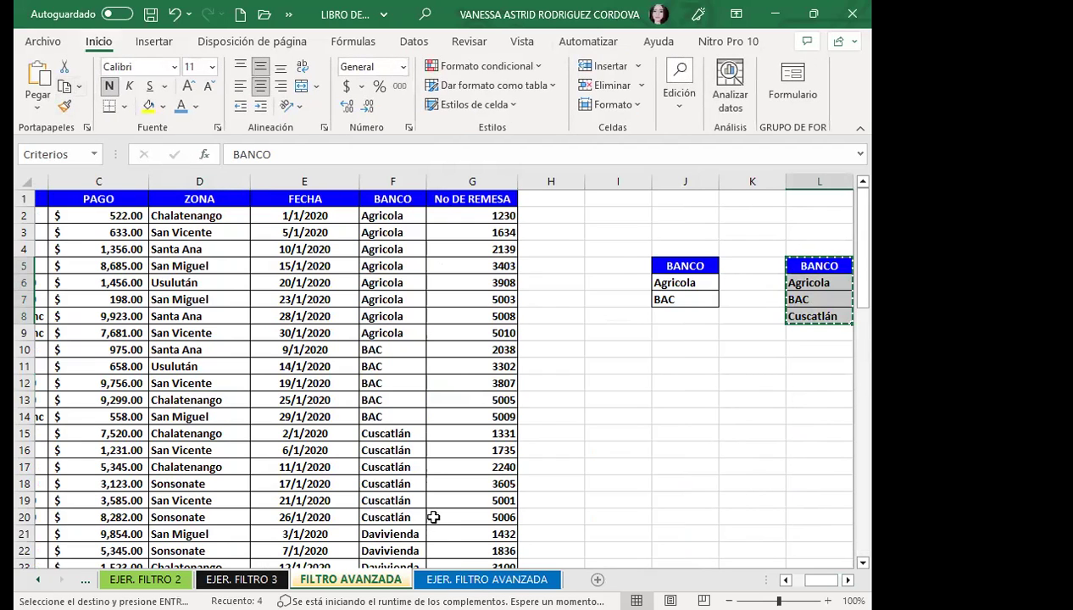
click(596, 580)
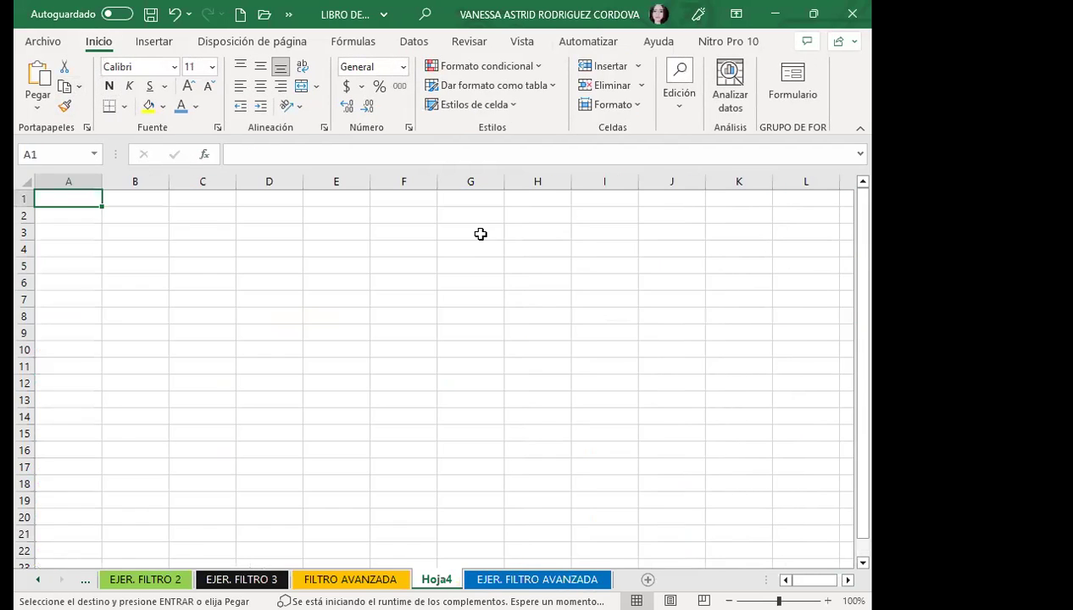
click(38, 76)
click(405, 395)
click(293, 368)
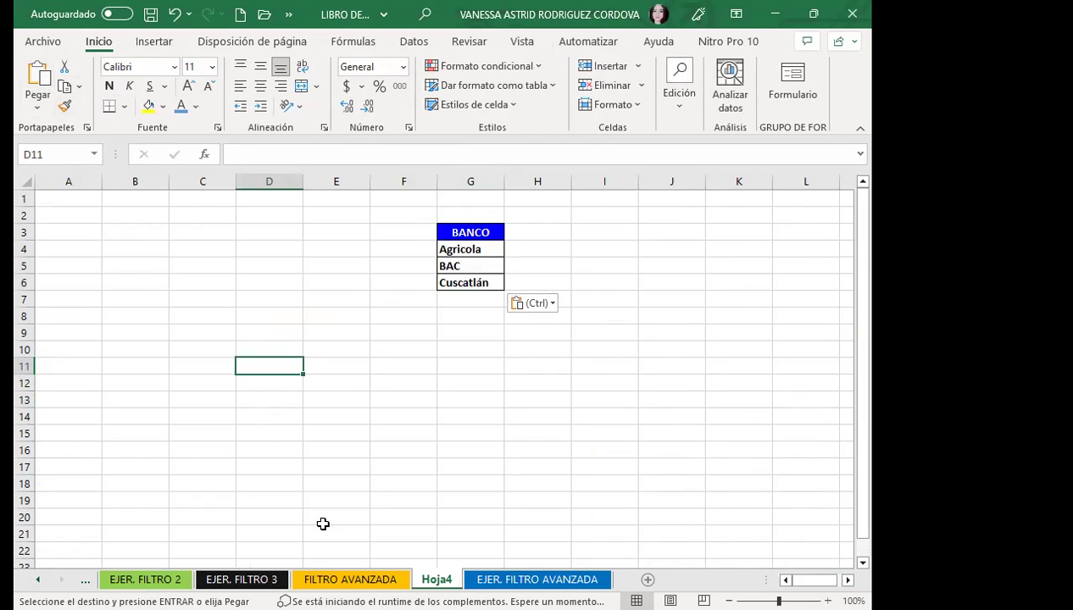
Move the Hoja4 tab after EJER. FILTRO AVANZADA, the last position.
drag(436, 579, 602, 576)
click(460, 450)
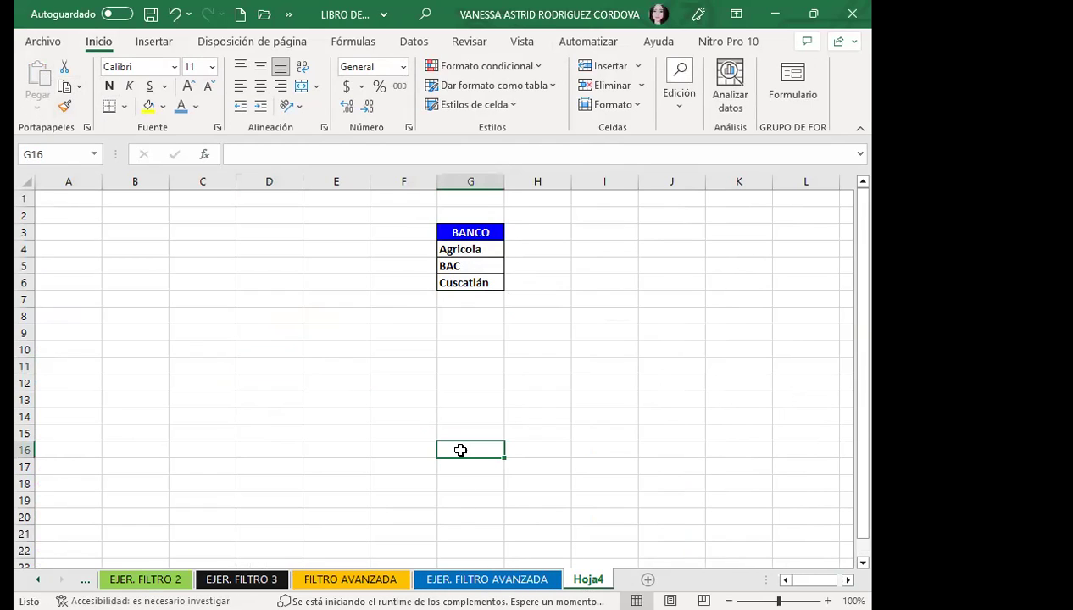
click(475, 233)
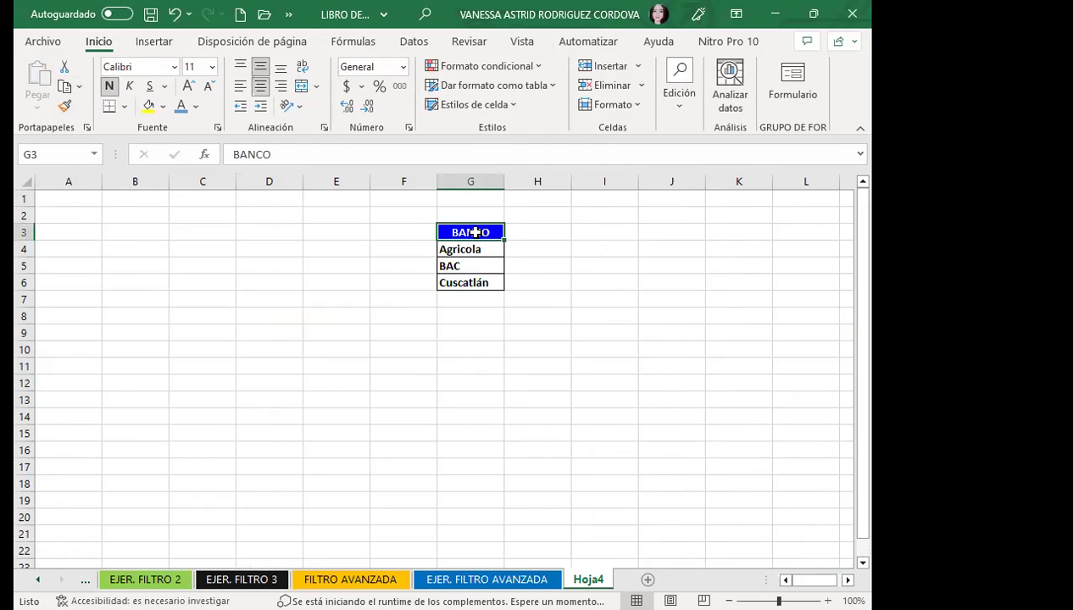
click(511, 580)
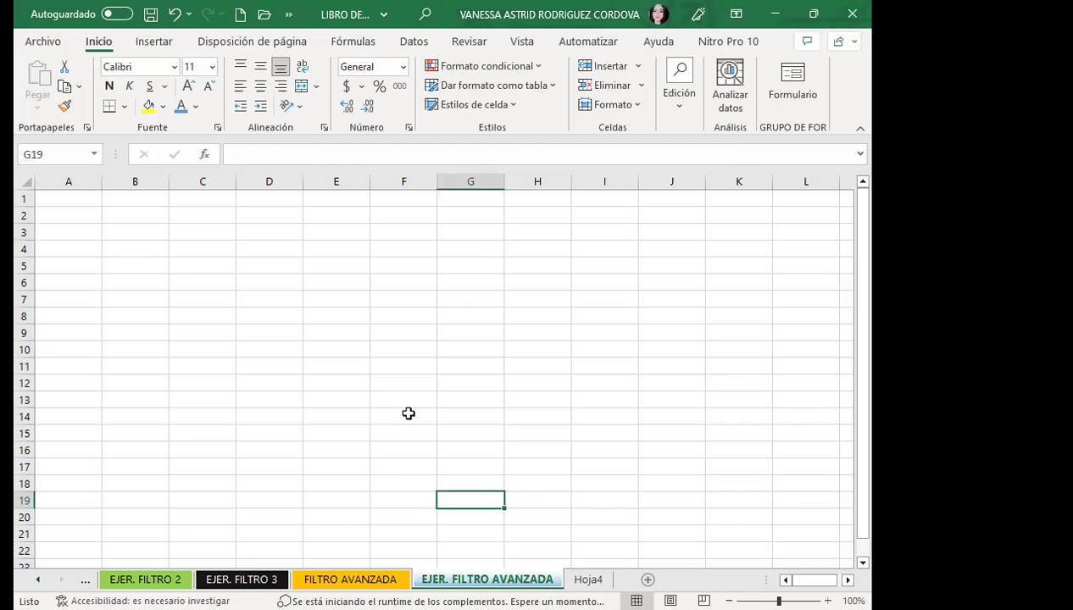
Copy the BANCO list G3:G6 from Hoja4 into B1:B4 of EJER. FILTRO AVANZADA.
click(350, 580)
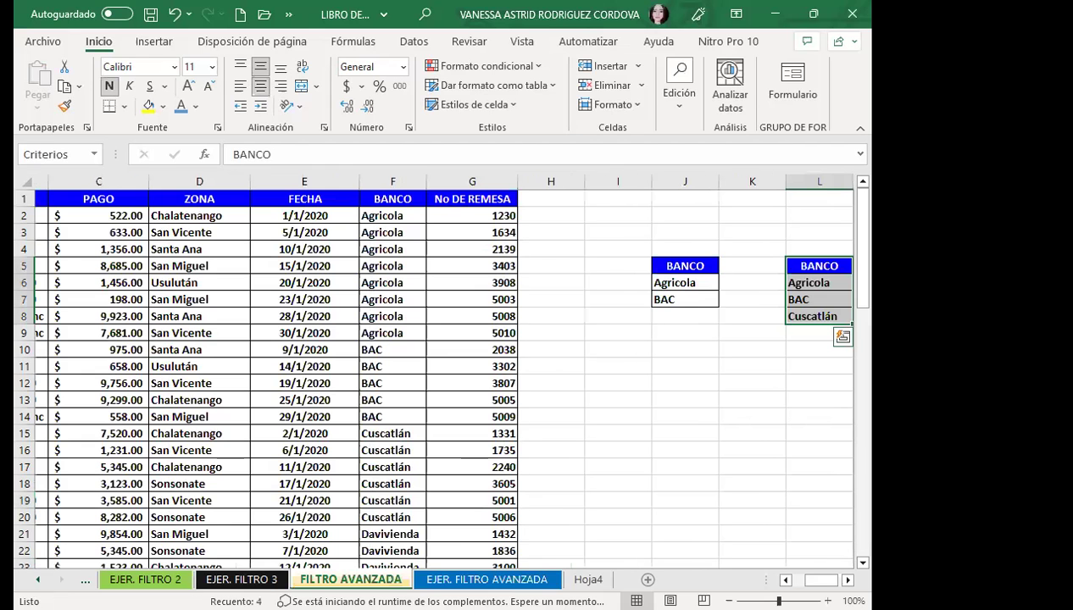
click(610, 581)
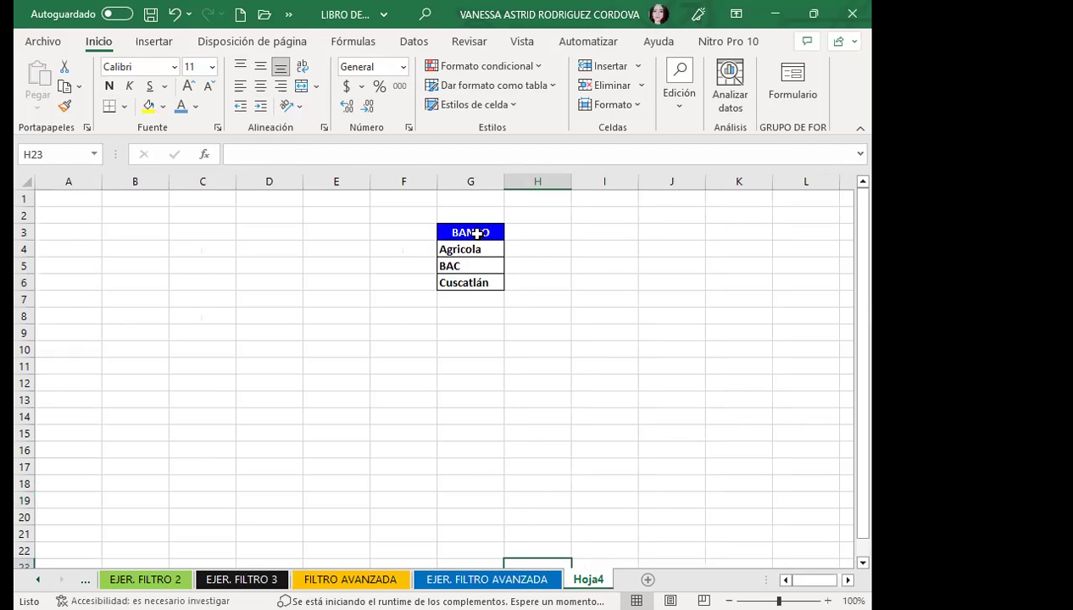
drag(471, 232, 470, 283)
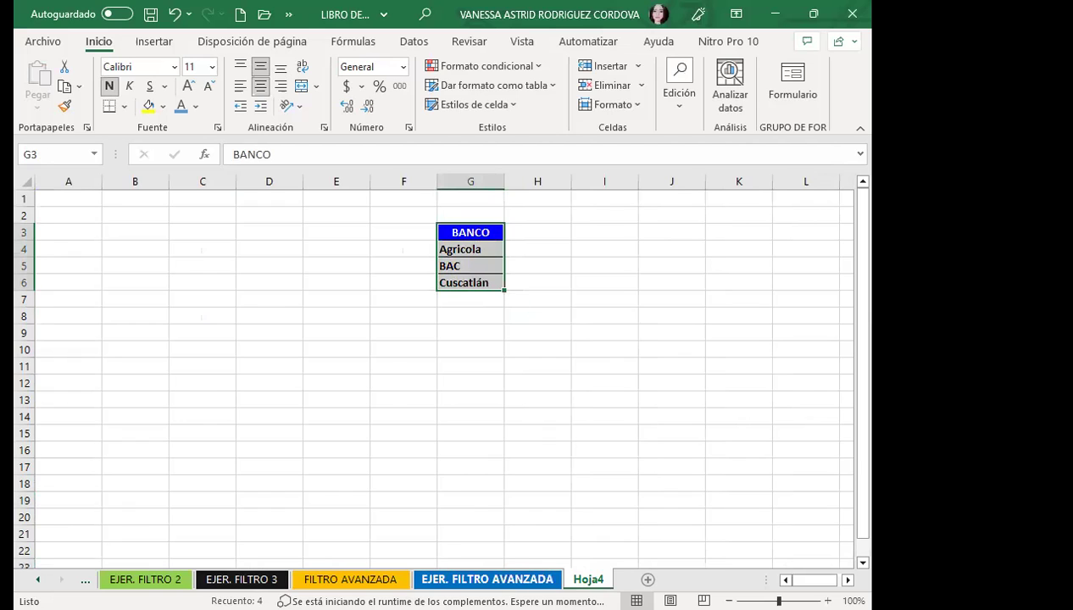
click(488, 580)
click(587, 580)
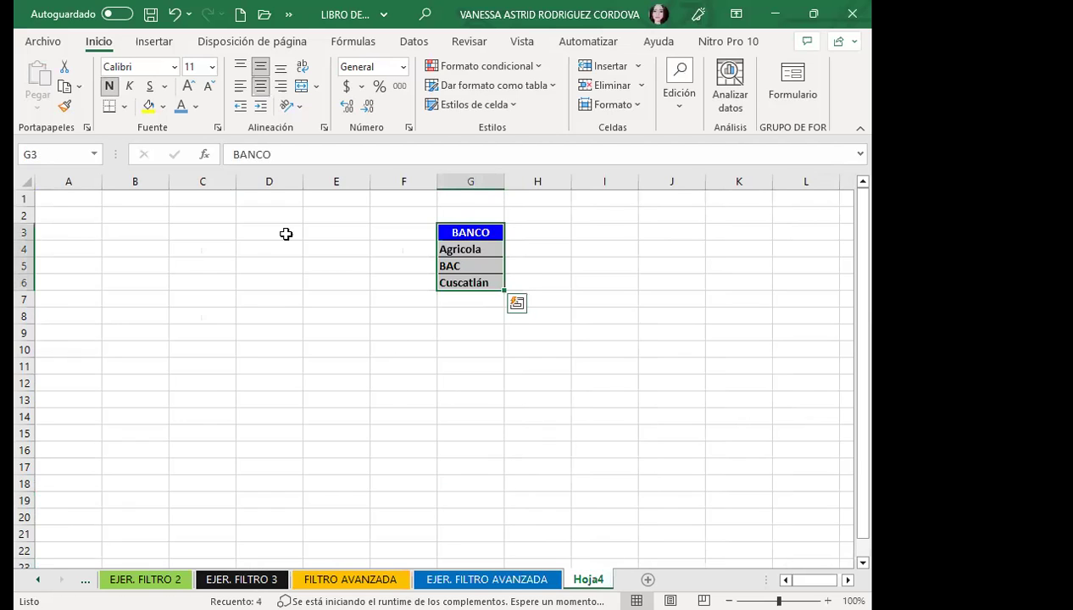
click(66, 86)
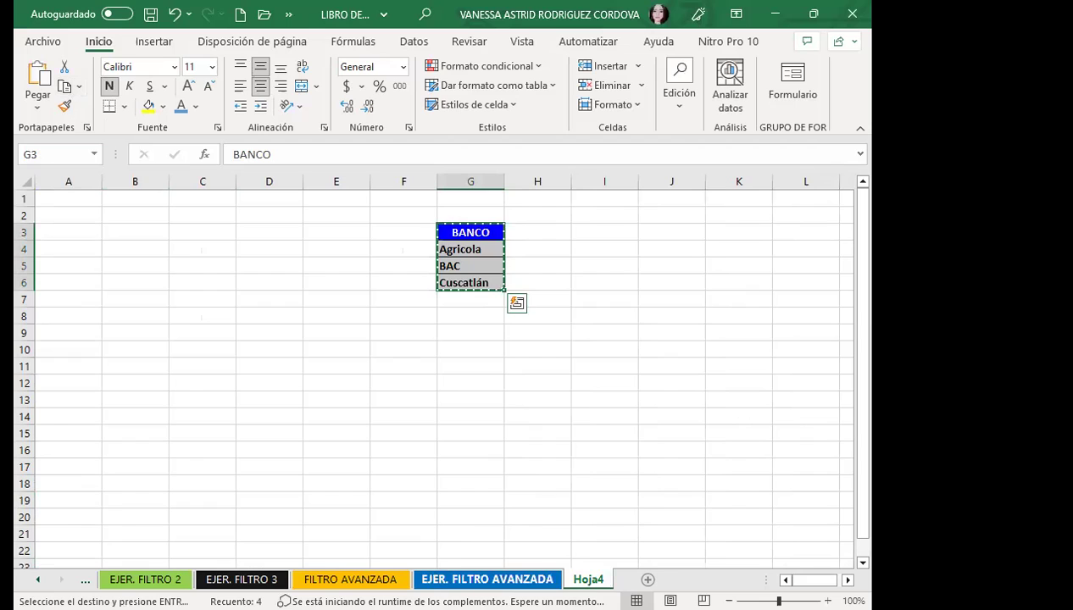
click(488, 580)
click(151, 197)
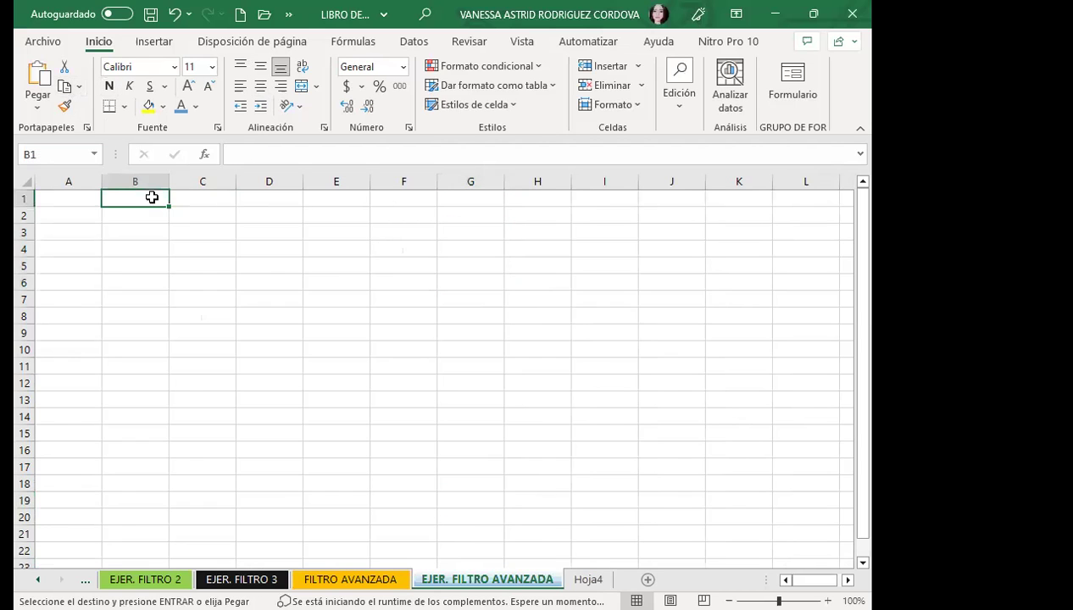
click(37, 85)
click(336, 415)
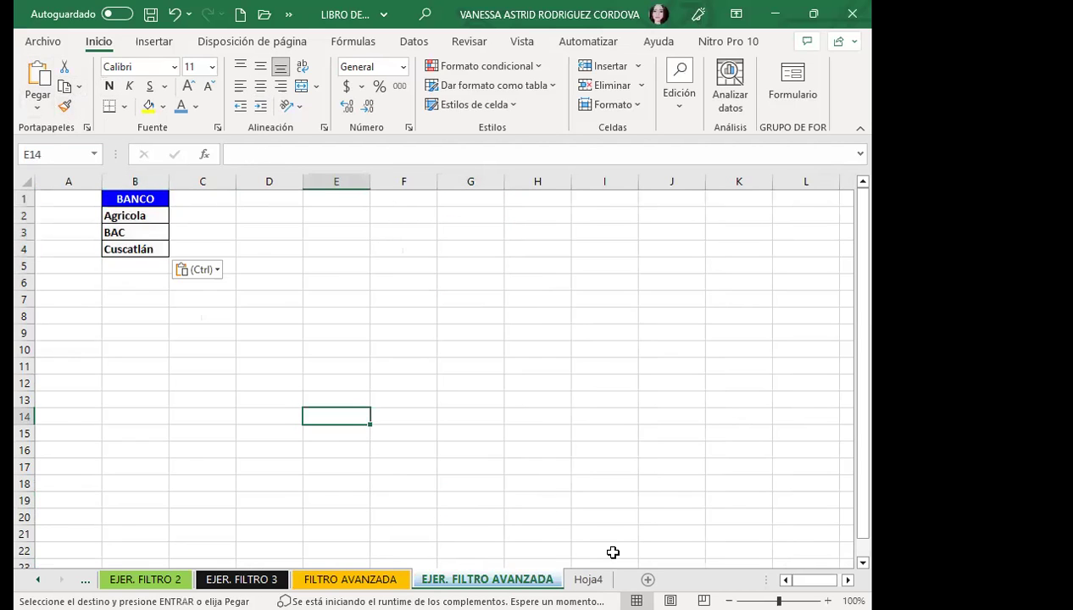
Delete the Hoja4 sheet from the workbook.
right_click(588, 580)
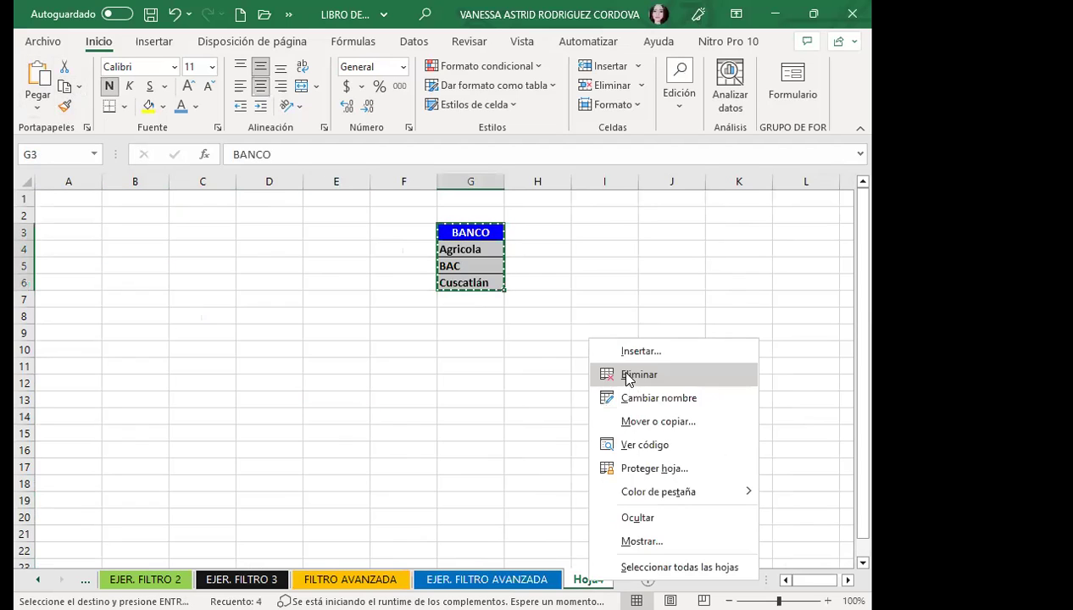
key(Return)
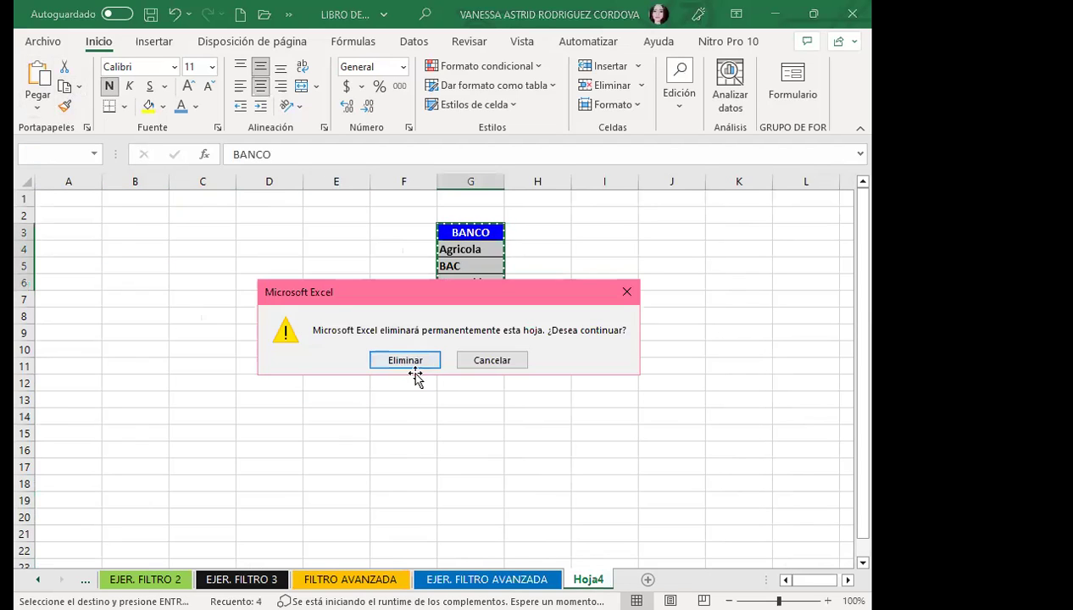
click(410, 366)
drag(318, 349, 269, 332)
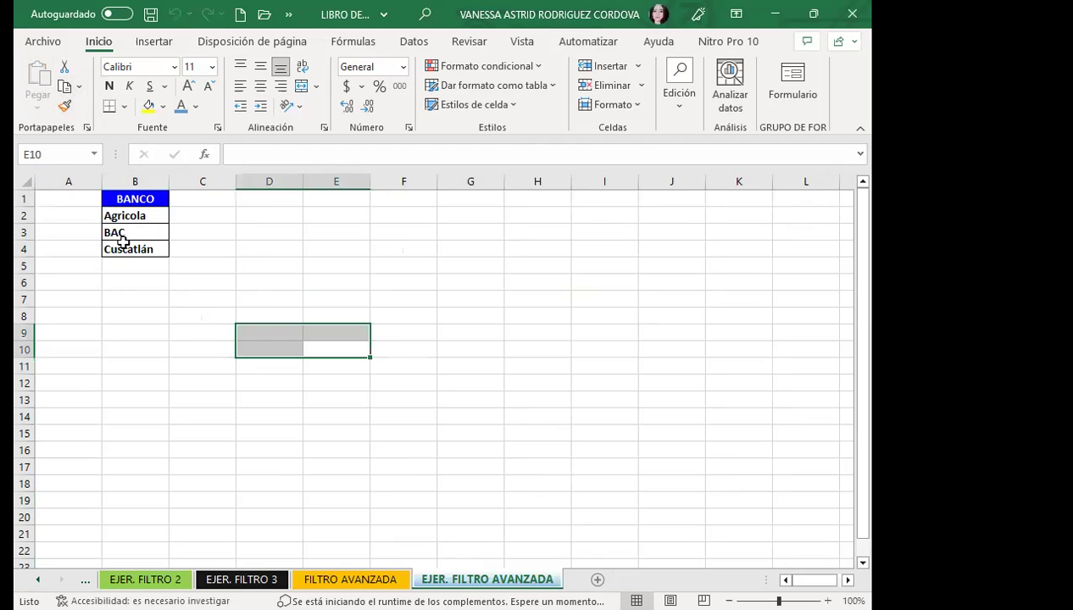
From B1 of EJER. FILTRO AVANZADA, start an Advanced Filter with list range FILTRO AVANZADA!B1:G32.
click(366, 580)
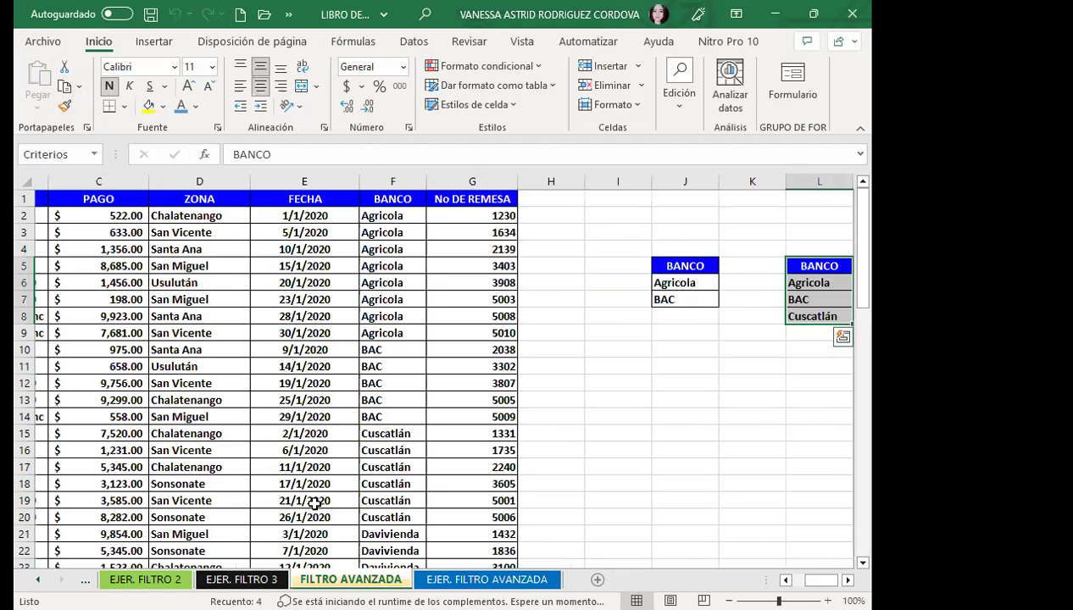
scroll(315, 503, down, 13)
scroll(359, 475, up, 6)
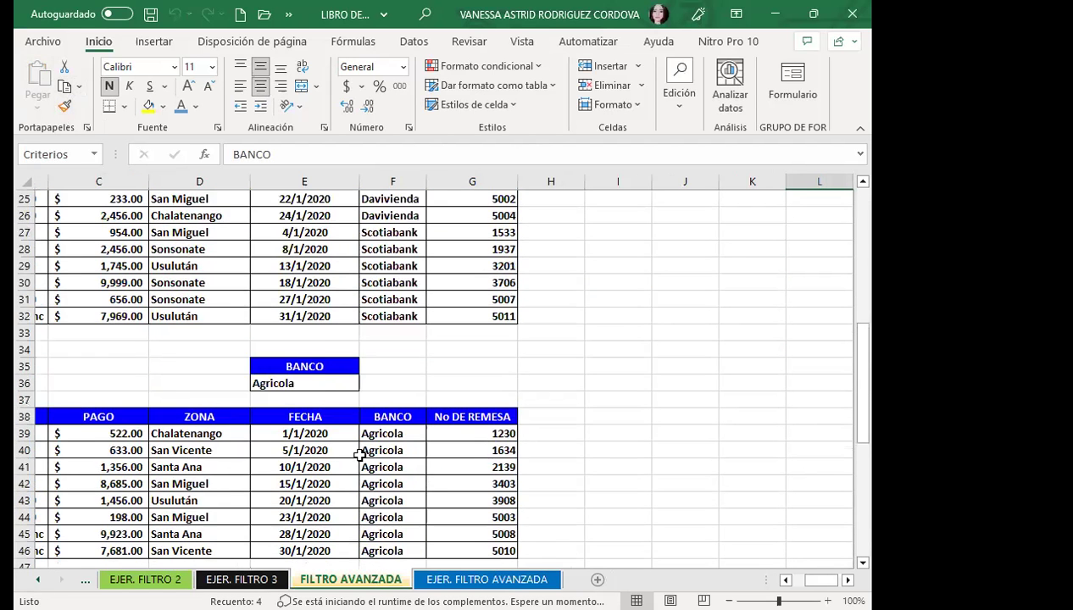
scroll(364, 455, up, 5)
scroll(352, 440, up, 2)
click(487, 580)
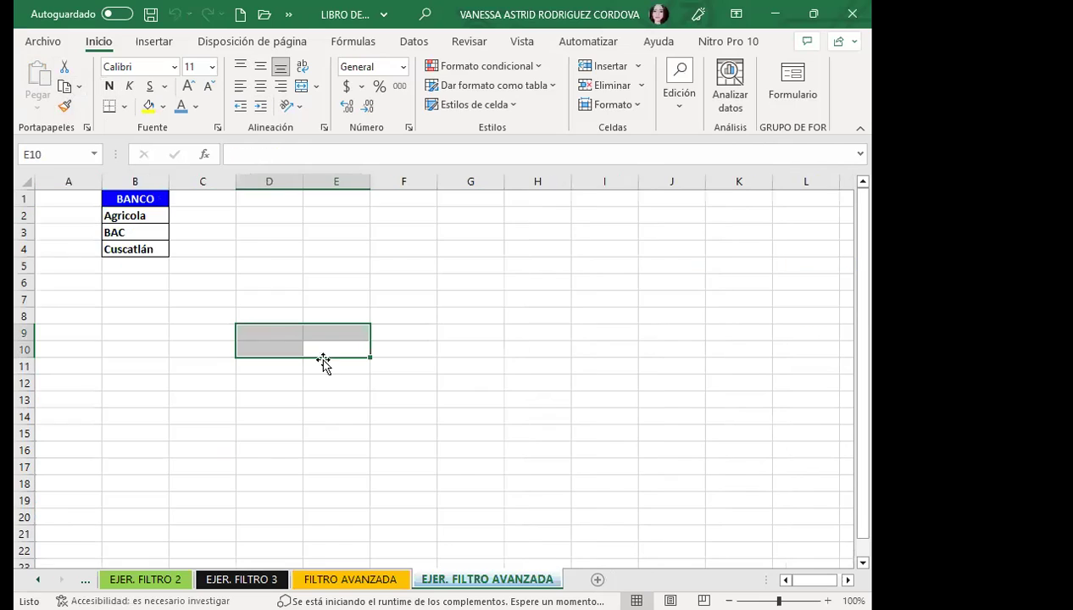
click(196, 263)
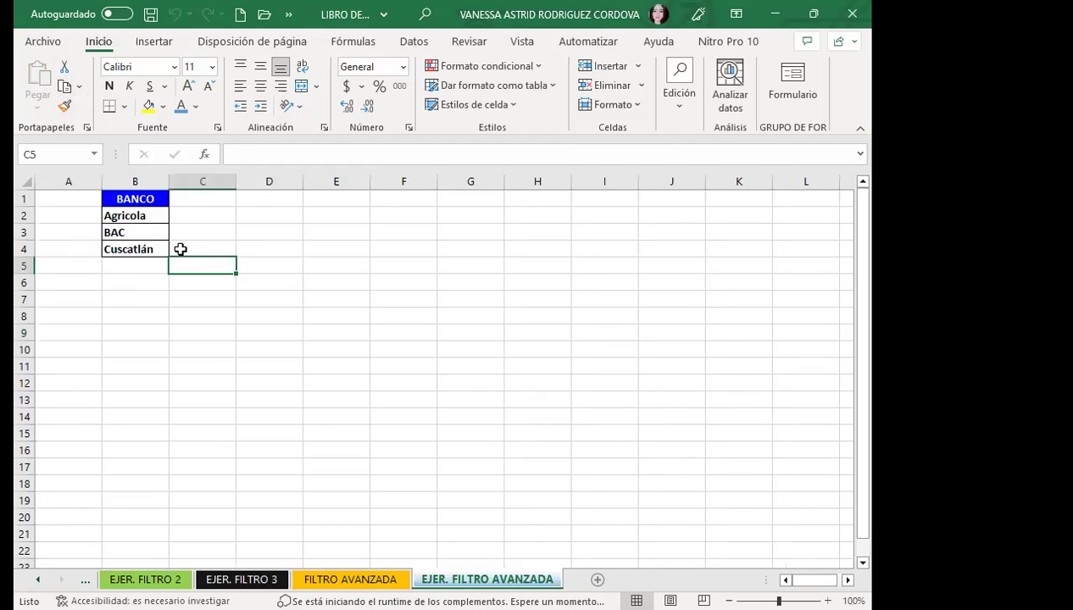
click(138, 201)
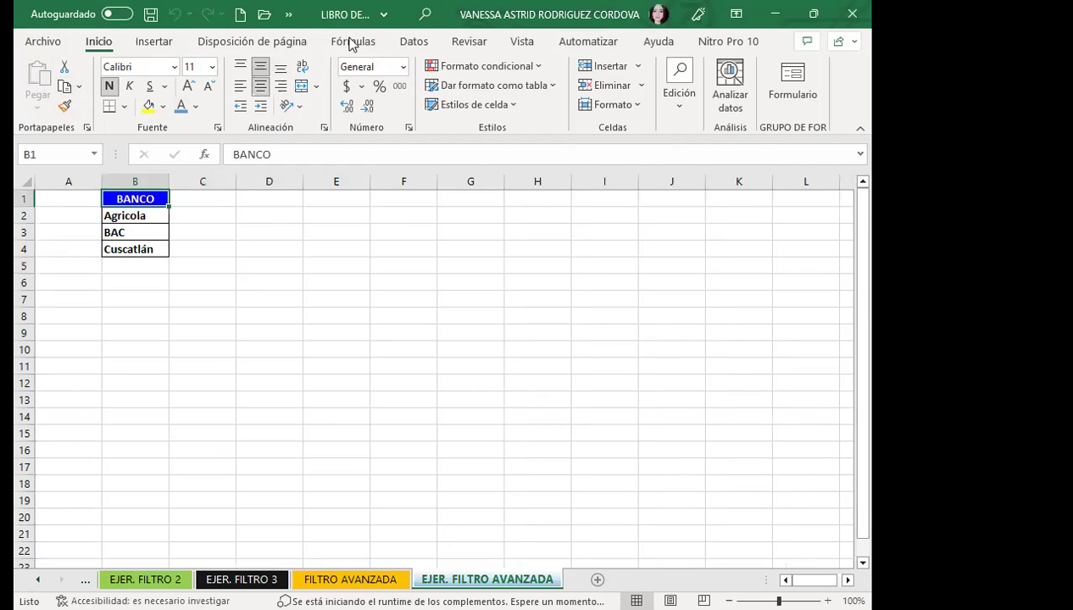
click(412, 41)
click(508, 108)
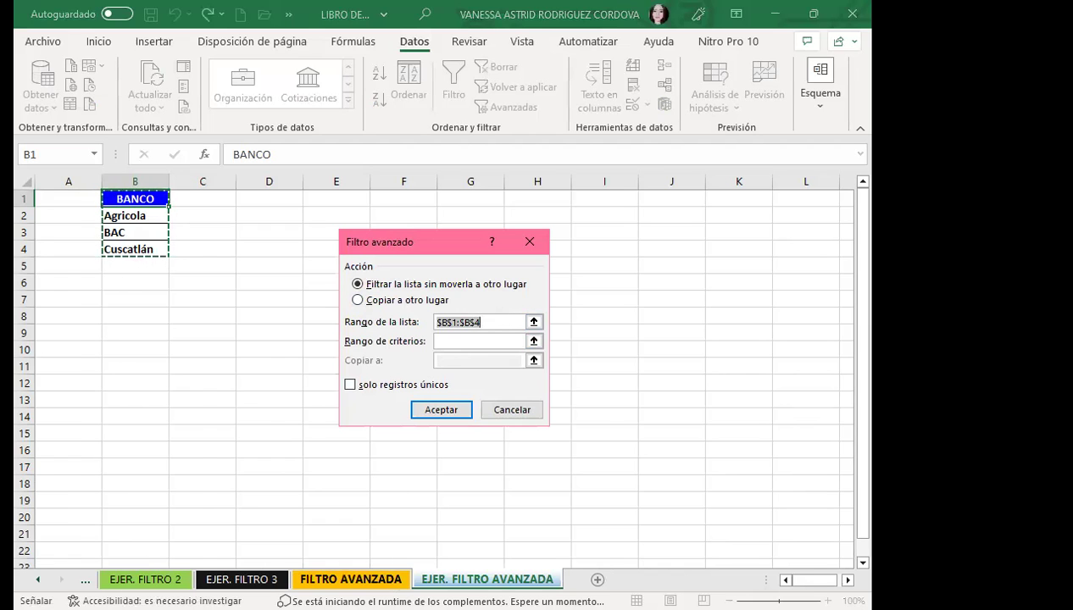
click(386, 579)
click(93, 197)
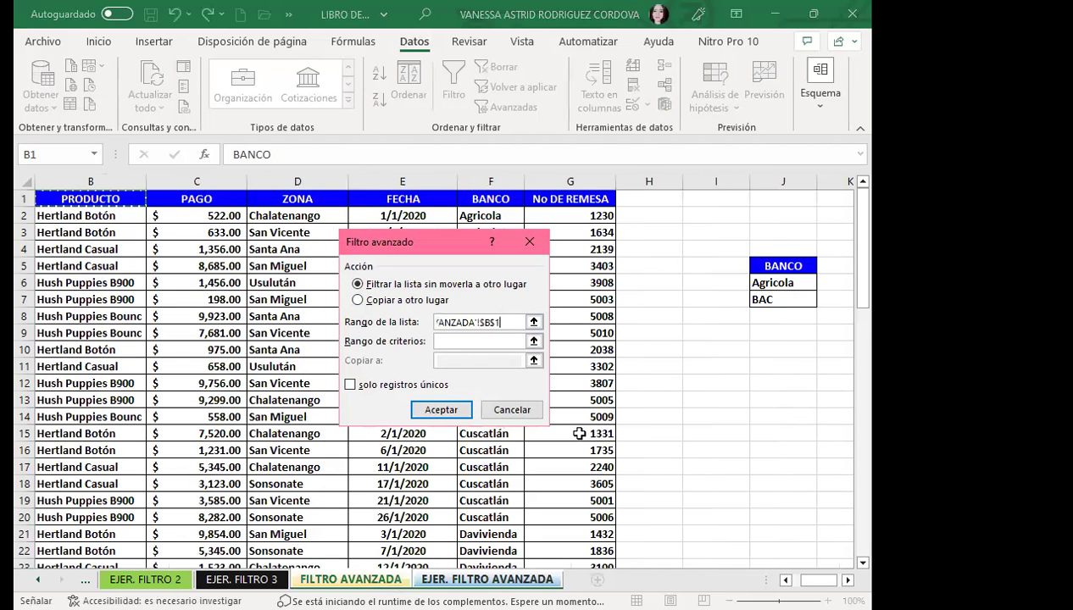
drag(93, 198, 591, 534)
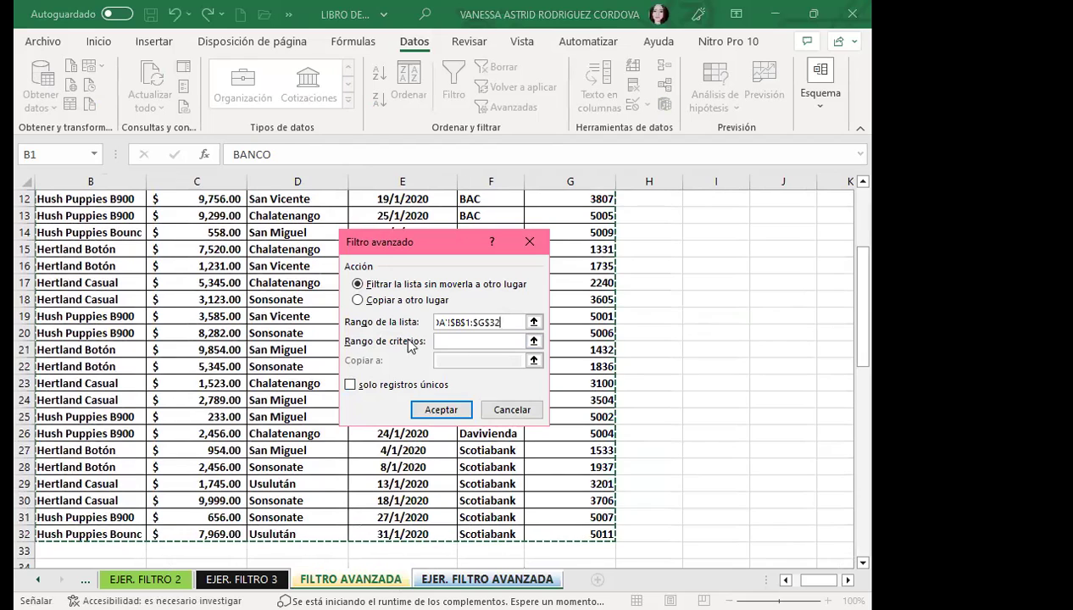
Use criteria B1:B4 and copy the filtered records to A8.
click(461, 341)
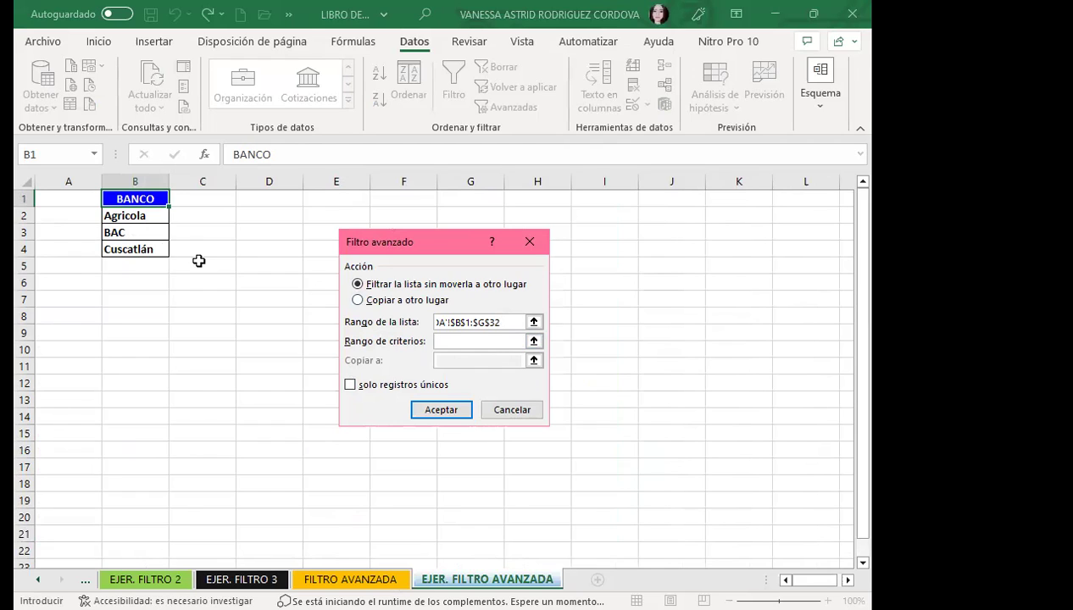
click(144, 199)
drag(144, 199, 144, 250)
click(358, 300)
click(449, 357)
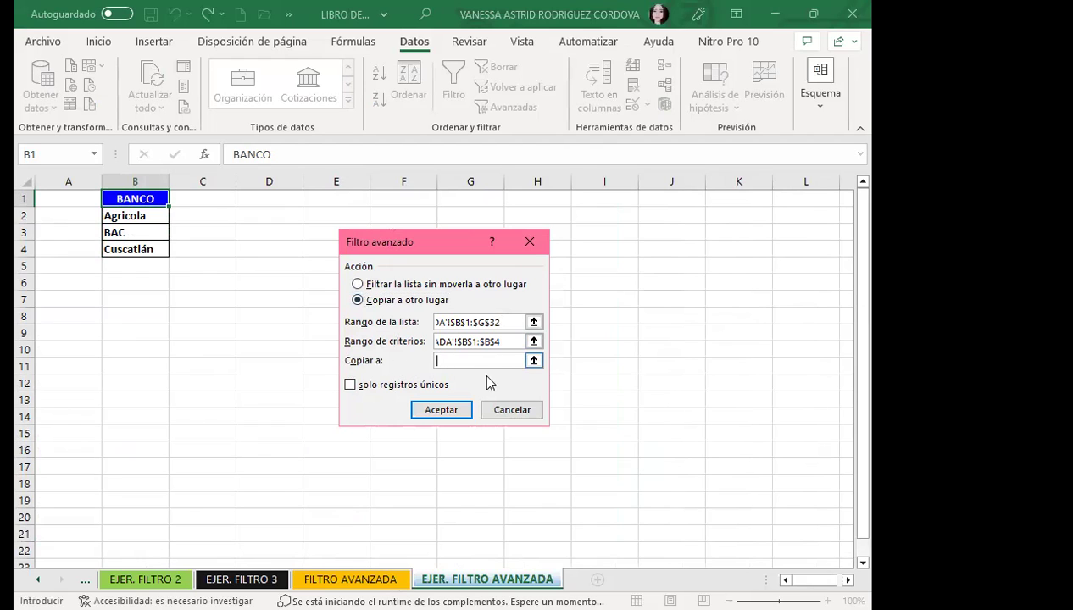
click(60, 317)
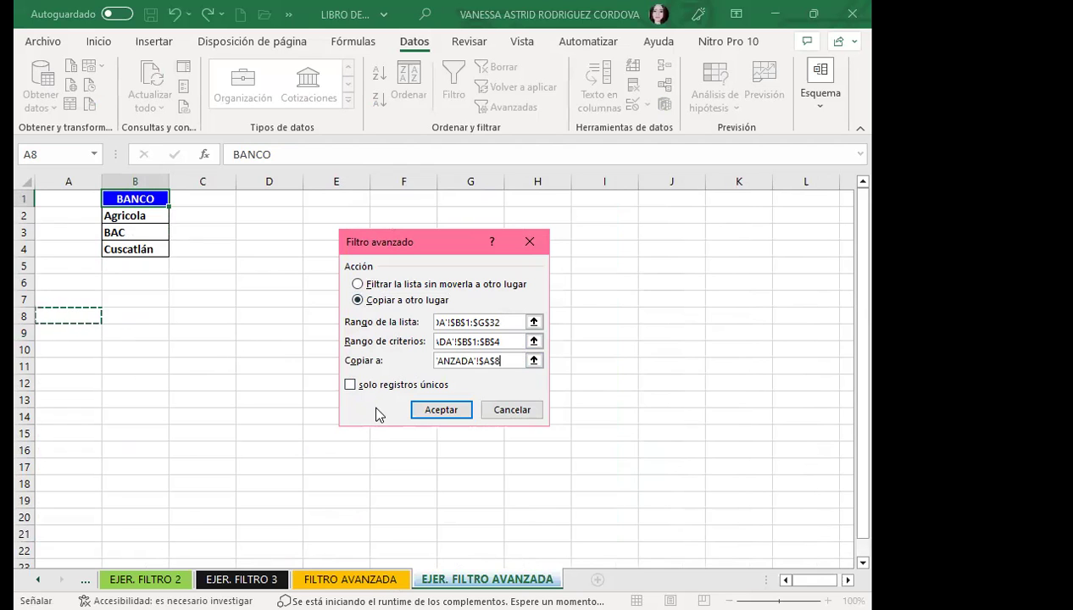
click(441, 412)
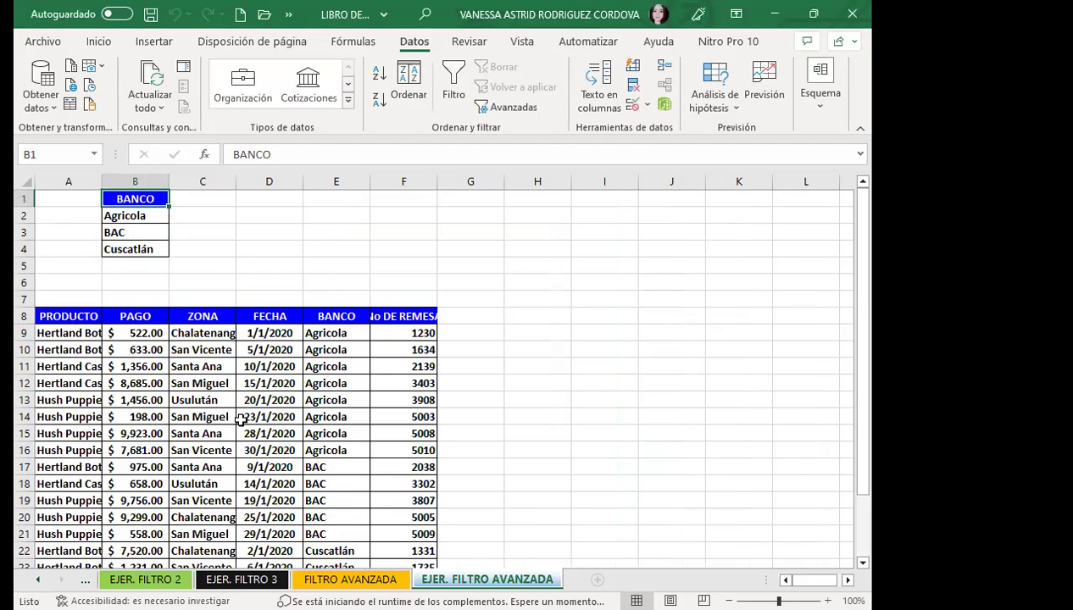
Widen column C for the zone names and column A for the product names.
scroll(246, 417, down, 2)
scroll(243, 424, down, 2)
scroll(244, 424, down, 2)
scroll(252, 419, up, 2)
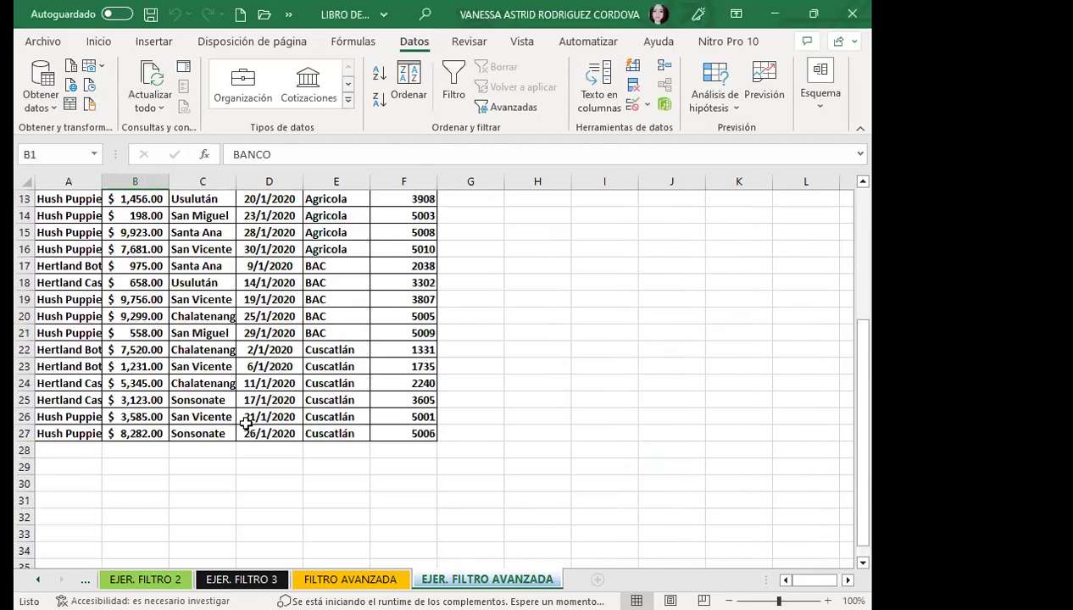
scroll(247, 420, up, 3)
scroll(220, 340, up, 1)
drag(236, 182, 270, 182)
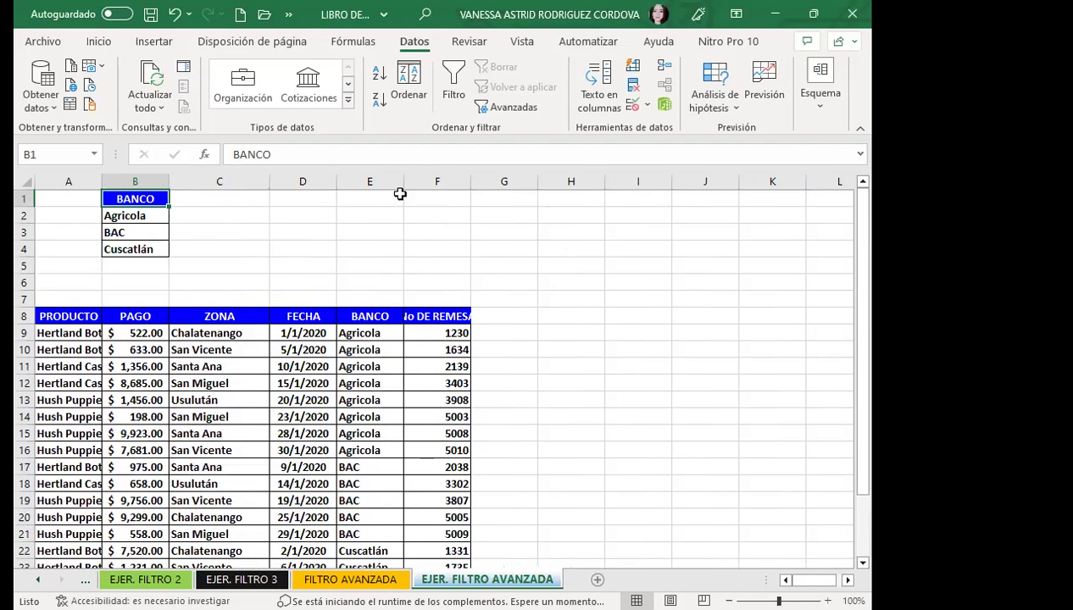
drag(102, 181, 133, 182)
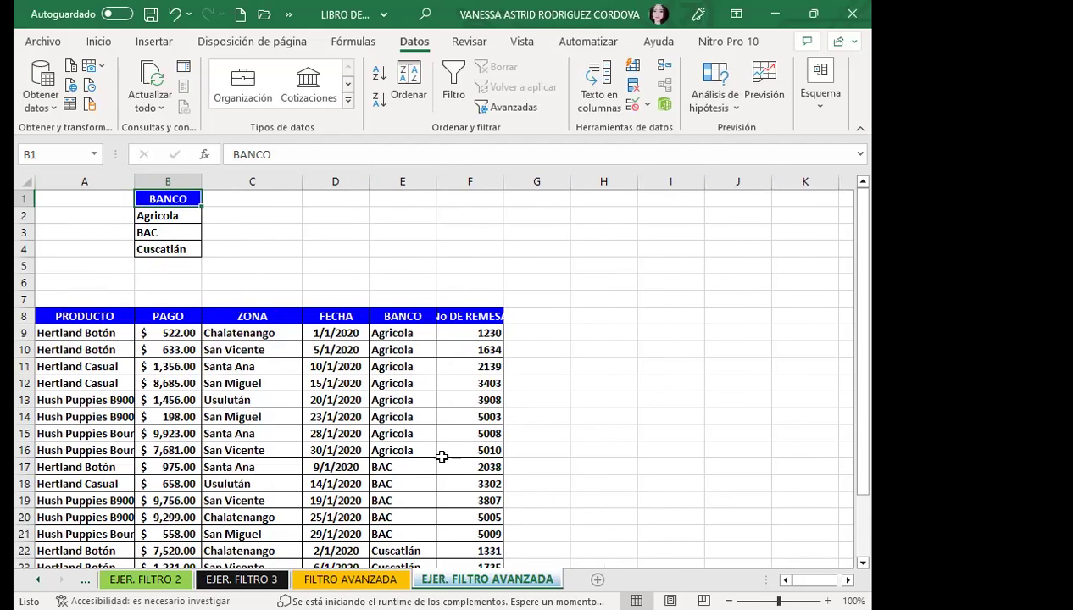
Review the BANCO values in column E and select the criteria list B1:B4.
click(419, 435)
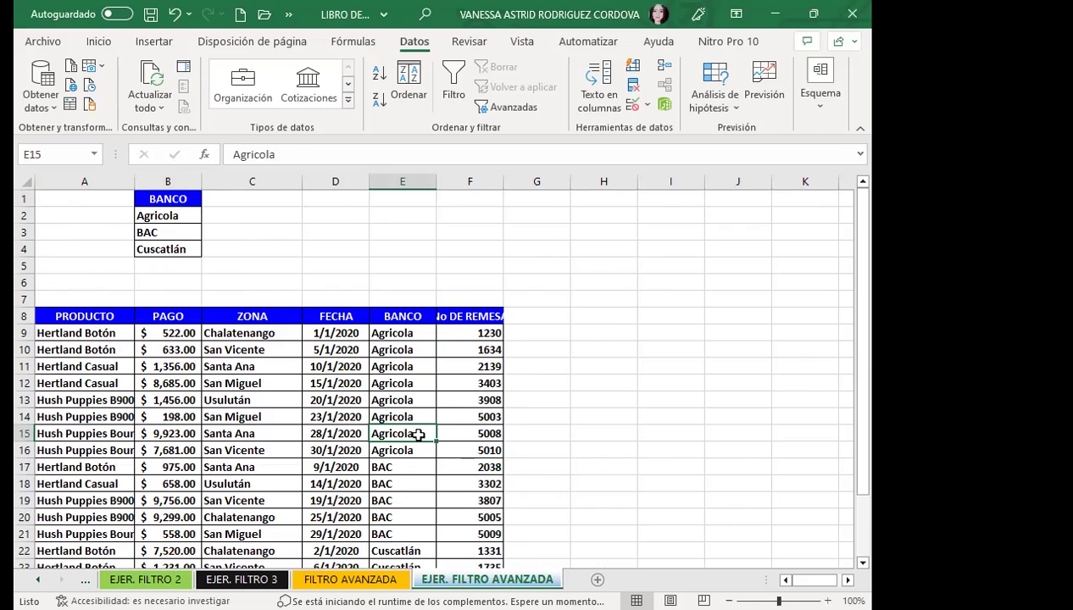
scroll(293, 389, down, 3)
scroll(294, 389, up, 2)
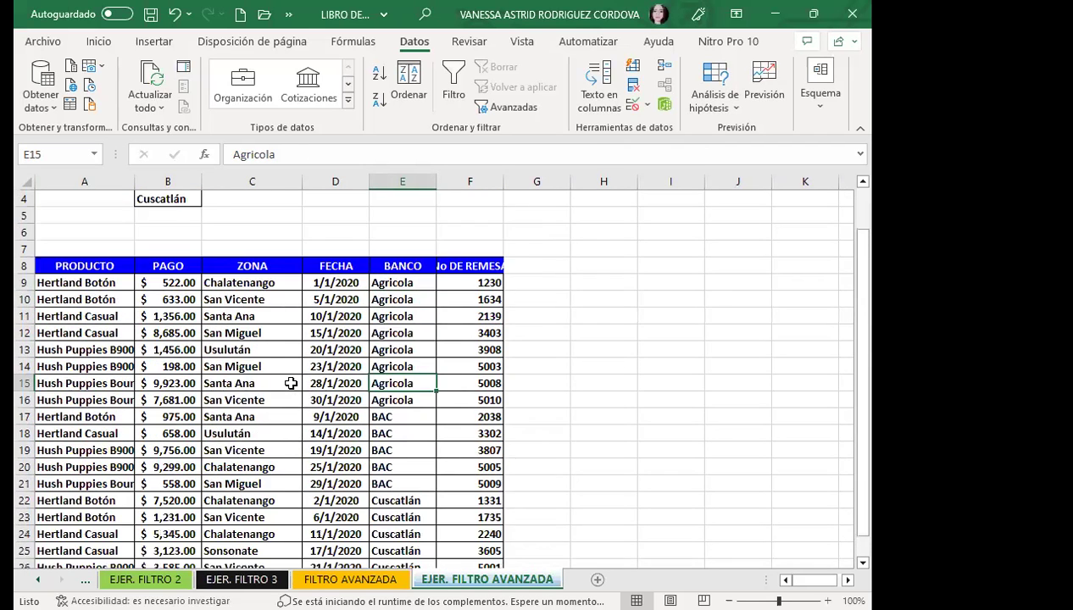
scroll(293, 389, up, 1)
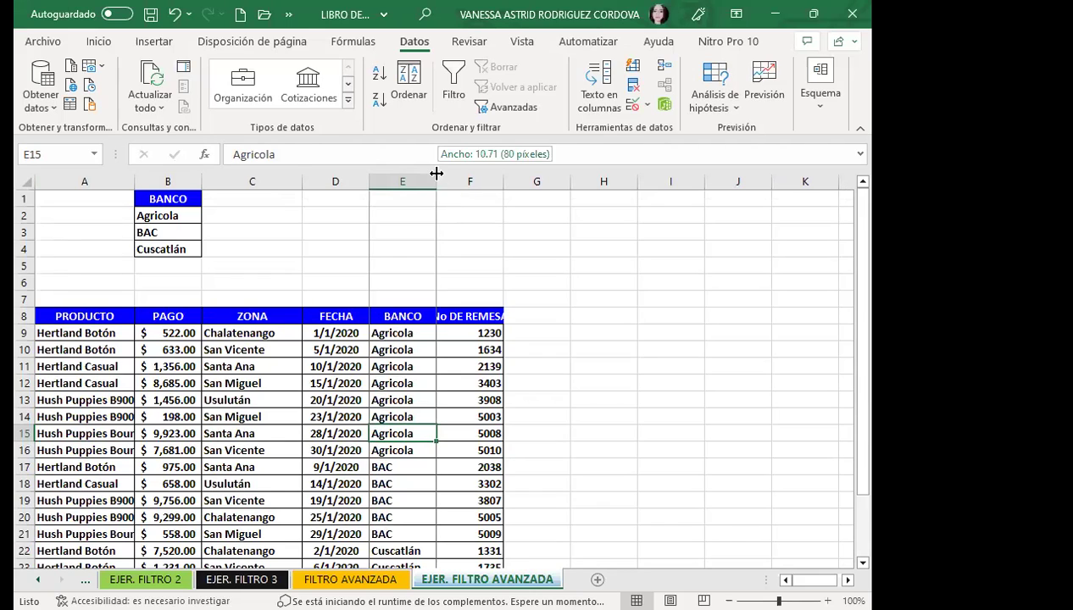
click(415, 170)
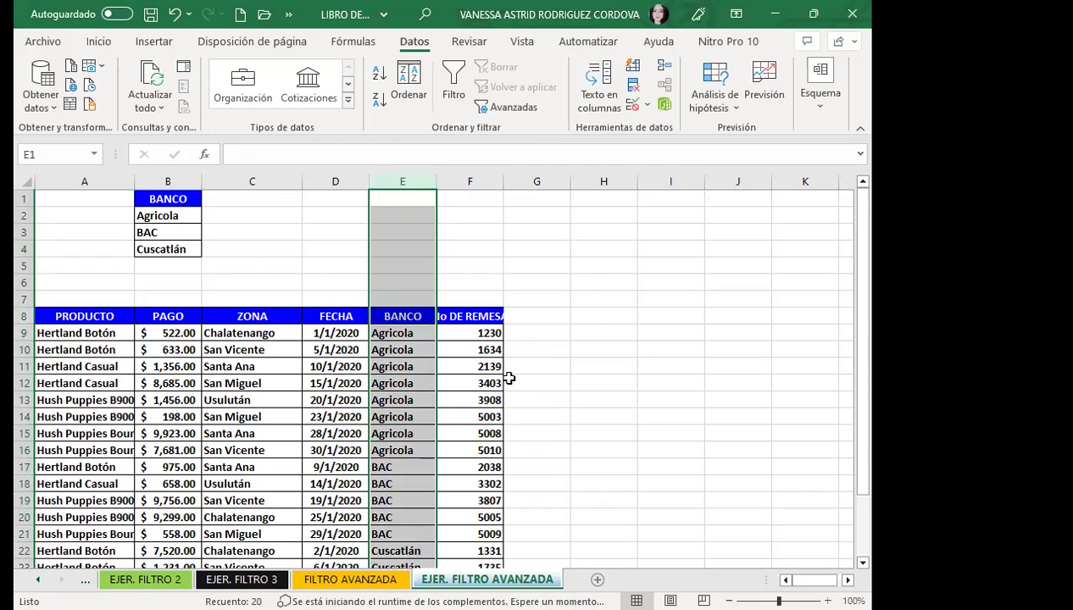
drag(347, 333, 346, 319)
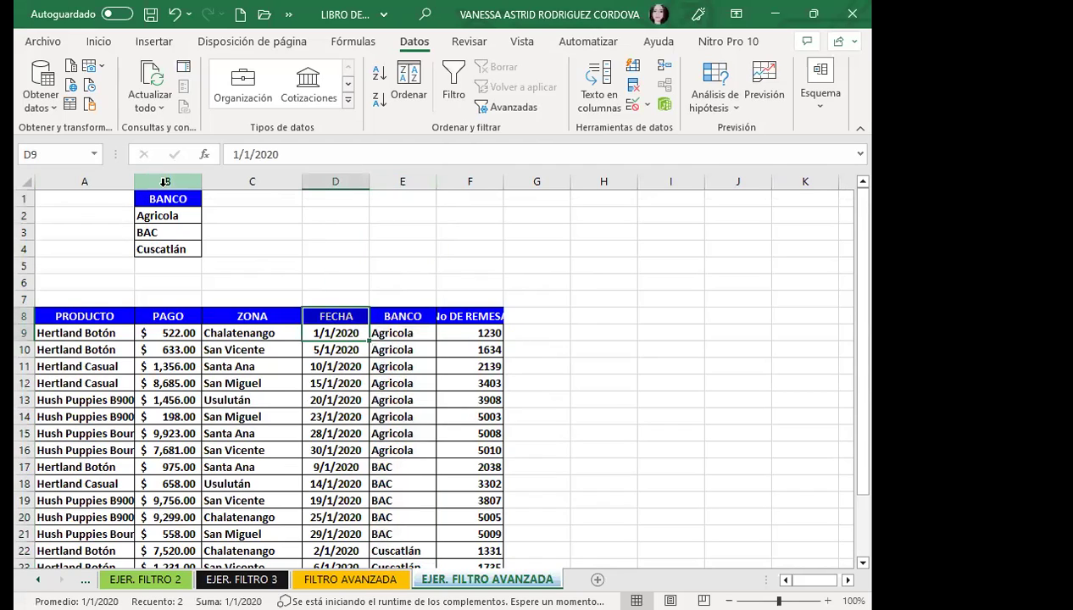
drag(165, 198, 163, 249)
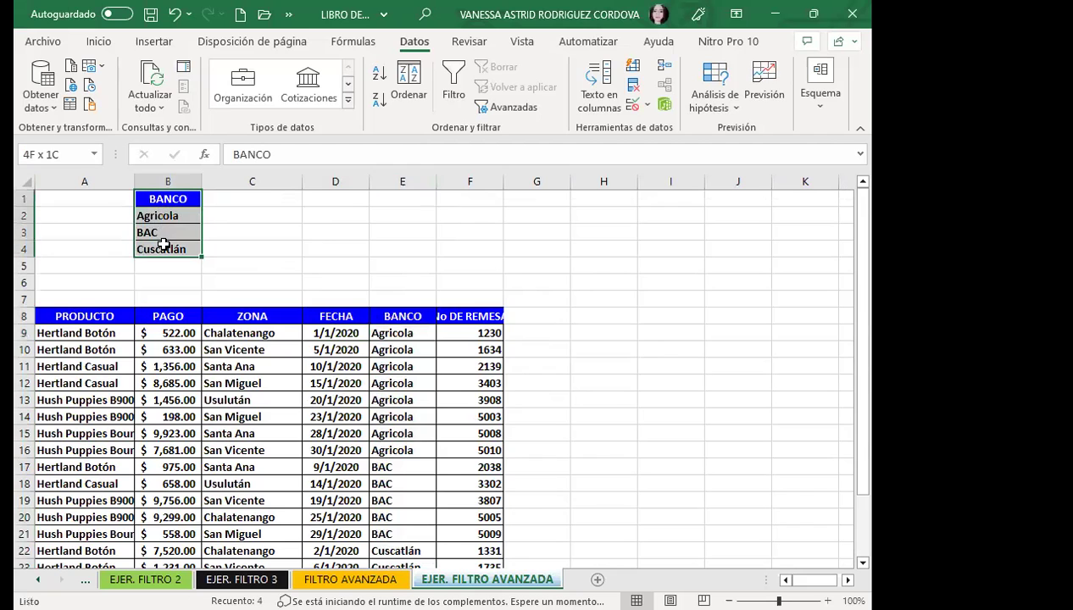
Copy the BANCO criteria range B1:B4 and paste it into C34:C37.
click(99, 41)
click(65, 89)
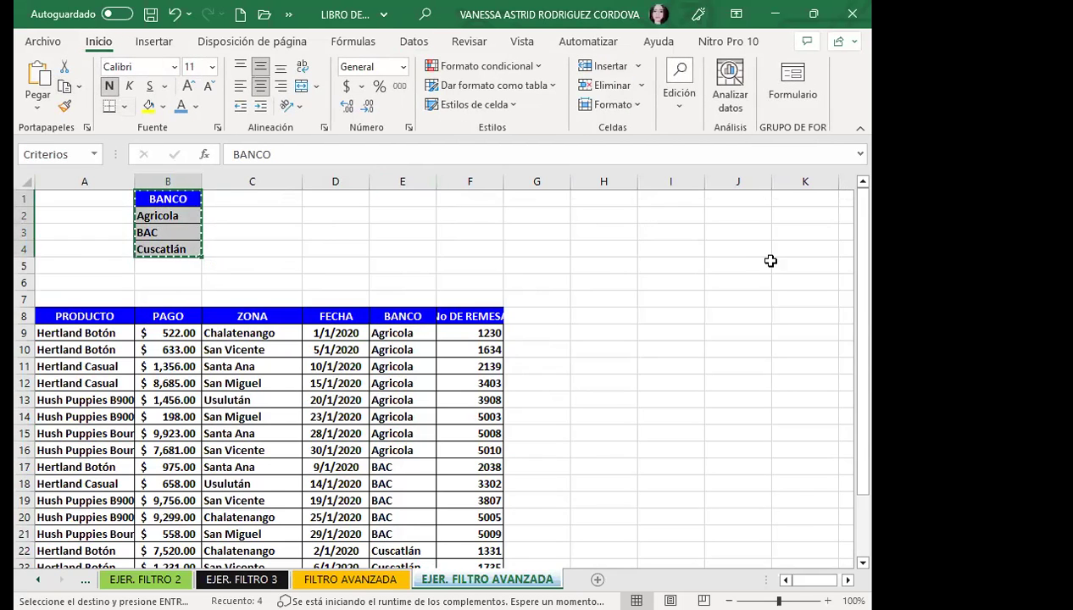
scroll(621, 463, down, 4)
scroll(151, 396, down, 4)
click(271, 348)
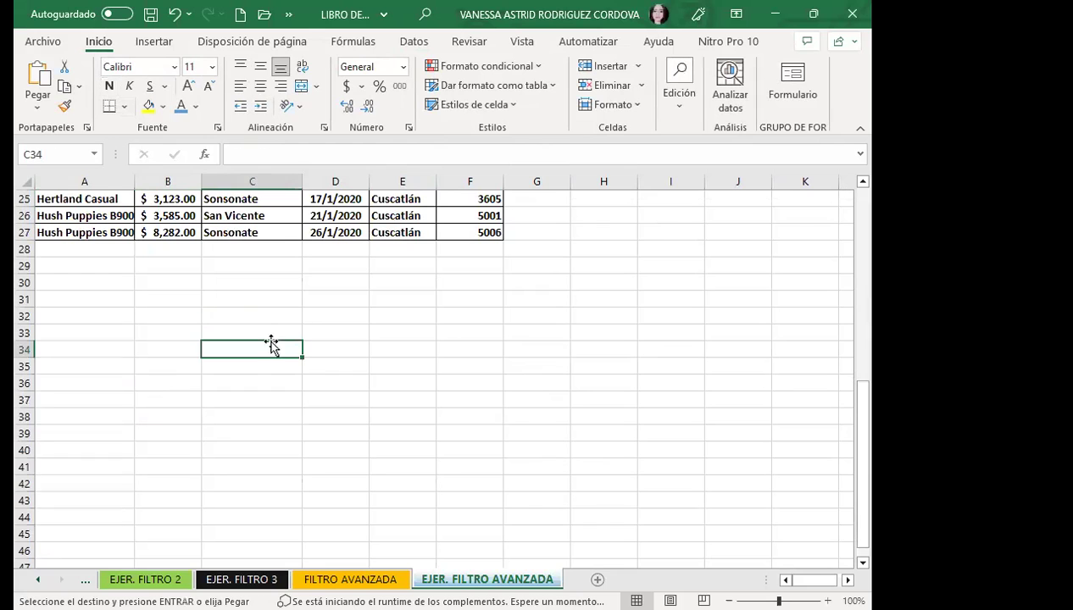
click(39, 76)
Deselect the pasted criteria block at C34:C37 and cancel the pending copy.
scroll(254, 347, up, 4)
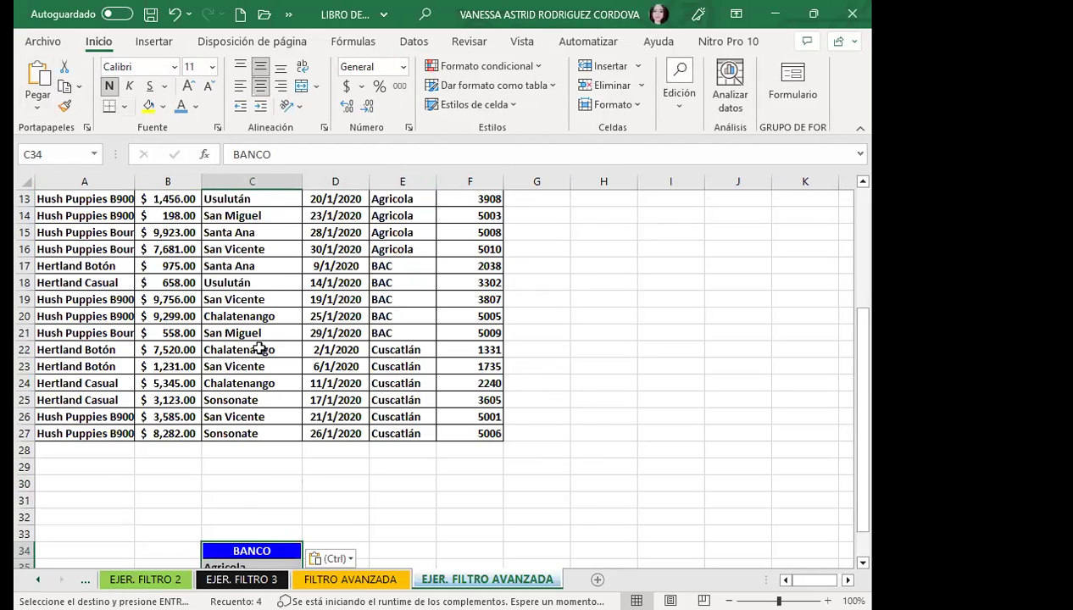
scroll(254, 347, up, 4)
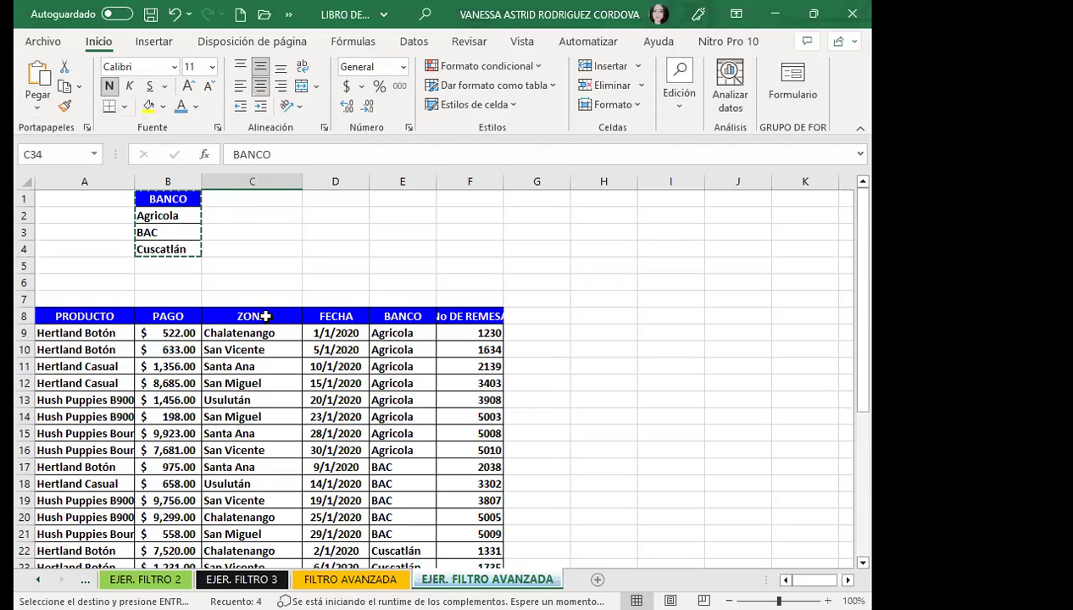
mouse_move(265, 316)
mouse_down()
mouse_move(263, 366)
mouse_move(265, 316)
mouse_up()
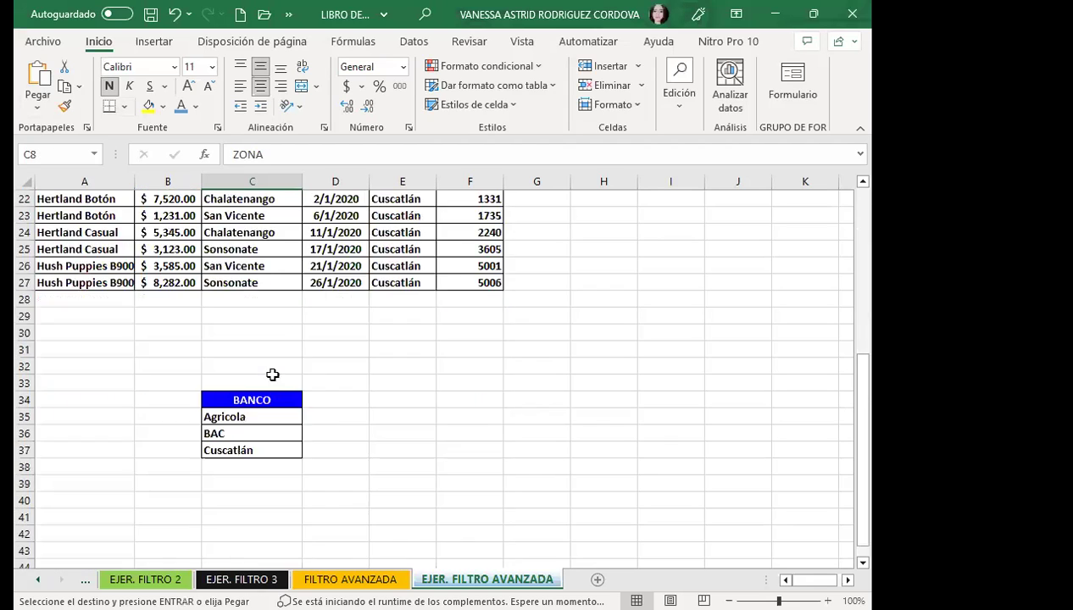
click(272, 367)
scroll(272, 367, up, 3)
scroll(272, 367, up, 5)
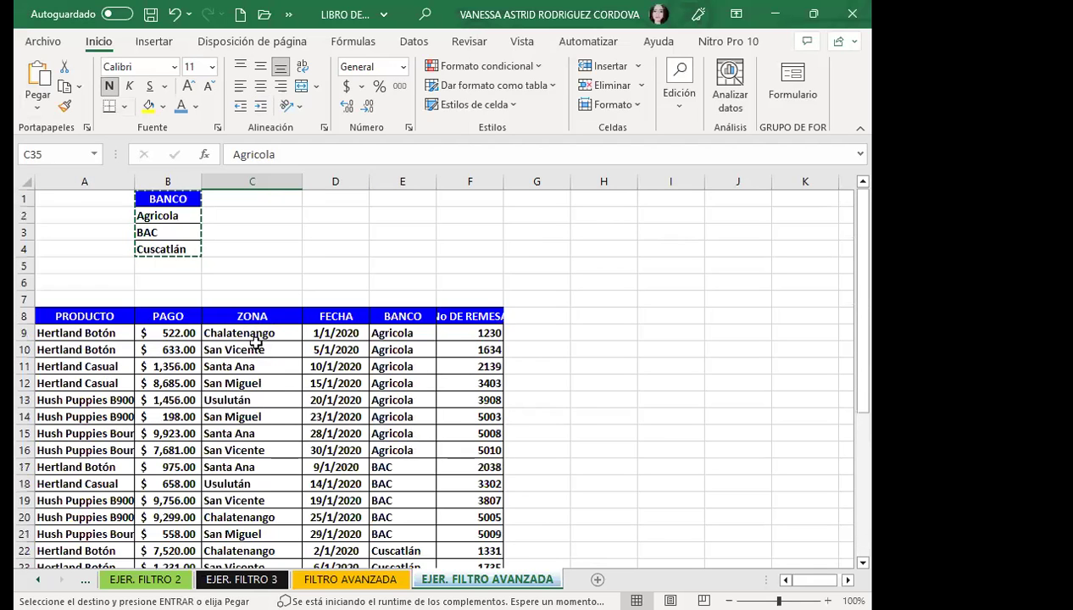
scroll(276, 441, down, 10)
click(256, 383)
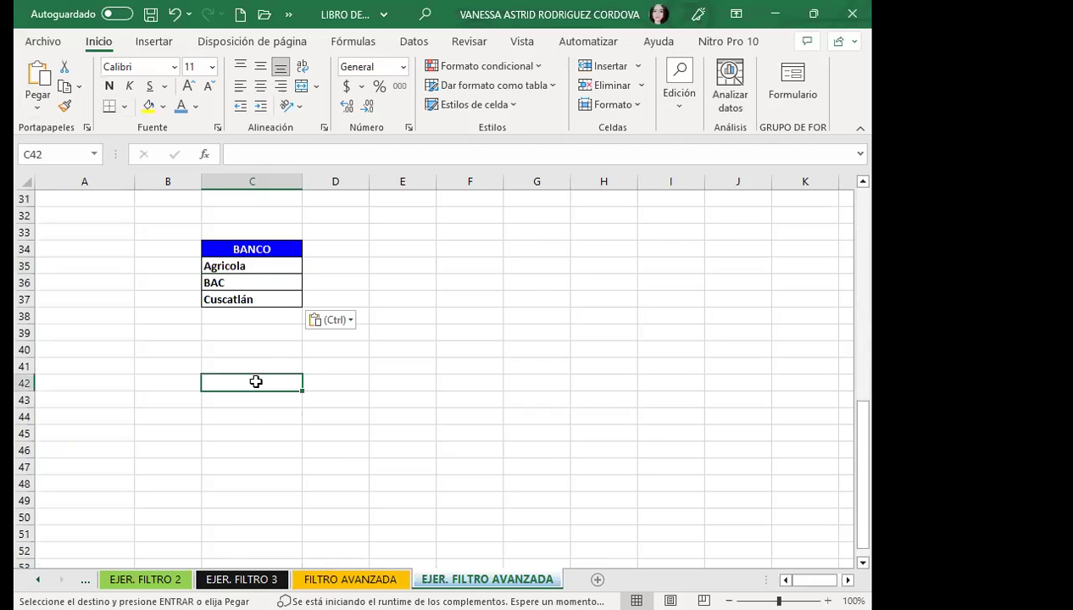
key(Escape)
Copy the BANCO header from C34 into A40, then reselect C34.
scroll(259, 321, up, 2)
scroll(278, 371, up, 3)
scroll(263, 295, down, 4)
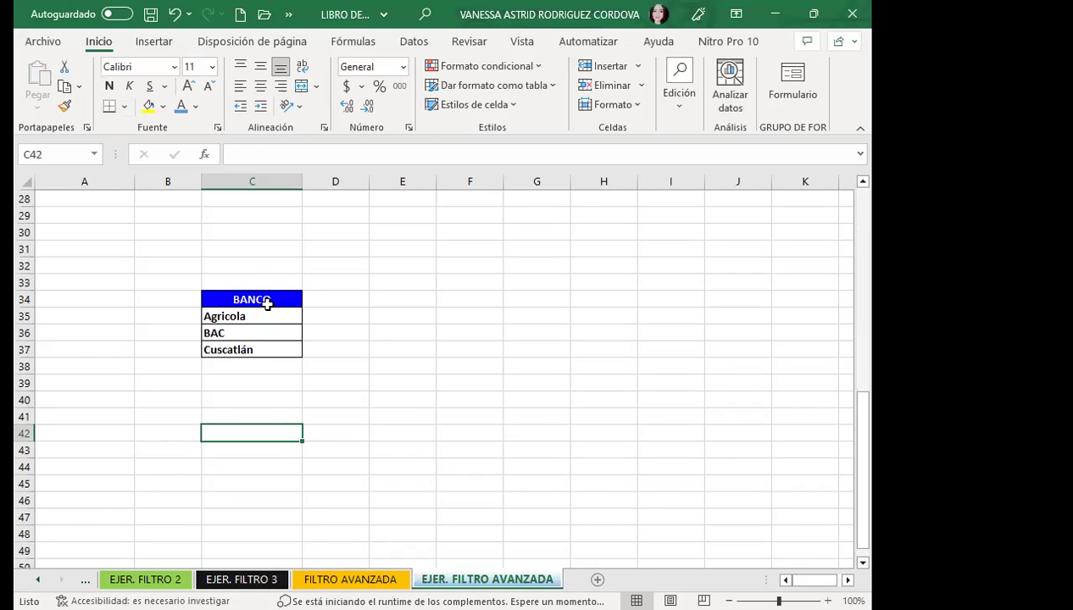
click(267, 304)
click(65, 86)
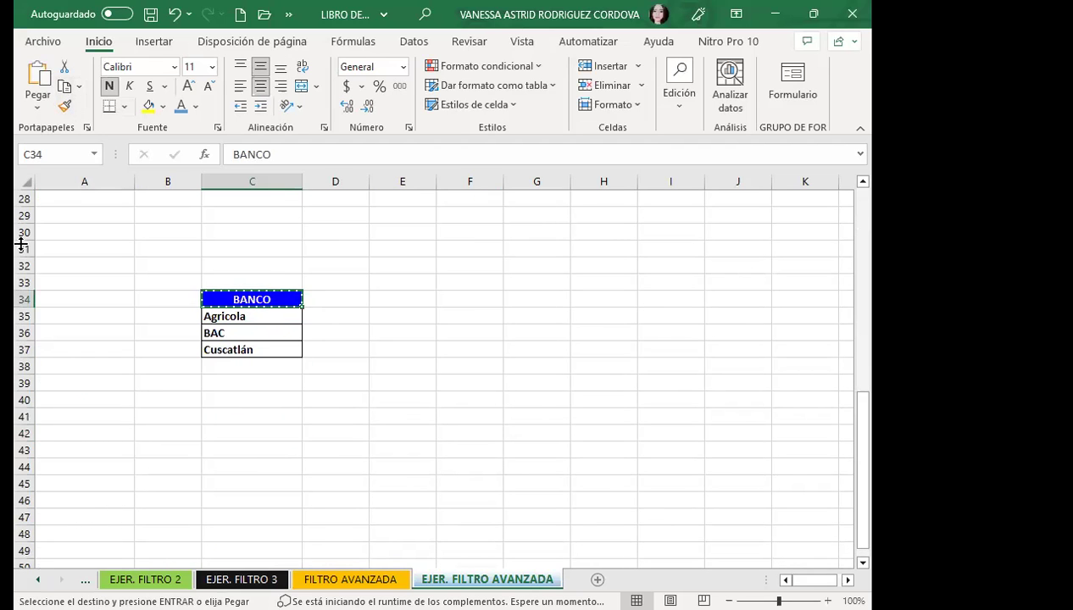
click(105, 401)
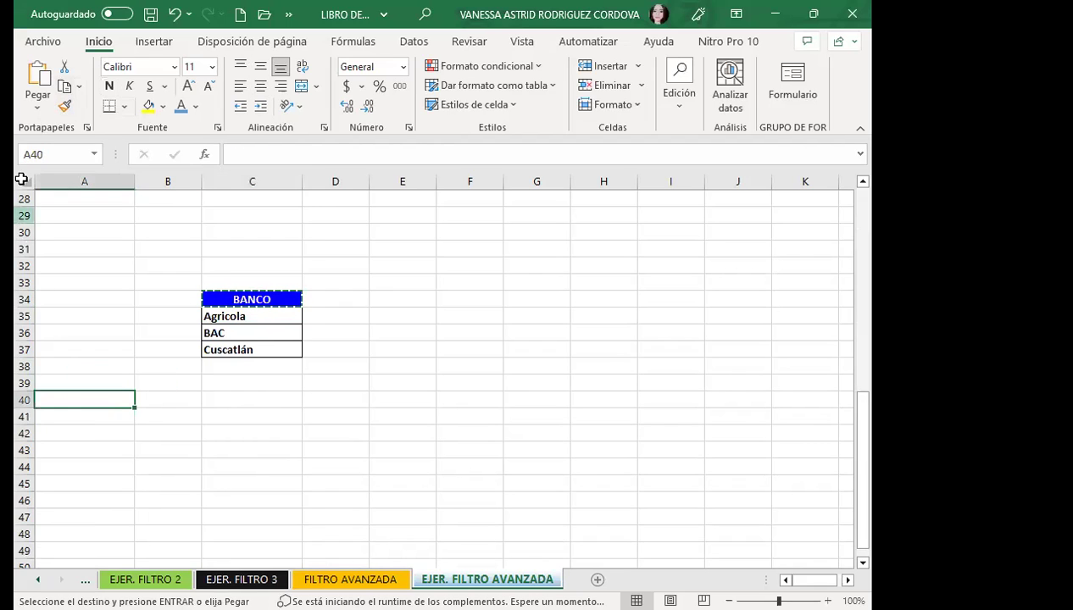
click(37, 78)
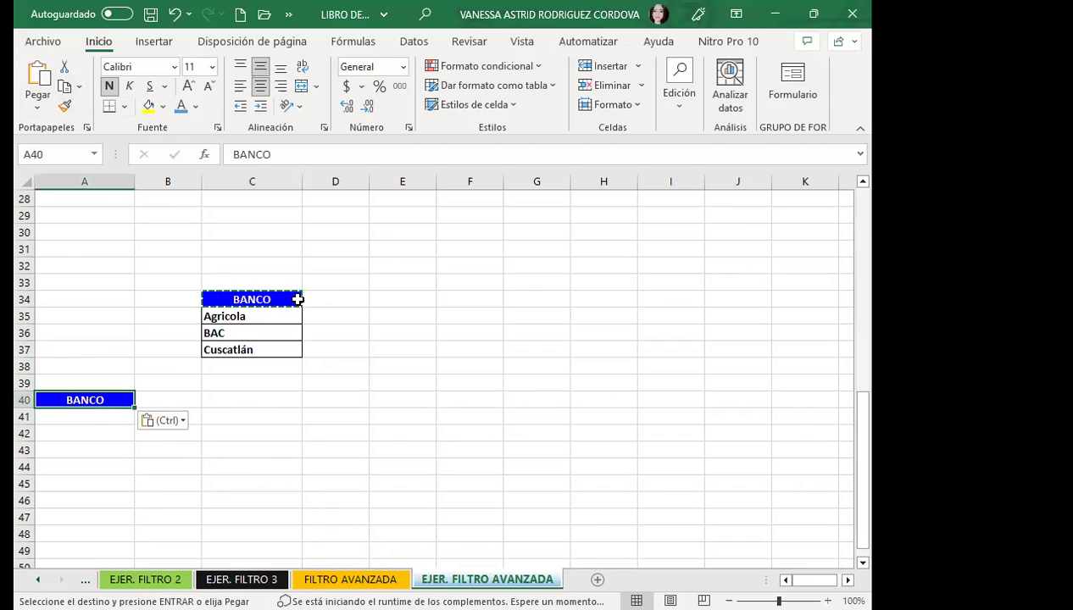
key(Escape)
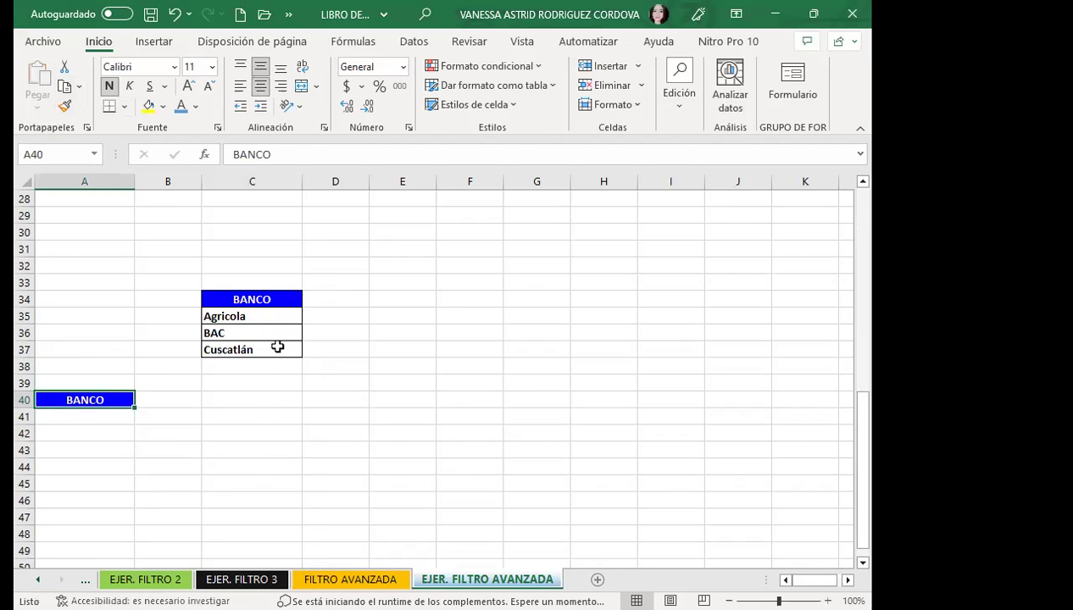
click(284, 366)
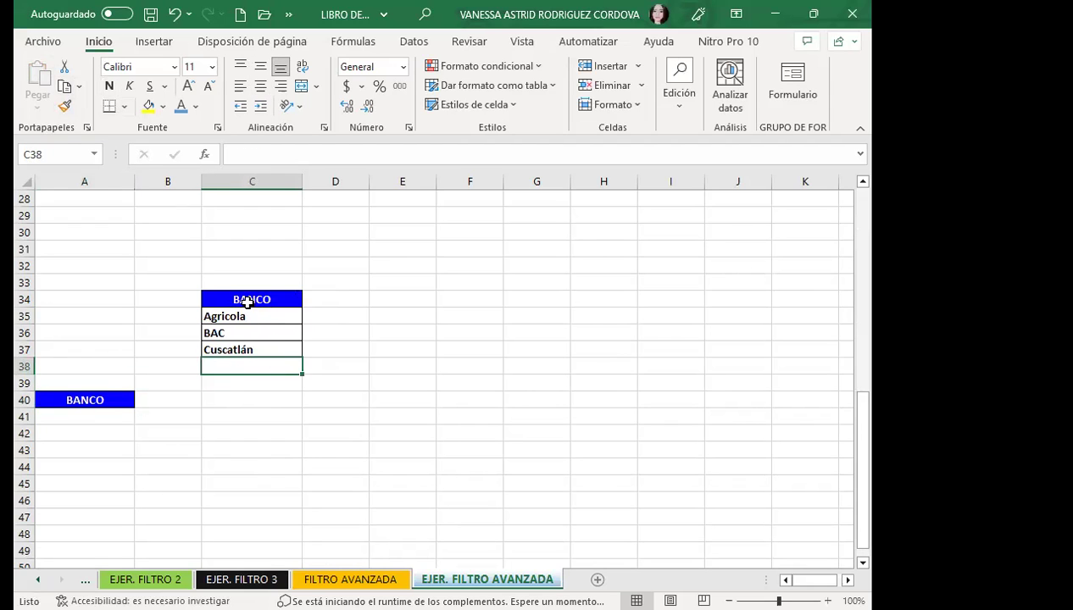
click(252, 299)
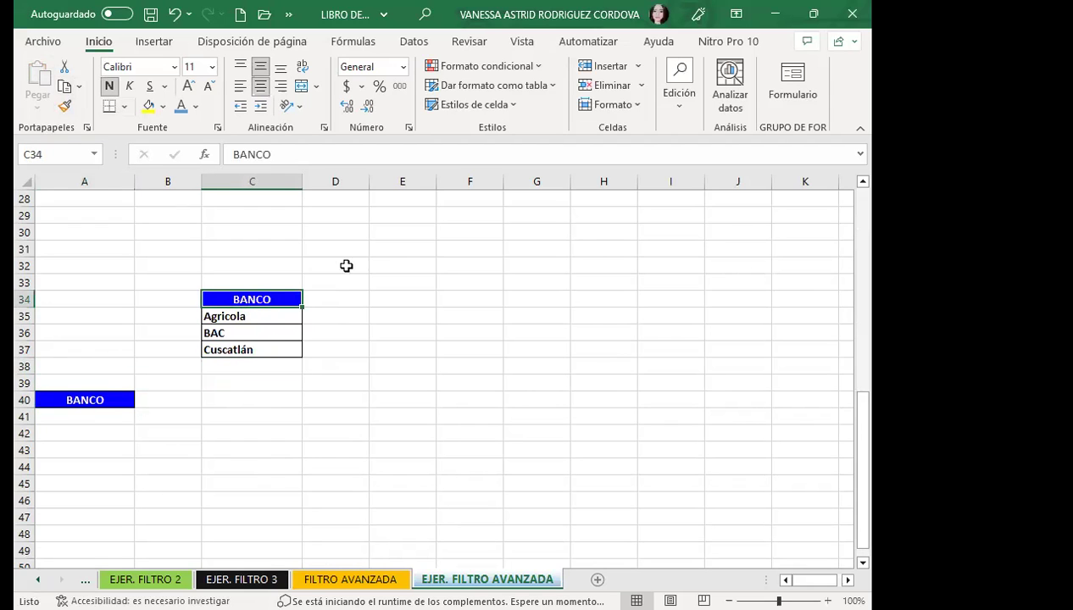
Start an Advanced Filter with list range FILTRO AVANZADA!B1:G32.
click(415, 43)
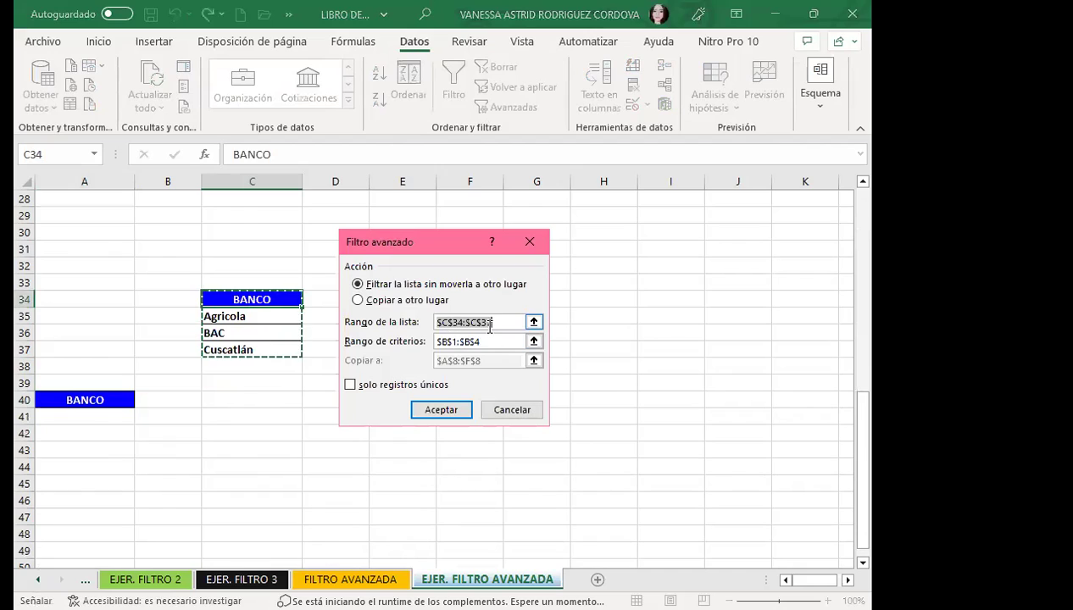
click(386, 575)
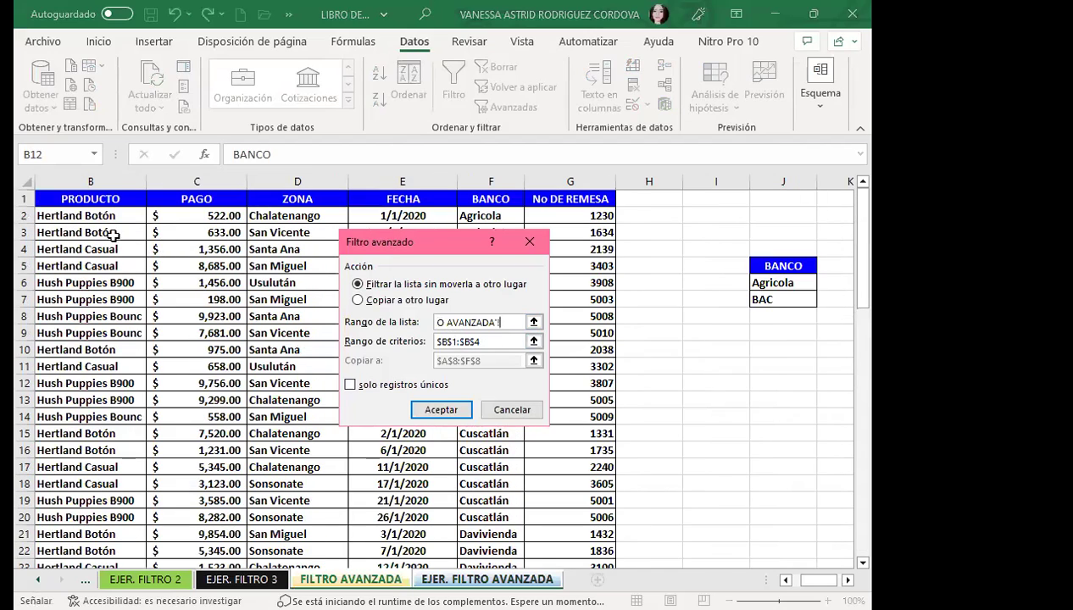
click(103, 198)
drag(576, 575, 583, 540)
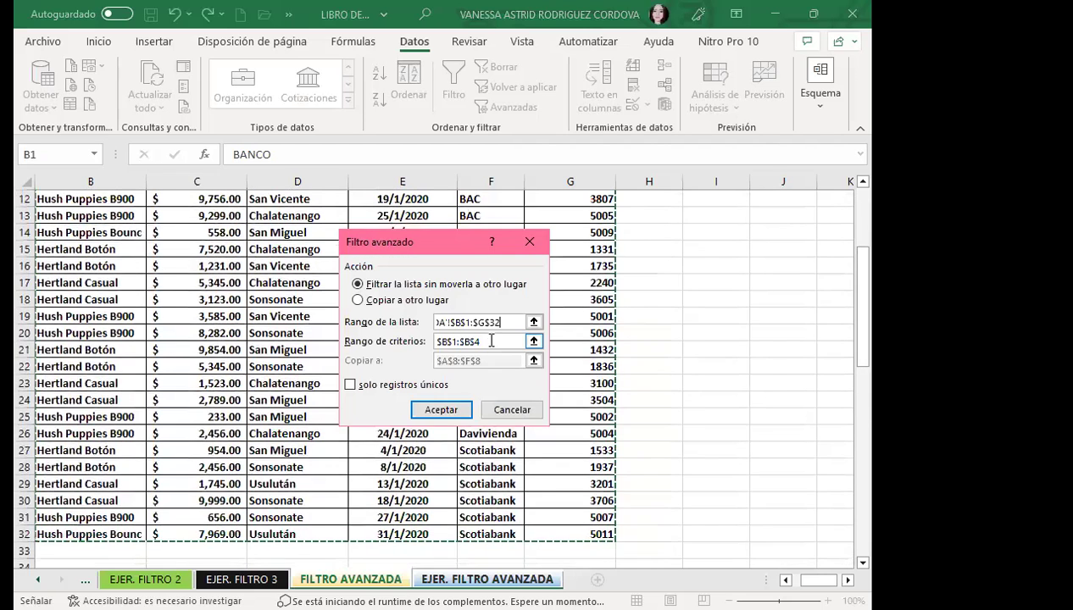
click(468, 339)
scroll(280, 364, down, 4)
scroll(254, 332, down, 5)
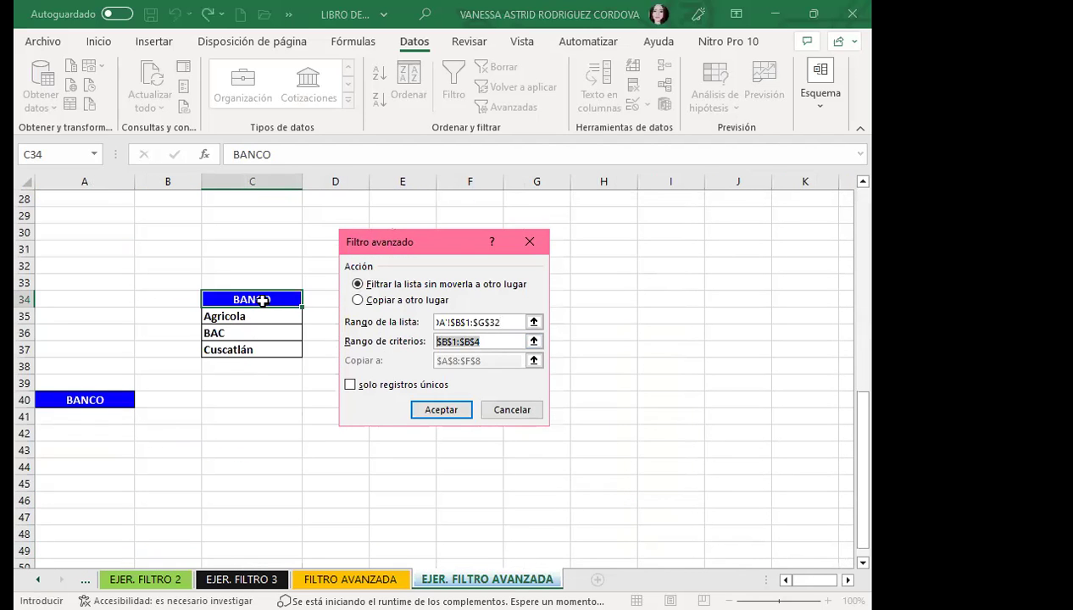
Use criteria C34:C37, copy results to A40, and run the filter.
click(258, 300)
drag(259, 301, 301, 350)
click(358, 300)
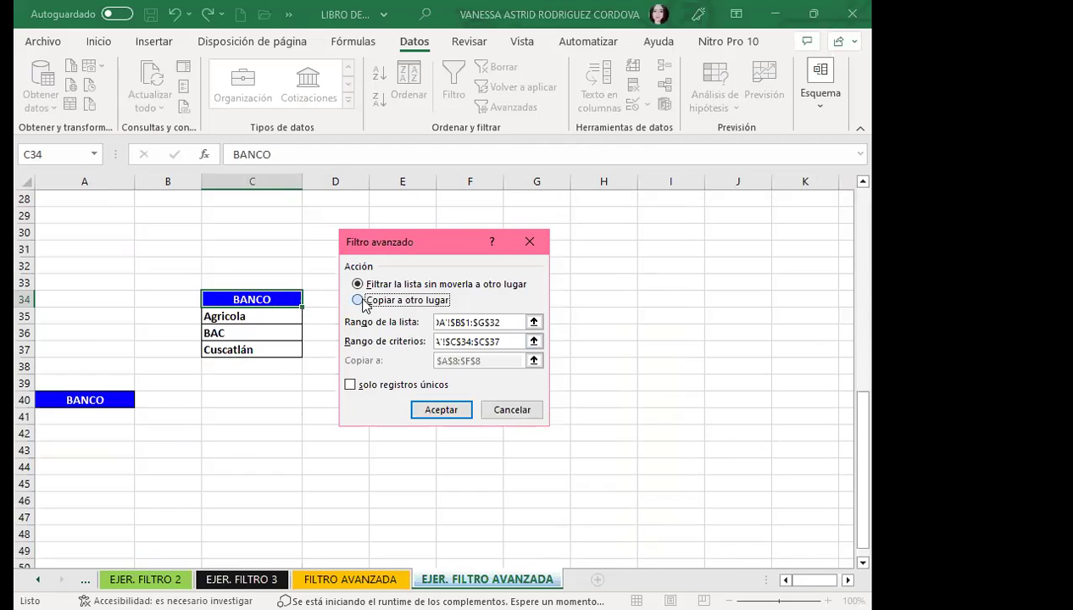
click(508, 361)
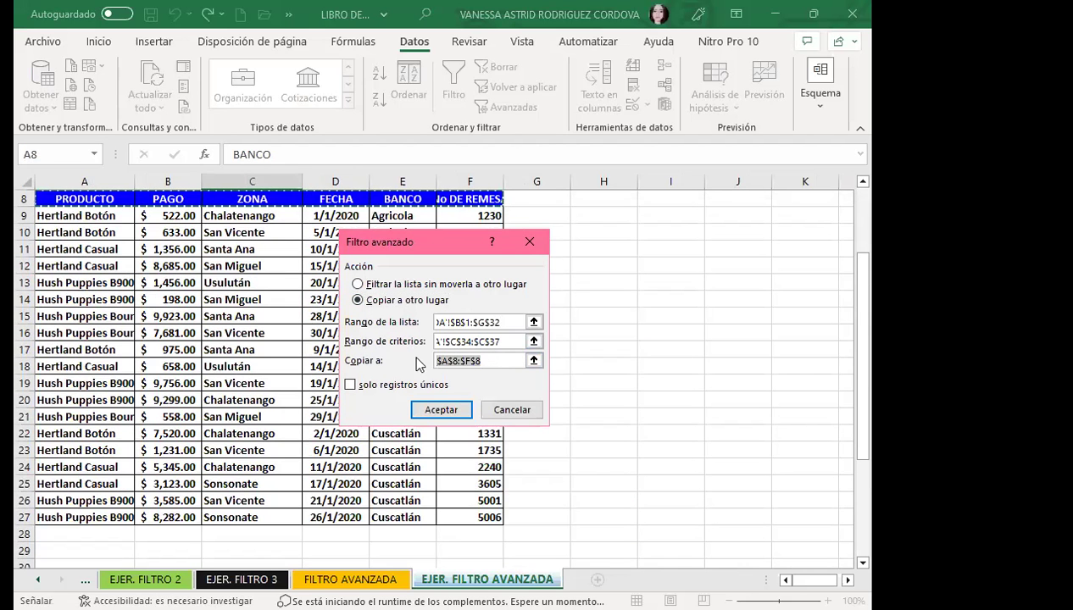
key(BackSpace)
scroll(241, 404, down, 2)
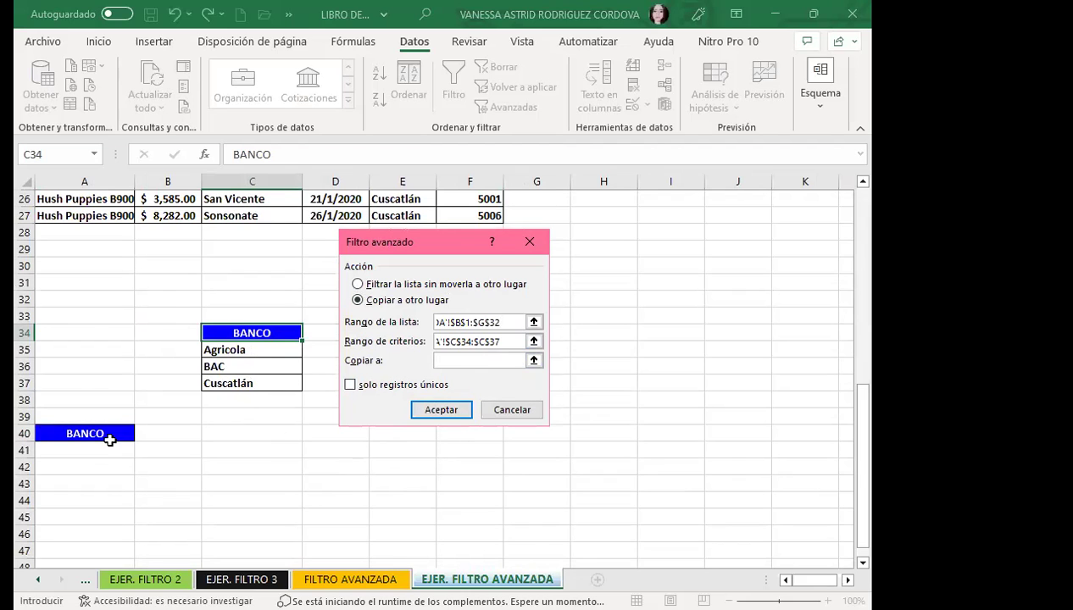
click(111, 436)
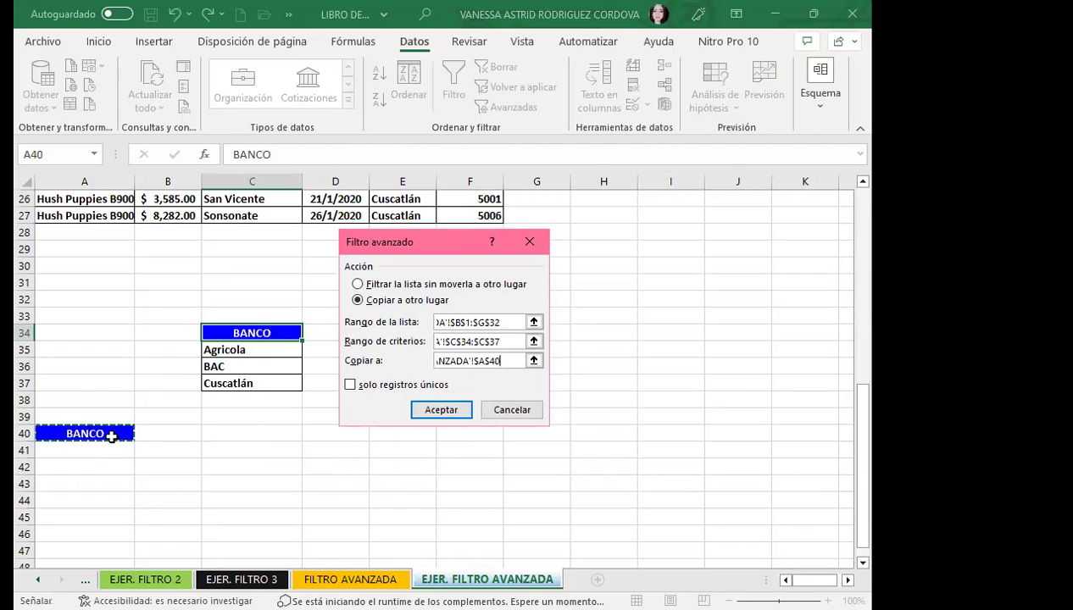
click(435, 410)
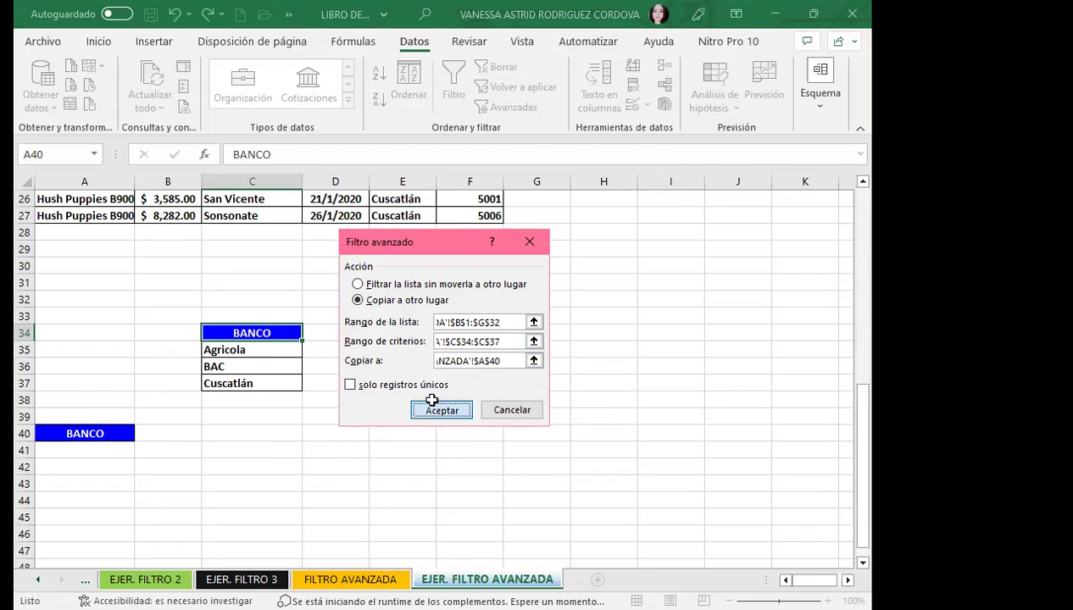
scroll(207, 453, down, 3)
scroll(207, 454, down, 3)
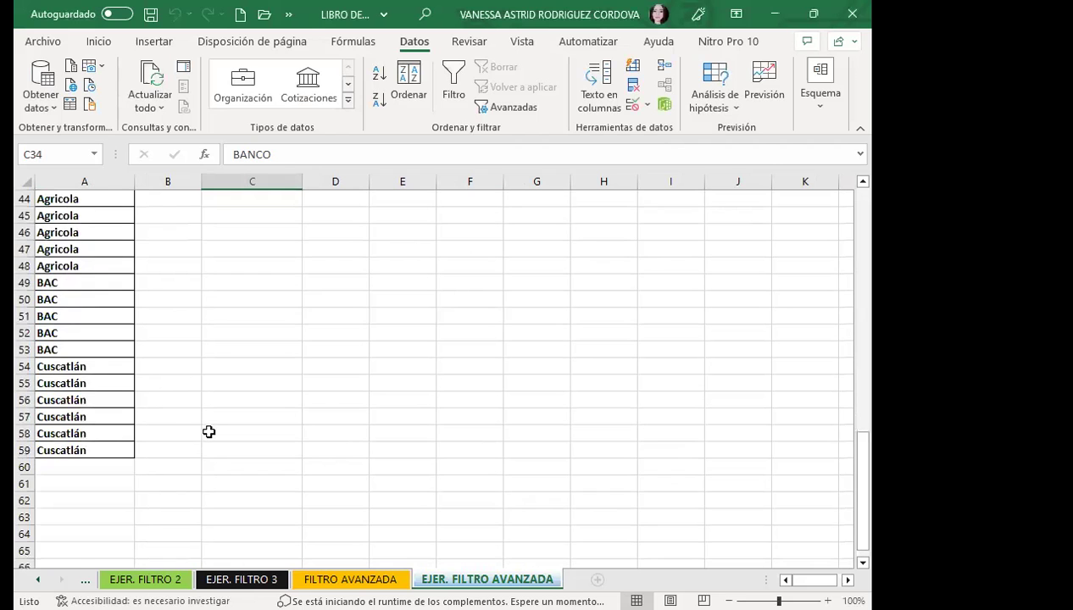
scroll(208, 432, up, 8)
scroll(351, 374, up, 4)
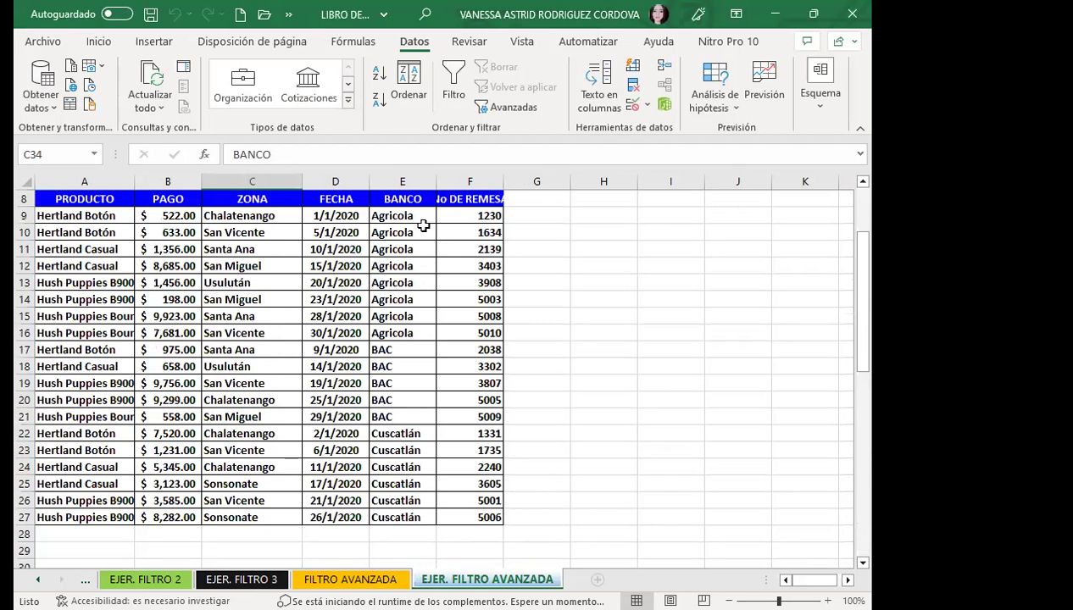
scroll(405, 470, down, 2)
scroll(342, 469, down, 3)
scroll(144, 440, down, 3)
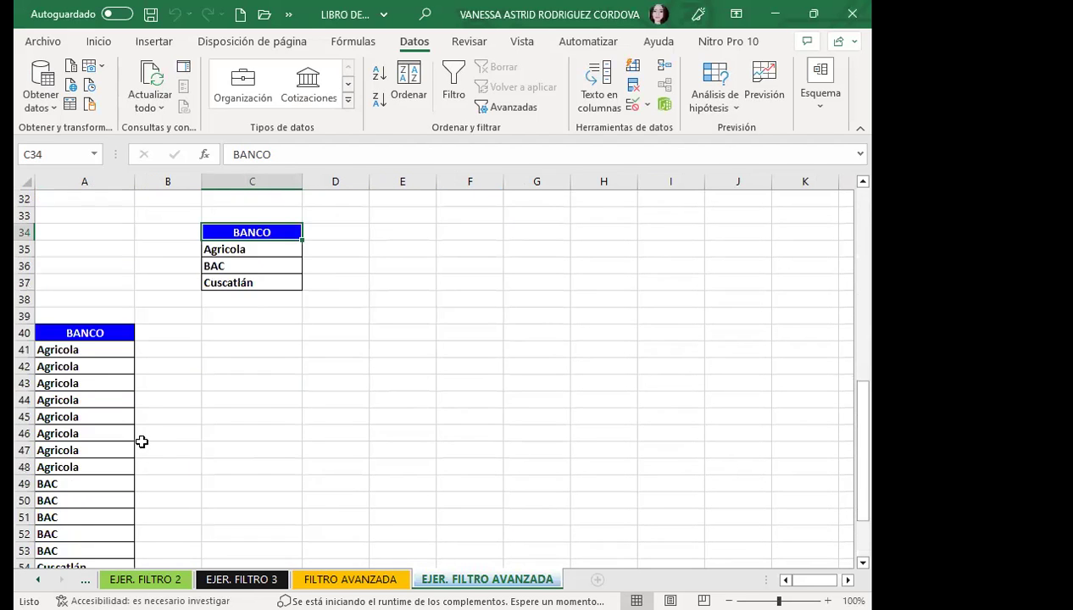
scroll(135, 359, down, 3)
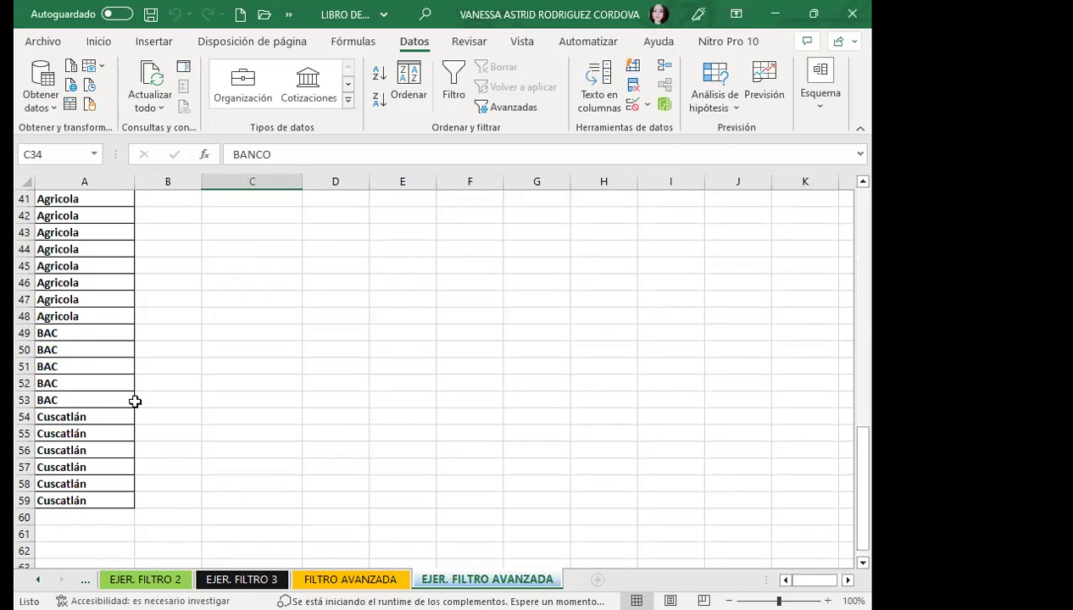
scroll(134, 401, up, 3)
scroll(134, 394, up, 2)
click(272, 347)
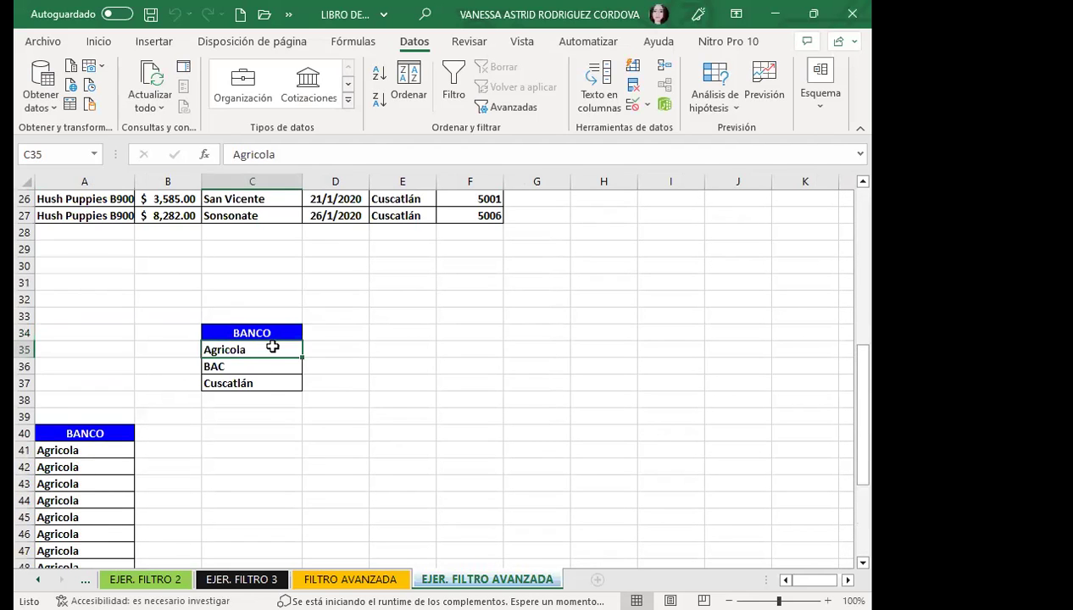
click(103, 433)
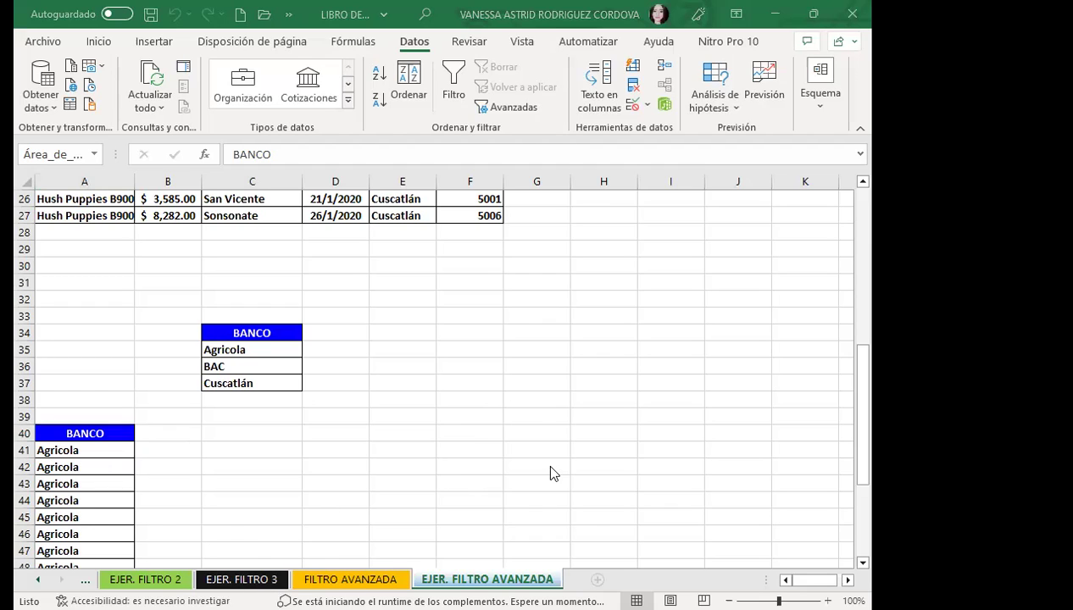
scroll(652, 413, up, 4)
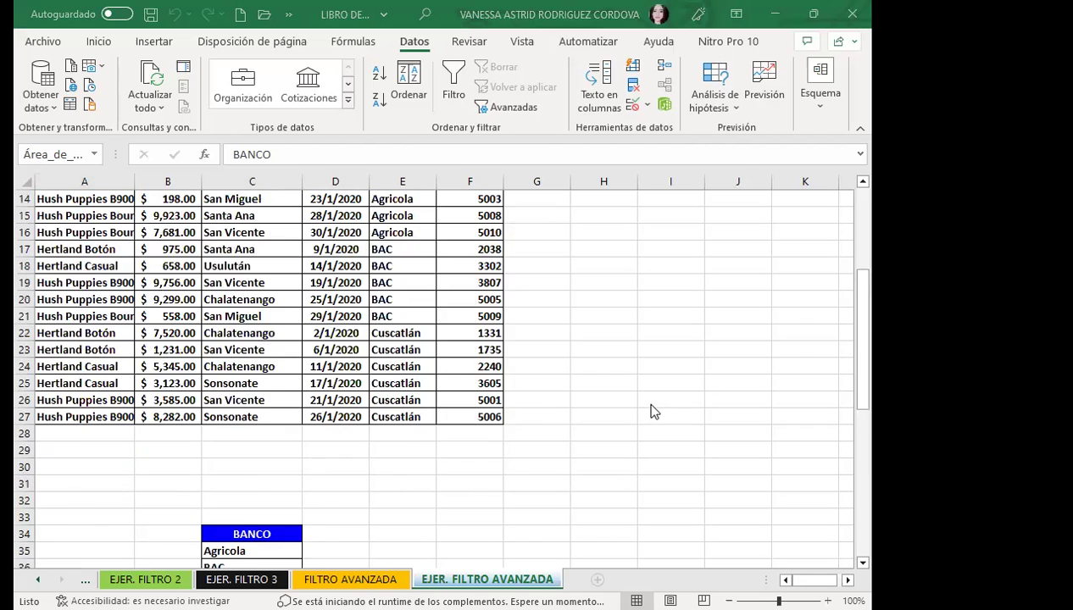
scroll(654, 411, up, 4)
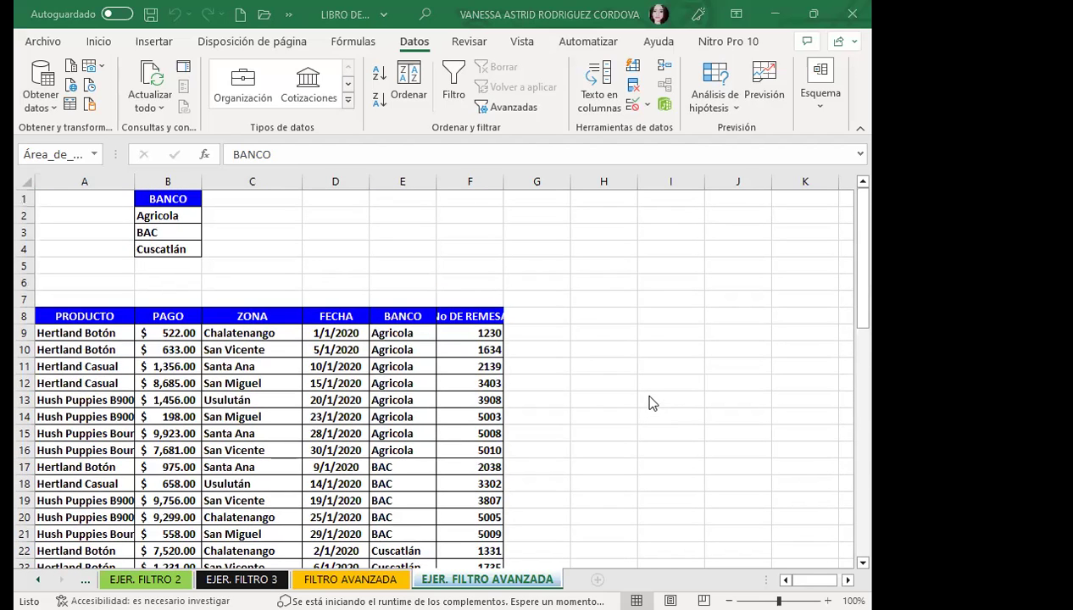
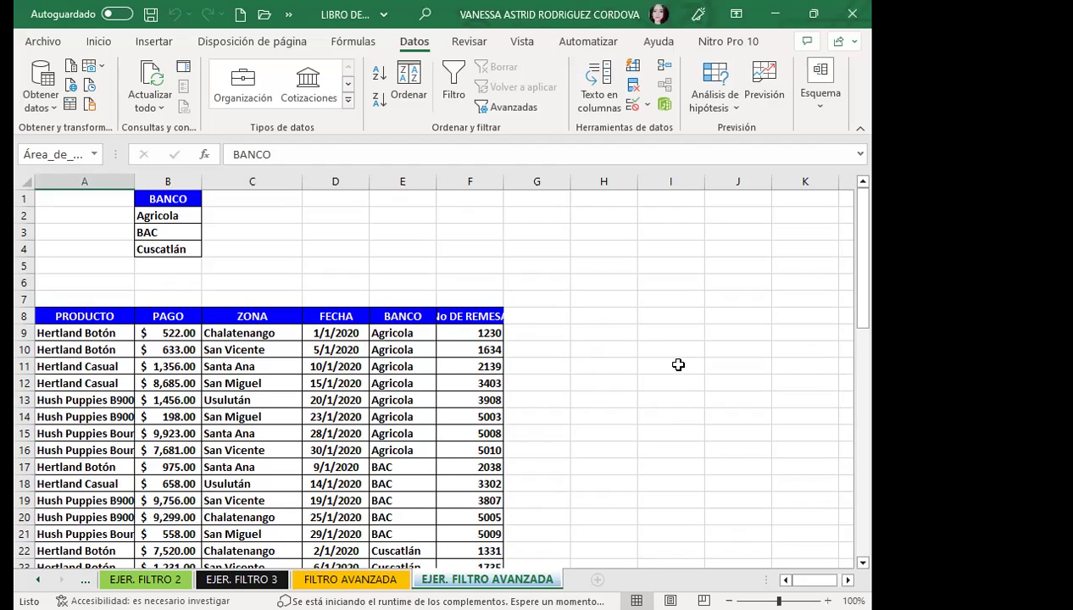
Select a cell inside the sales table to filter.
scroll(678, 364, down, 4)
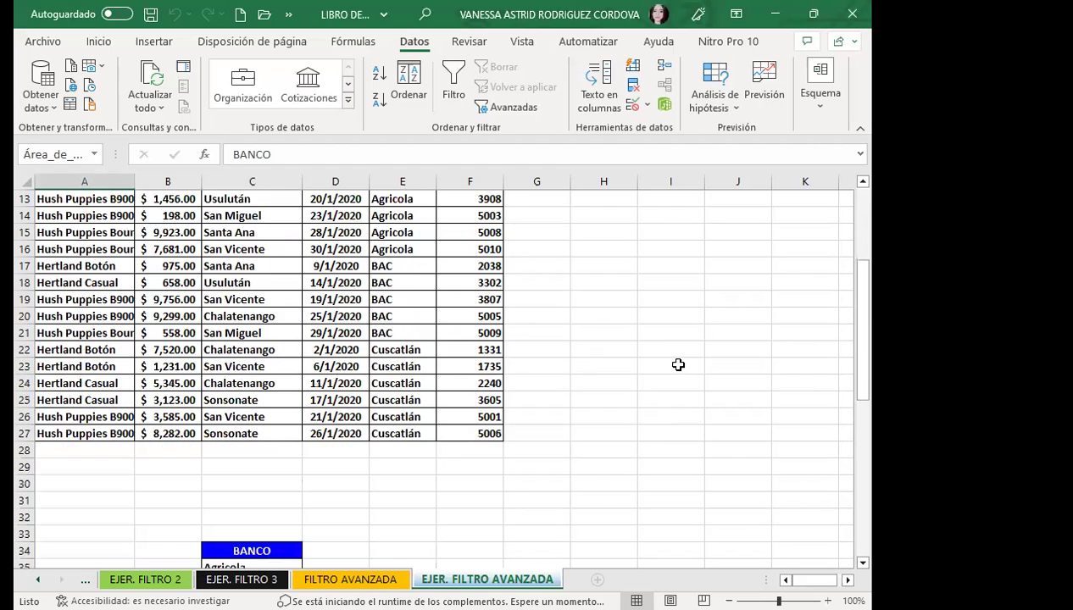
scroll(678, 364, down, 3)
scroll(678, 365, down, 3)
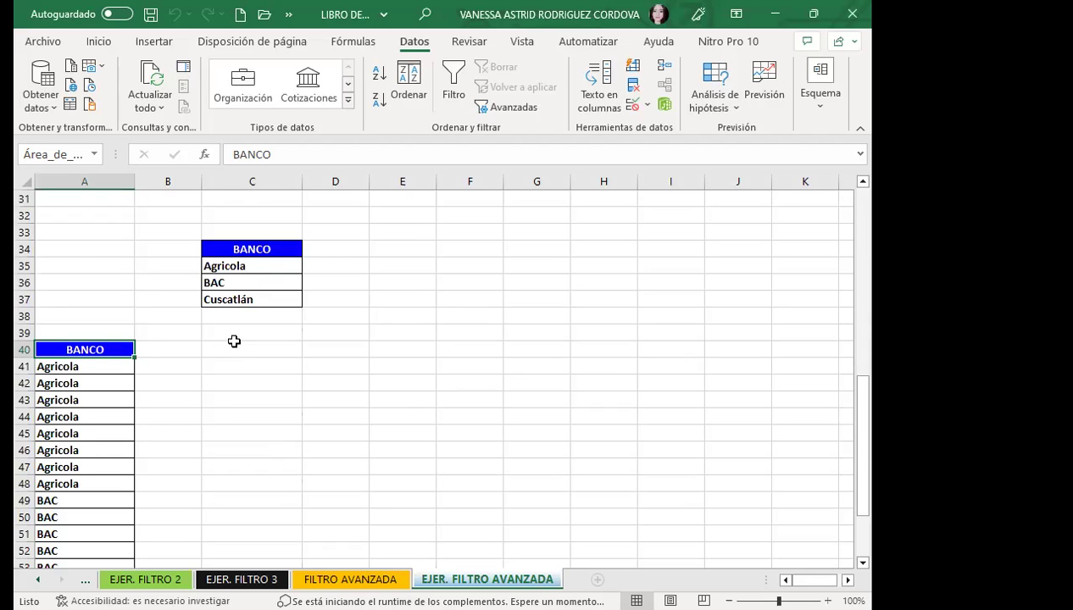
scroll(234, 341, up, 4)
scroll(169, 348, up, 5)
scroll(157, 360, up, 1)
click(153, 365)
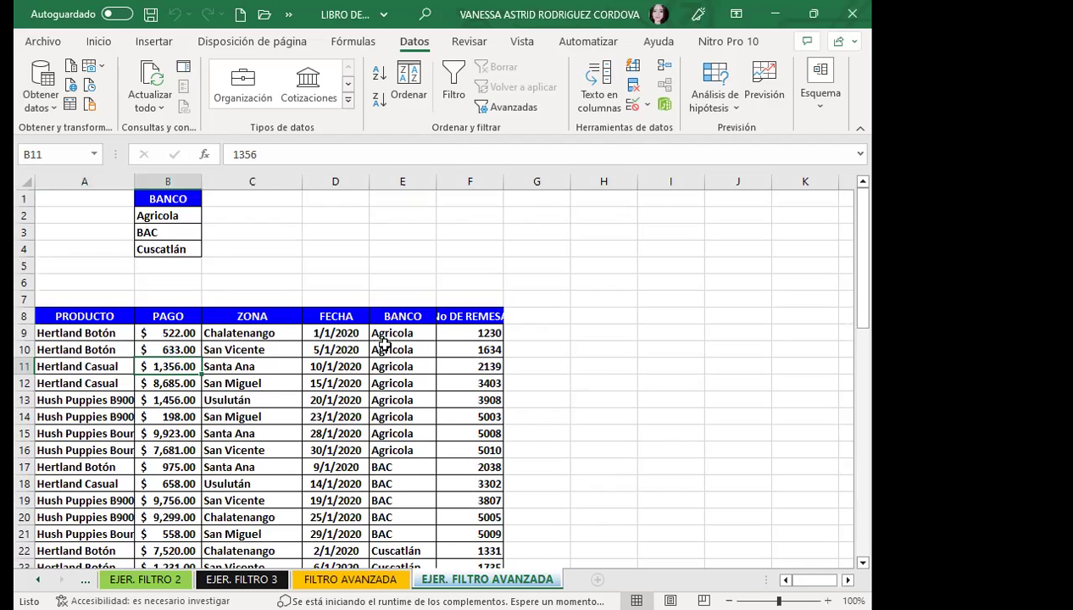
scroll(329, 369, down, 4)
scroll(330, 368, down, 4)
scroll(314, 362, up, 3)
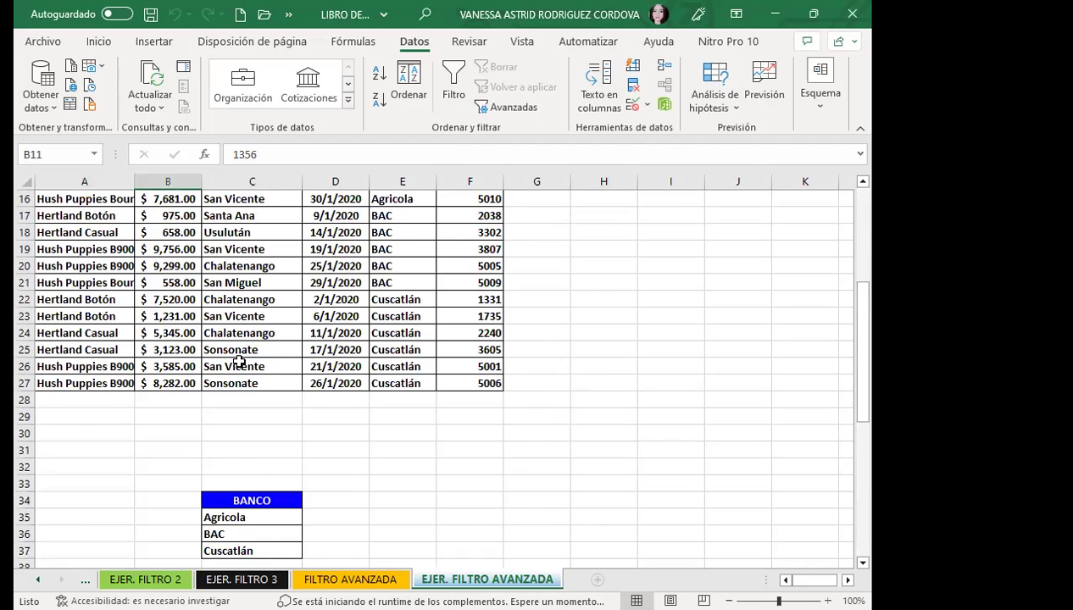
scroll(314, 369, up, 5)
click(326, 383)
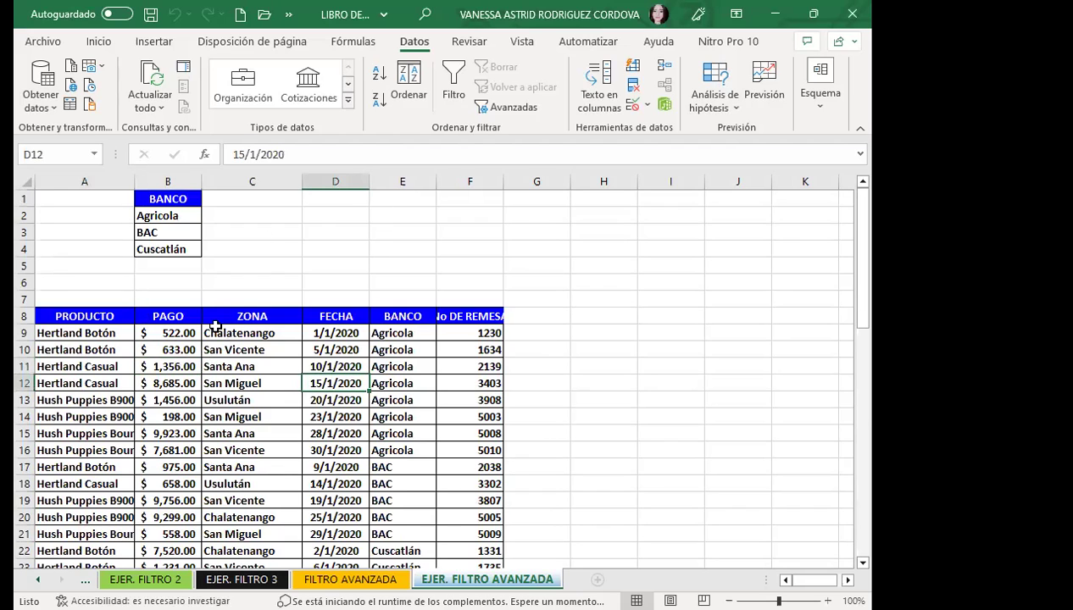
Start an Advanced Filter with list range 'FILTRO AVANZADA'!$B$1:$G$32.
click(501, 110)
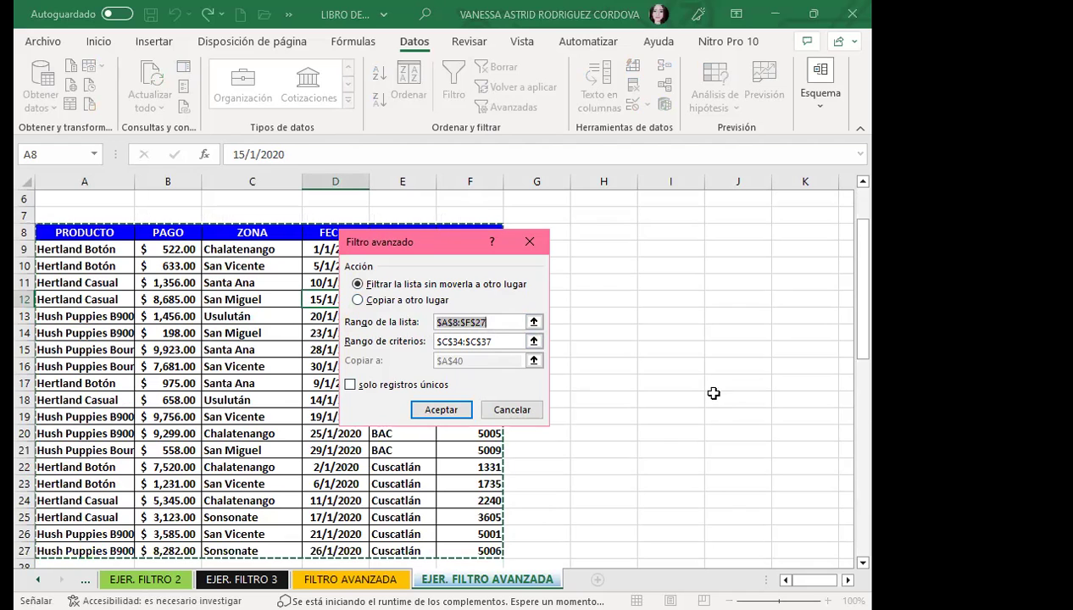
click(341, 579)
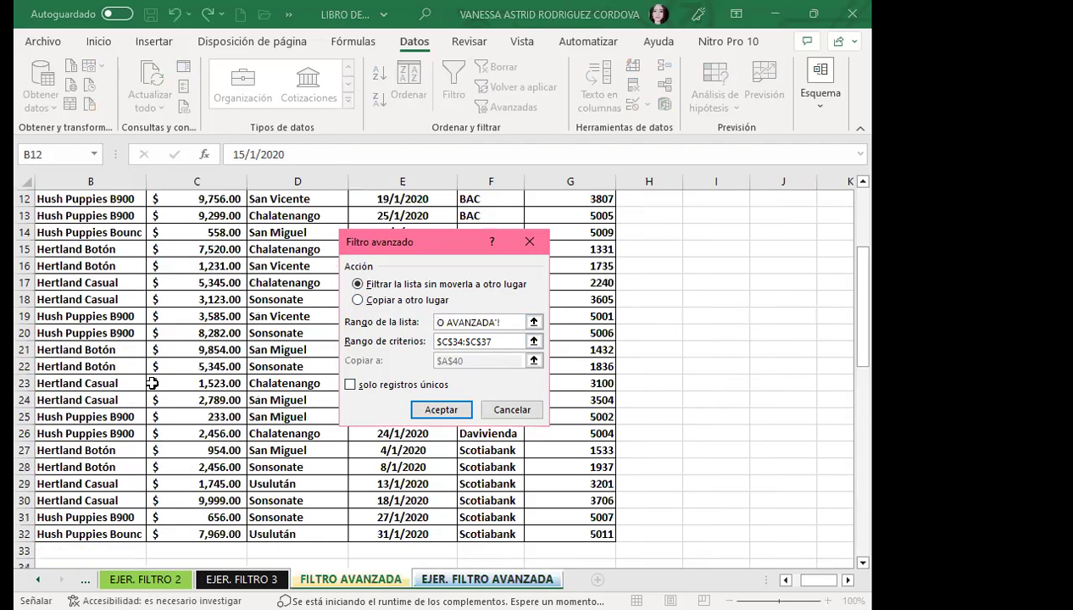
scroll(144, 377, up, 4)
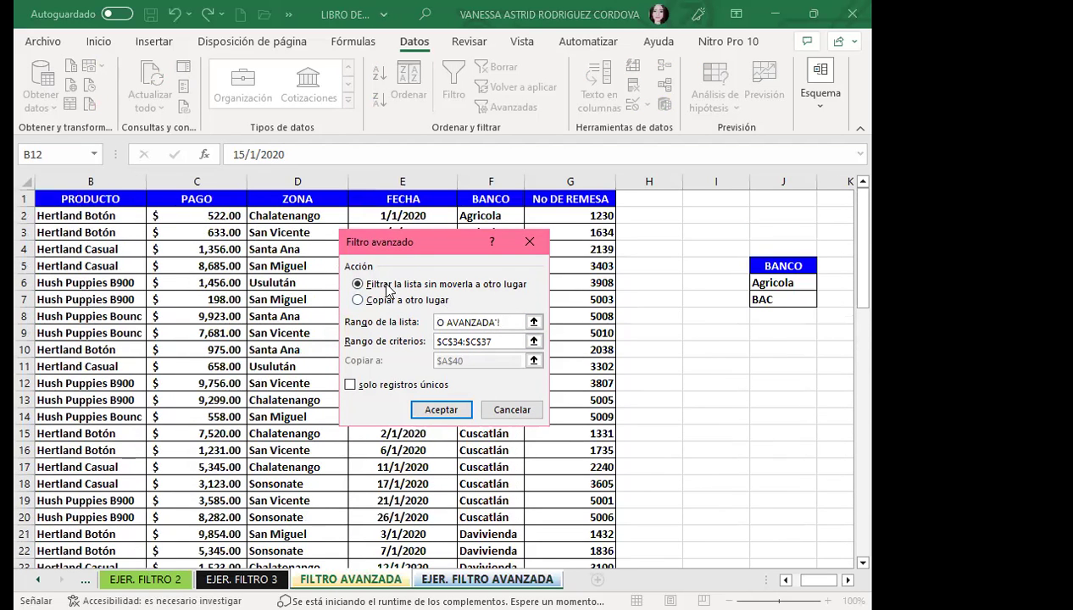
click(85, 194)
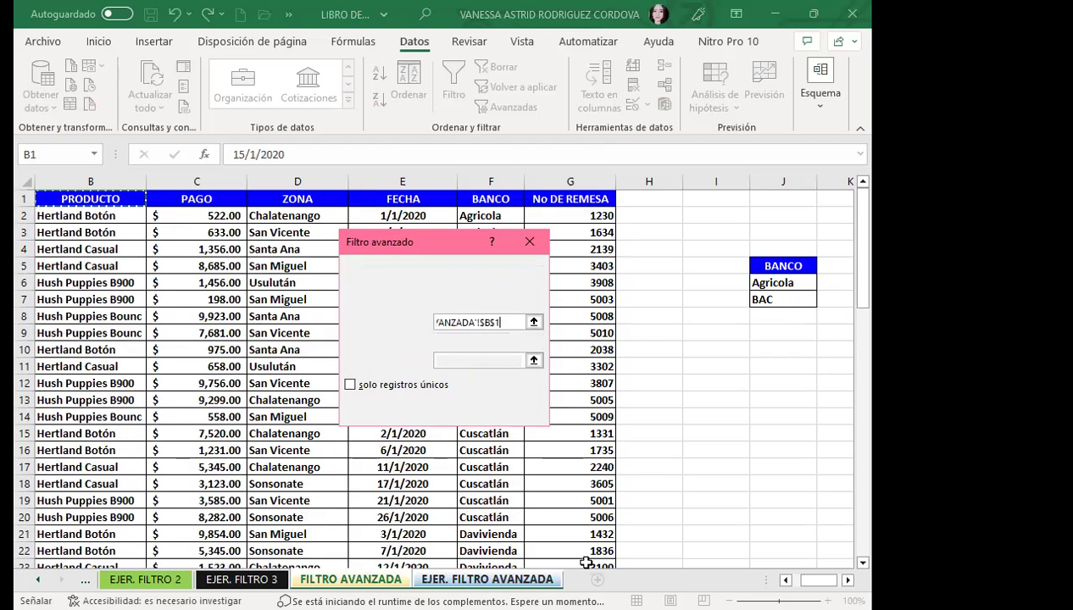
drag(85, 199, 418, 408)
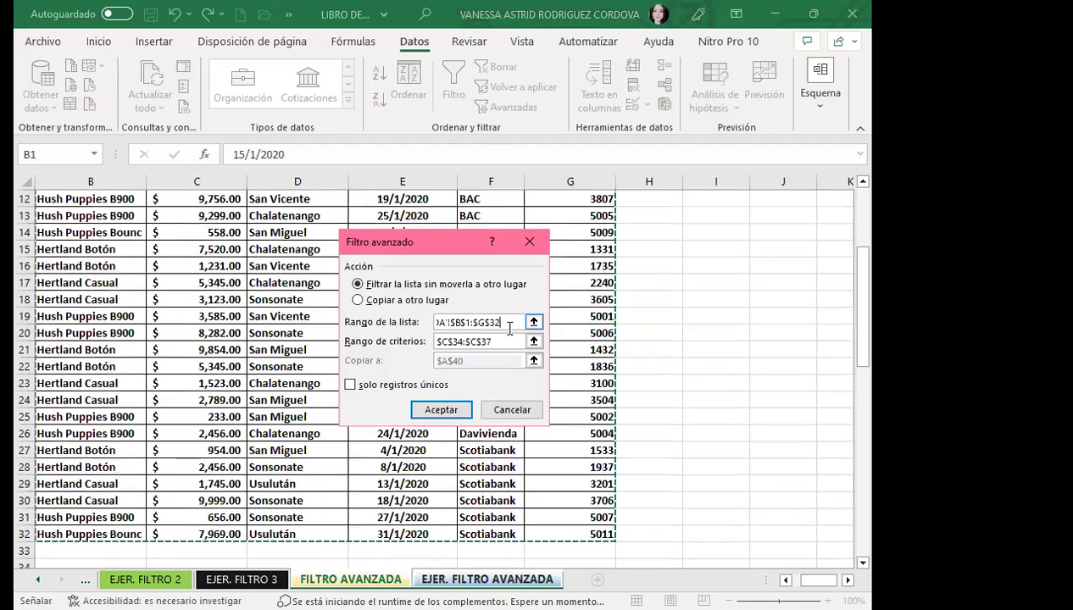
Replace the criteria range with the BANCO criteria table.
click(505, 342)
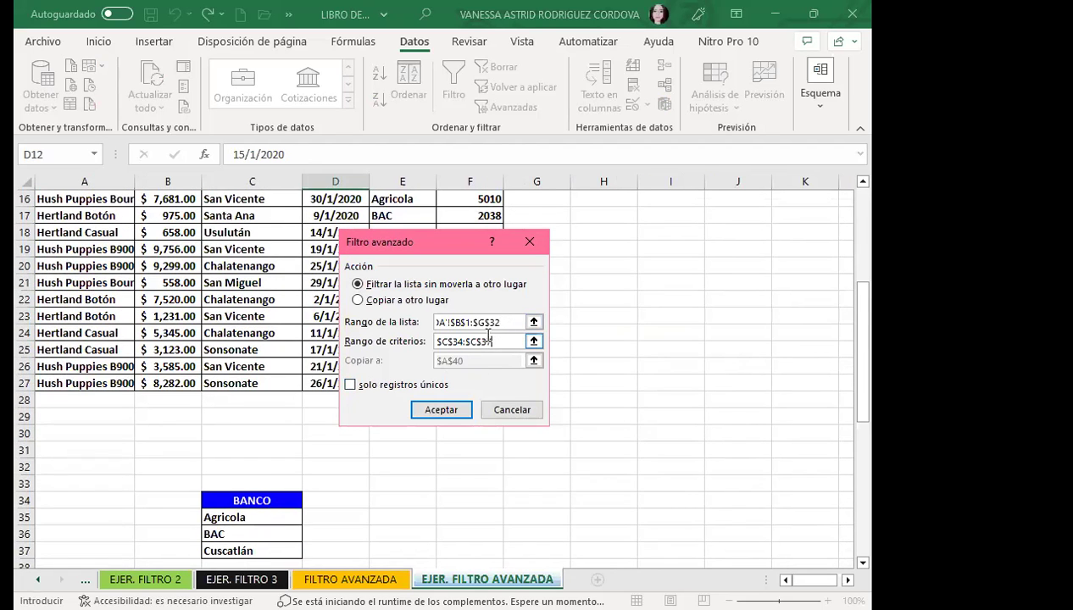
drag(484, 342, 365, 331)
scroll(259, 377, down, 2)
scroll(254, 373, down, 2)
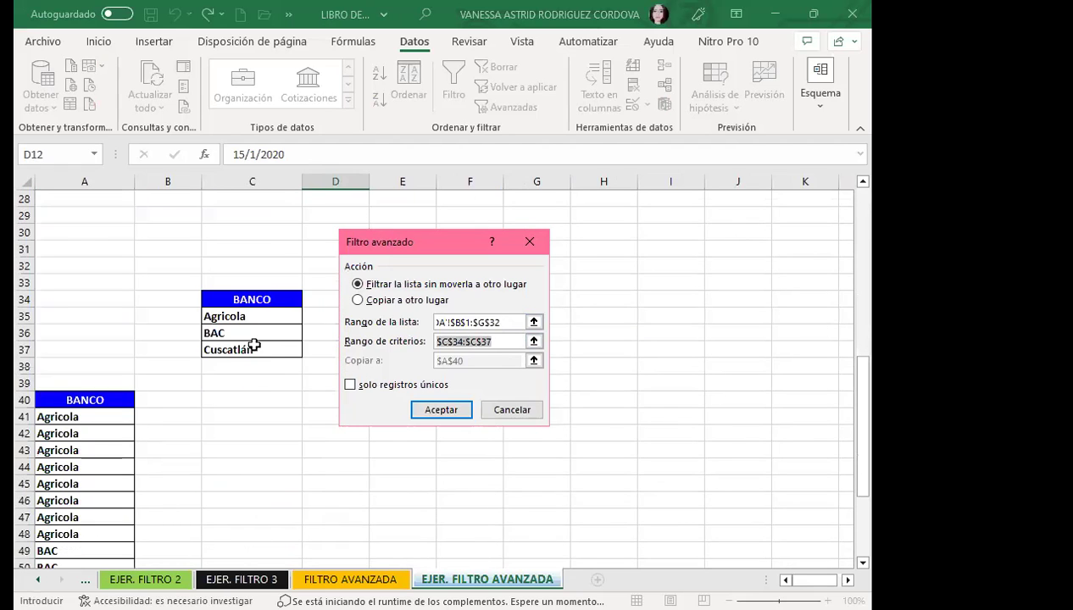
click(267, 303)
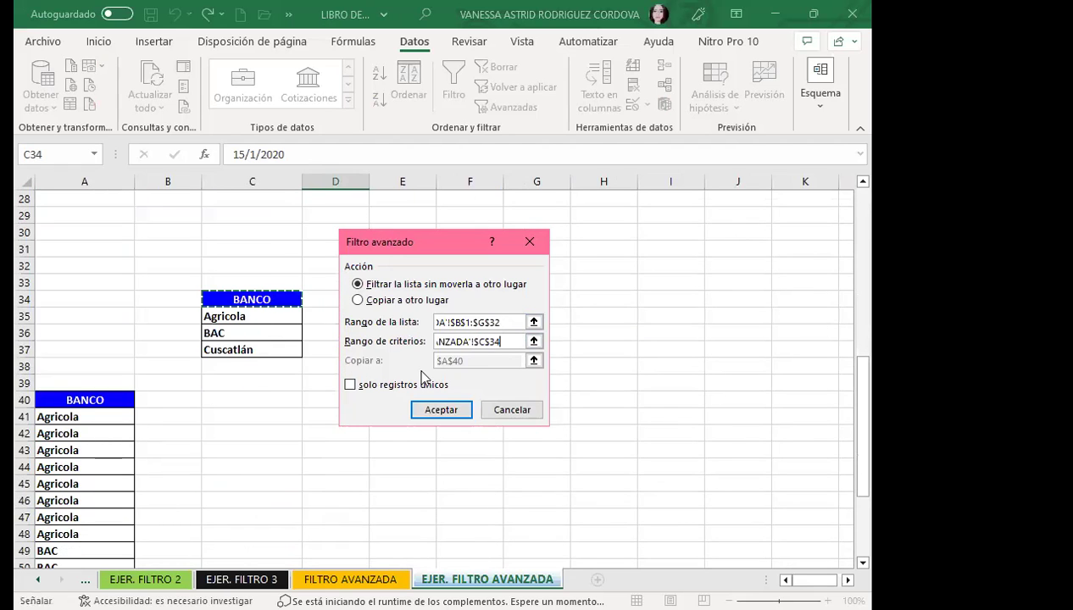
Copy the filtered Agricola, BAC and Cuscatlán records to a new location starting at A65.
click(357, 300)
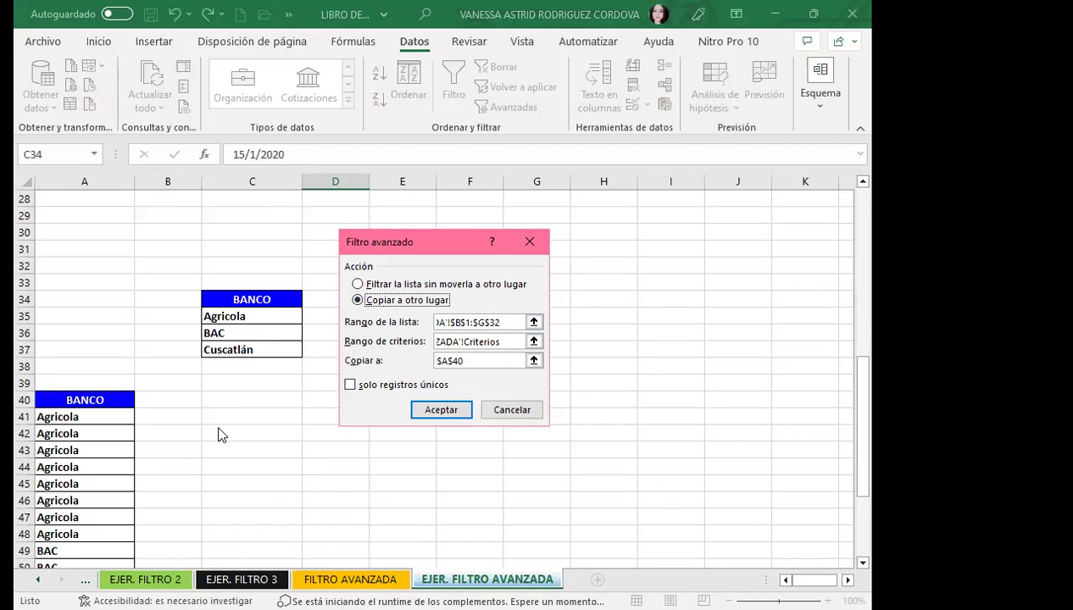
click(466, 361)
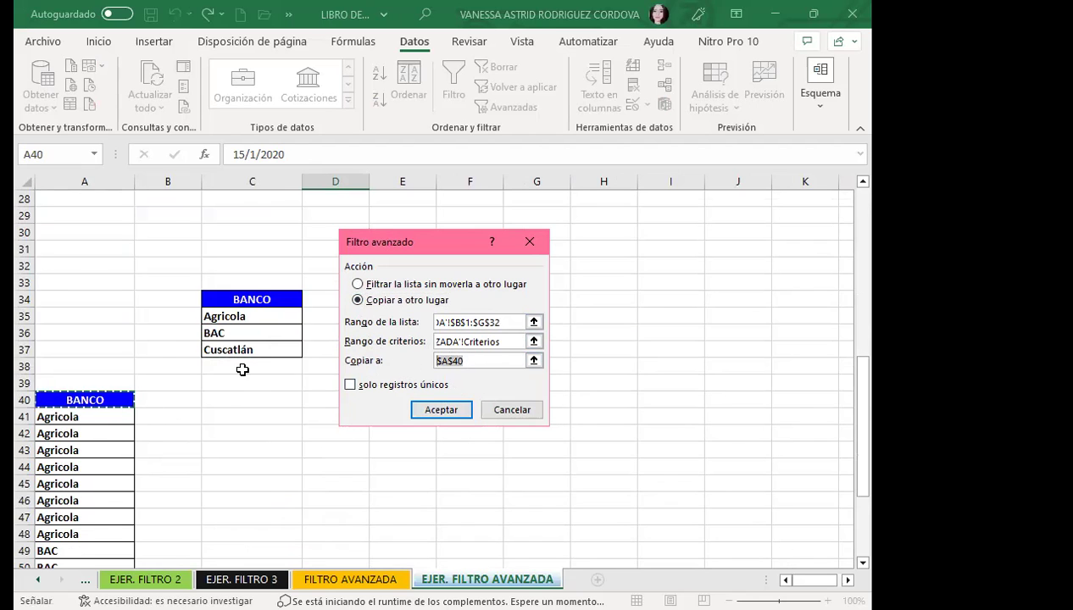
scroll(185, 410, down, 6)
scroll(106, 417, down, 3)
click(72, 365)
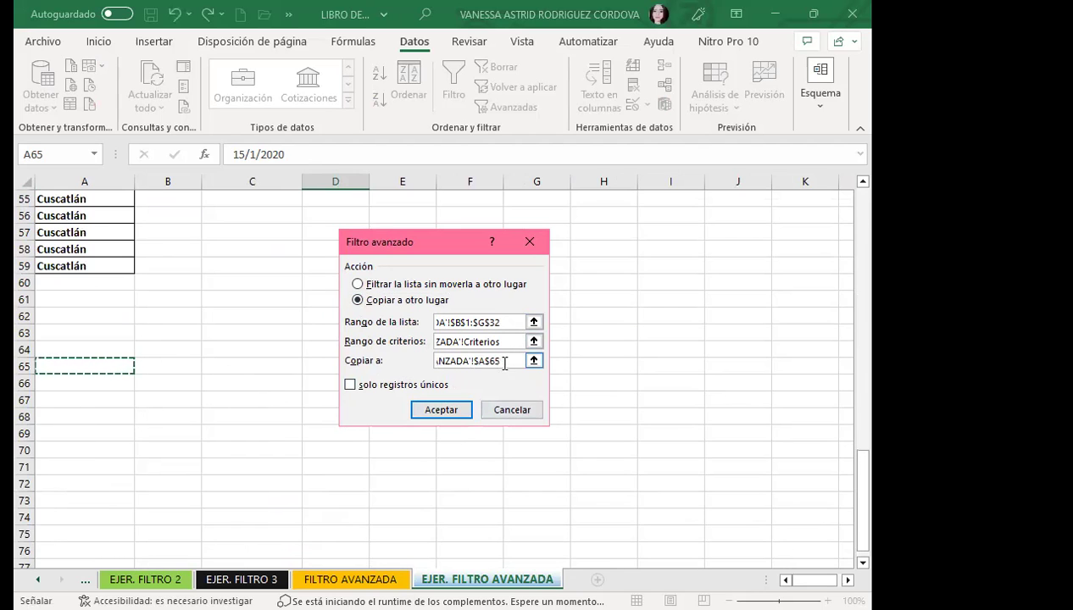
click(434, 413)
scroll(369, 412, up, 5)
scroll(371, 412, down, 5)
scroll(378, 422, down, 5)
scroll(597, 426, up, 2)
scroll(592, 423, up, 1)
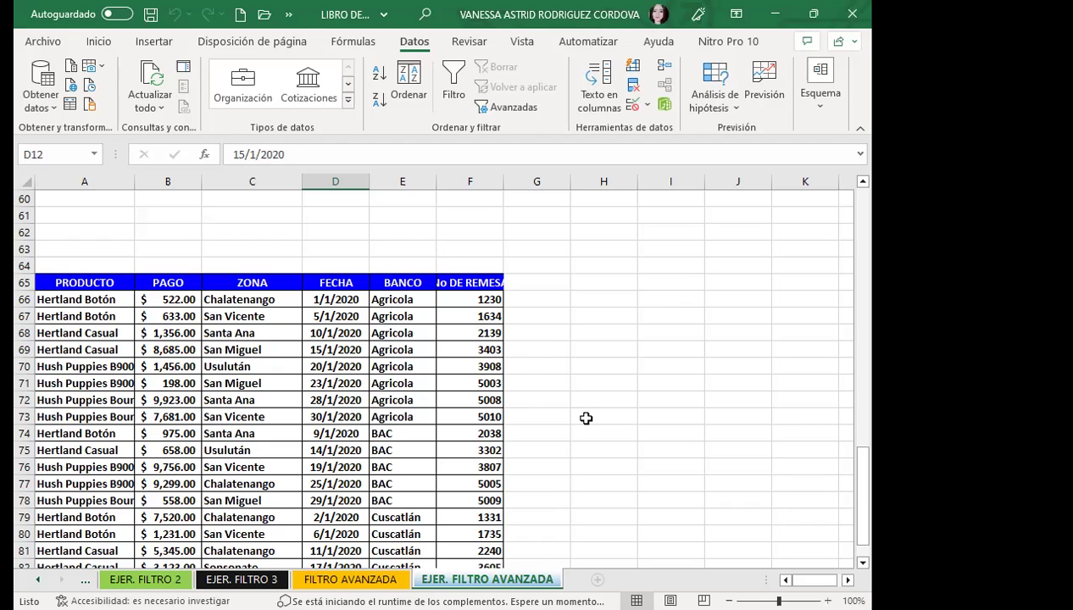
click(542, 369)
click(386, 366)
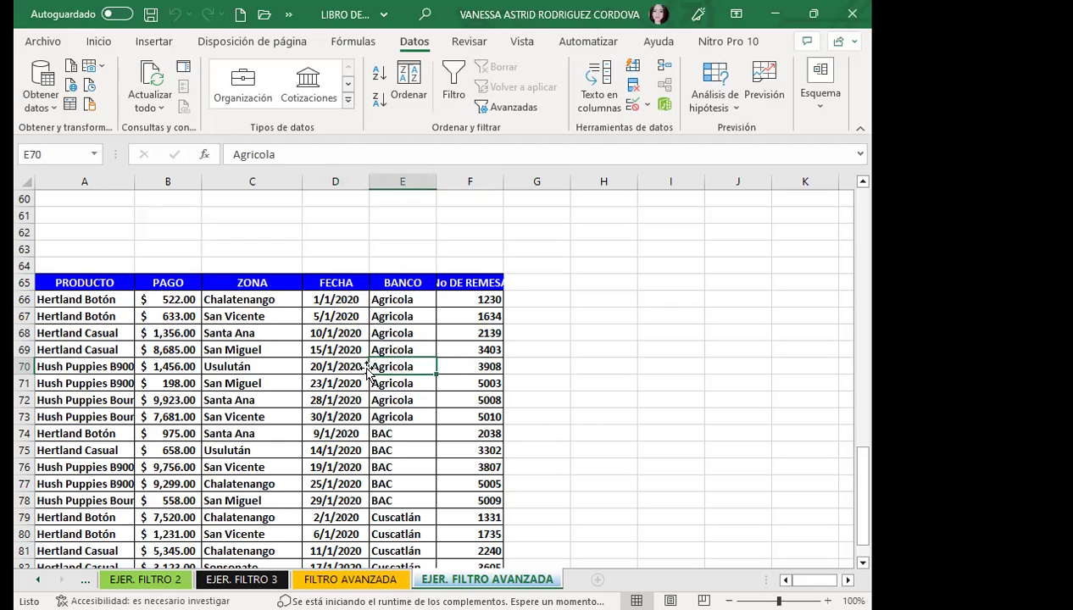
scroll(371, 369, up, 9)
scroll(367, 364, up, 6)
scroll(369, 356, up, 5)
click(361, 382)
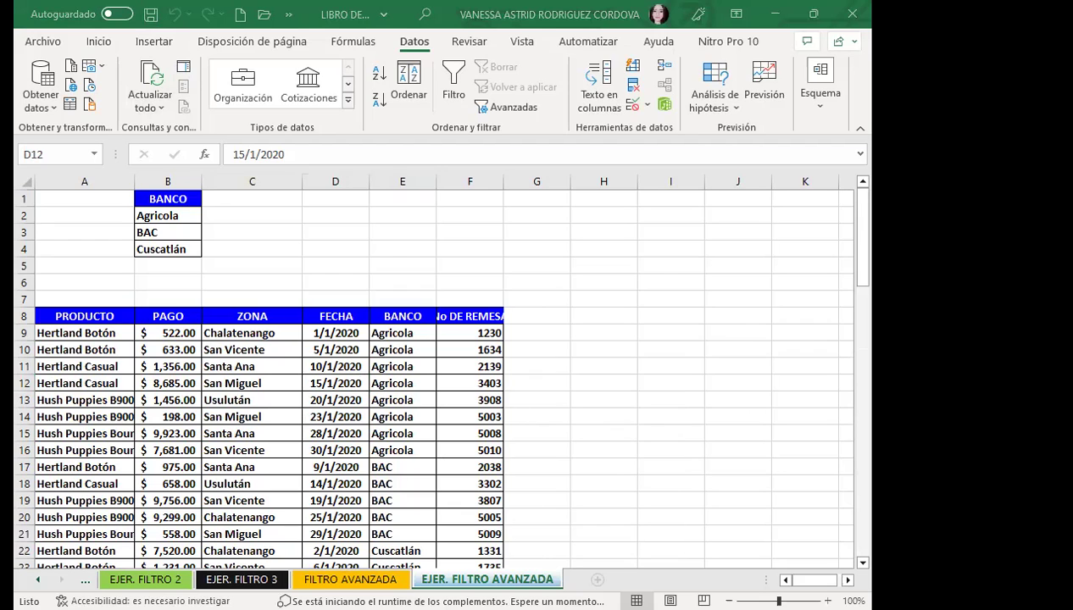
click(485, 365)
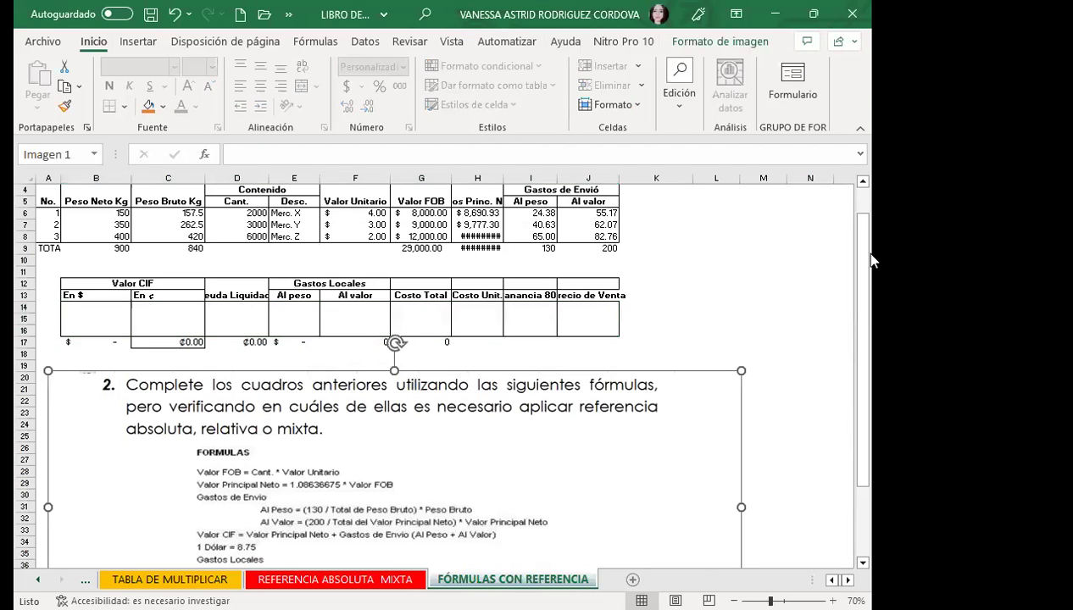
scroll(772, 383, up, 1)
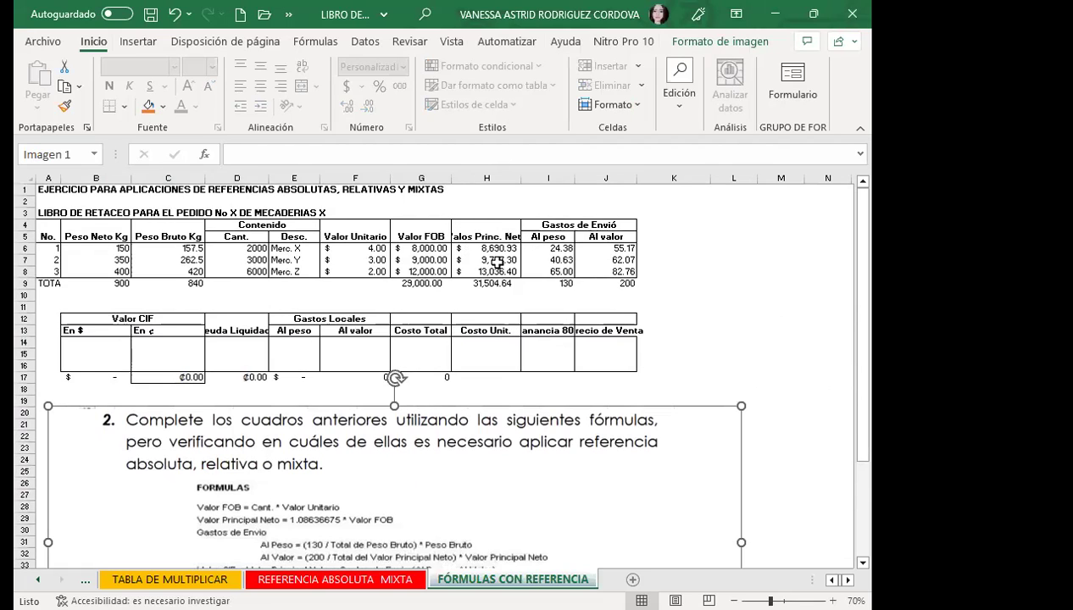
click(94, 344)
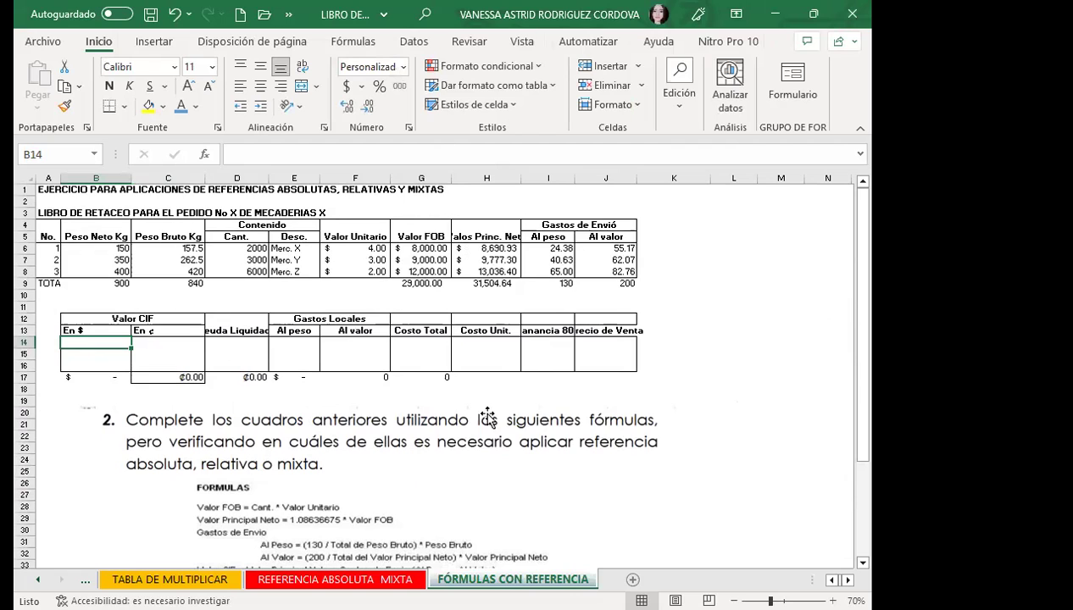
scroll(625, 412, down, 2)
scroll(297, 449, down, 2)
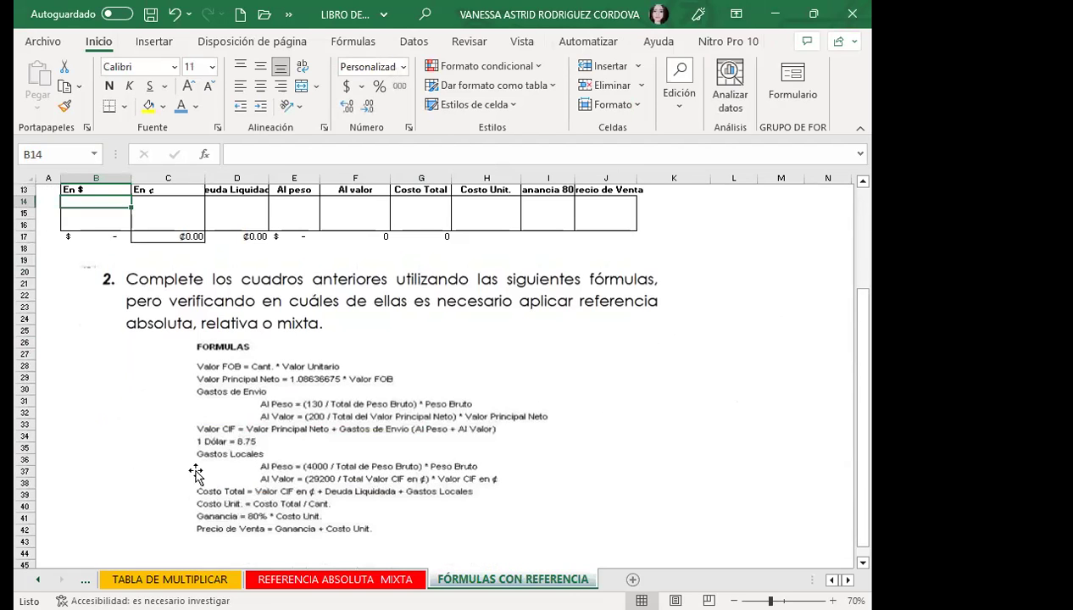
scroll(369, 433, up, 4)
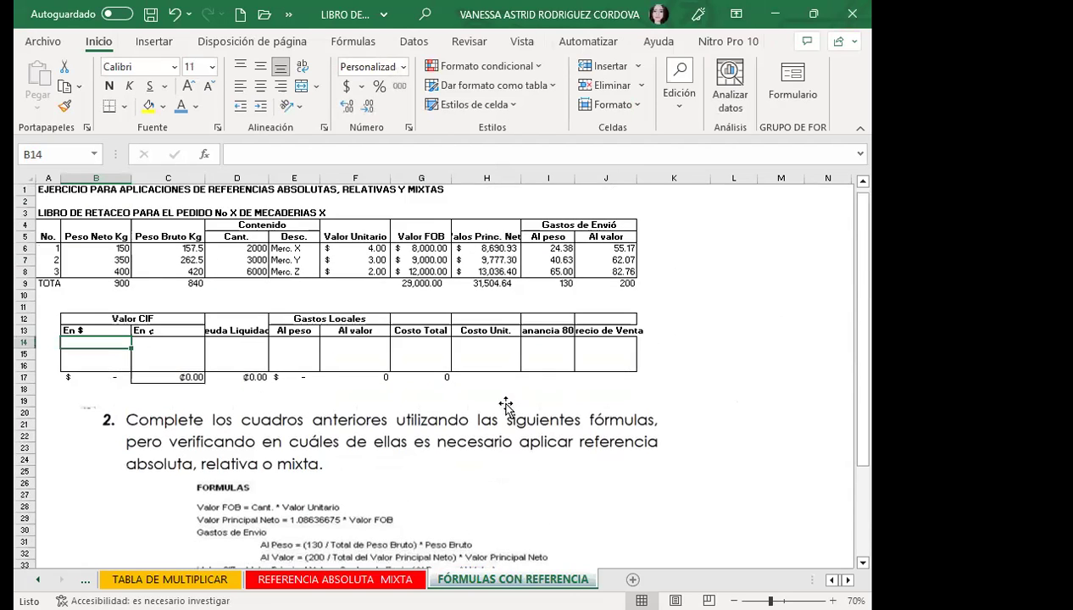
click(482, 224)
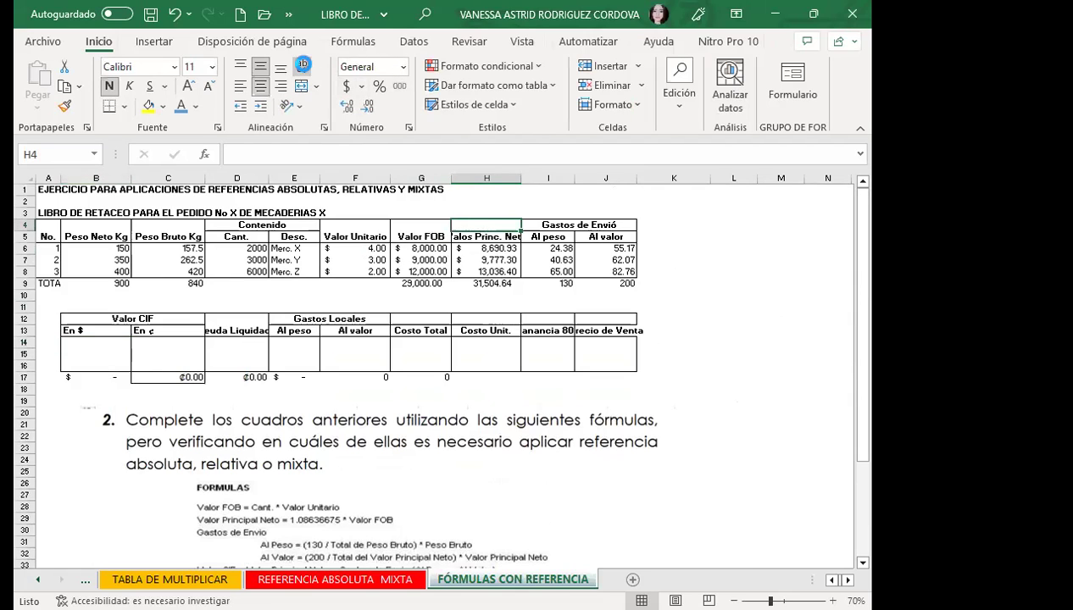
click(483, 234)
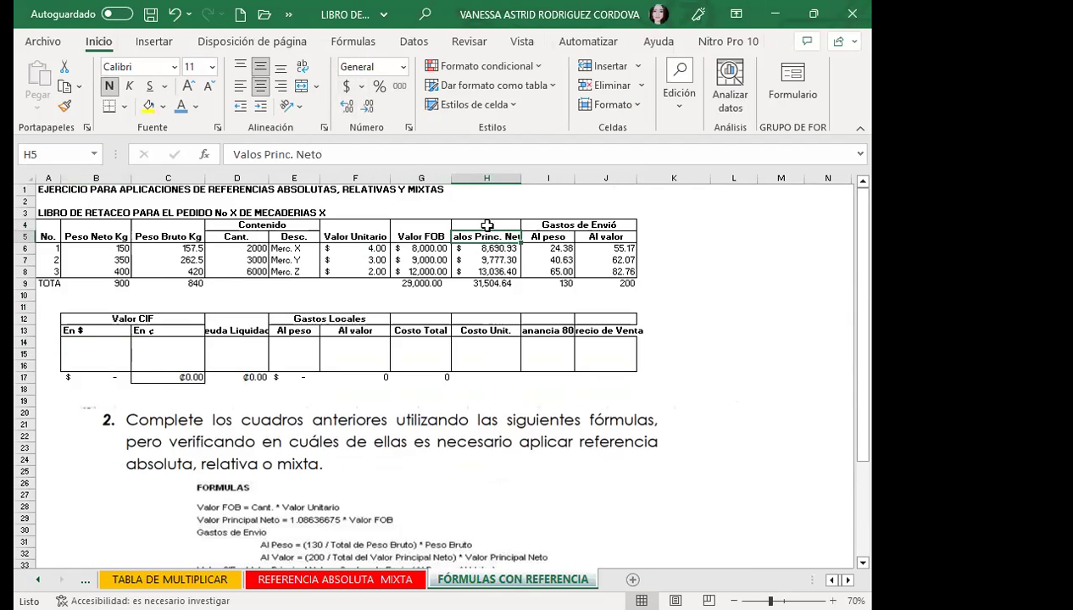
drag(467, 223, 471, 237)
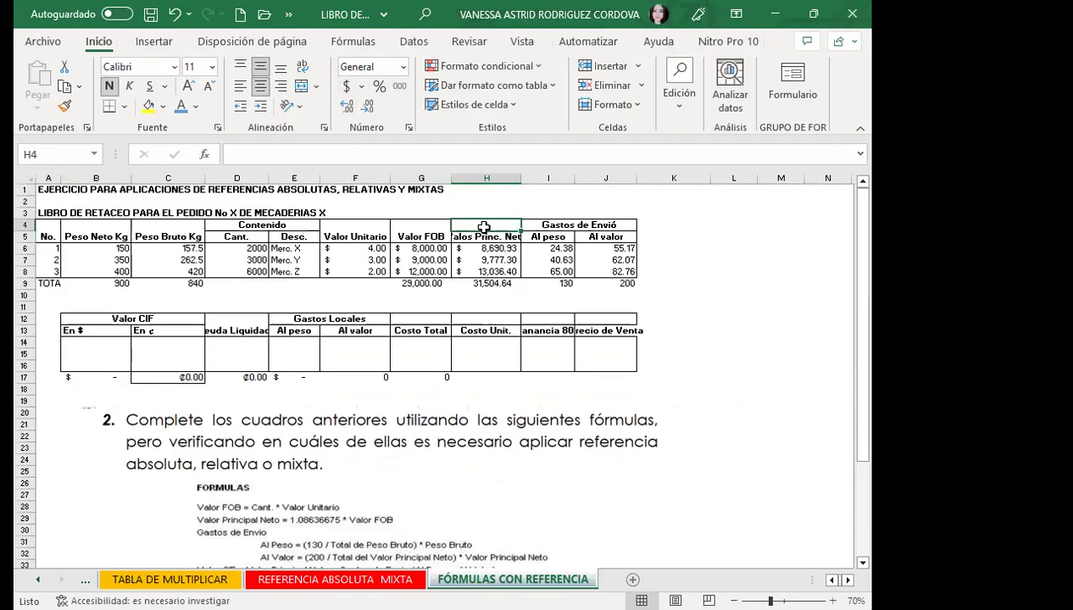
click(300, 86)
scroll(371, 450, down, 2)
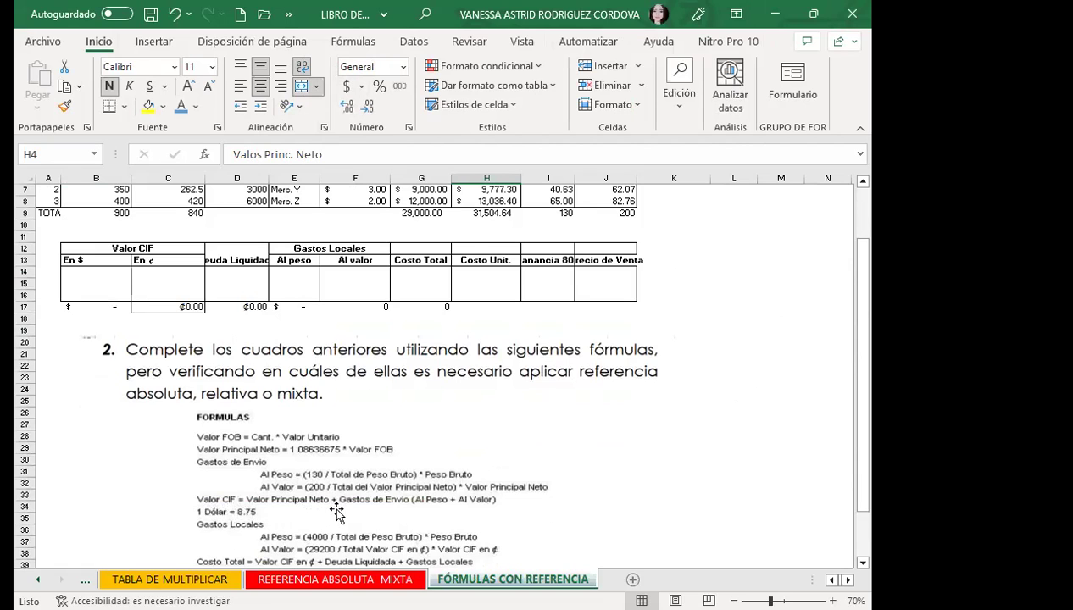
scroll(627, 386, up, 2)
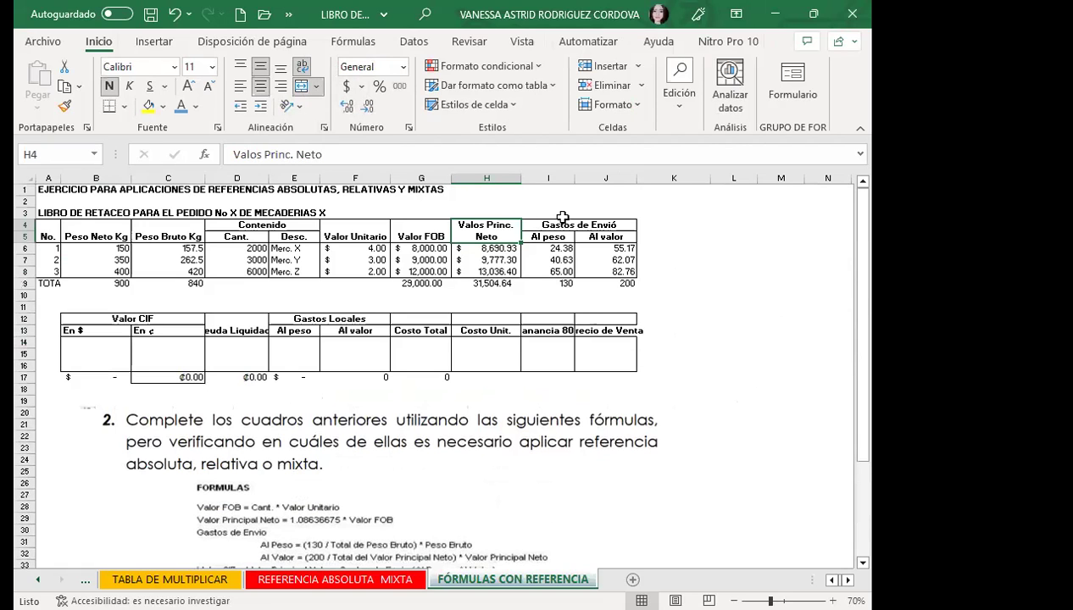
scroll(442, 477, down, 3)
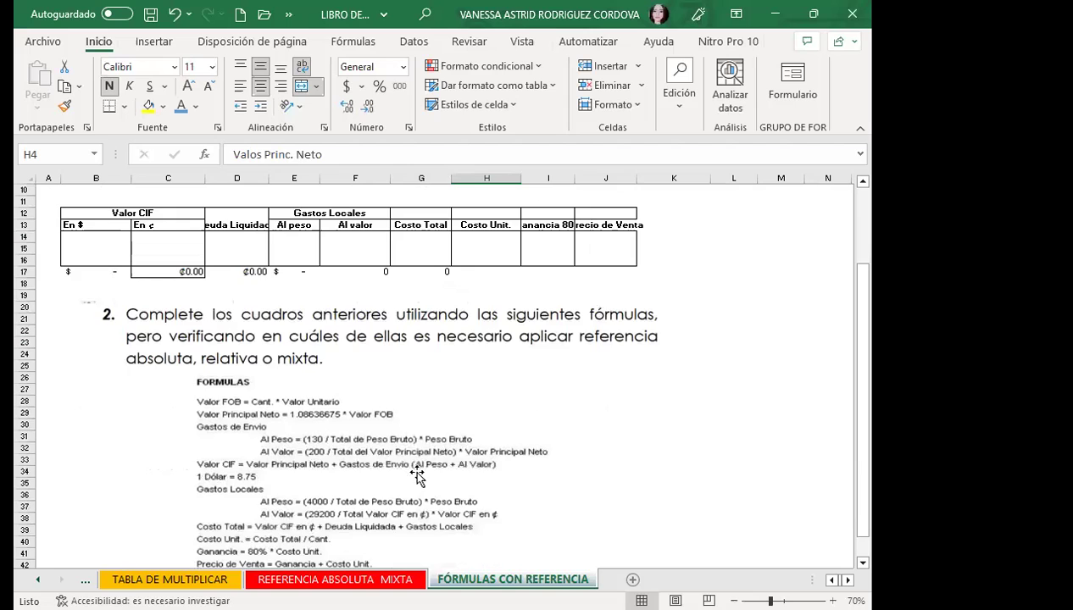
scroll(594, 458, up, 3)
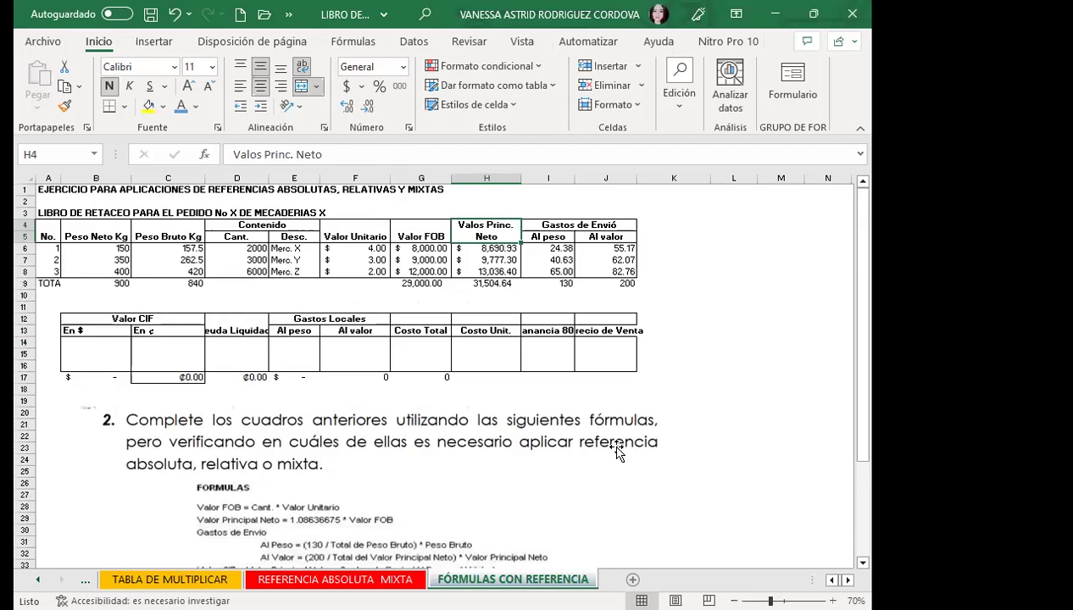
Begin a formula in B14 with H6, I6 and J6, then delete the mistaken references.
click(94, 348)
text(=)
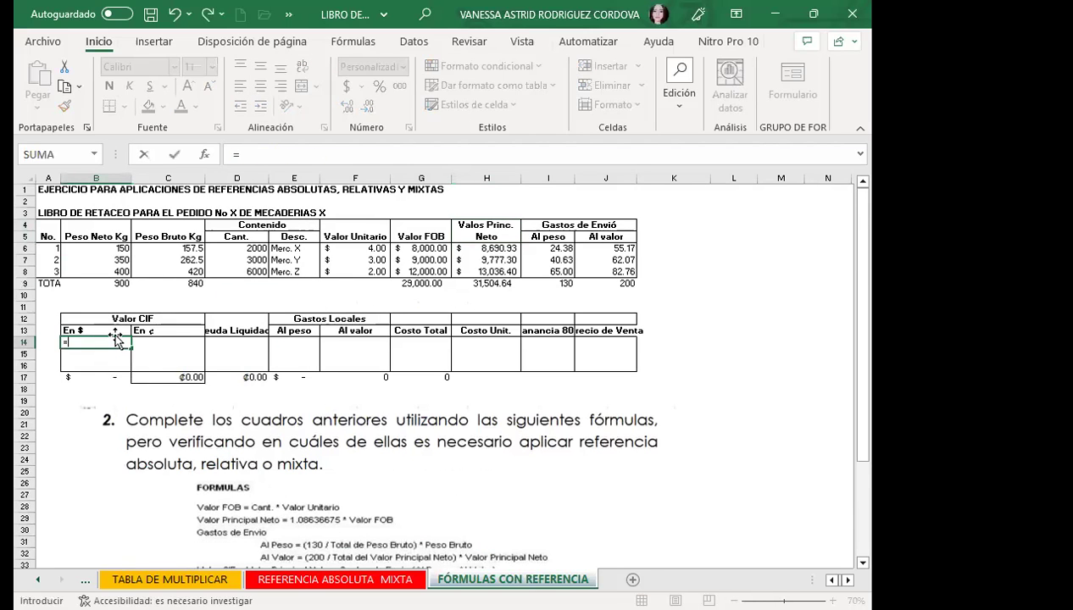
click(492, 248)
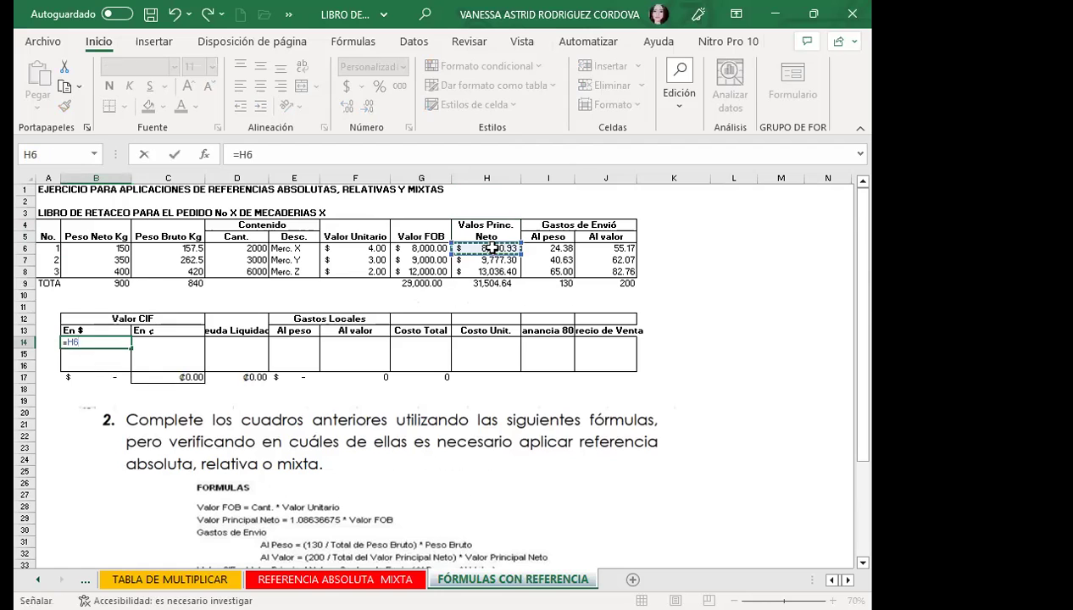
scroll(407, 455, down, 4)
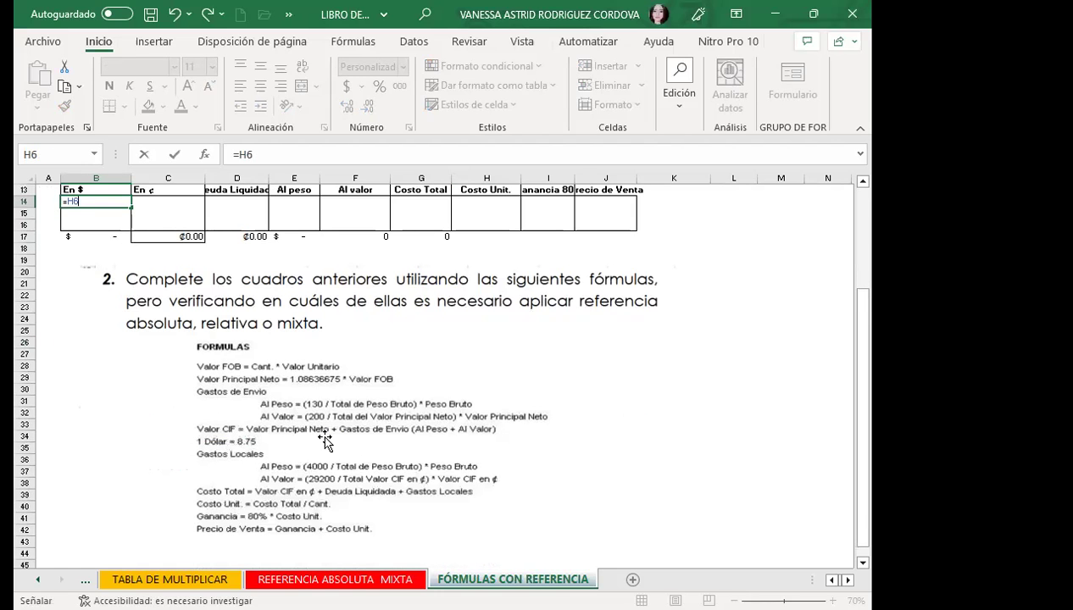
scroll(502, 424, up, 4)
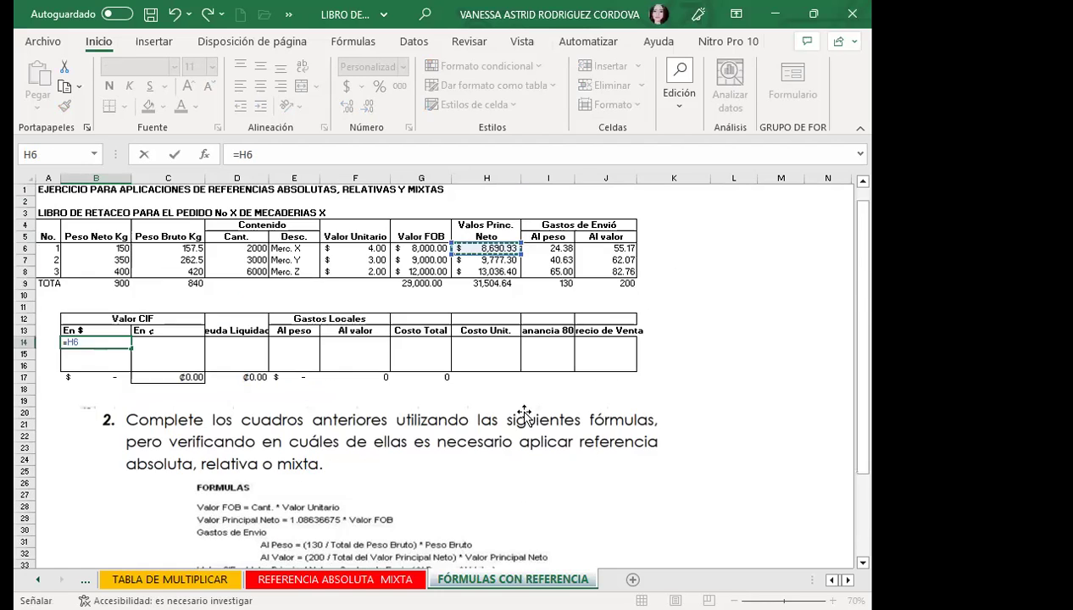
click(551, 248)
text(+)
click(601, 247)
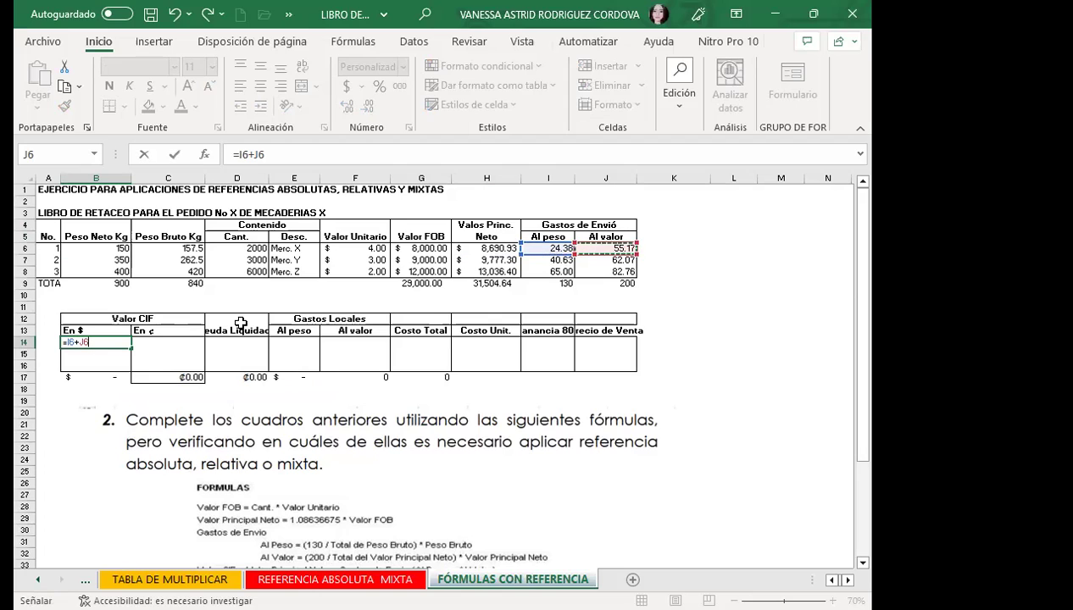
key(BackSpace)
key(BackSpace)
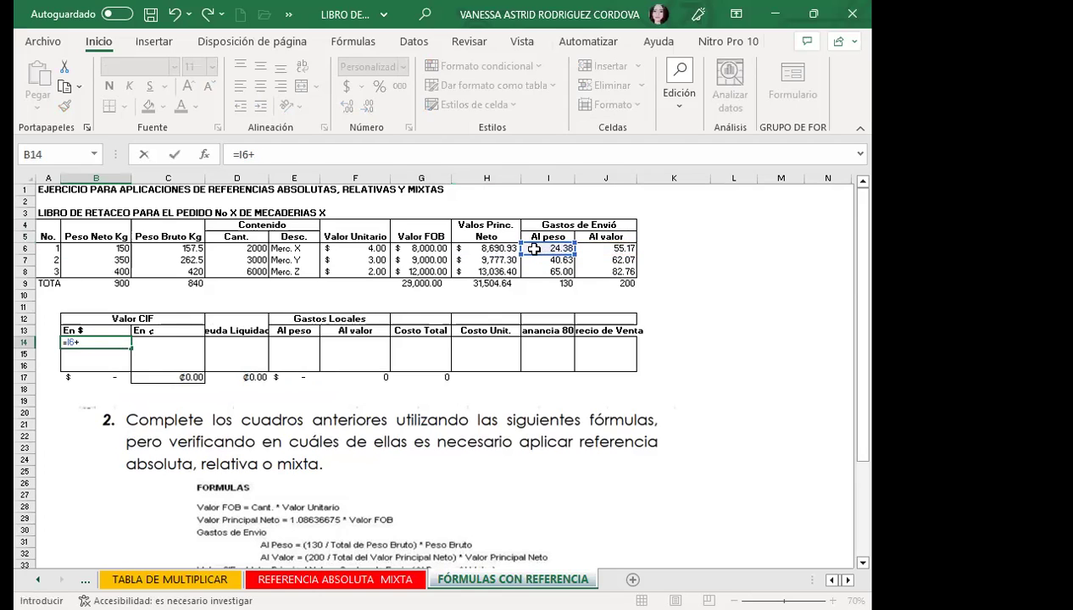
key(BackSpace)
key(BackSpace)
key(BackSpace)
Enter =H6+I6+J6 in B14 as the Valor CIF En $ formula.
click(488, 249)
text(+)
click(542, 252)
text(+)
click(603, 248)
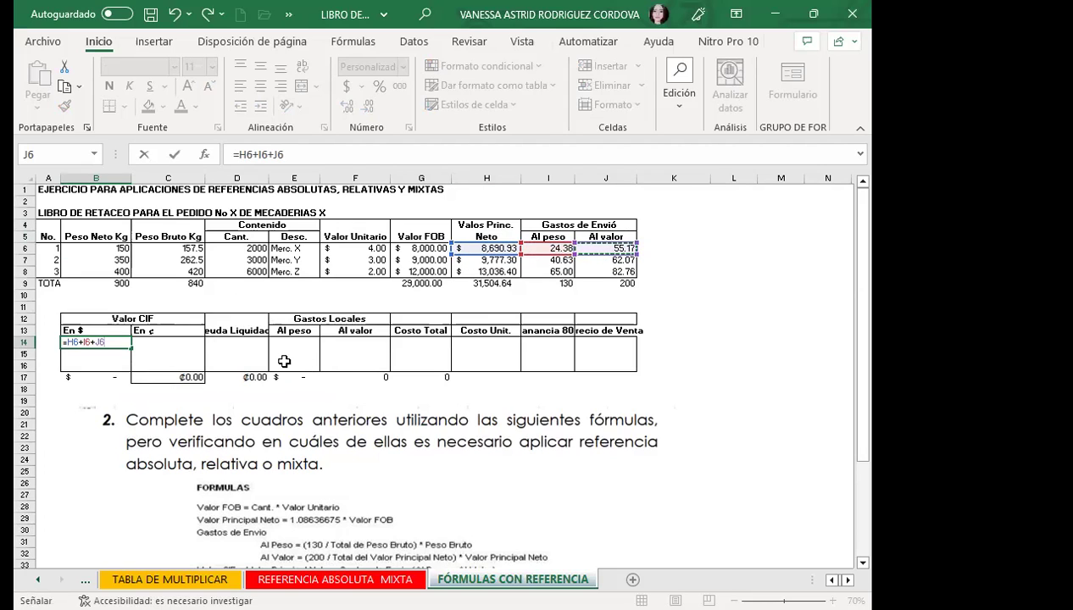
key(Return)
Fill the B14 formula down to B16, giving 8,770.48, 9,879.99 and 13,184.16.
click(88, 340)
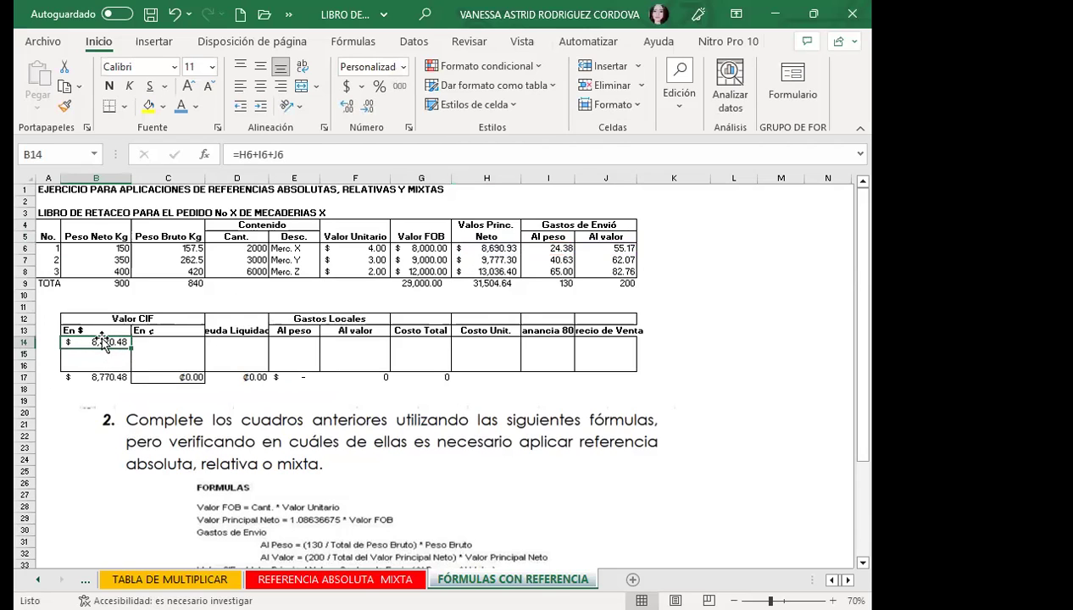
drag(130, 347, 129, 366)
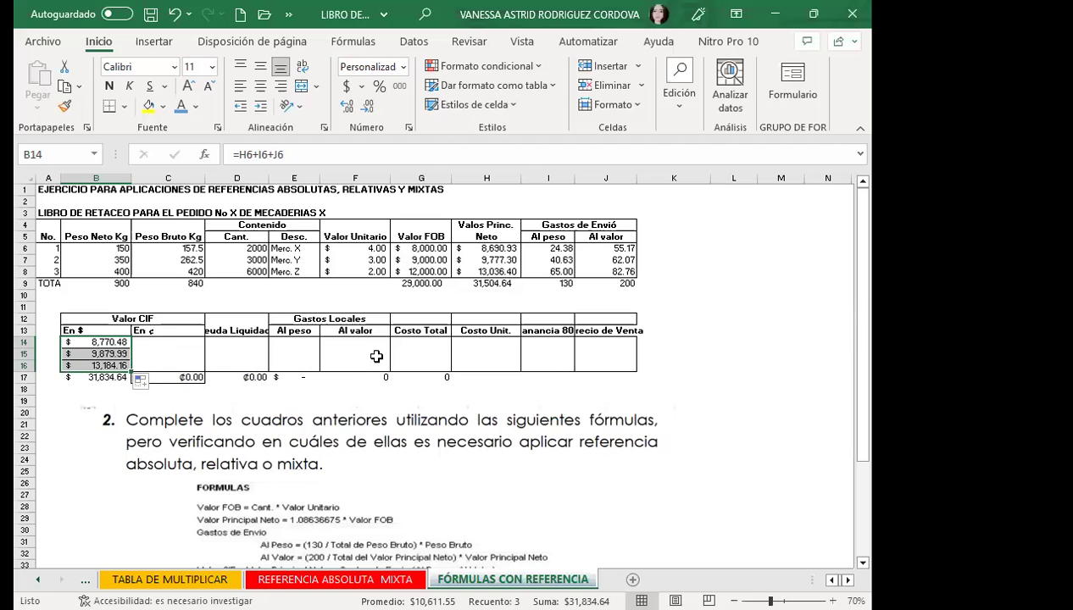
click(174, 347)
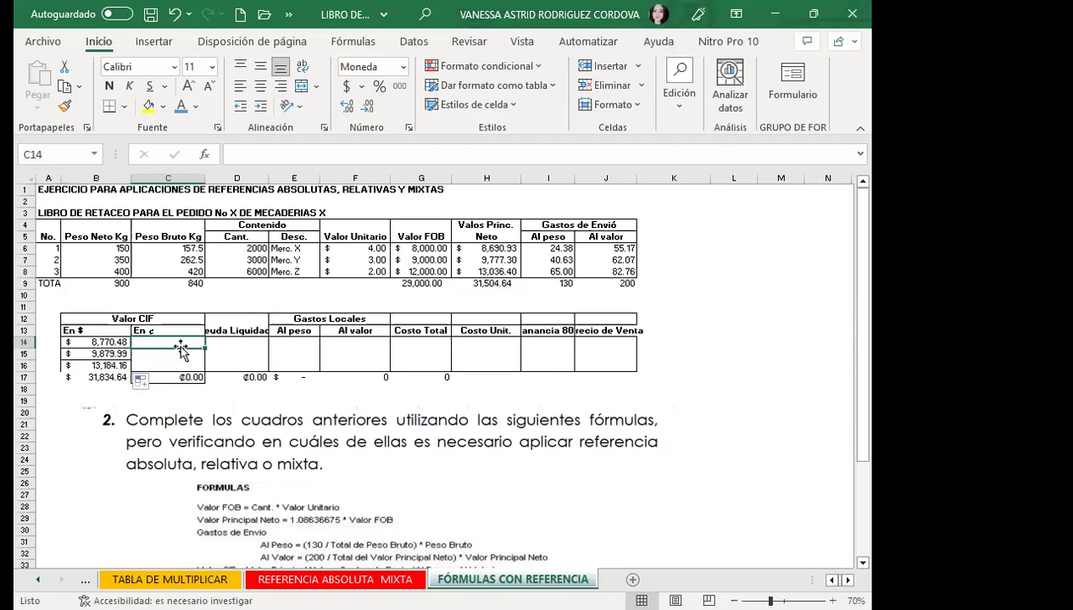
scroll(258, 475, down, 1)
scroll(188, 505, down, 1)
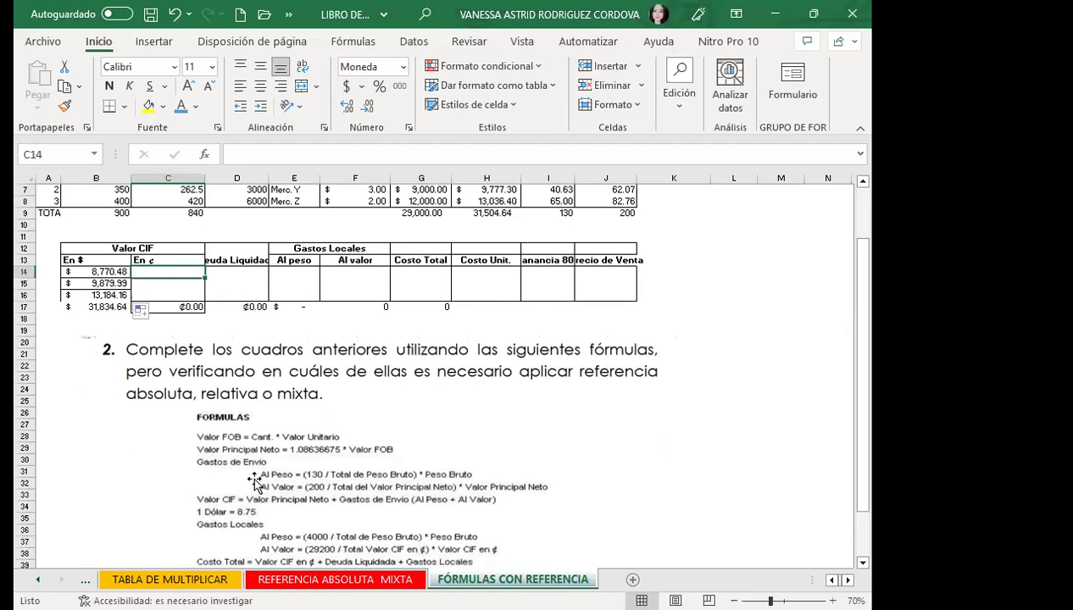
scroll(219, 449, up, 1)
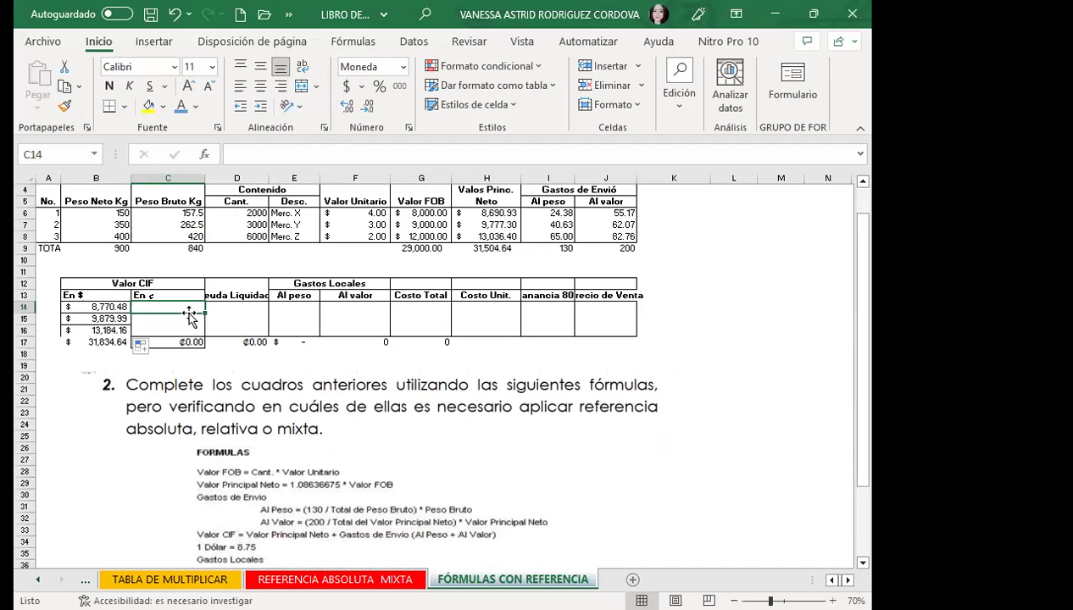
Enter =B14*8.75 in C14 and fill it down to C16.
text(=)
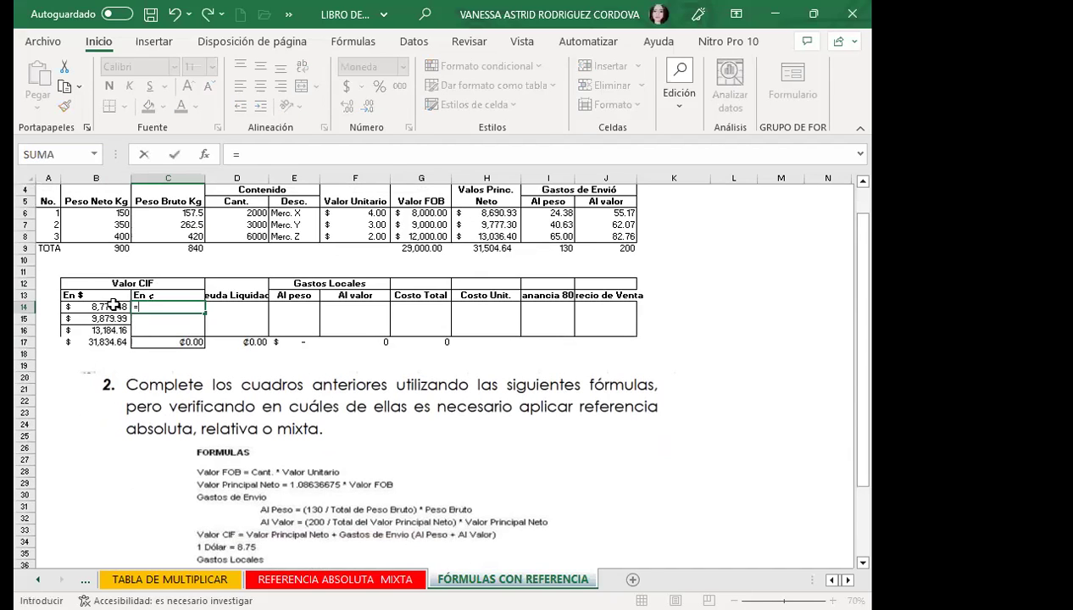
click(81, 307)
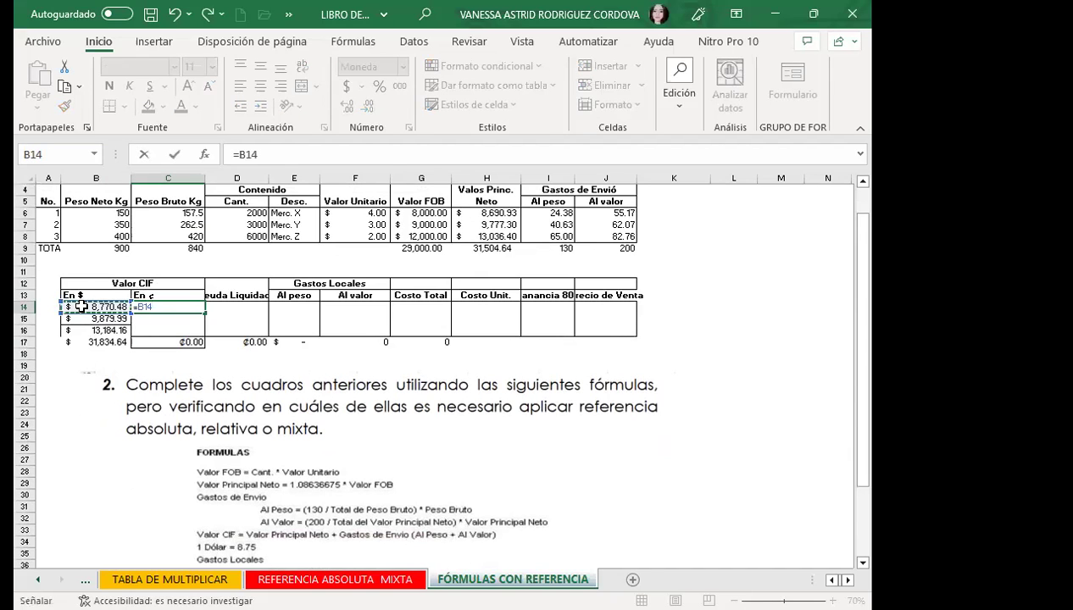
text(*)
key(Return)
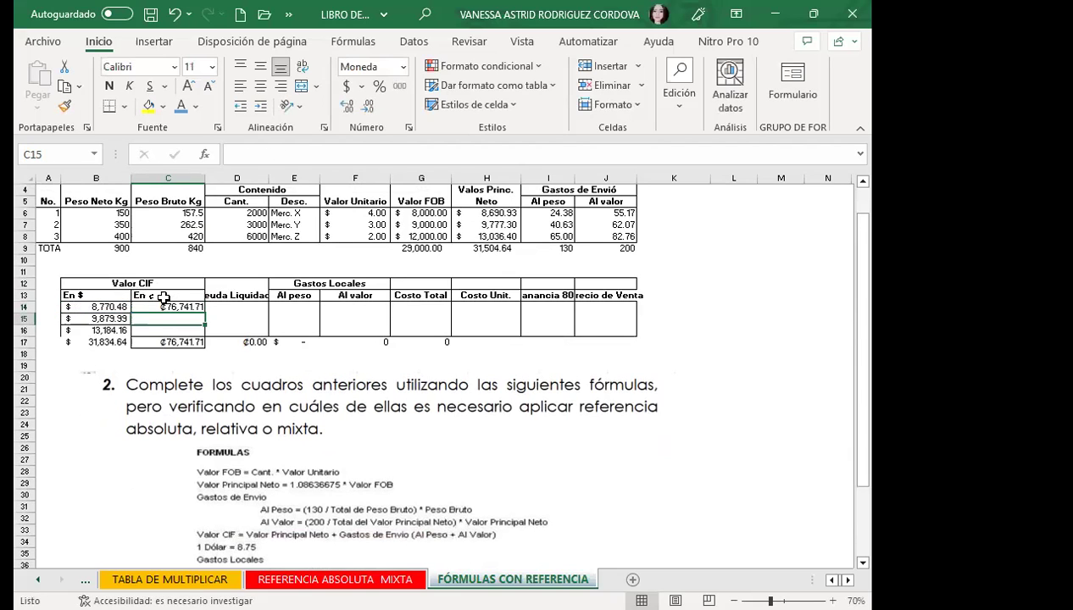
click(153, 307)
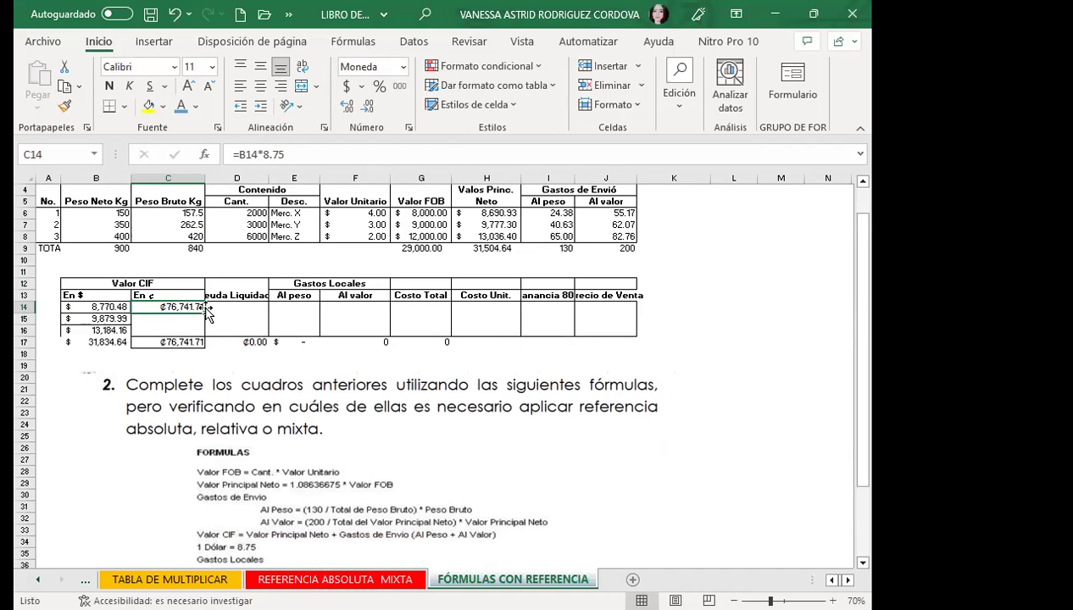
drag(204, 312, 203, 332)
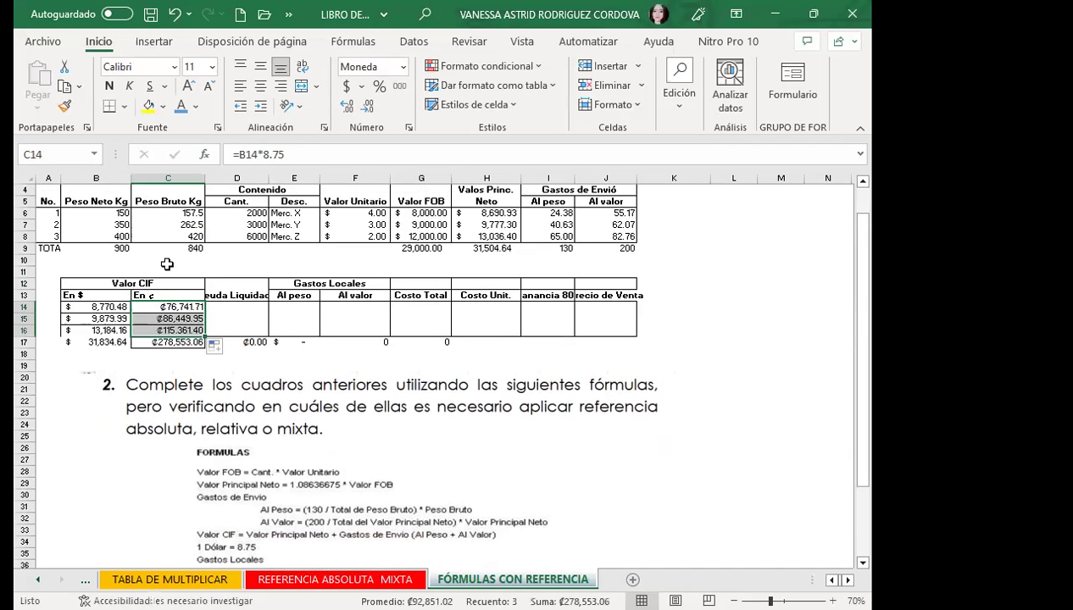
Open the number format settings for the colón cells, then close them without changes.
click(410, 129)
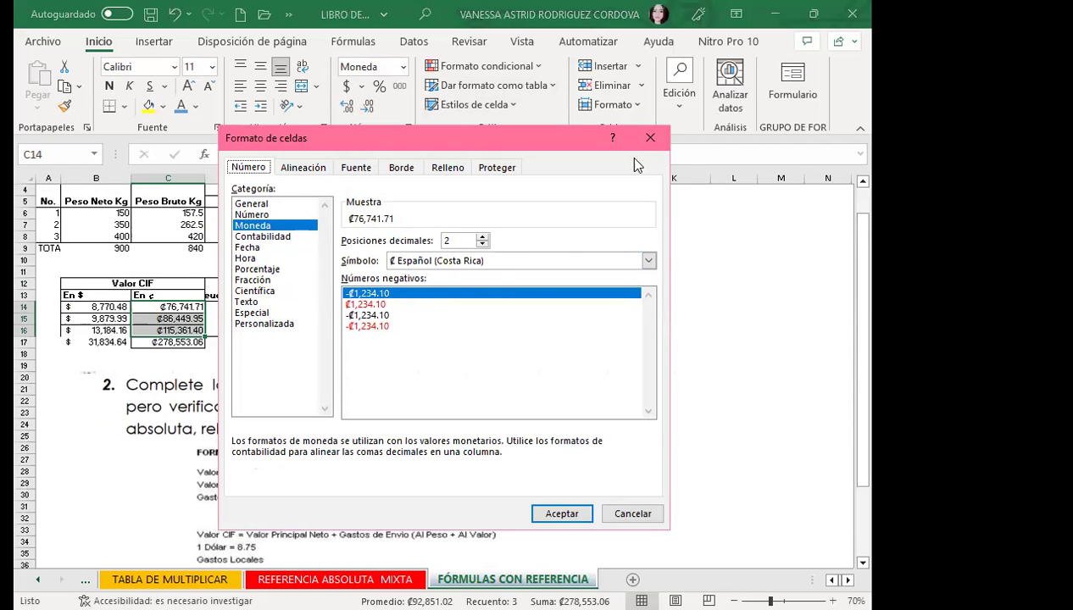
key(Escape)
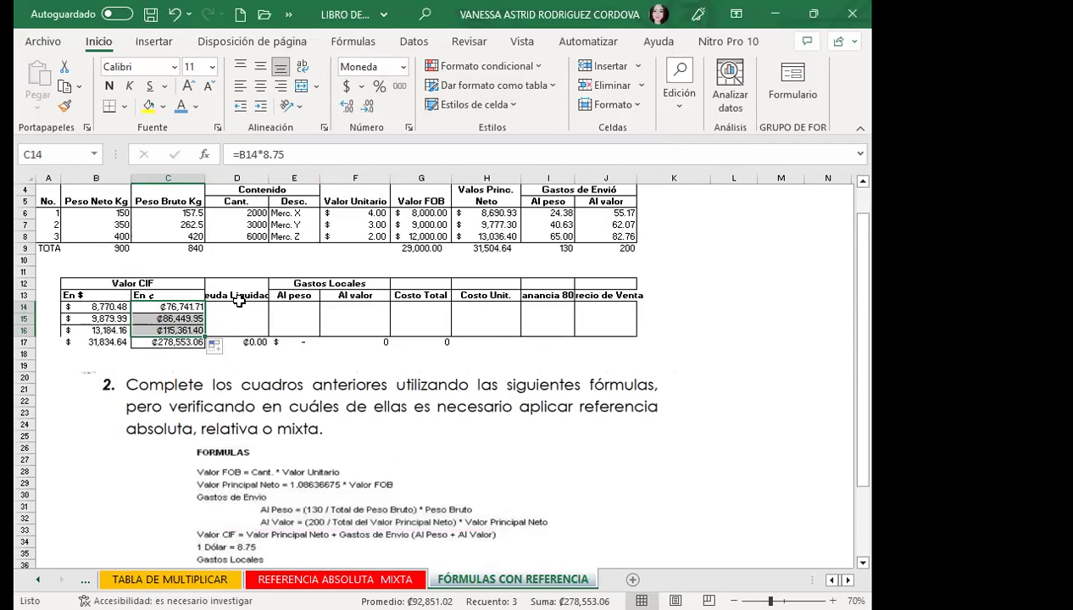
drag(234, 296, 238, 291)
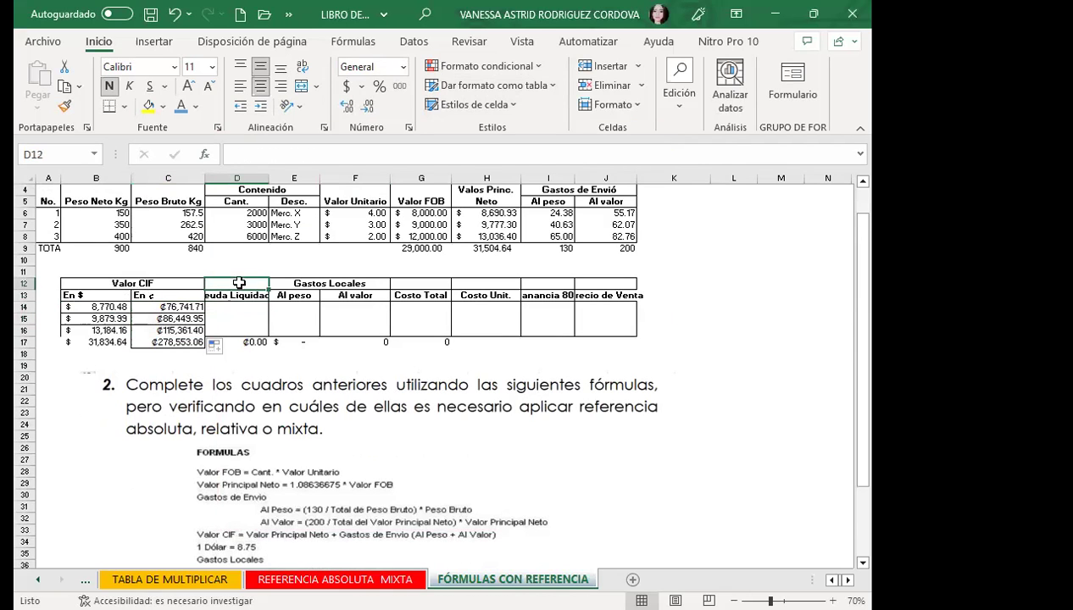
click(302, 66)
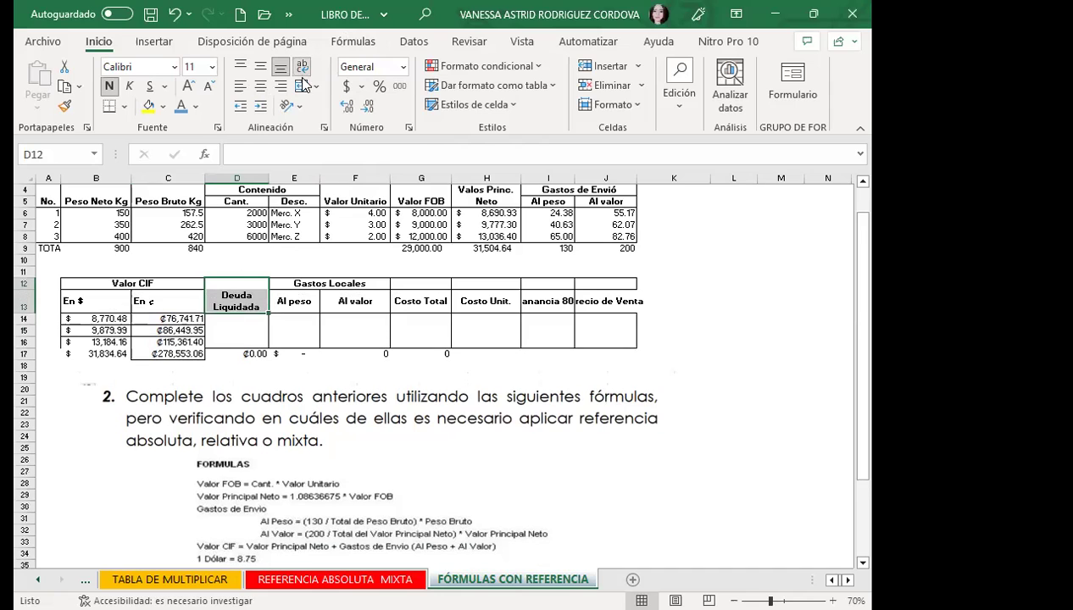
click(302, 87)
click(222, 320)
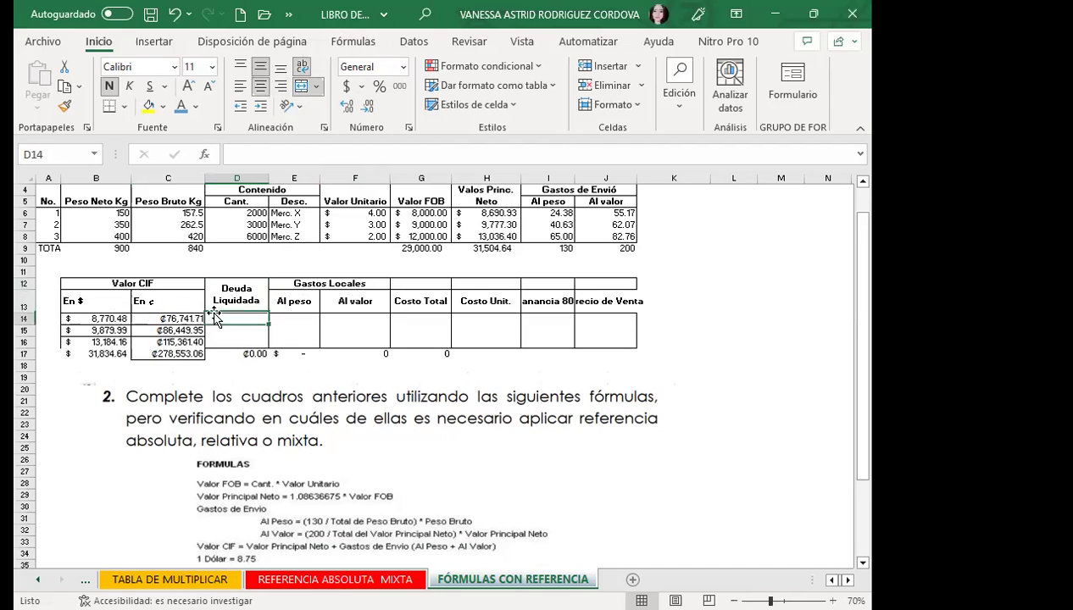
click(89, 303)
click(164, 302)
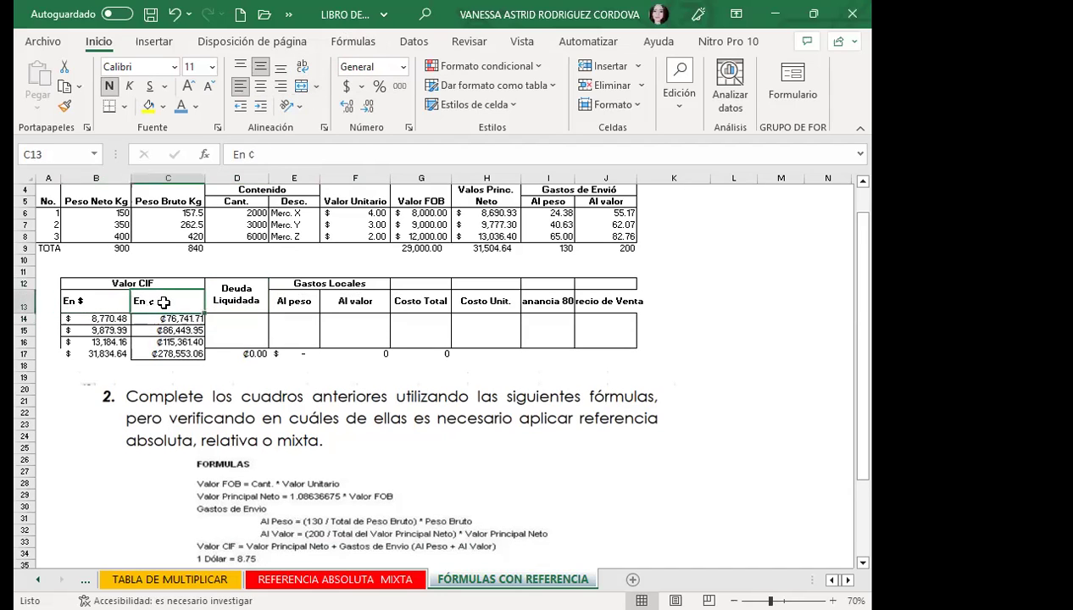
click(231, 314)
scroll(297, 457, down, 2)
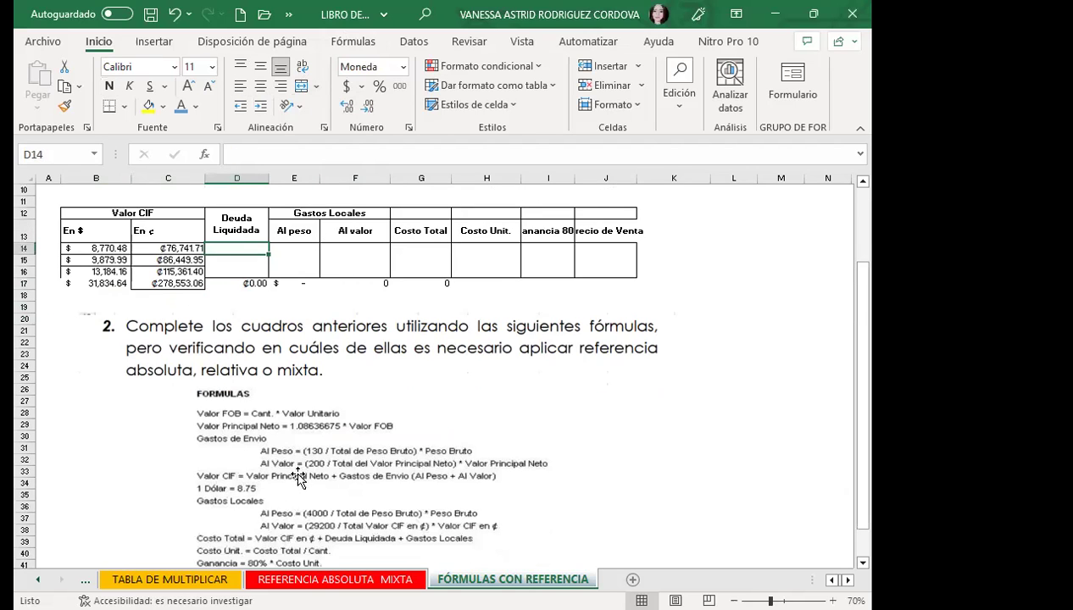
scroll(191, 508, down, 2)
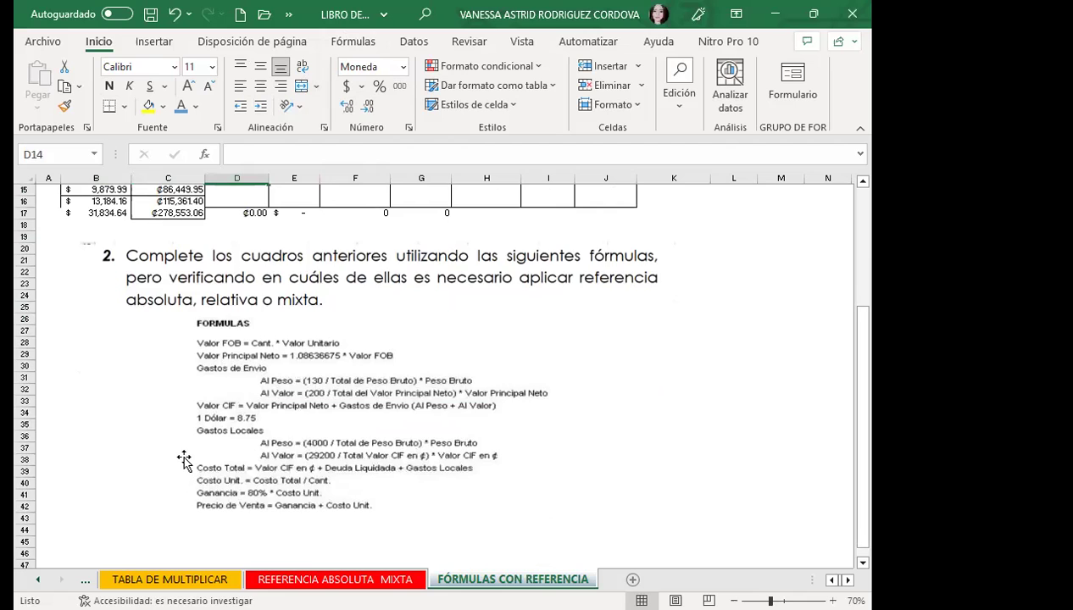
scroll(184, 458, up, 2)
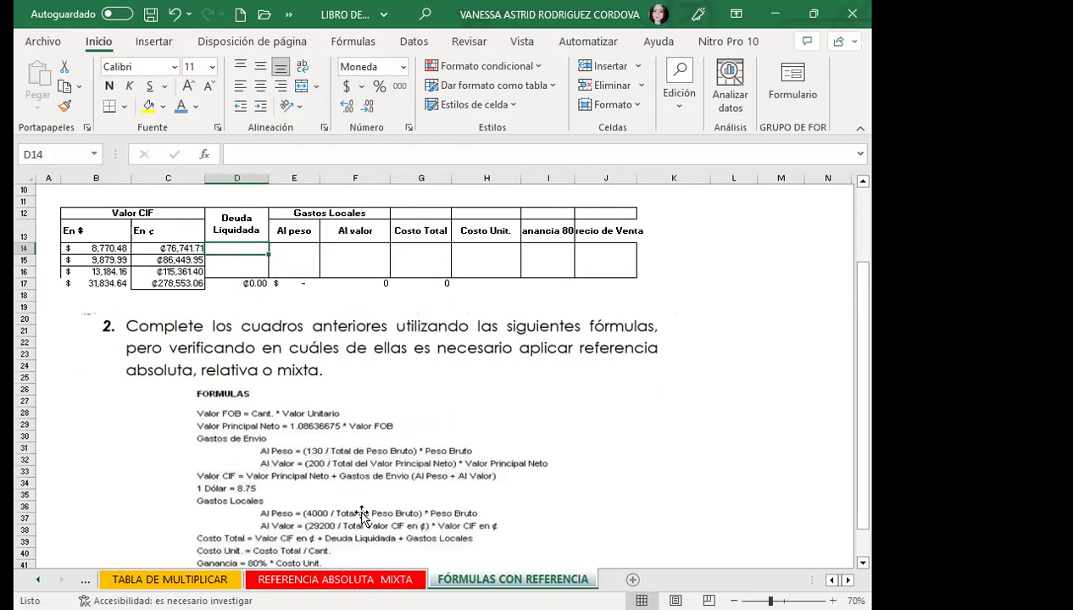
scroll(292, 467, up, 3)
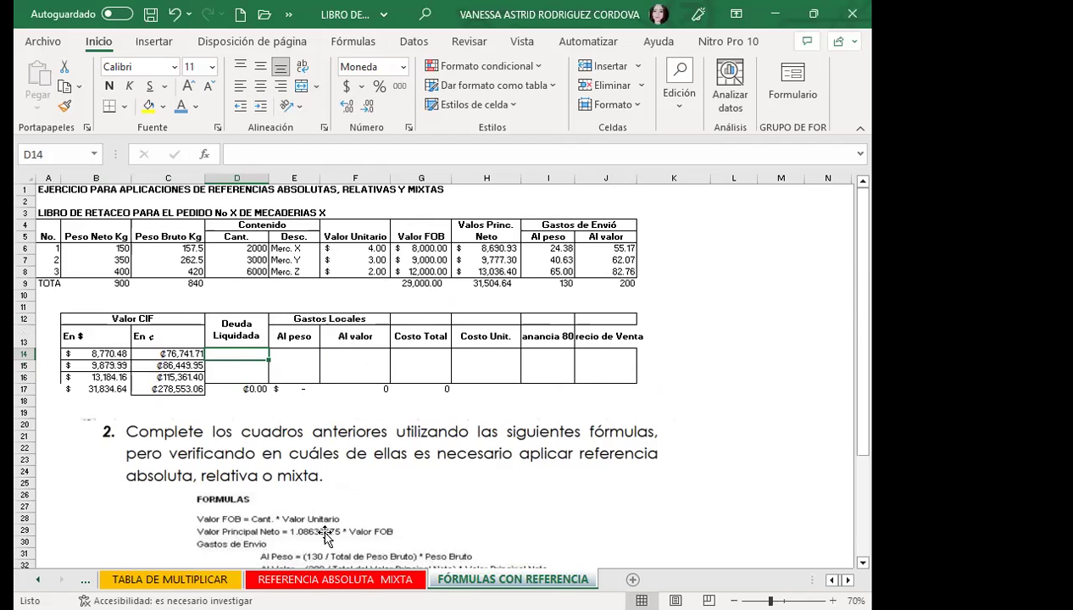
click(318, 580)
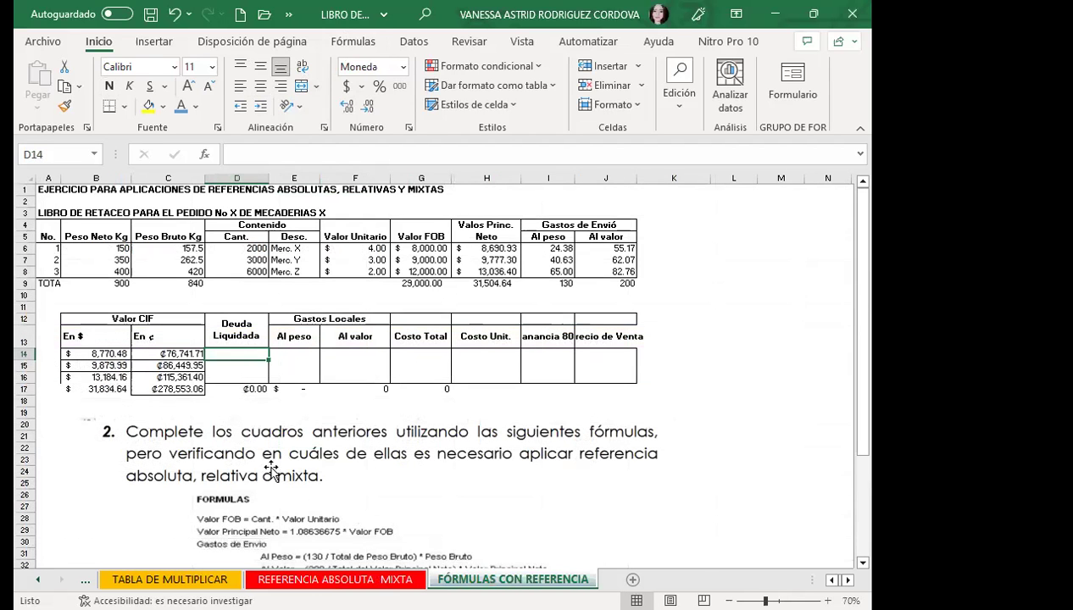
click(264, 465)
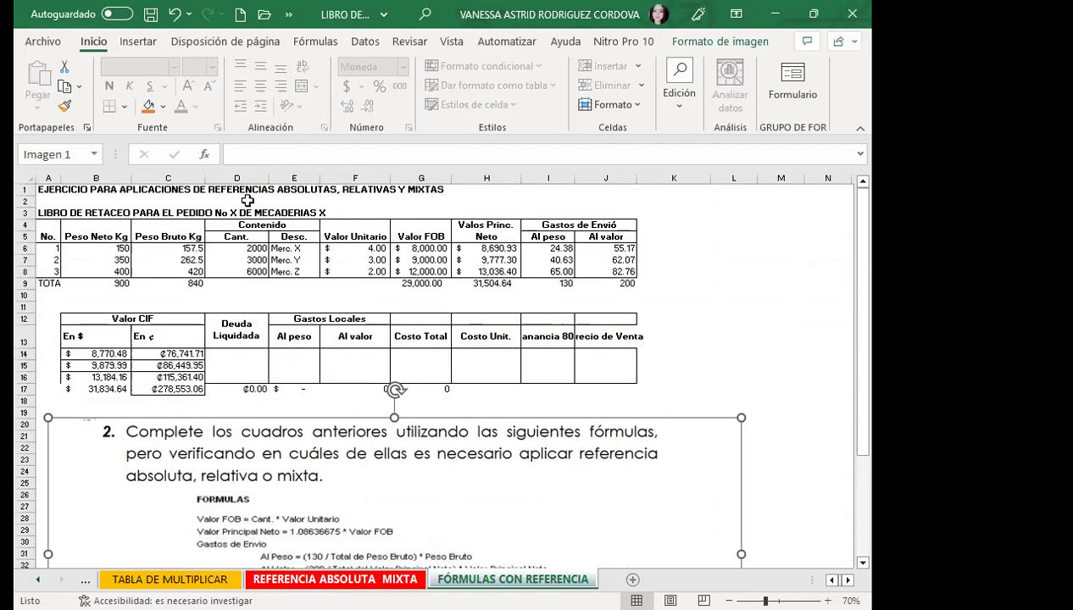
click(734, 356)
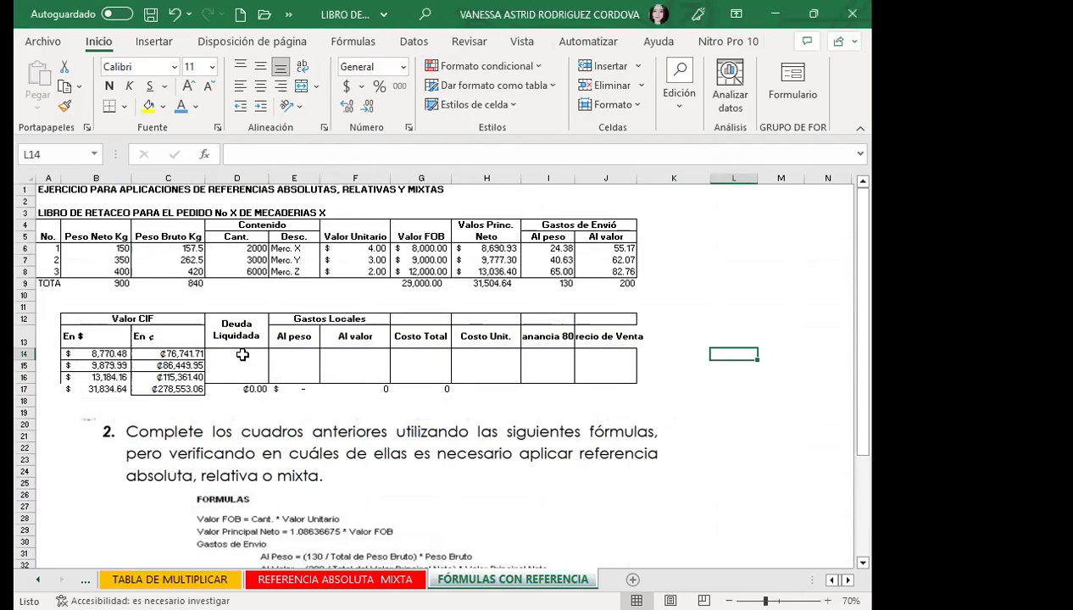
click(243, 355)
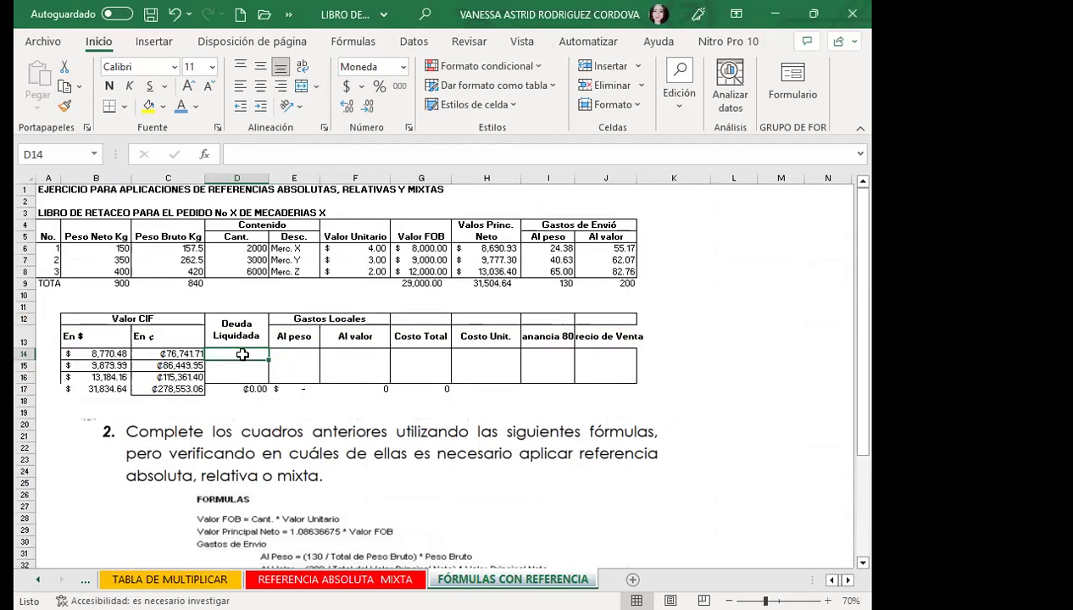
Enter =(4000/$C$9)*$C6 in E14 for the Al peso share.
click(285, 353)
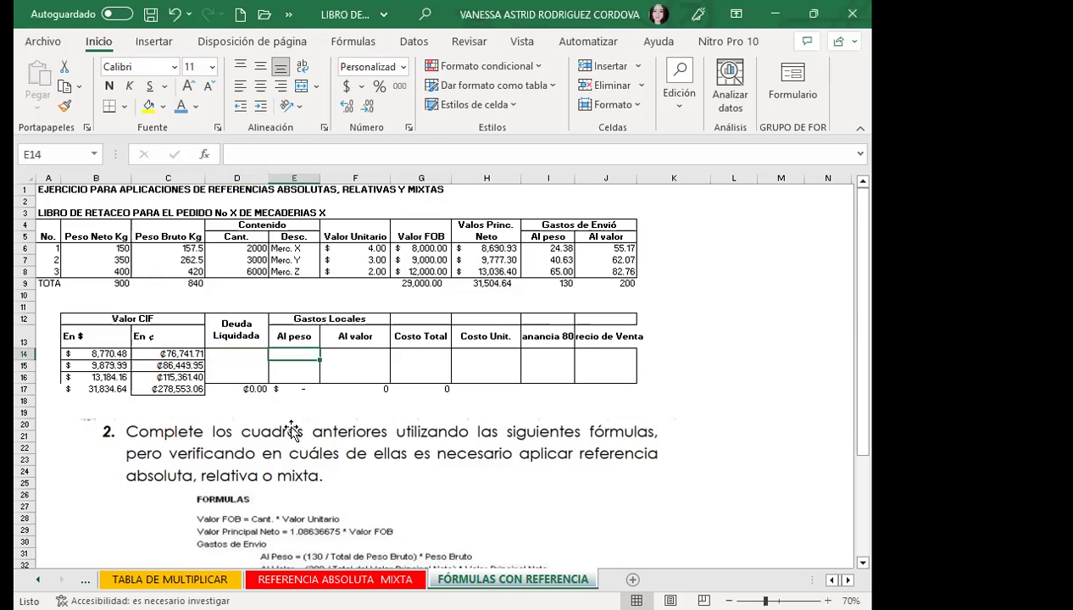
scroll(229, 499, down, 2)
scroll(228, 501, down, 1)
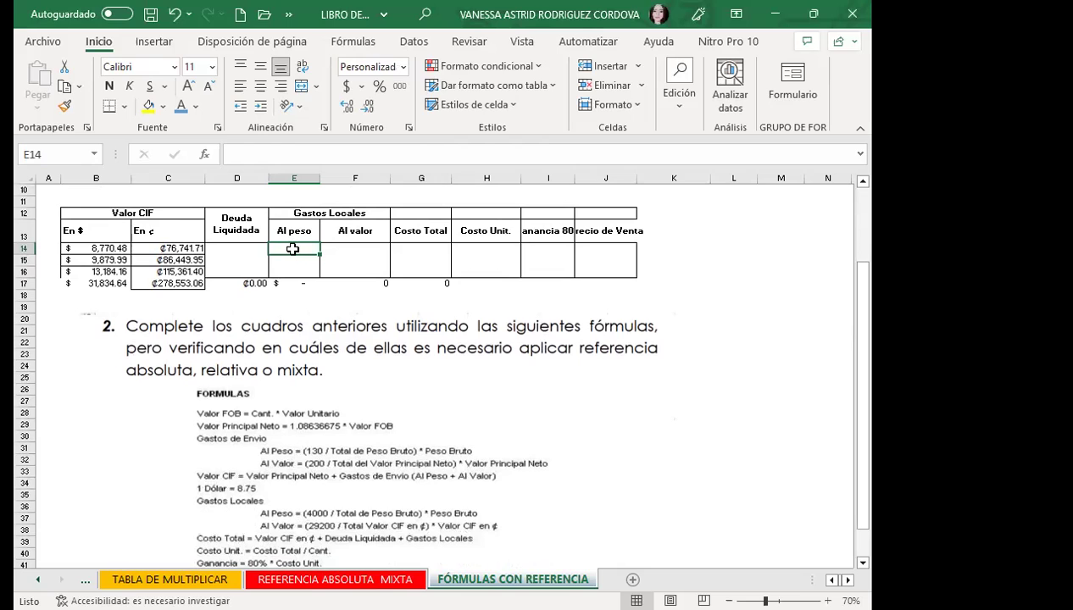
text(=(4000/)
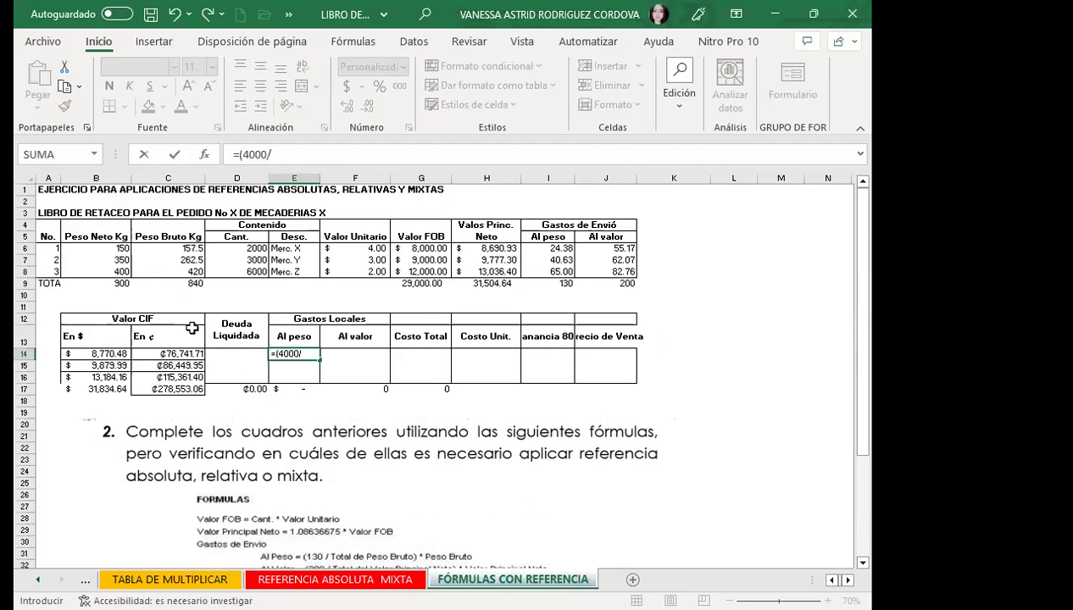
click(163, 283)
key(F4)
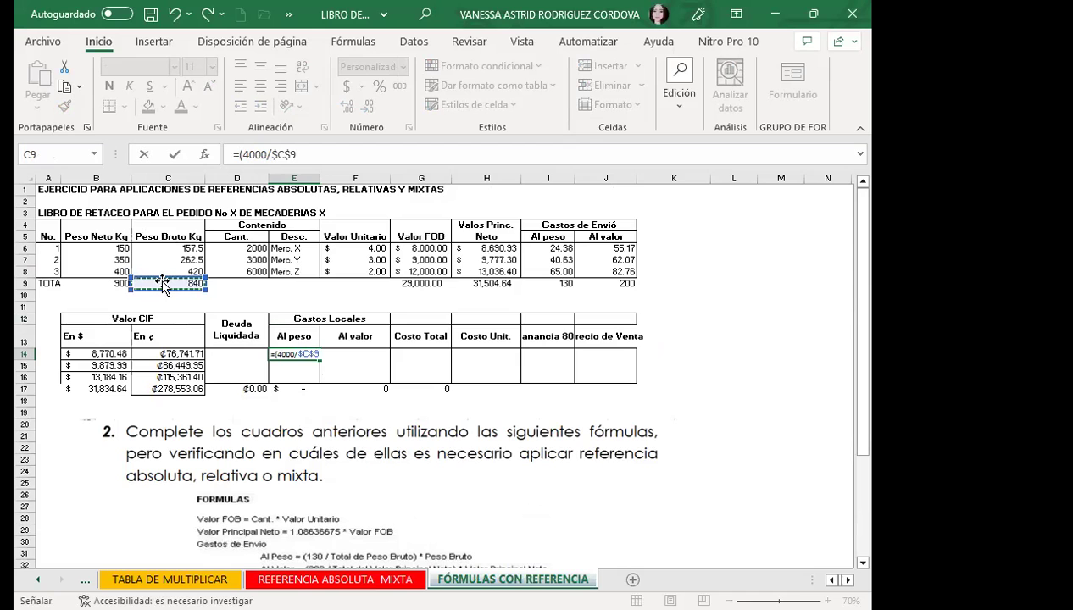
text())
scroll(398, 500, down, 2)
scroll(312, 521, down, 2)
scroll(458, 496, up, 1)
scroll(486, 457, up, 1)
scroll(428, 391, up, 3)
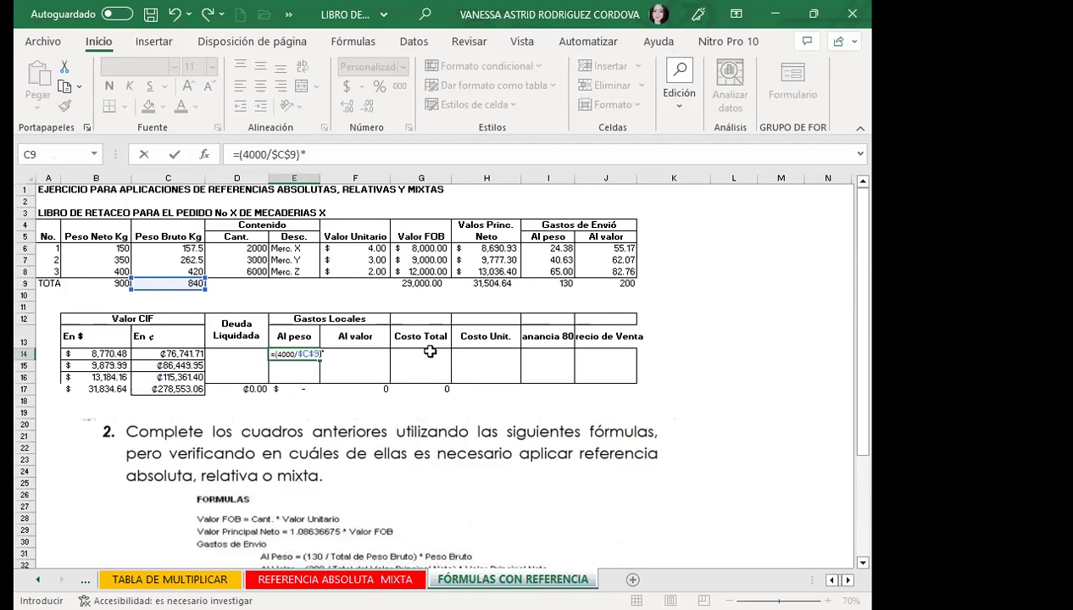
click(172, 248)
key(F4)
key(F4)
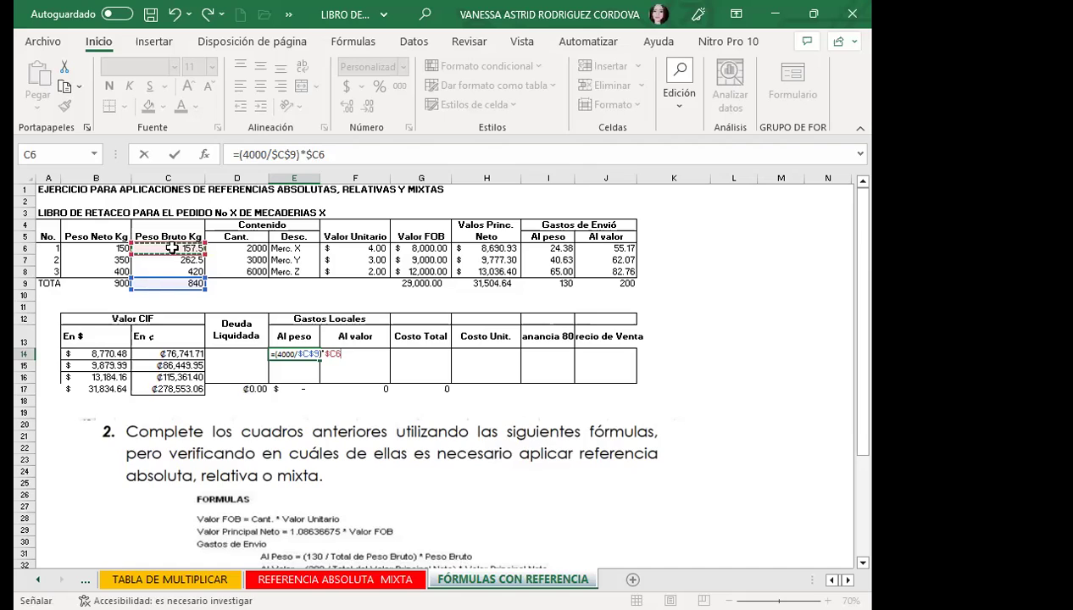
key(Return)
Fill the Al peso formula down to E16, giving 750, 1,250 and 2,000.
click(282, 353)
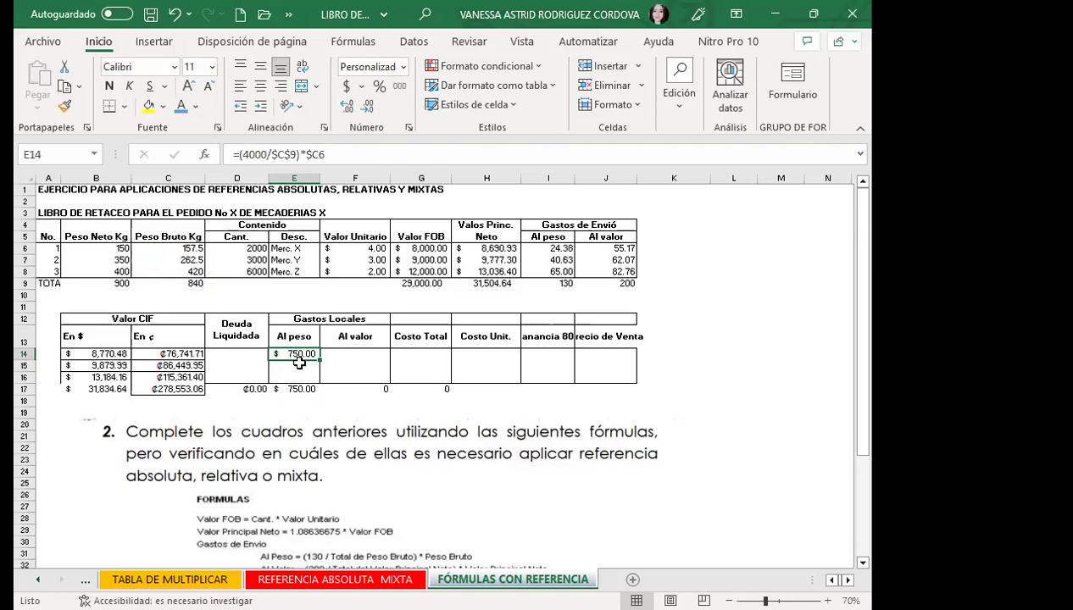
drag(320, 359, 318, 379)
scroll(268, 511, down, 1)
scroll(268, 511, down, 2)
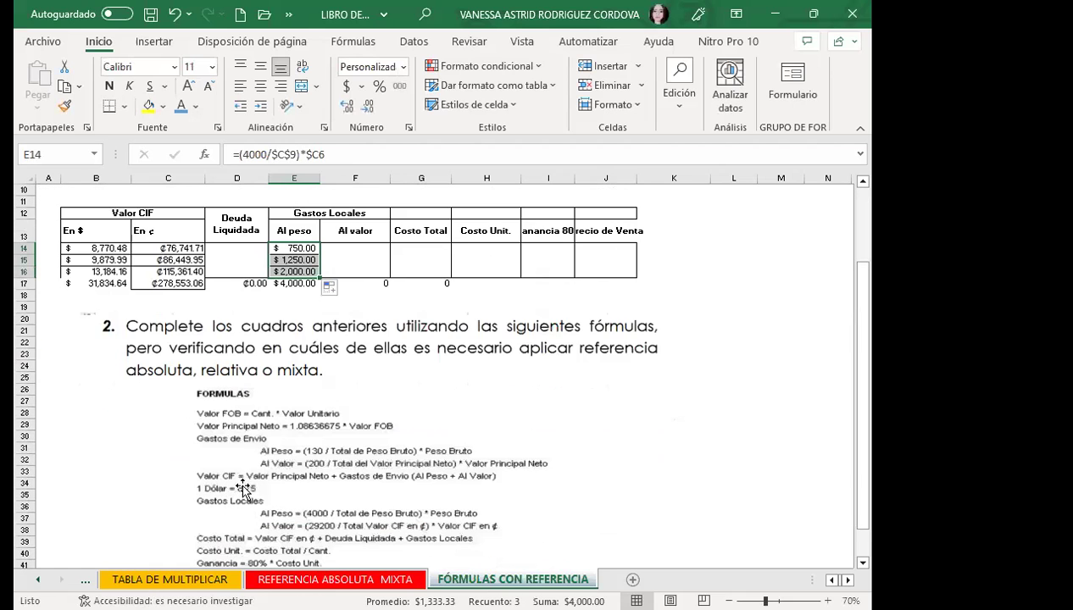
scroll(320, 386, up, 2)
Enter =(29200/$C$17)*C14 in F14 for the Al valor share.
click(341, 319)
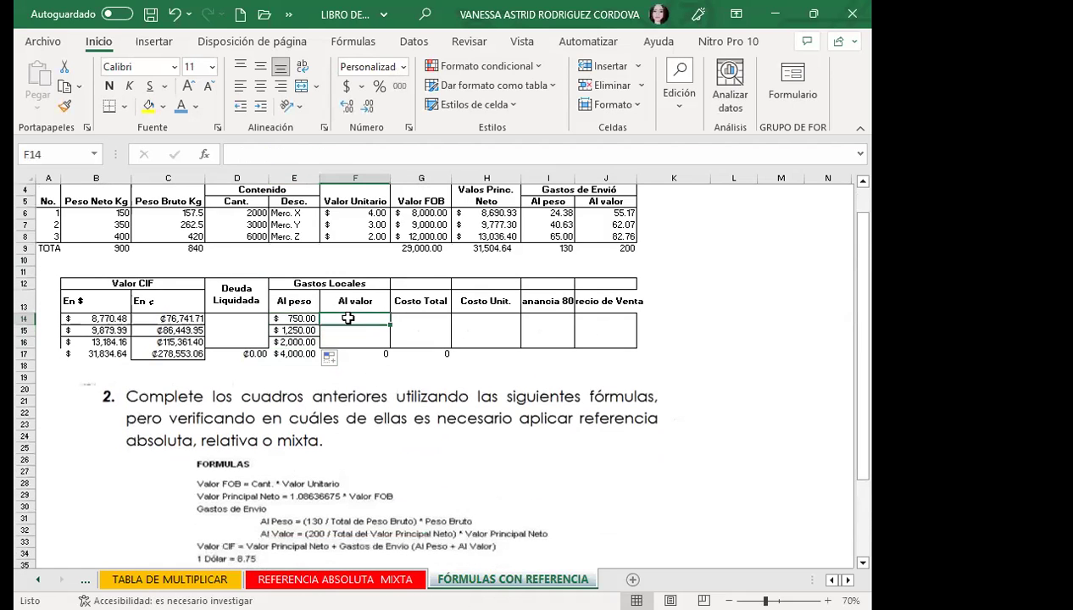
scroll(348, 475, down, 2)
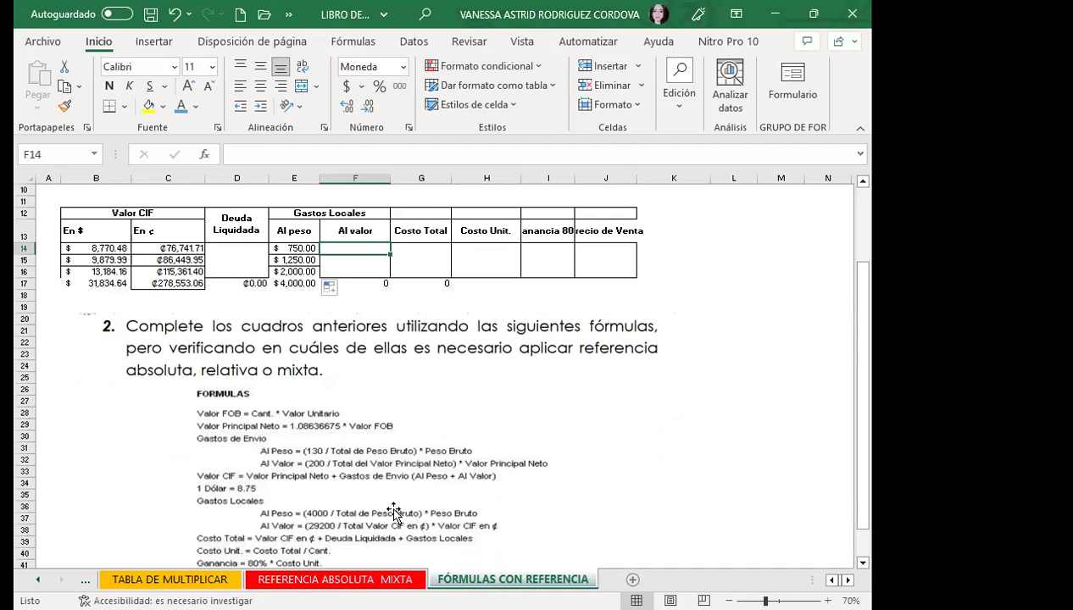
scroll(434, 519, up, 2)
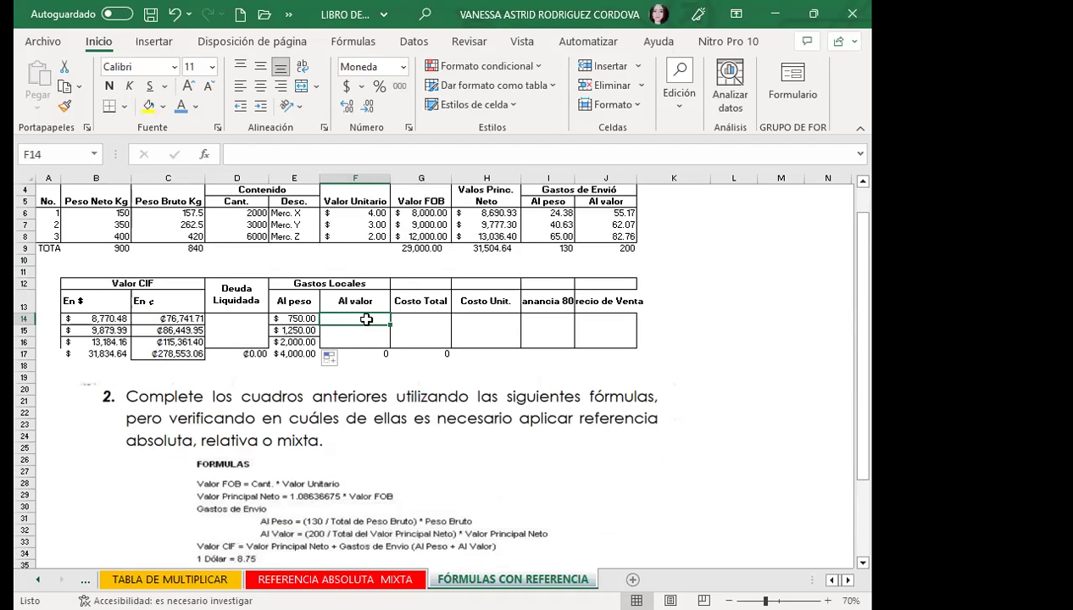
text(=(2)
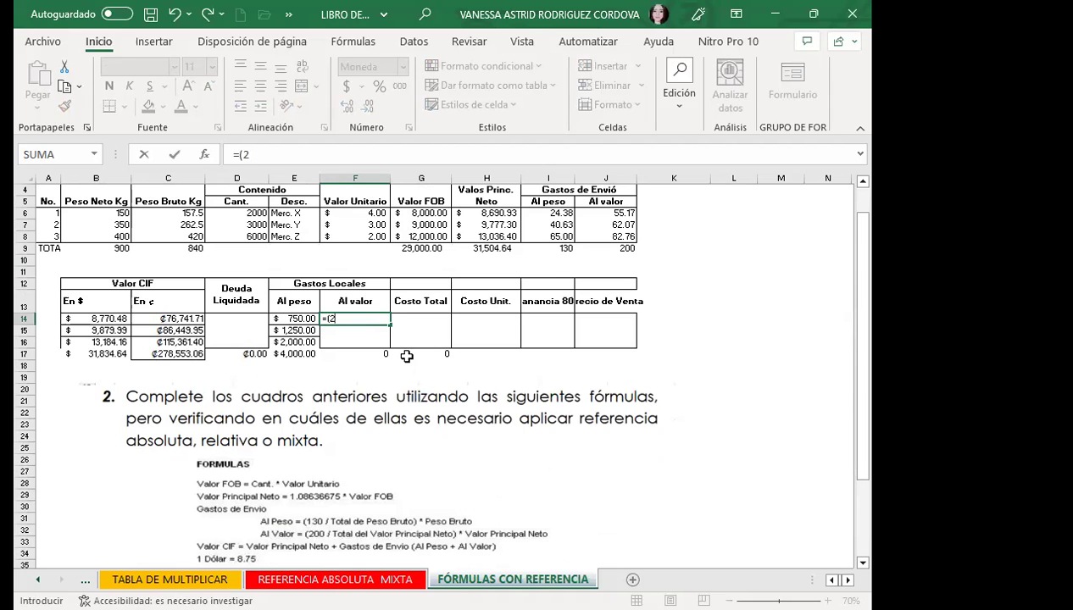
scroll(460, 473, down, 3)
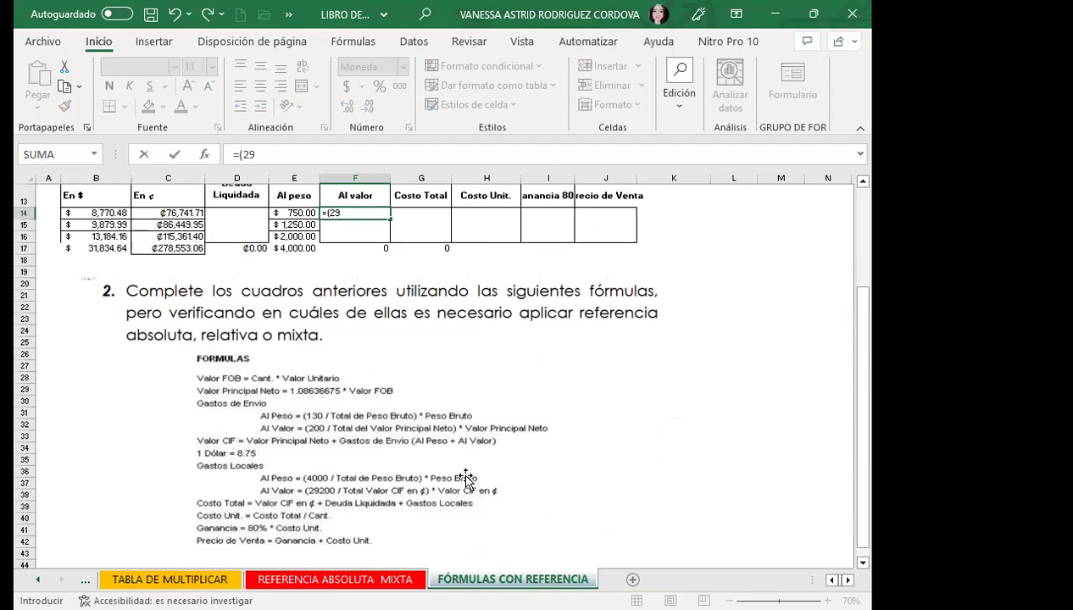
scroll(460, 470, up, 2)
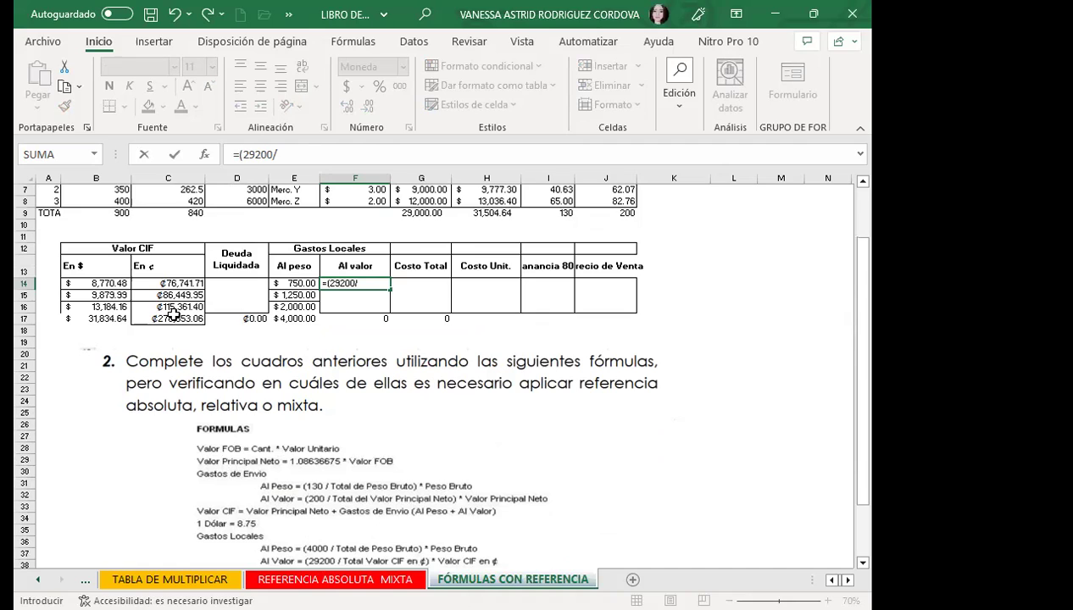
click(173, 319)
key(F4)
text()*)
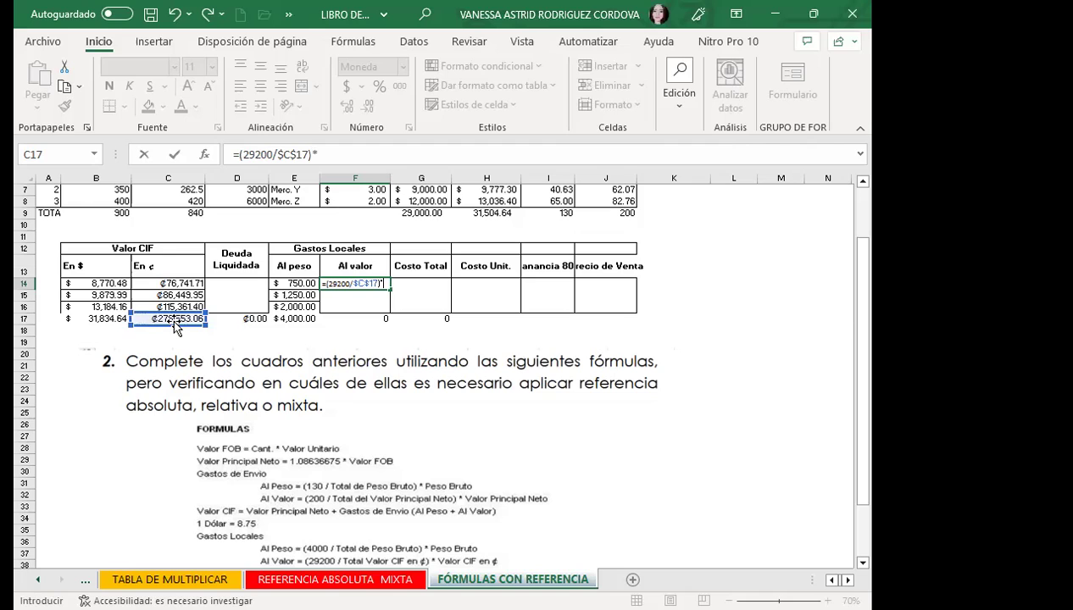
click(161, 284)
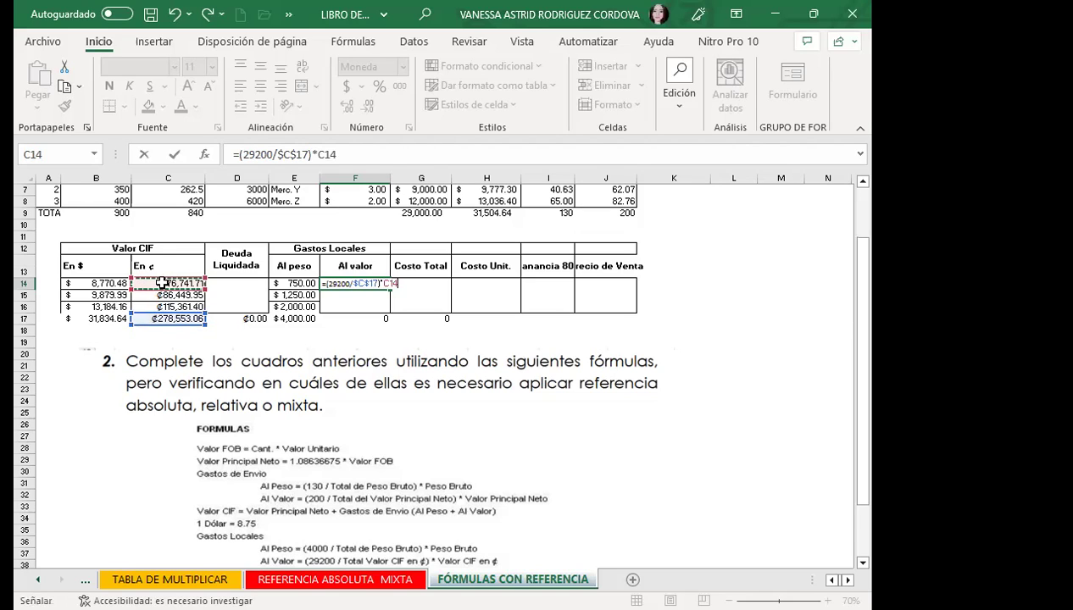
key(Return)
Change the F14 formula's C14 reference to $C14.
click(333, 280)
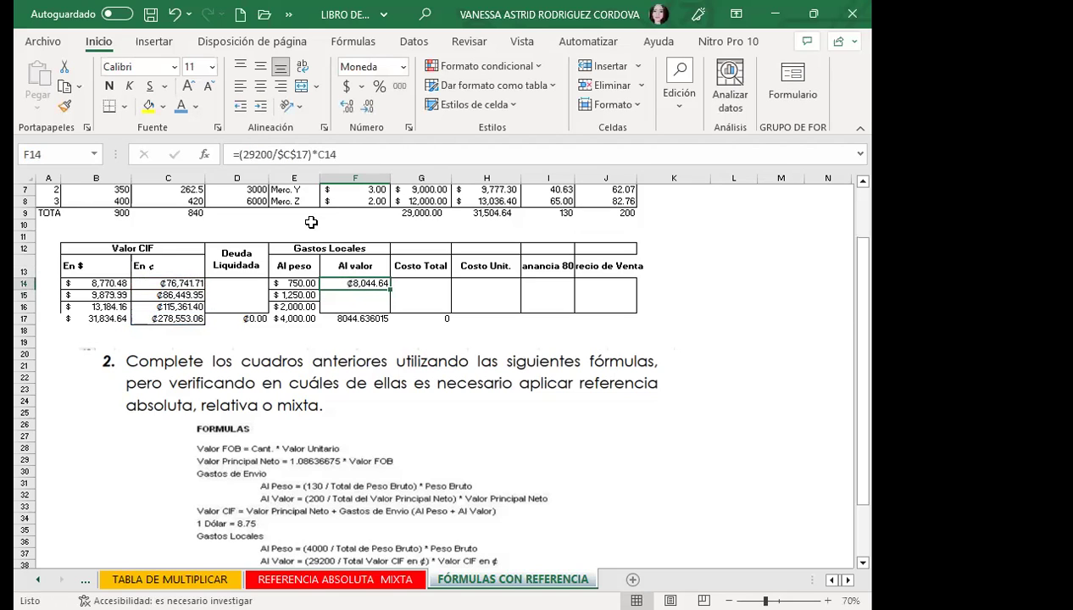
click(326, 155)
text($)
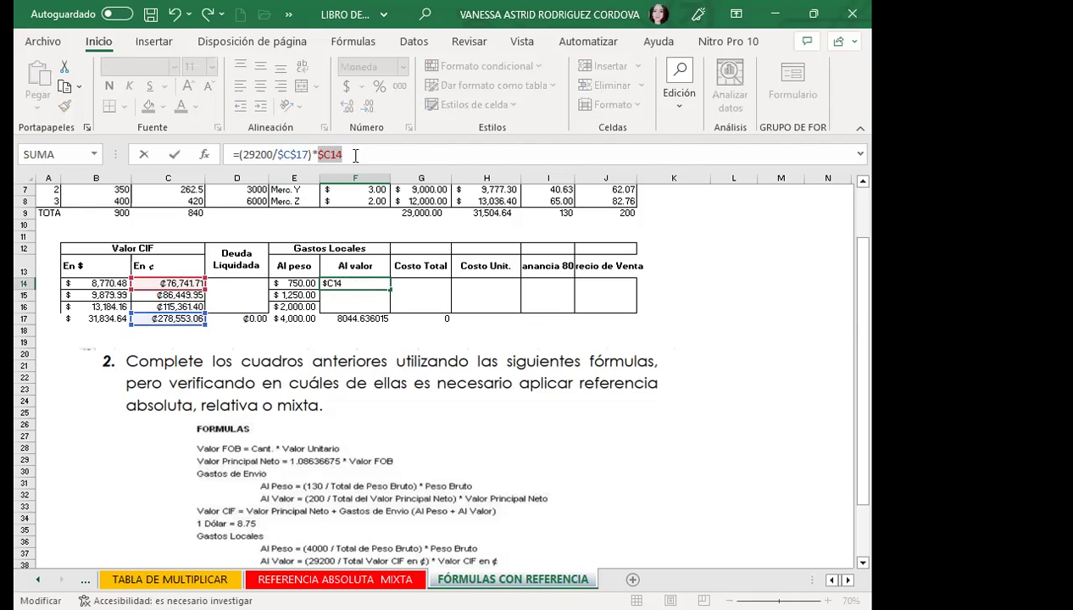
key(Return)
Fill the Al valor formula down to F16, giving ₡8,044.64, ₡9,062.33 and ₡12,093.04.
click(356, 283)
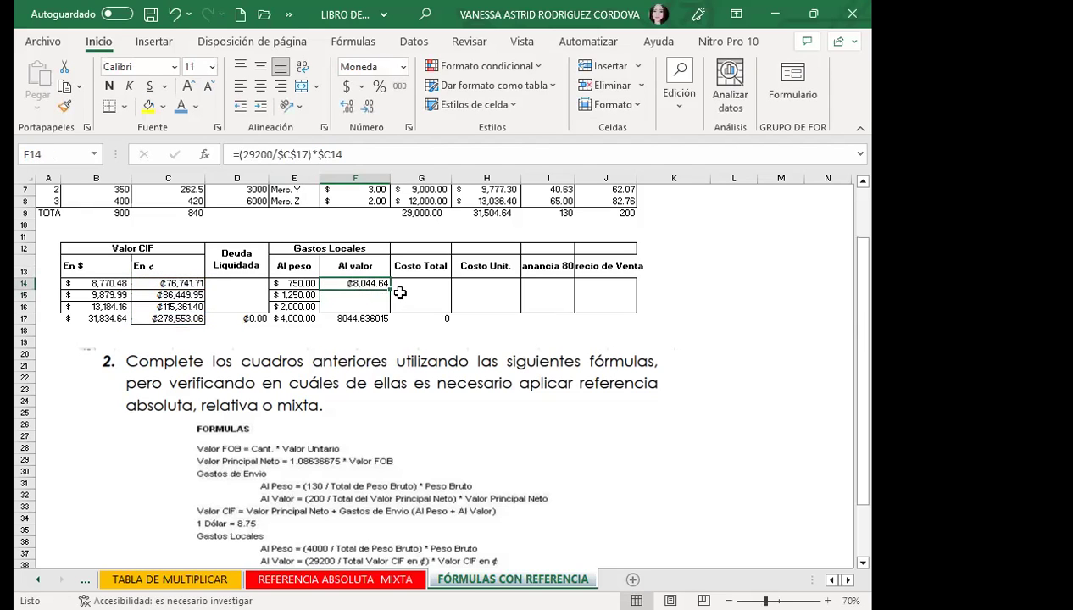
drag(392, 290, 394, 307)
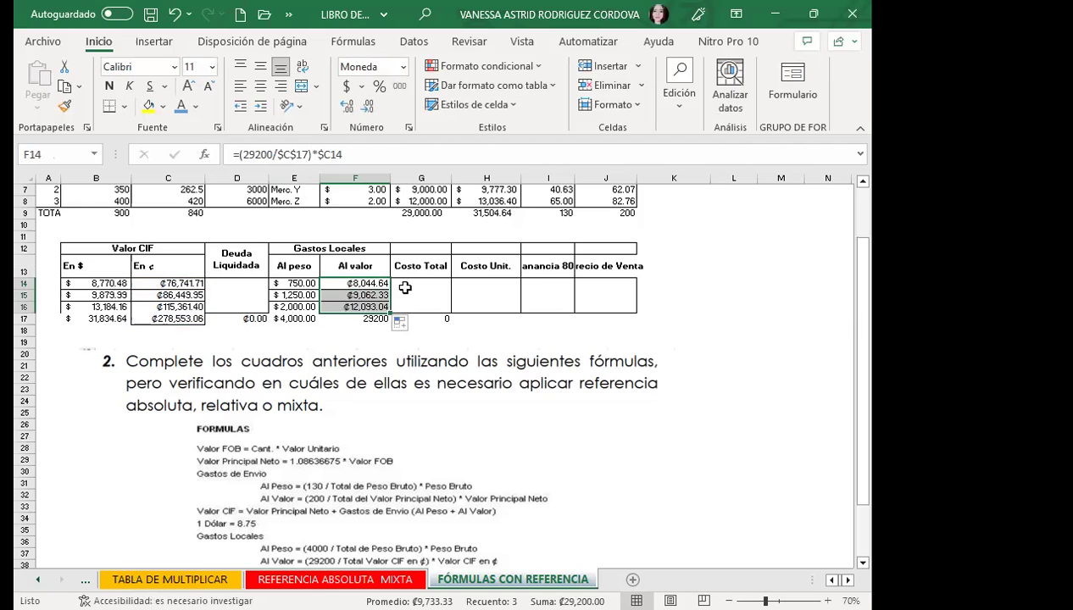
click(407, 283)
scroll(323, 459, down, 2)
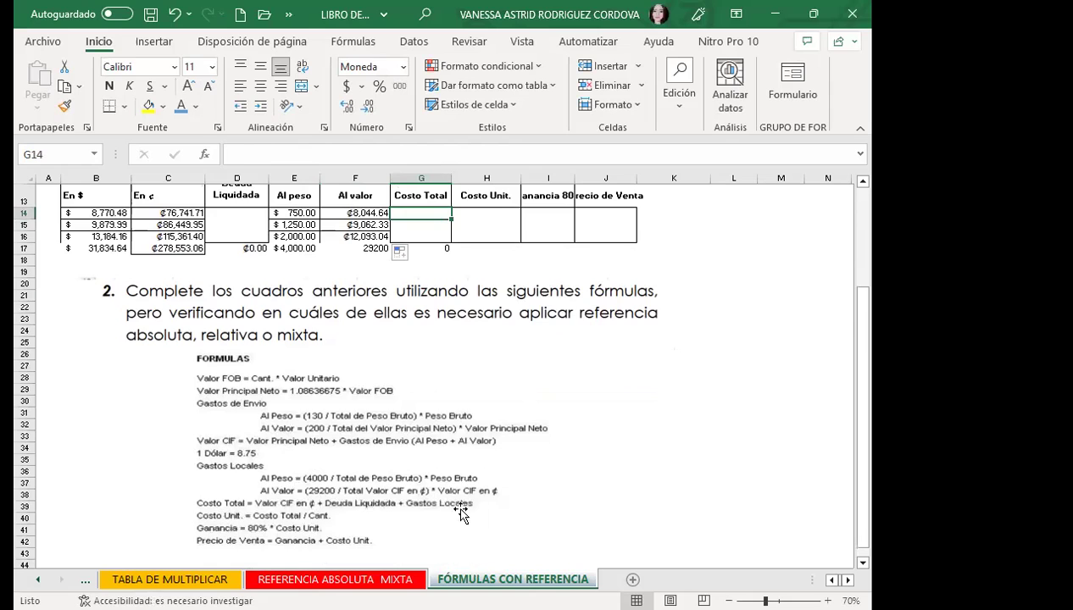
scroll(479, 486, up, 2)
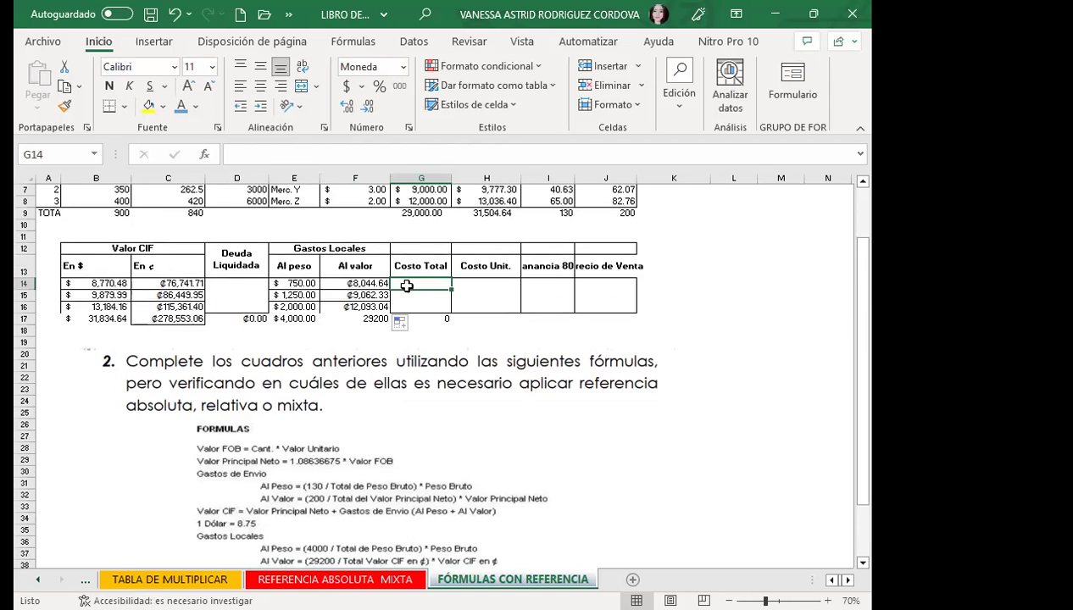
text(=)
click(171, 283)
text(+)
click(239, 284)
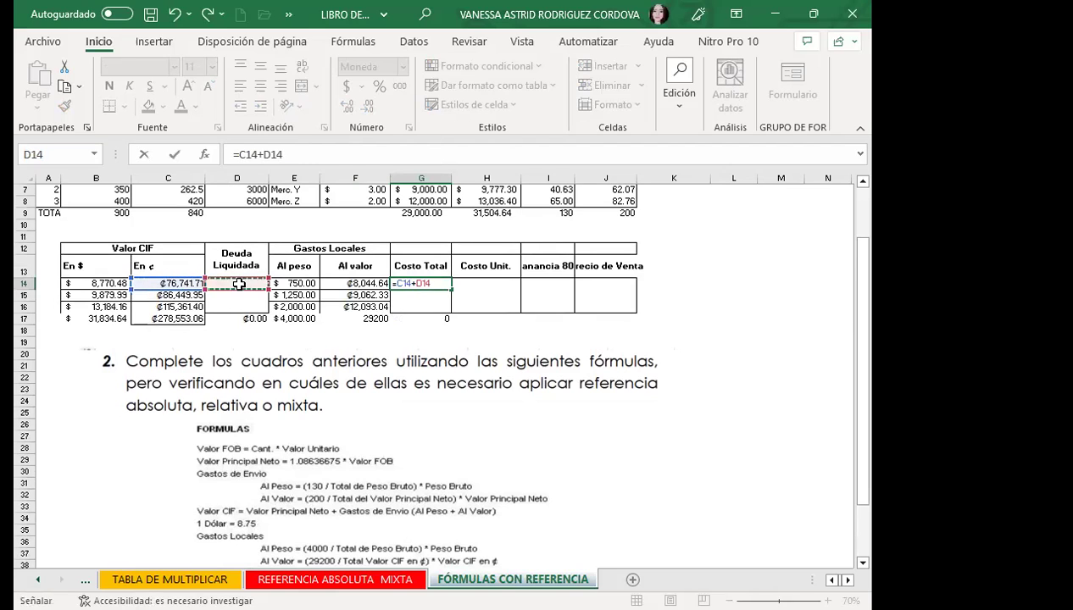
text(+)
click(292, 283)
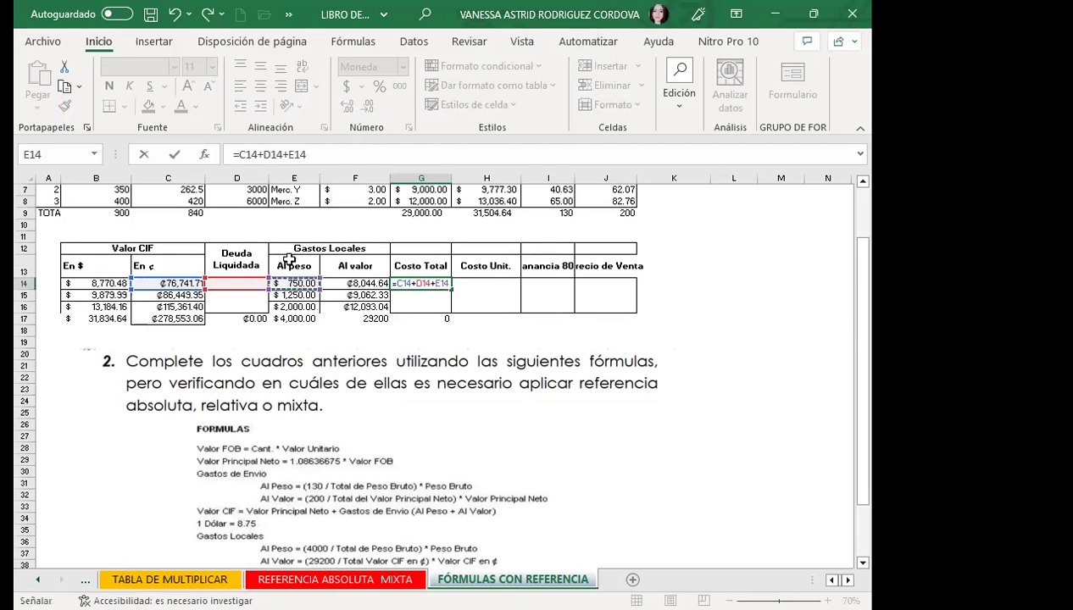
text(+)
click(347, 283)
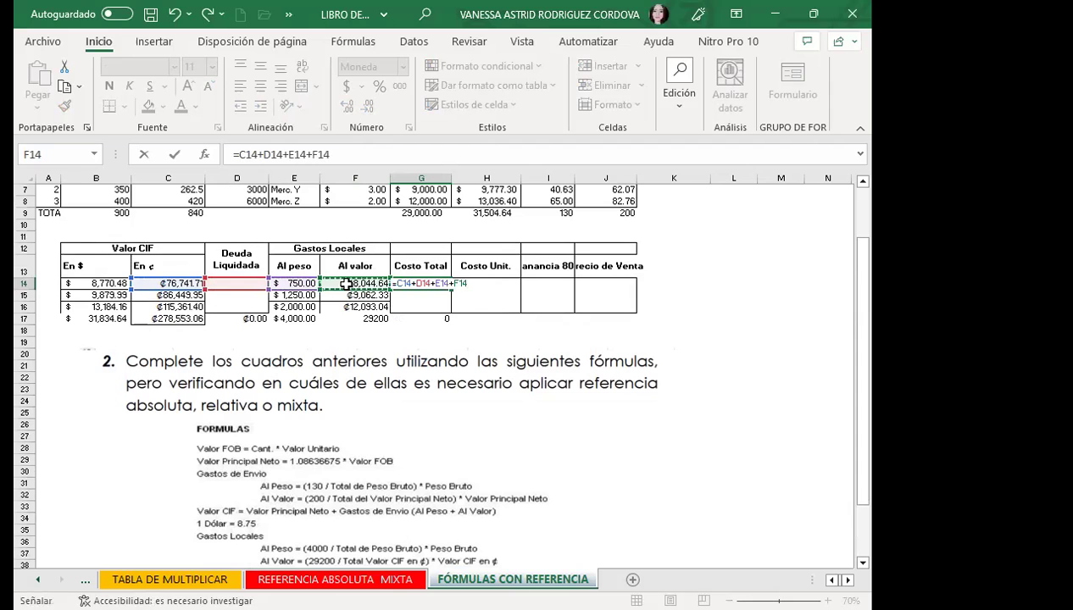
key(Return)
click(408, 282)
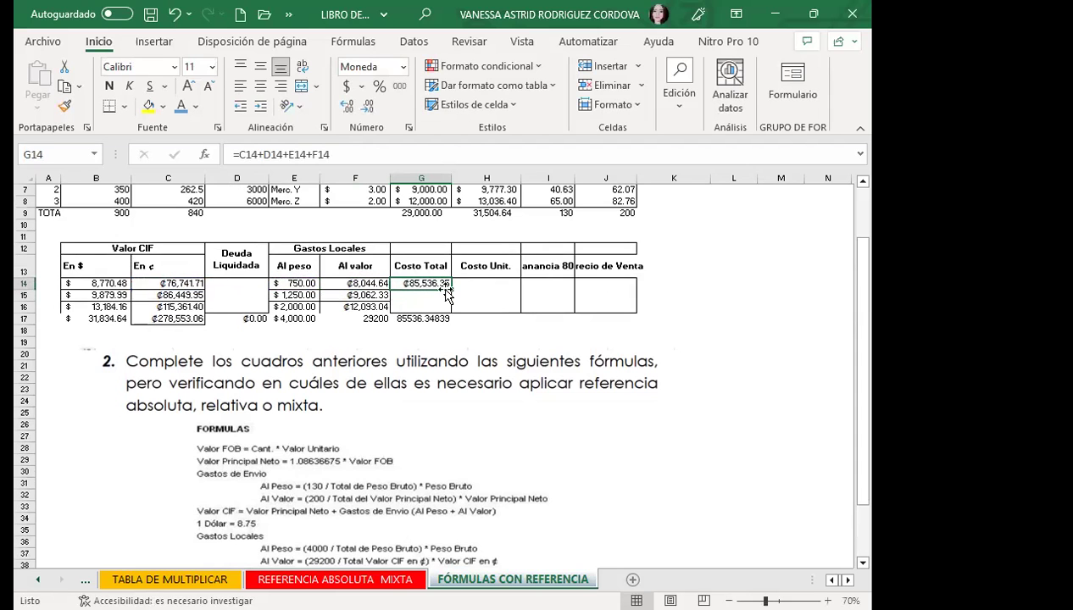
drag(449, 289, 449, 309)
scroll(407, 462, down, 2)
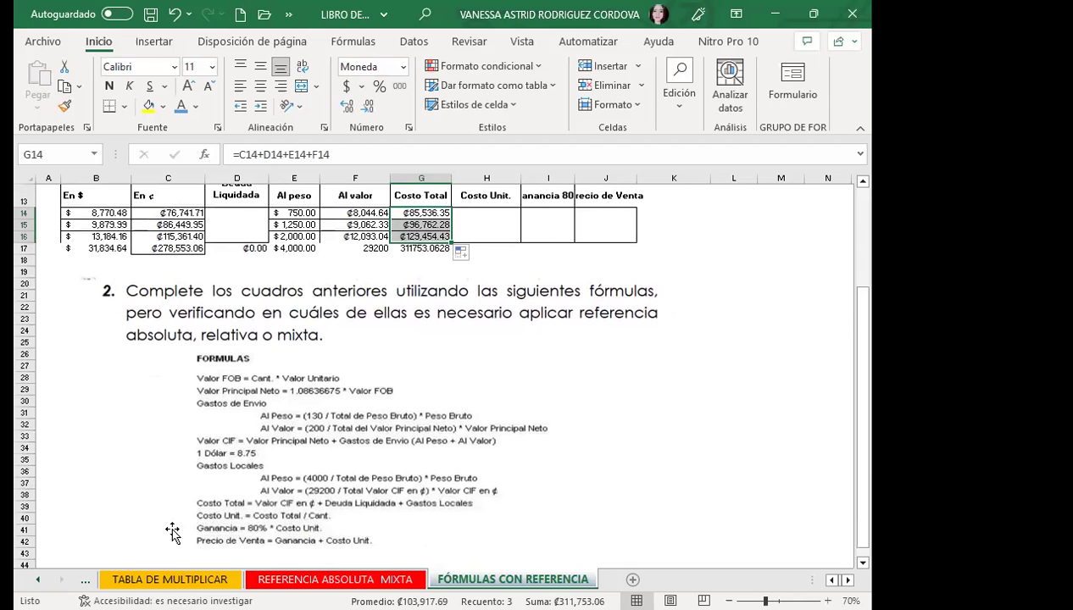
scroll(444, 429, up, 1)
scroll(229, 488, down, 2)
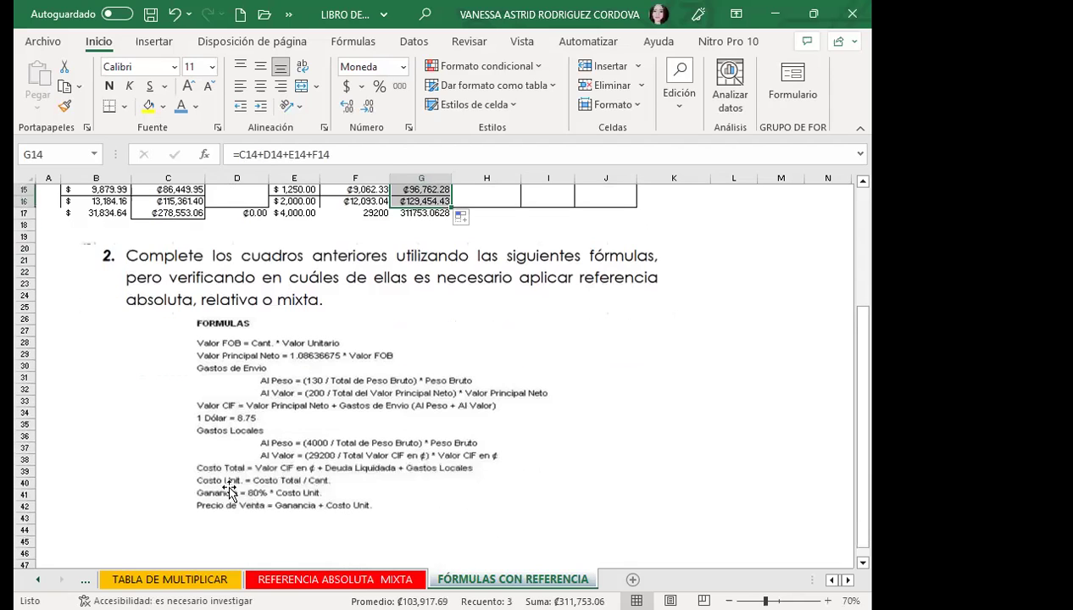
scroll(373, 472, up, 3)
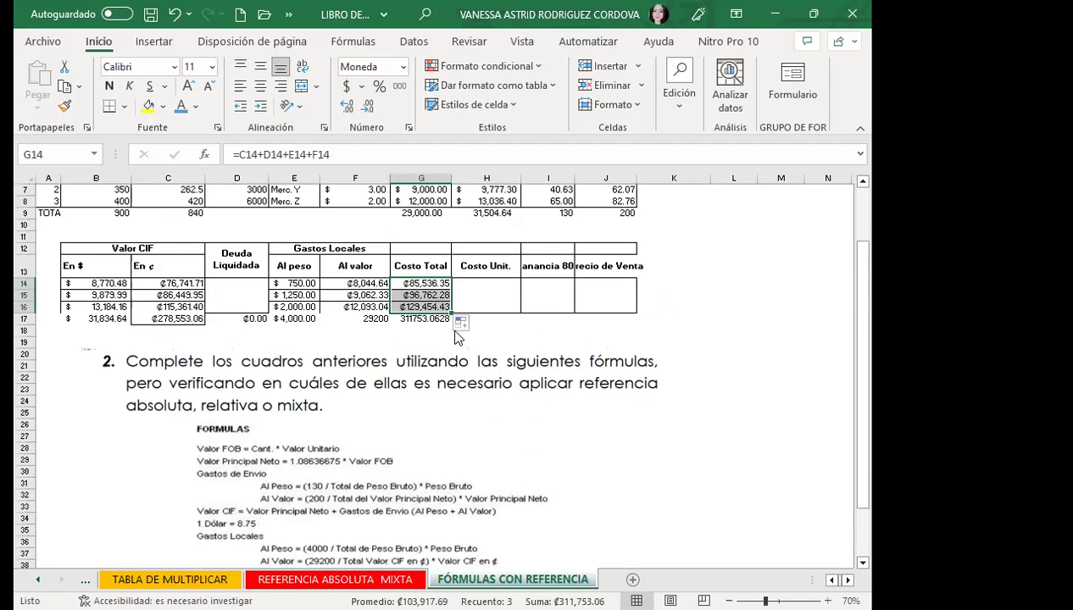
Enter =G14*D6 in H14 and fill it down to H16.
click(474, 286)
text(=)
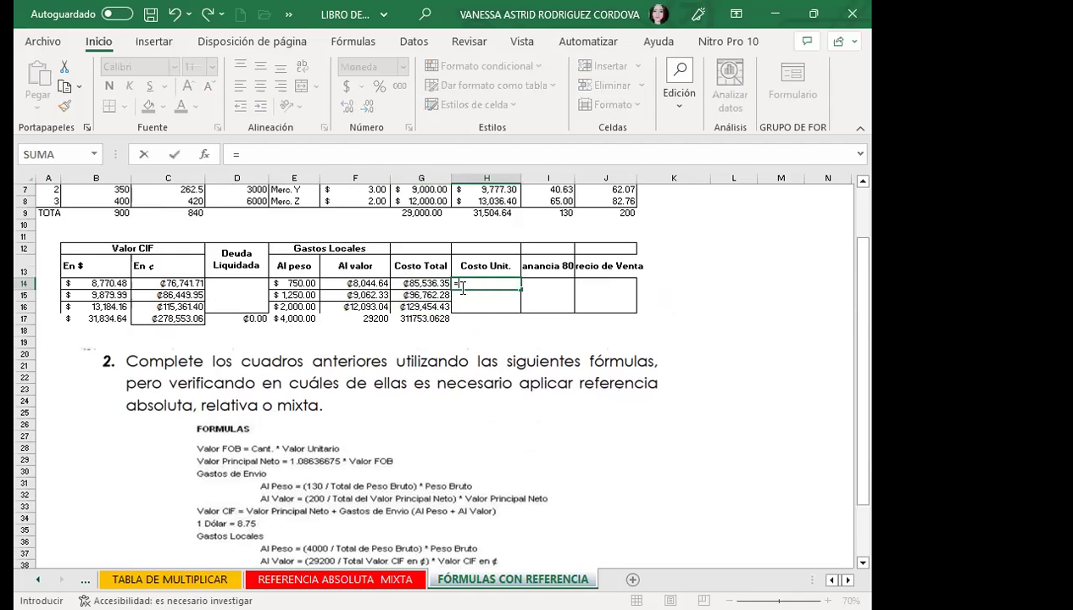
click(414, 286)
text(*)
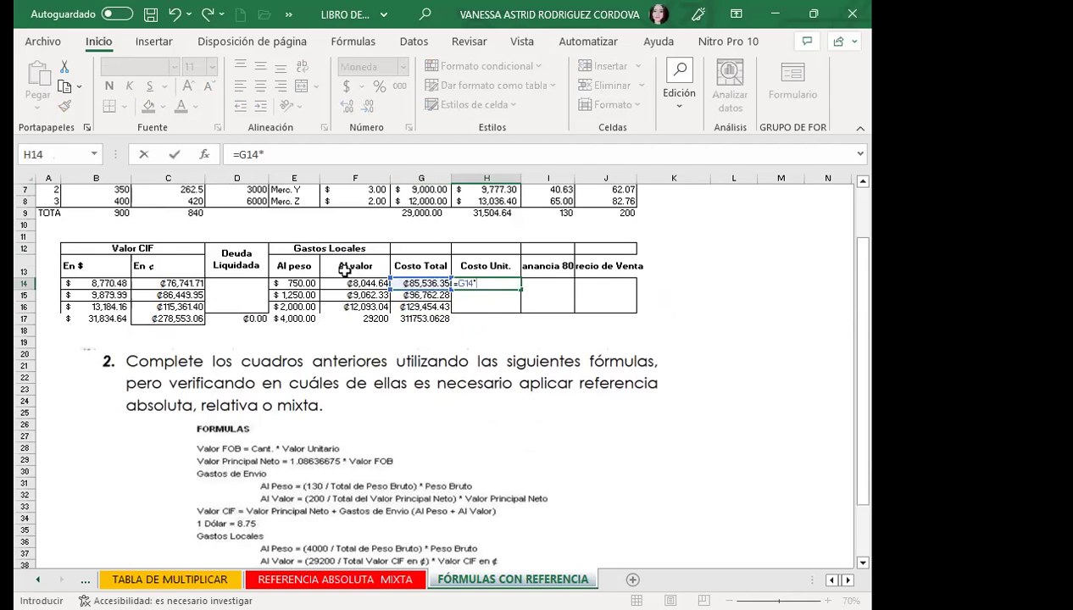
scroll(266, 272, up, 2)
click(235, 249)
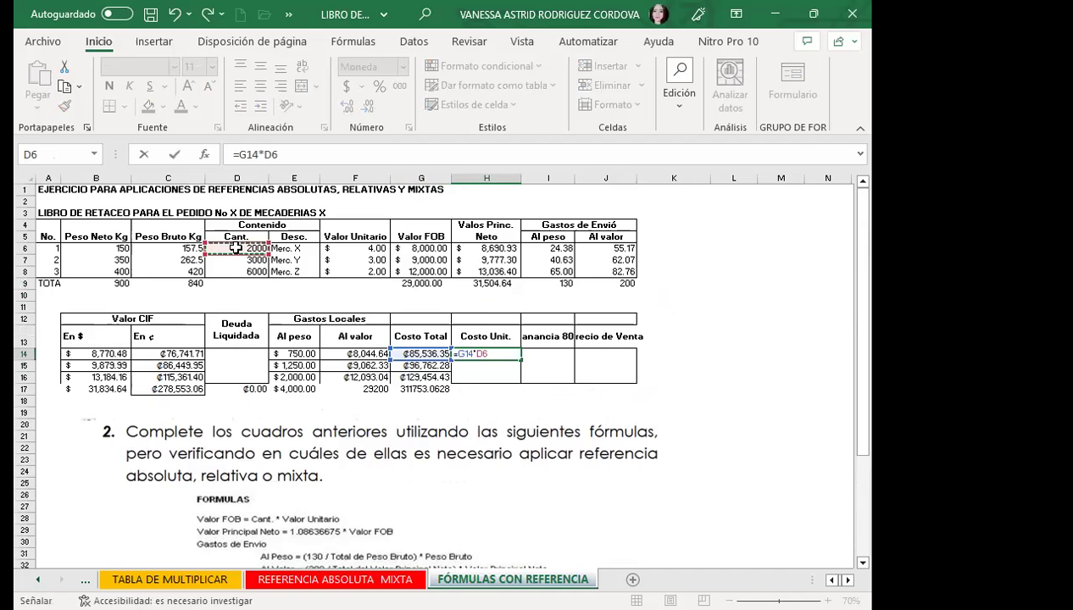
key(ctrl+Return)
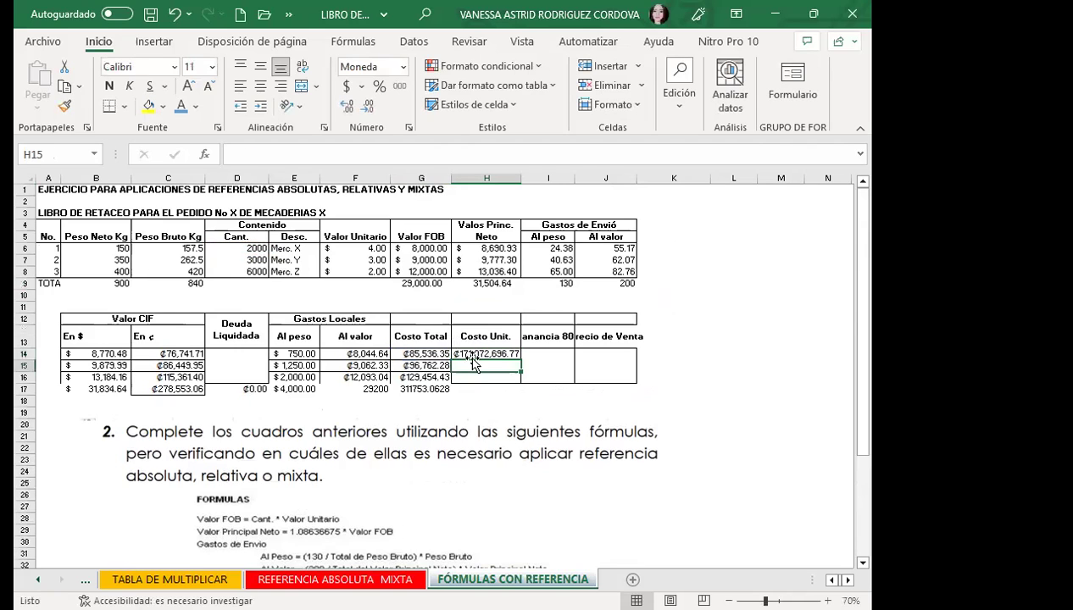
drag(523, 360, 519, 378)
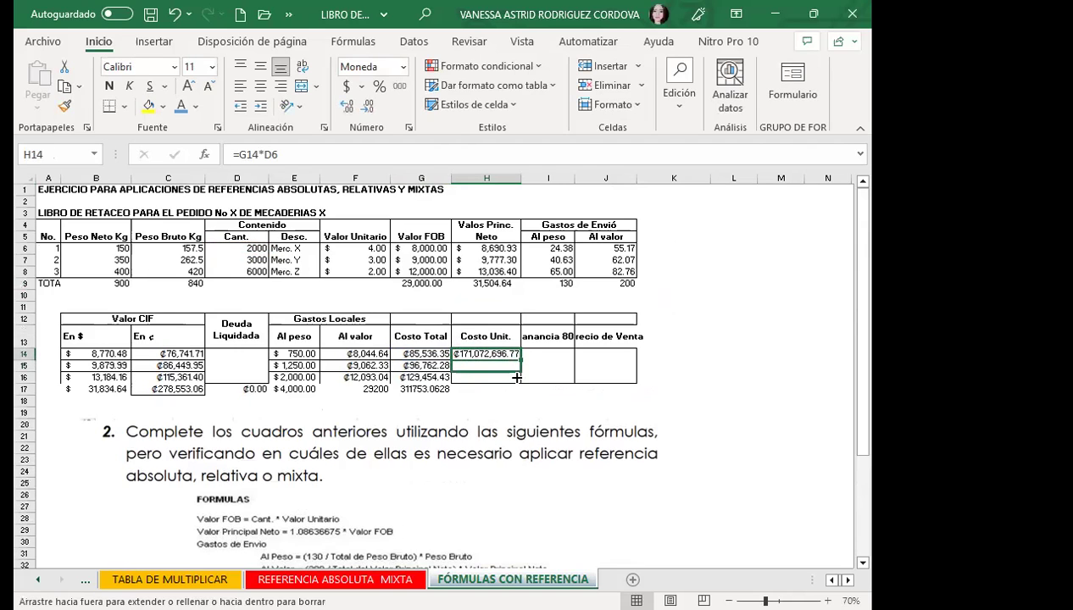
Autofit column H so the Costo Unit. values display fully.
double_click(521, 178)
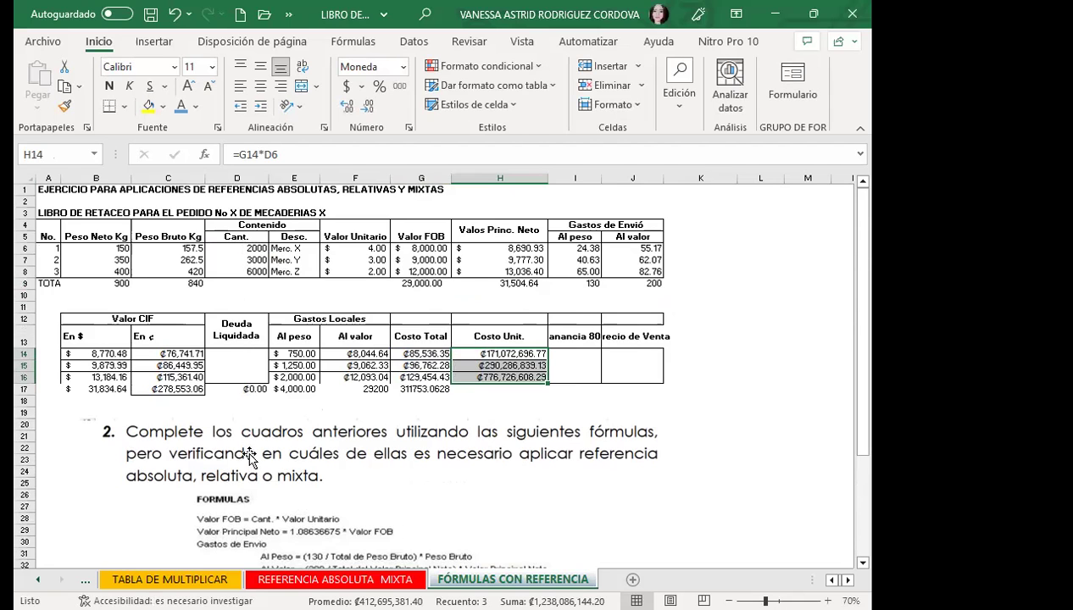
scroll(407, 479, down, 3)
scroll(254, 500, down, 1)
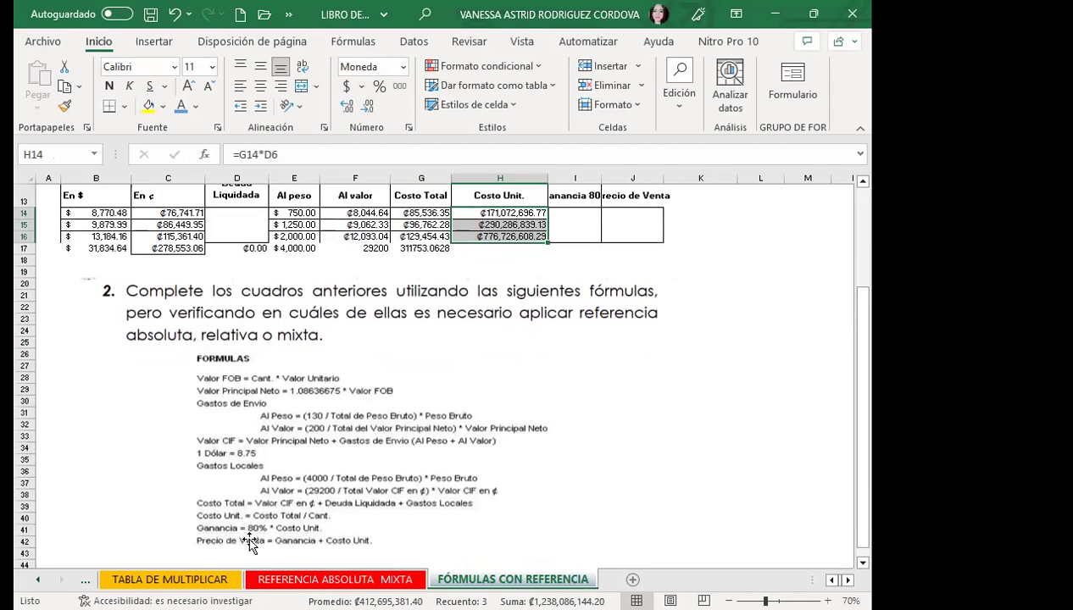
scroll(439, 507, up, 3)
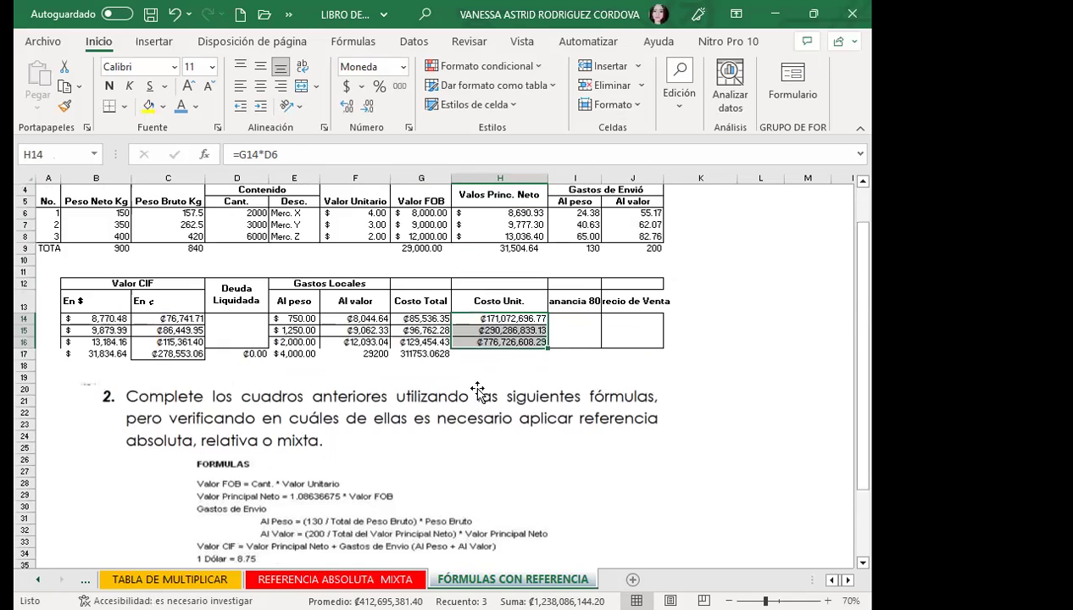
Enter =80%*H14 in I14 and fill it down to I16.
click(563, 319)
text(=80%)
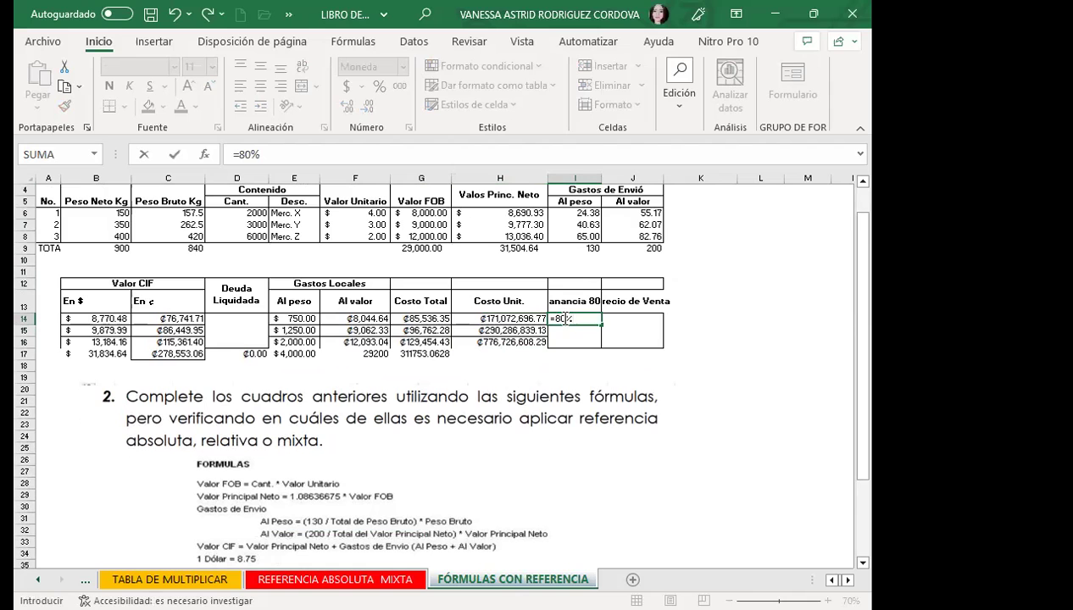
scroll(441, 474, down, 3)
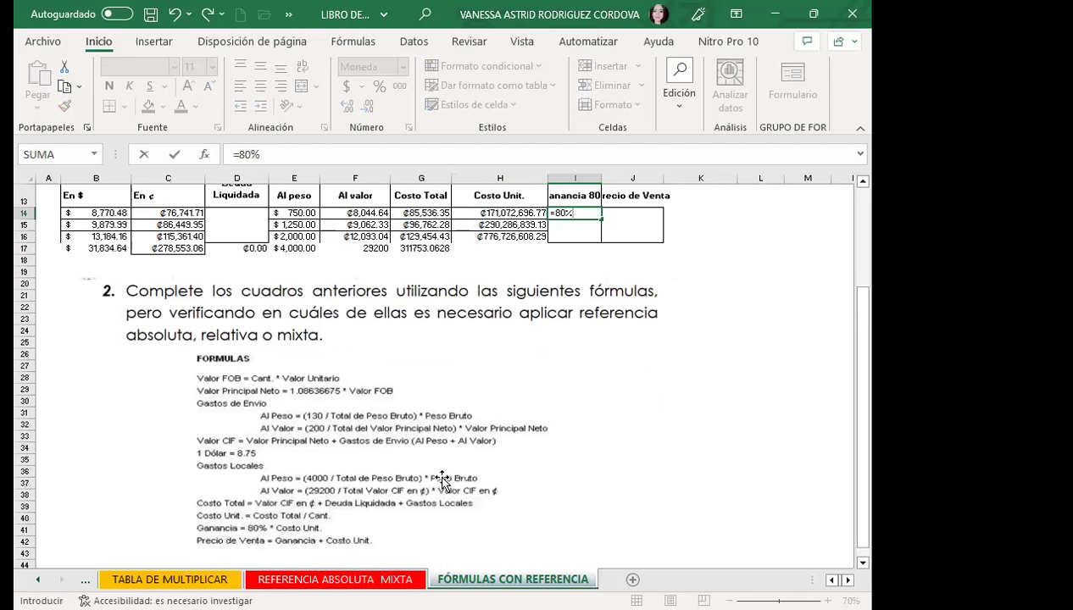
text(*)
scroll(485, 429, up, 3)
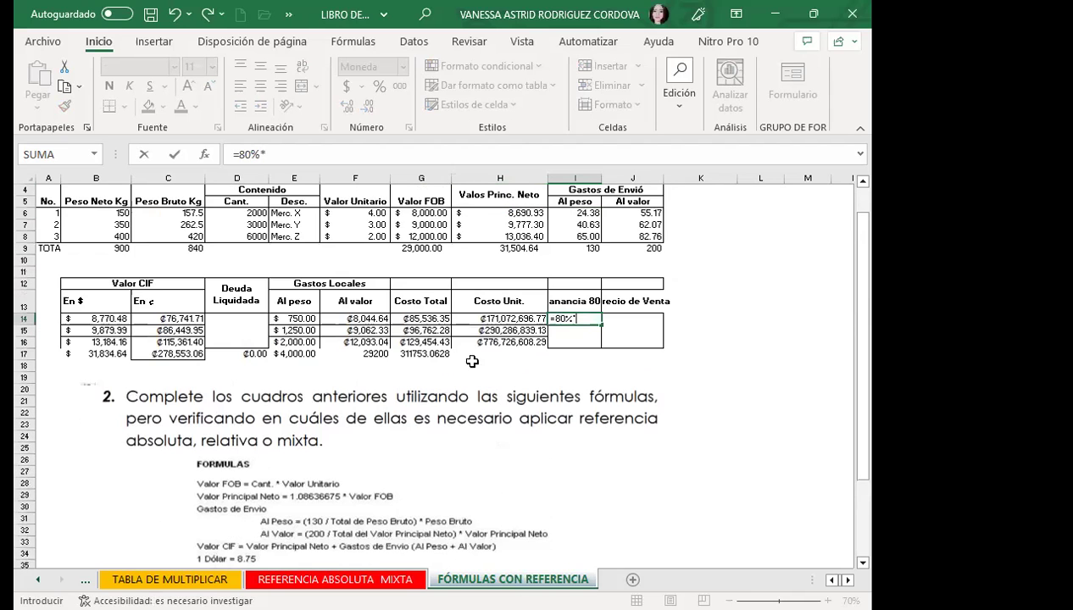
click(489, 319)
key(ctrl+Return)
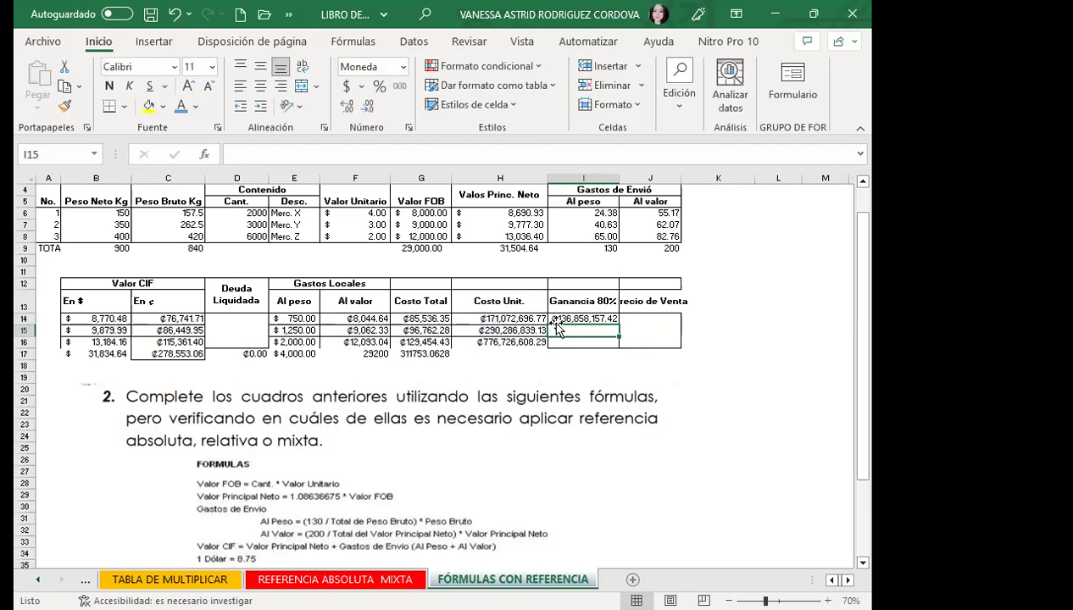
drag(619, 325, 614, 348)
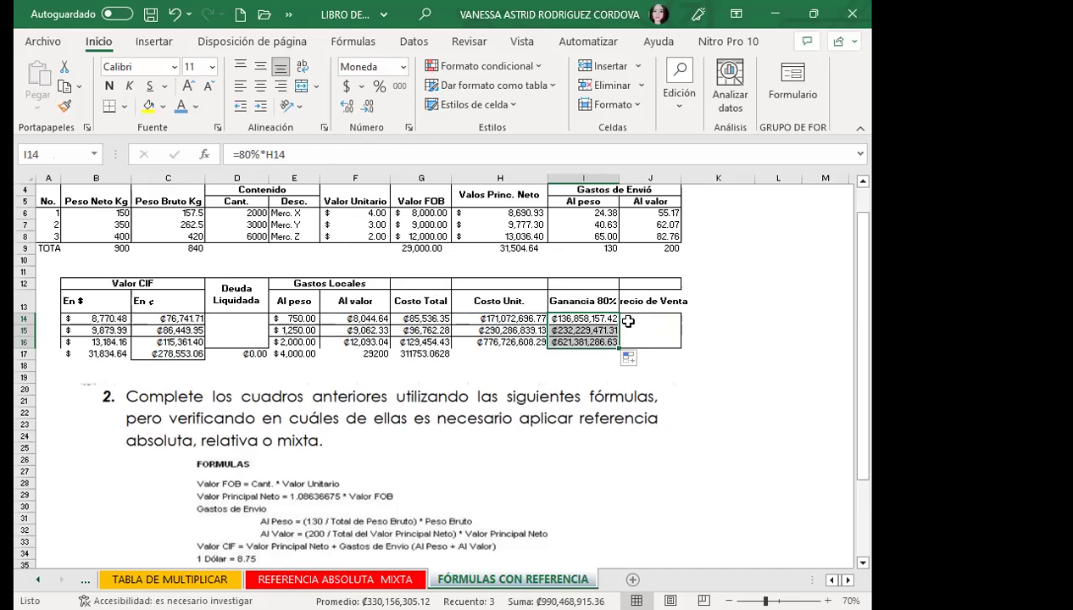
click(628, 321)
scroll(424, 398, down, 3)
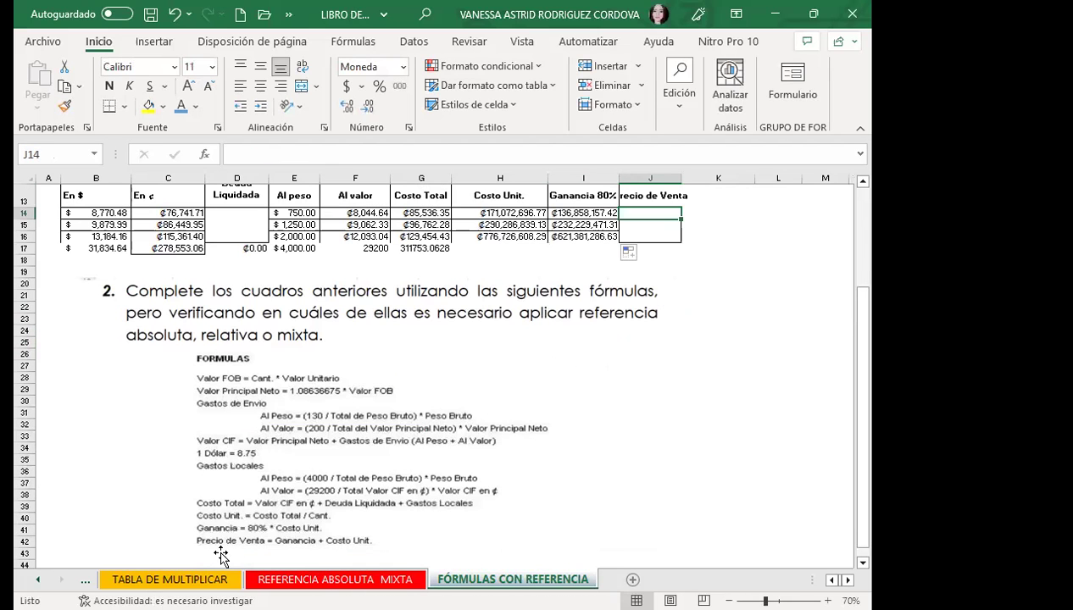
Enter =I14+H14 in J14 so Precio de Venta adds Ganancia to Costo Unit.
scroll(534, 466, up, 3)
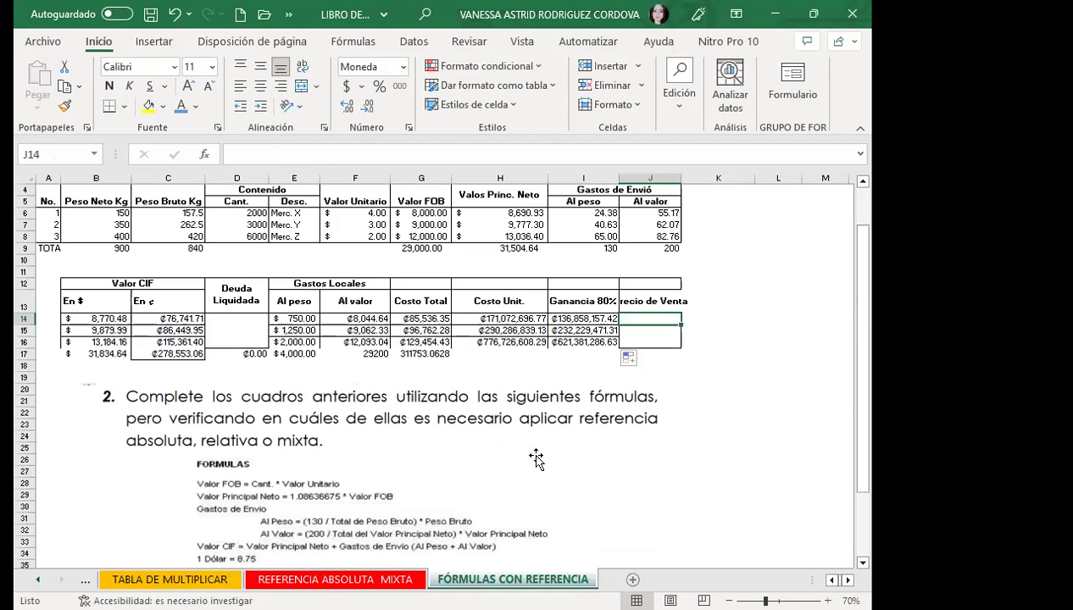
scroll(539, 458, down, 3)
scroll(543, 447, down, 1)
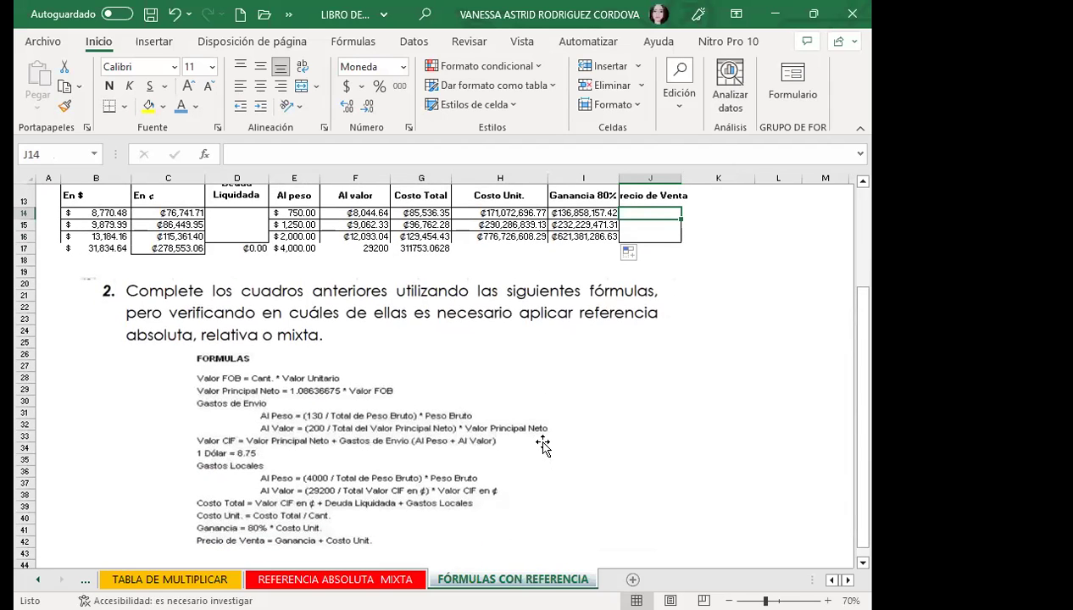
scroll(543, 446, up, 3)
text(=)
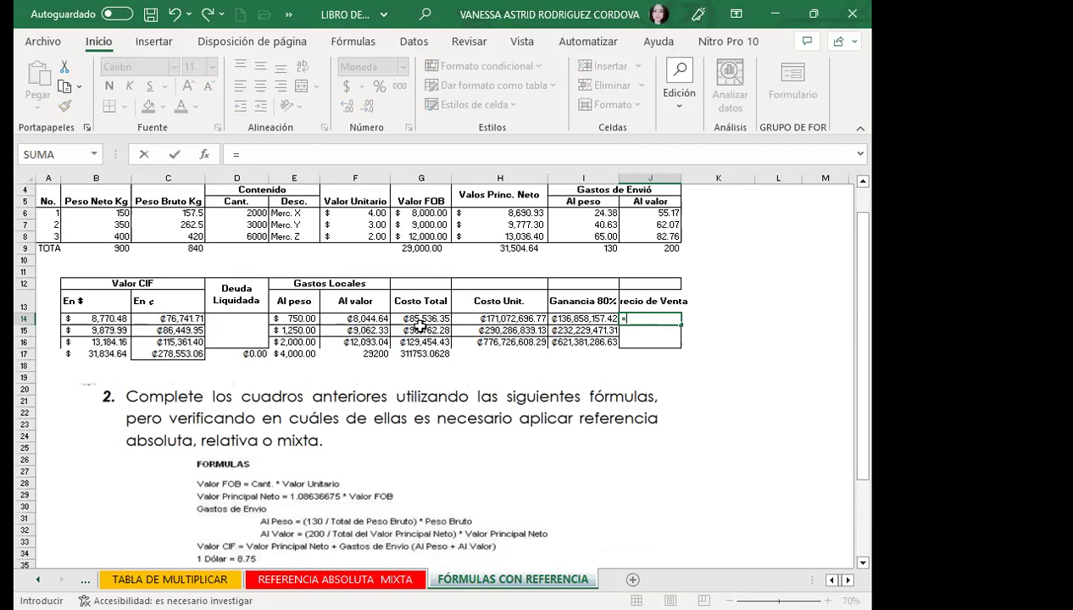
click(570, 318)
scroll(469, 442, down, 4)
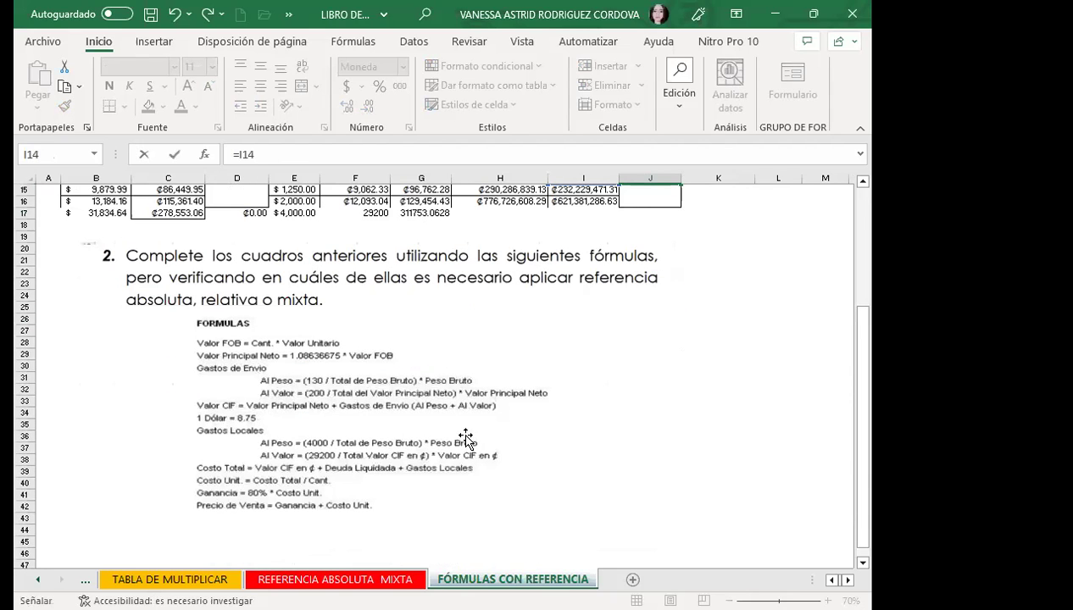
scroll(465, 438, up, 3)
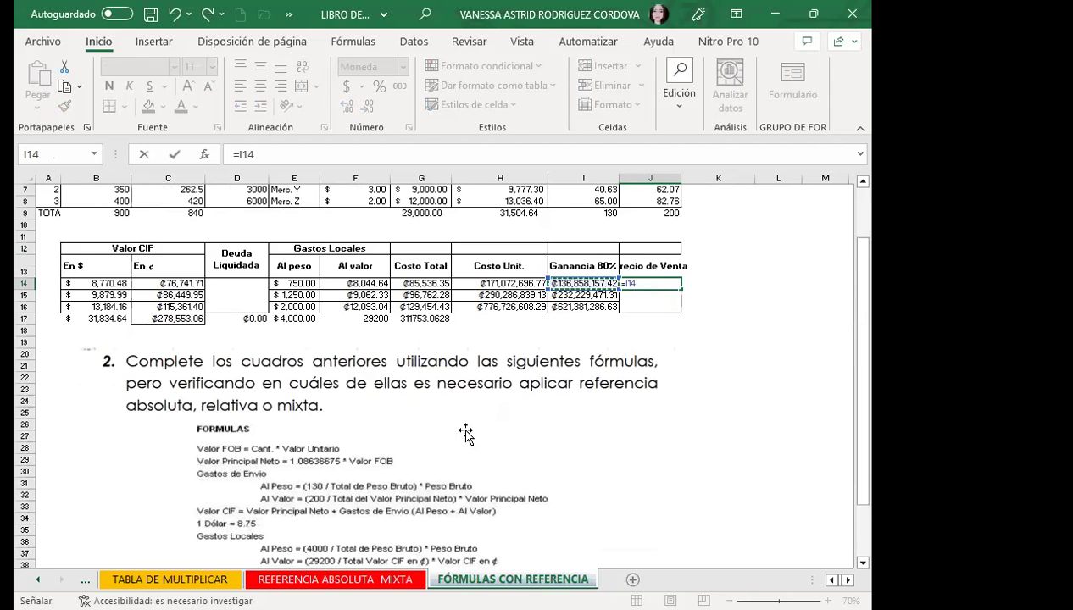
text(+)
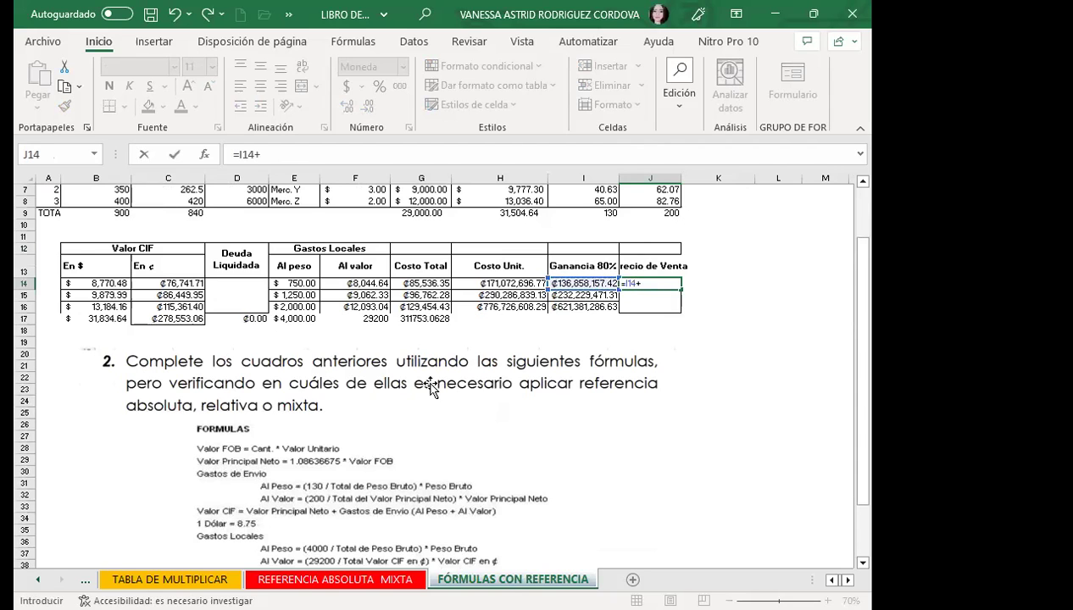
scroll(373, 424, down, 2)
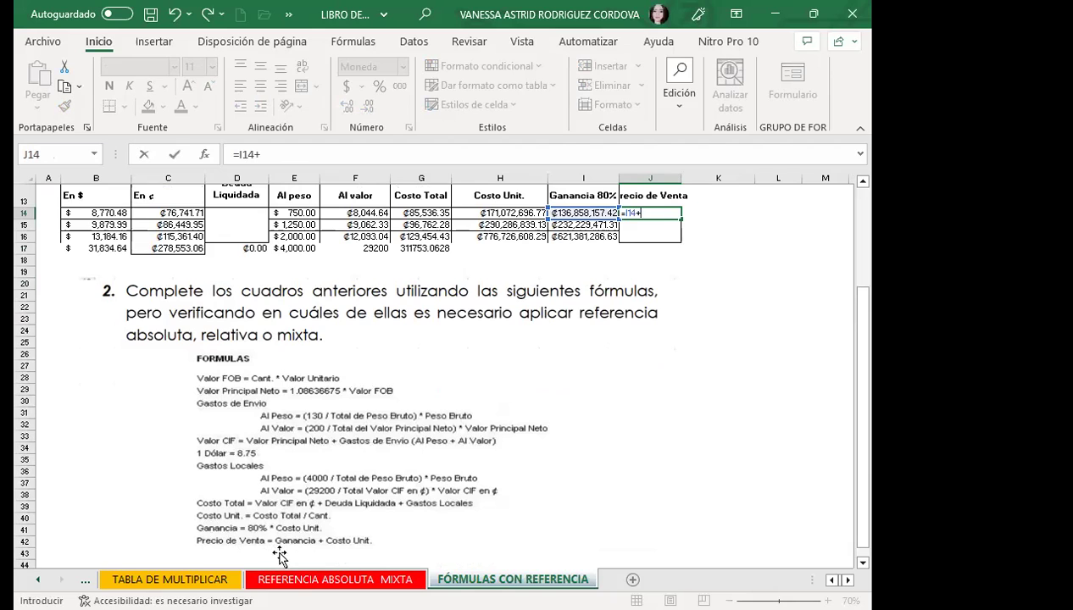
scroll(485, 473, up, 3)
click(495, 319)
key(Return)
Copy the Precio de Venta formula down to J16 and select the empty Deuda Liquidada cells D14:D16.
key(Up)
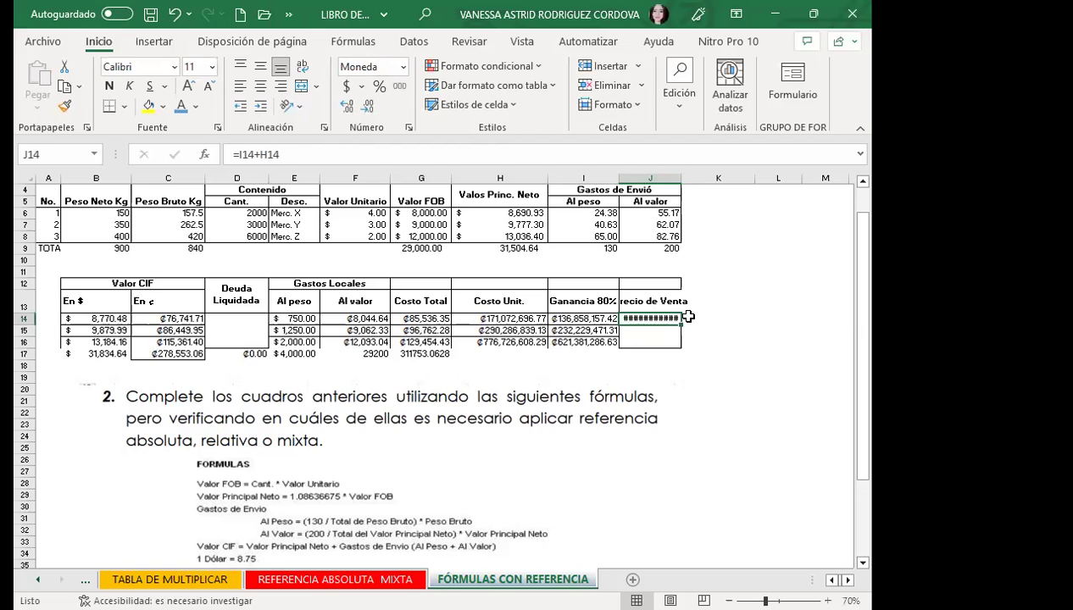
drag(699, 323, 701, 342)
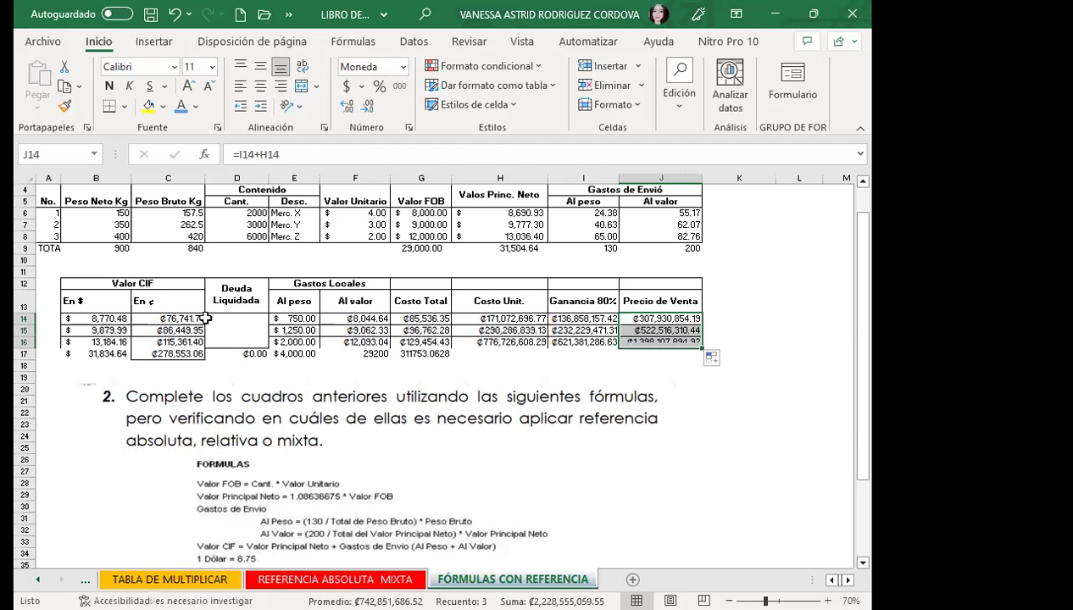
drag(223, 318, 225, 342)
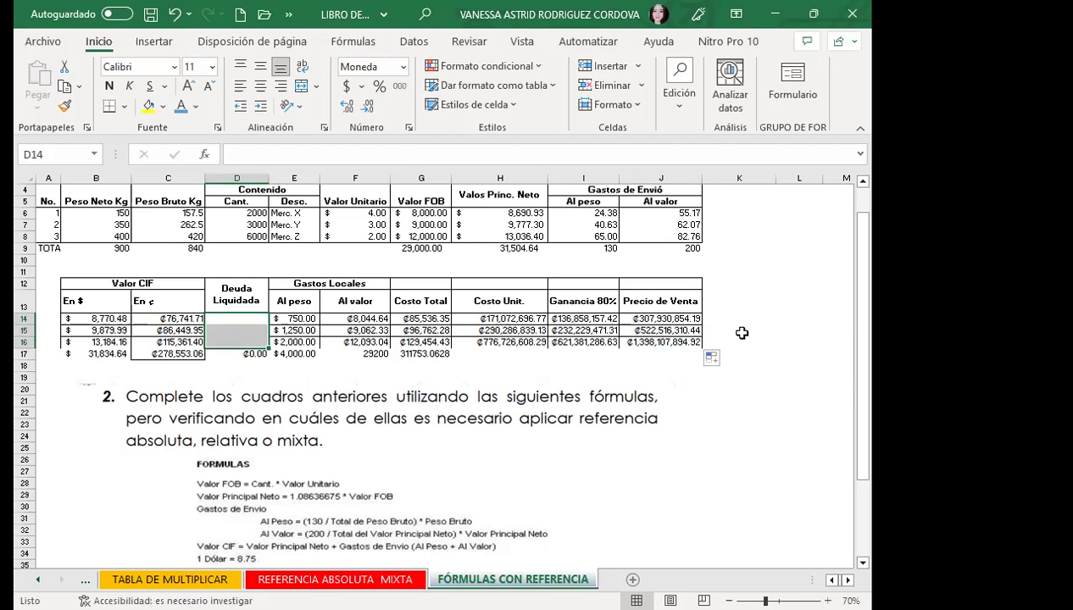
scroll(741, 333, up, 1)
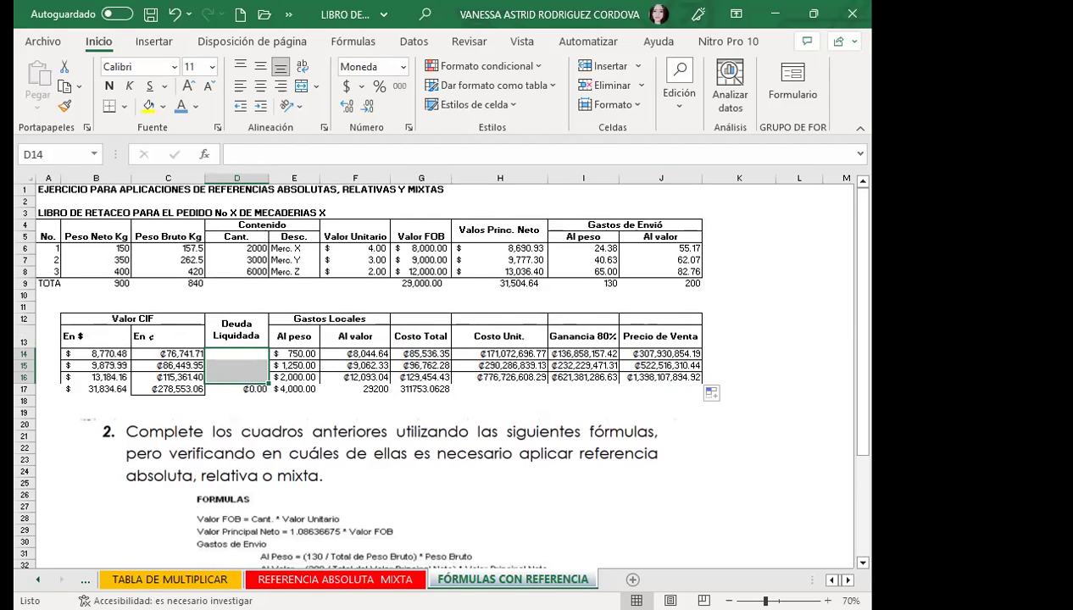
click(870, 13)
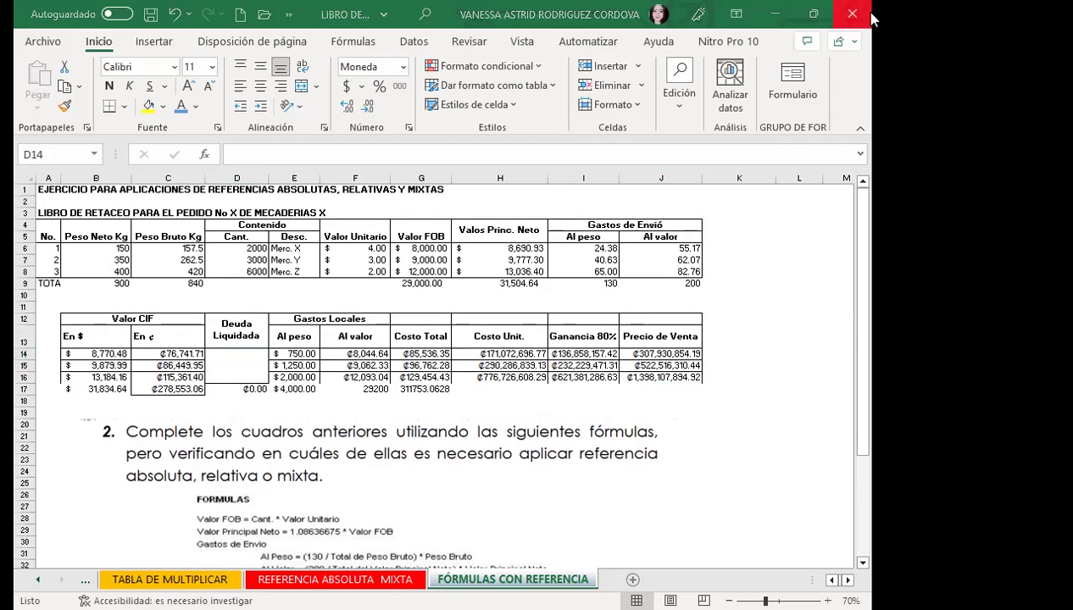